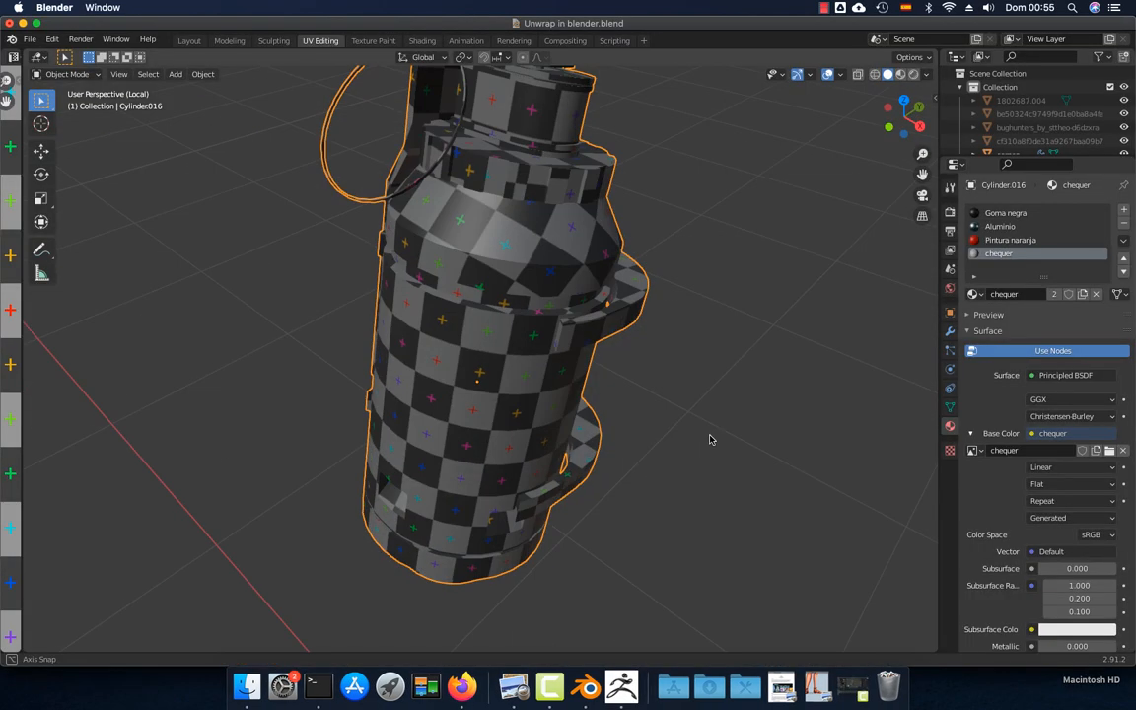
pyautogui.moveTo(712, 440); pyautogui.dragTo(742, 407, button='middle')
pyautogui.click(823, 8)
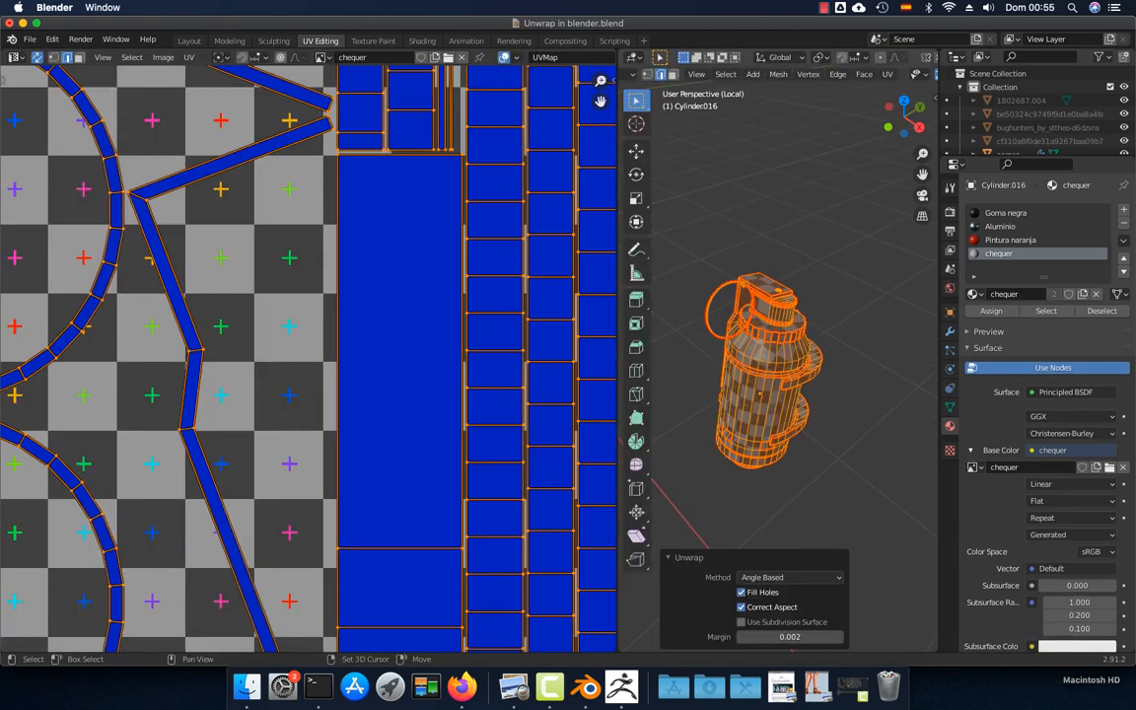
pyautogui.moveTo(790, 637); pyautogui.dragTo(798, 637)
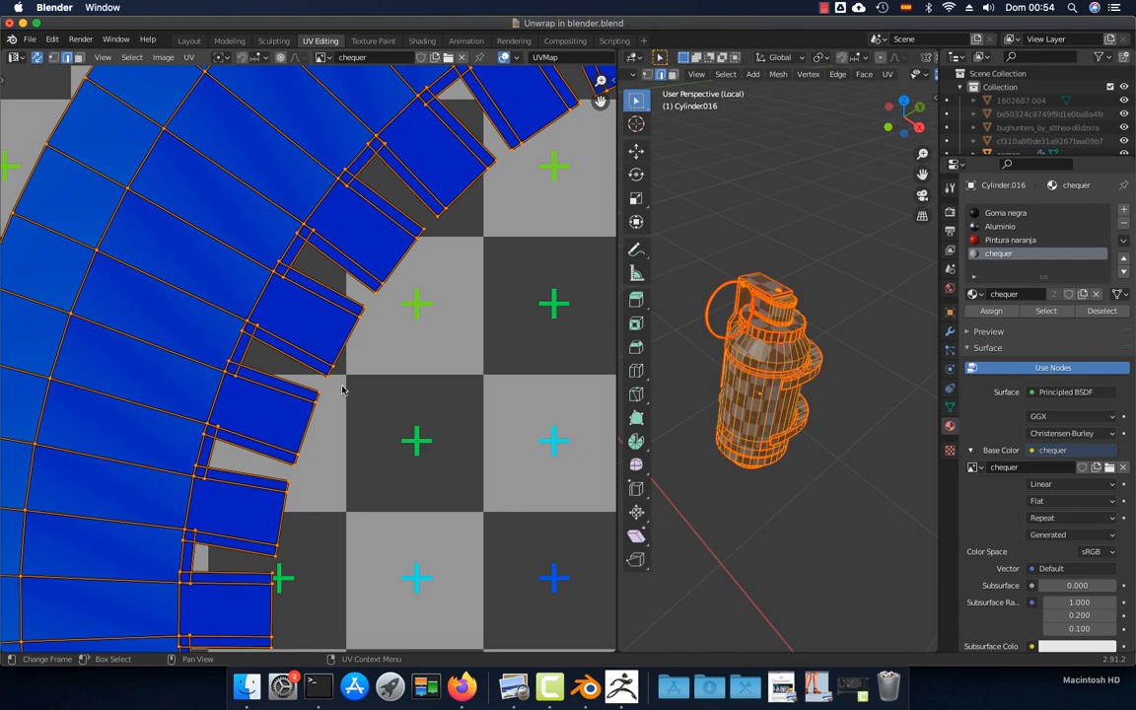
pyautogui.scroll(3, 340, 385)
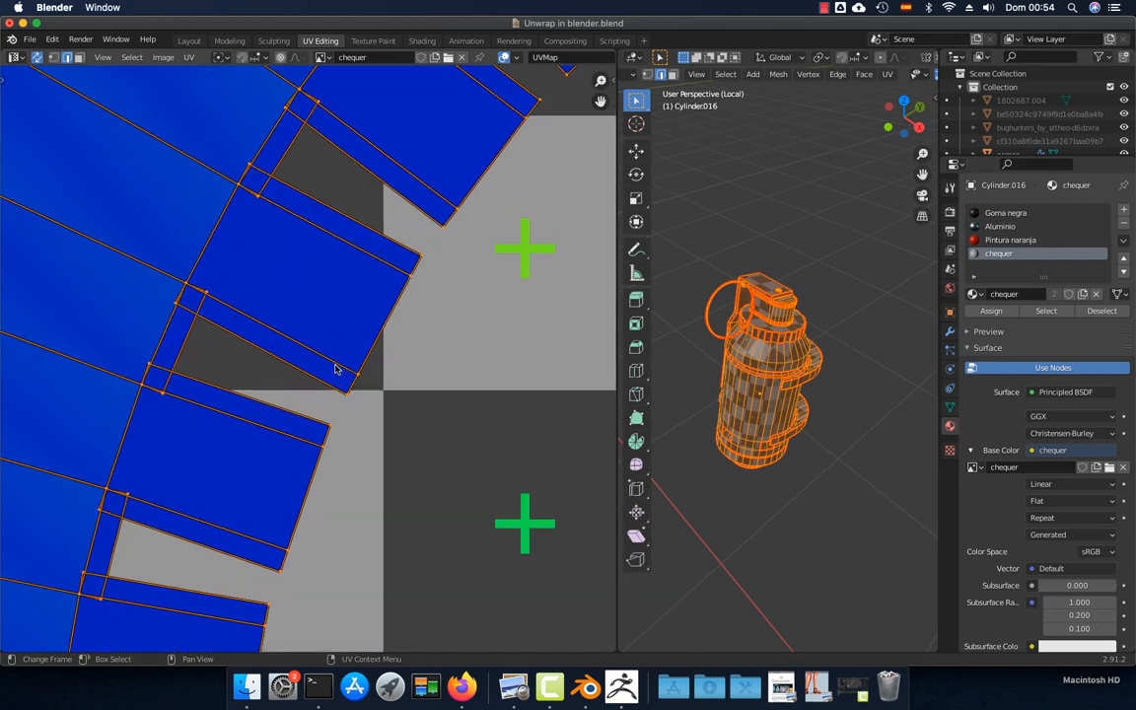
pyautogui.click(437, 293)
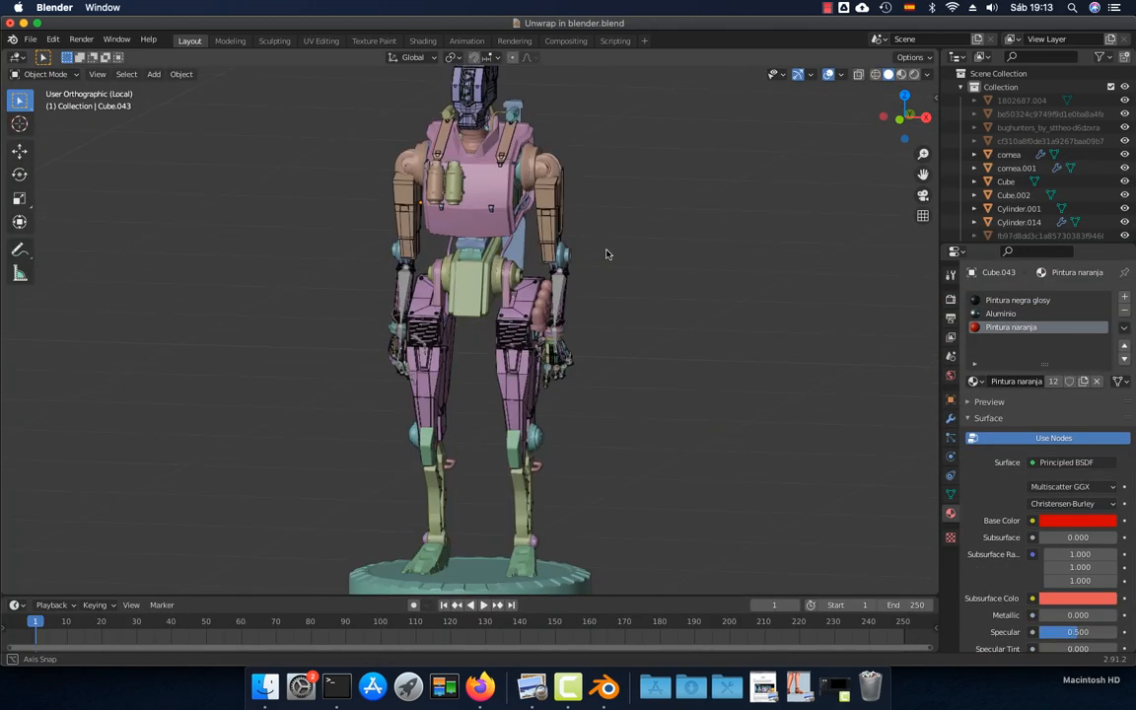
pyautogui.moveTo(603, 251); pyautogui.dragTo(595, 292, button='middle')
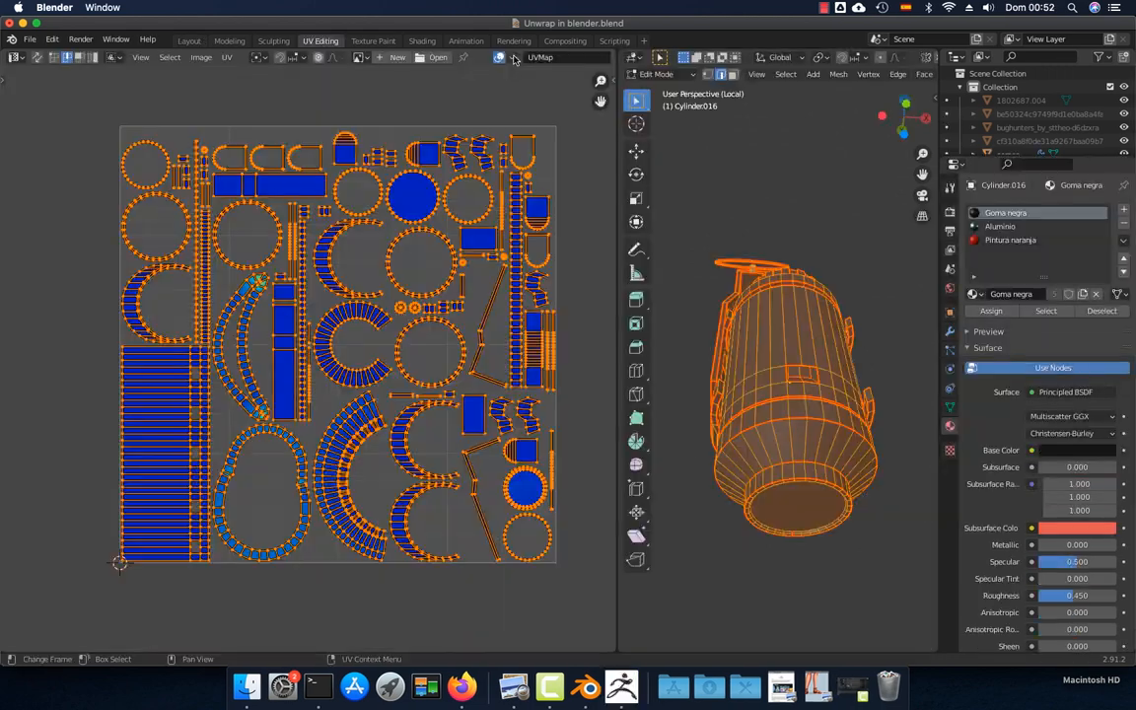
pyautogui.click(514, 59)
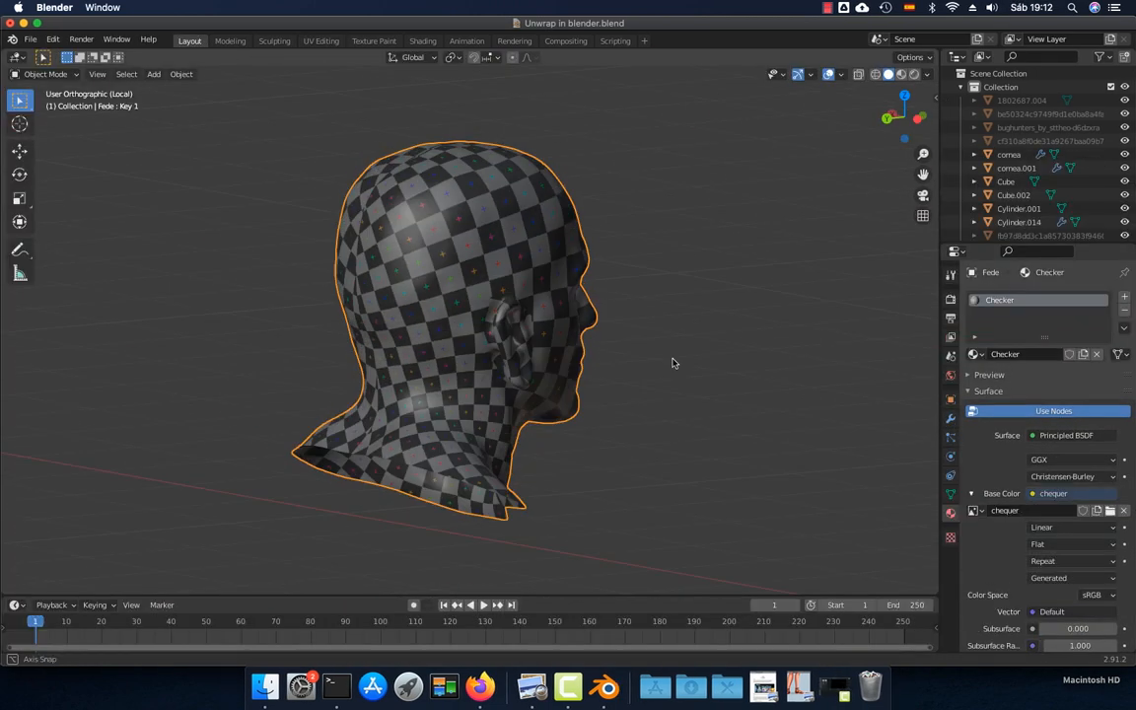
pyautogui.moveTo(672, 362); pyautogui.dragTo(50, 368, button='middle')
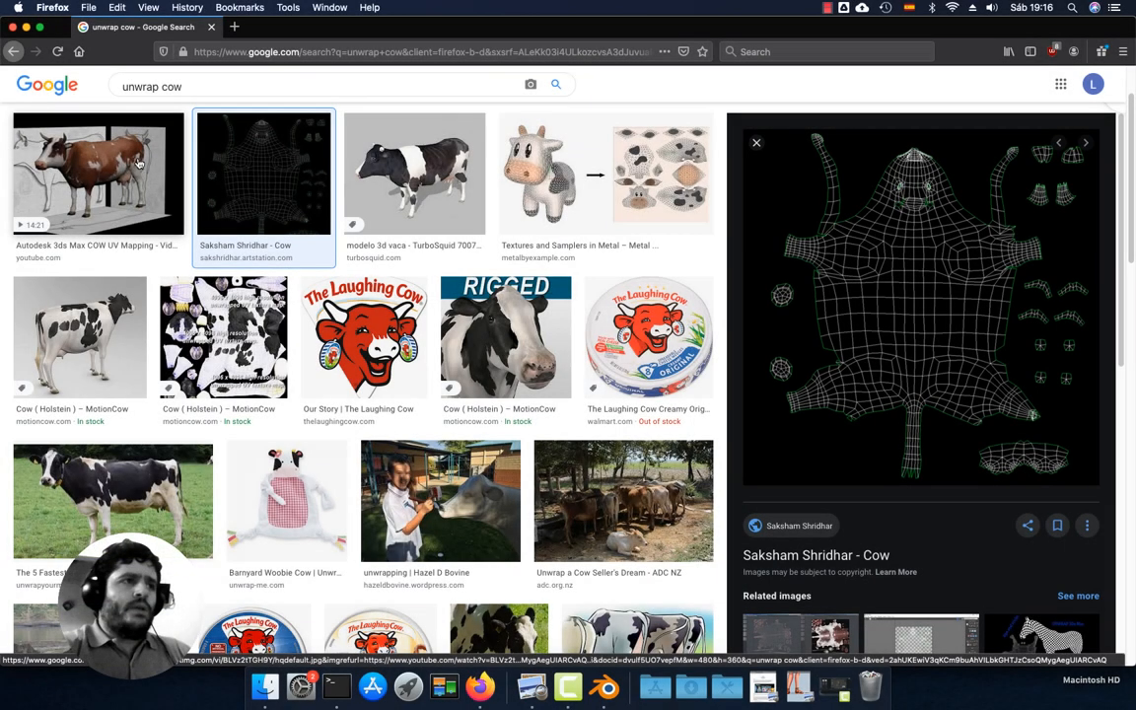
# Preview the 3ds Max cow UV mapping result and the unwrapped cow layout in the image search, and switch to Blender
pyautogui.click(126, 172)
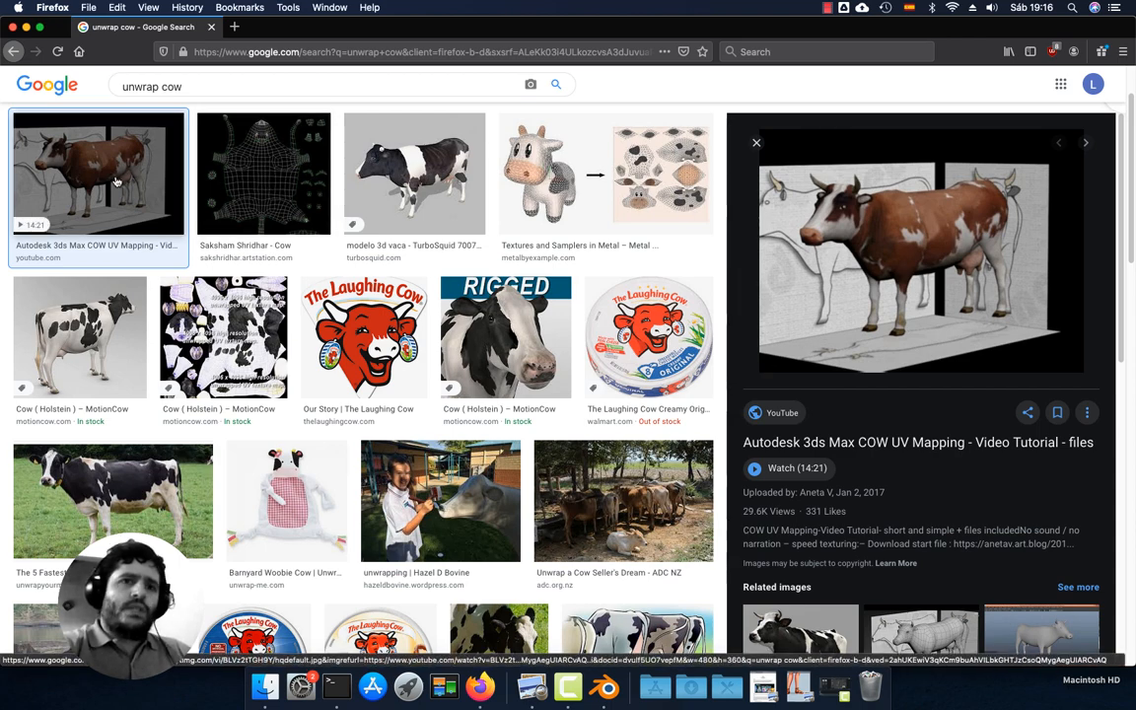
pyautogui.click(264, 186)
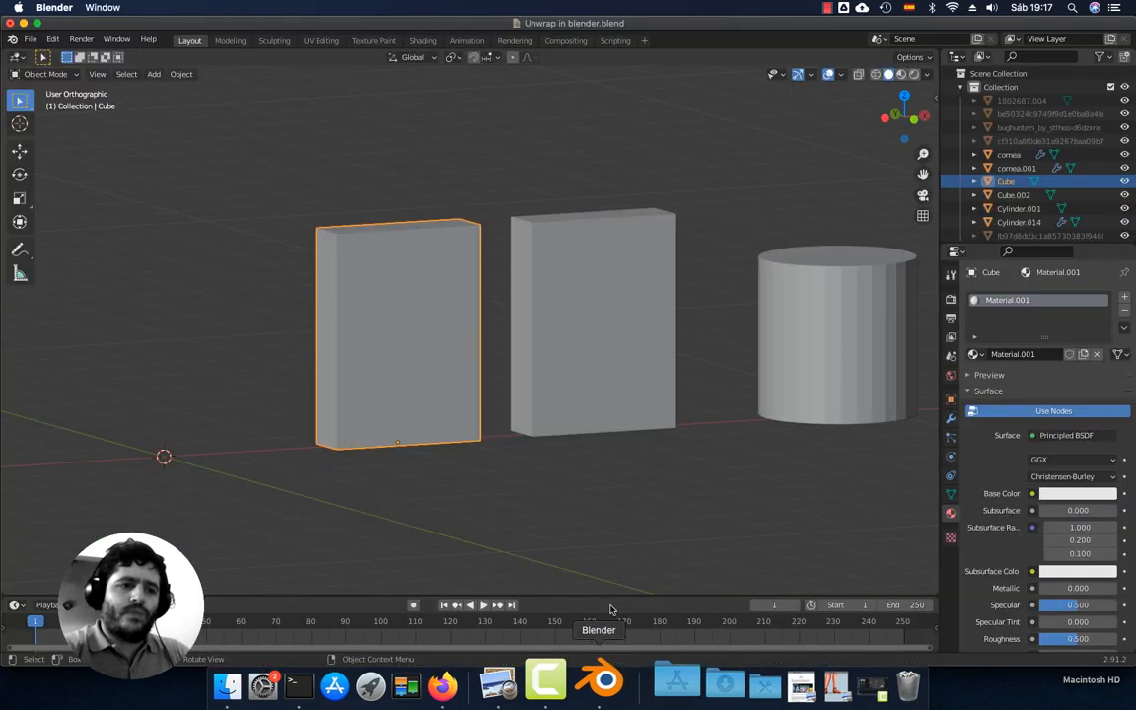
pyautogui.click(604, 685)
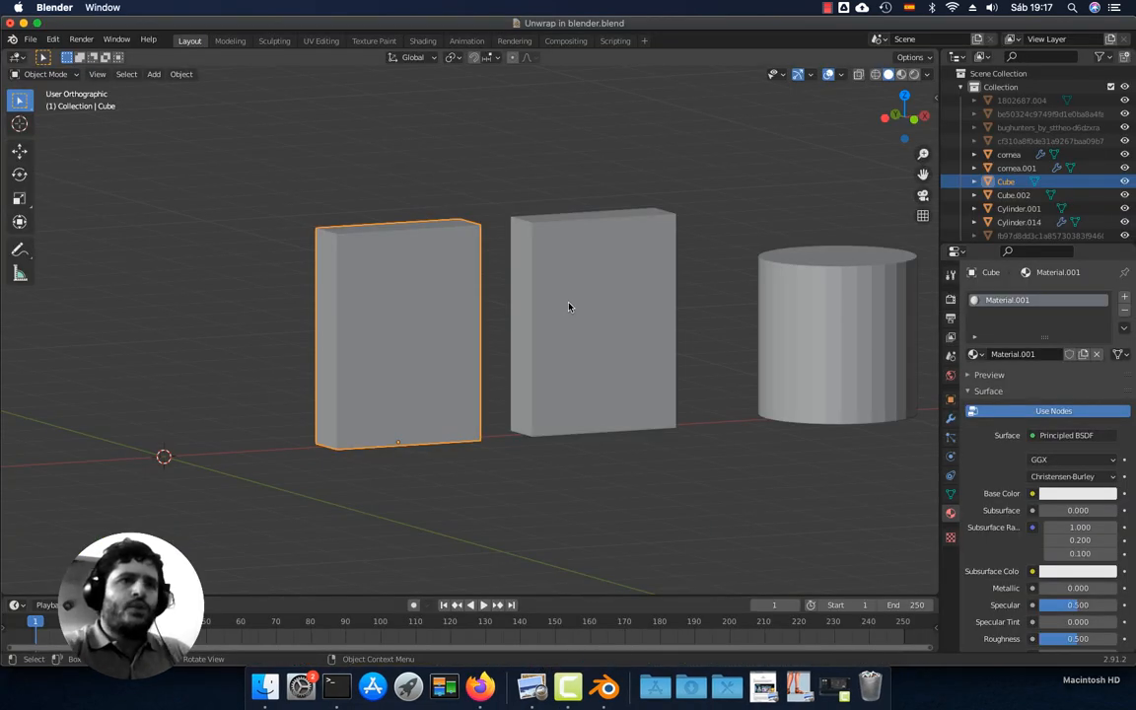
pyautogui.moveTo(568, 307); pyautogui.dragTo(632, 269, button='middle')
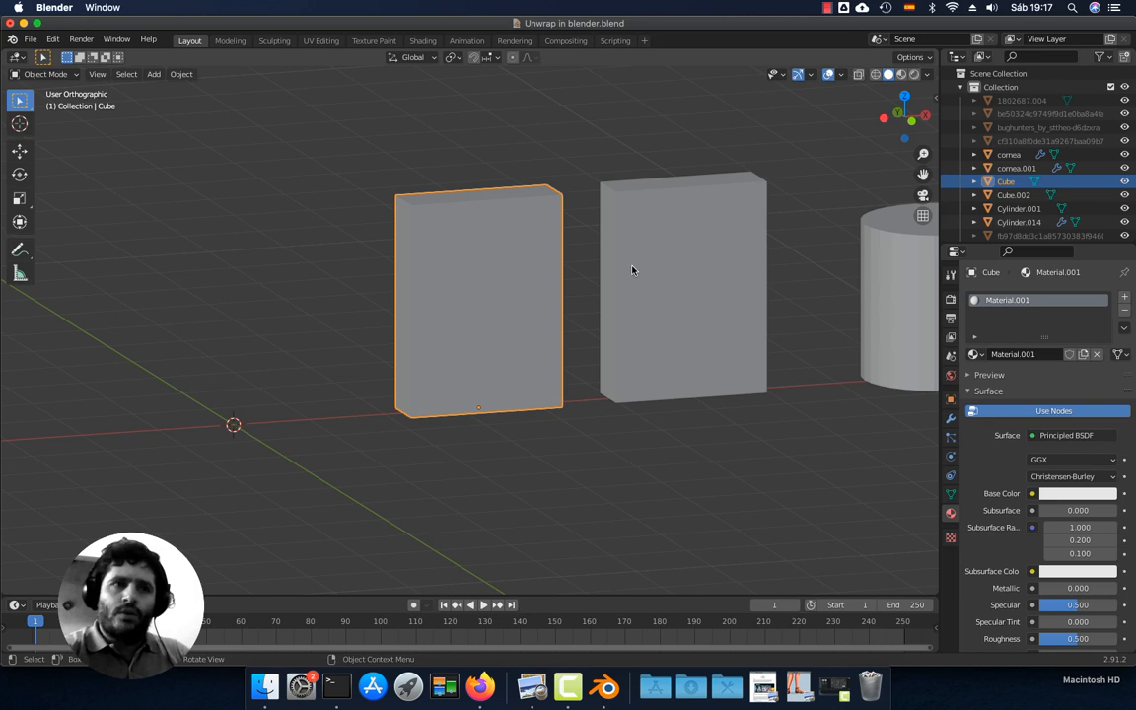
pyautogui.keyDown('shift'); pyautogui.moveTo(455, 302); pyautogui.dragTo(535, 280, button='middle'); pyautogui.keyUp('shift')
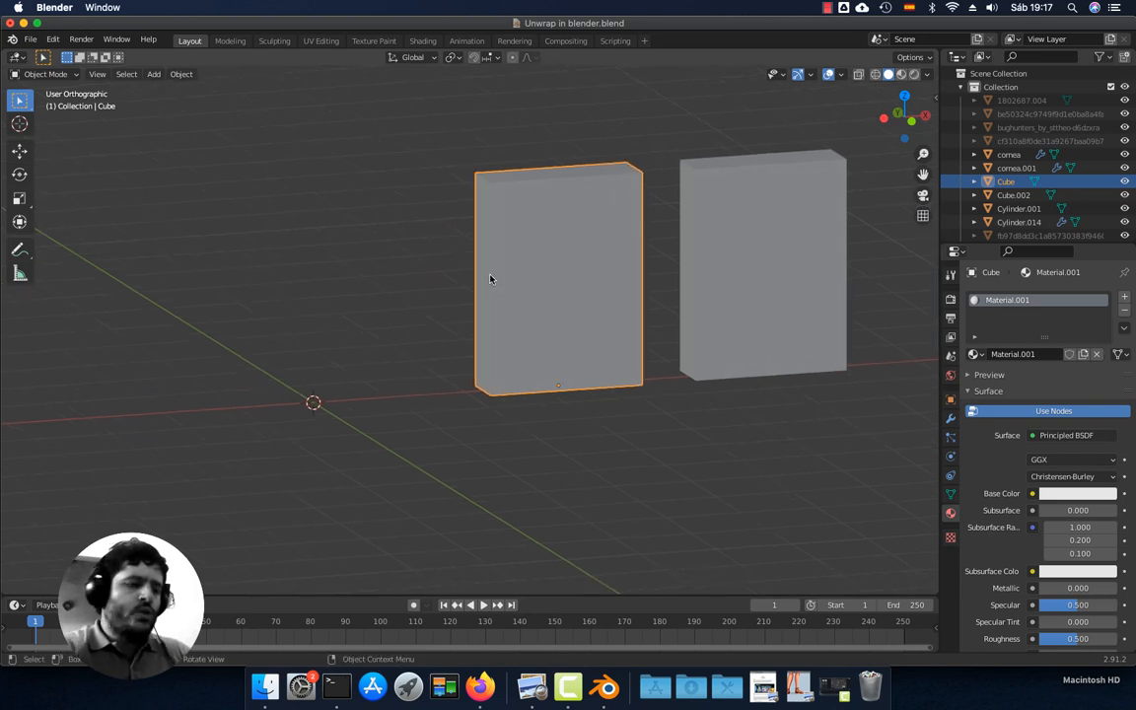
# Add a cube mesh at the world origin, beside the row of existing primitives
pyautogui.hotkey('shift', 'a')
pyautogui.moveTo(399, 276)
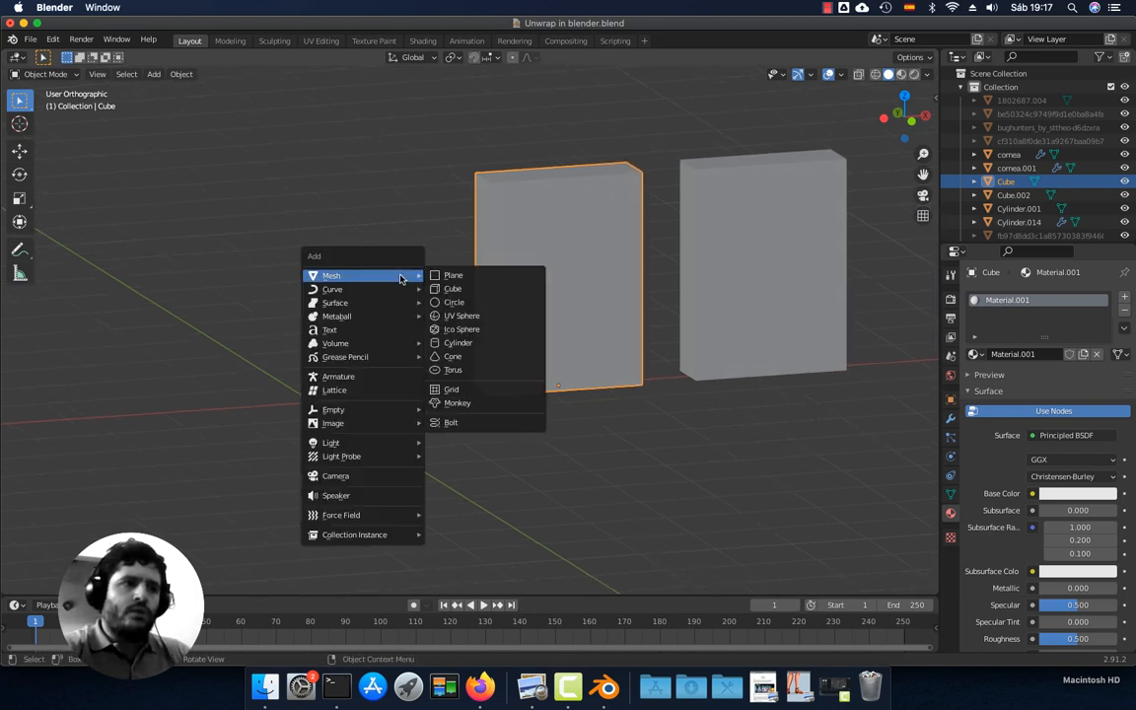
pyautogui.click(456, 289)
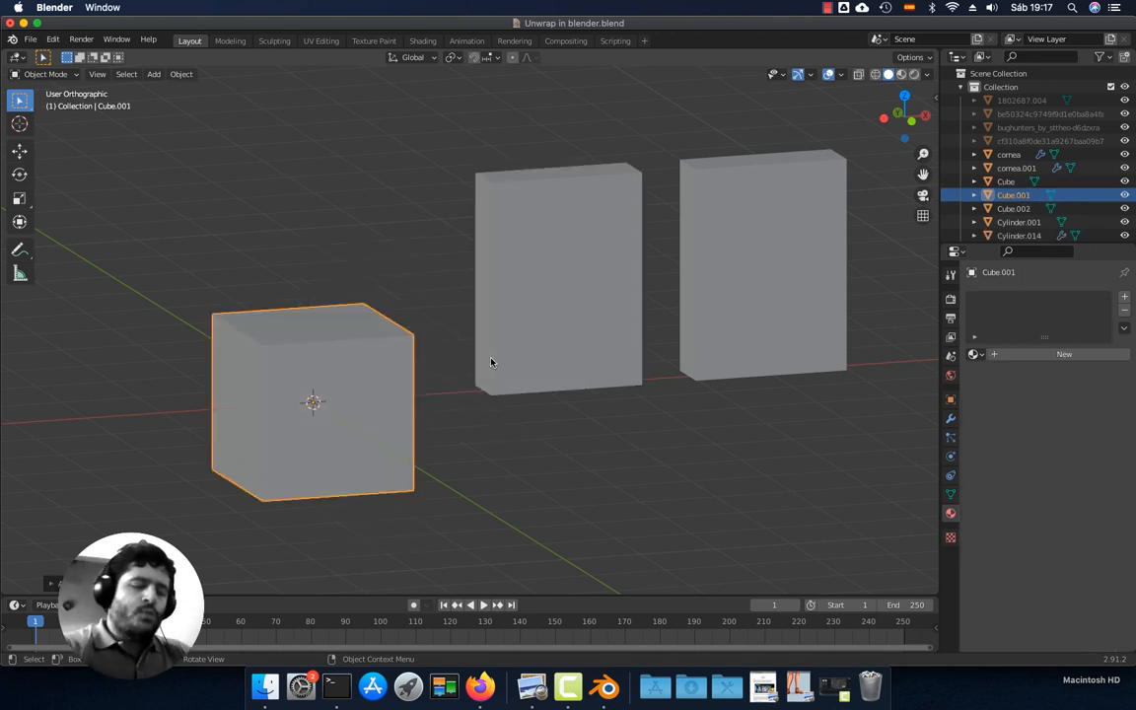
# Show the new cube's transform properties, including its scale and dimensions
pyautogui.press('n')
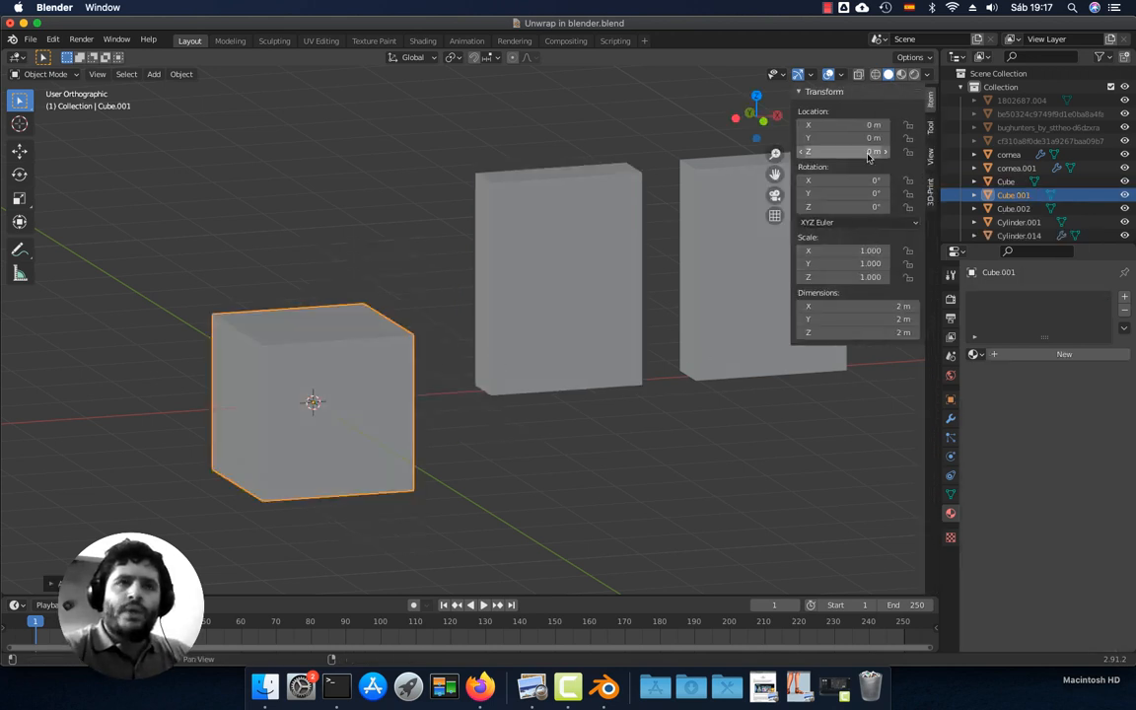
pyautogui.press('n')
pyautogui.press('n')
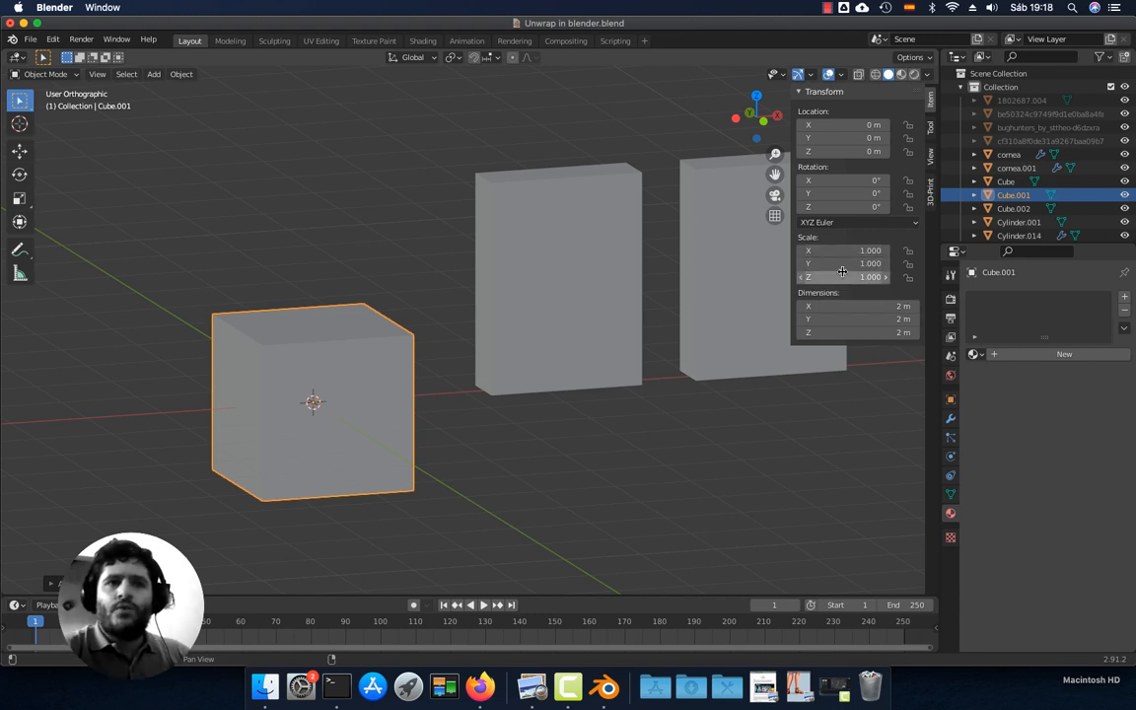
# Stretch the new cube along Z to a scale of about 4.36, making it about 8.73 m tall
pyautogui.moveTo(408, 389); pyautogui.dragTo(498, 404, button='middle')
pyautogui.scroll(6, 549, 404)
pyautogui.scroll(-7, 550, 401)
pyautogui.scroll(-2, 499, 402)
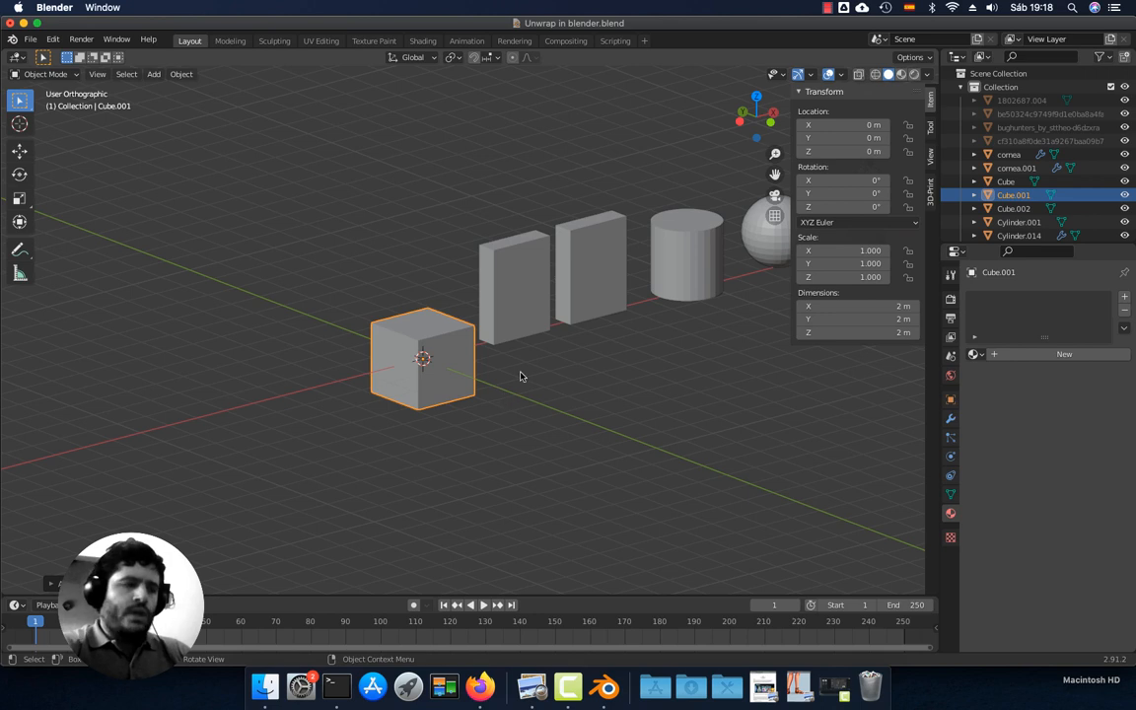
pyautogui.press('s')
pyautogui.press('z')
pyautogui.click(702, 477)
pyautogui.press('s')
pyautogui.press('z')
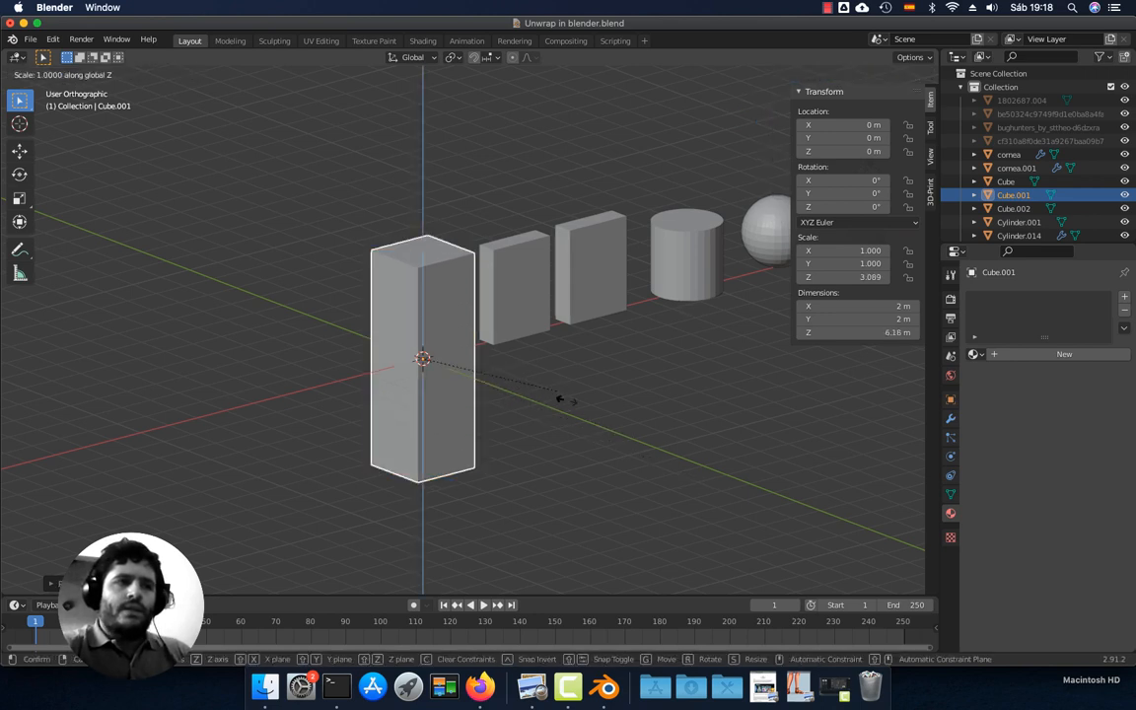
pyautogui.click(604, 436)
# Stretch the tall box along X to a scale of about 3.71, making it about 7.42 m wide
pyautogui.press('s')
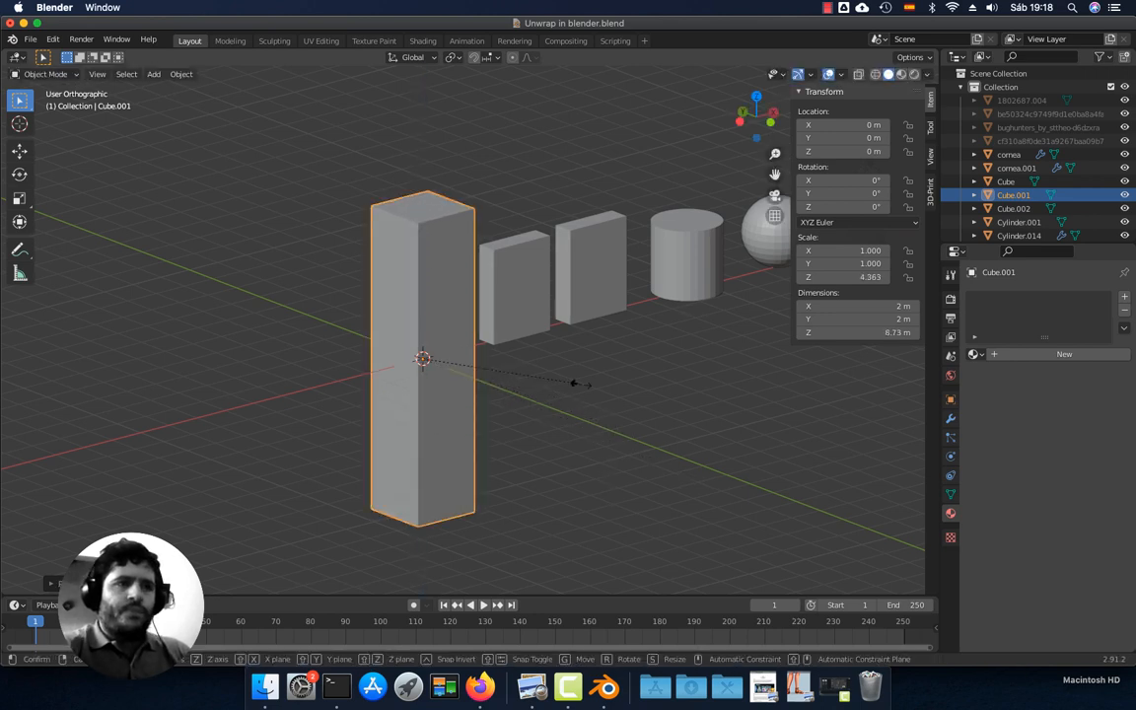
pyautogui.press('x')
pyautogui.click(680, 328)
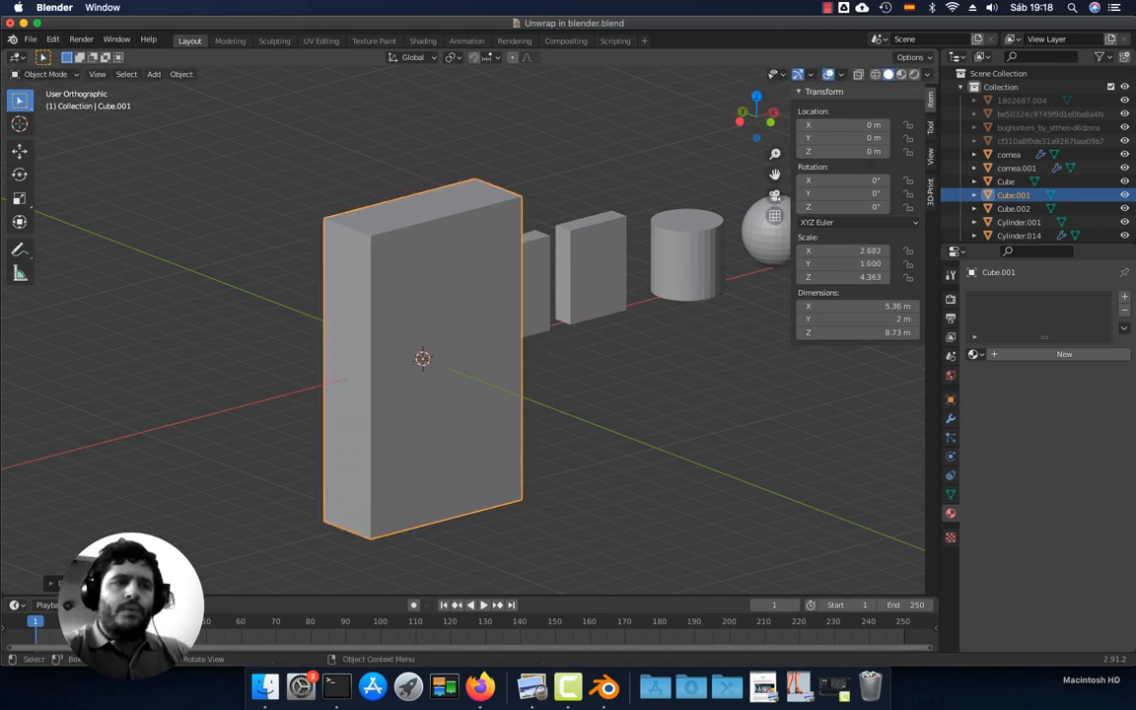
pyautogui.press('s')
pyautogui.press('x')
pyautogui.click(674, 400)
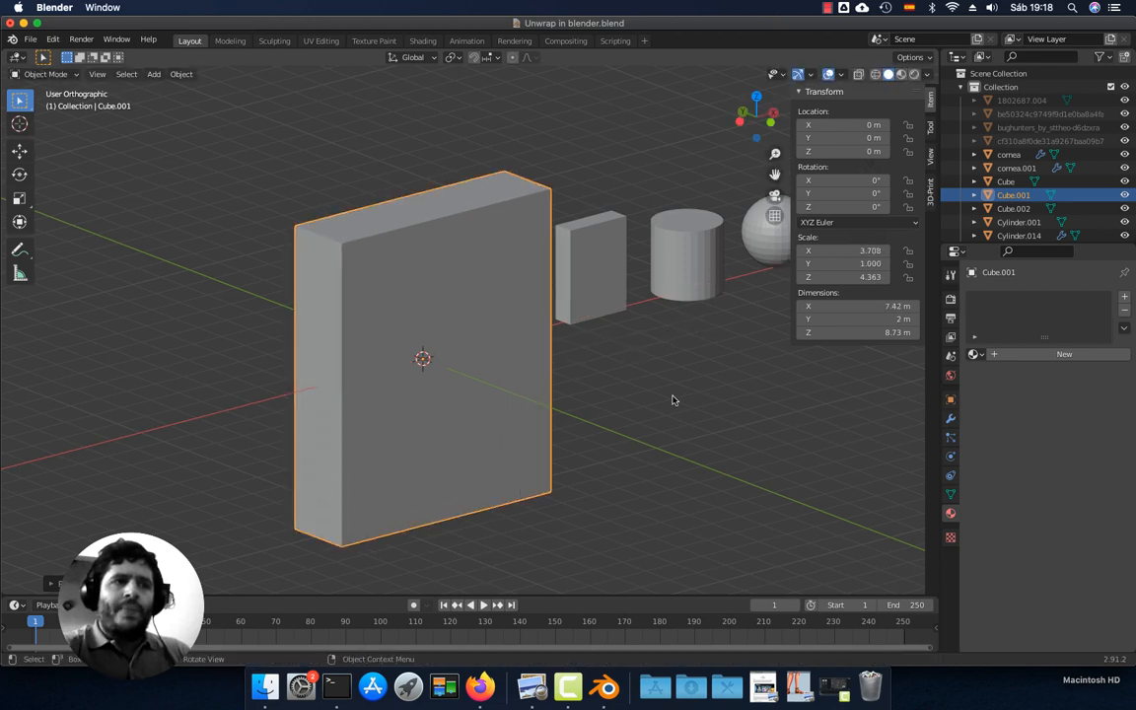
# Add four evenly spaced horizontal loop cuts around the stretched box in Edit Mode, and return to Object Mode
pyautogui.click(67, 74)
pyautogui.click(71, 101)
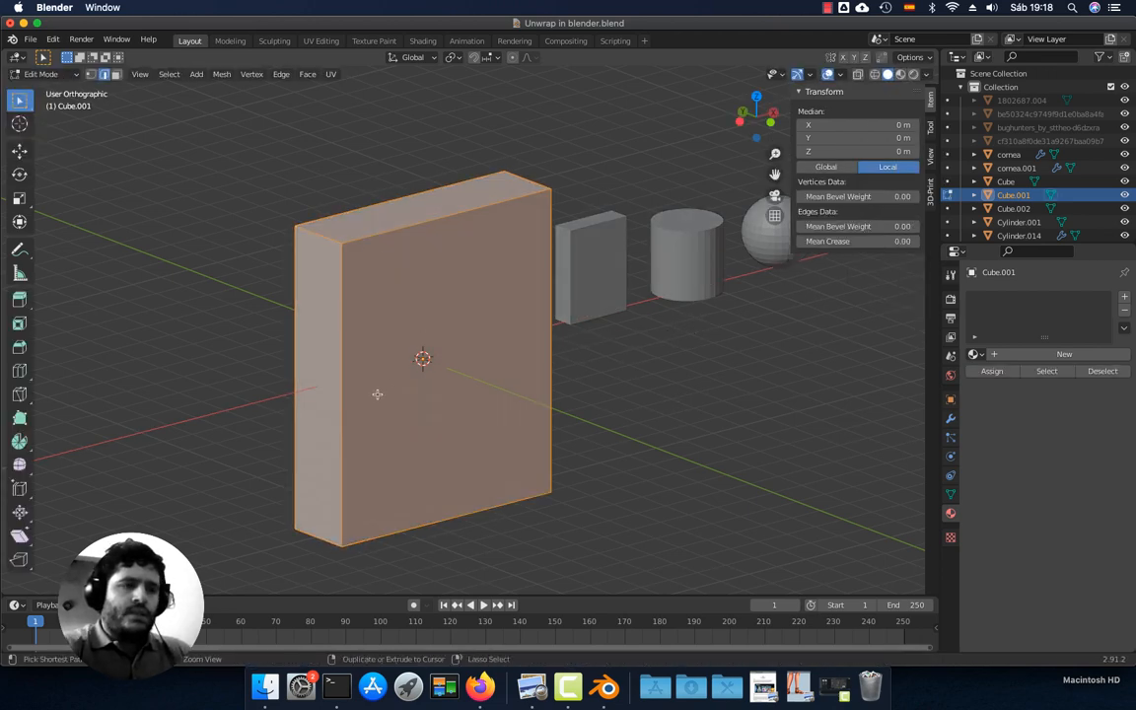
pyautogui.hotkey('ctrl', 'r')
pyautogui.scroll(5, 308, 351)
pyautogui.scroll(-2, 340, 389)
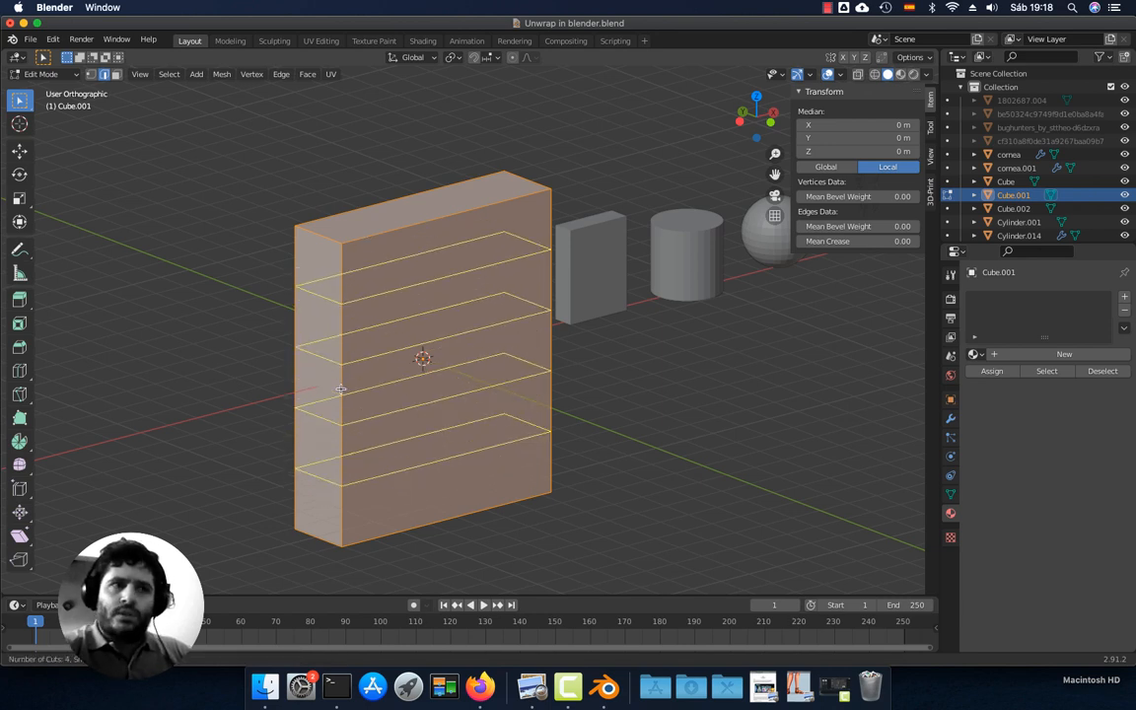
pyautogui.click(341, 388)
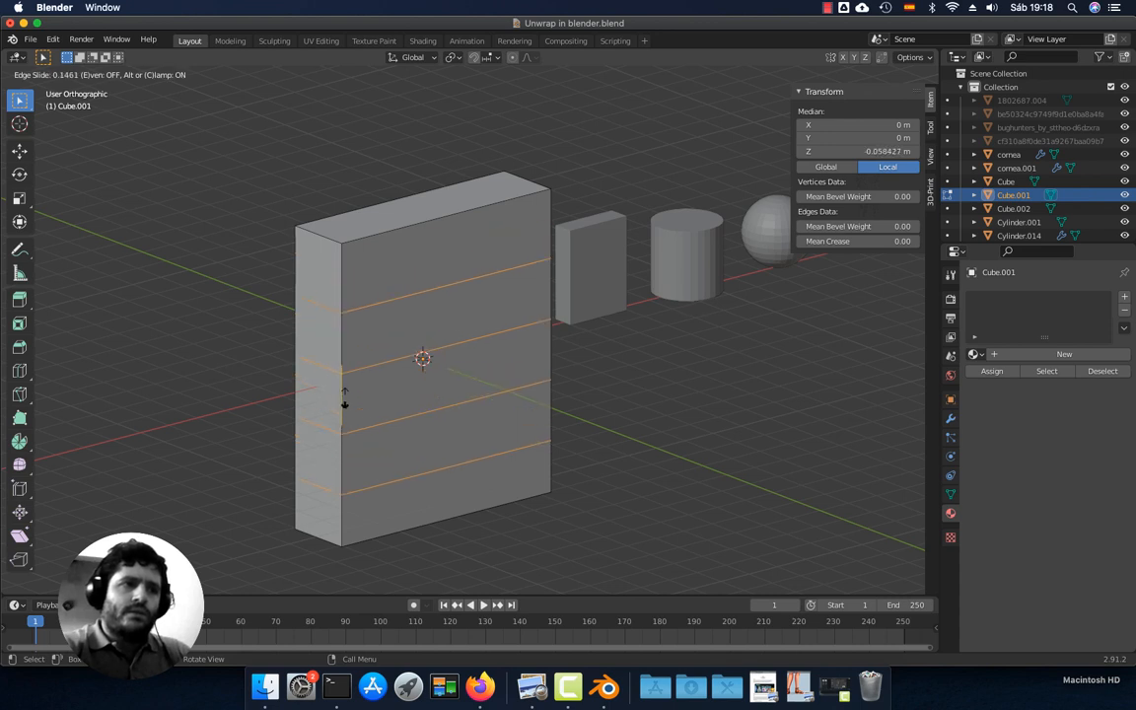
pyautogui.rightClick(345, 395)
pyautogui.press('Tab')
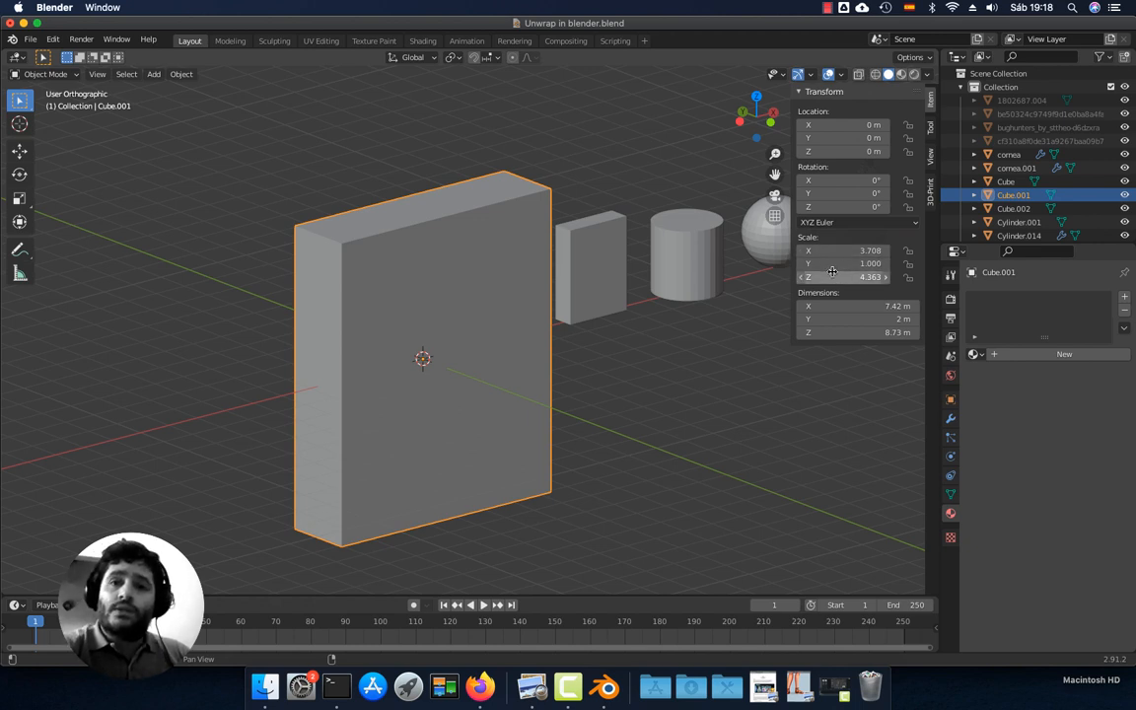
# Delete the stretched box at the world origin
pyautogui.press('x')
pyautogui.click(547, 322)
# Select the two remaining rectangular boxes in turn and compare their scale values
pyautogui.click(534, 292)
pyautogui.press('KP_Decimal')
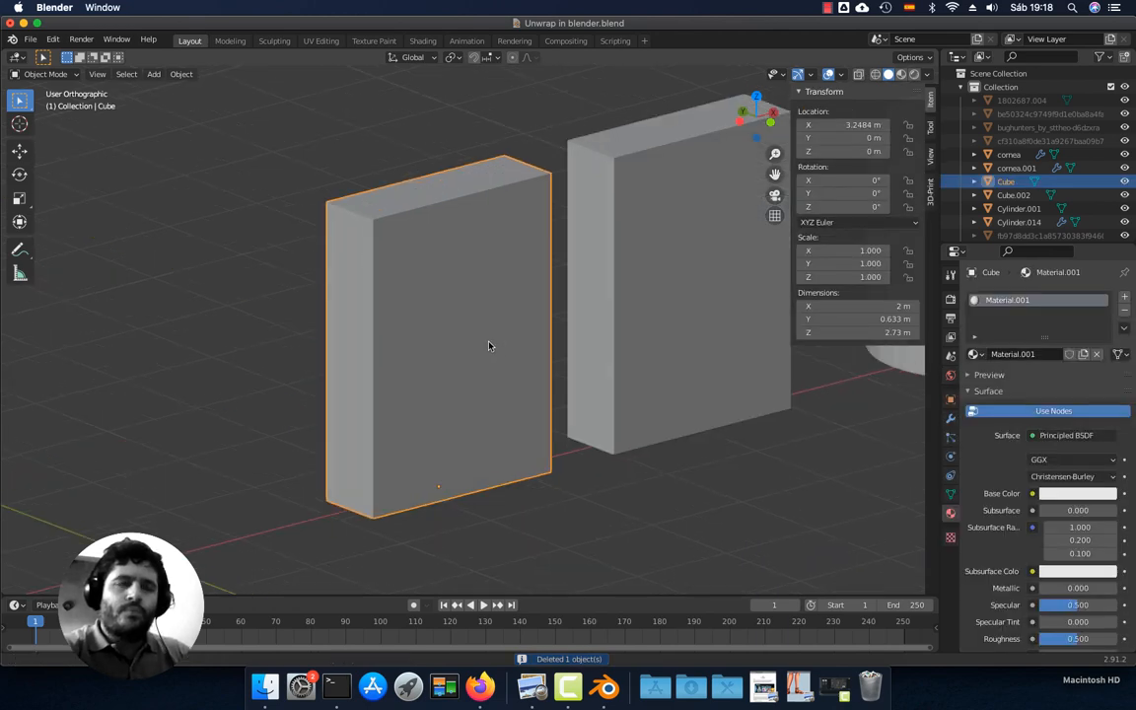
pyautogui.keyDown('shift'); pyautogui.moveTo(488, 341); pyautogui.dragTo(407, 341, button='middle'); pyautogui.keyUp('shift')
pyautogui.moveTo(504, 353); pyautogui.dragTo(494, 360, button='middle')
pyautogui.click(604, 304)
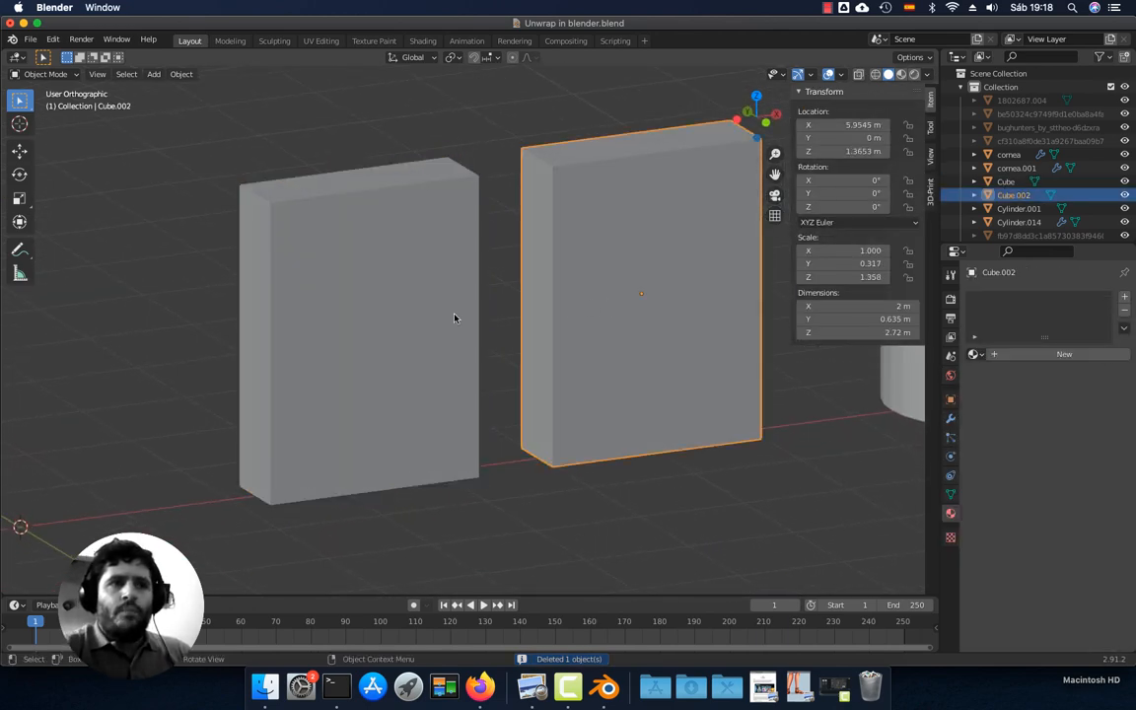
pyautogui.click(378, 328)
pyautogui.keyDown('shift'); pyautogui.moveTo(368, 273); pyautogui.dragTo(337, 284, button='middle'); pyautogui.keyUp('shift')
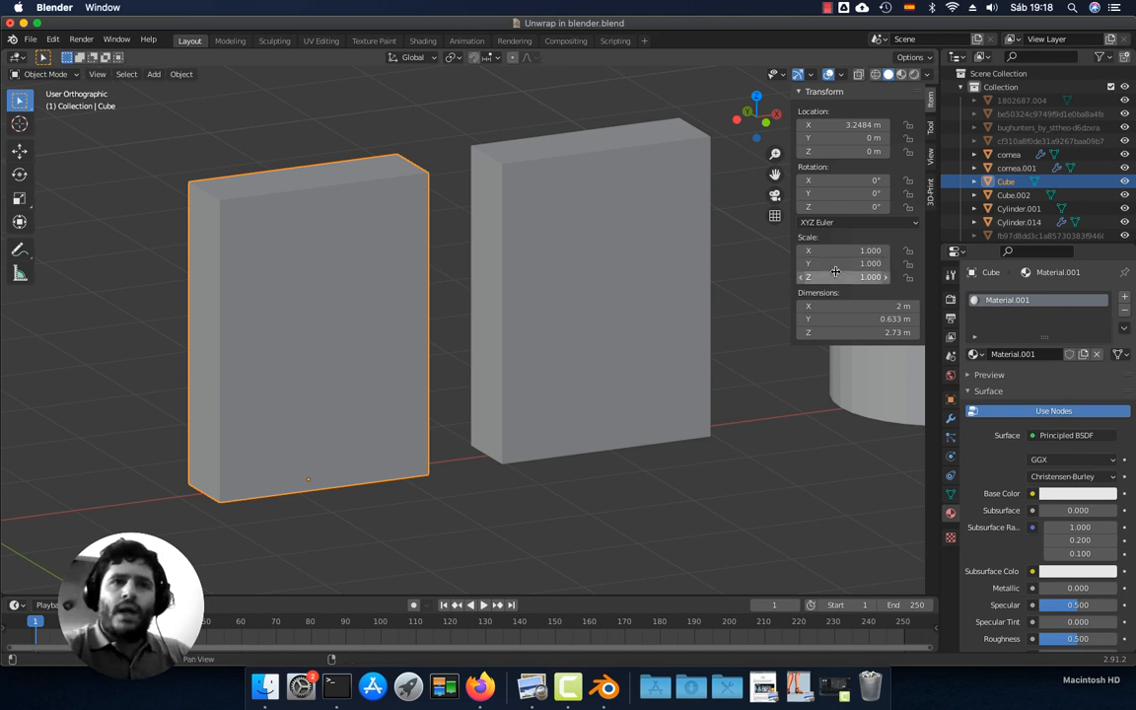
pyautogui.click(590, 260)
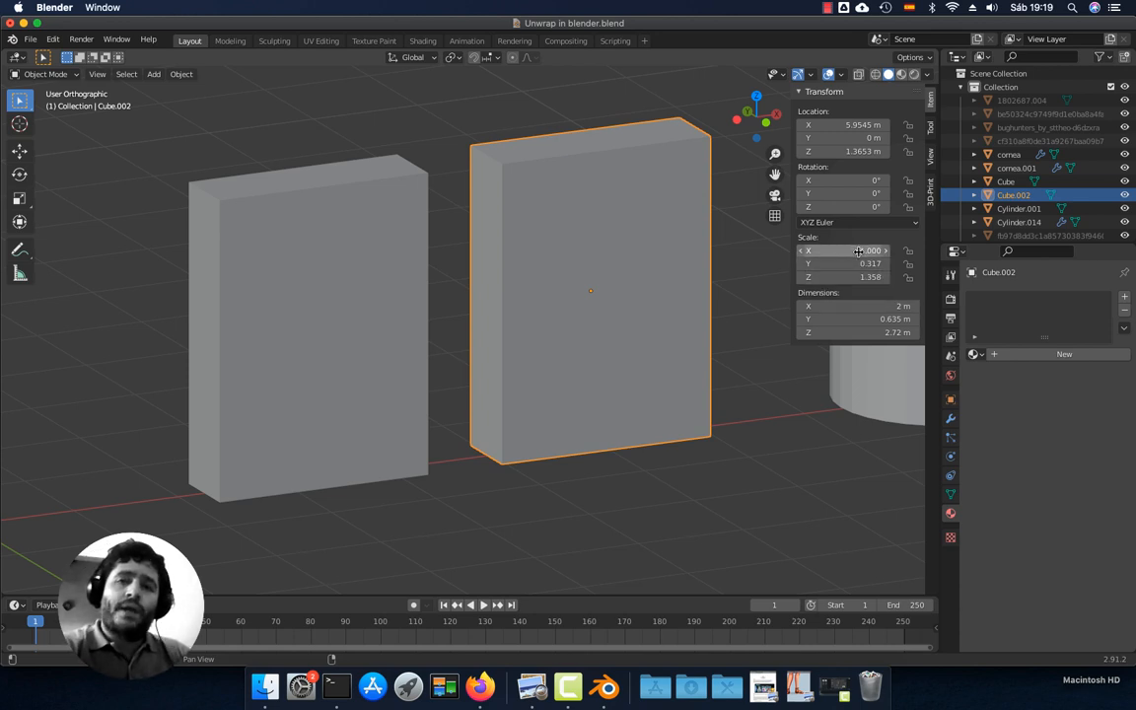
# Apply the scale of the rectangular box next to the cylinder, resetting its X, Y and Z scale to 1.000
pyautogui.keyDown('shift'); pyautogui.hscroll(5, 578, 292); pyautogui.keyUp('shift')
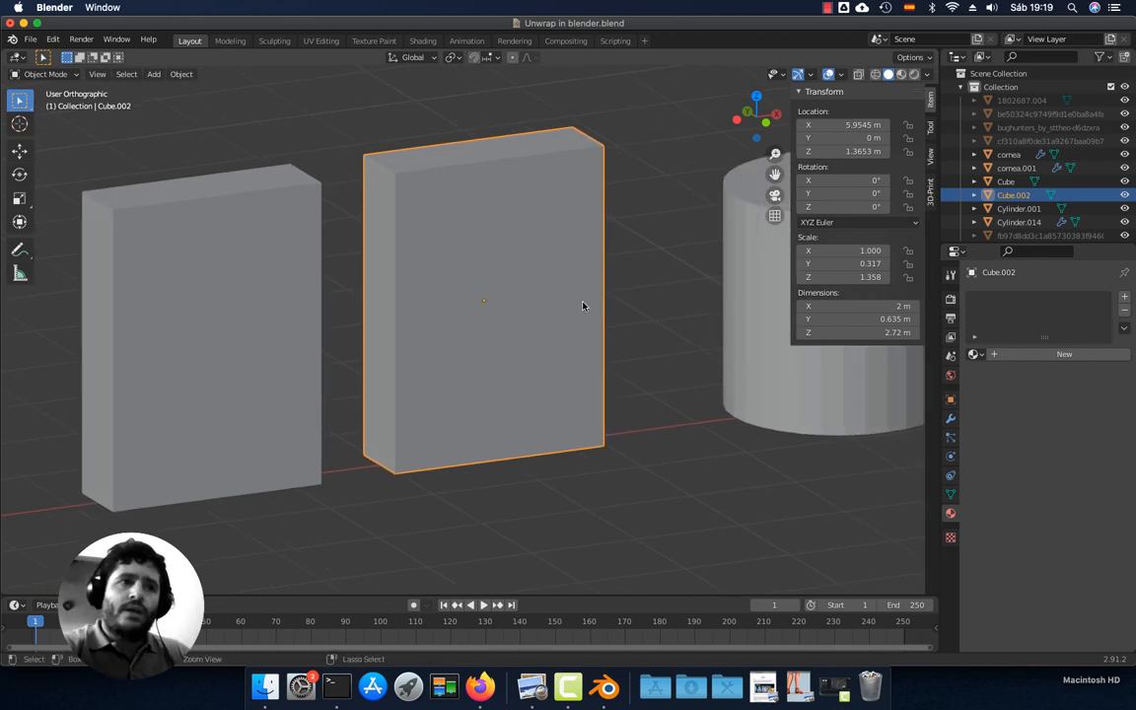
pyautogui.hotkey('ctrl', 'a')
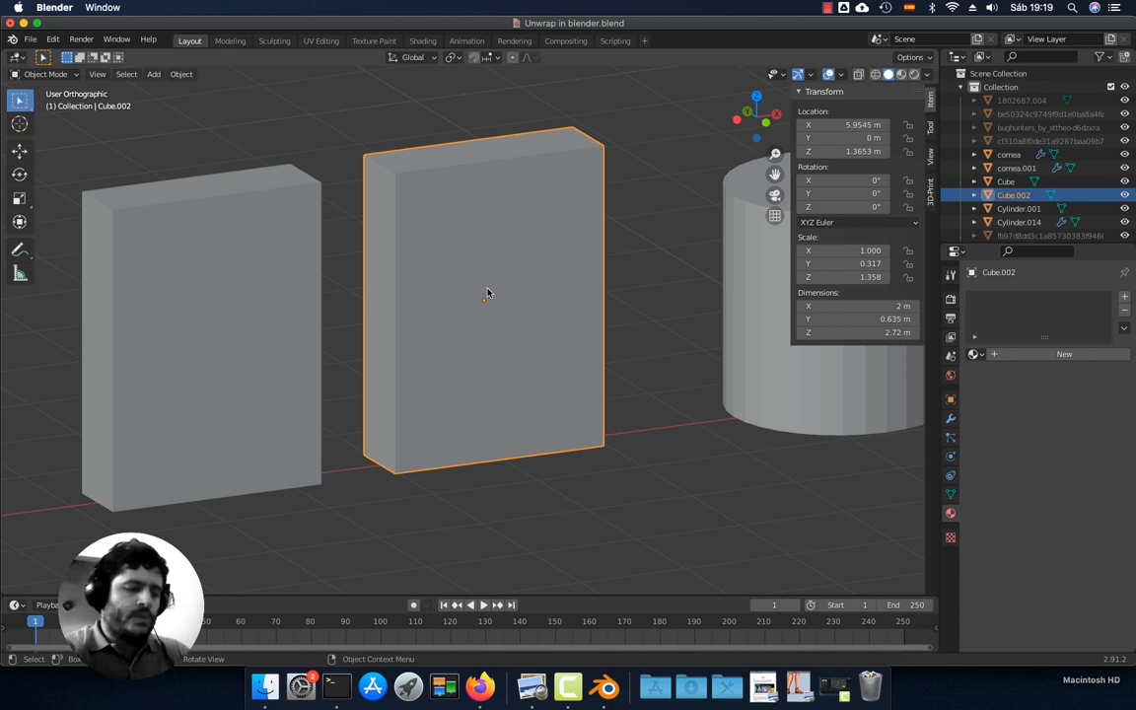
pyautogui.hotkey('ctrl', 'a')
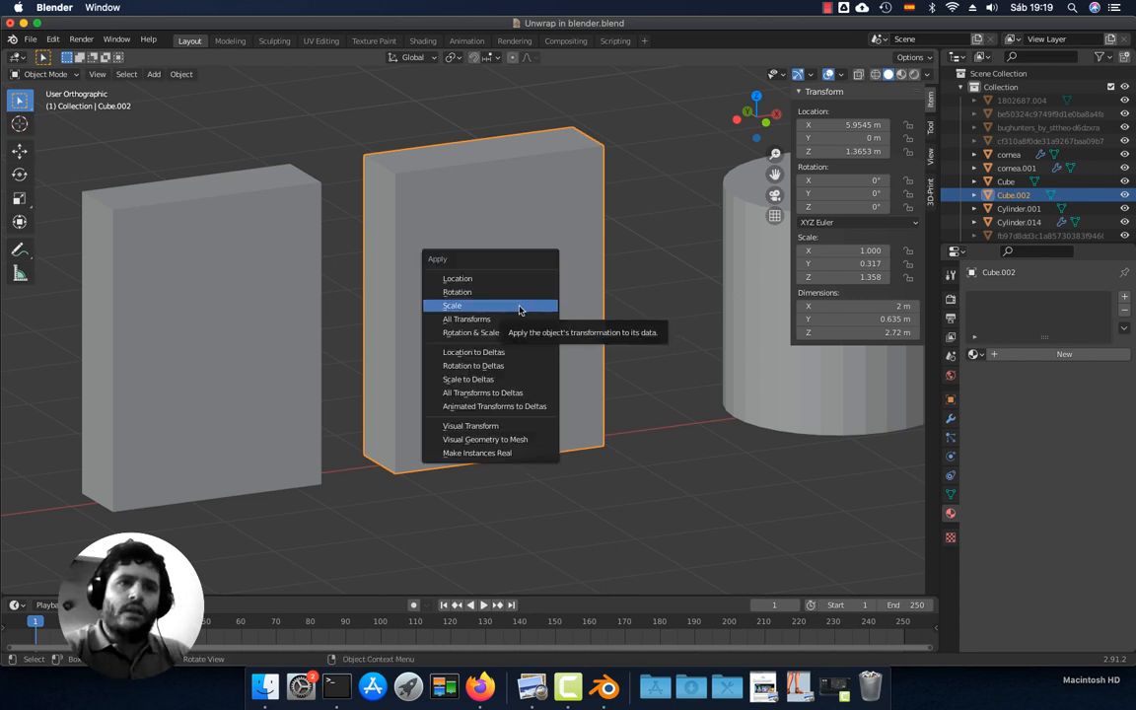
pyautogui.click(519, 310)
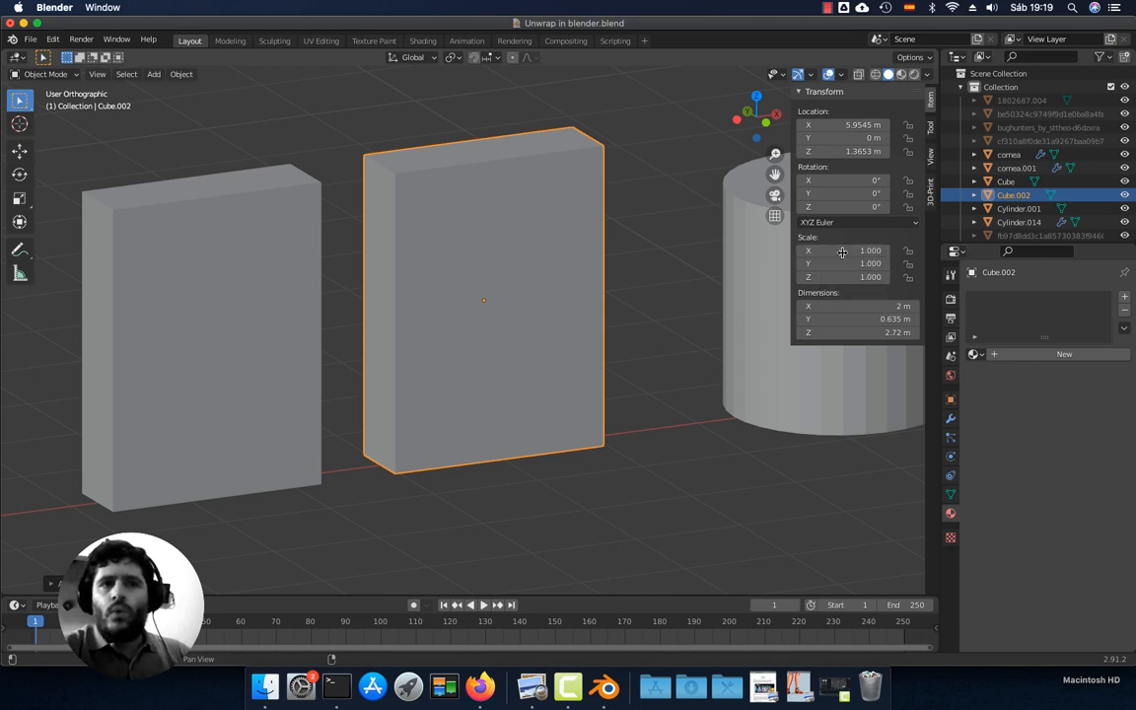
# Isolate the box with the applied scale in local view
pyautogui.moveTo(636, 301); pyautogui.dragTo(613, 304, button='middle')
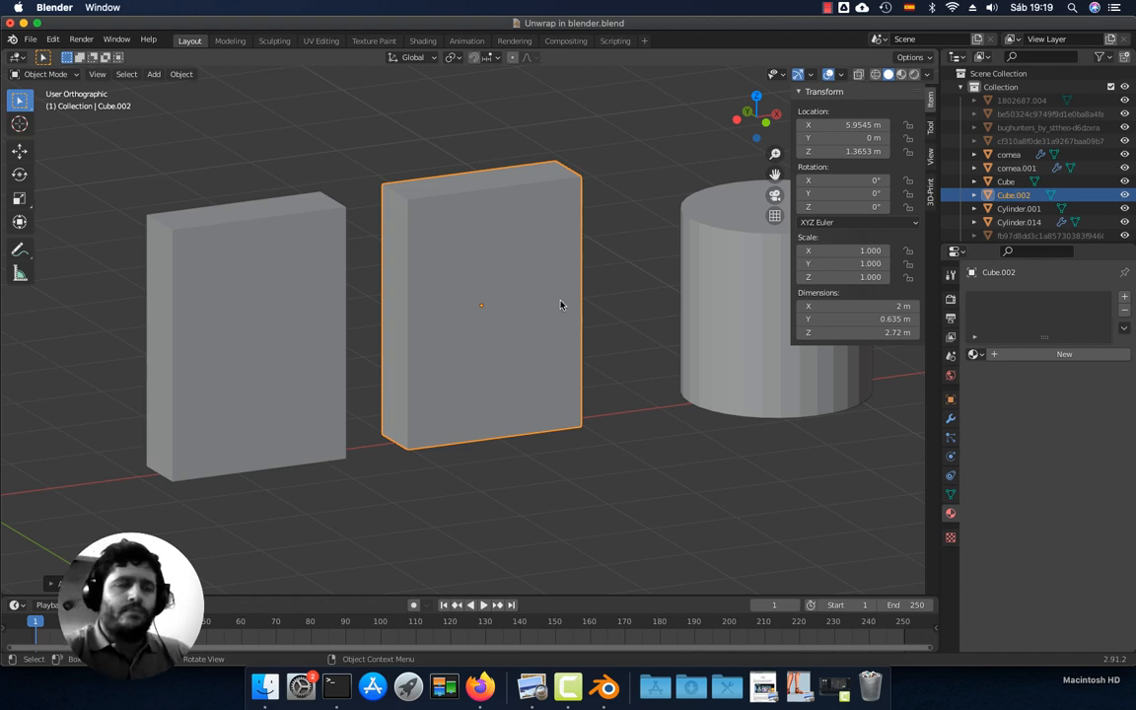
pyautogui.moveTo(563, 305); pyautogui.dragTo(535, 307, button='middle')
pyautogui.press('KP_Divide')
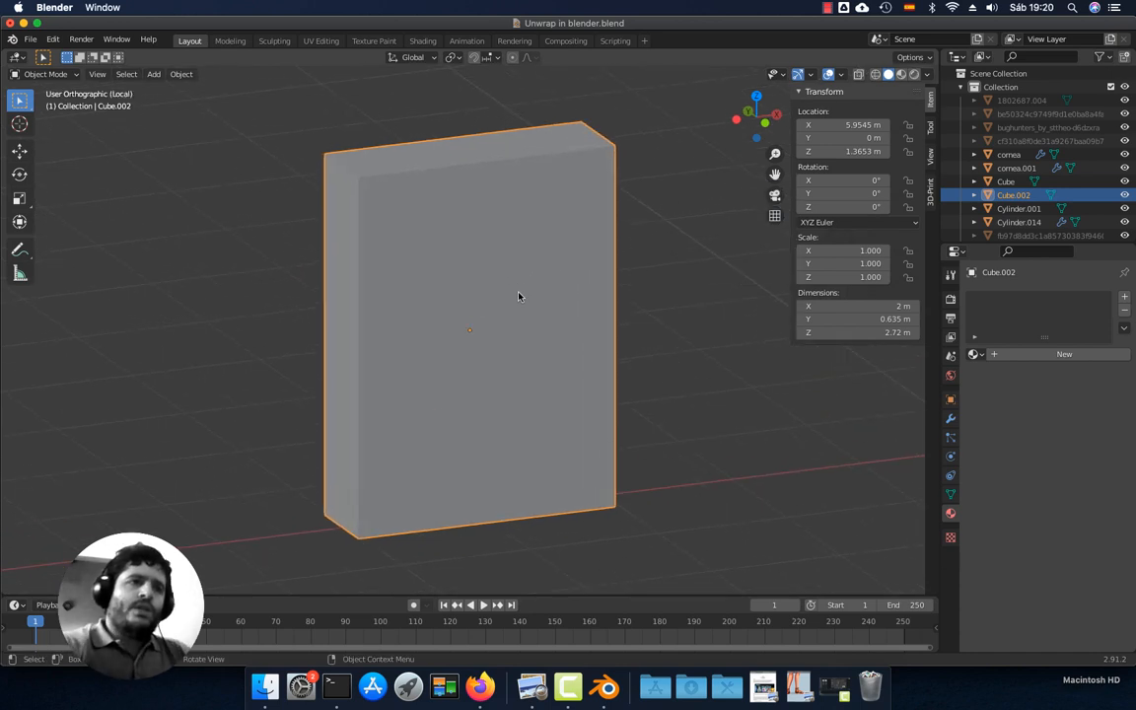
# Return the box to the full scene, isolate it again in local view, and enter Edit Mode
pyautogui.press('KP_Divide')
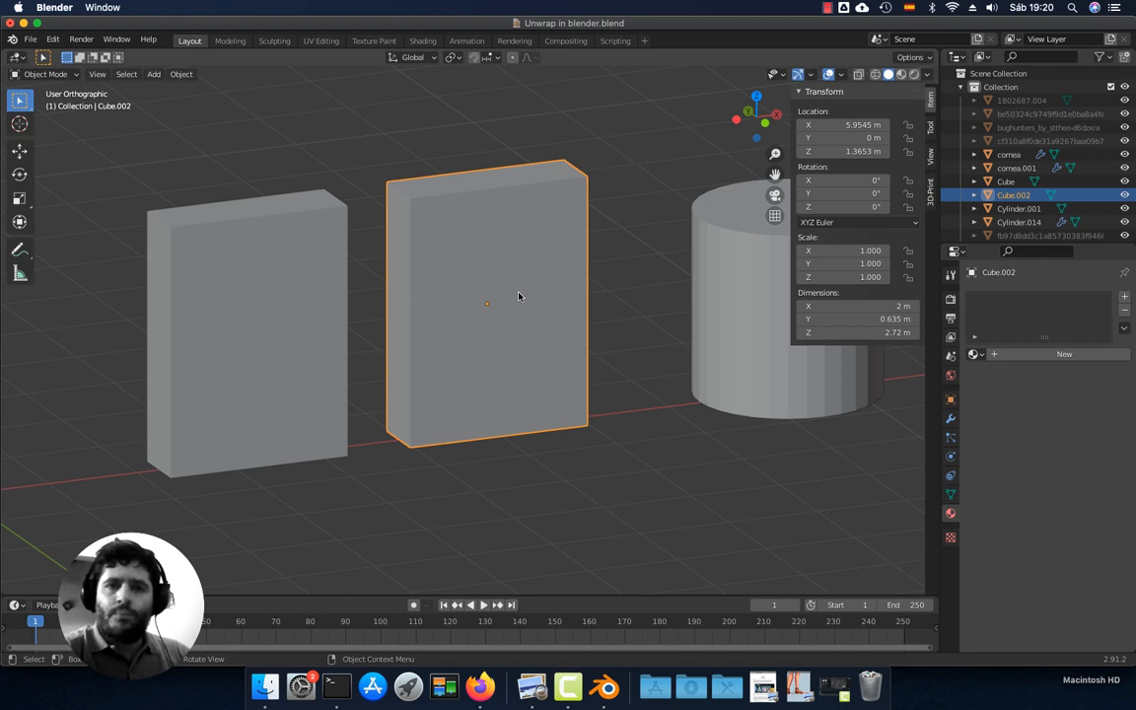
pyautogui.press('/')
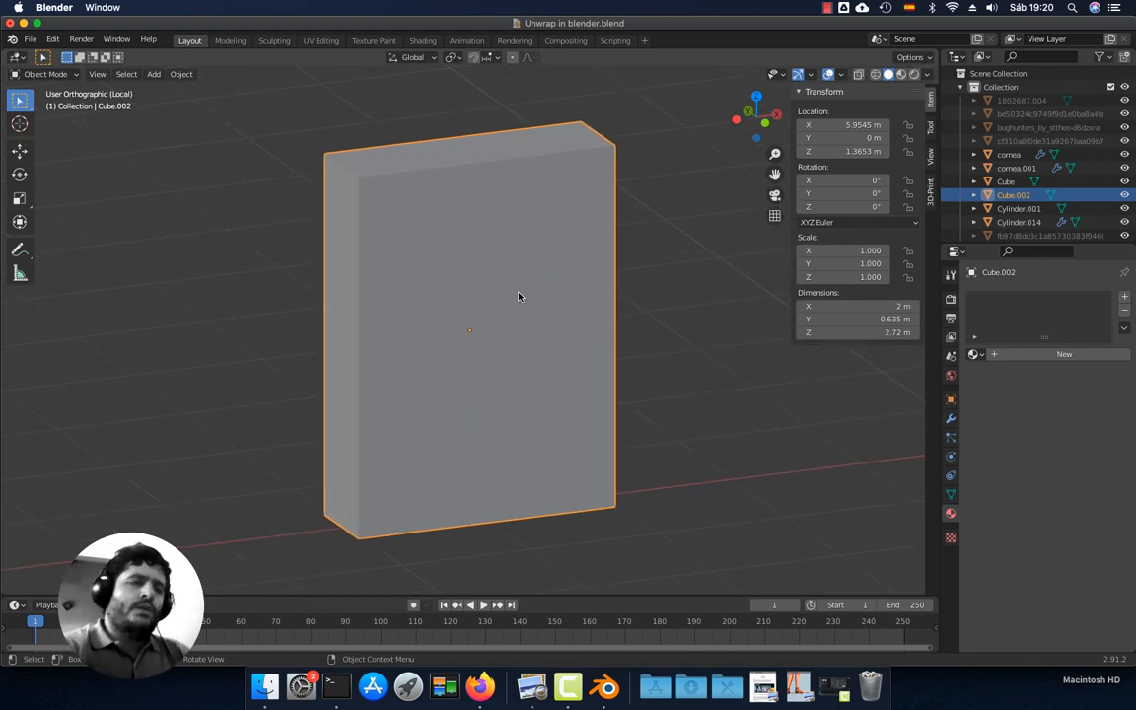
pyautogui.click(71, 75)
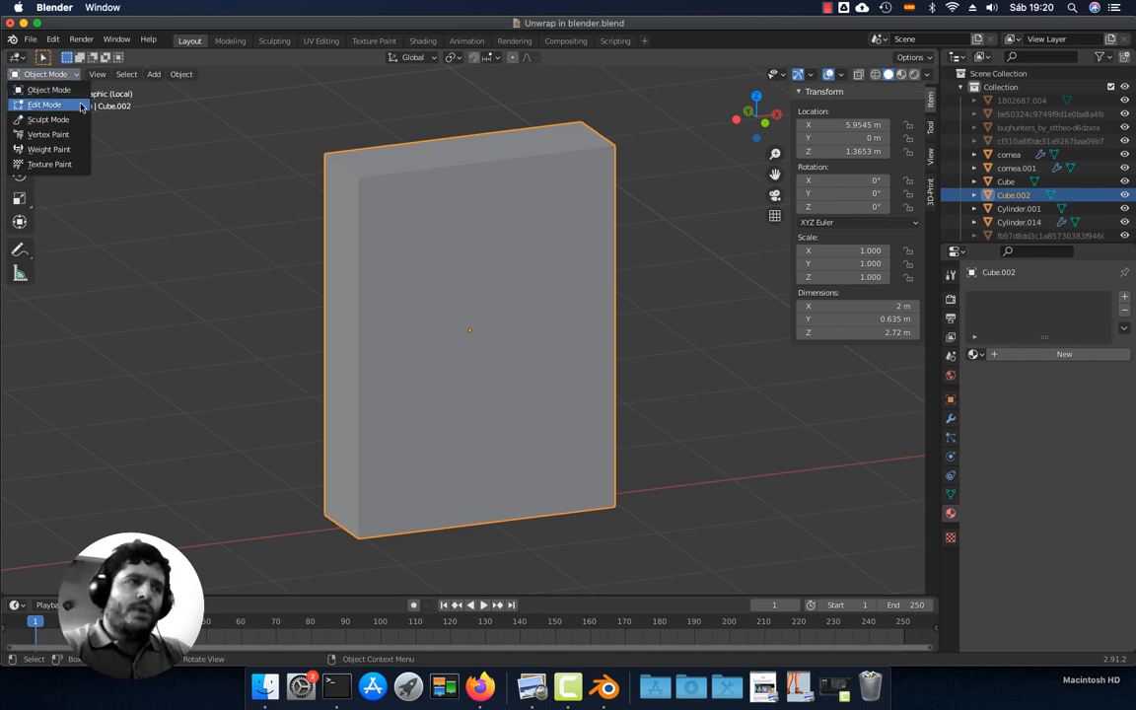
pyautogui.press('Tab')
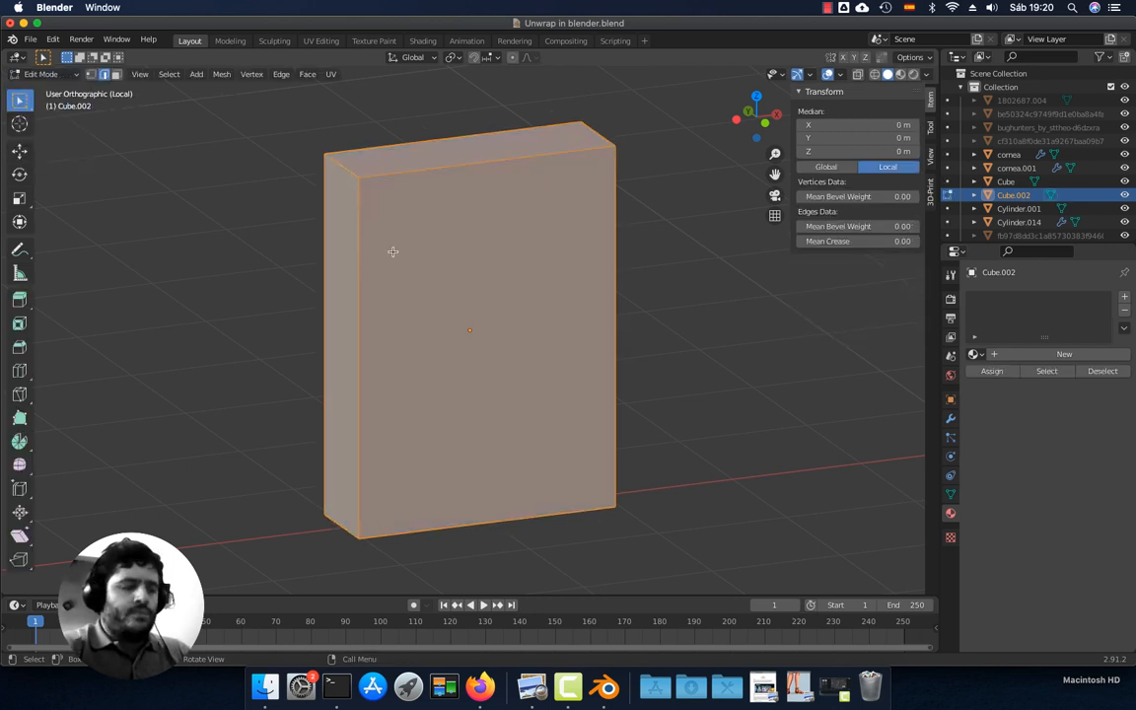
# Select three edges of the box's top face: the two long ones and the short one opposite the red axis side
pyautogui.moveTo(391, 252); pyautogui.dragTo(400, 258, button='middle')
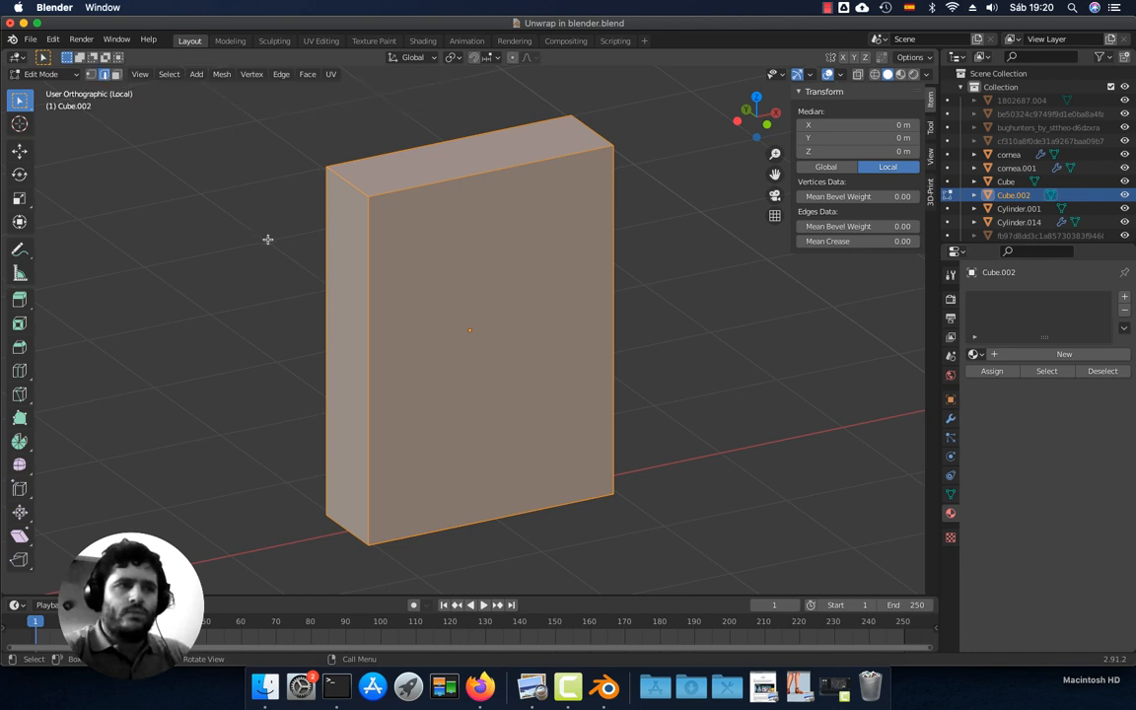
pyautogui.click(408, 188)
pyautogui.keyDown('shift'); pyautogui.click(356, 186); pyautogui.keyUp('shift')
pyautogui.keyDown('shift'); pyautogui.click(369, 161); pyautogui.keyUp('shift')
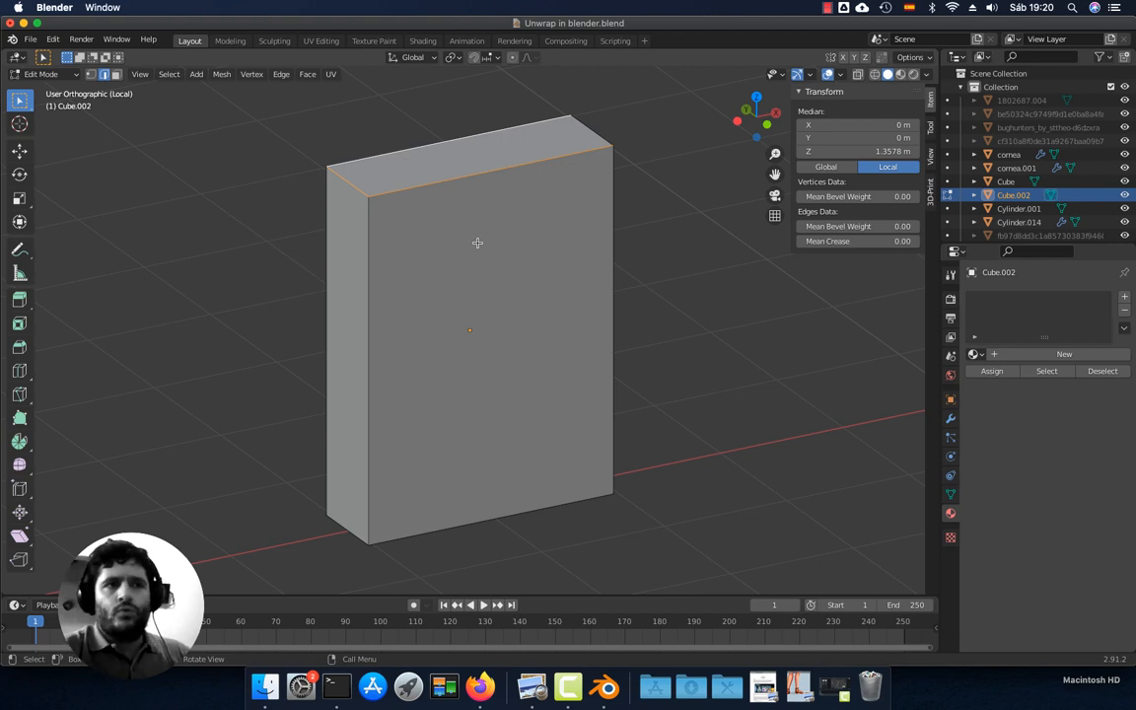
pyautogui.moveTo(519, 264); pyautogui.dragTo(526, 273, button='middle')
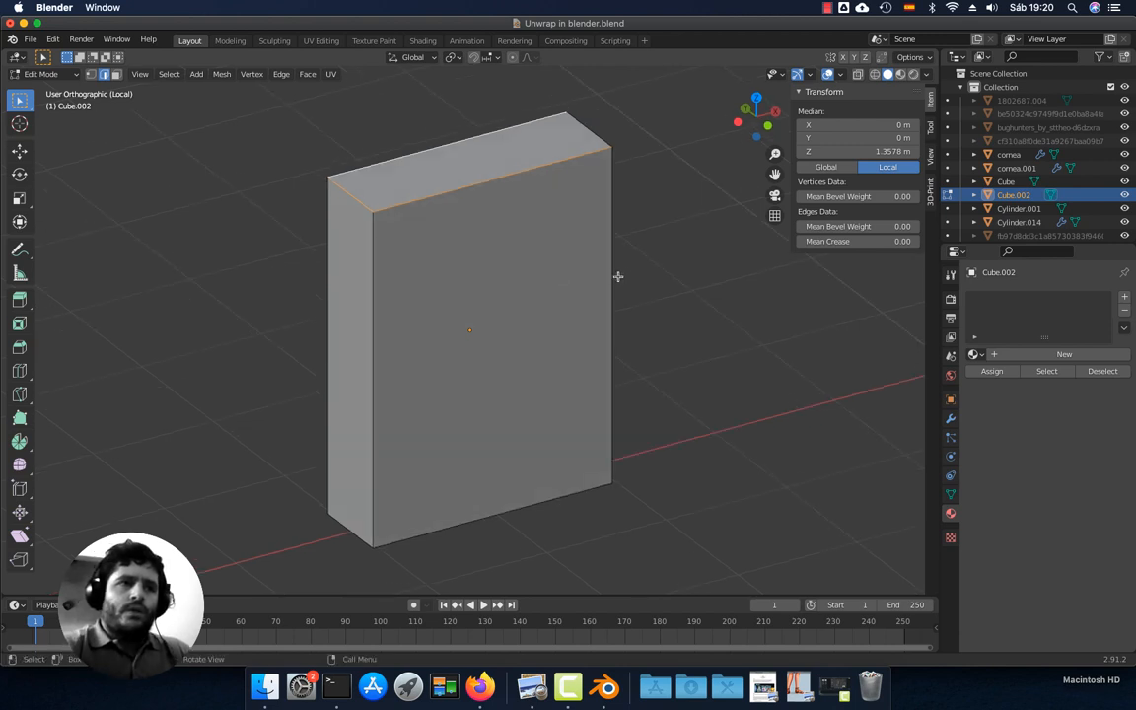
# In wireframe shading, add the matching three bottom edges and the two vertical edges at the opposite end to the selection
pyautogui.keyDown('shift'); pyautogui.click(613, 253); pyautogui.keyUp('shift')
pyautogui.hotkey('shift', 'z')
pyautogui.keyDown('shift'); pyautogui.moveTo(518, 402); pyautogui.dragTo(518, 355, button='middle'); pyautogui.keyUp('shift')
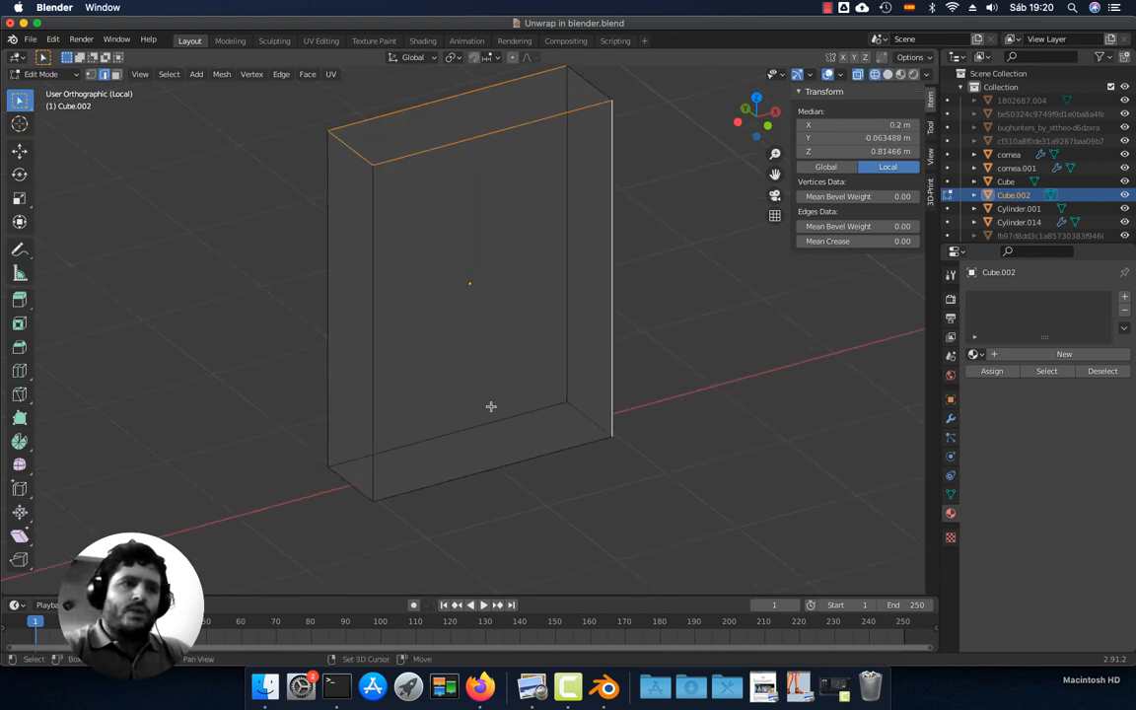
pyautogui.keyDown('shift'); pyautogui.click(478, 422); pyautogui.keyUp('shift')
pyautogui.keyDown('shift'); pyautogui.click(484, 467); pyautogui.keyUp('shift')
pyautogui.keyDown('shift'); pyautogui.click(354, 483); pyautogui.keyUp('shift')
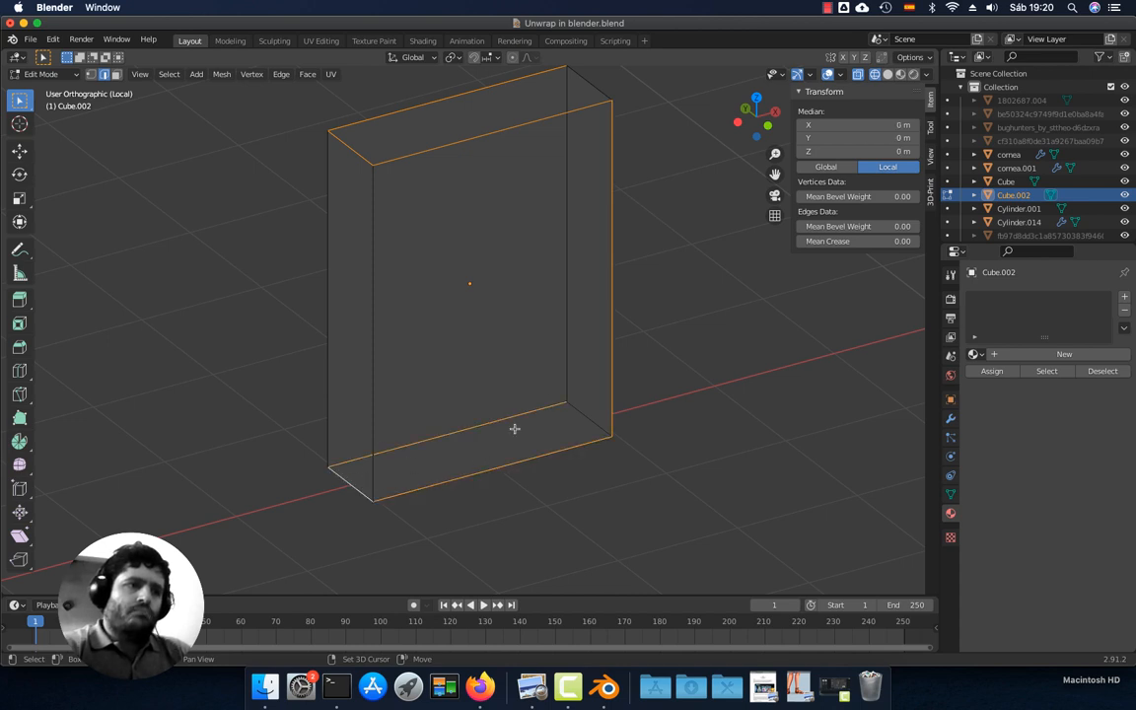
pyautogui.keyDown('shift'); pyautogui.click(560, 318); pyautogui.keyUp('shift')
pyautogui.keyDown('shift'); pyautogui.moveTo(558, 317); pyautogui.dragTo(560, 352, button='middle'); pyautogui.keyUp('shift')
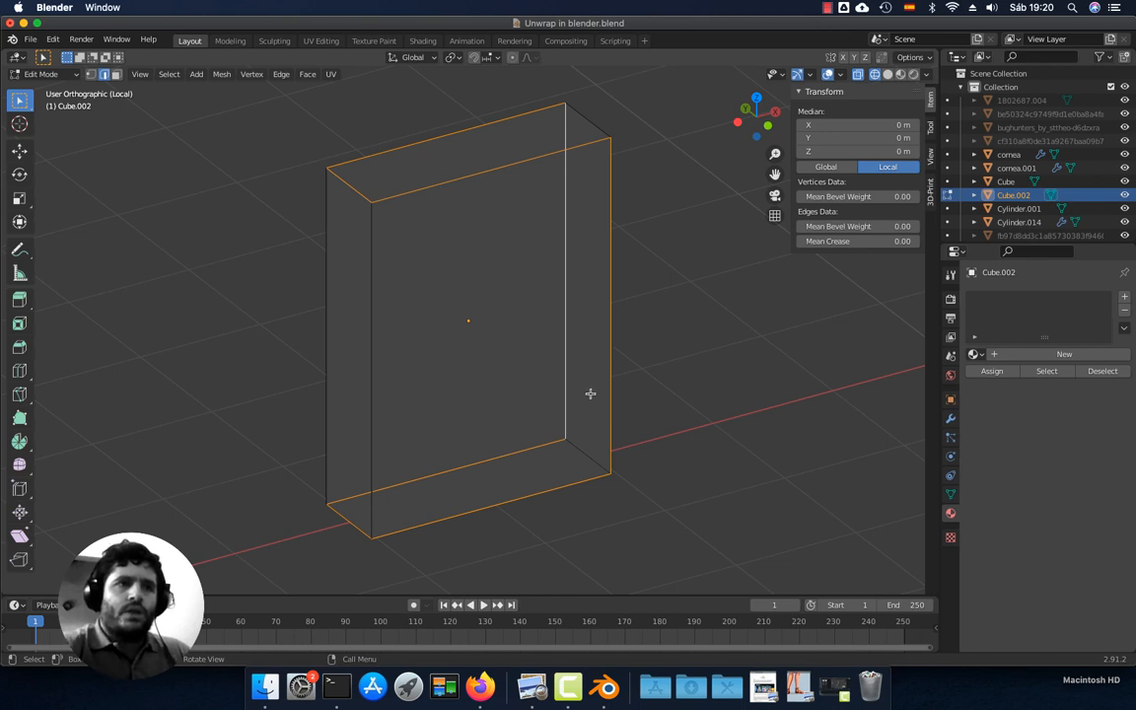
pyautogui.scroll(-2, 577, 390)
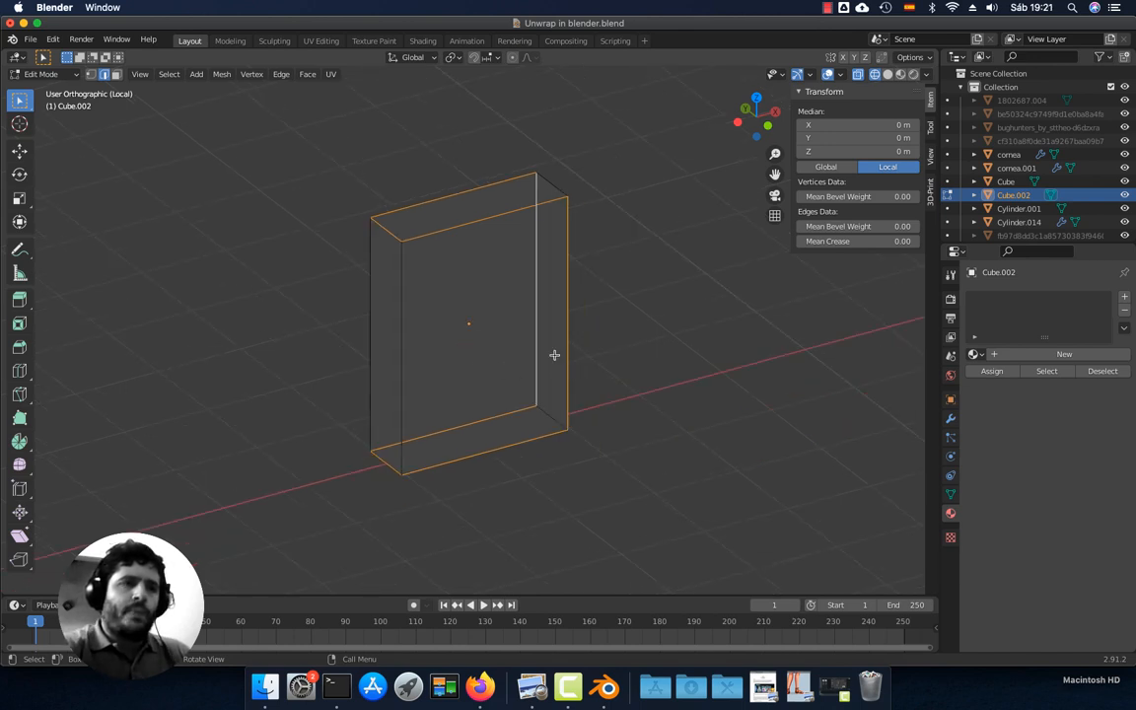
pyautogui.keyDown('shift'); pyautogui.moveTo(385, 183); pyautogui.dragTo(418, 183, button='middle'); pyautogui.keyUp('shift')
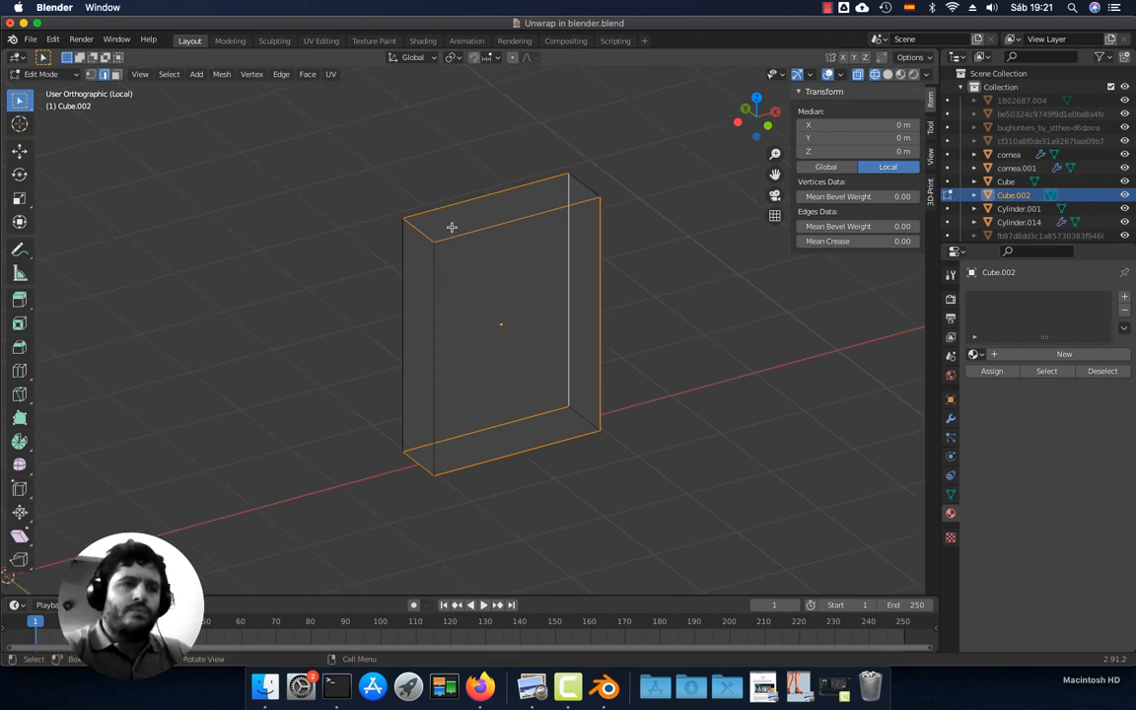
pyautogui.keyDown('shift'); pyautogui.moveTo(454, 276); pyautogui.dragTo(519, 296, button='middle'); pyautogui.keyUp('shift')
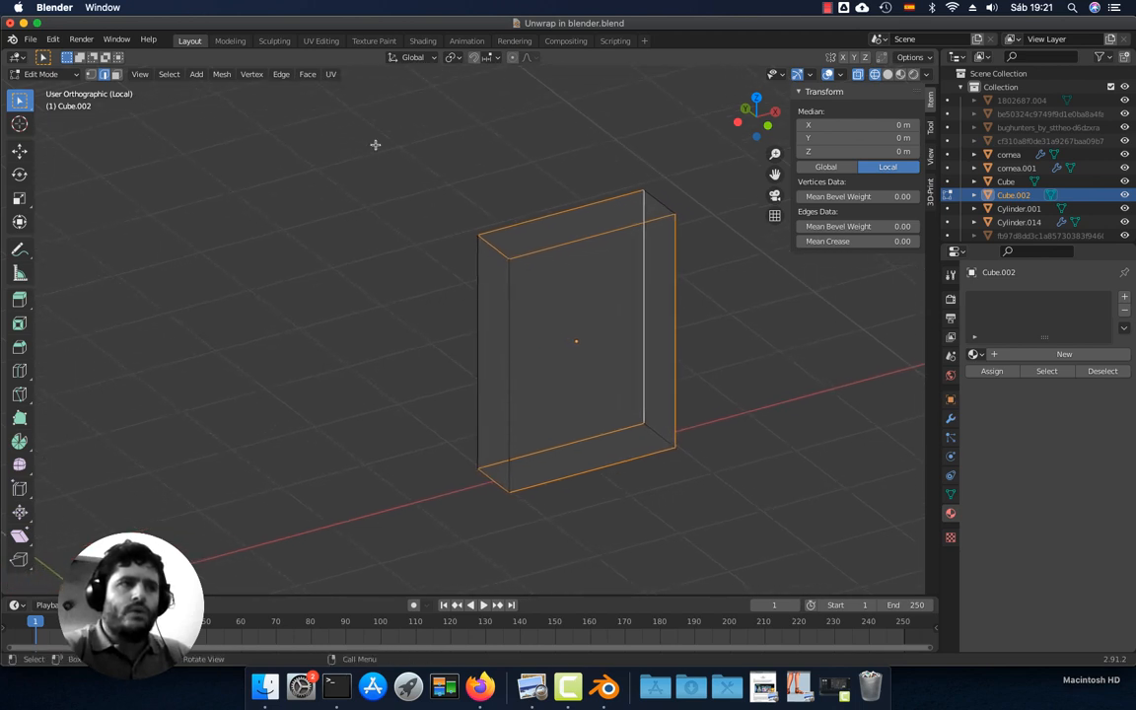
# Switch to Firefox to examine the unwrapped cow layout as a seam example, and return to Blender
pyautogui.click(333, 76)
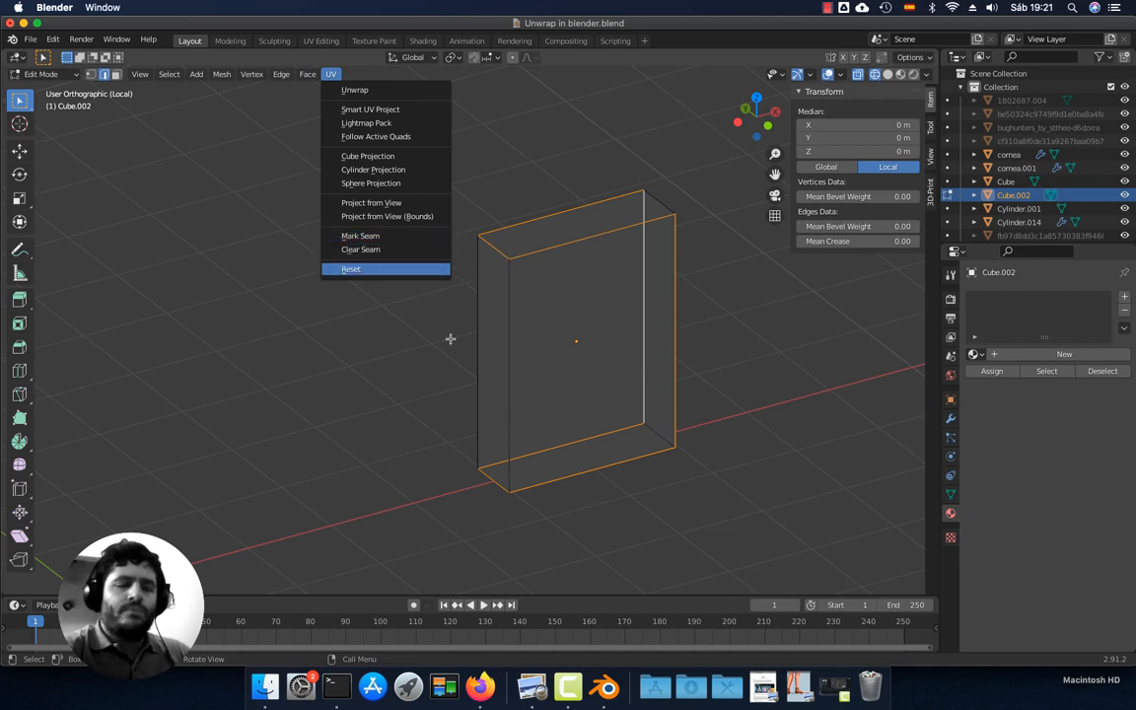
pyautogui.click(480, 686)
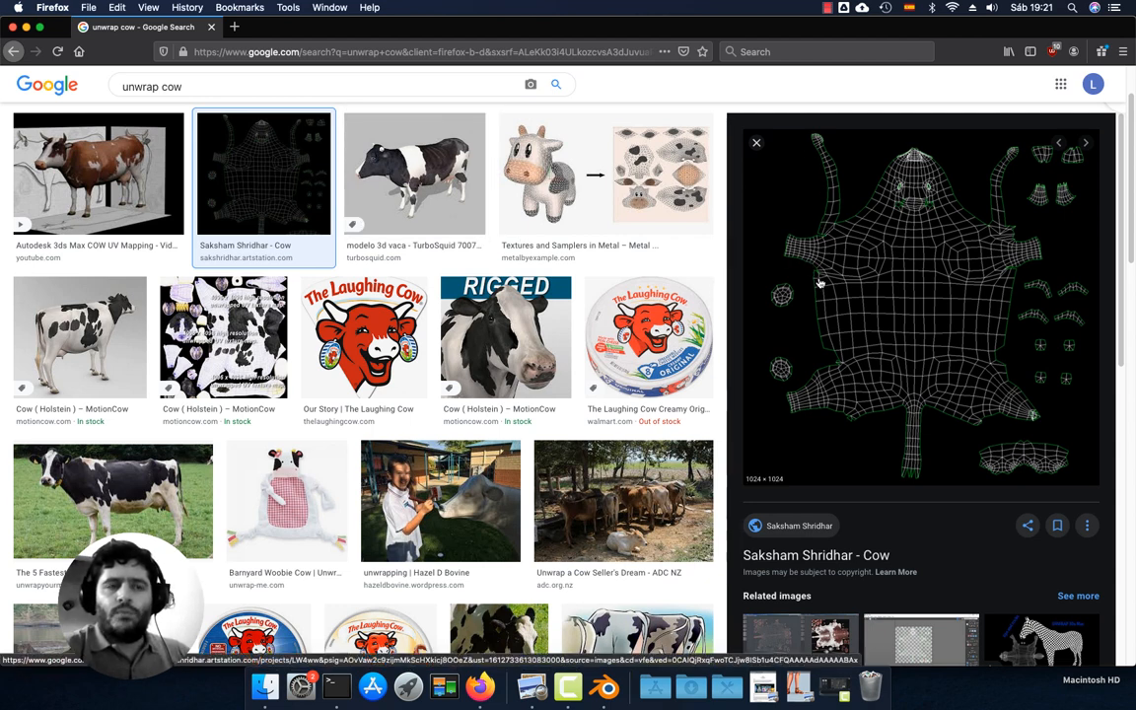
pyautogui.click(605, 686)
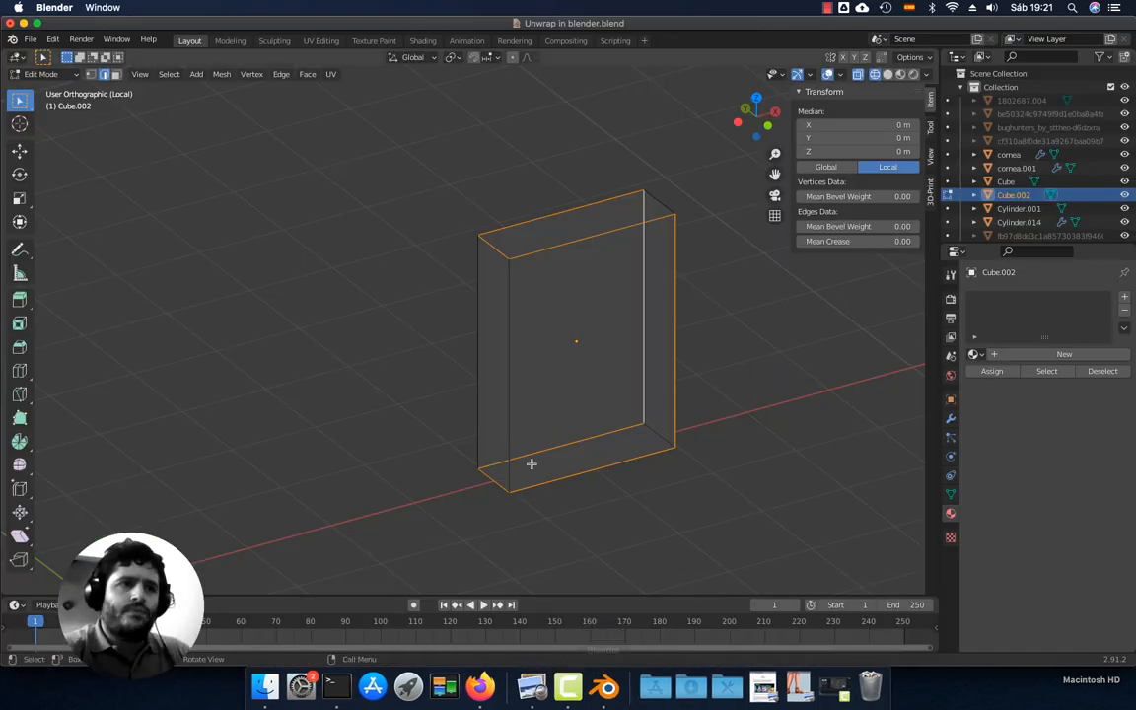
# Mark the selected box edges as seams and deselect everything
pyautogui.click(330, 74)
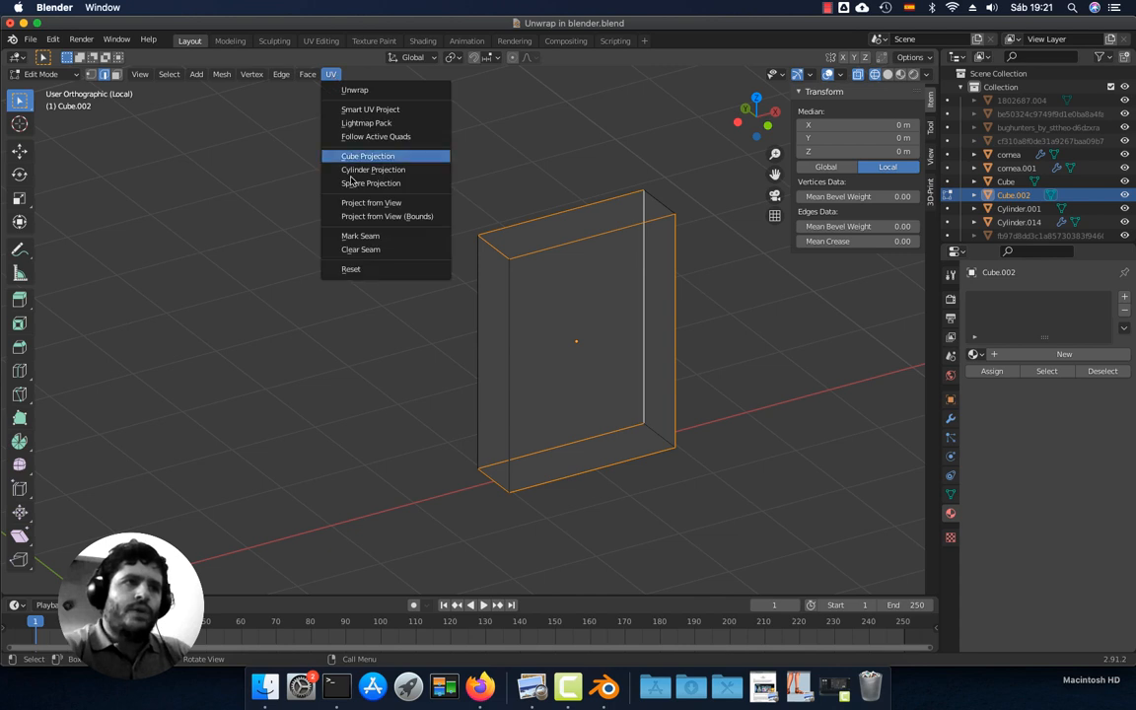
pyautogui.click(357, 229)
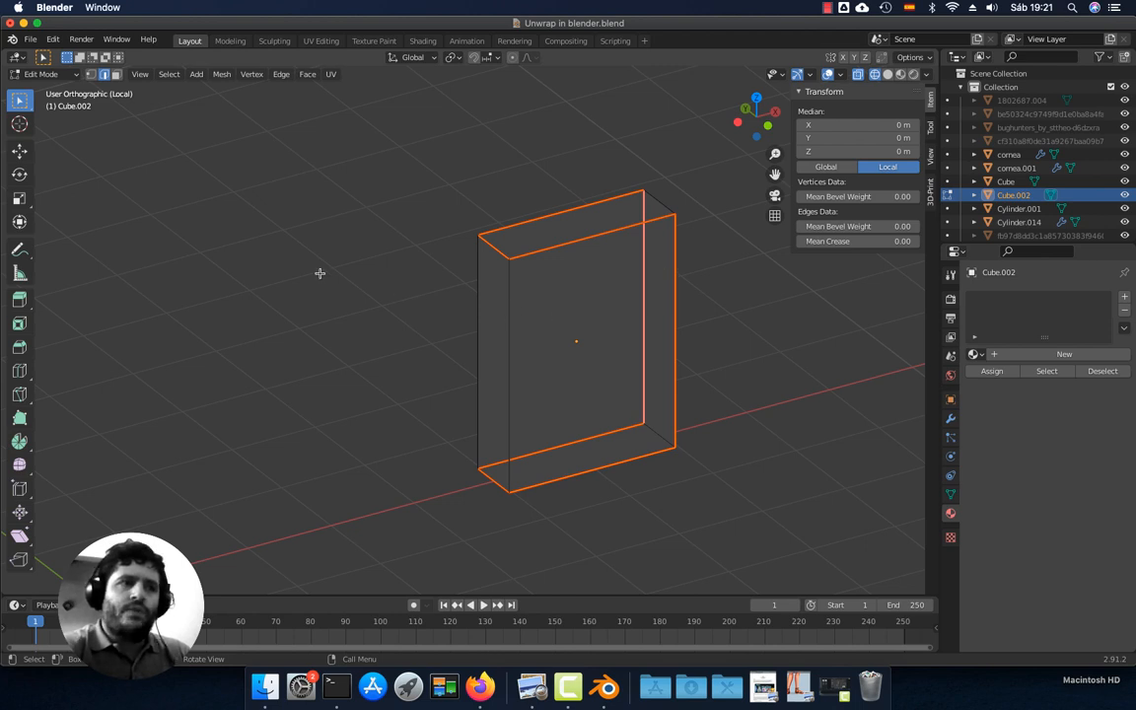
pyautogui.hotkey('alt', 'a')
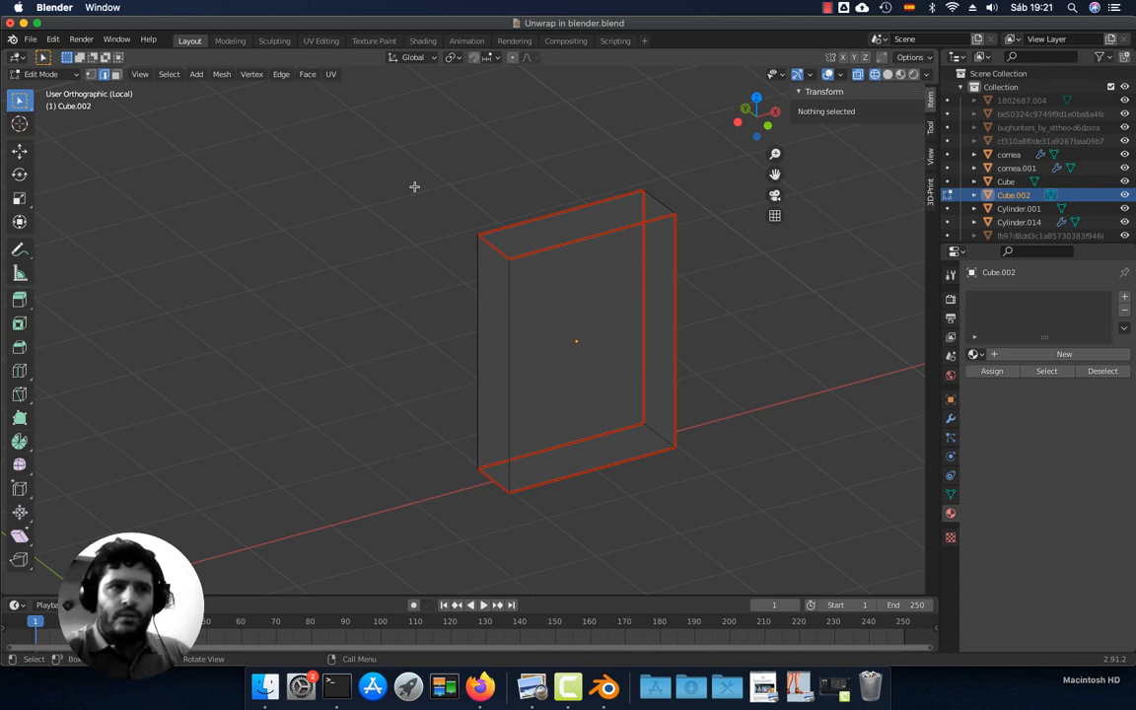
# Select the entire mesh of the box, clear the selection, and select it all again
pyautogui.moveTo(406, 132); pyautogui.dragTo(710, 521)
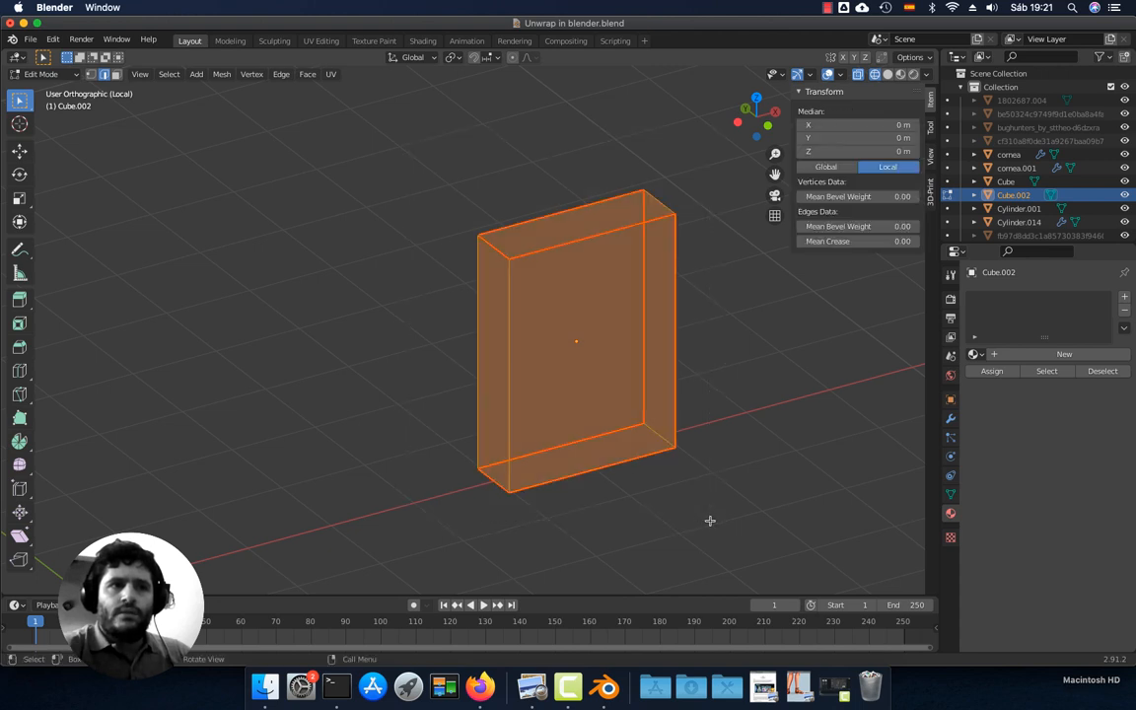
pyautogui.click(394, 345)
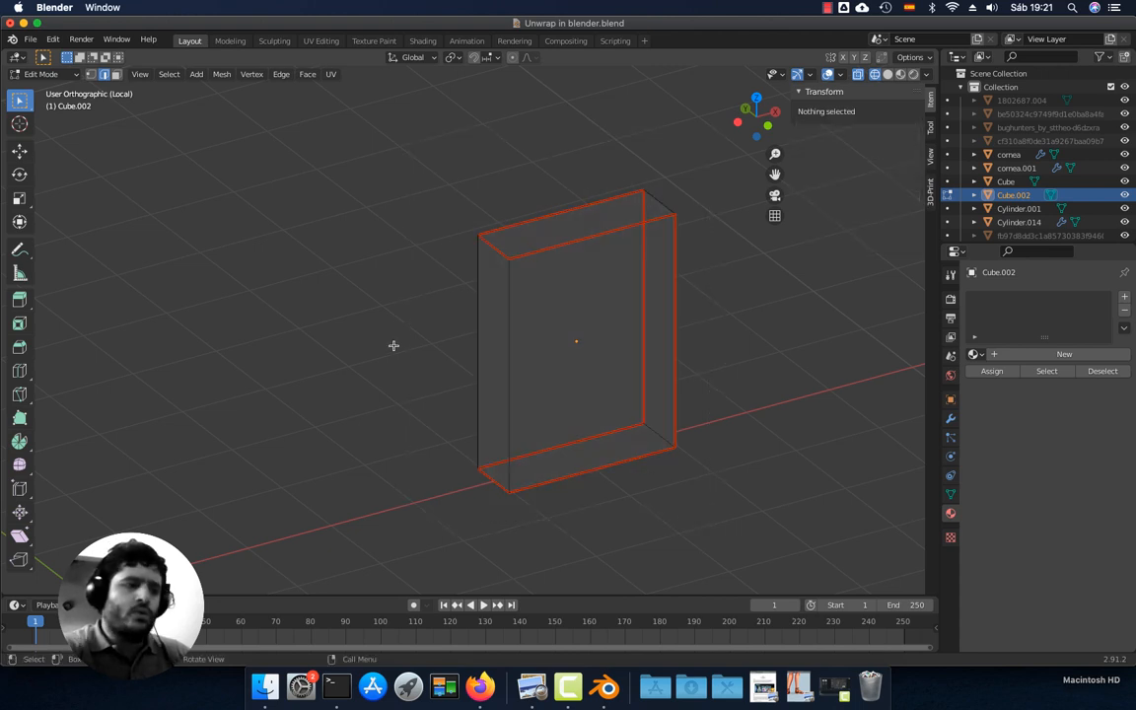
pyautogui.press('a')
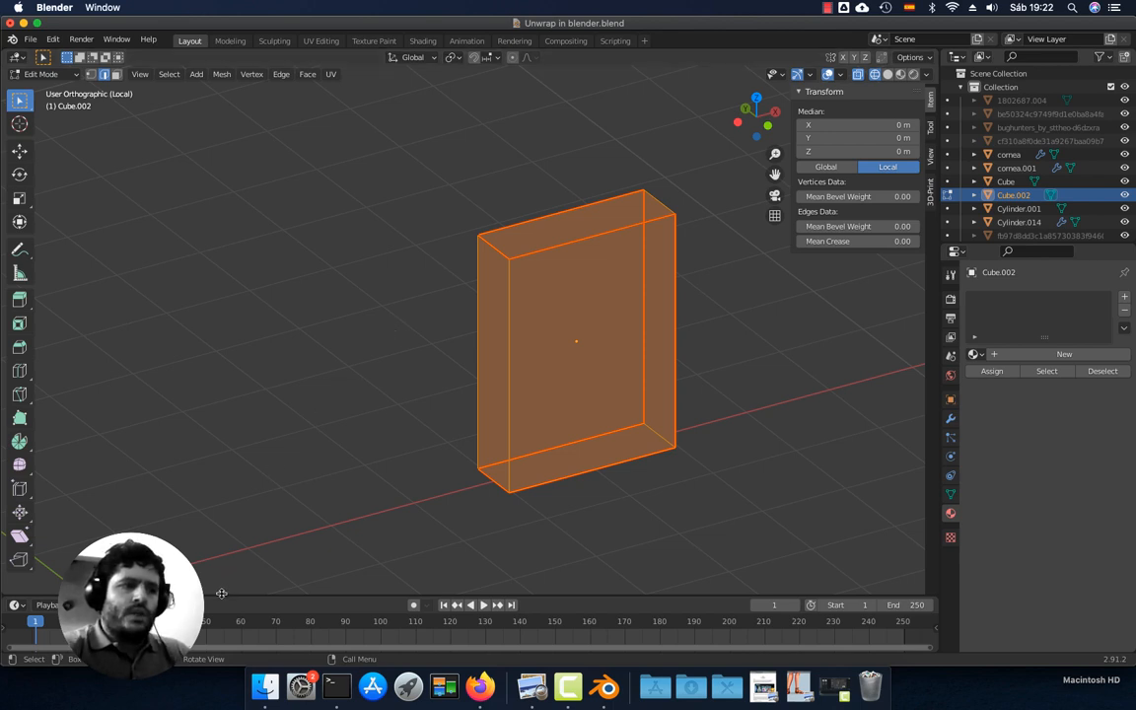
# Enlarge the timeline area and turn it into a UV Editor for viewing the box's UV map
pyautogui.moveTo(223, 597); pyautogui.dragTo(251, 455)
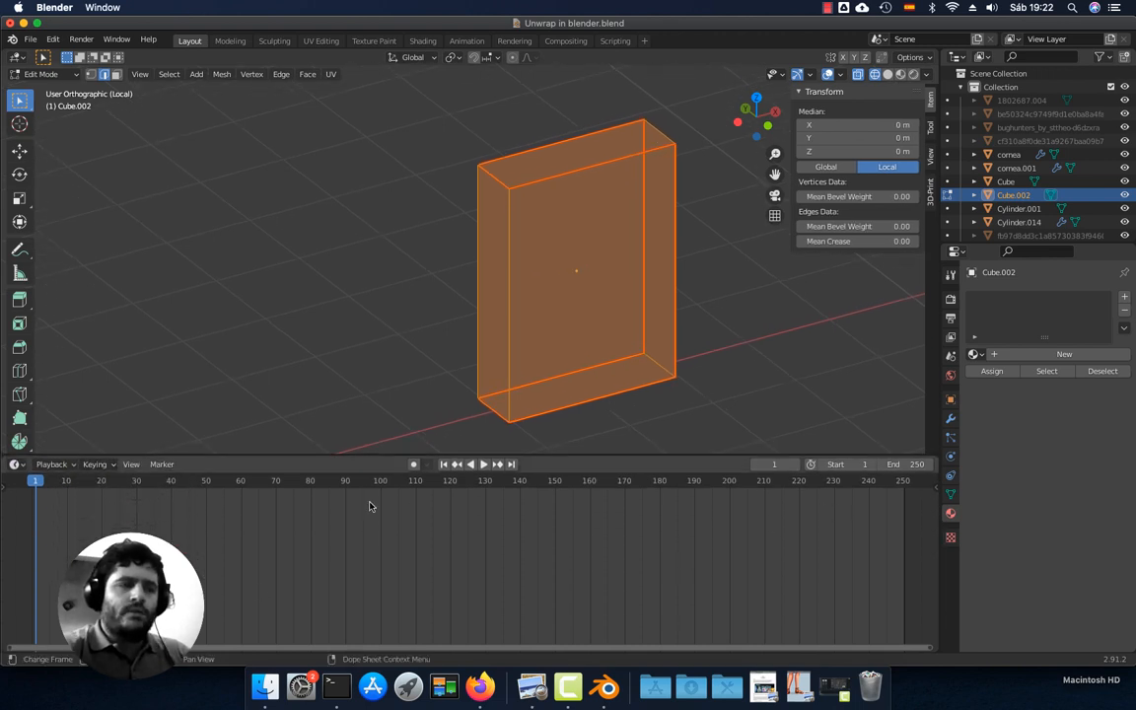
pyautogui.click(16, 464)
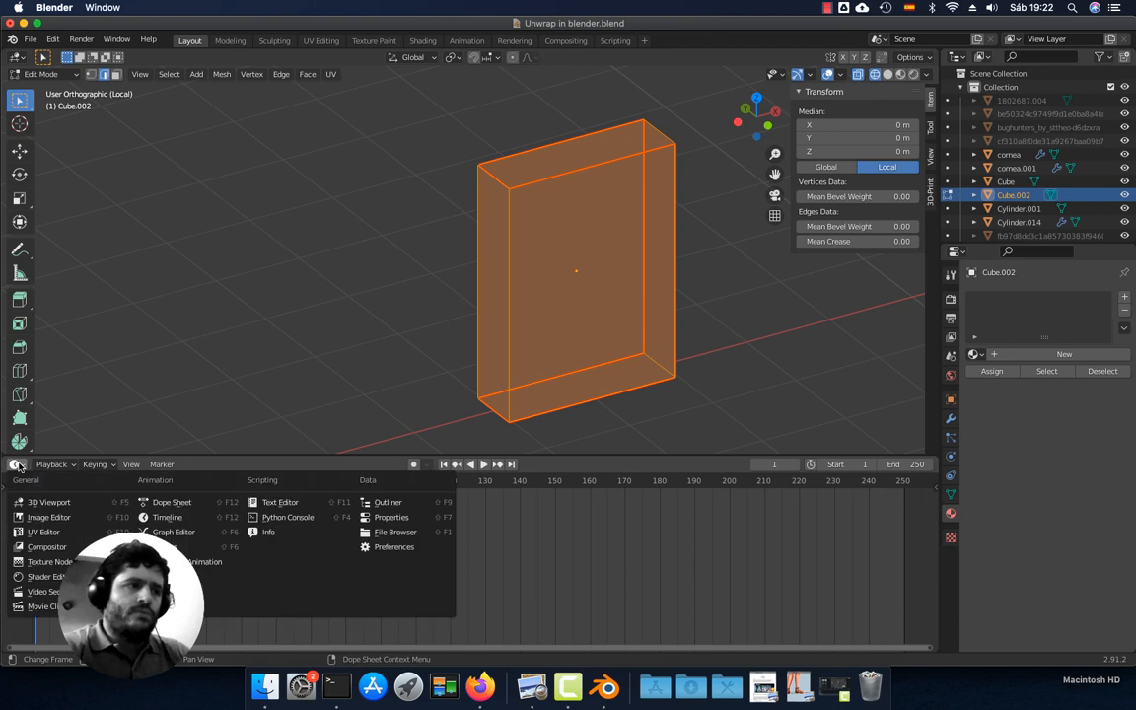
pyautogui.click(56, 533)
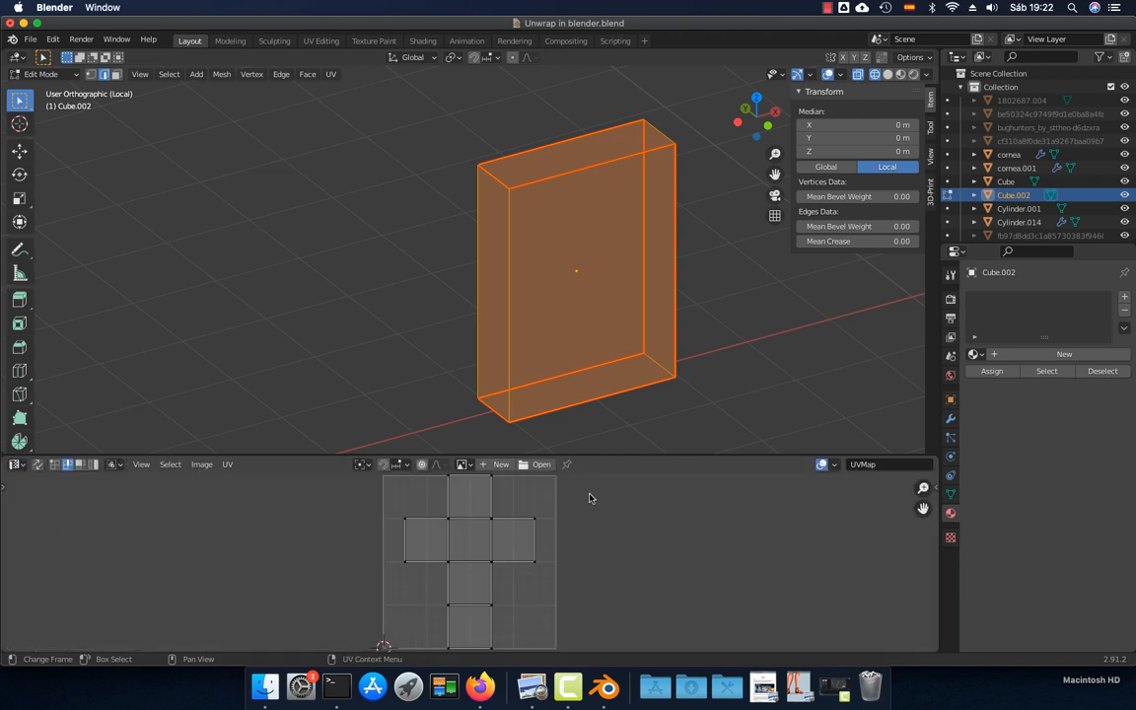
pyautogui.moveTo(541, 456); pyautogui.dragTo(540, 378)
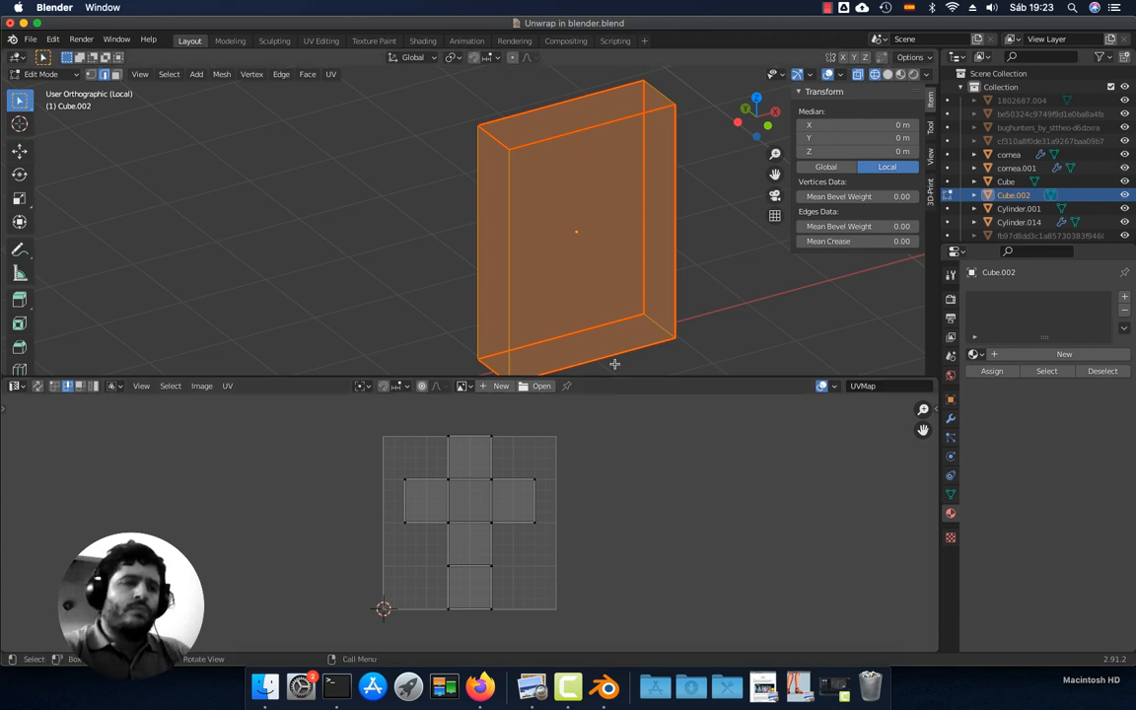
# Reset the UVs of the whole box and unwrap it along its marked seams
pyautogui.click(331, 76)
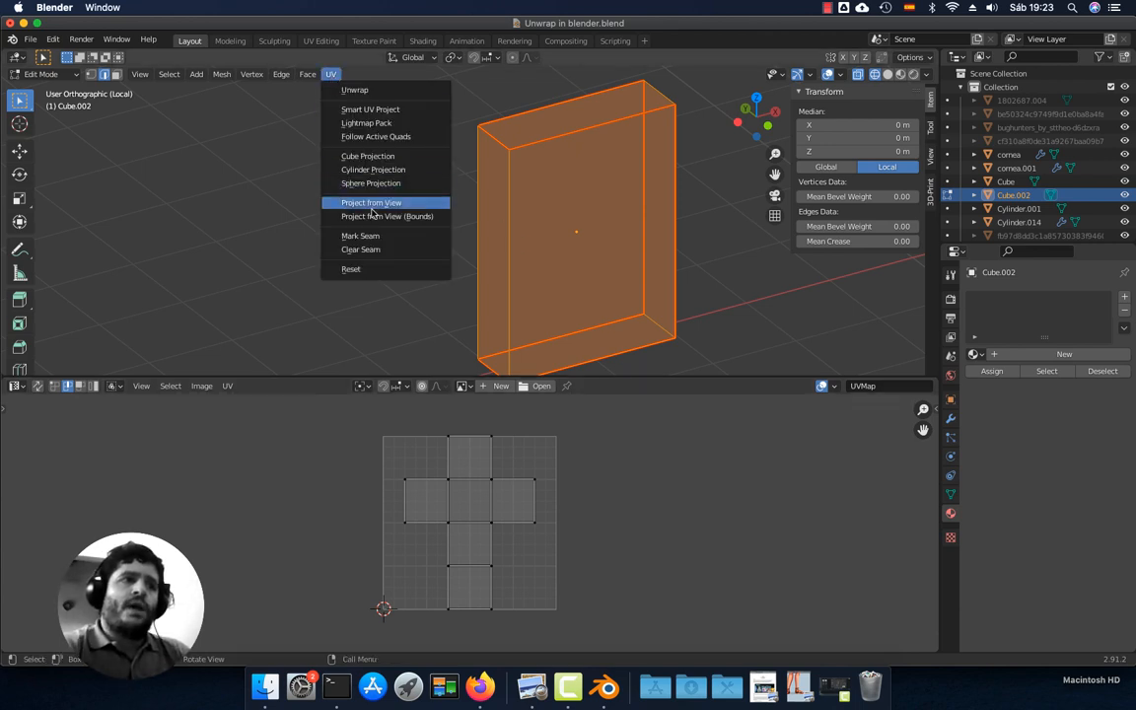
pyautogui.click(404, 270)
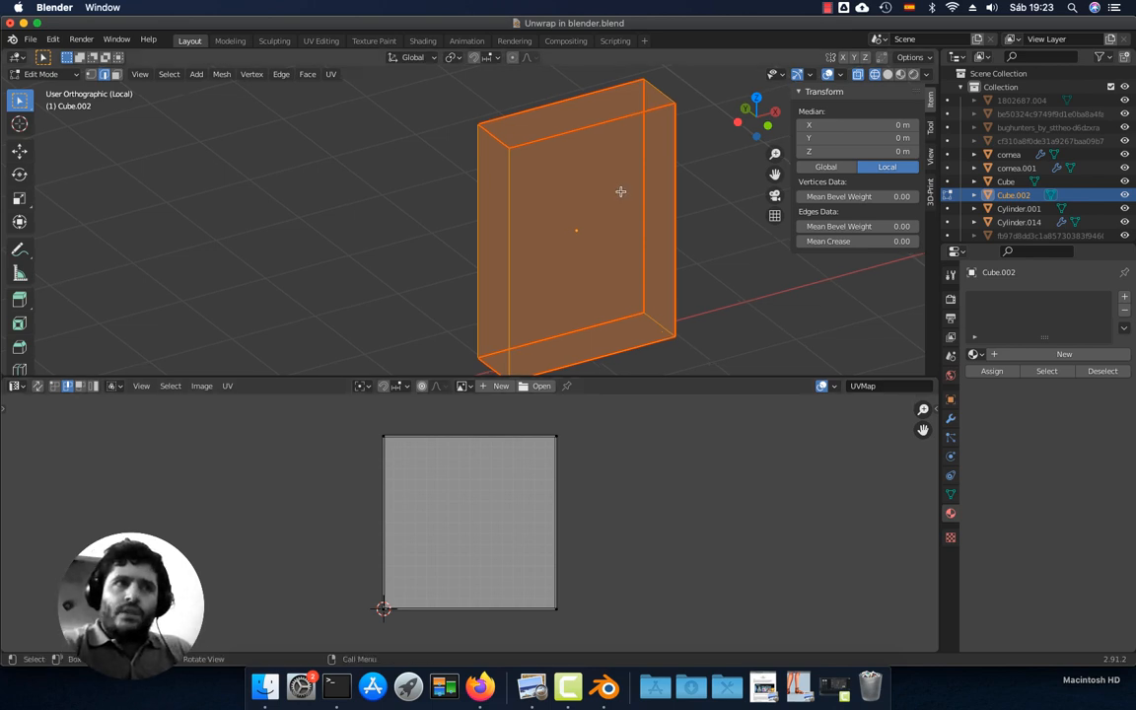
pyautogui.click(330, 75)
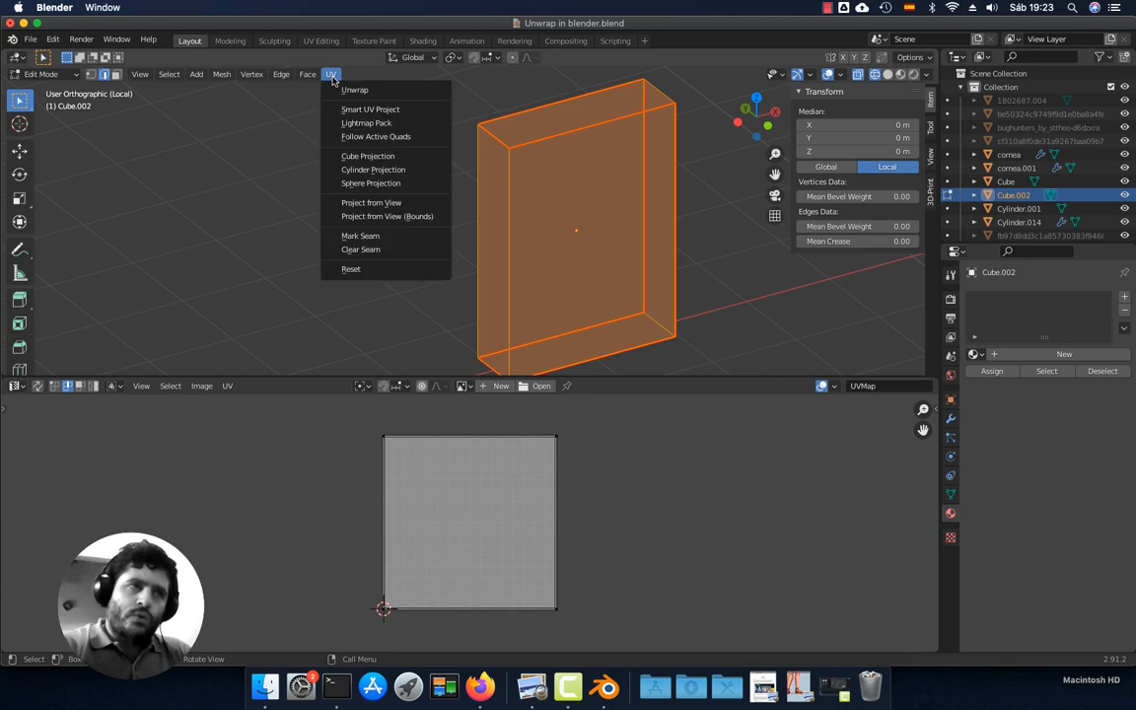
pyautogui.click(391, 93)
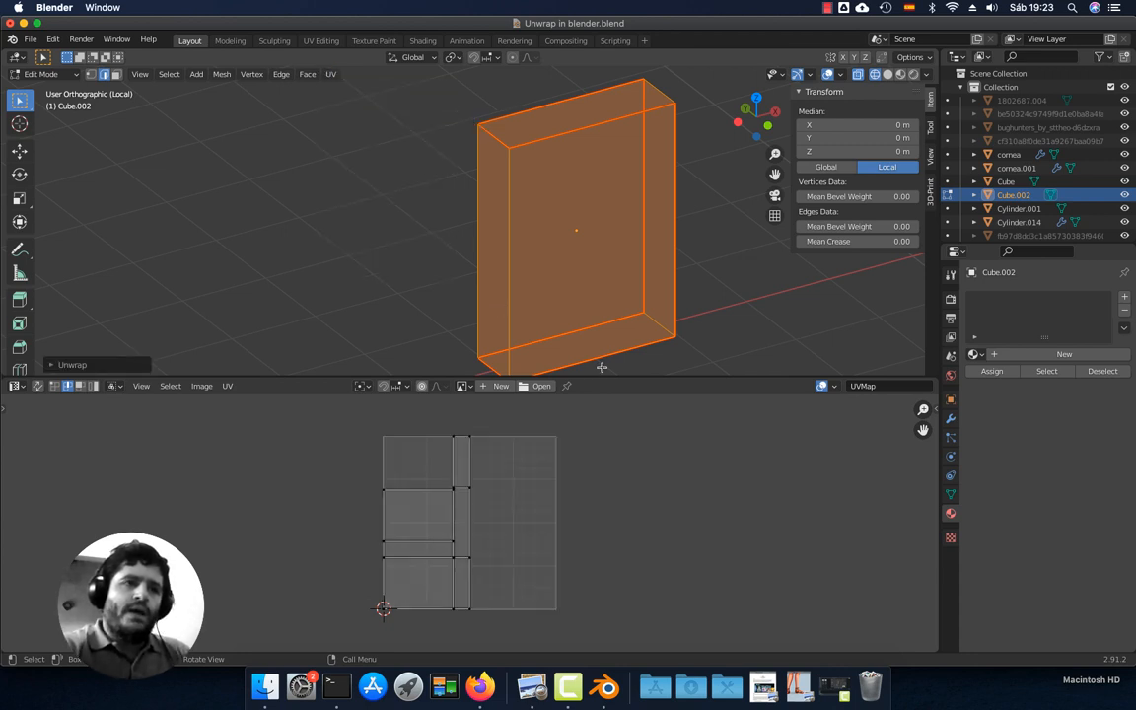
# Enlarge the UV Editor area and examine the box's unwrapped islands up close
pyautogui.moveTo(601, 376); pyautogui.dragTo(591, 266)
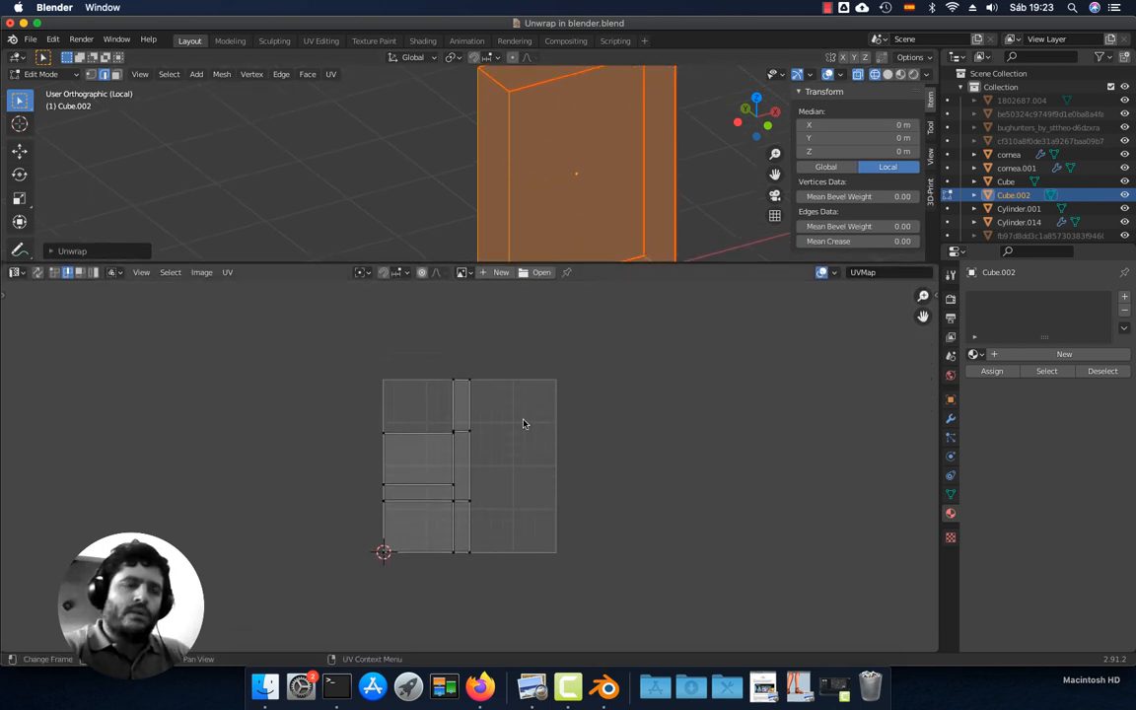
pyautogui.scroll(3, 520, 423)
pyautogui.moveTo(509, 428)
pyautogui.mouseDown(button='middle')
pyautogui.moveTo(516, 411)
pyautogui.moveTo(525, 443)
pyautogui.mouseUp(button='middle')
pyautogui.scroll(-1, 525, 446)
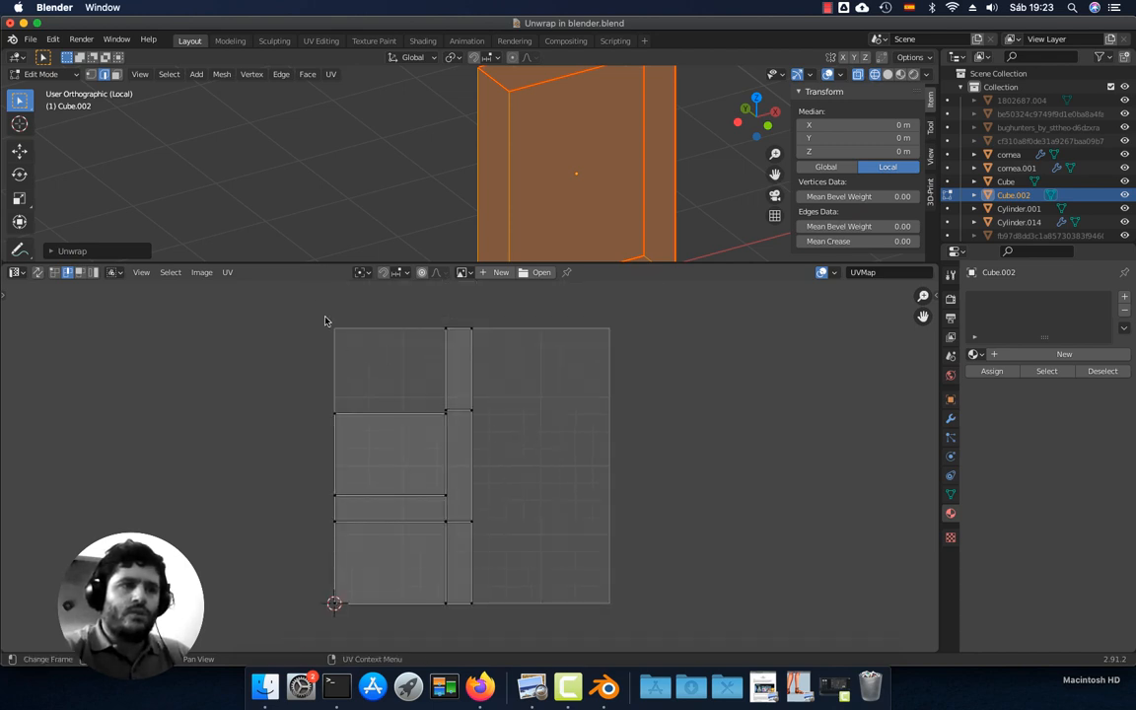
# Give the 3D viewport more height and expand the settings of the Unwrap operation
pyautogui.moveTo(288, 264); pyautogui.dragTo(292, 304)
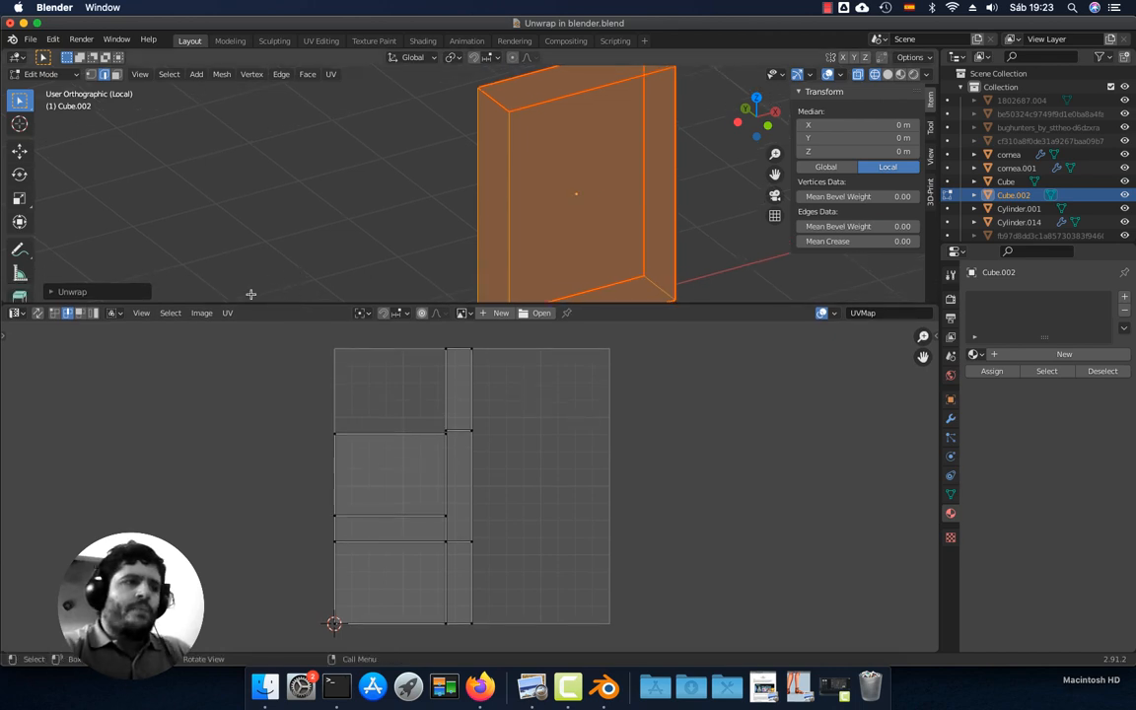
pyautogui.moveTo(237, 305); pyautogui.dragTo(148, 361)
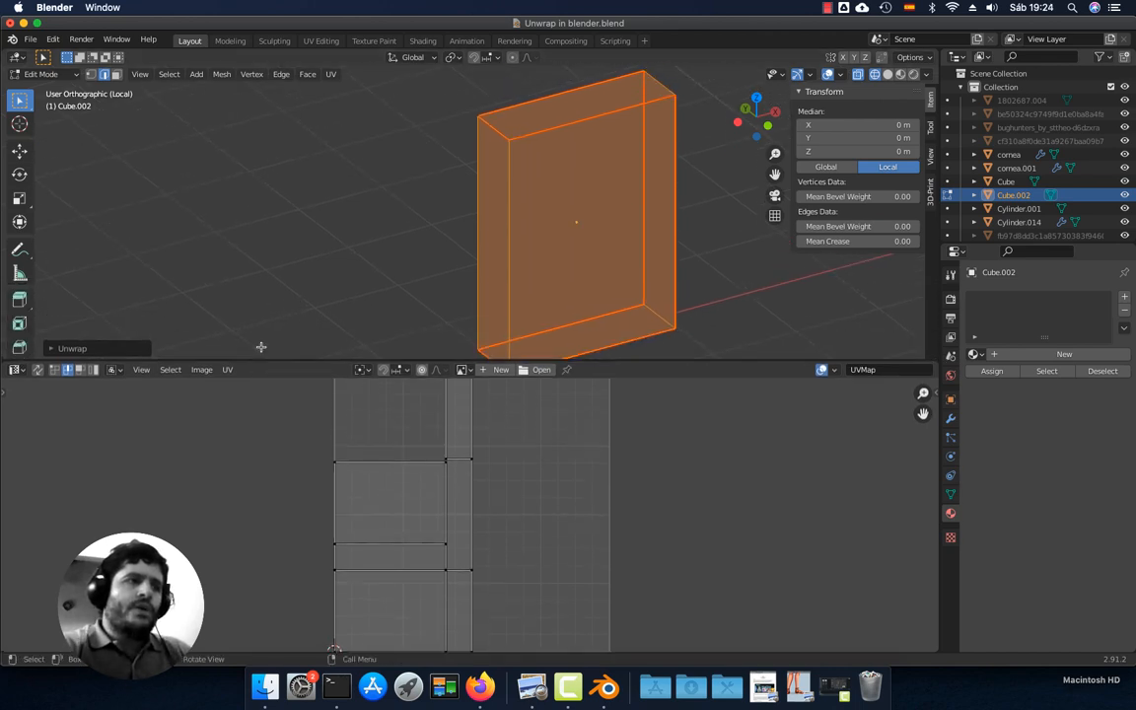
pyautogui.click(51, 350)
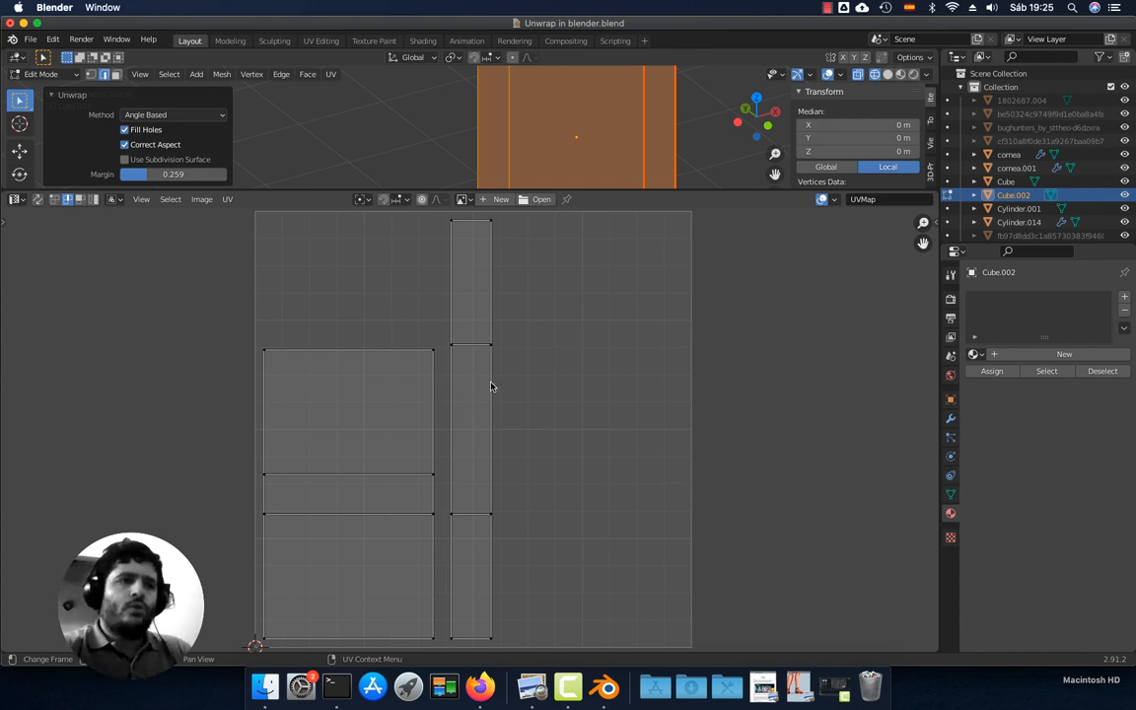
# Shrink the UV Editor area to give the 3D viewport more height
pyautogui.scroll(-2, 483, 384)
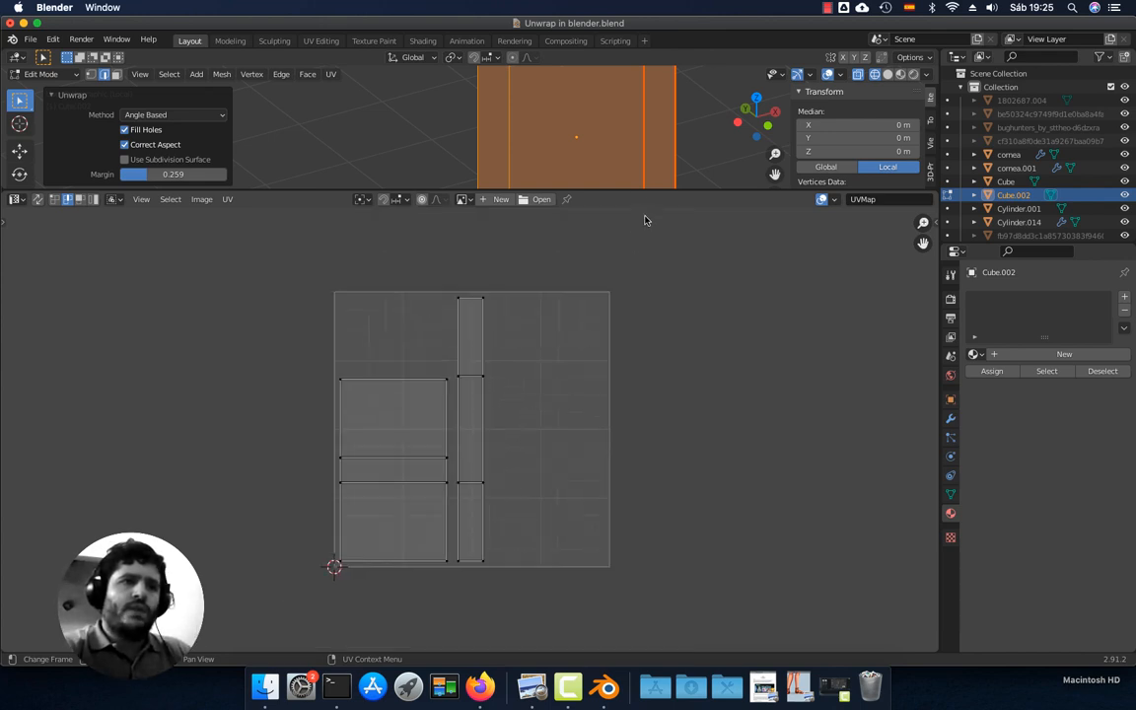
pyautogui.moveTo(639, 190); pyautogui.dragTo(639, 264)
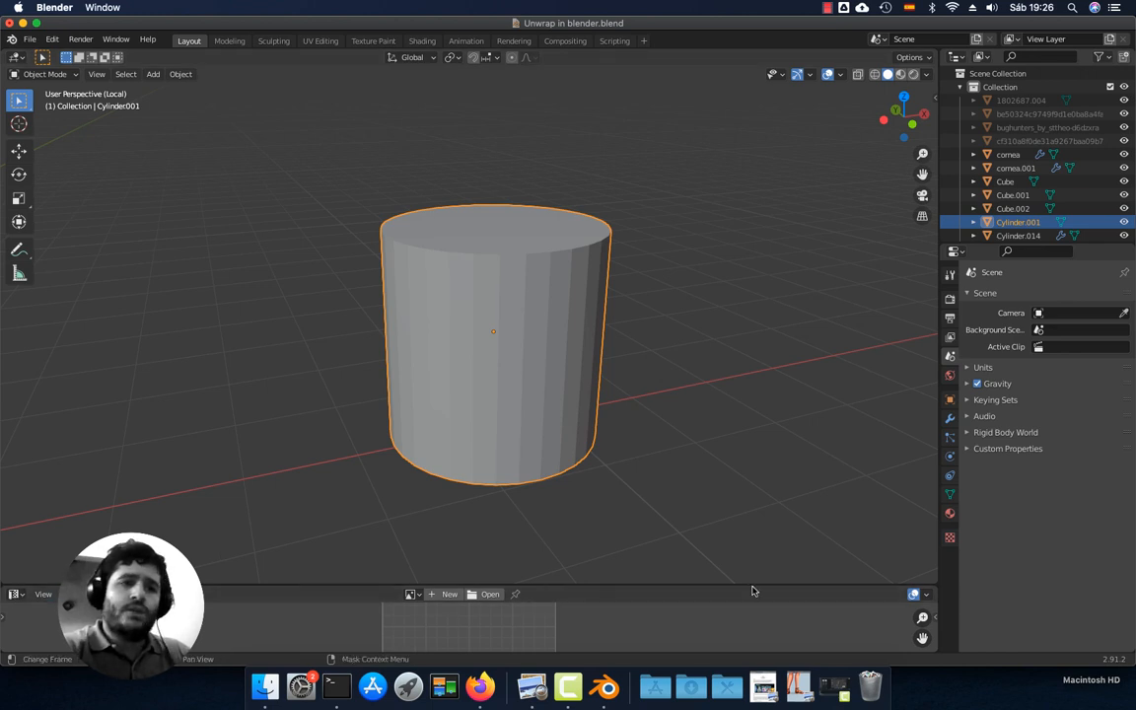
pyautogui.click(14, 594)
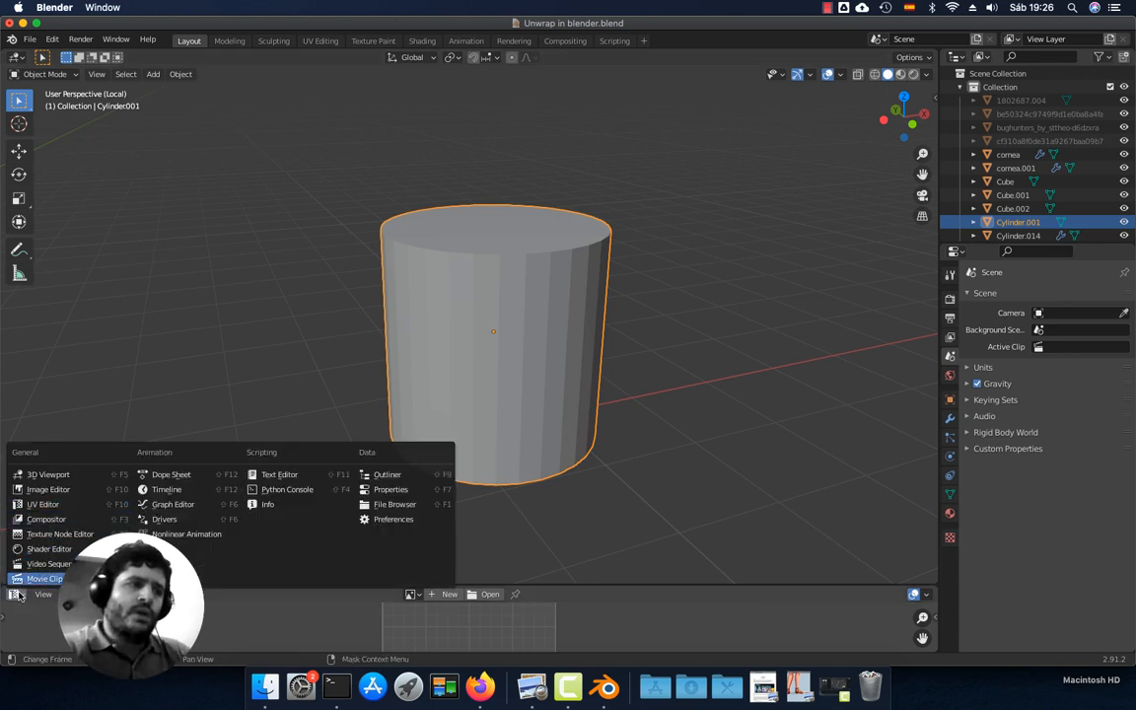
pyautogui.click(16, 594)
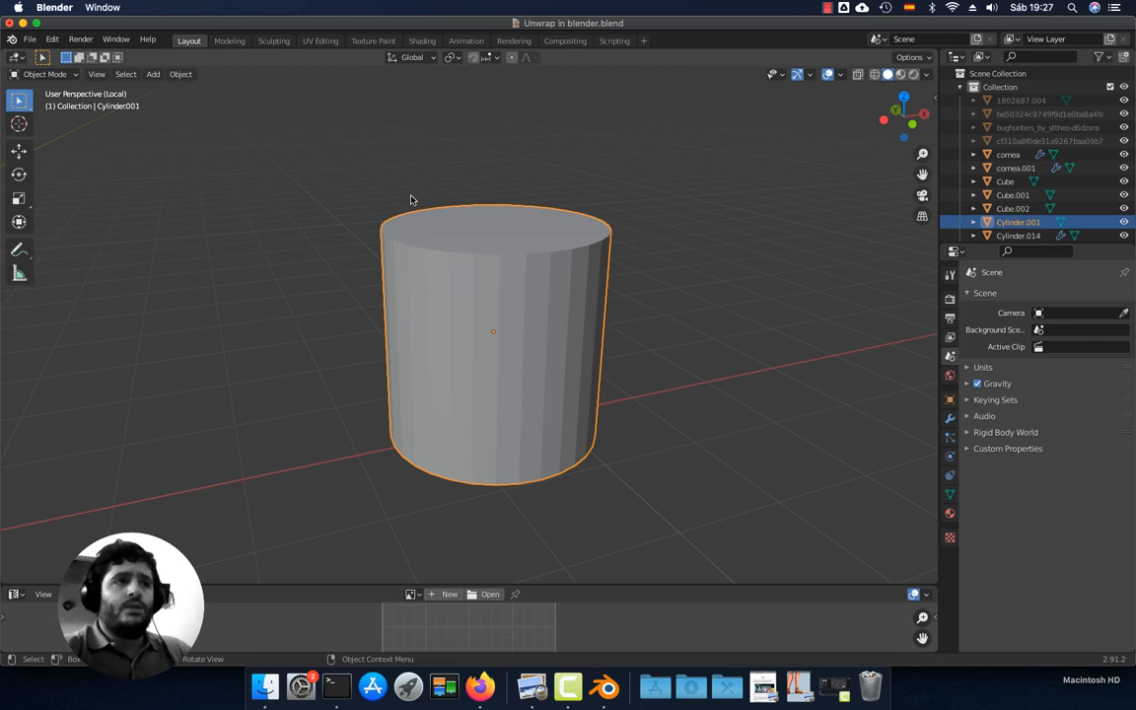
# Switch to the UV Editing workspace and isolate the cylinder in local view, framed fully in the viewport
pyautogui.click(321, 40)
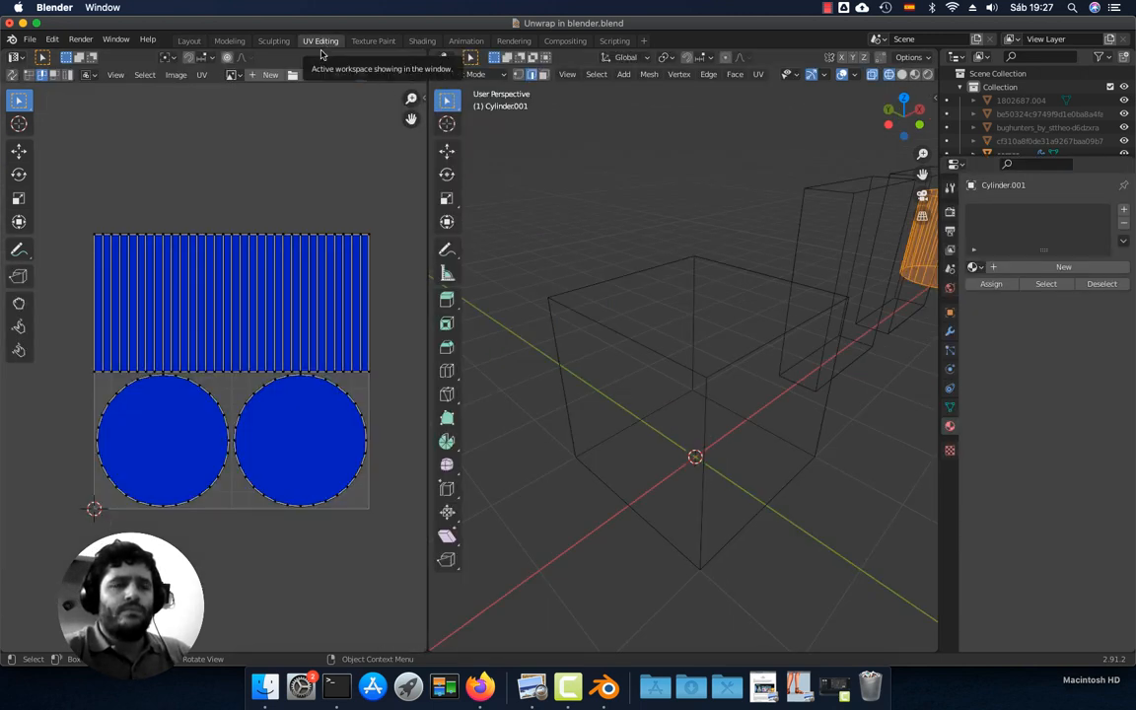
pyautogui.moveTo(740, 320); pyautogui.dragTo(577, 373, button='middle')
pyautogui.scroll(-3, 760, 342)
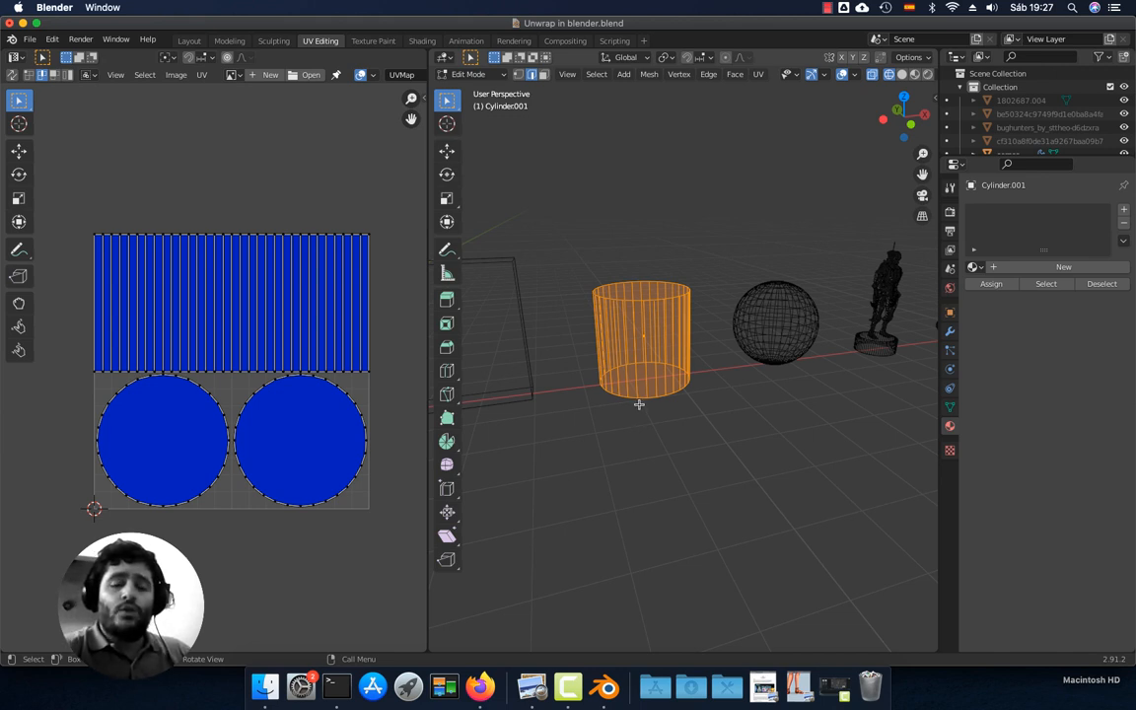
pyautogui.press('KP_Divide')
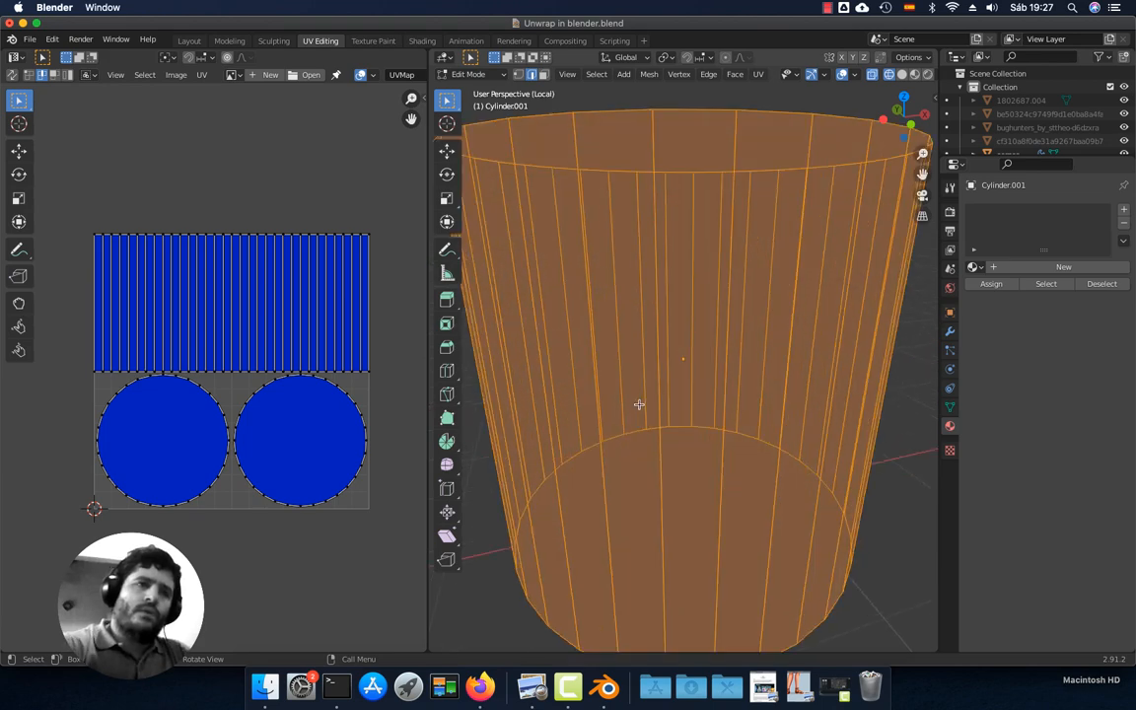
pyautogui.moveTo(656, 418); pyautogui.dragTo(656, 419, button='middle')
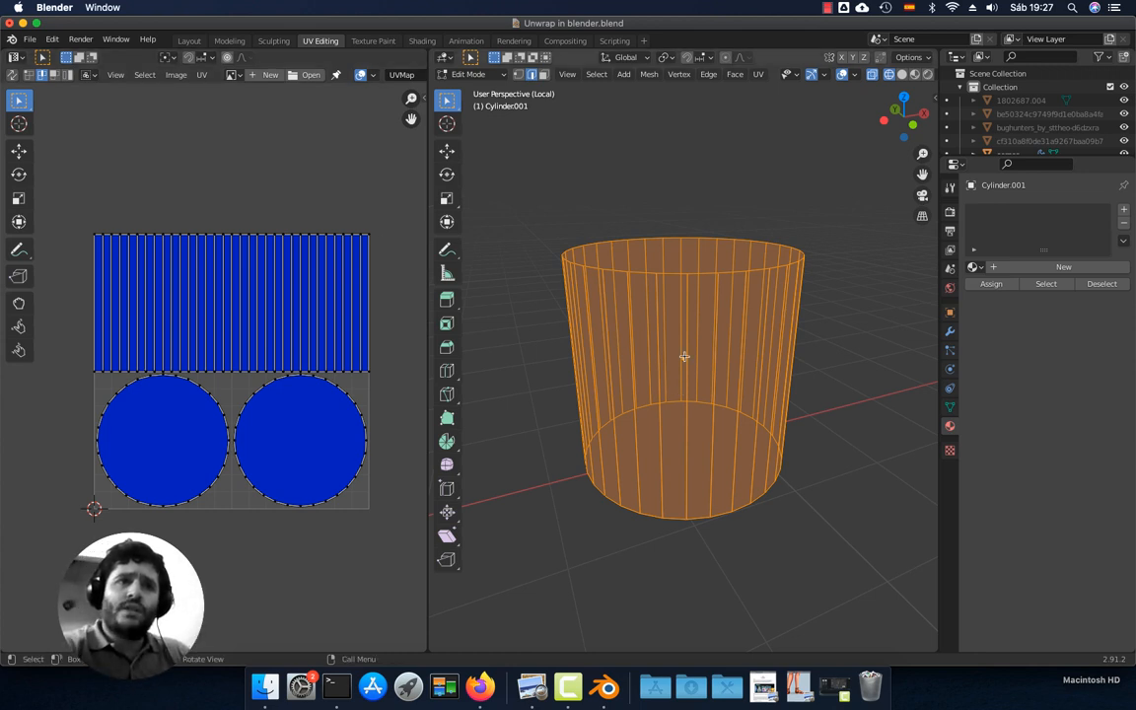
# Reset the UVs of the whole cylinder and display it in solid shading
pyautogui.click(758, 76)
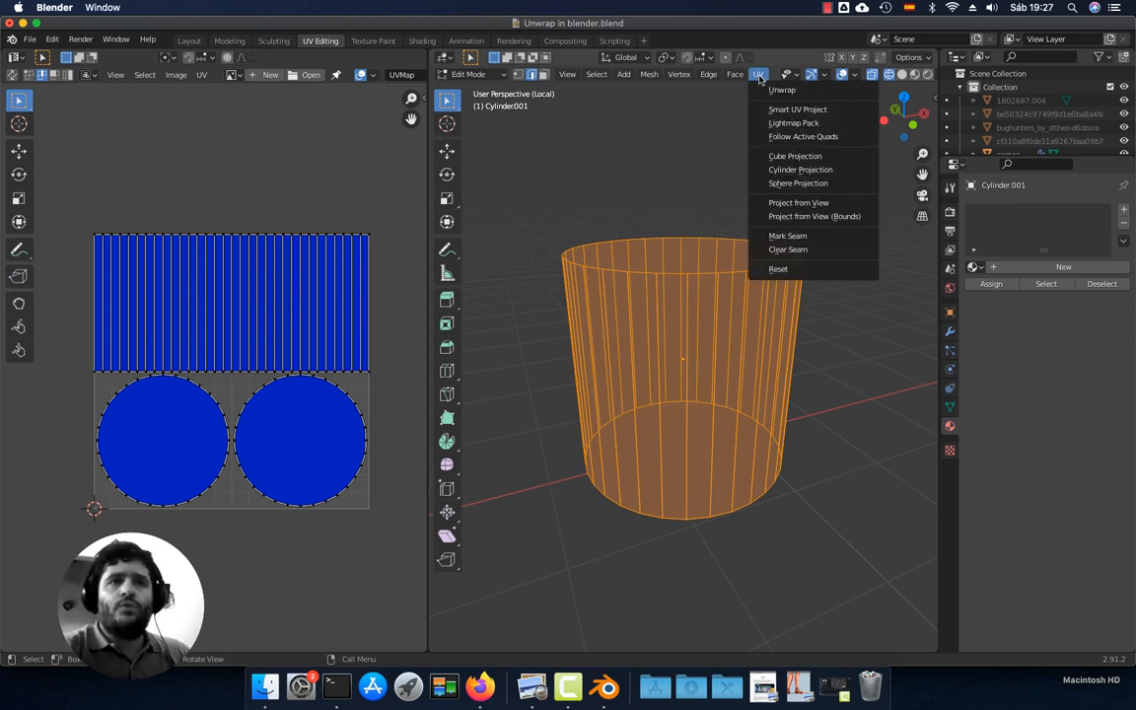
pyautogui.click(789, 271)
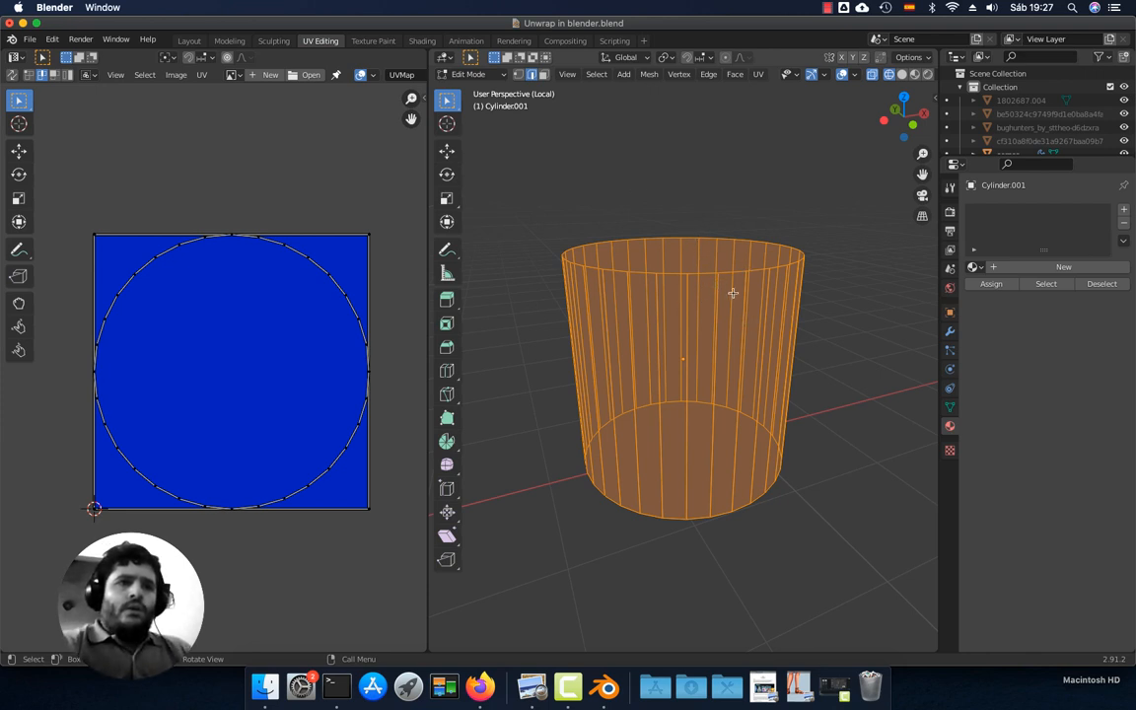
pyautogui.hotkey('shift', 'z')
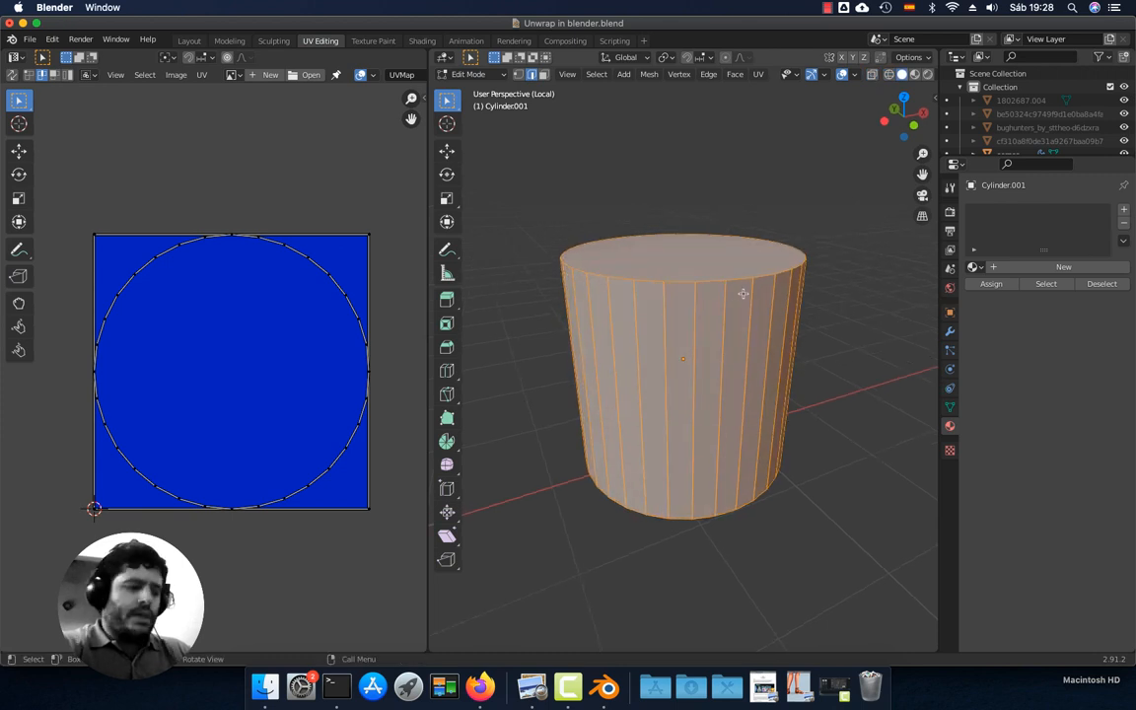
# Clear the selection and select both the top and bottom rim edge loops of the cylinder
pyautogui.hotkey('alt', 'a')
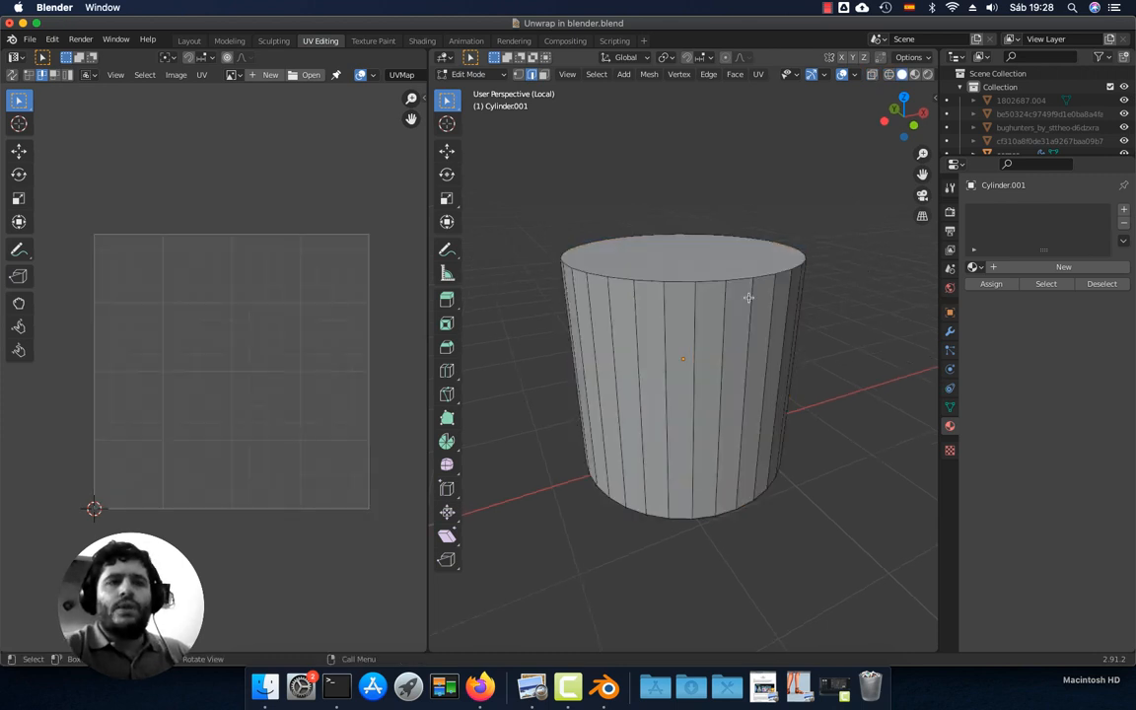
pyautogui.keyDown('alt'); pyautogui.click(706, 280); pyautogui.keyUp('alt')
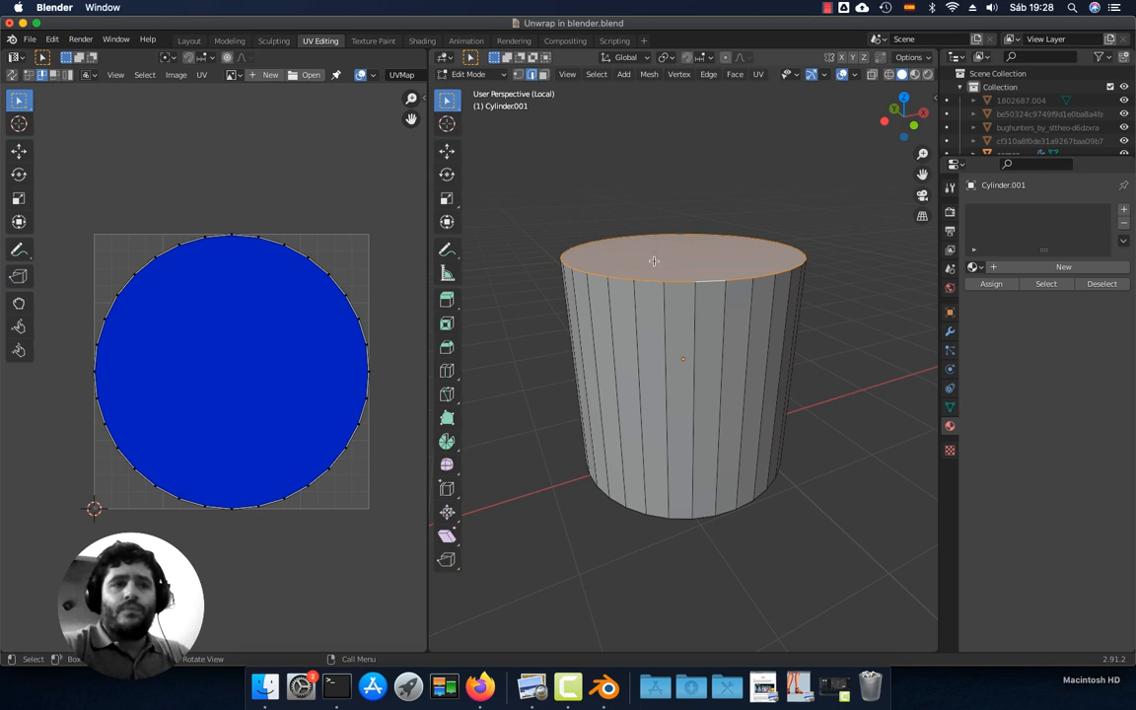
pyautogui.moveTo(707, 363); pyautogui.dragTo(701, 410, button='middle')
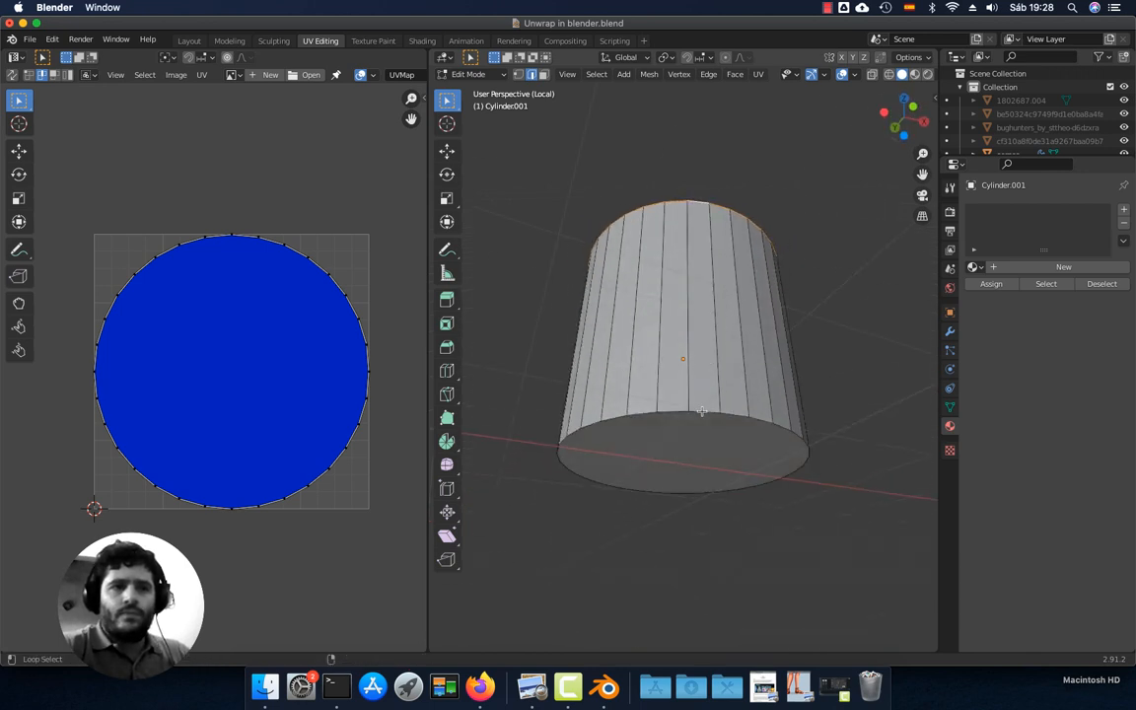
pyautogui.keyDown('alt'); pyautogui.keyDown('shift'); pyautogui.click(701, 411); pyautogui.keyUp('shift'); pyautogui.keyUp('alt')
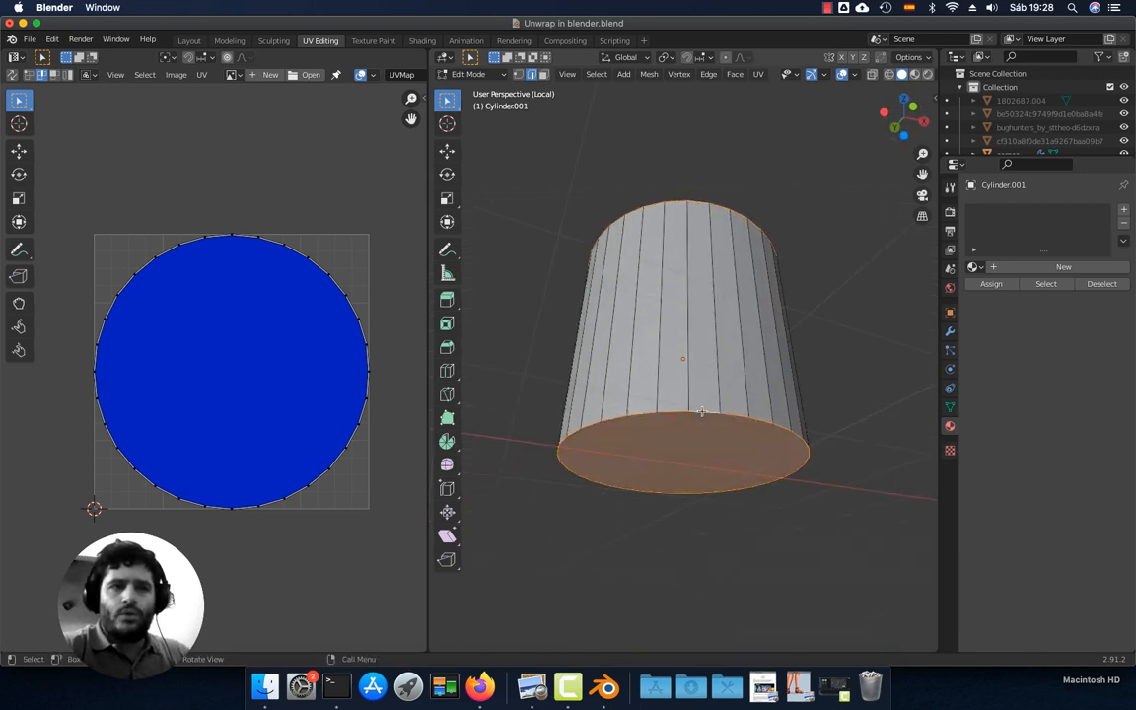
pyautogui.keyDown('alt'); pyautogui.keyDown('shift'); pyautogui.click(701, 412); pyautogui.keyUp('shift'); pyautogui.keyUp('alt')
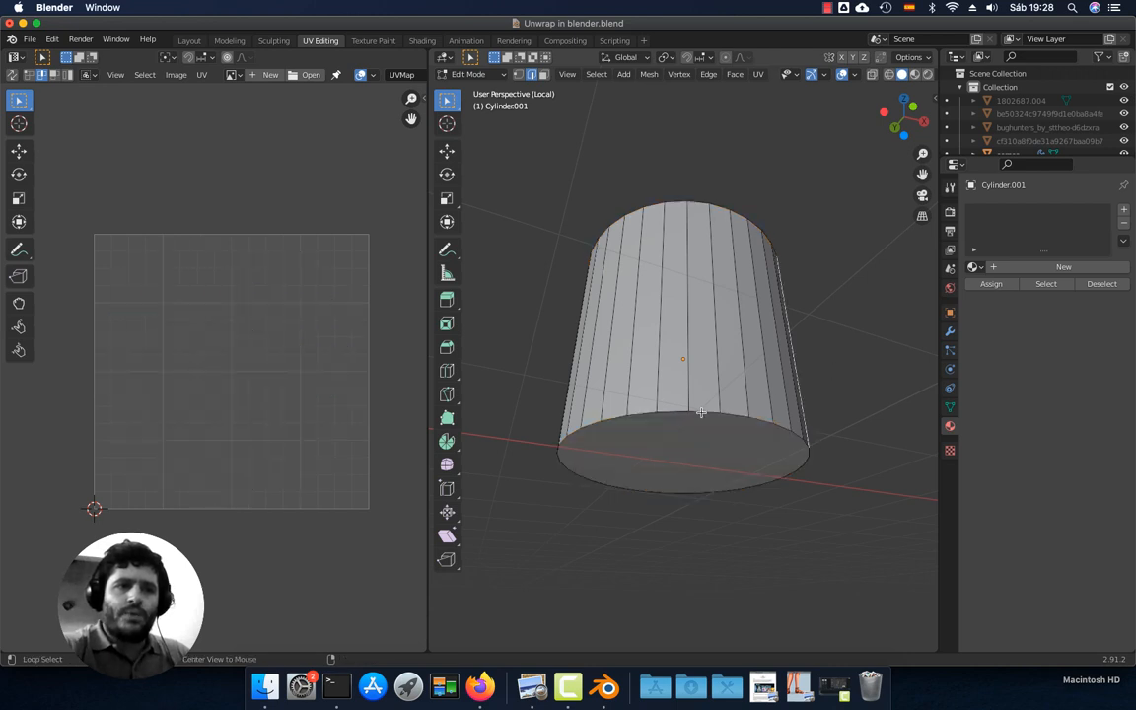
pyautogui.keyDown('alt'); pyautogui.keyDown('shift'); pyautogui.click(701, 411); pyautogui.keyUp('shift'); pyautogui.keyUp('alt')
pyautogui.moveTo(701, 411); pyautogui.dragTo(709, 297, button='middle')
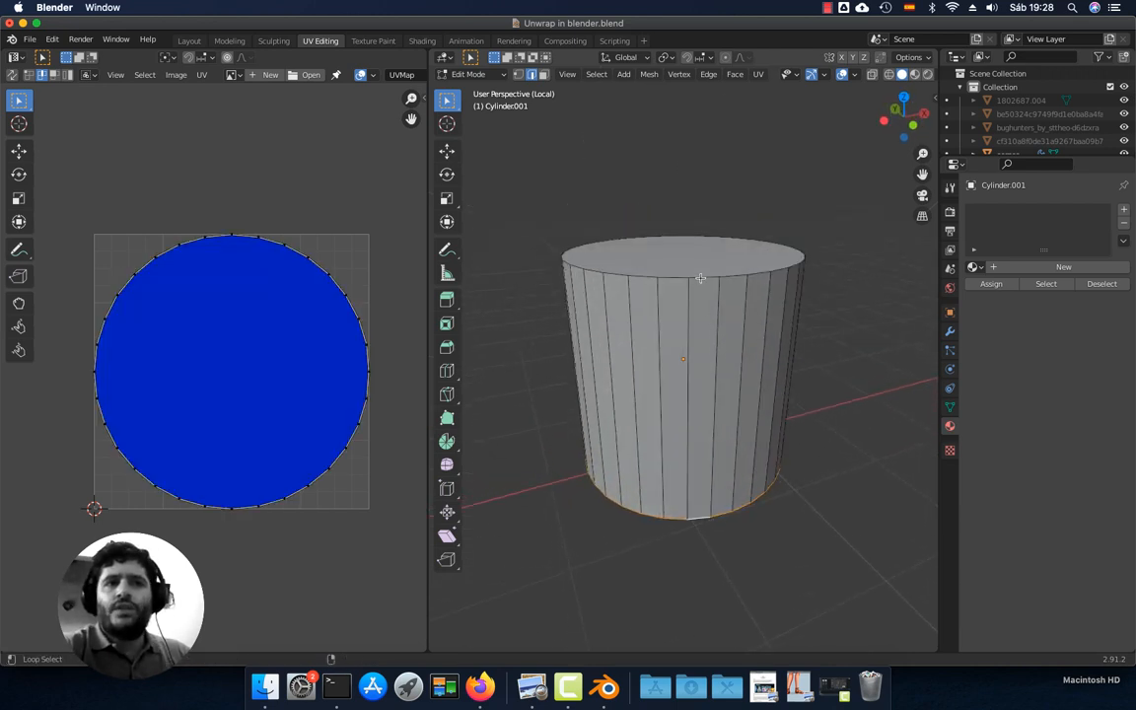
pyautogui.keyDown('alt'); pyautogui.keyDown('shift'); pyautogui.click(698, 279); pyautogui.keyUp('shift'); pyautogui.keyUp('alt')
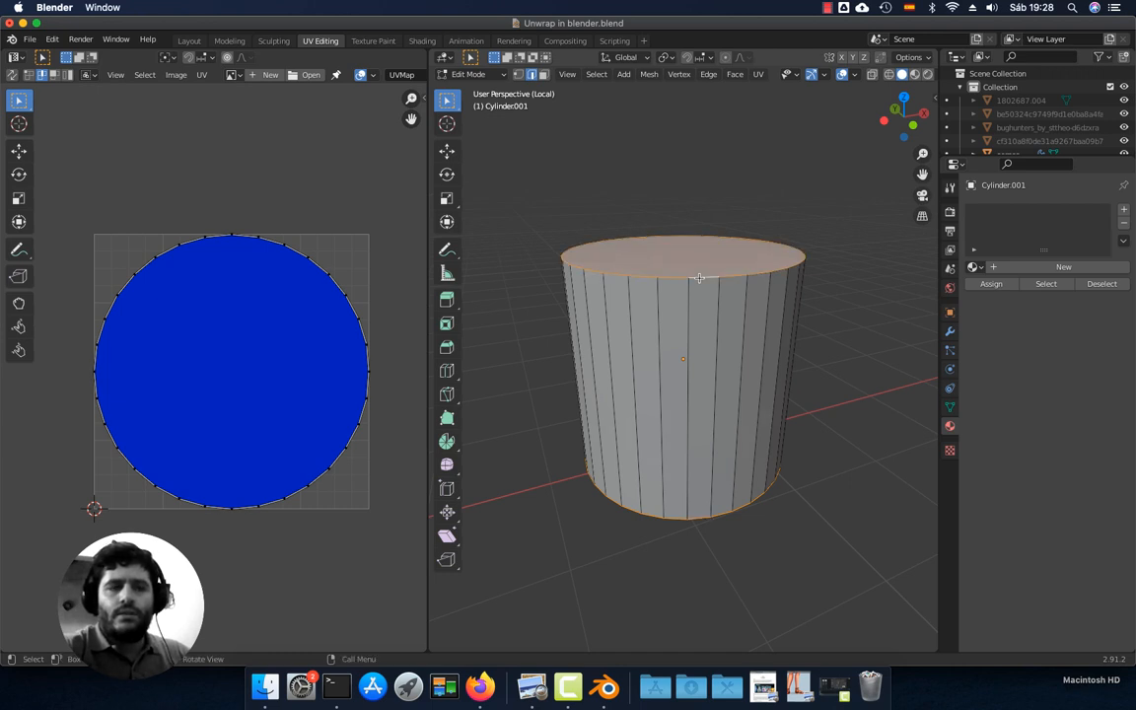
# Add one vertical side edge to the selected rim loops and mark all the selected edges as seams
pyautogui.moveTo(729, 363); pyautogui.dragTo(687, 312, button='middle')
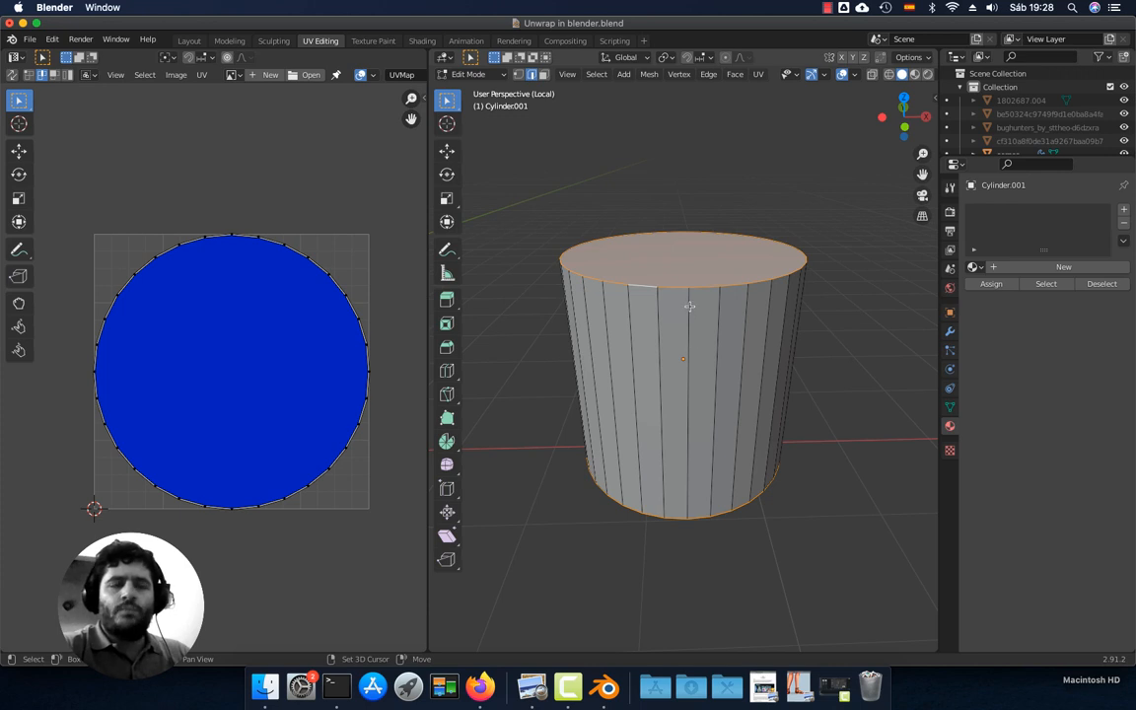
pyautogui.keyDown('shift'); pyautogui.click(686, 438); pyautogui.keyUp('shift')
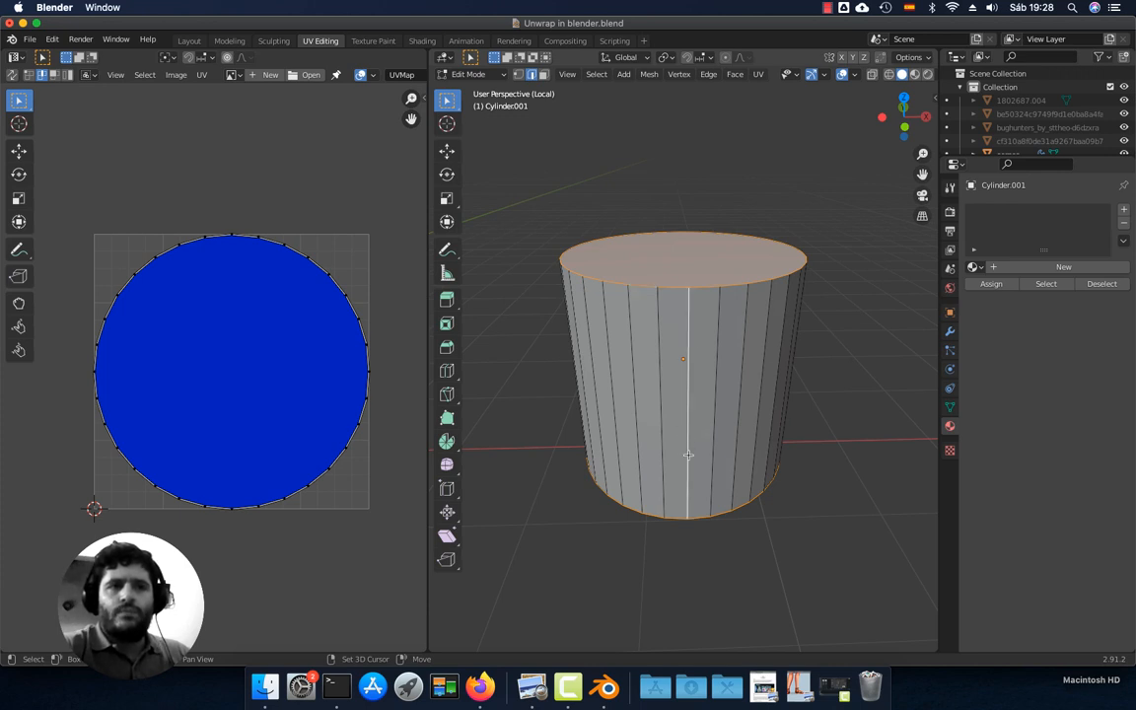
pyautogui.moveTo(650, 406); pyautogui.dragTo(679, 398, button='middle')
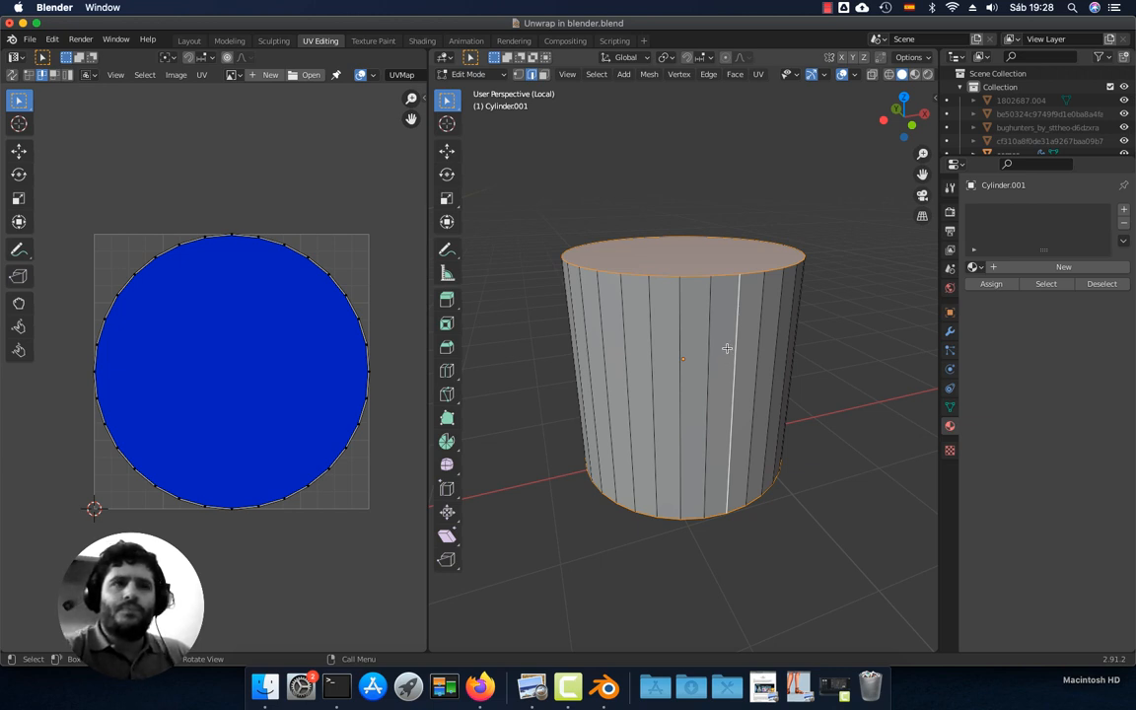
pyautogui.click(759, 77)
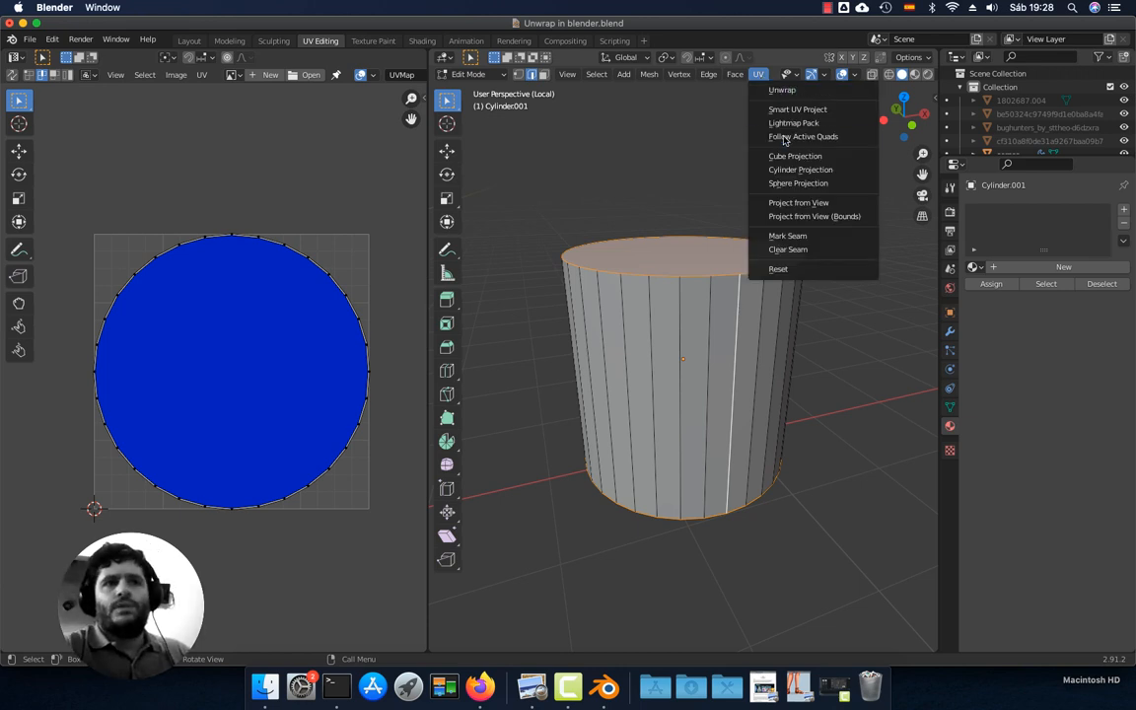
pyautogui.click(794, 238)
pyautogui.click(806, 280)
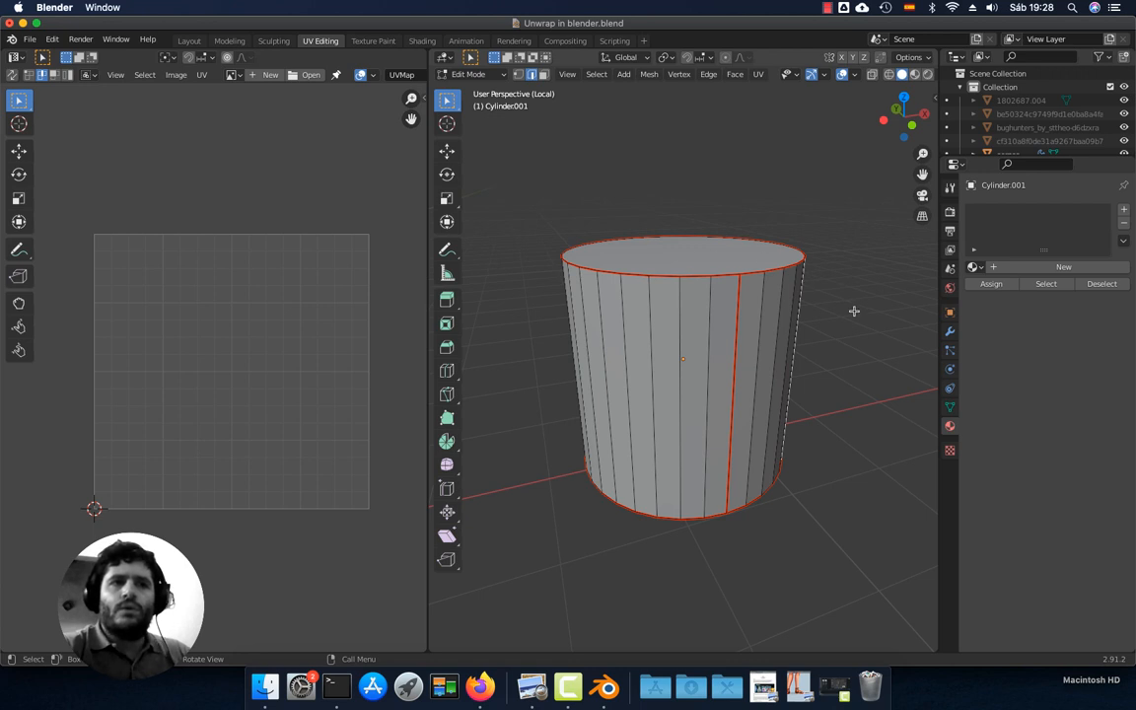
# Select the whole cylinder and unwrap it along its marked seams
pyautogui.scroll(-1, 852, 315)
pyautogui.keyDown('shift'); pyautogui.moveTo(852, 317); pyautogui.dragTo(806, 301, button='middle'); pyautogui.keyUp('shift')
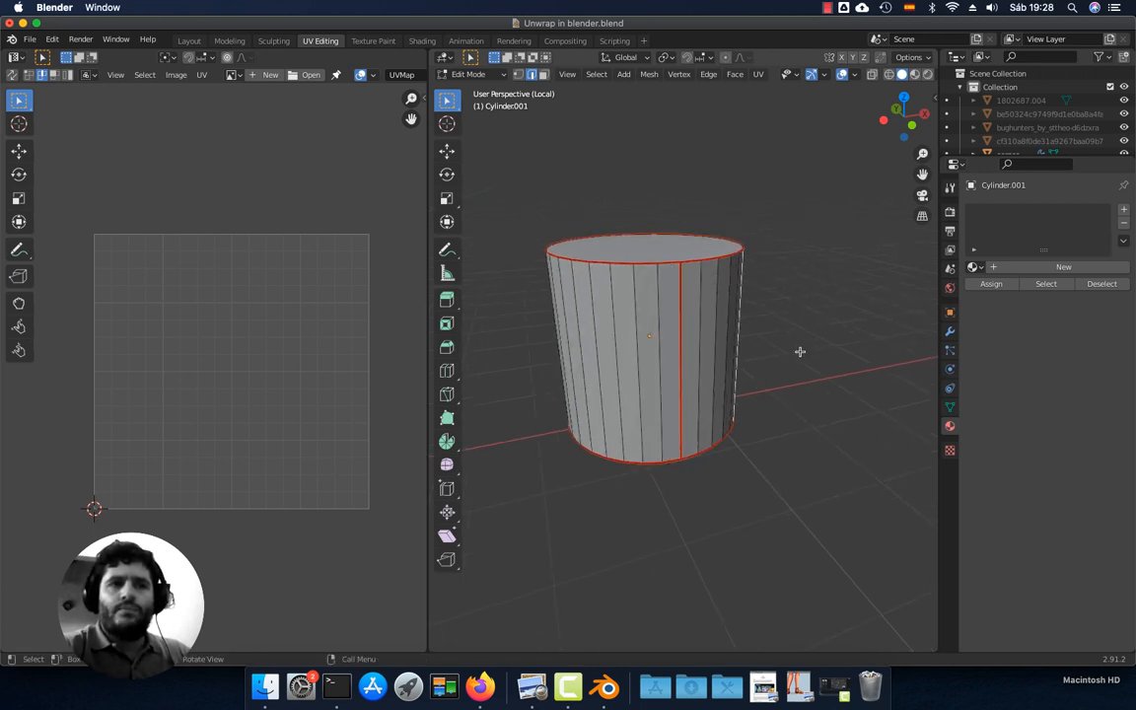
pyautogui.moveTo(799, 350)
pyautogui.mouseDown(button='middle')
pyautogui.moveTo(789, 246)
pyautogui.moveTo(802, 375)
pyautogui.moveTo(809, 355)
pyautogui.mouseUp(button='middle')
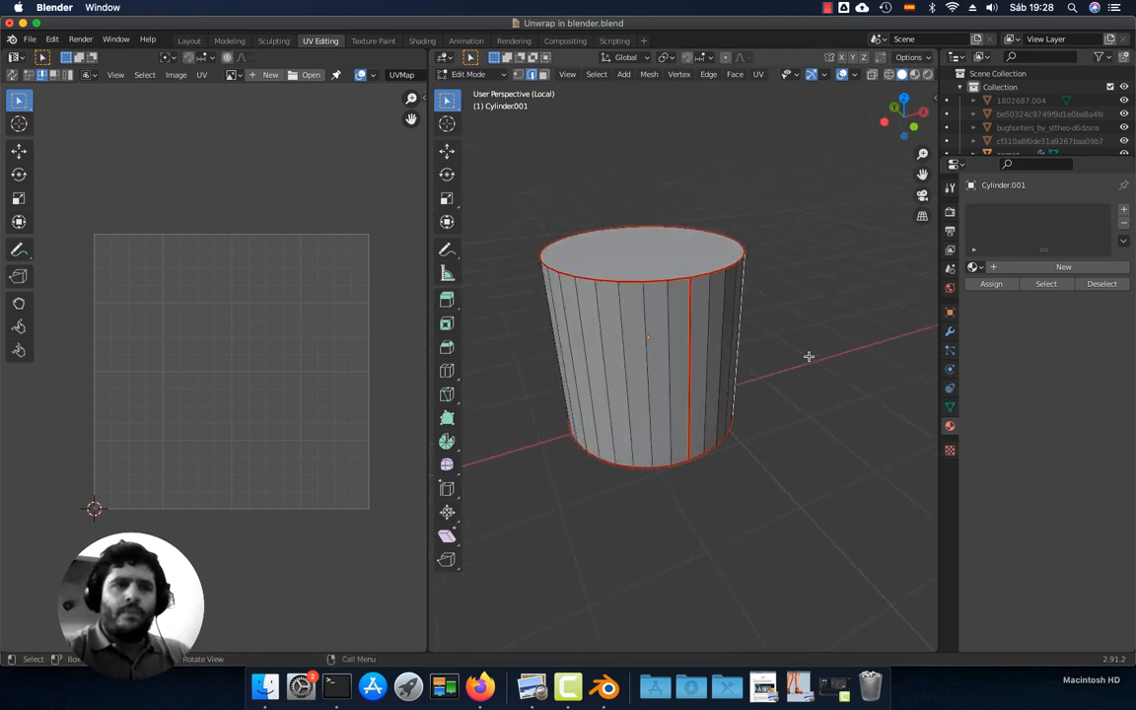
pyautogui.press('a')
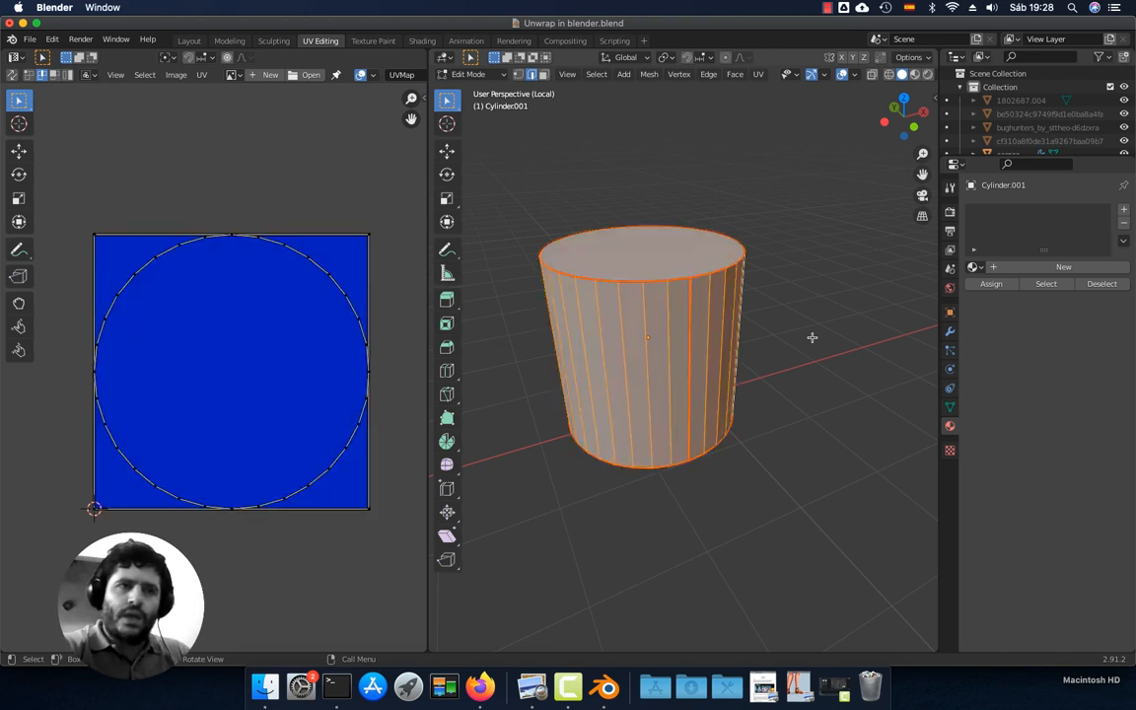
pyautogui.click(758, 76)
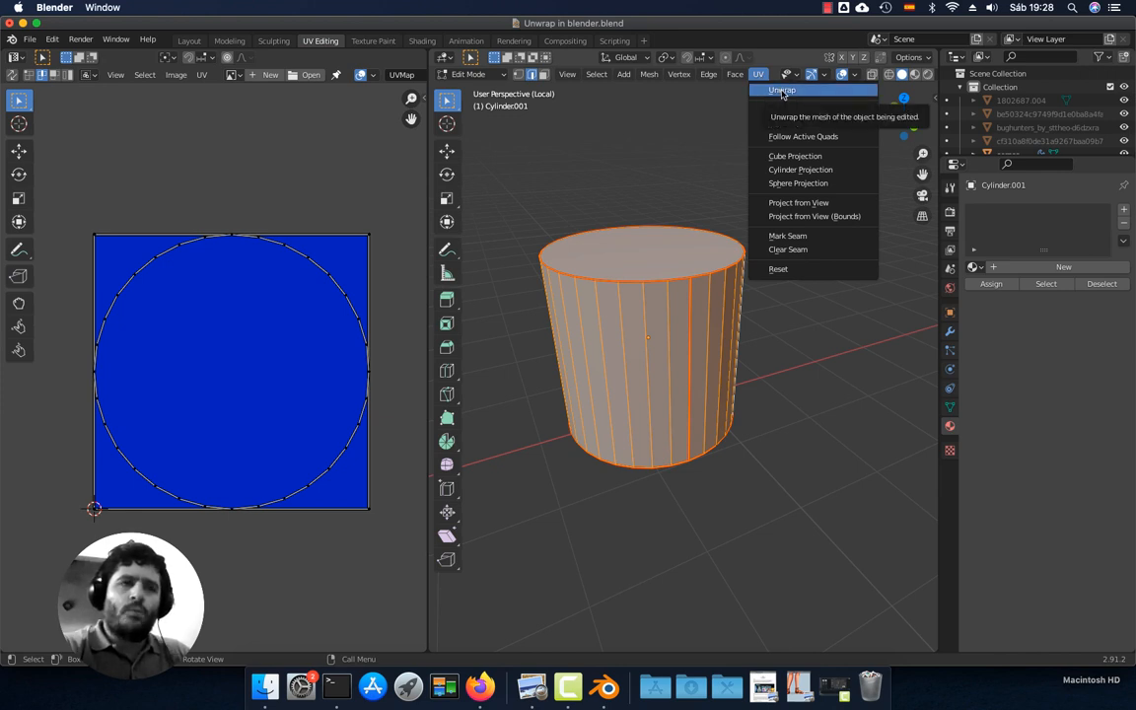
pyautogui.click(782, 91)
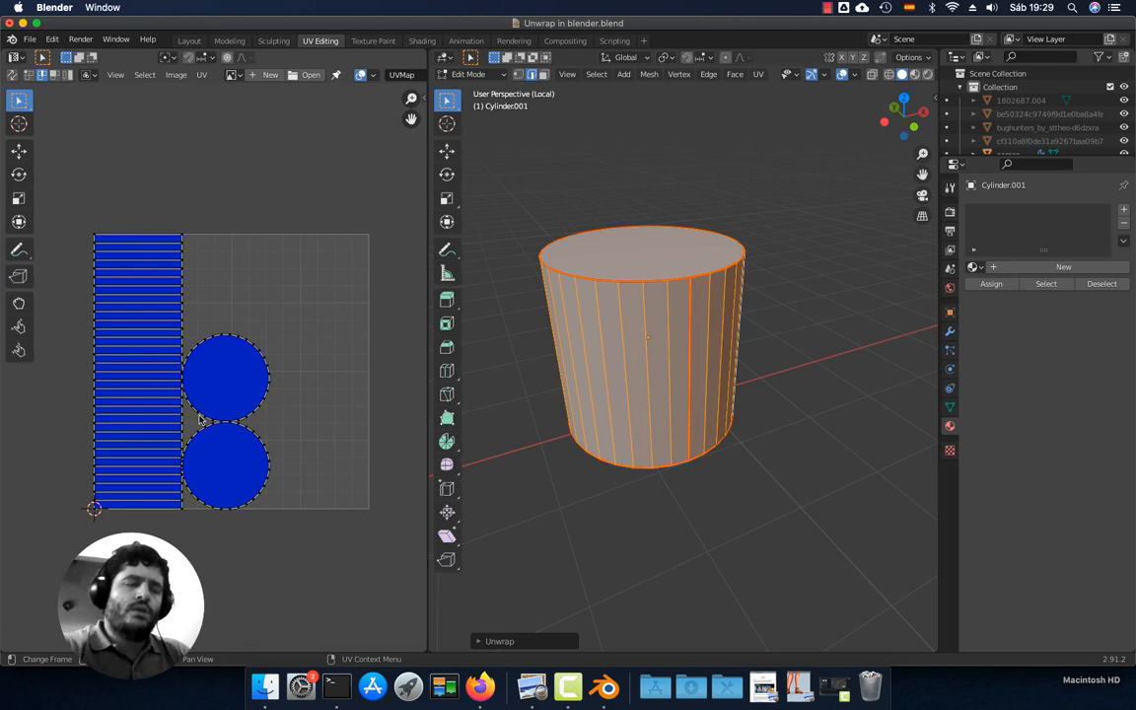
pyautogui.scroll(1, 200, 419)
pyautogui.scroll(1, 187, 394)
pyautogui.scroll(-1, 151, 292)
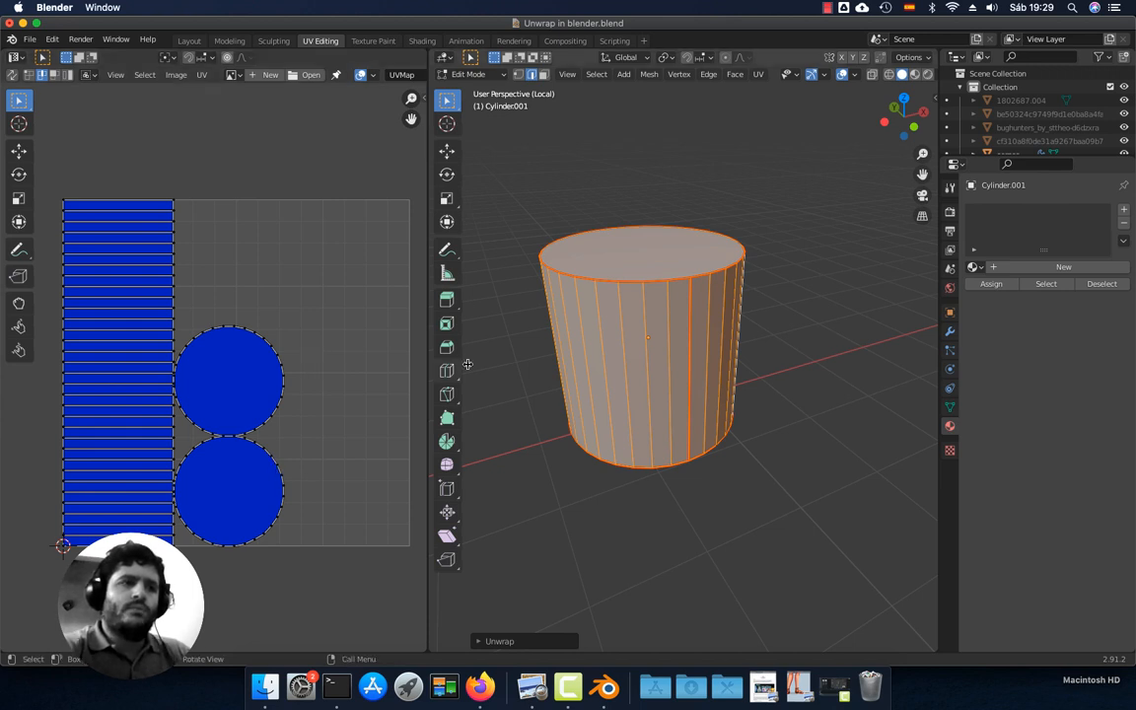
# Turn on UV sync selection and box-select edges along the upper circular island's outline in the UV Editor
pyautogui.click(11, 75)
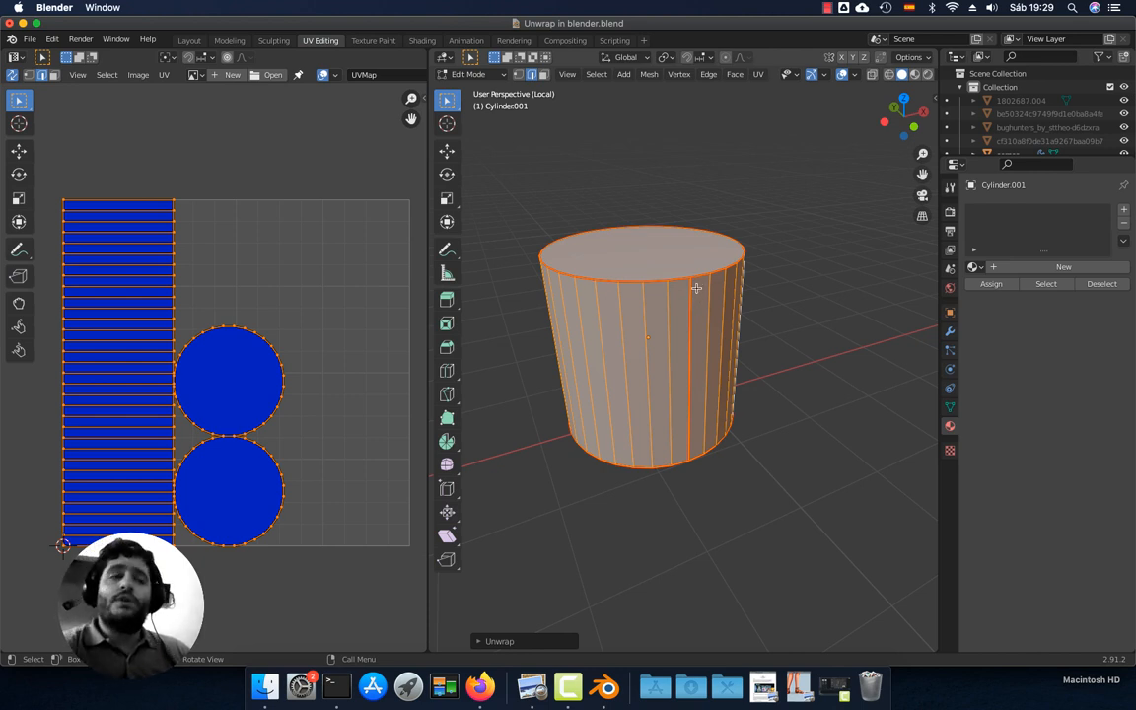
pyautogui.click(225, 301)
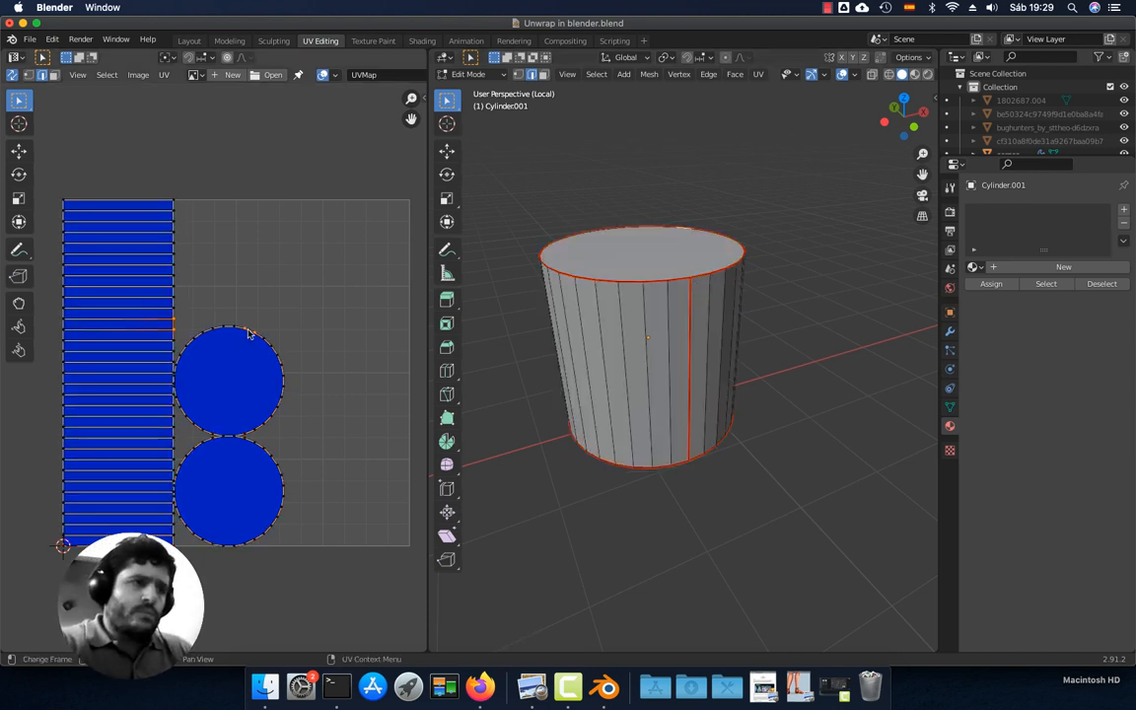
pyautogui.moveTo(297, 317); pyautogui.dragTo(246, 386)
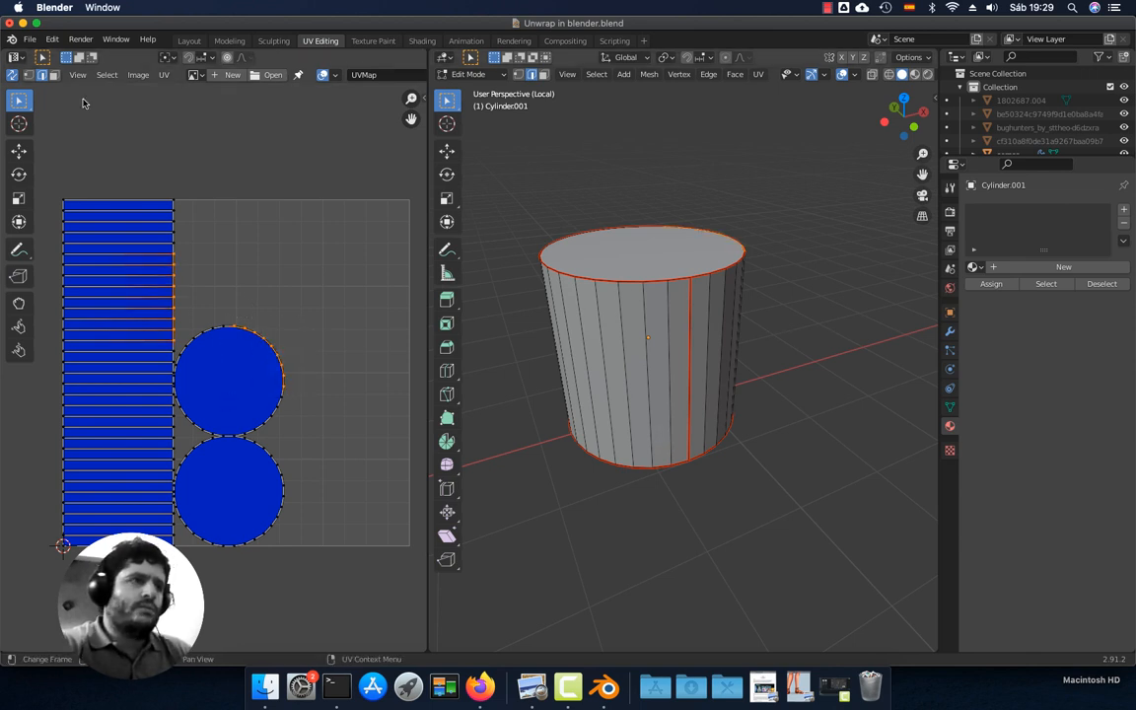
# Switch to face selection, show the cylinder in wireframe, and select each circular UV island in turn to identify its matching cap
pyautogui.click(54, 76)
pyautogui.click(207, 339)
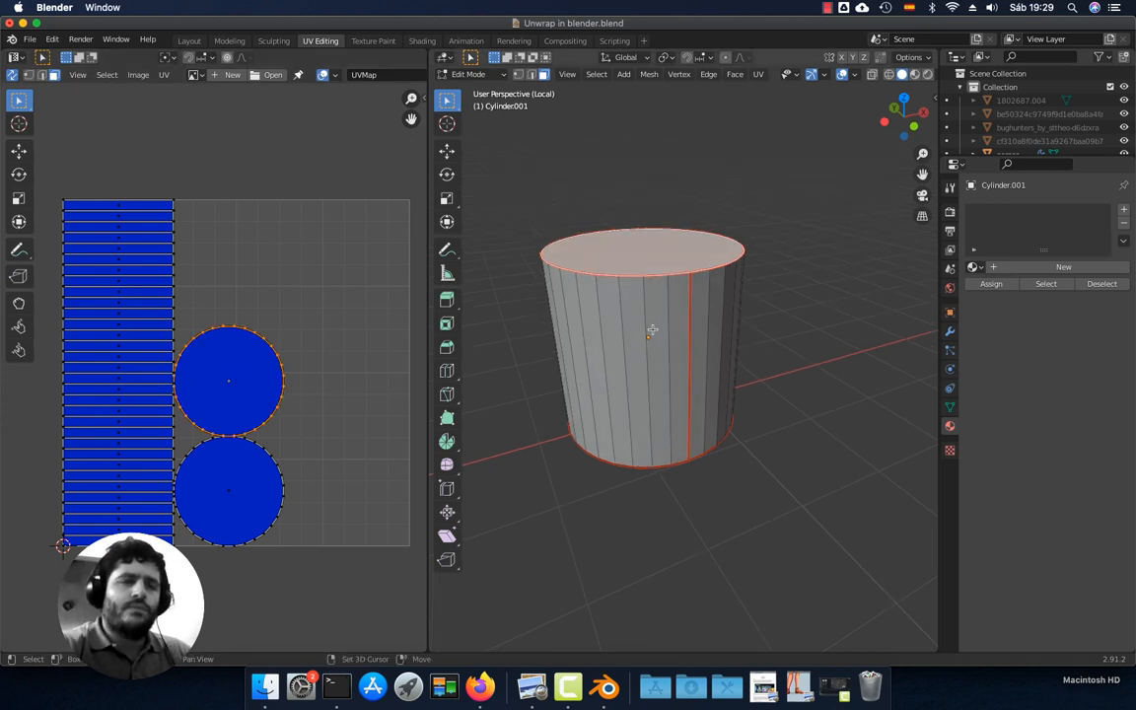
pyautogui.hotkey('alt', 'z')
pyautogui.click(229, 493)
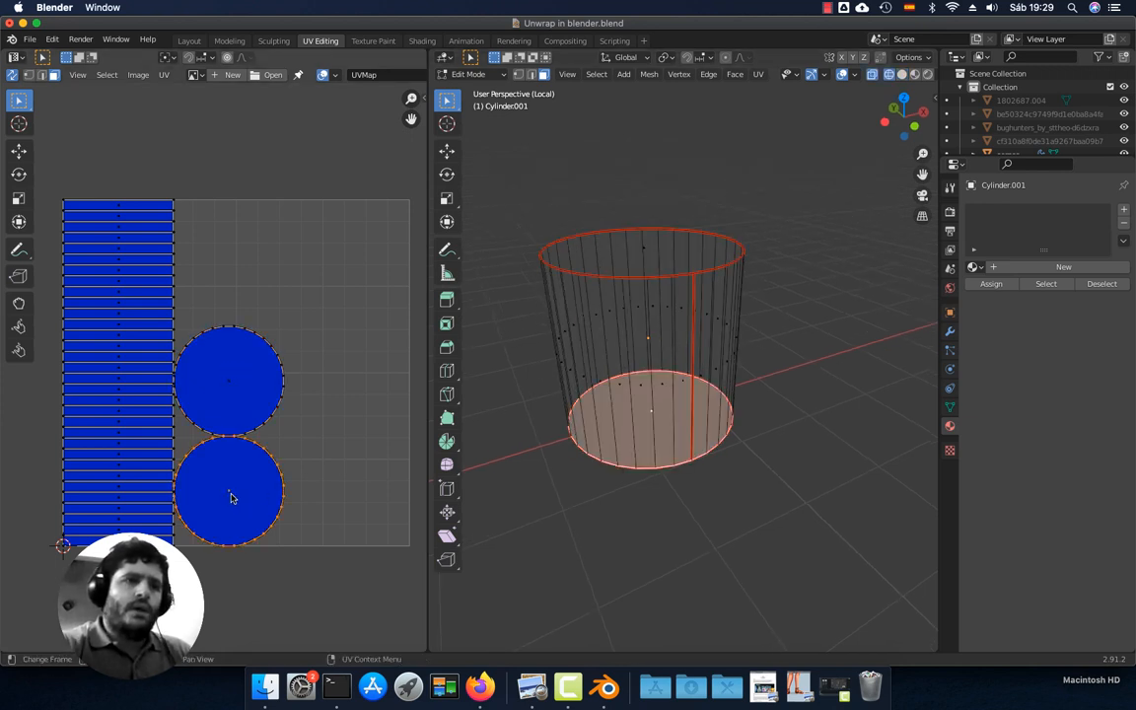
pyautogui.click(231, 388)
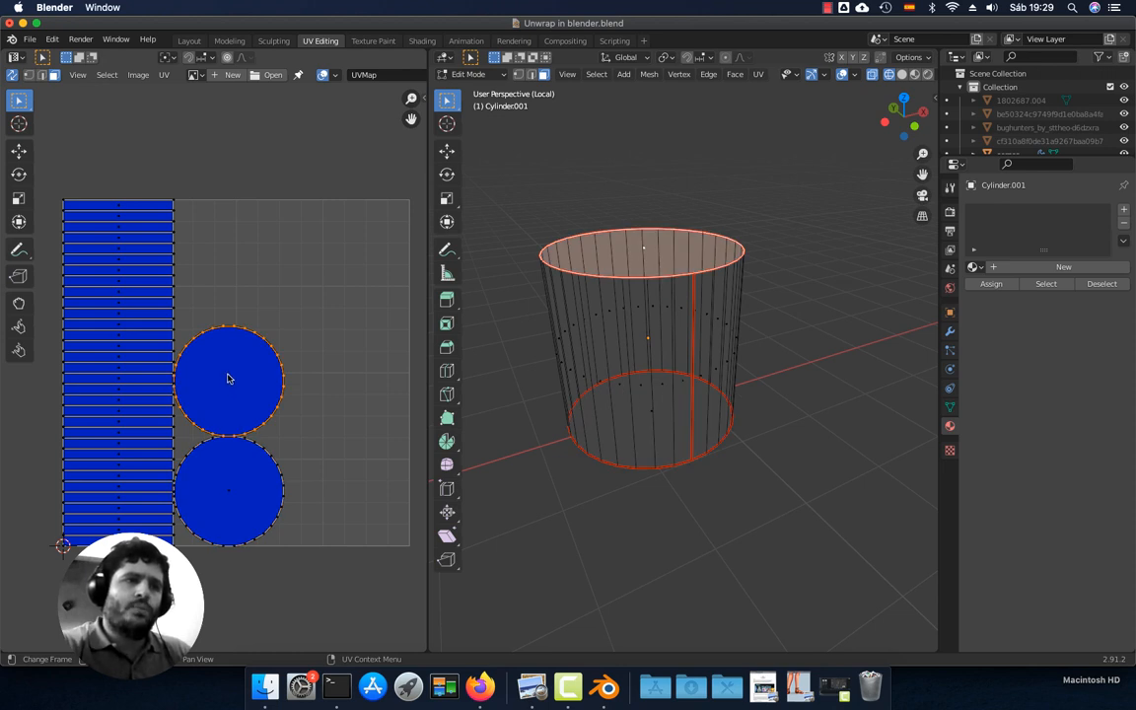
# Select the lower circular UV island and two individual strips of the rectangular island to identify their matching cylinder faces
pyautogui.click(228, 493)
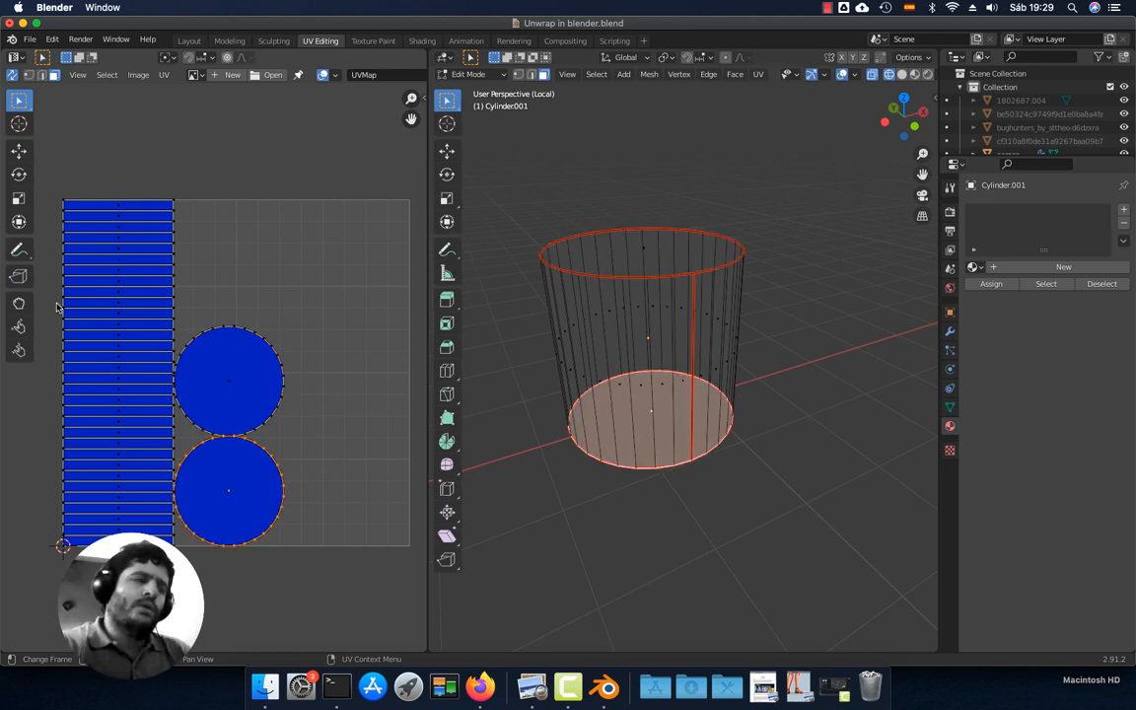
pyautogui.click(122, 348)
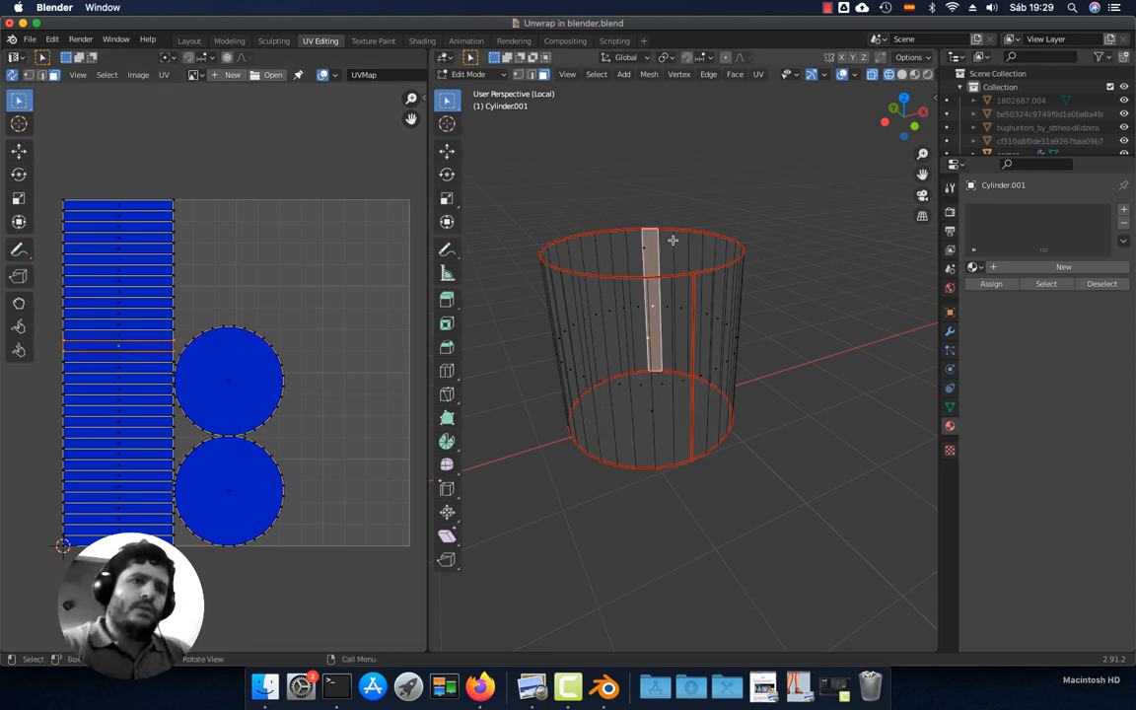
pyautogui.click(120, 453)
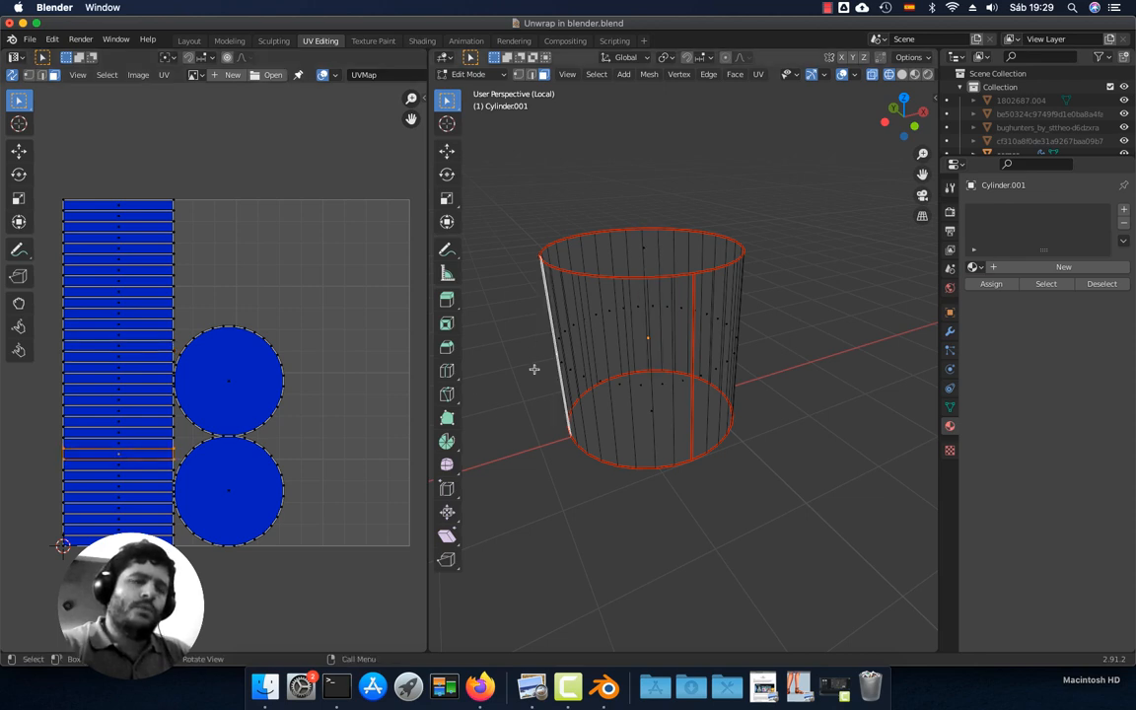
pyautogui.moveTo(535, 370)
pyautogui.mouseDown(button='middle')
pyautogui.moveTo(590, 363)
pyautogui.moveTo(551, 366)
pyautogui.mouseUp(button='middle')
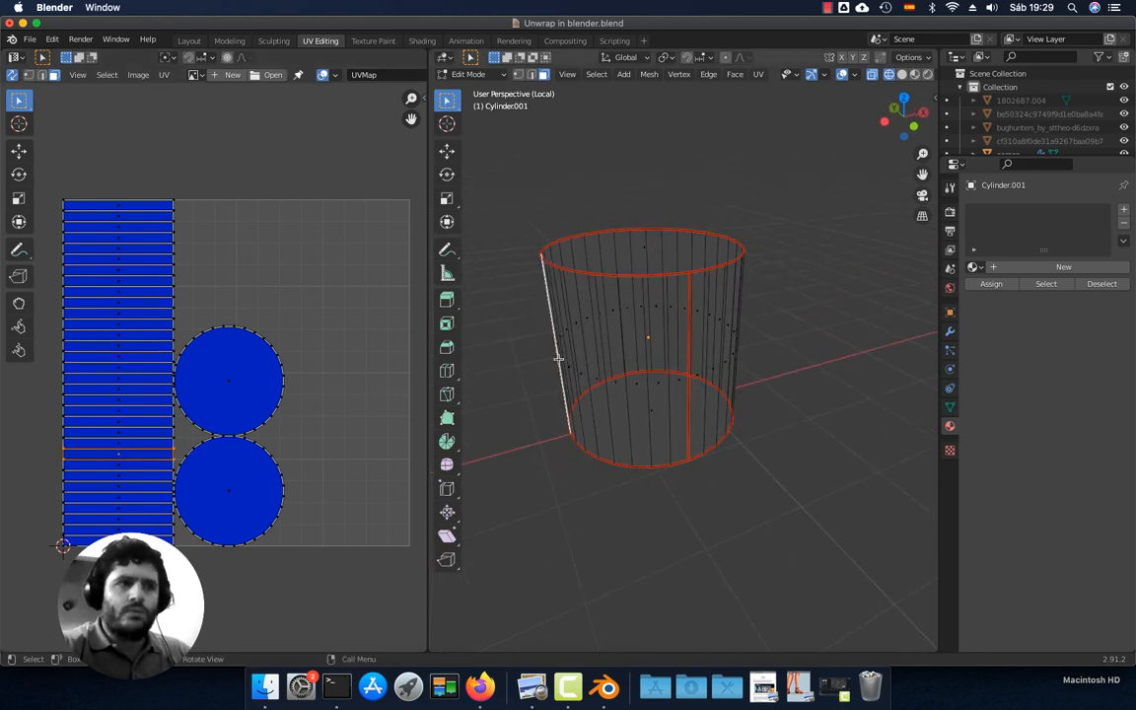
# Inspect closely where the upper circular UV island meets the edge of the rectangular side-wall island
pyautogui.scroll(1, 254, 385)
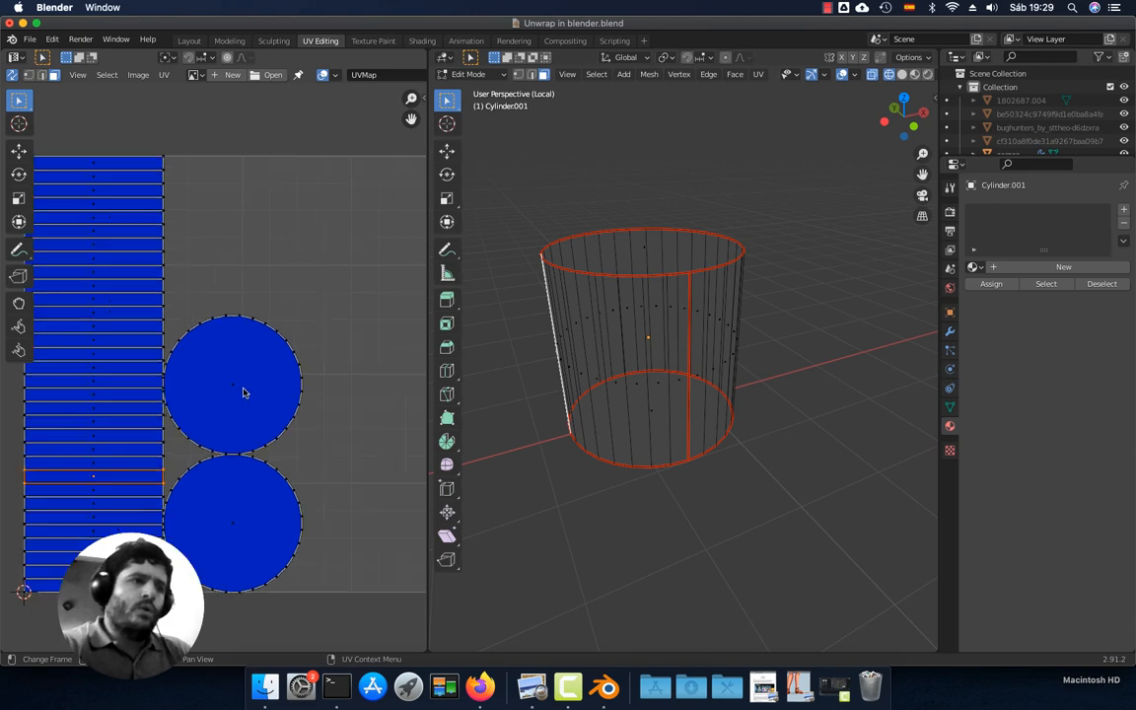
pyautogui.scroll(-1, 240, 391)
pyautogui.scroll(6, 222, 393)
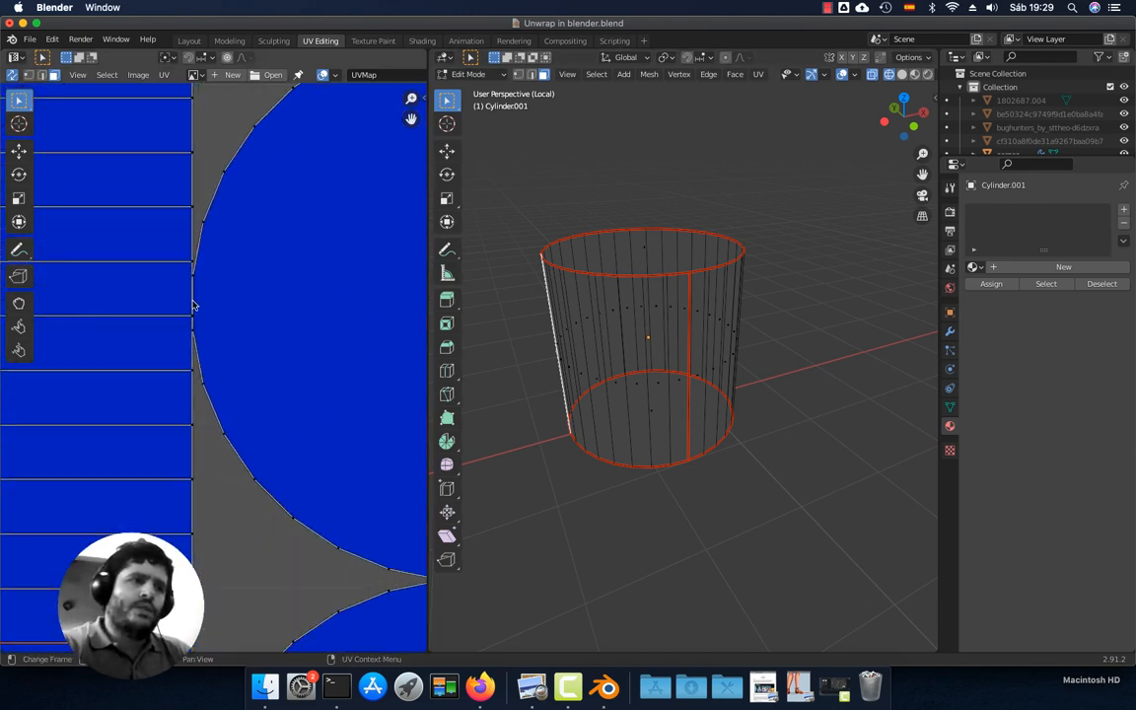
pyautogui.scroll(-6, 243, 434)
pyautogui.keyDown('shift'); pyautogui.moveTo(243, 419); pyautogui.dragTo(242, 456, button='middle'); pyautogui.keyUp('shift')
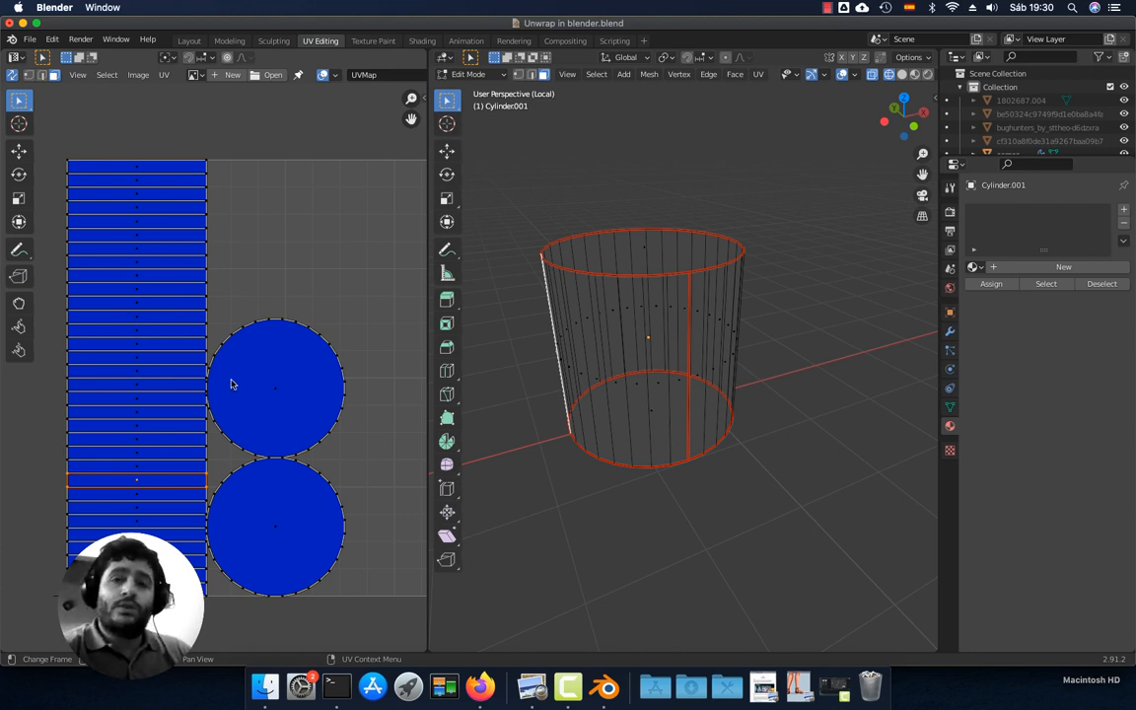
pyautogui.scroll(-1, 232, 385)
pyautogui.moveTo(268, 387); pyautogui.dragTo(247, 395, button='middle')
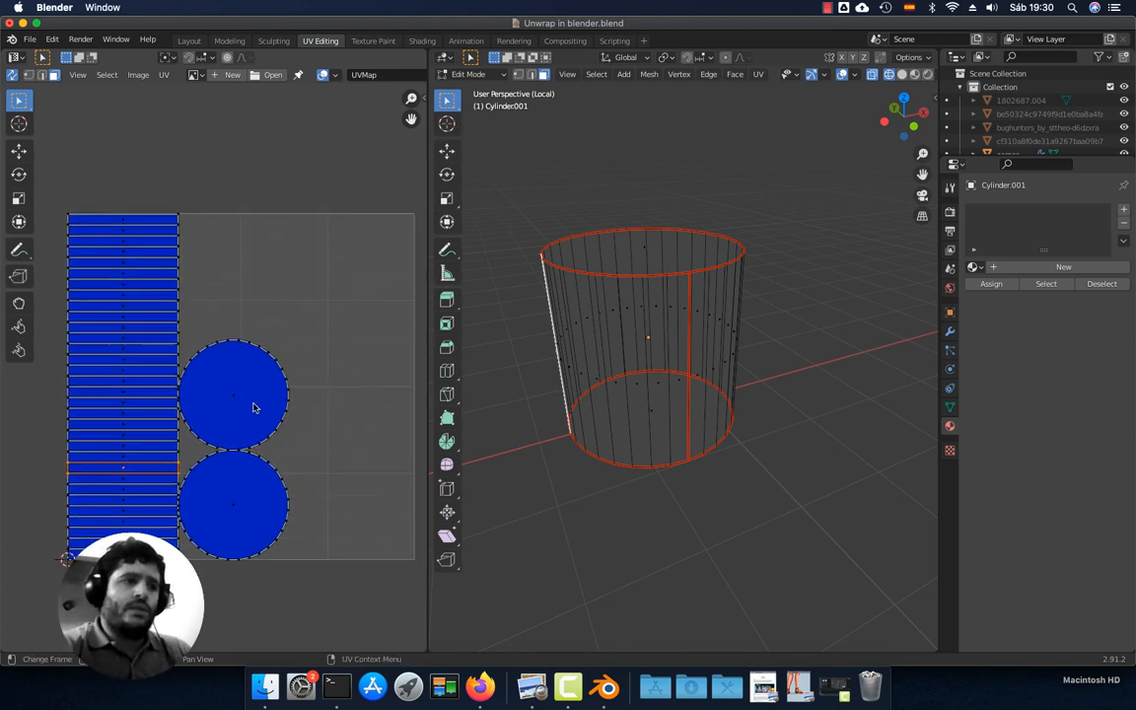
# Move the upper and lower circular UV islands away from the side-wall island, spacing them apart within the UV square
pyautogui.click(252, 426)
pyautogui.moveTo(227, 382); pyautogui.dragTo(323, 286)
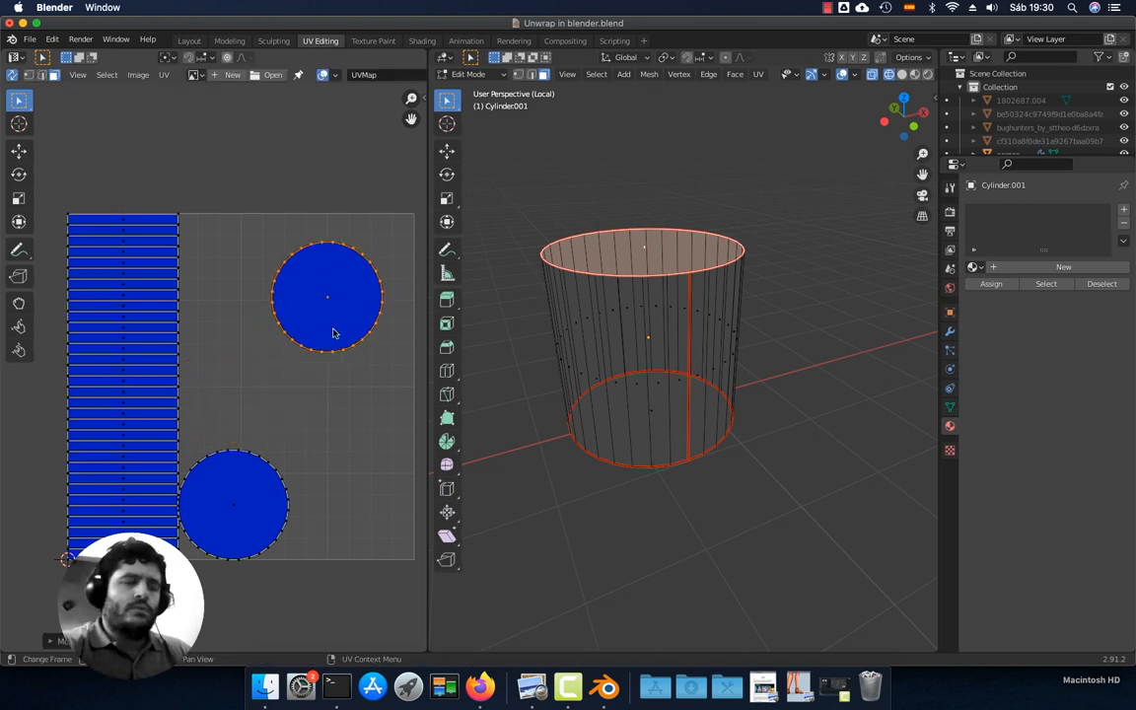
pyautogui.press('g')
pyautogui.click(334, 388)
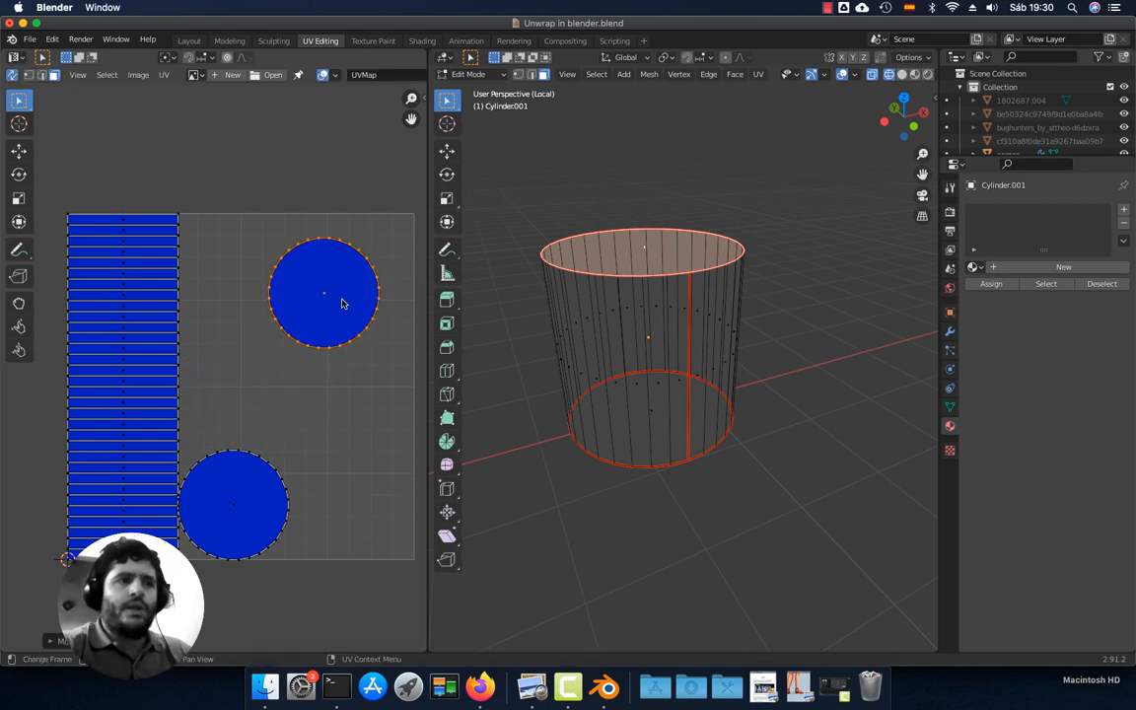
pyautogui.click(235, 506)
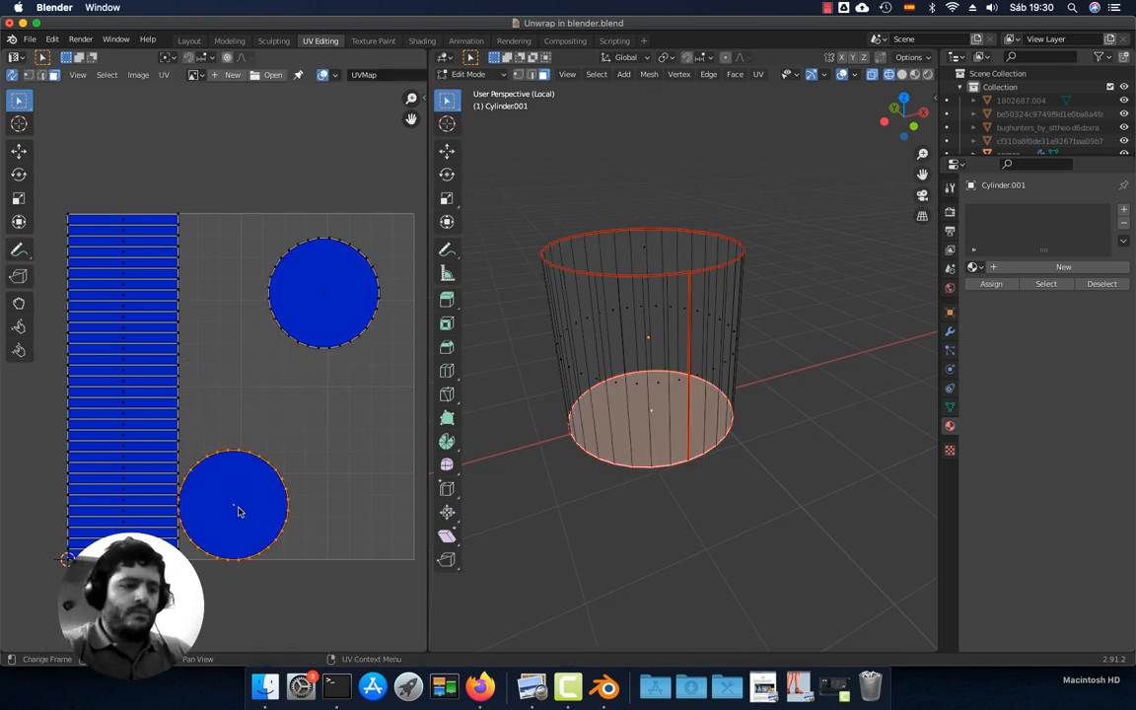
pyautogui.press('g')
pyautogui.click(350, 449)
pyautogui.click(207, 188)
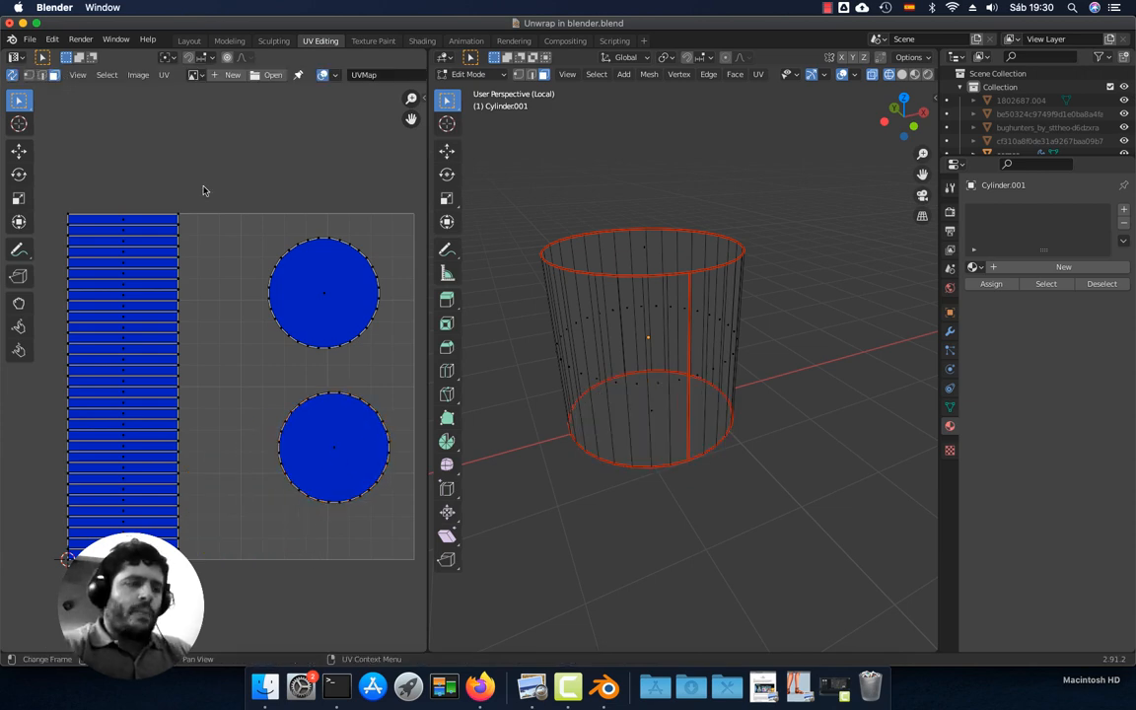
# Box-select the whole rectangular side-wall island and try moving it in the UV Editor
pyautogui.moveTo(190, 162); pyautogui.dragTo(36, 512)
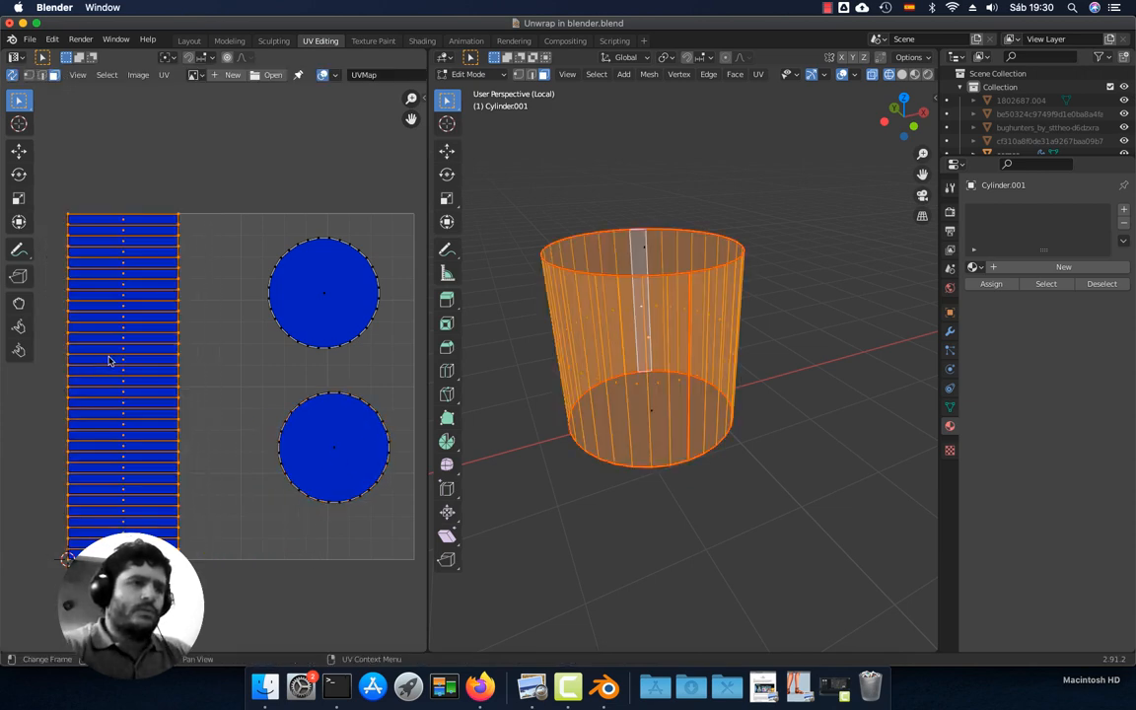
pyautogui.press('g')
pyautogui.click(123, 442)
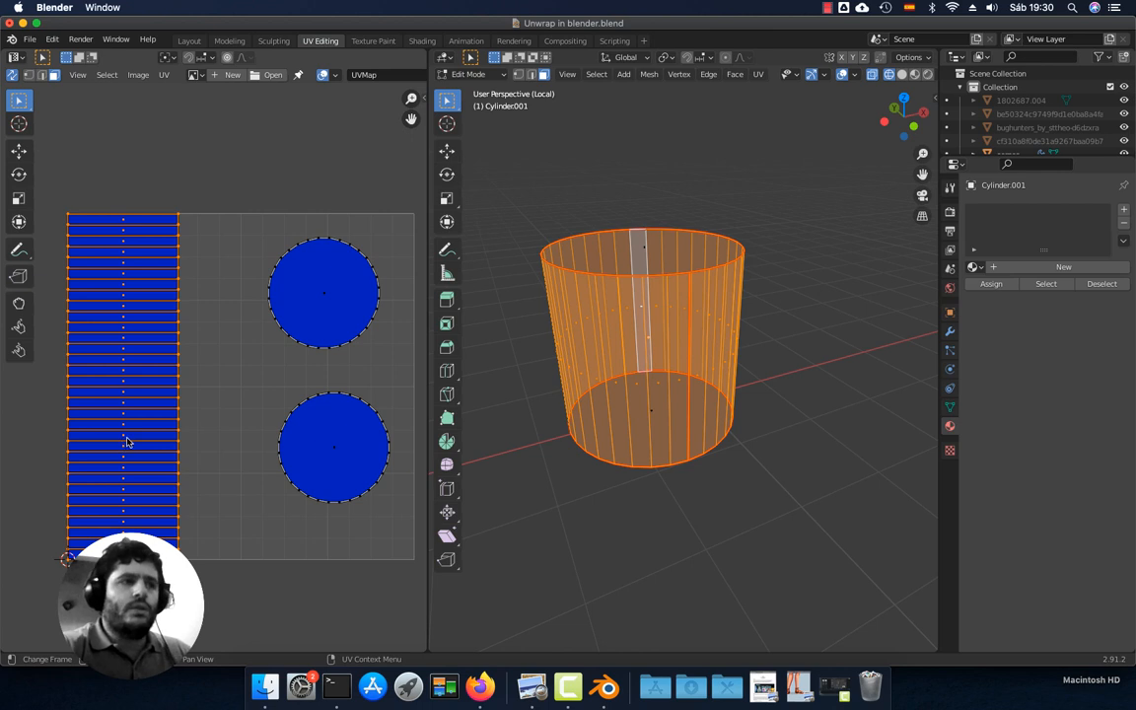
# Move both circular UV islands back closer to the side-wall island, leaving a small gap beside it
pyautogui.click(325, 311)
pyautogui.press('g')
pyautogui.click(251, 318)
pyautogui.click(338, 457)
pyautogui.press('g')
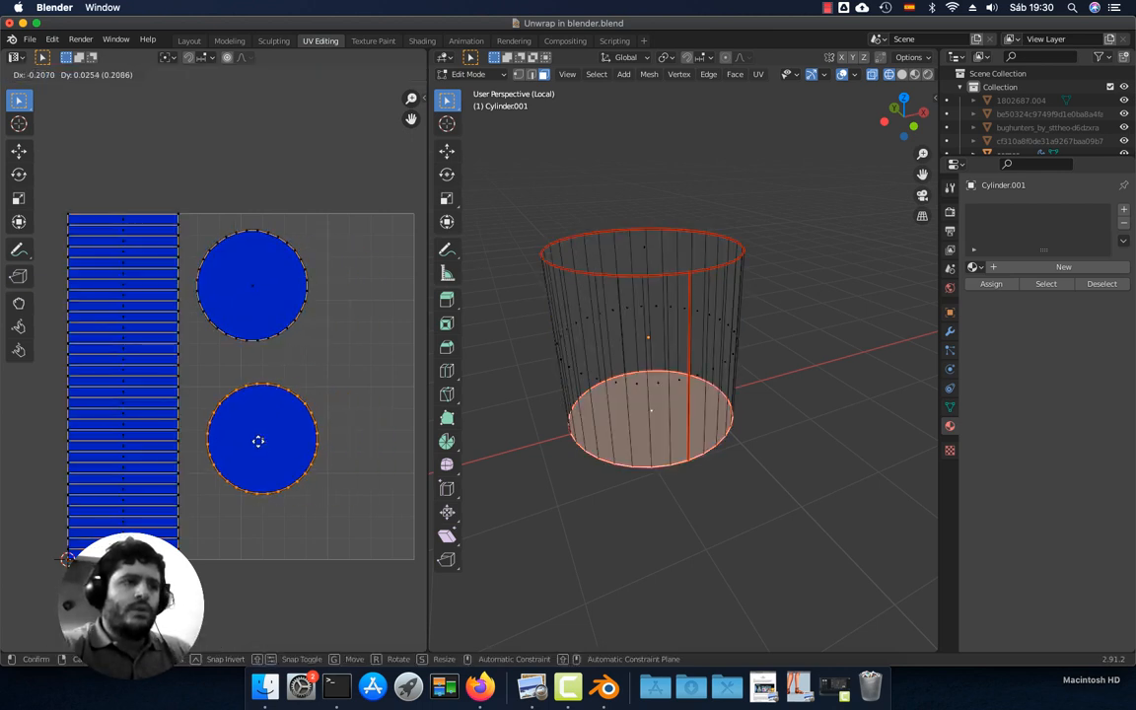
pyautogui.click(258, 441)
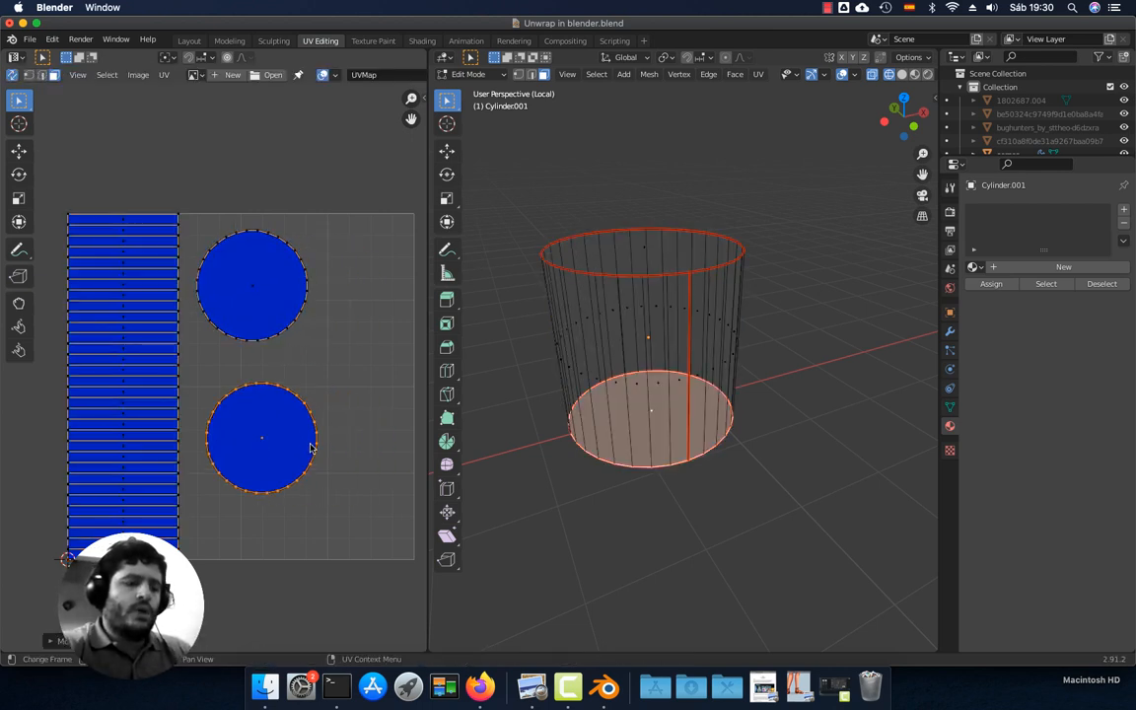
# Try enlarging the upper circular UV island to about 1.77 times its size, then cancel the scaling
pyautogui.click(270, 292)
pyautogui.press('s')
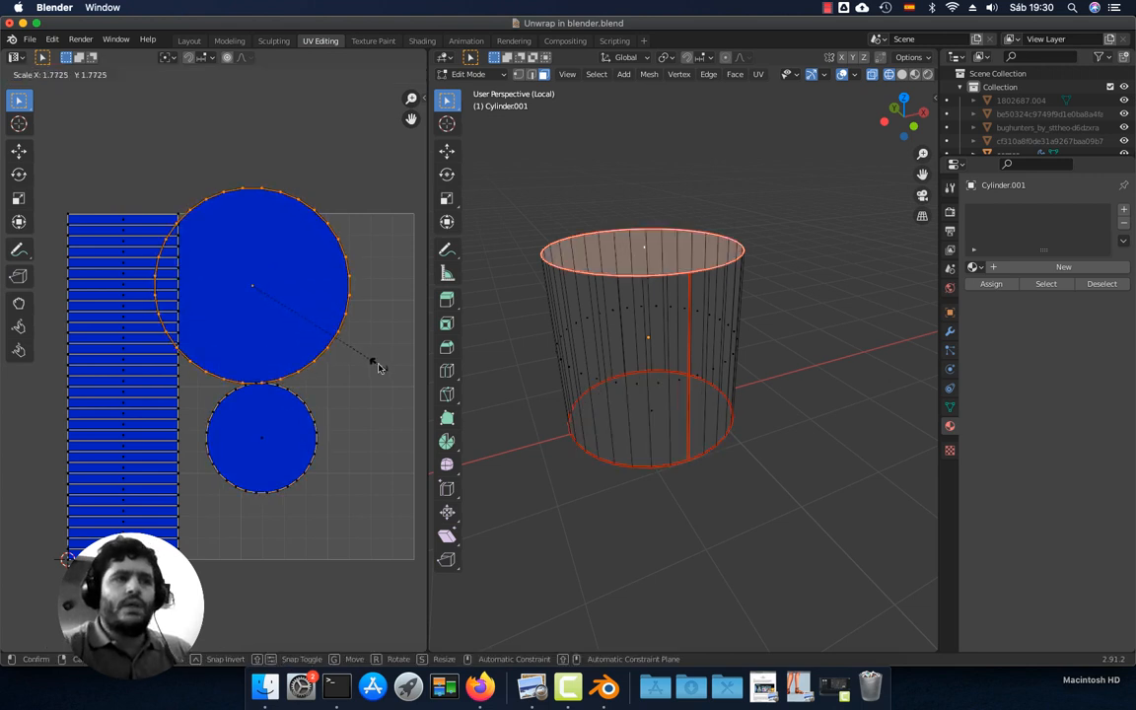
pyautogui.press('Escape')
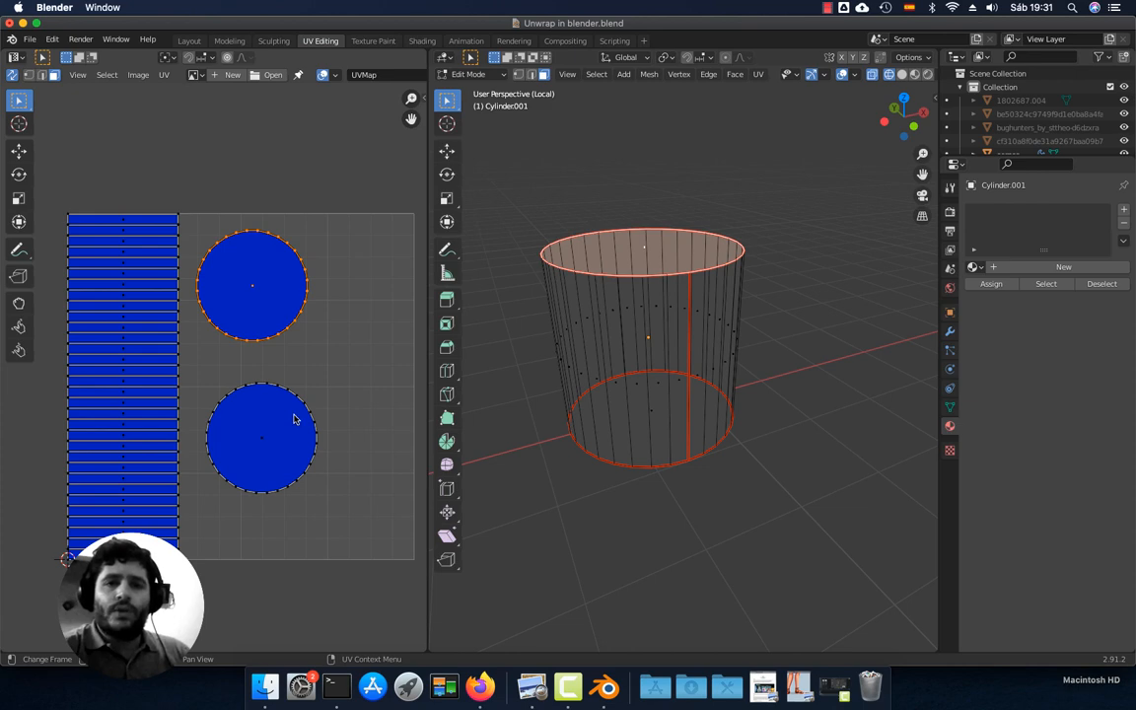
pyautogui.hscroll(2, 358, 355)
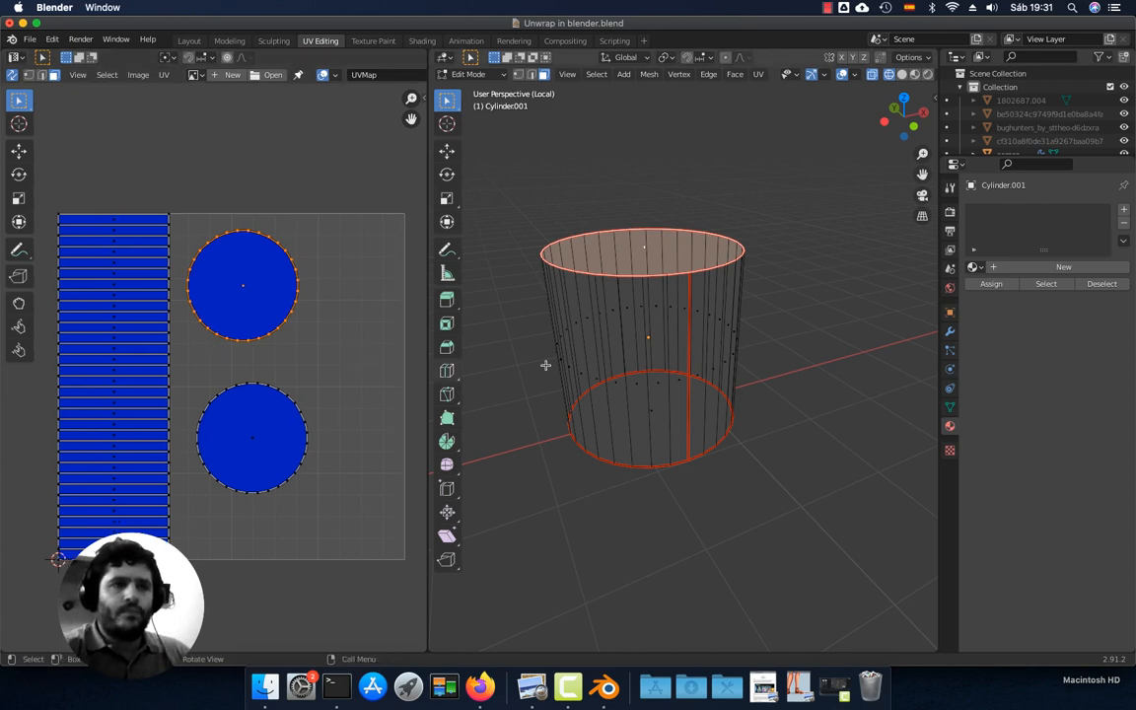
# Leave the cylinder's isolated view, isolate the sphere in solid shading and enter Edit Mode on it
pyautogui.press('Tab')
pyautogui.press('/')
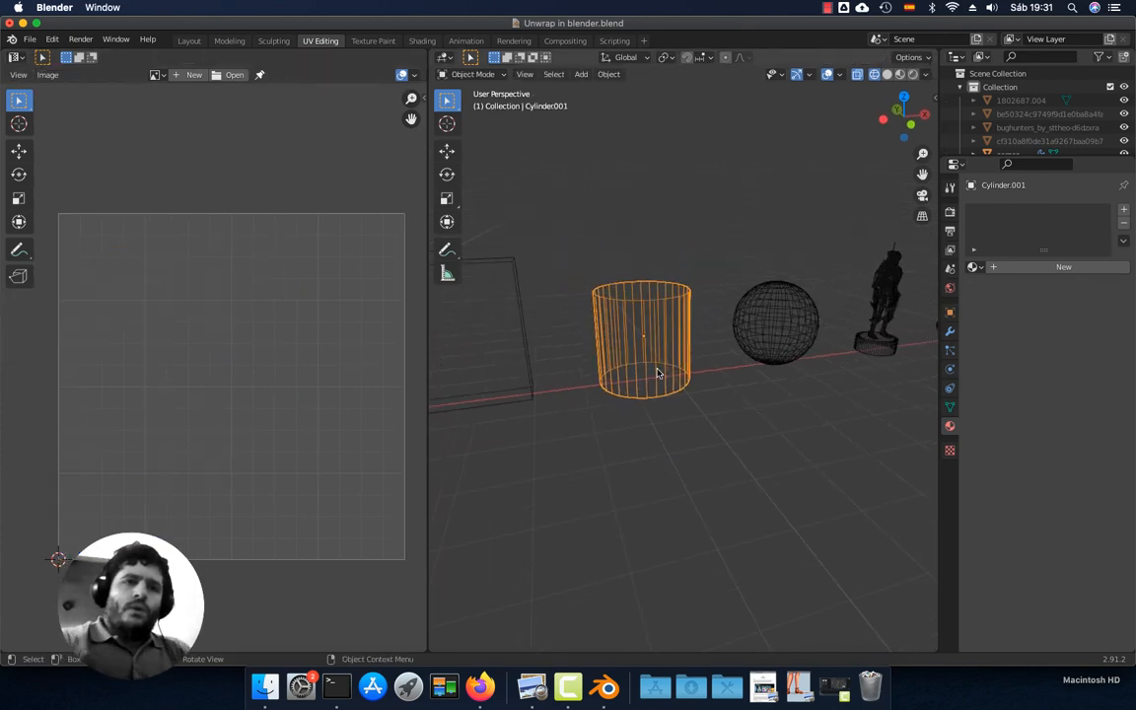
pyautogui.click(684, 316)
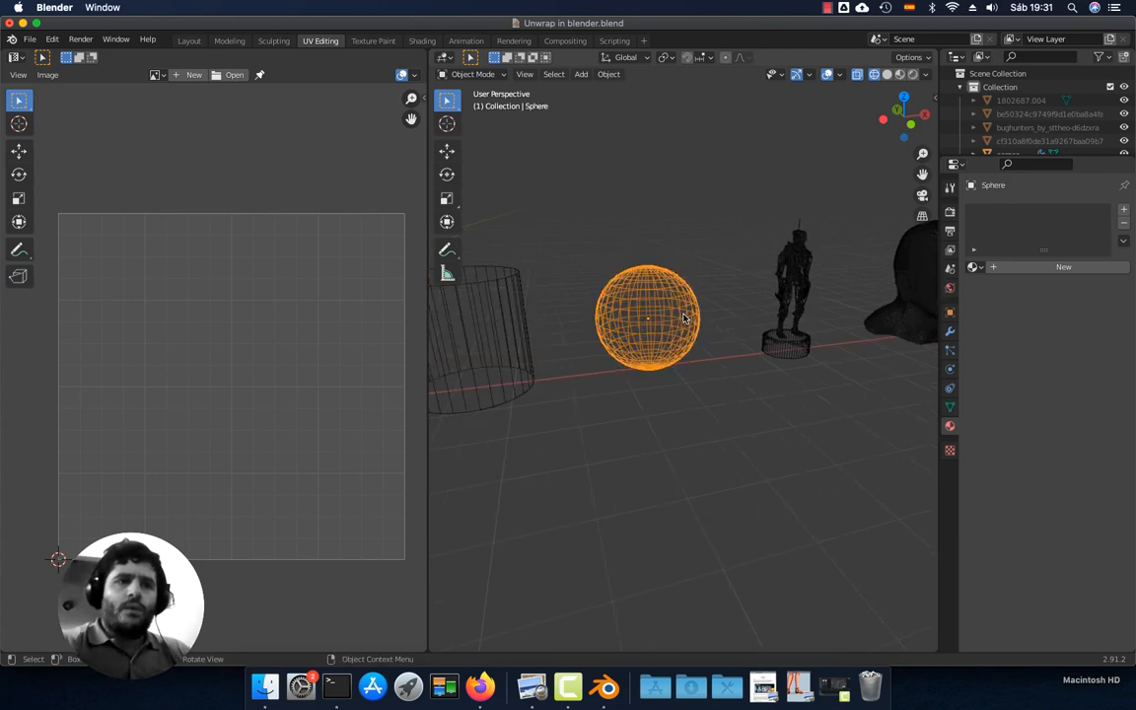
pyautogui.press('/')
pyautogui.hotkey('shift', 'z')
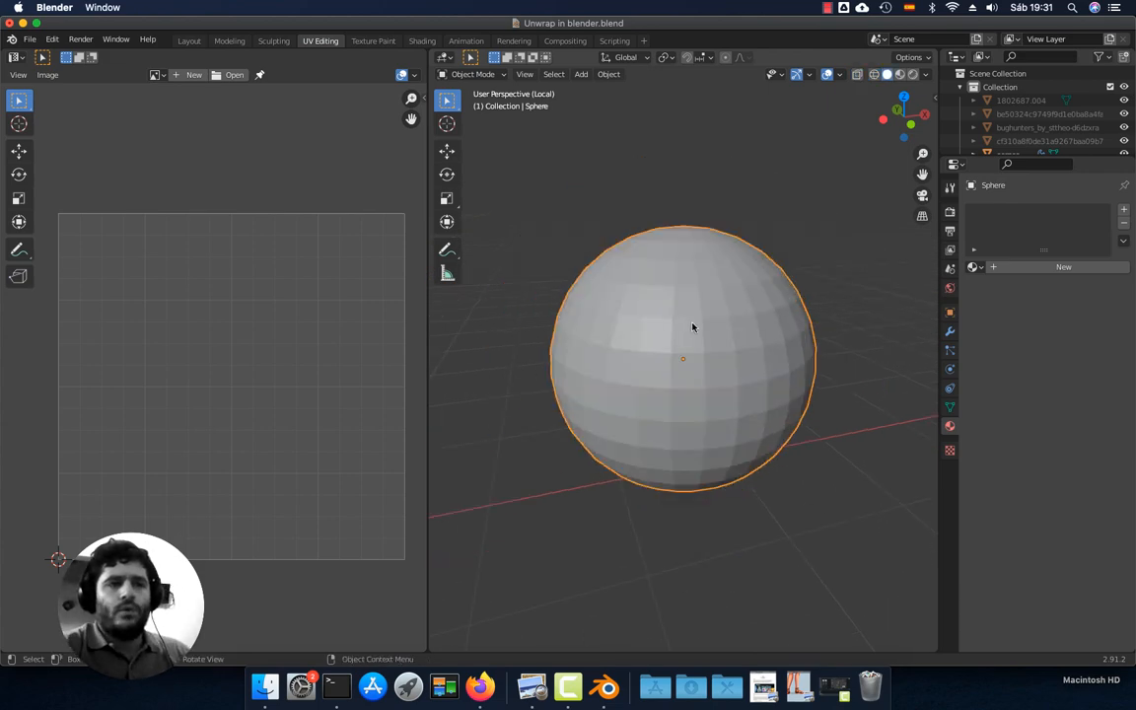
pyautogui.press('Tab')
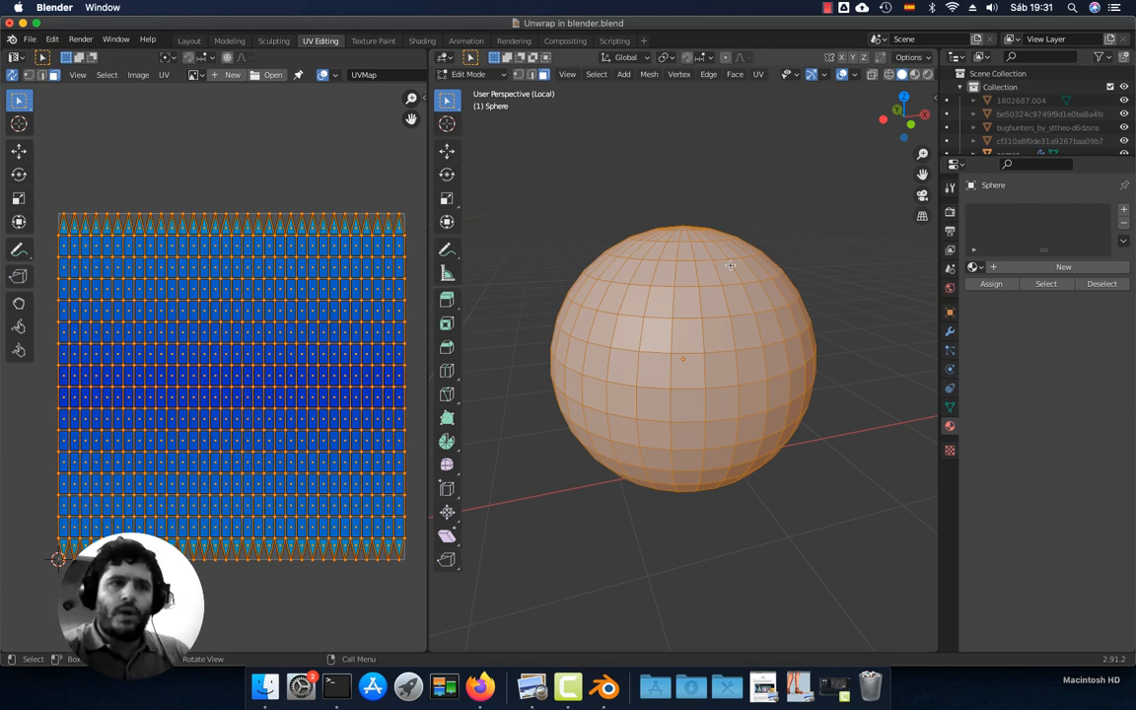
# Reset the sphere's UV mapping and switch to edge selection with nothing selected
pyautogui.moveTo(709, 258); pyautogui.dragTo(707, 310, button='middle')
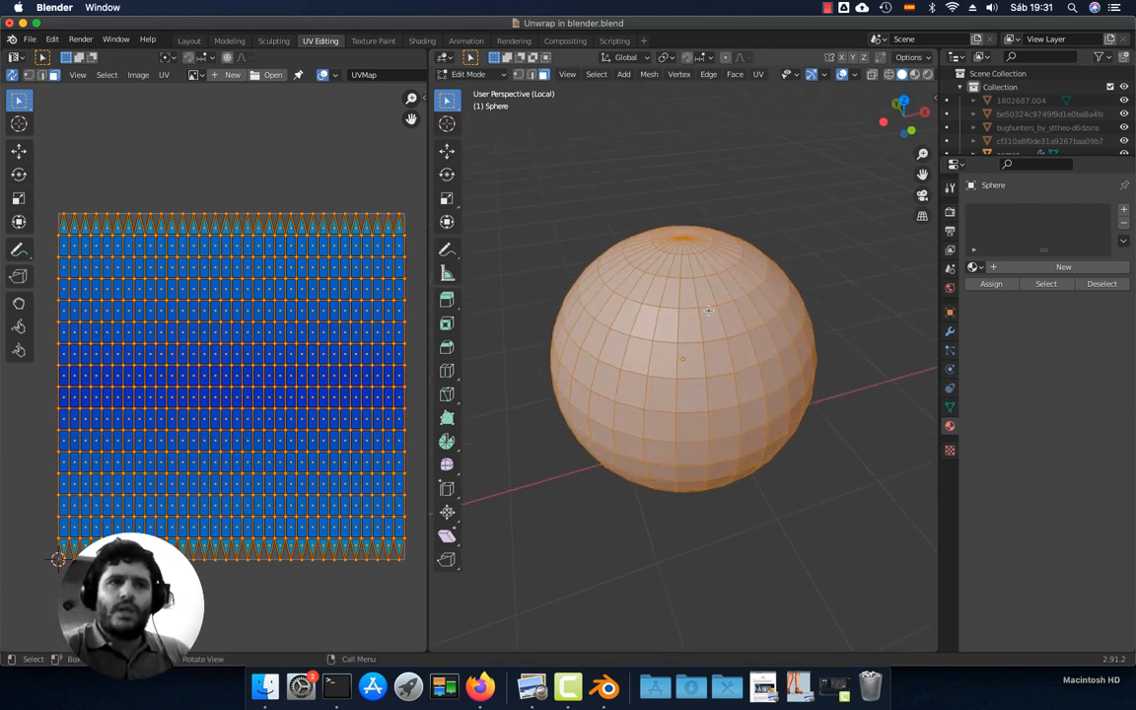
pyautogui.click(758, 74)
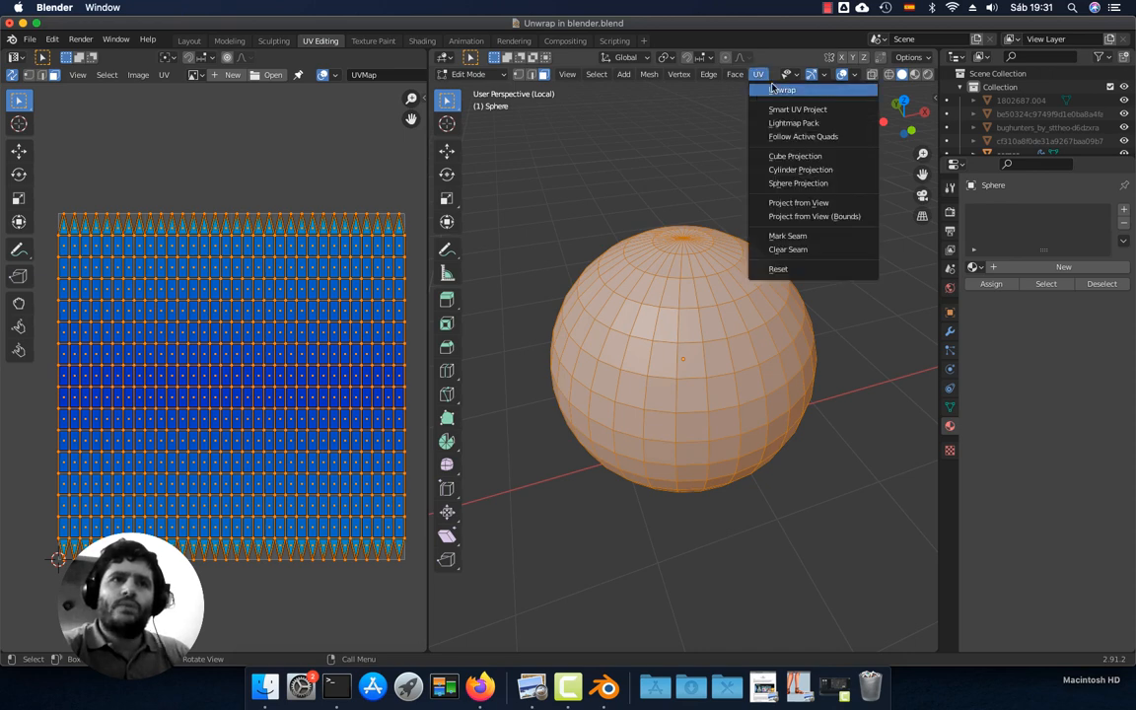
pyautogui.click(780, 269)
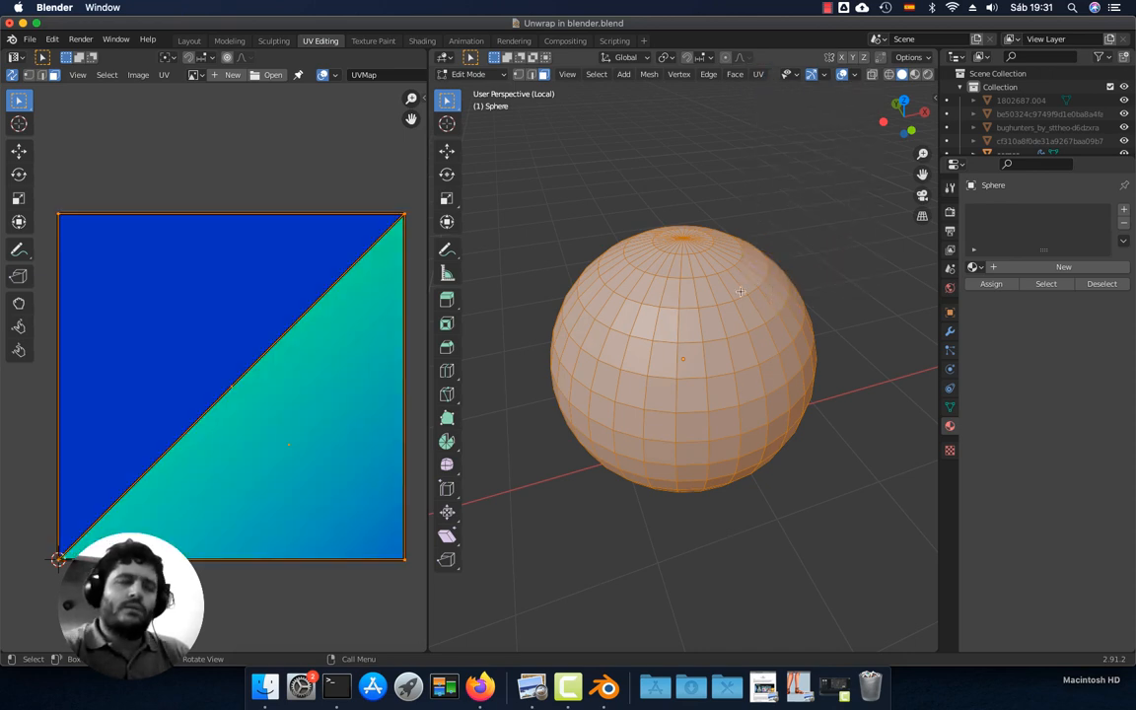
pyautogui.press('2')
pyautogui.click(844, 297)
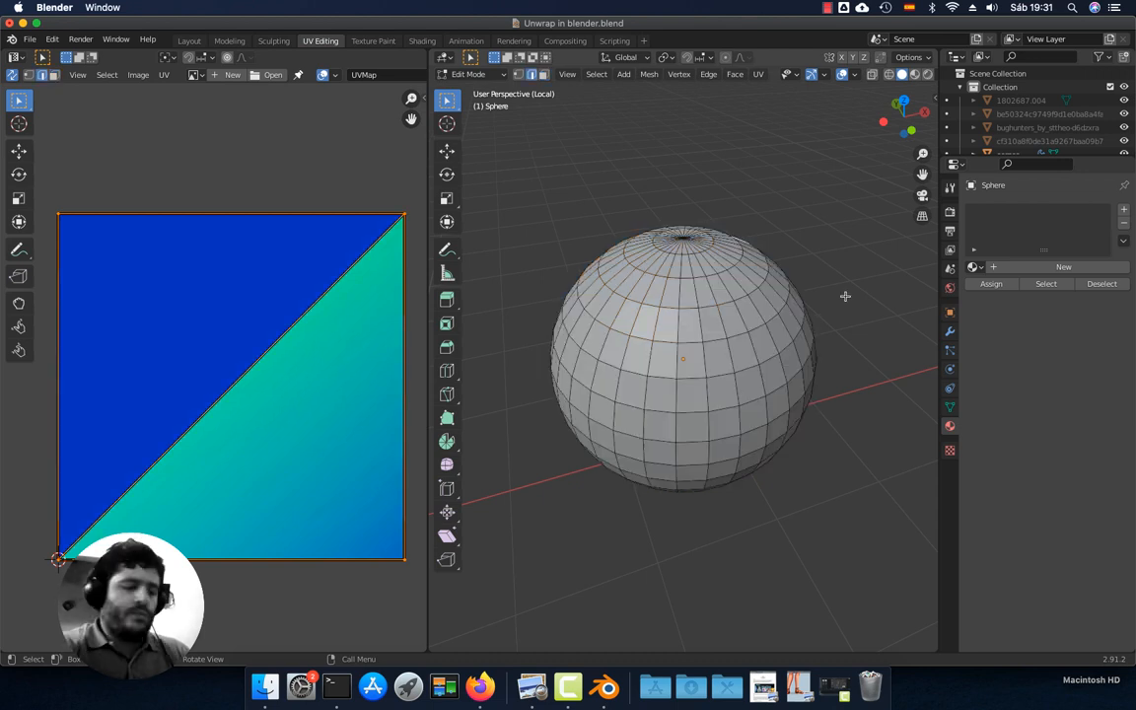
# Select the horizontal edge loop around the sphere's equator and mark it as a seam
pyautogui.moveTo(817, 333); pyautogui.dragTo(820, 305, button='middle')
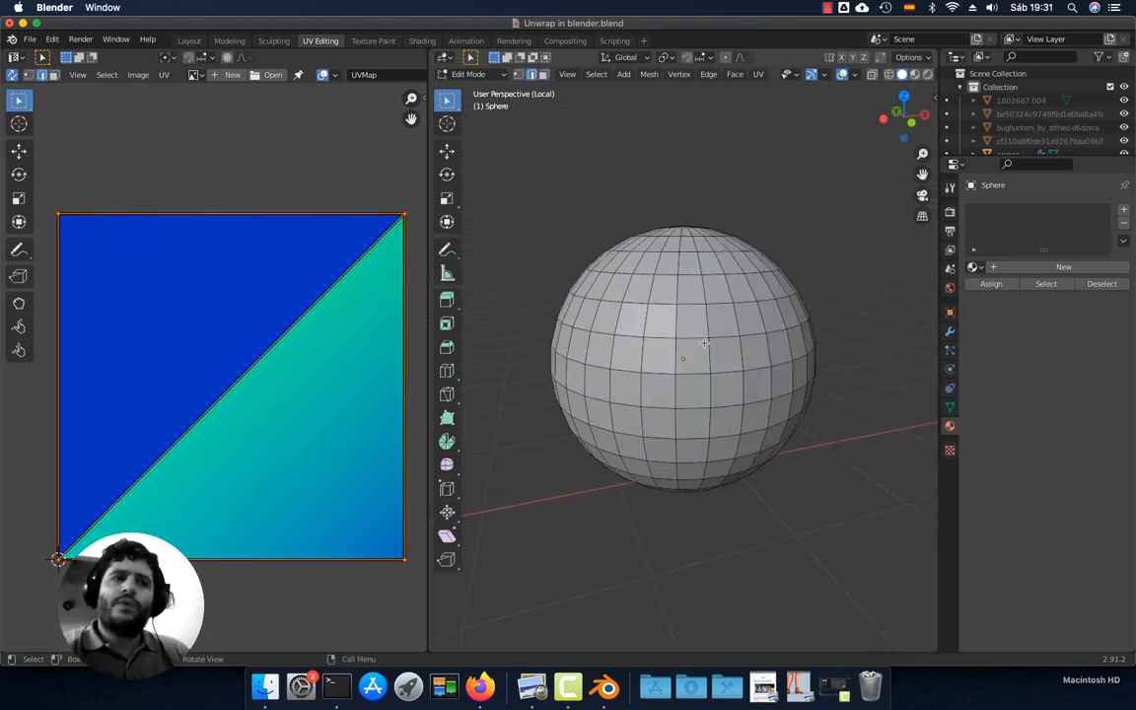
pyautogui.moveTo(703, 343); pyautogui.dragTo(688, 352, button='middle')
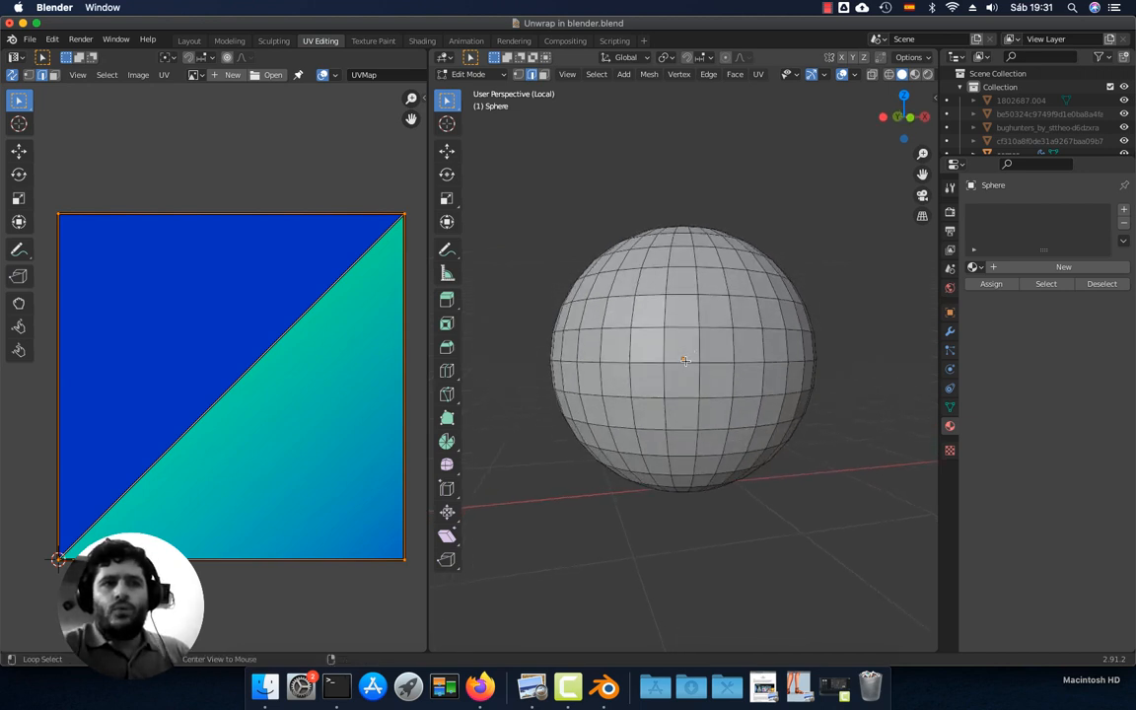
pyautogui.keyDown('alt'); pyautogui.click(685, 362); pyautogui.keyUp('alt')
pyautogui.moveTo(657, 398); pyautogui.dragTo(718, 405, button='middle')
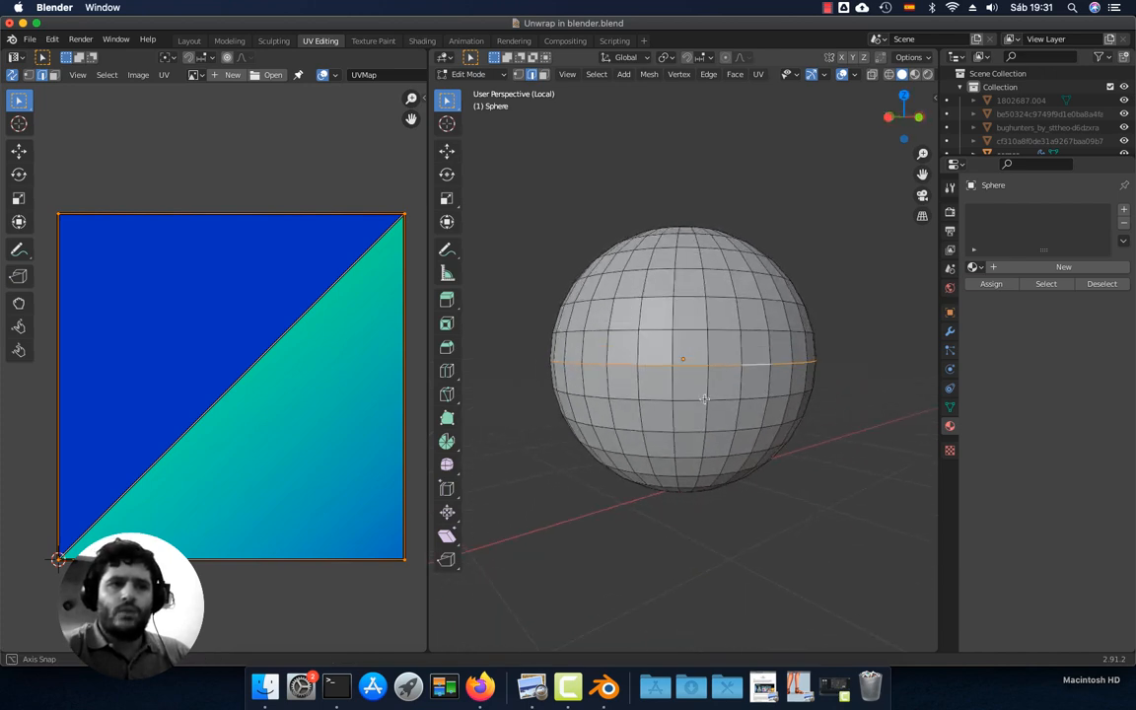
pyautogui.click(758, 76)
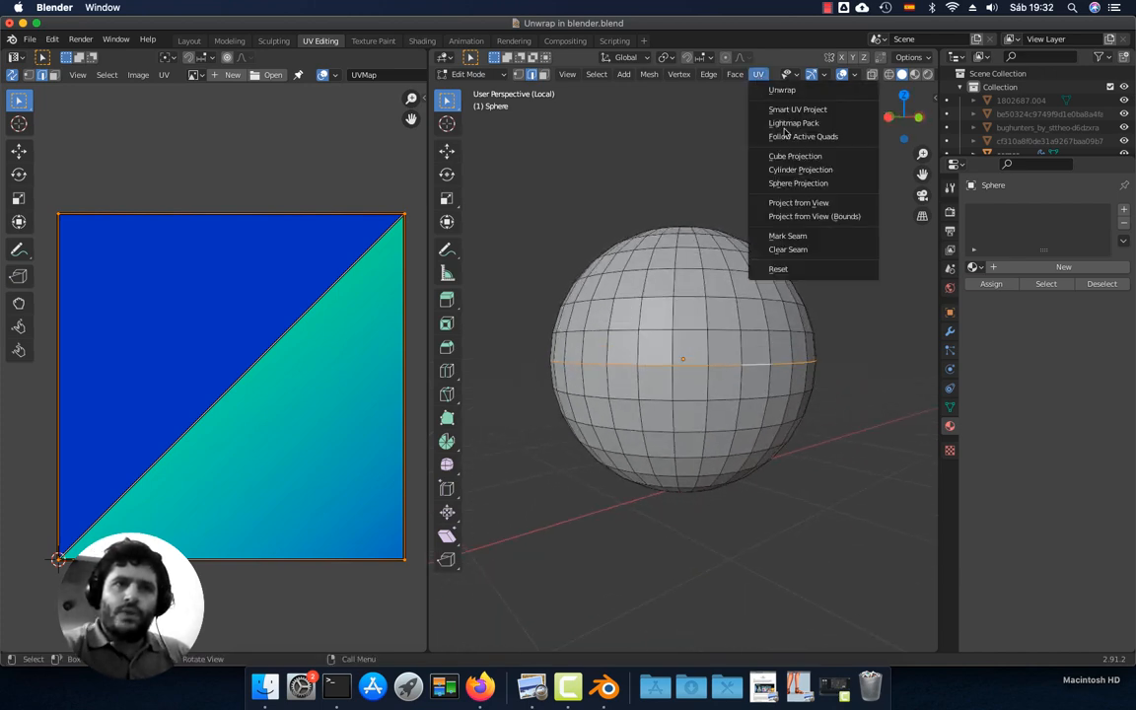
pyautogui.click(788, 238)
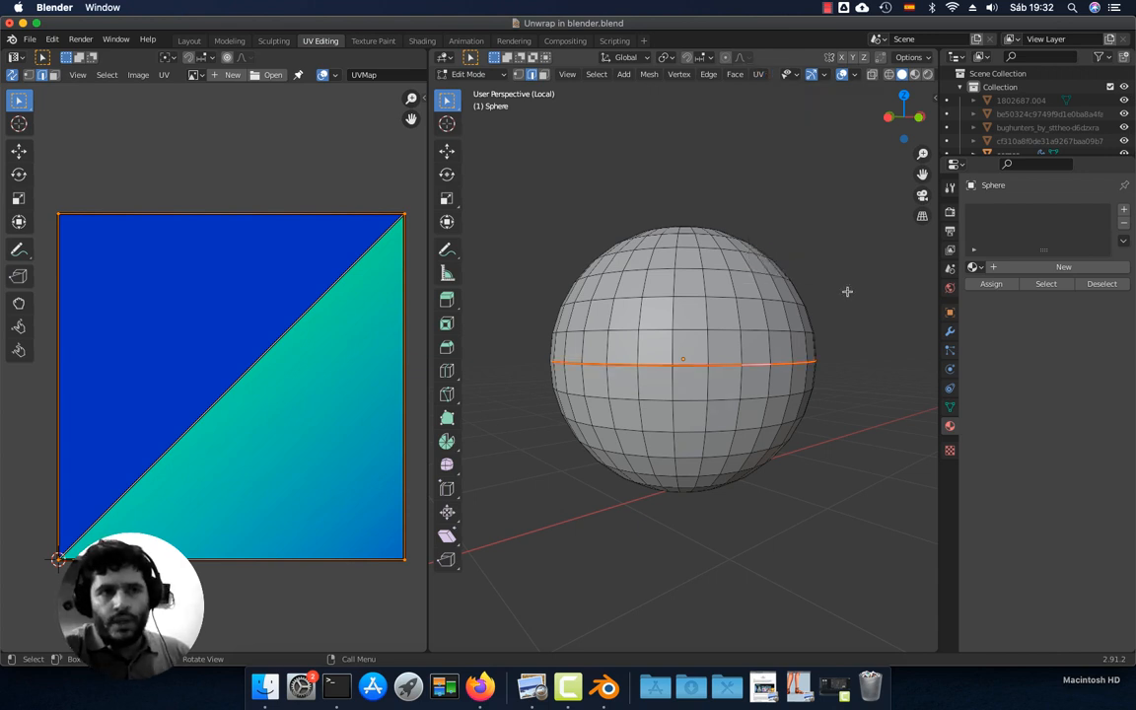
# Select the whole sphere and unwrap it along the equator seam
pyautogui.press('a')
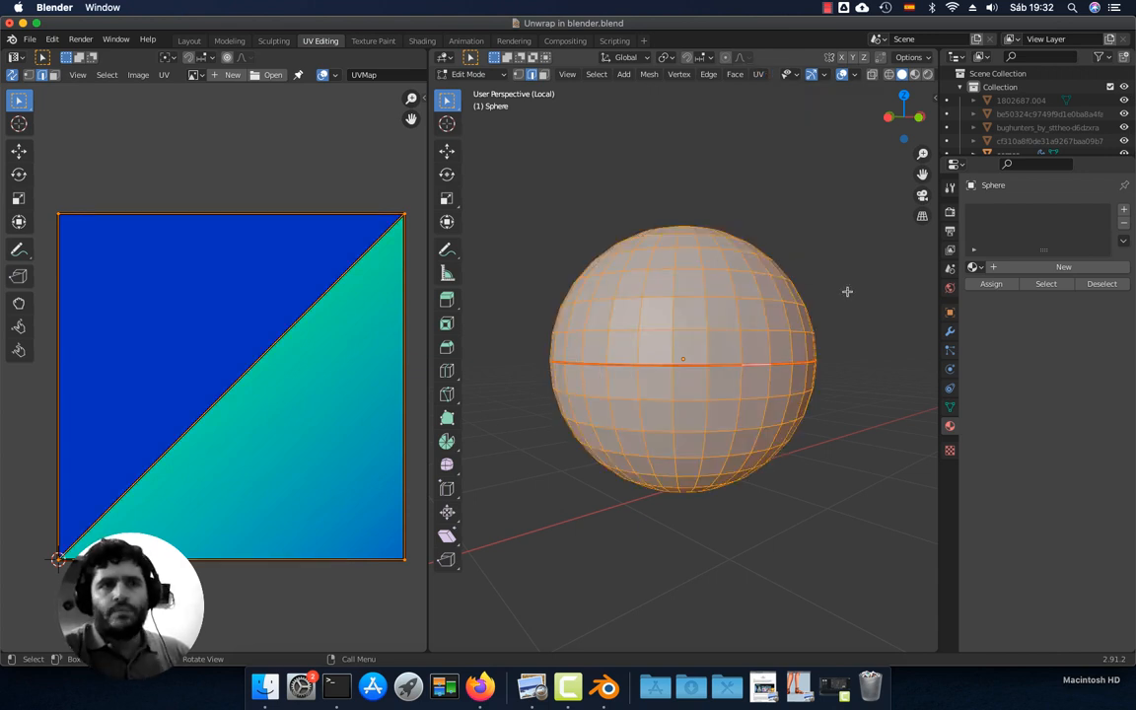
pyautogui.click(758, 74)
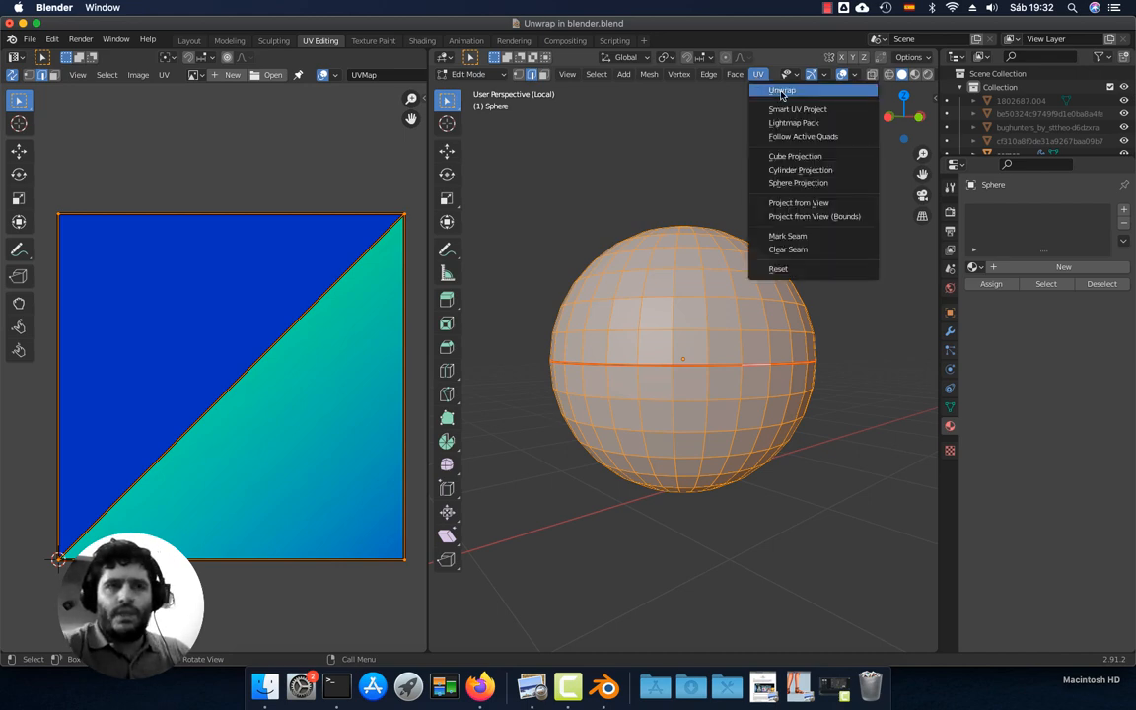
pyautogui.click(781, 91)
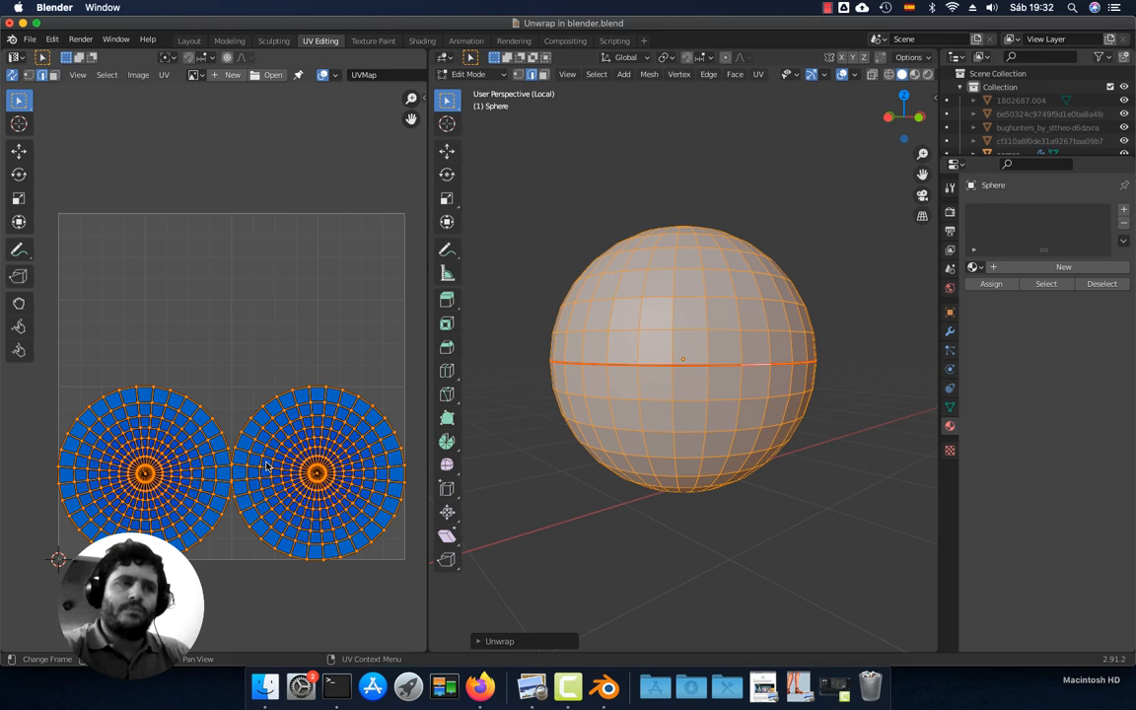
# Turn off the stretch display in the UV editor's overlays and keep the overlays shown
pyautogui.click(321, 75)
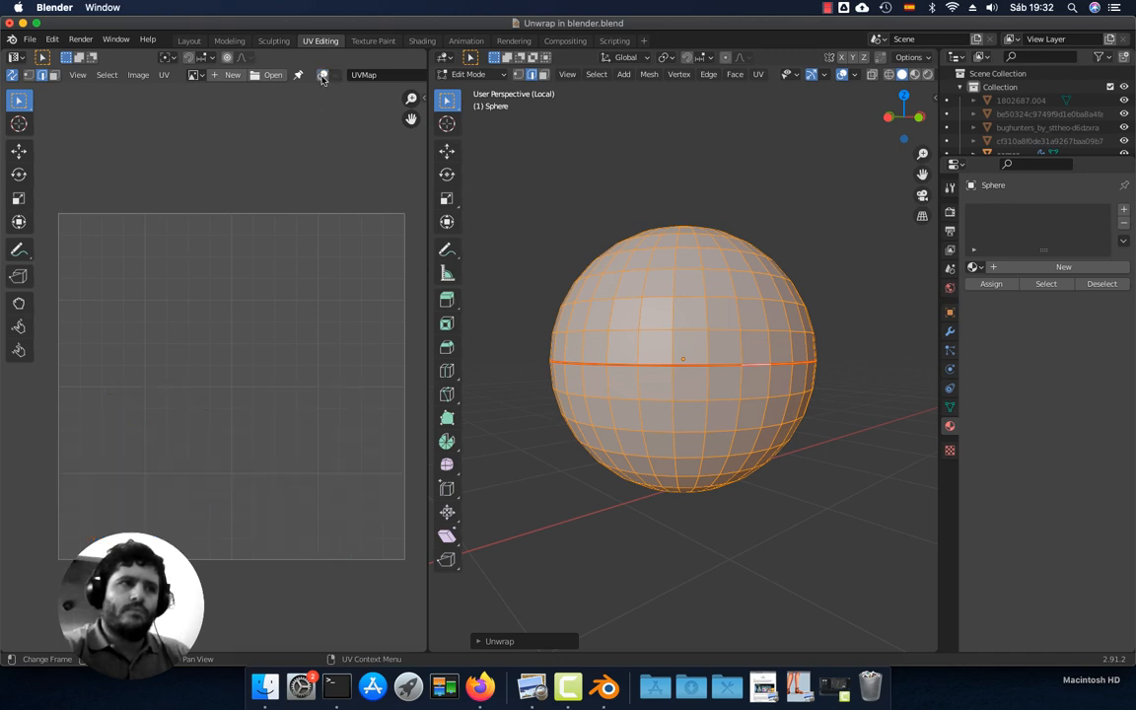
pyautogui.click(322, 75)
pyautogui.click(336, 76)
pyautogui.click(253, 117)
pyautogui.click(193, 143)
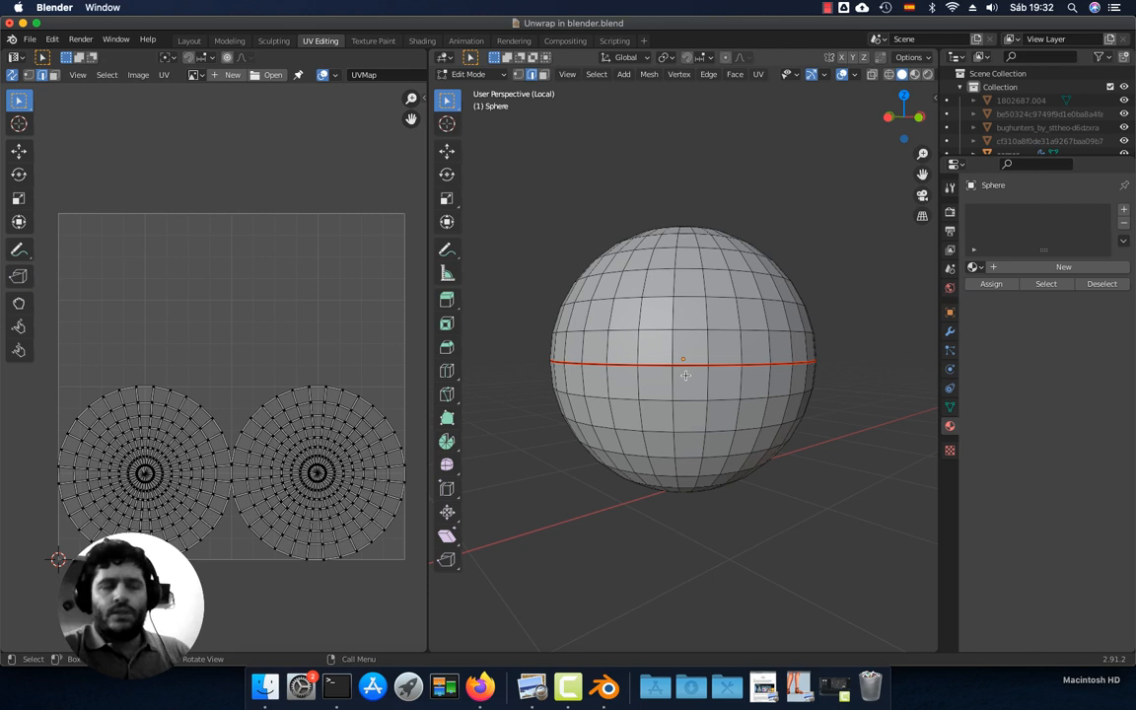
# Unwrap the whole sphere again with the island margin set to 0.102
pyautogui.press('a')
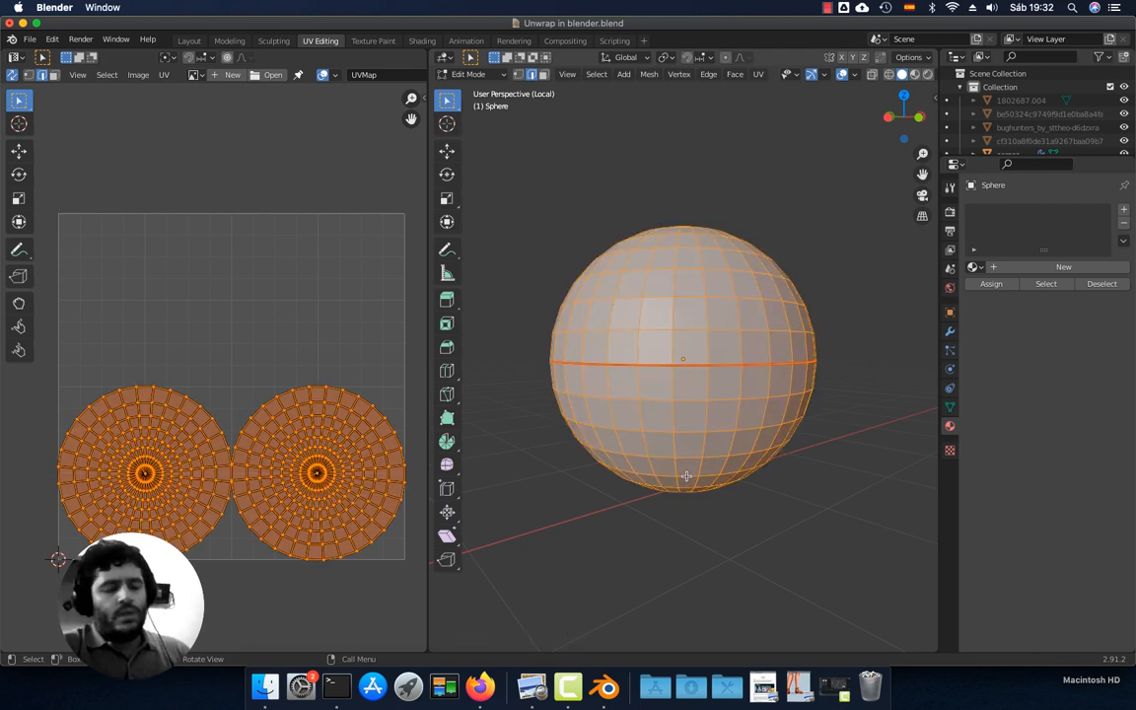
pyautogui.press('u')
pyautogui.click(728, 397)
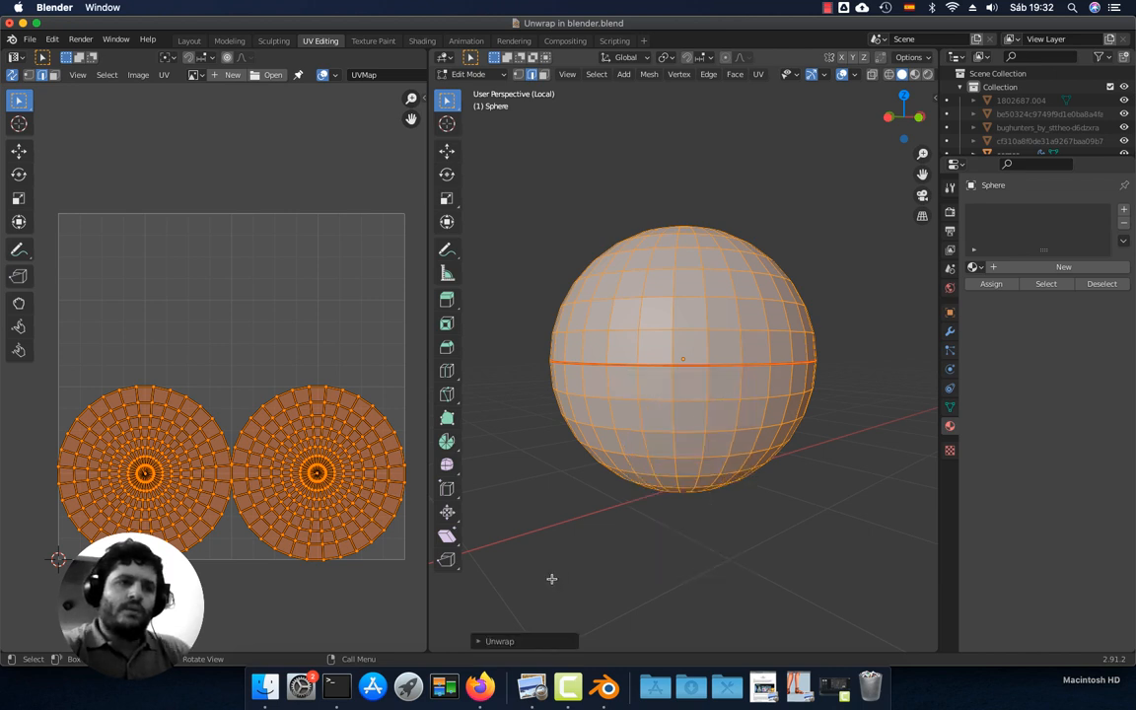
pyautogui.click(480, 643)
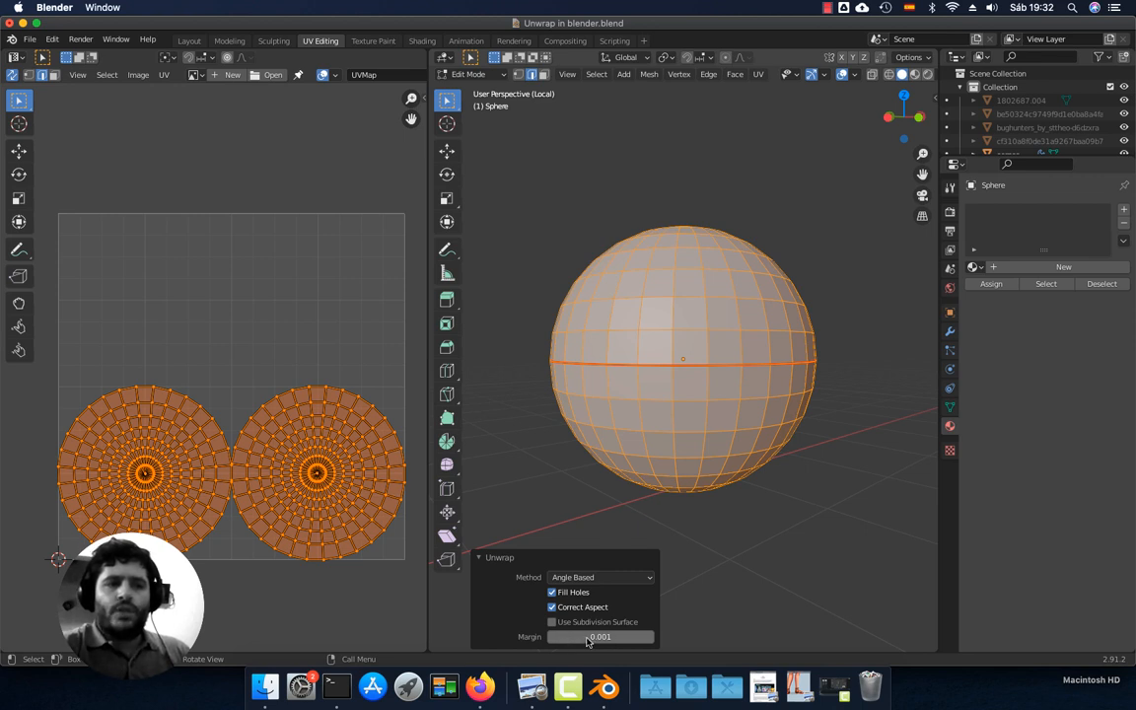
pyautogui.moveTo(599, 636); pyautogui.dragTo(610, 636)
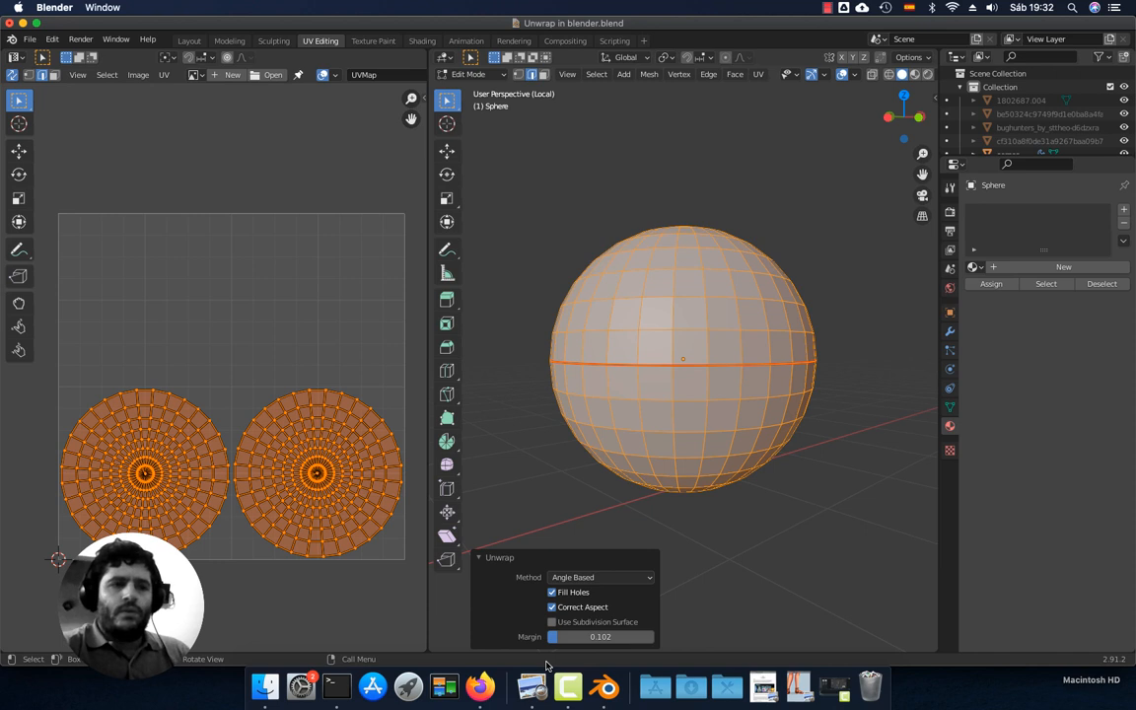
pyautogui.click(499, 559)
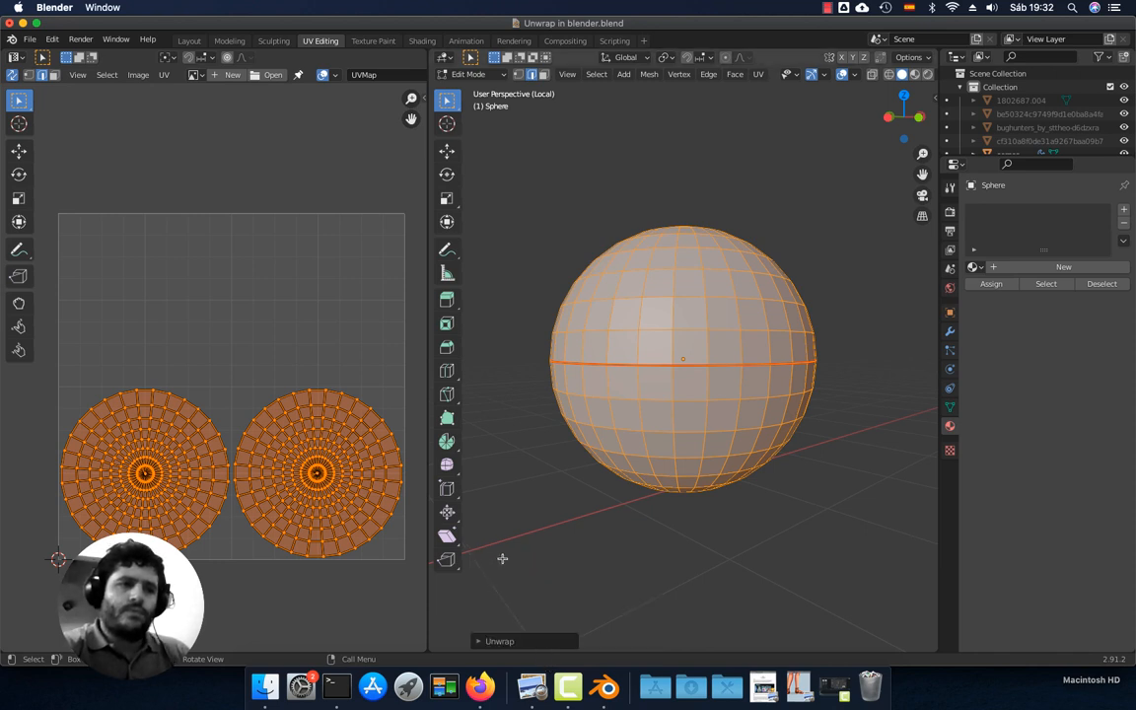
# Return the sphere to Object Mode and leave its isolated view to show the robot and head models
pyautogui.press('Tab')
pyautogui.scroll(-6, 737, 418)
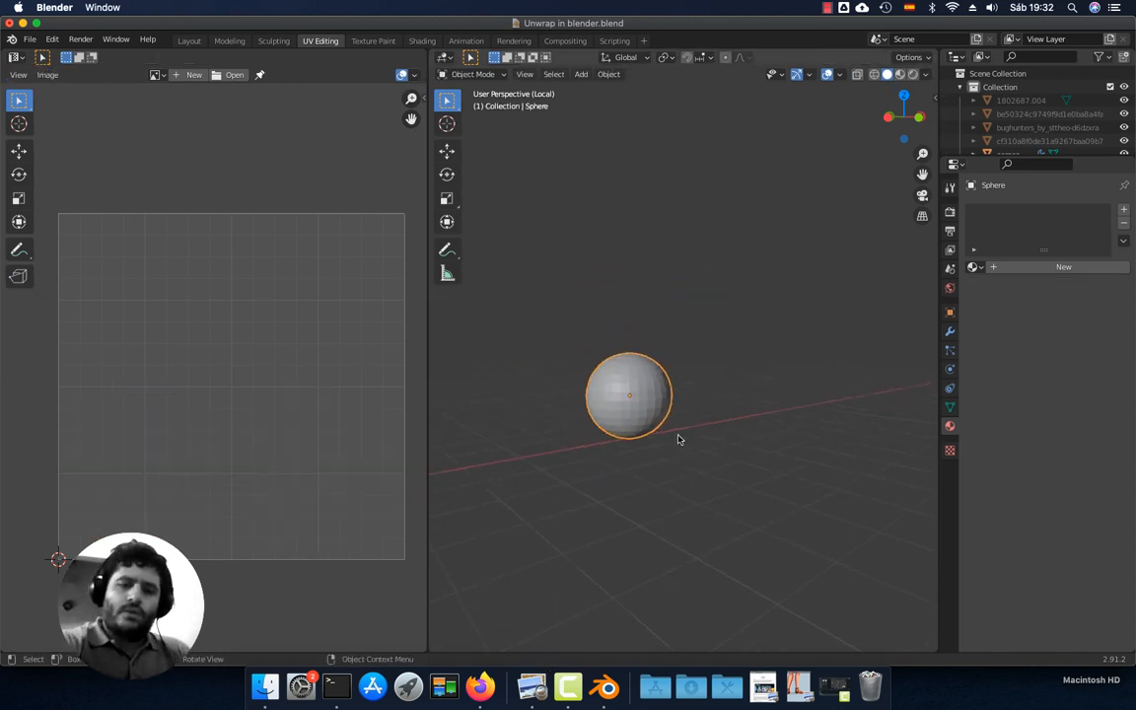
pyautogui.press('KP_Divide')
pyautogui.keyDown('shift'); pyautogui.moveTo(778, 373); pyautogui.dragTo(553, 449, button='middle'); pyautogui.keyUp('shift')
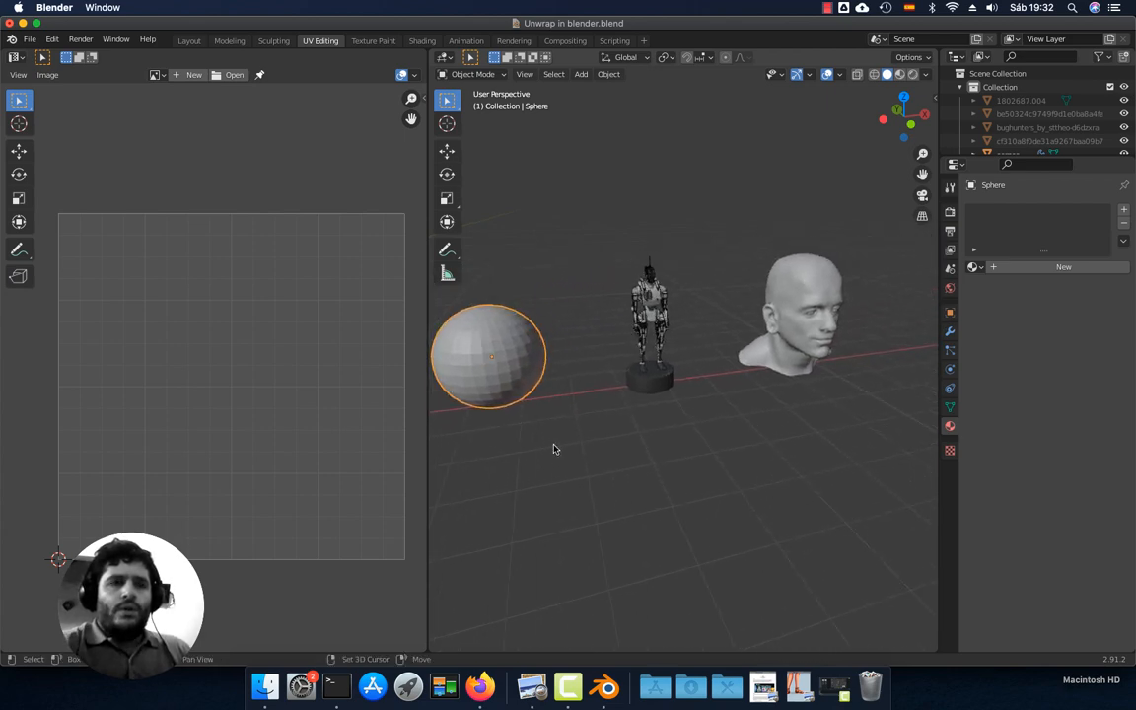
pyautogui.scroll(1, 652, 373)
pyautogui.keyDown('shift'); pyautogui.moveTo(684, 377); pyautogui.dragTo(672, 396, button='middle'); pyautogui.keyUp('shift')
pyautogui.scroll(1, 672, 395)
# Frame one of the robot's chest canisters and examine the robot's separate parts from several distances and angles
pyautogui.click(618, 299)
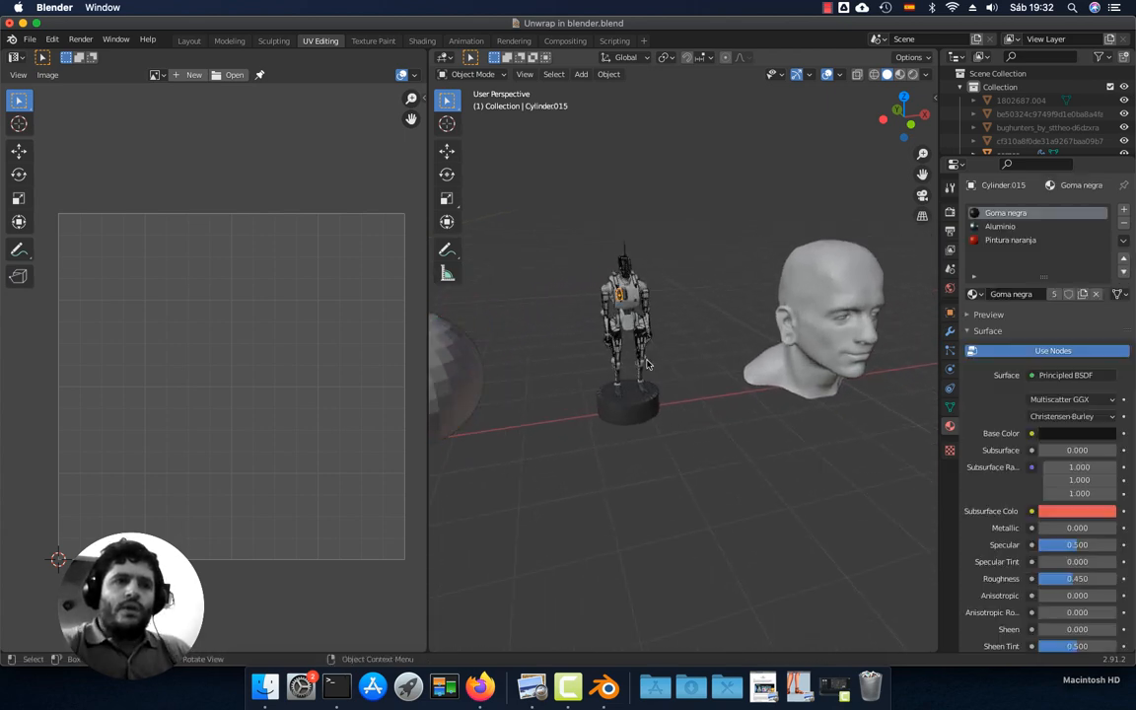
pyautogui.press('KP_Decimal')
pyautogui.scroll(-6, 675, 409)
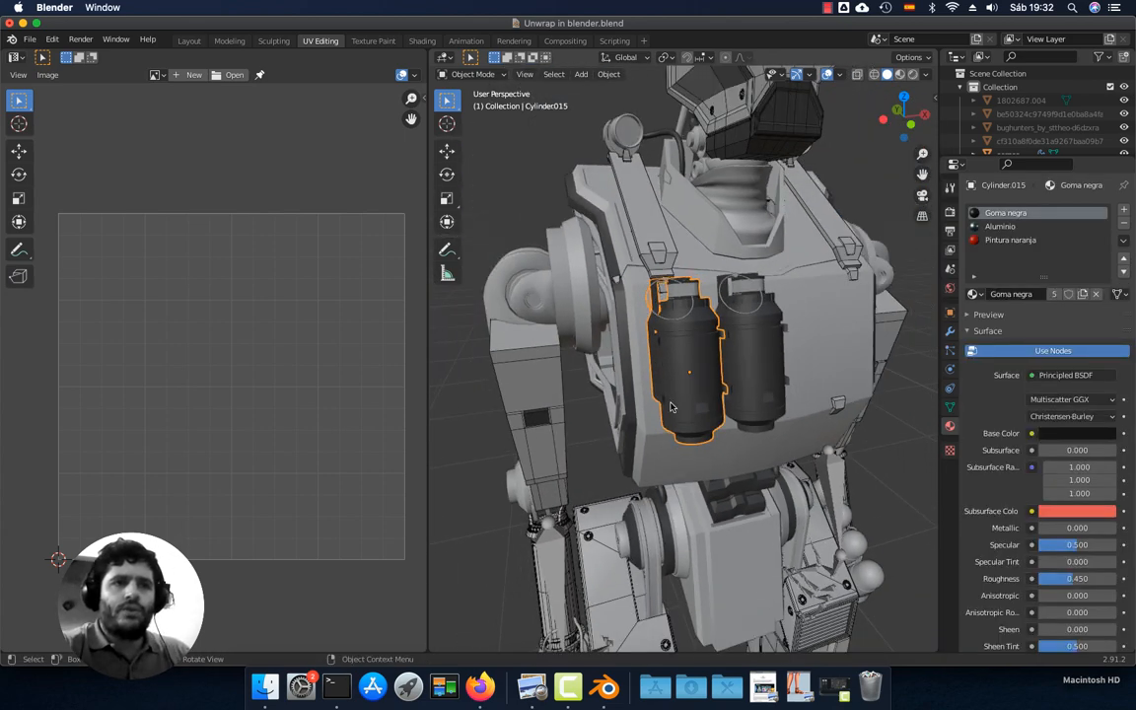
pyautogui.moveTo(674, 408); pyautogui.dragTo(753, 432, button='middle')
pyautogui.scroll(-3, 753, 432)
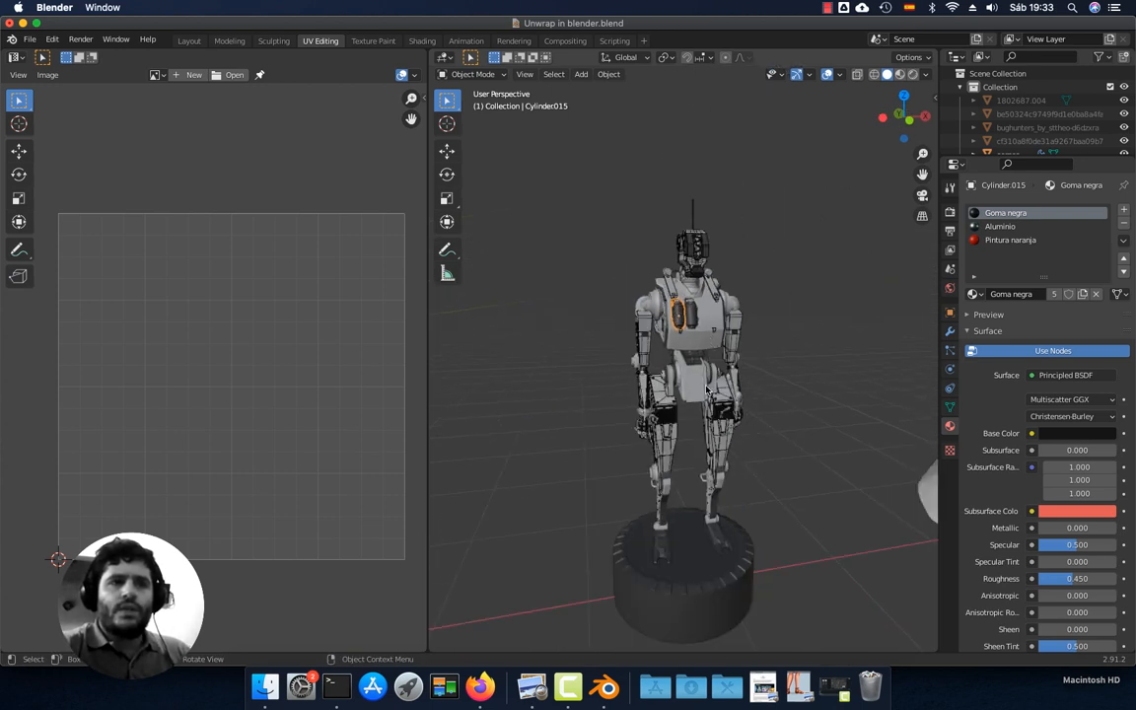
pyautogui.scroll(6, 706, 391)
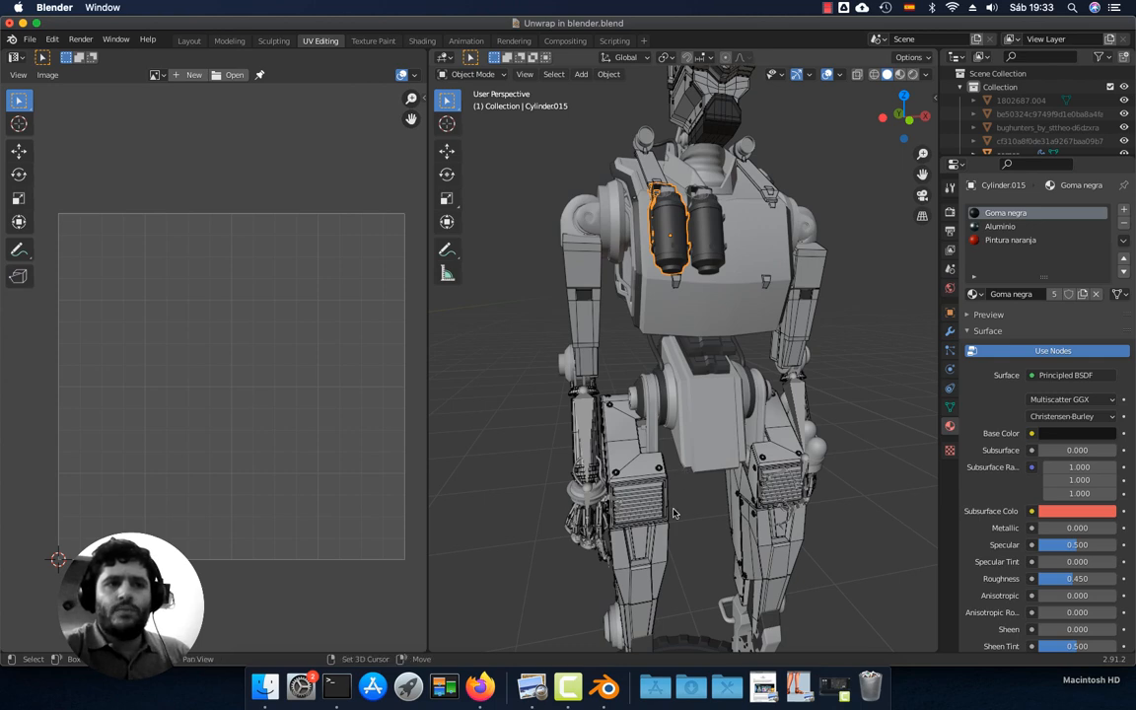
pyautogui.keyDown('shift'); pyautogui.moveTo(675, 512); pyautogui.dragTo(603, 440, button='middle'); pyautogui.keyUp('shift')
pyautogui.scroll(-4, 680, 424)
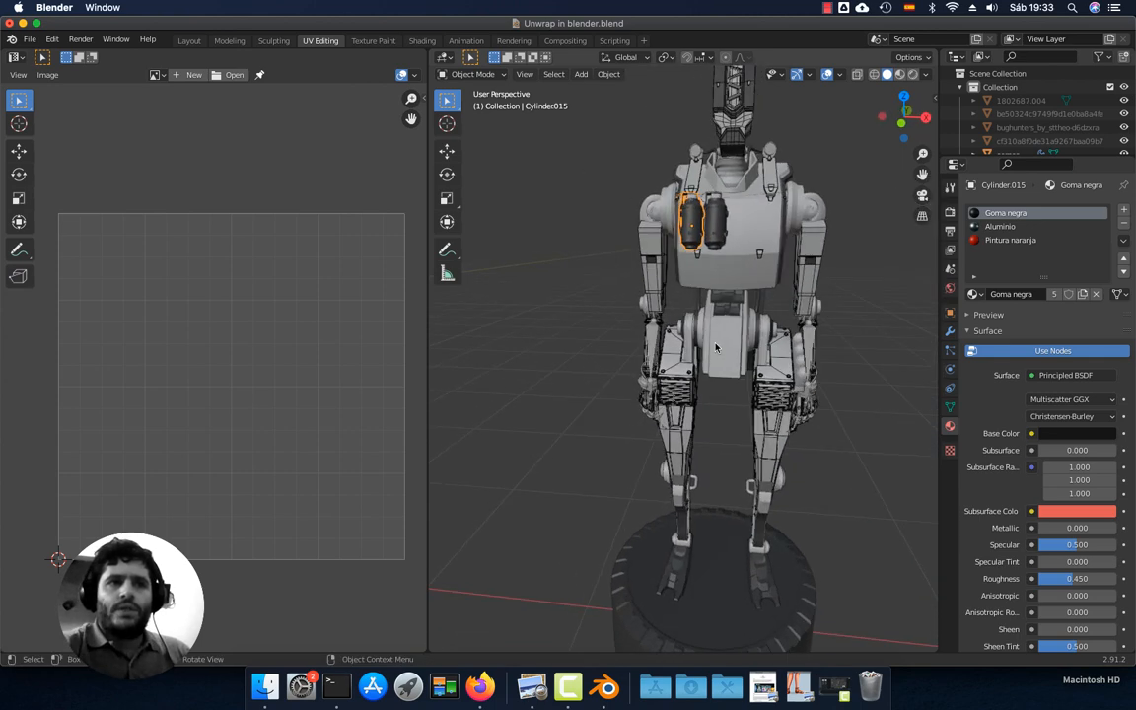
# Isolate the robot's second chest canister, the one nearer the chest's centre, and enter Edit Mode on it with nothing selected
pyautogui.click(718, 229)
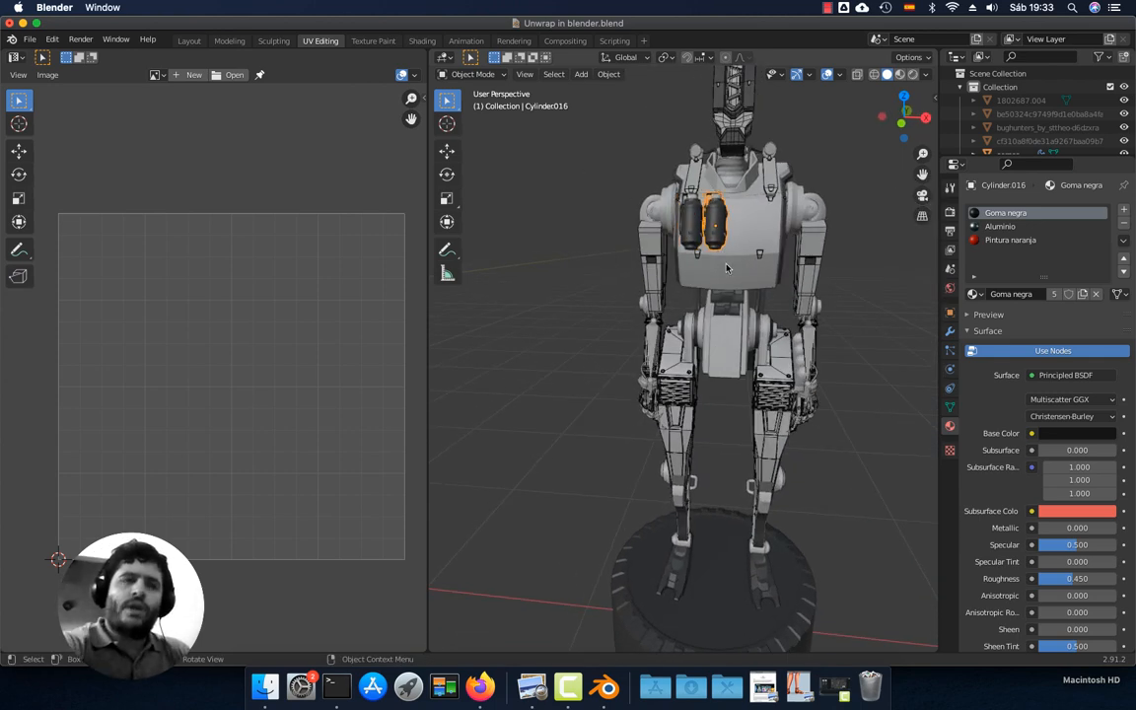
pyautogui.press('KP_Divide')
pyautogui.moveTo(758, 328); pyautogui.dragTo(731, 381, button='middle')
pyautogui.scroll(2, 689, 381)
pyautogui.press('Tab')
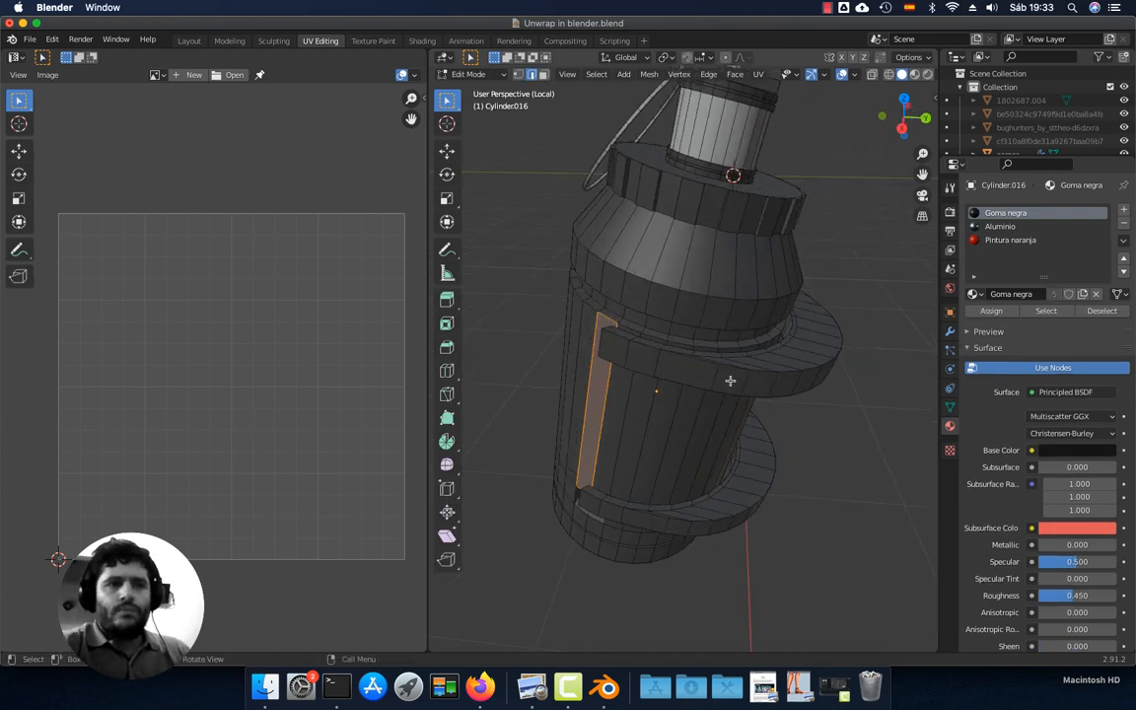
pyautogui.press('a')
pyautogui.press('a')
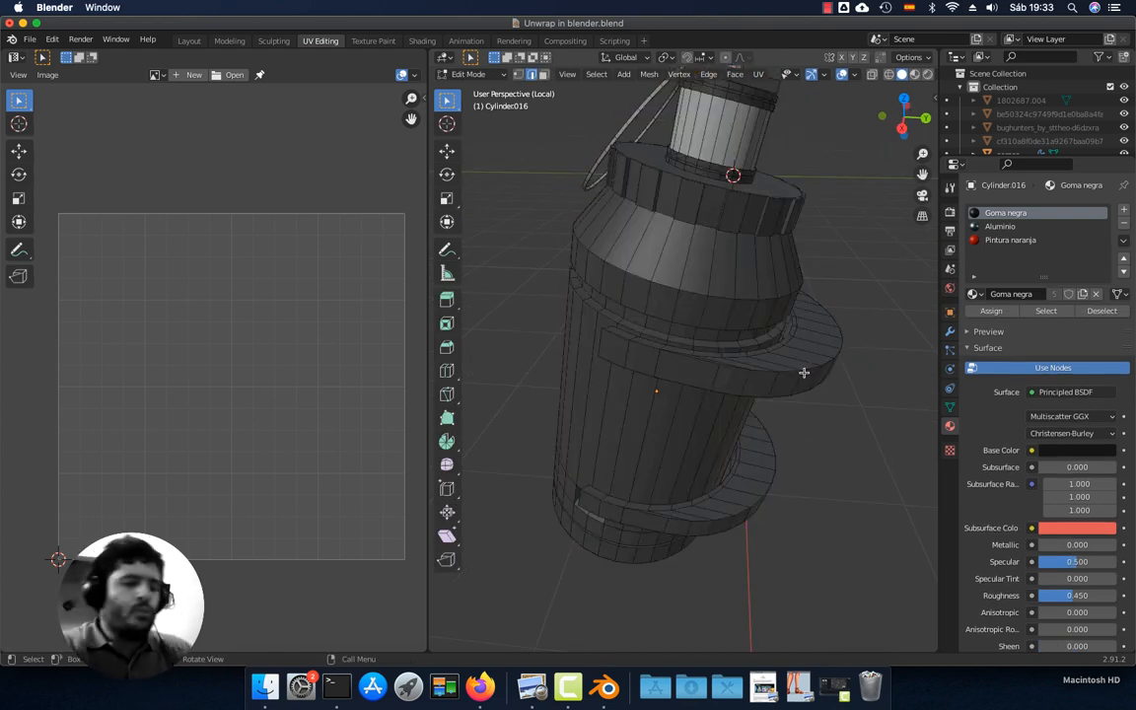
# Select the canister's clamp rings, body and neck as linked pieces, and clear the selection
pyautogui.press('l')
pyautogui.press('l')
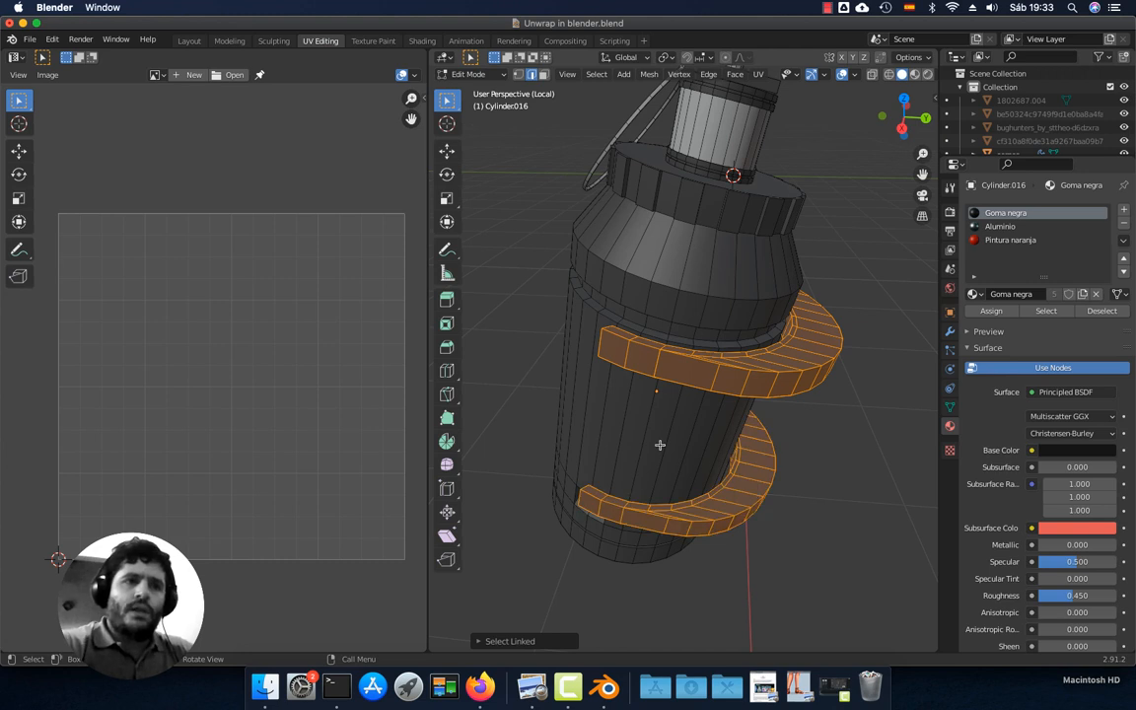
pyautogui.press('l')
pyautogui.press('l')
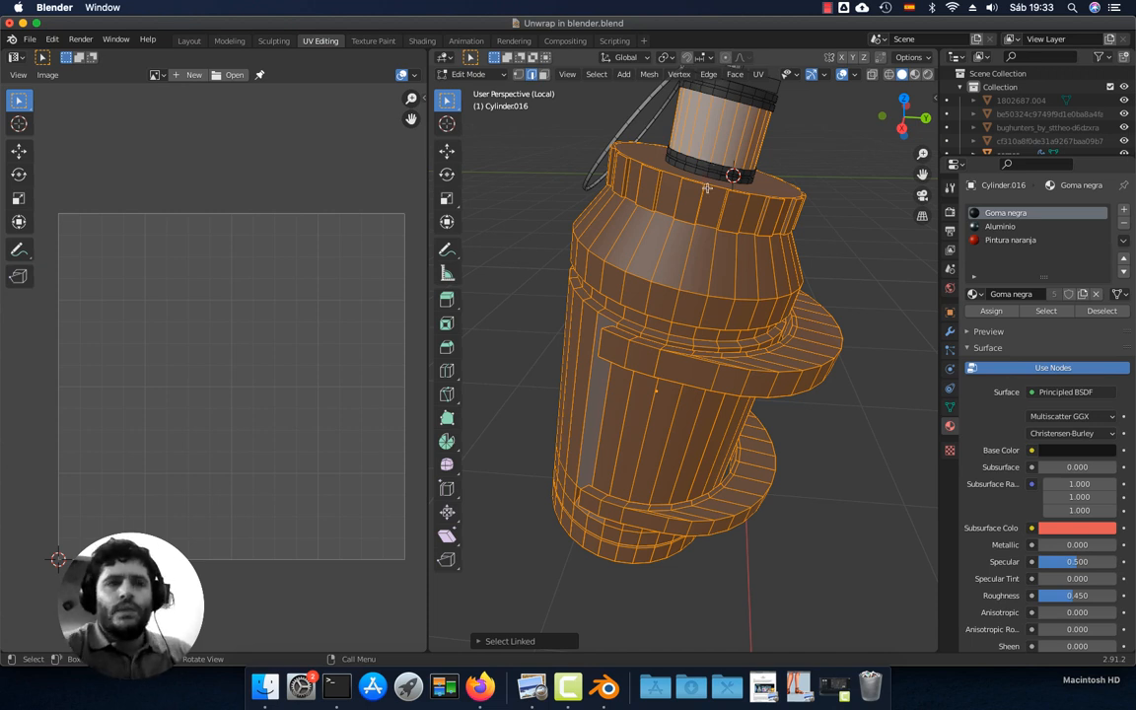
pyautogui.hotkey('alt', 'a')
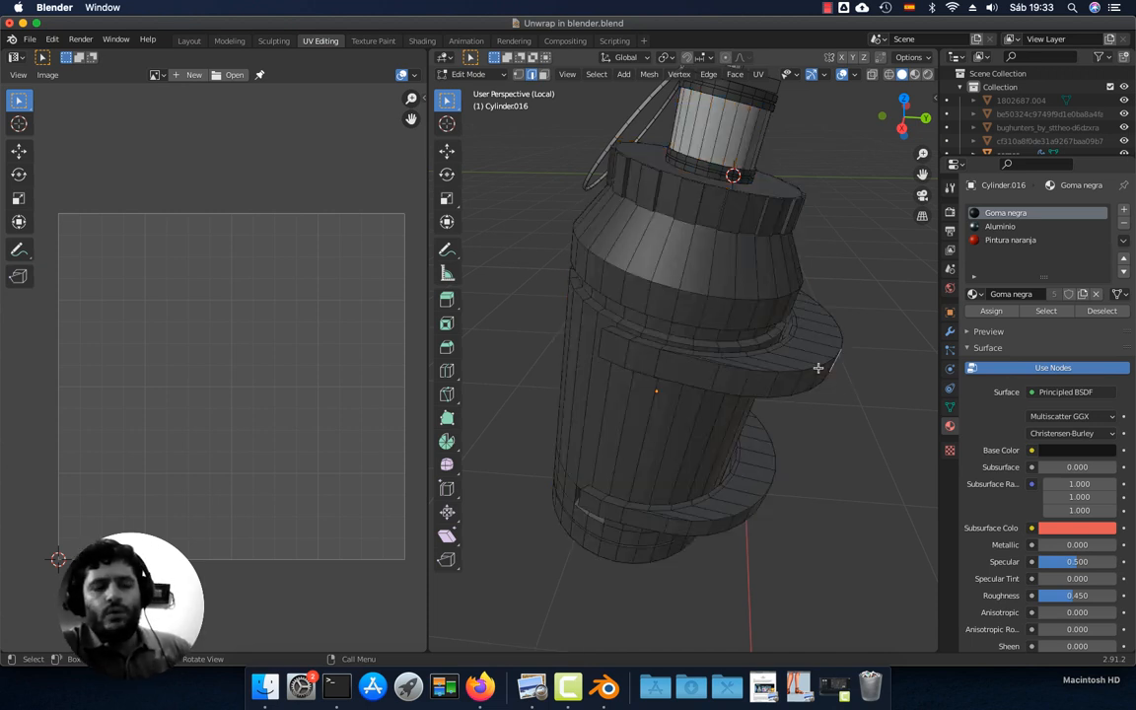
# Select the upper clamp ring as a linked piece, invert the selection and hide the rest of the canister
pyautogui.press('l')
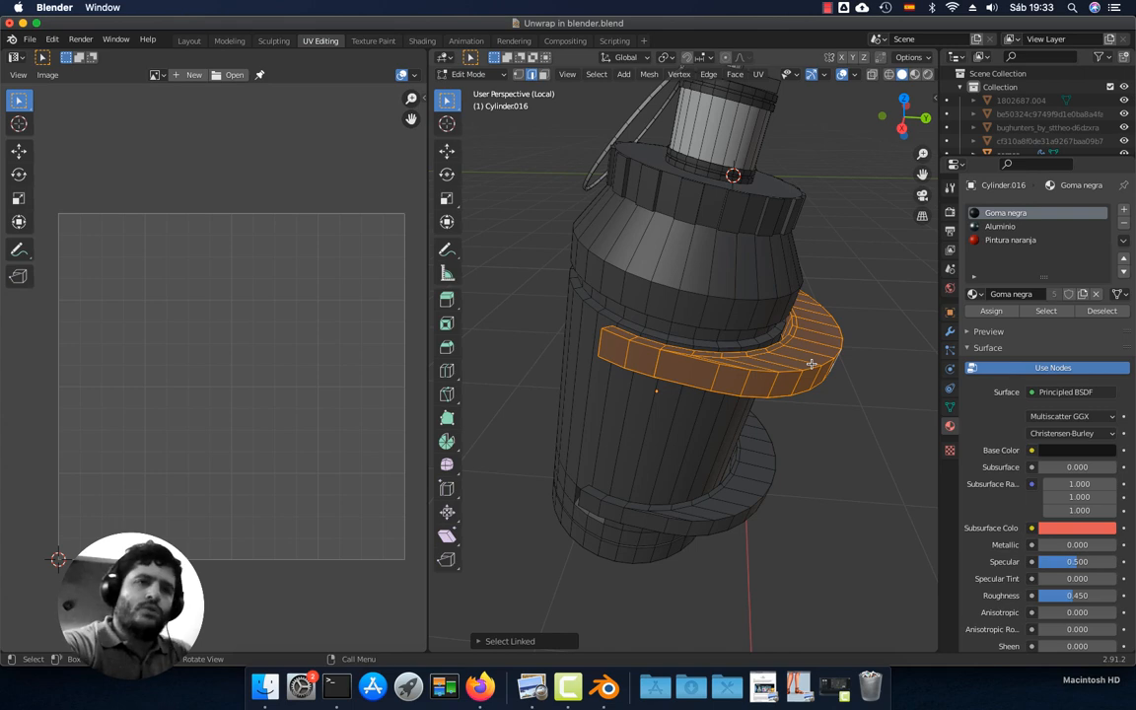
pyautogui.hotkey('ctrl', 'i')
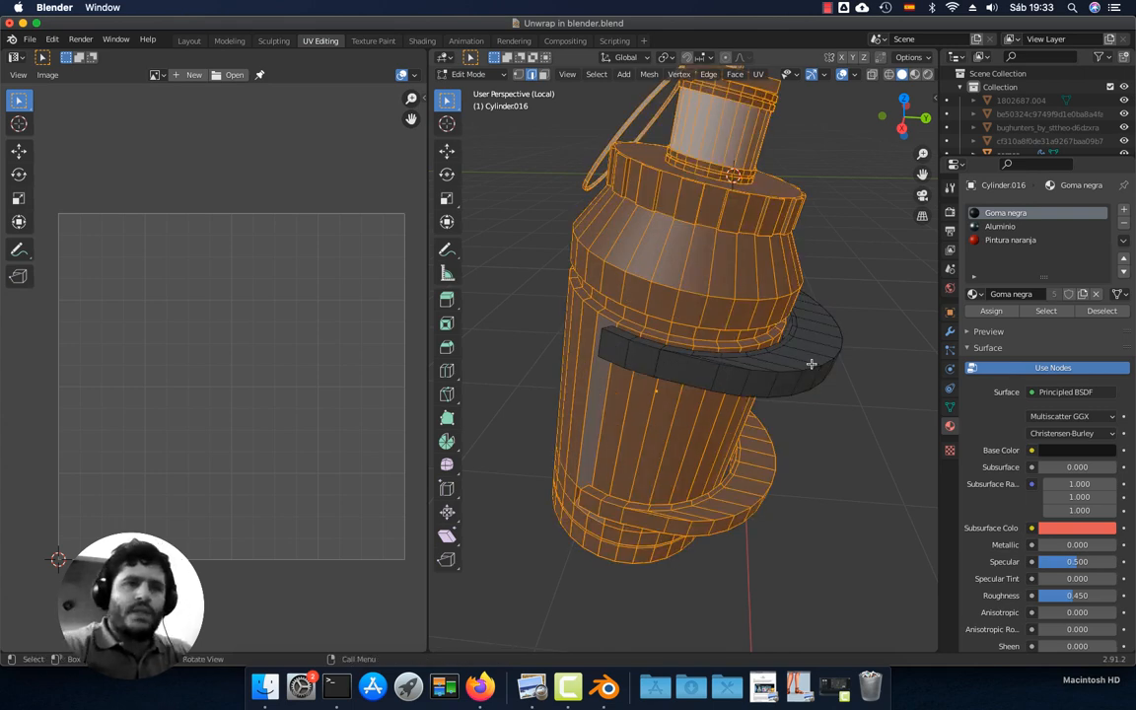
pyautogui.press('h')
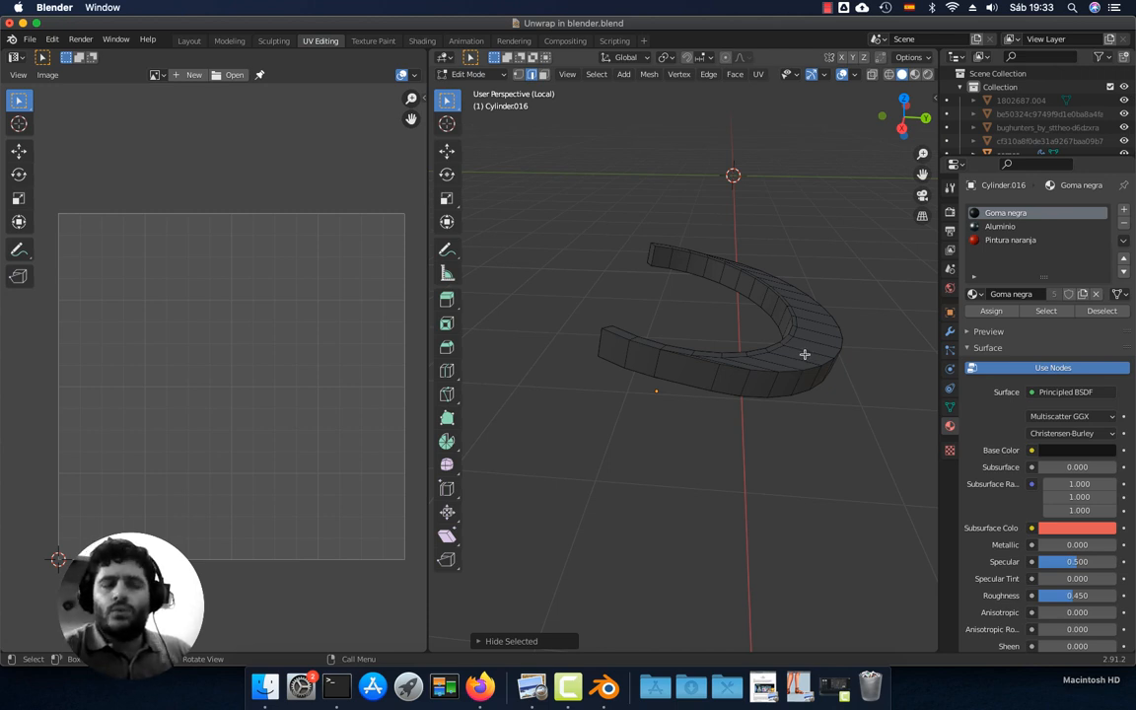
# Select the inner and outer edges outlining the clamp ring's upper face, including the short edges at its ends
pyautogui.moveTo(766, 330); pyautogui.dragTo(742, 383, button='middle')
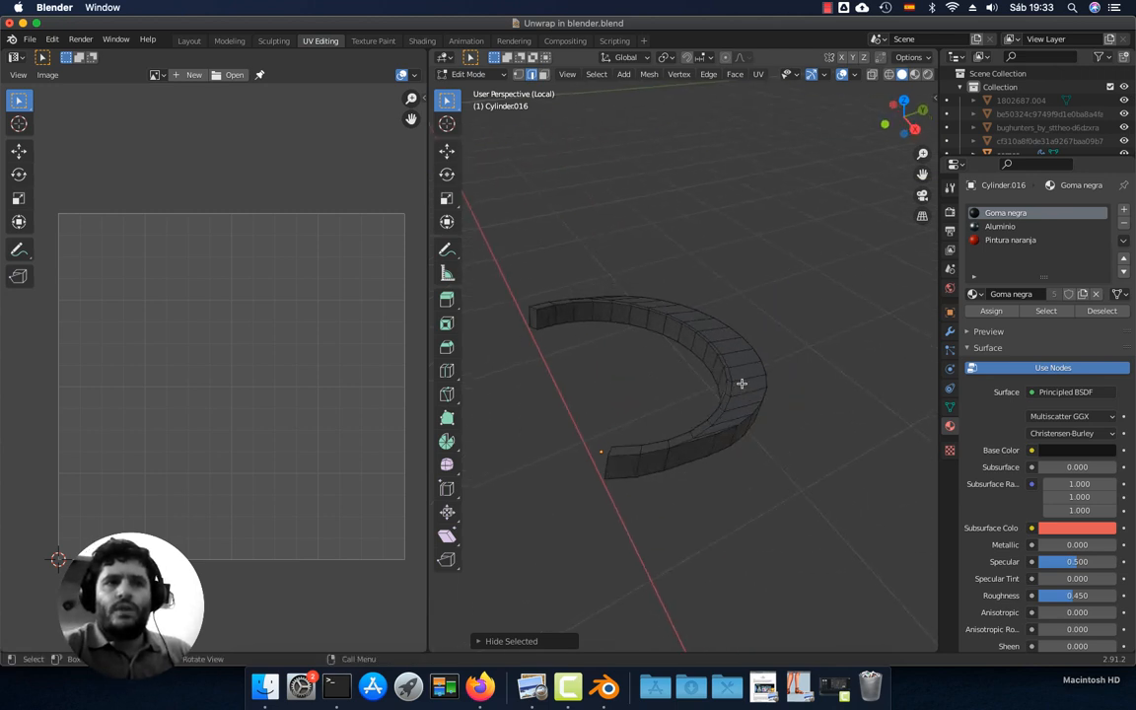
pyautogui.scroll(4, 730, 393)
pyautogui.scroll(-3, 750, 387)
pyautogui.moveTo(700, 327); pyautogui.dragTo(563, 291, button='middle')
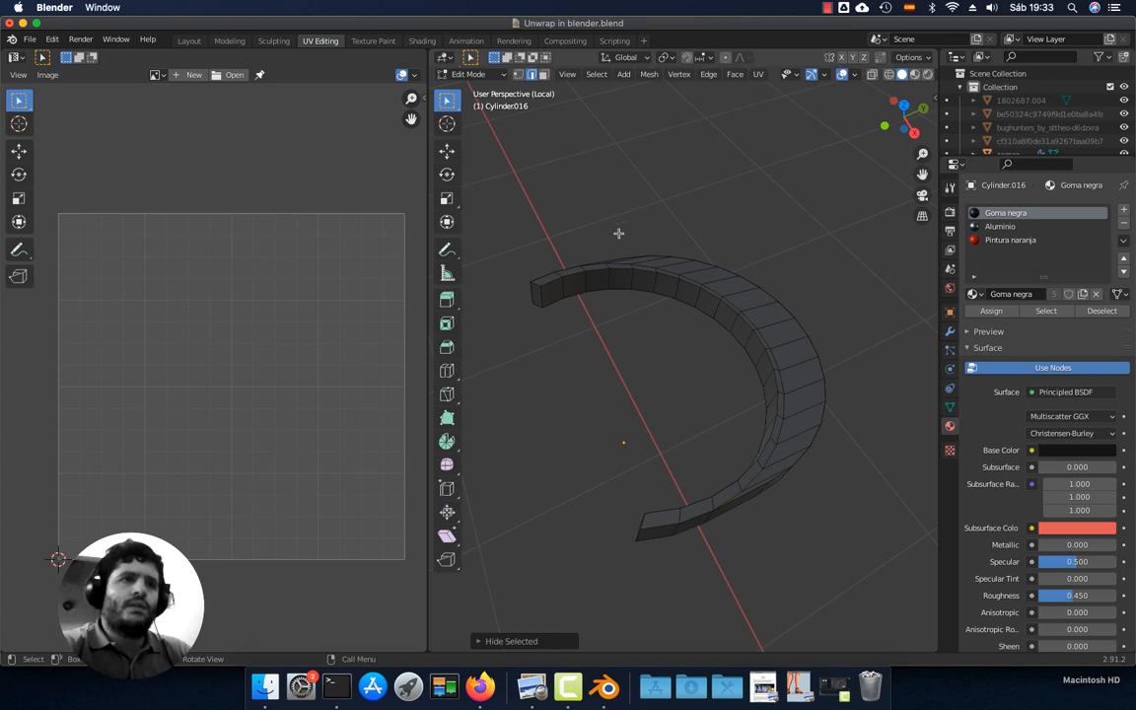
pyautogui.keyDown('alt'); pyautogui.click(639, 266); pyautogui.keyUp('alt')
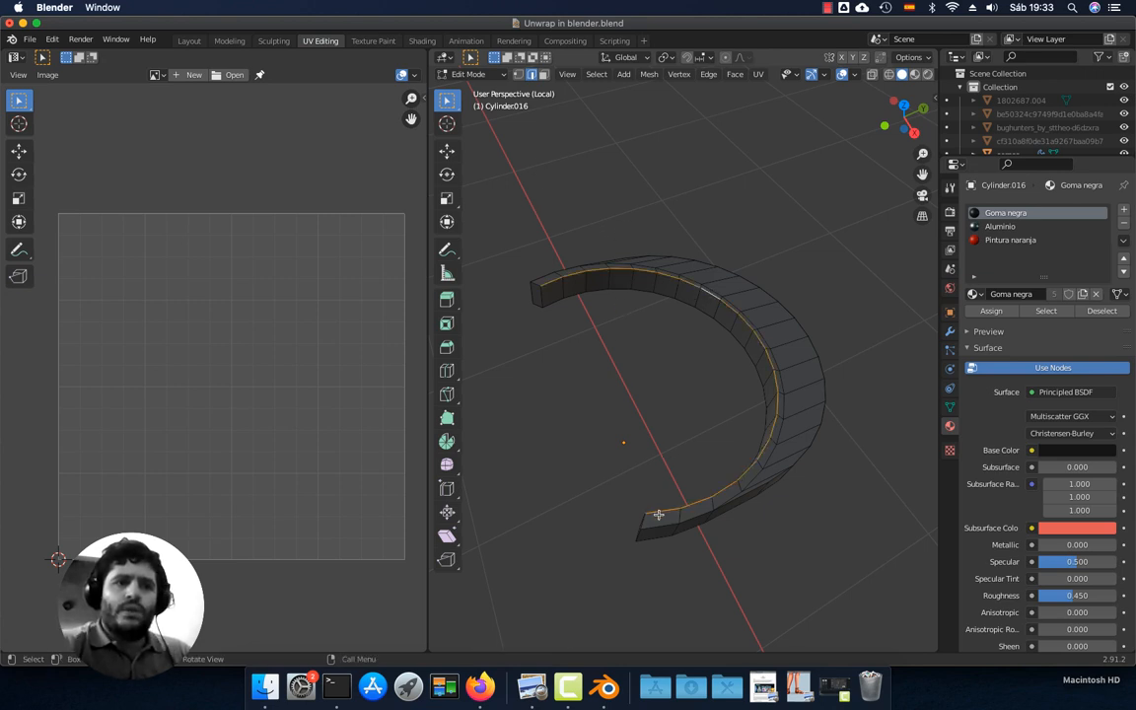
pyautogui.moveTo(657, 513); pyautogui.dragTo(788, 411, button='middle')
pyautogui.scroll(4, 788, 412)
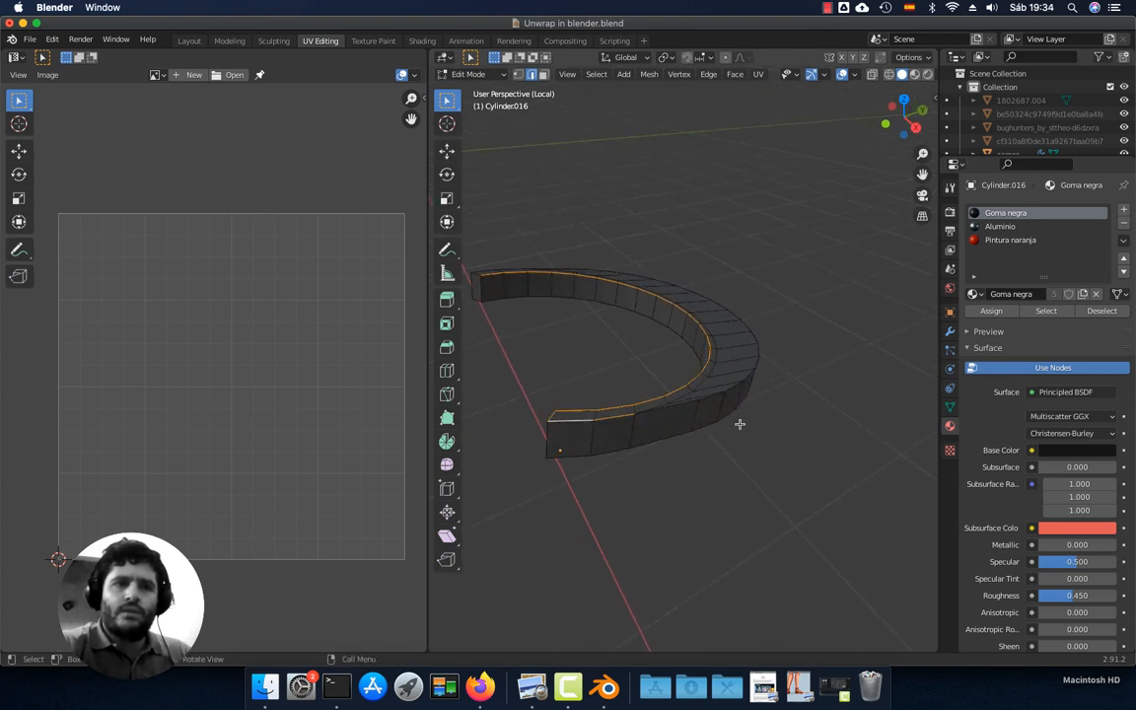
pyautogui.moveTo(684, 451); pyautogui.dragTo(603, 311, button='middle')
pyautogui.keyDown('shift'); pyautogui.click(586, 330); pyautogui.keyUp('shift')
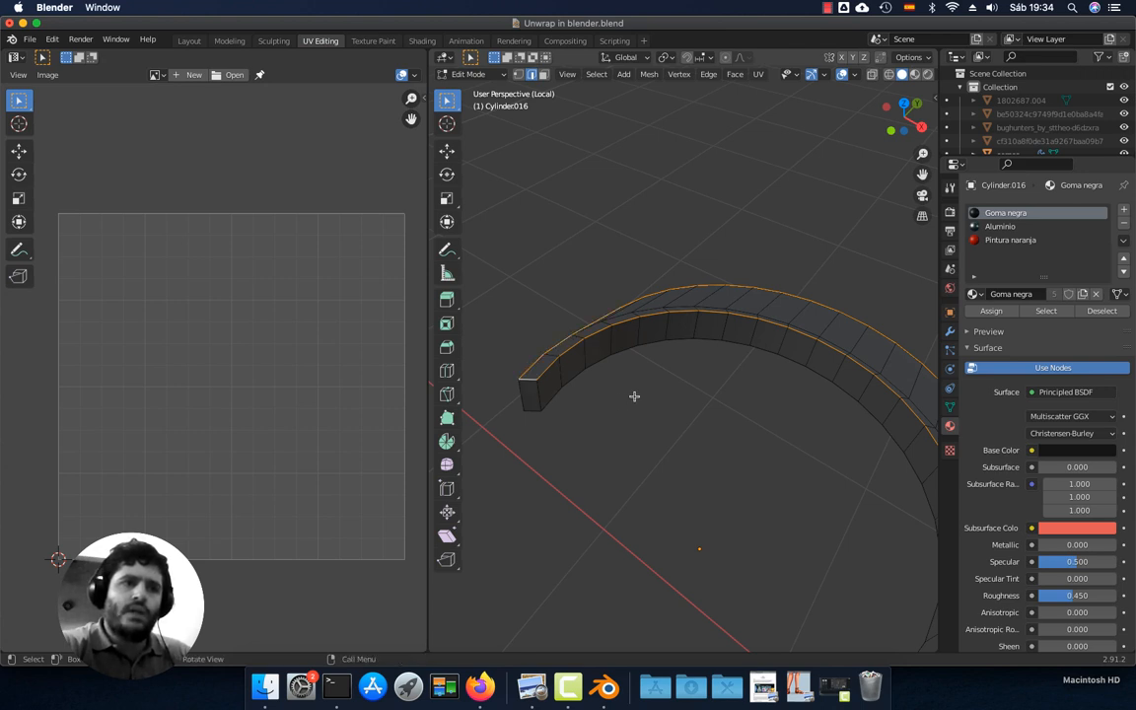
# Add the edge loops bordering the clamp ring's lower face and the short lower edge at one end to the selection
pyautogui.moveTo(634, 395); pyautogui.dragTo(710, 375, button='middle')
pyautogui.keyDown('alt'); pyautogui.keyDown('shift'); pyautogui.click(618, 293); pyautogui.keyUp('shift'); pyautogui.keyUp('alt')
pyautogui.keyDown('shift'); pyautogui.click(603, 278); pyautogui.keyUp('shift')
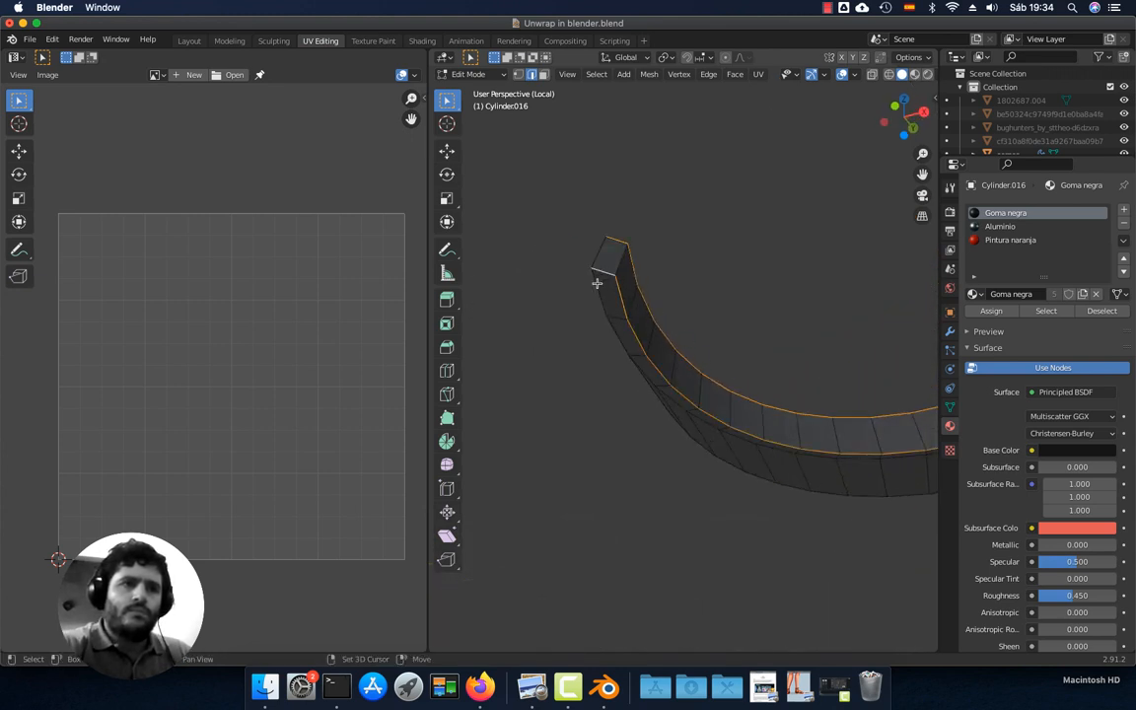
pyautogui.keyDown('shift'); pyautogui.click(598, 285); pyautogui.keyUp('shift')
pyautogui.moveTo(669, 400); pyautogui.dragTo(687, 383, button='middle')
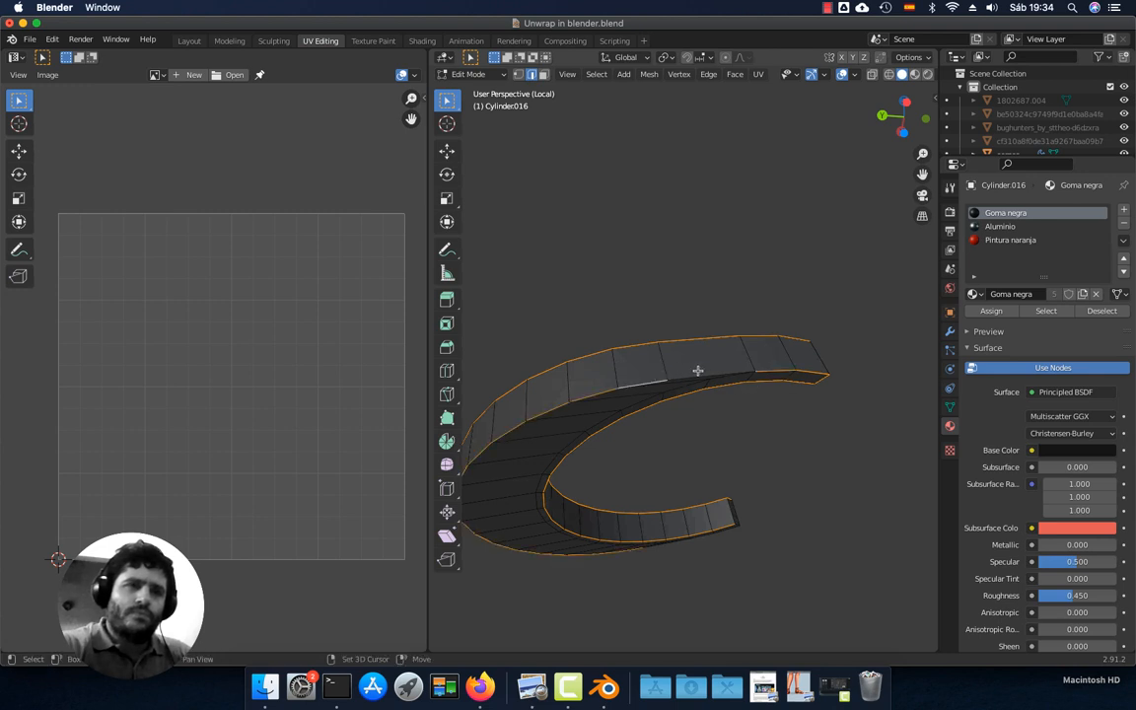
# Add the missing lower edge segments near the clamp ring's other end to the selection and check the outline all round
pyautogui.moveTo(785, 429); pyautogui.dragTo(691, 393, button='middle')
pyautogui.keyDown('shift'); pyautogui.moveTo(591, 325); pyautogui.dragTo(715, 418, button='middle'); pyautogui.keyUp('shift')
pyautogui.scroll(2, 712, 409)
pyautogui.keyDown('shift'); pyautogui.click(685, 335); pyautogui.keyUp('shift')
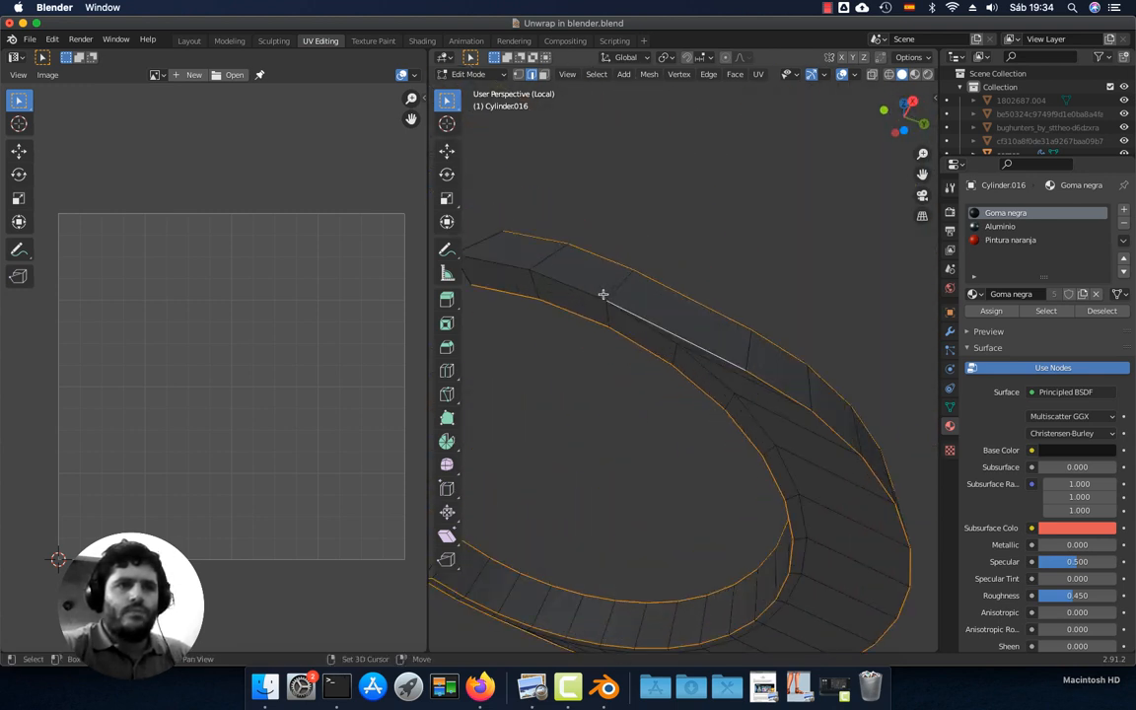
pyautogui.keyDown('shift'); pyautogui.click(574, 283); pyautogui.keyUp('shift')
pyautogui.scroll(-2, 508, 259)
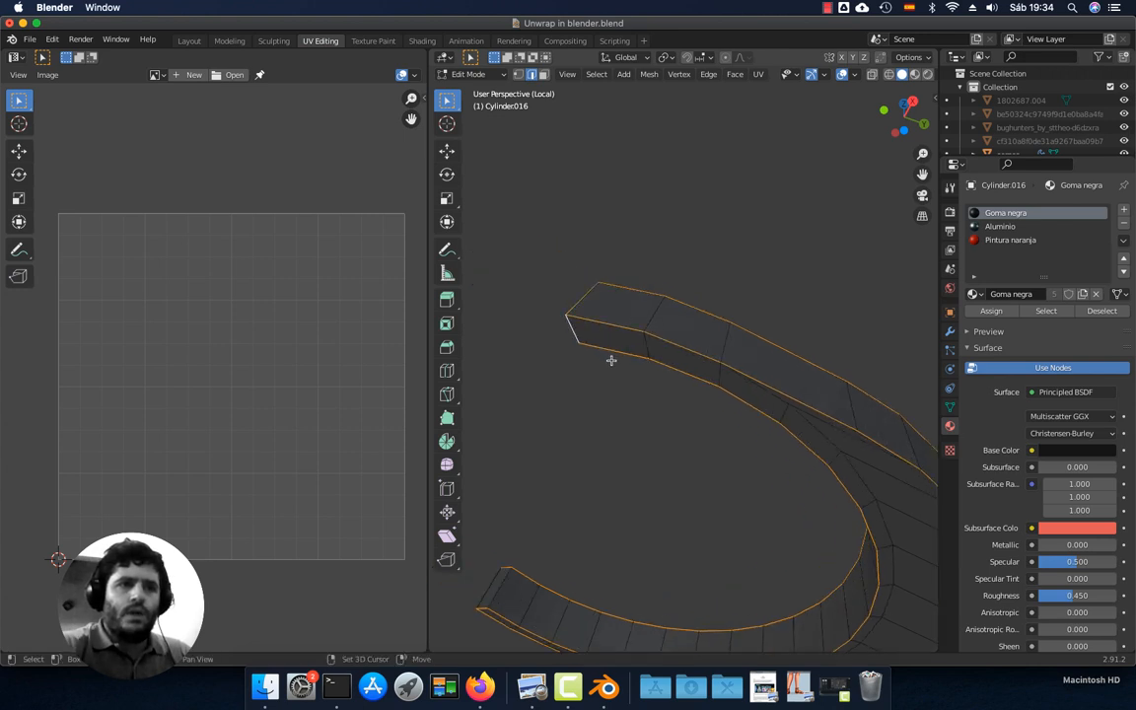
pyautogui.moveTo(550, 326); pyautogui.dragTo(704, 445, button='middle')
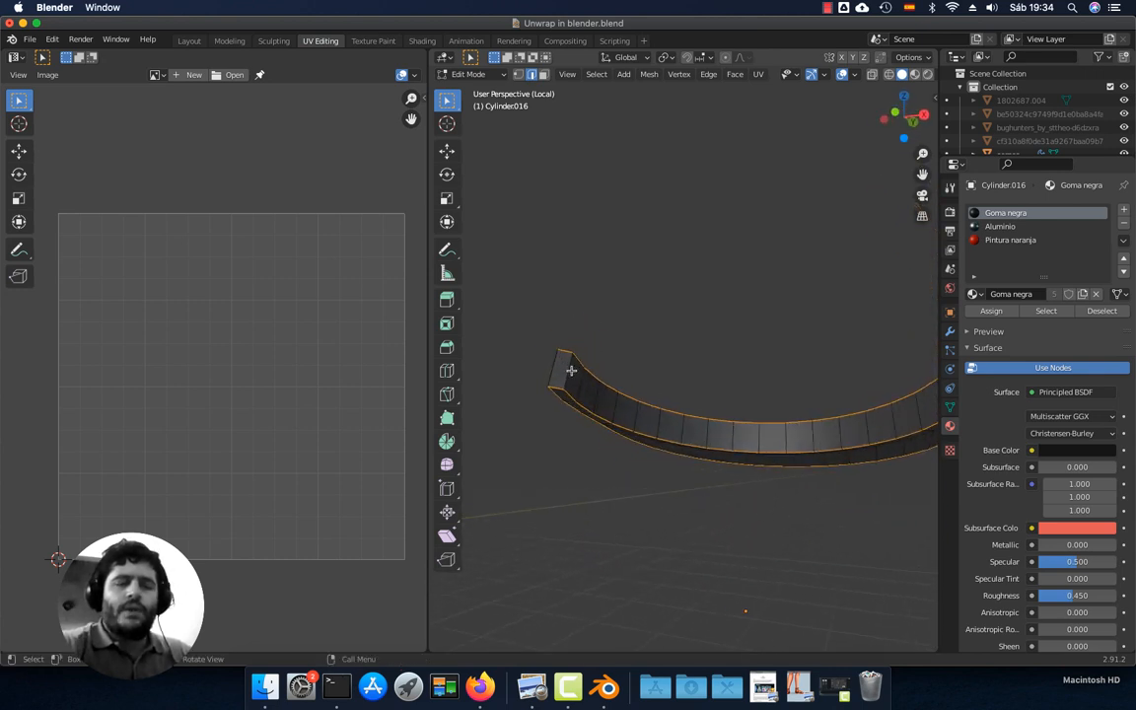
pyautogui.scroll(2, 571, 370)
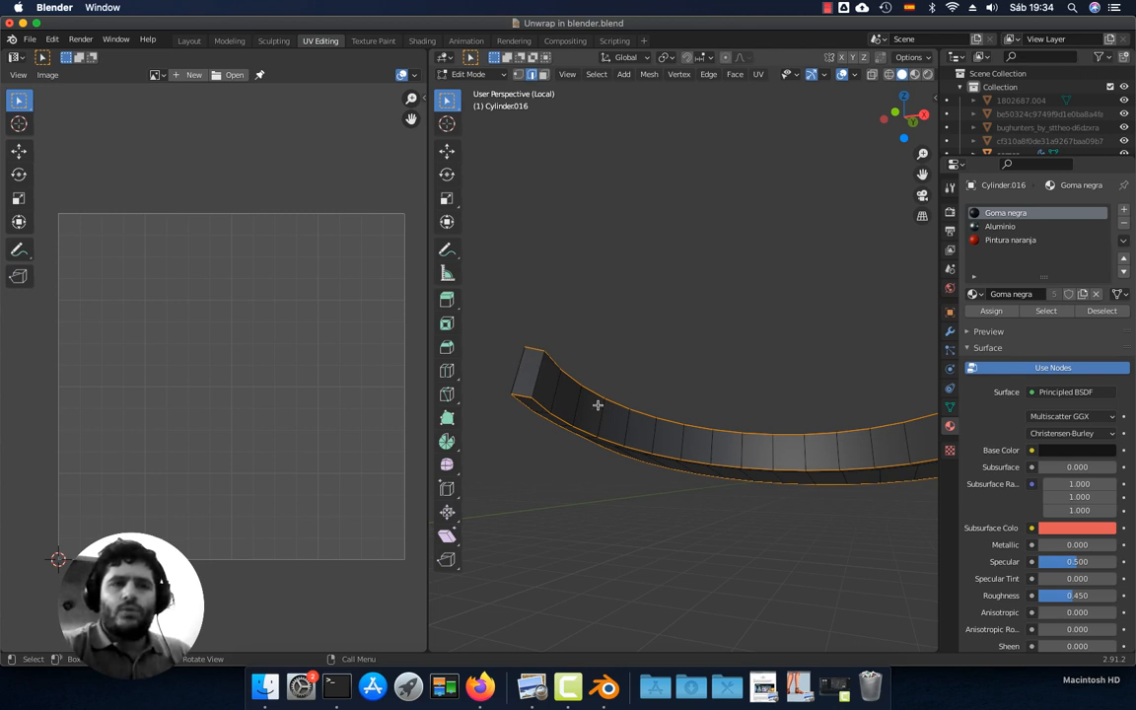
pyautogui.moveTo(538, 365); pyautogui.dragTo(736, 387, button='middle')
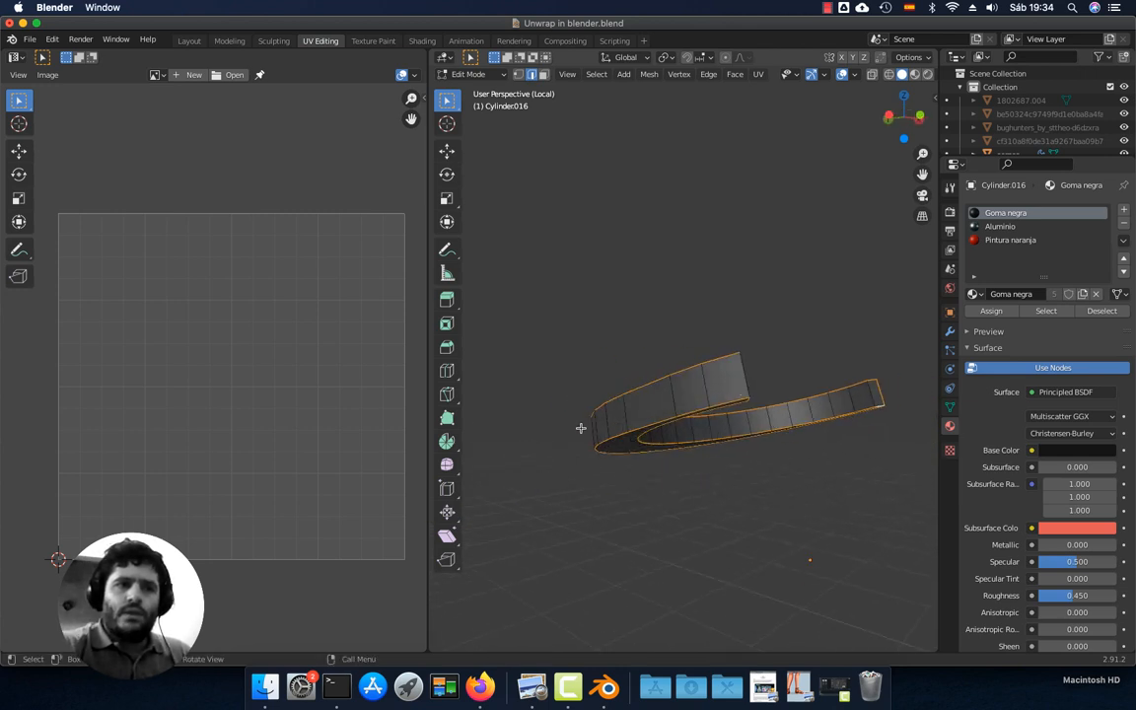
# Check the selected outline at the clamp ring's ends and mark the selected edges as seams
pyautogui.moveTo(660, 400); pyautogui.dragTo(703, 397, button='middle')
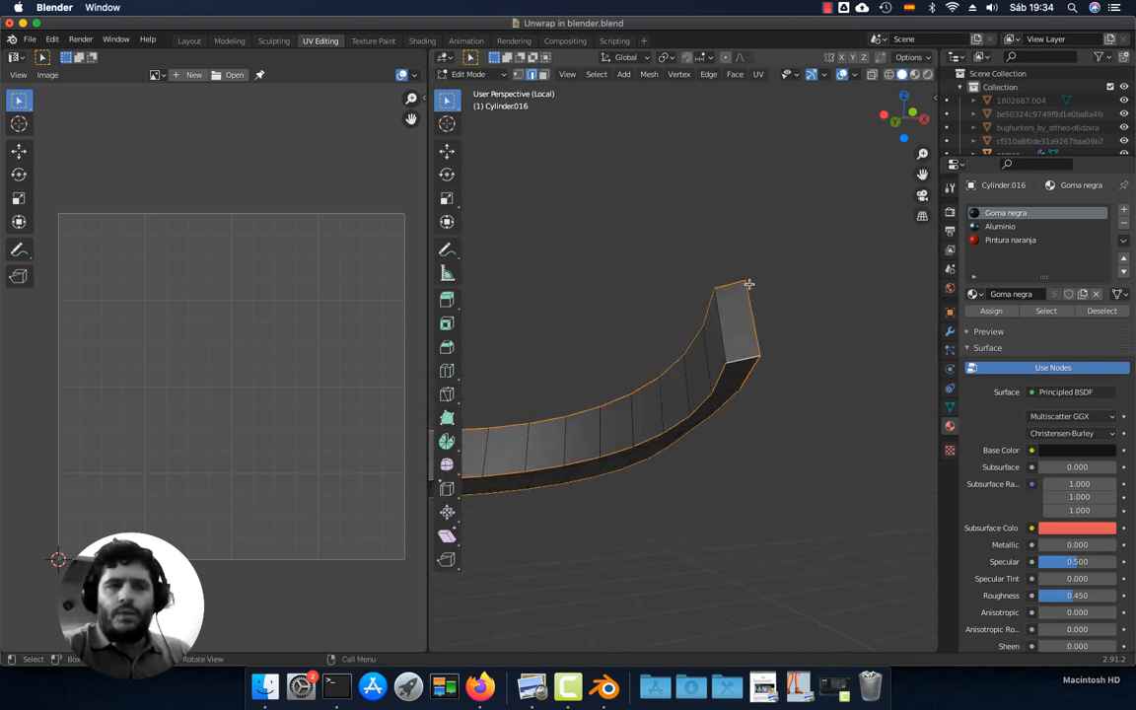
pyautogui.moveTo(753, 349); pyautogui.dragTo(671, 355, button='middle')
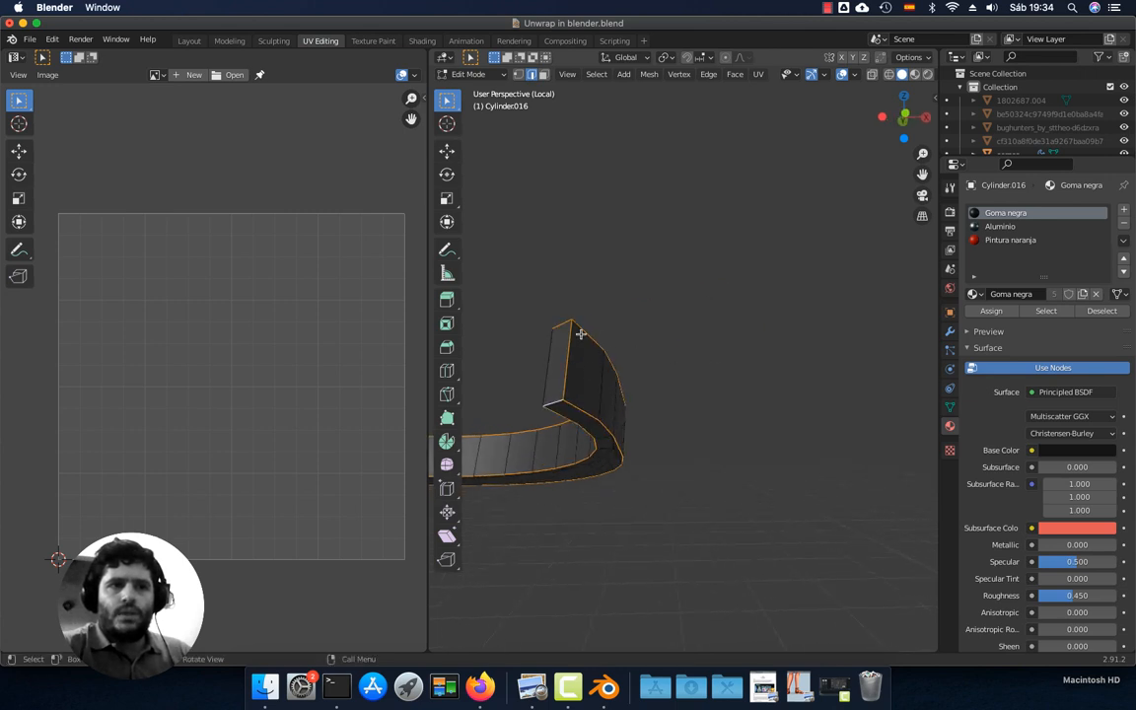
pyautogui.moveTo(581, 333); pyautogui.dragTo(728, 376, button='middle')
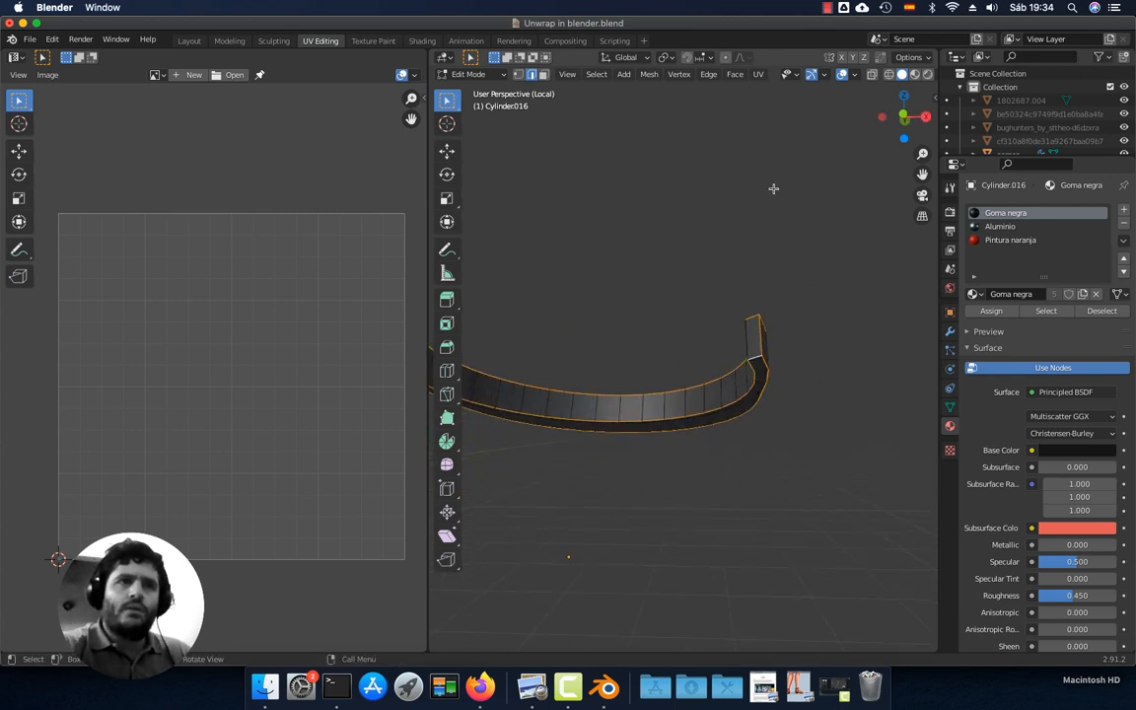
pyautogui.click(758, 78)
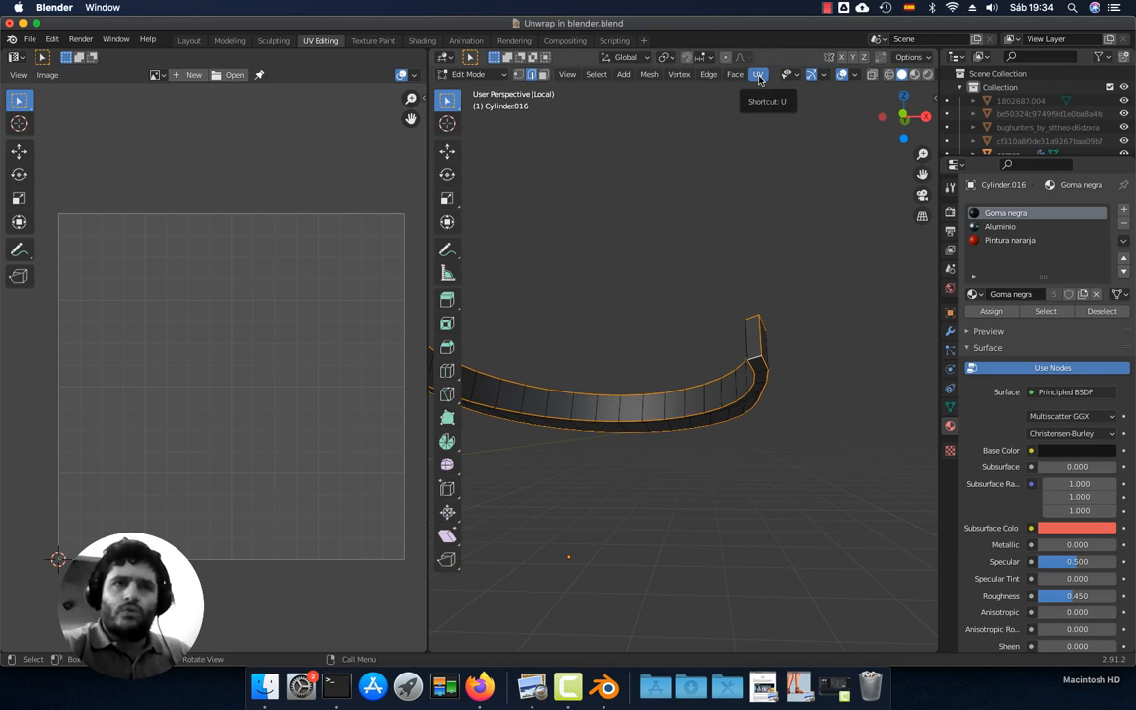
pyautogui.click(758, 78)
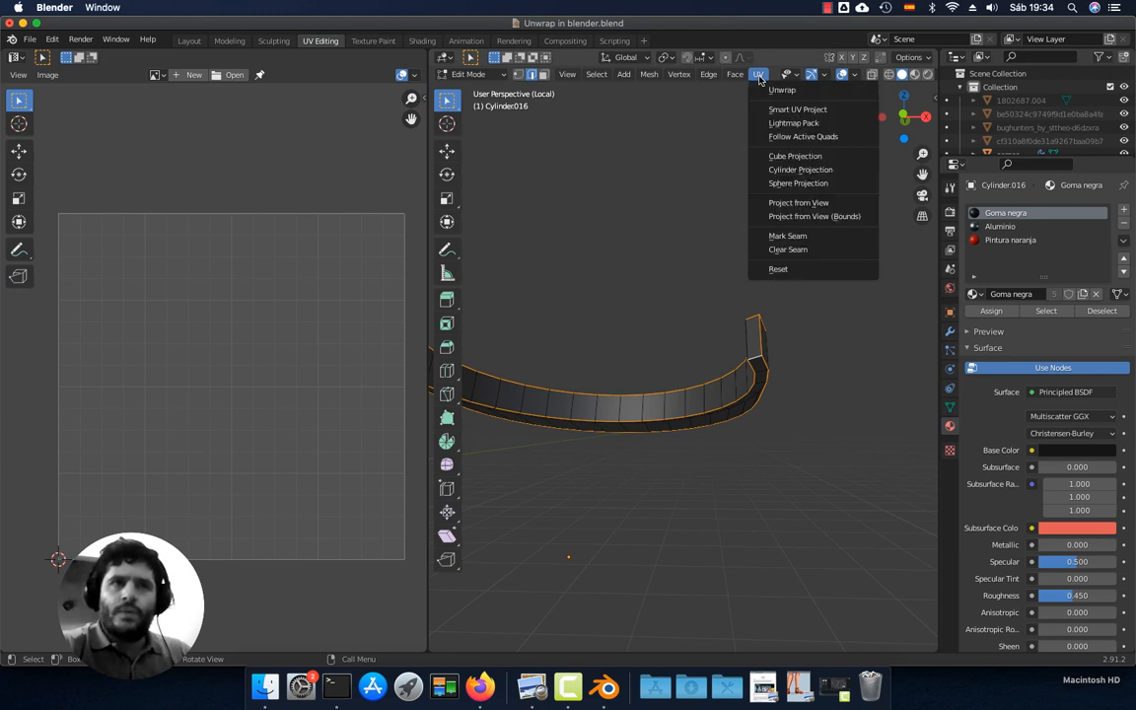
pyautogui.click(798, 237)
pyautogui.moveTo(841, 283); pyautogui.dragTo(722, 317, button='middle')
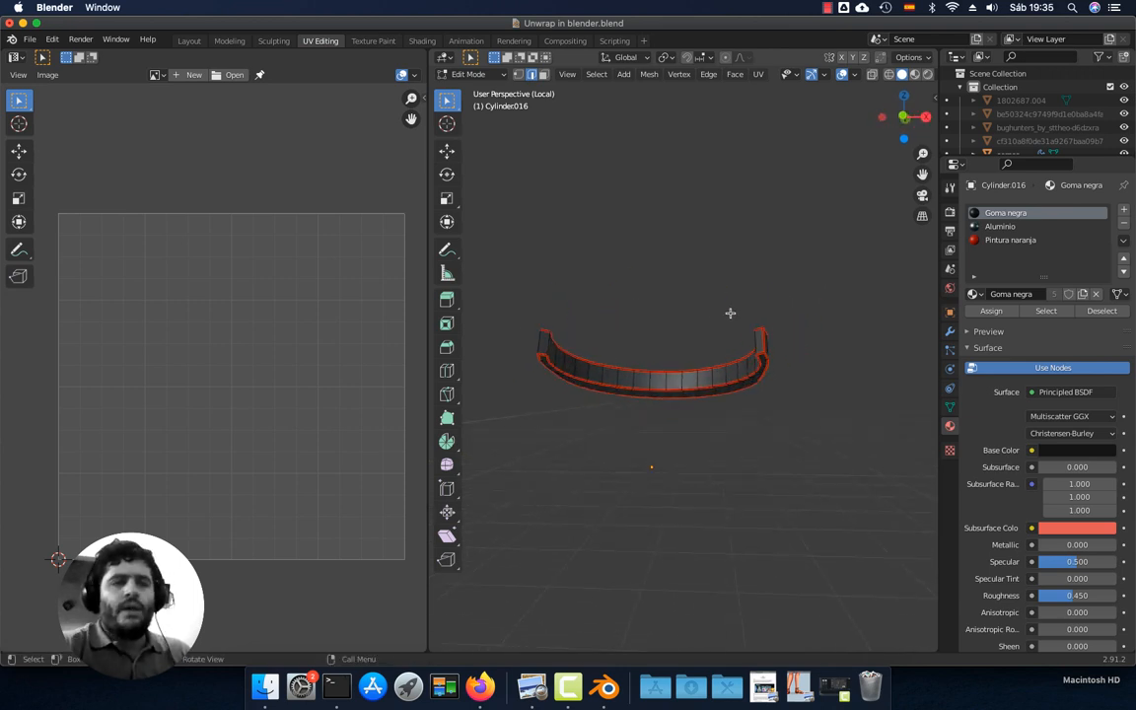
# Select the whole clamp ring and unwrap it along its seams
pyautogui.press('a')
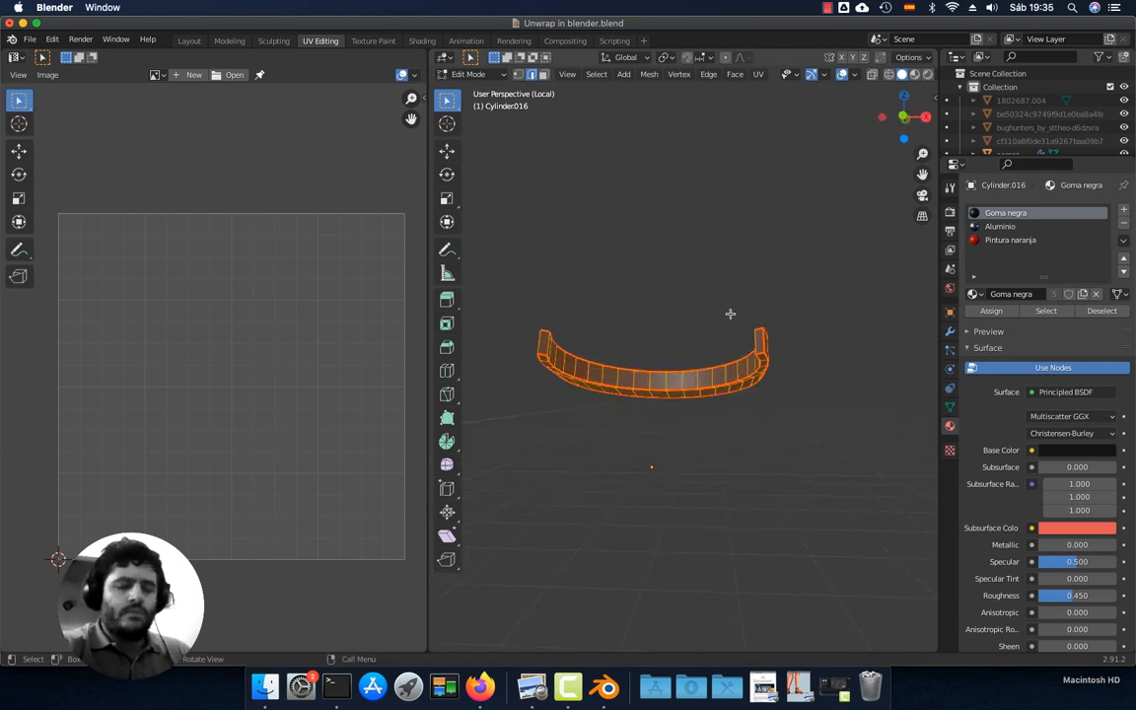
pyautogui.press('u')
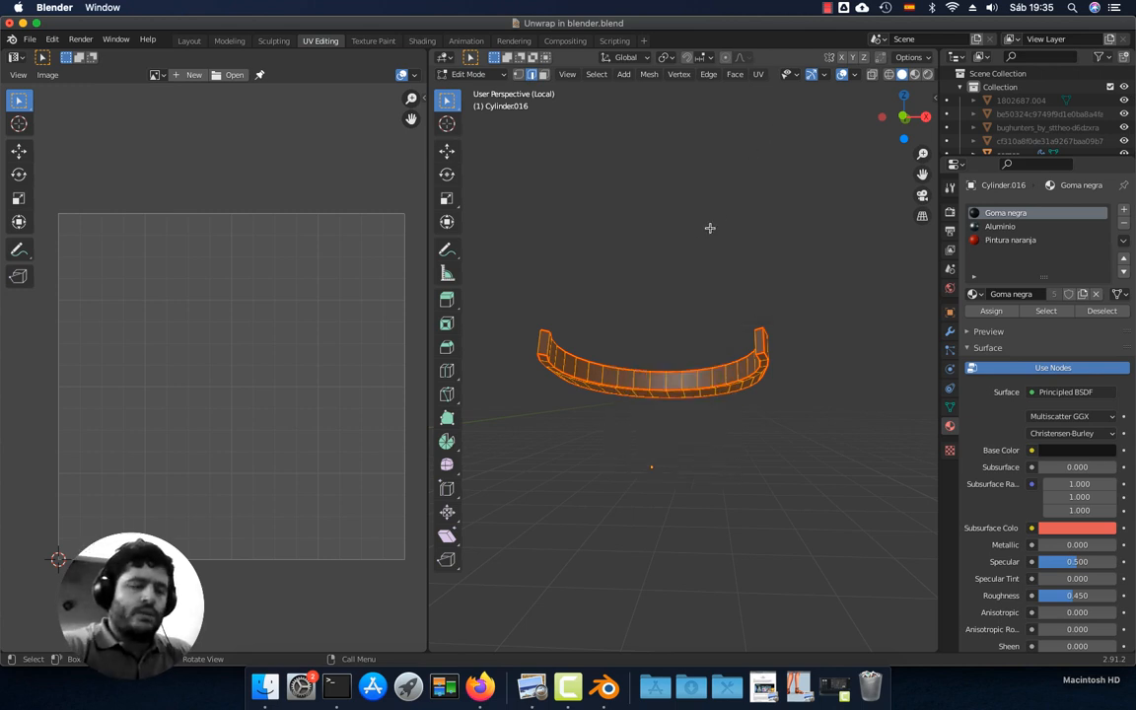
pyautogui.click(758, 76)
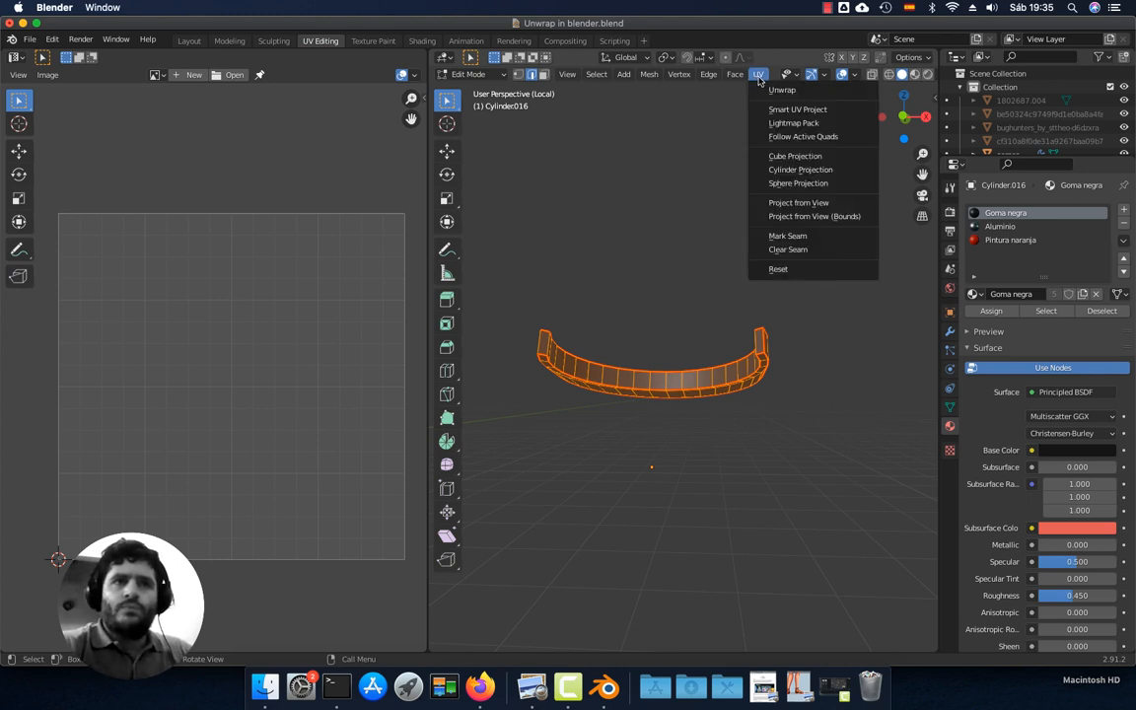
pyautogui.click(759, 76)
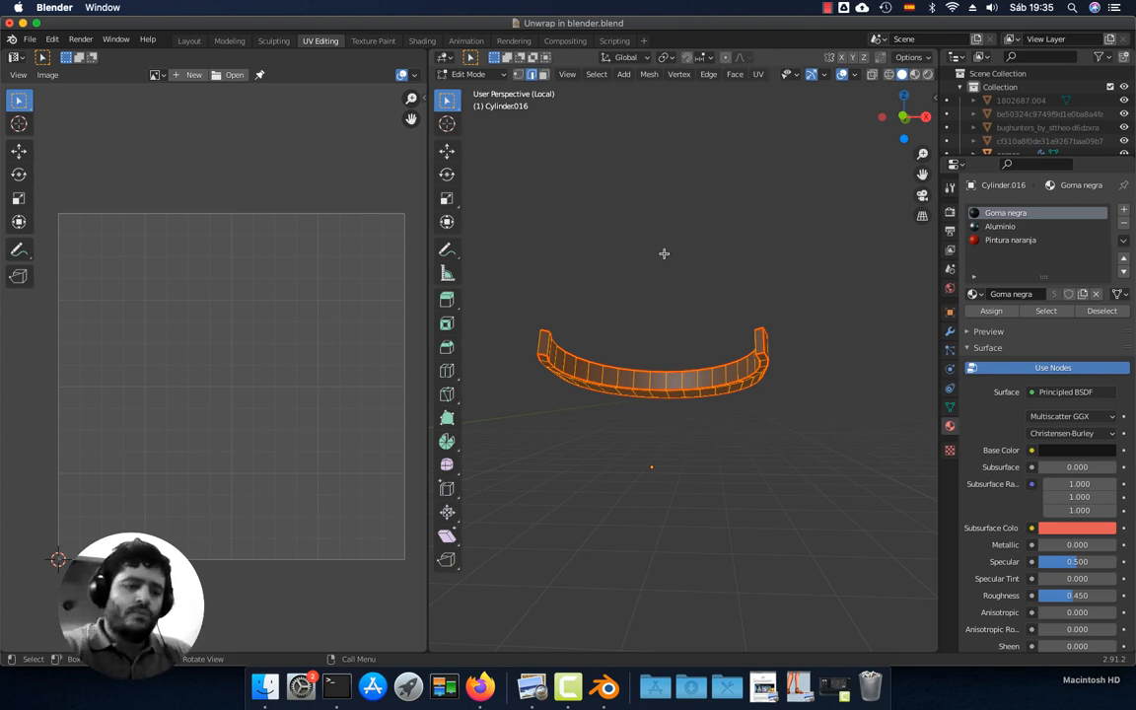
pyautogui.press('u')
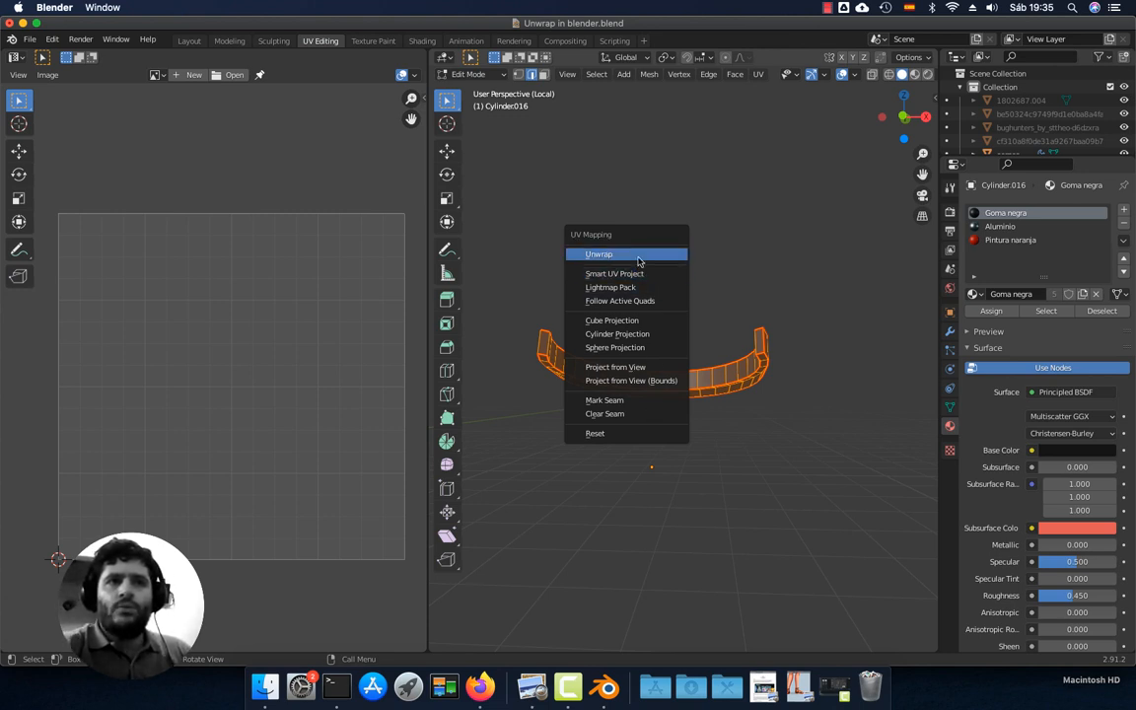
pyautogui.click(757, 74)
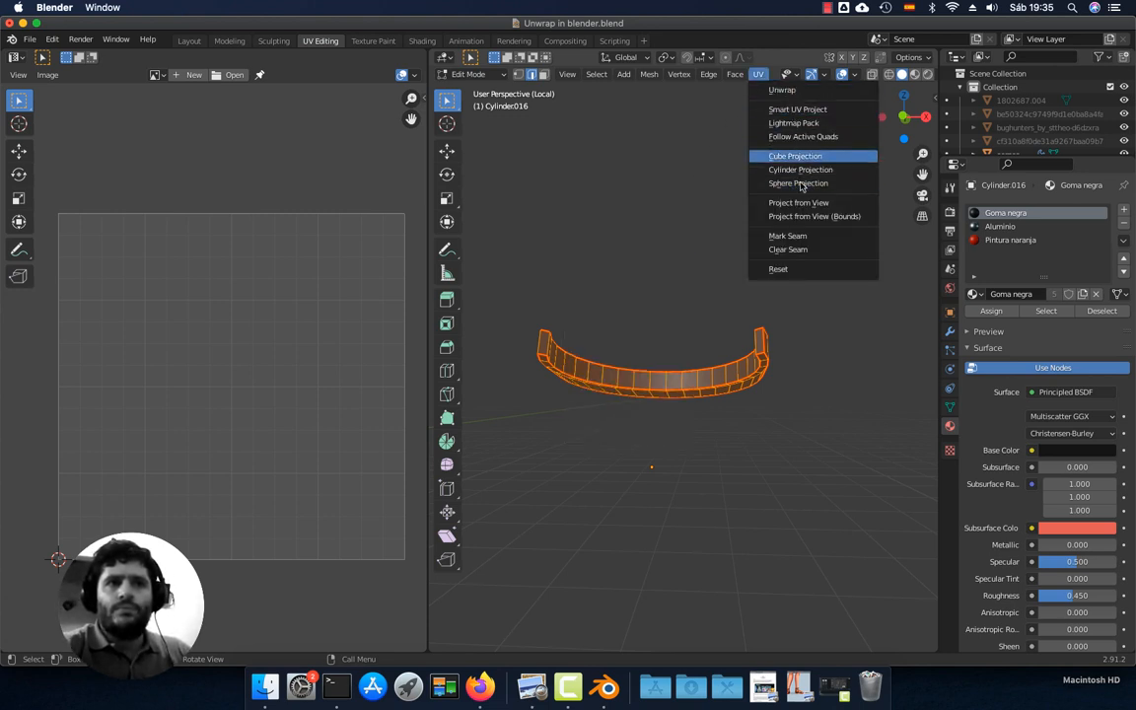
pyautogui.press('u')
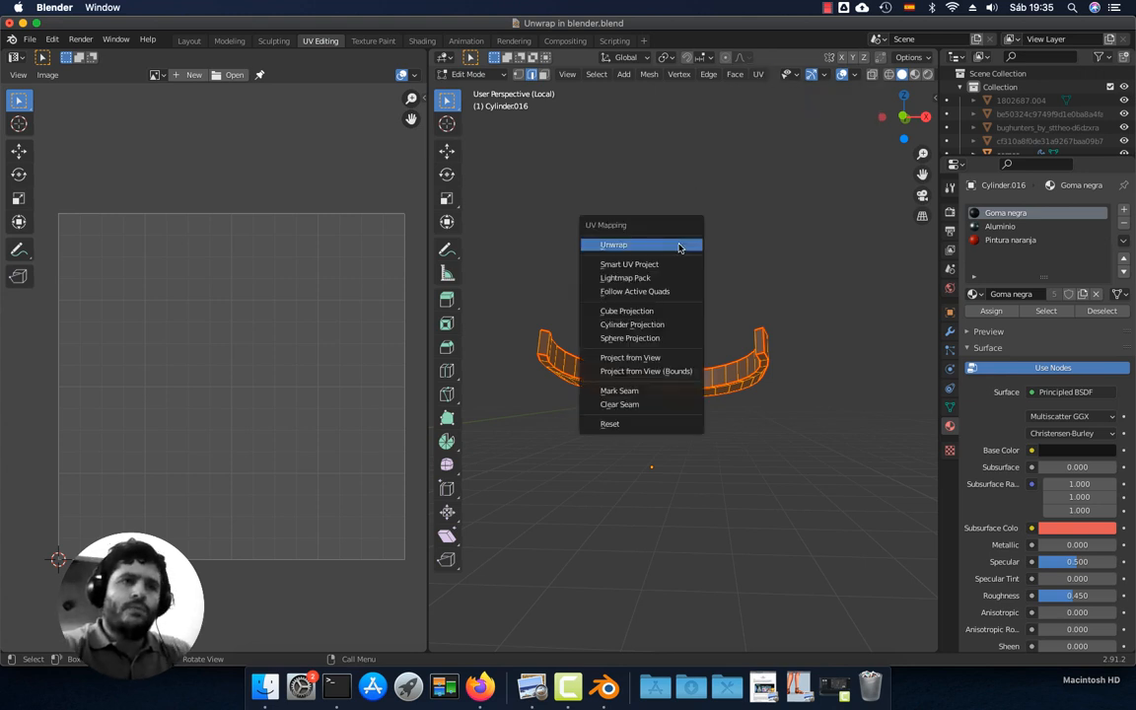
pyautogui.click(679, 246)
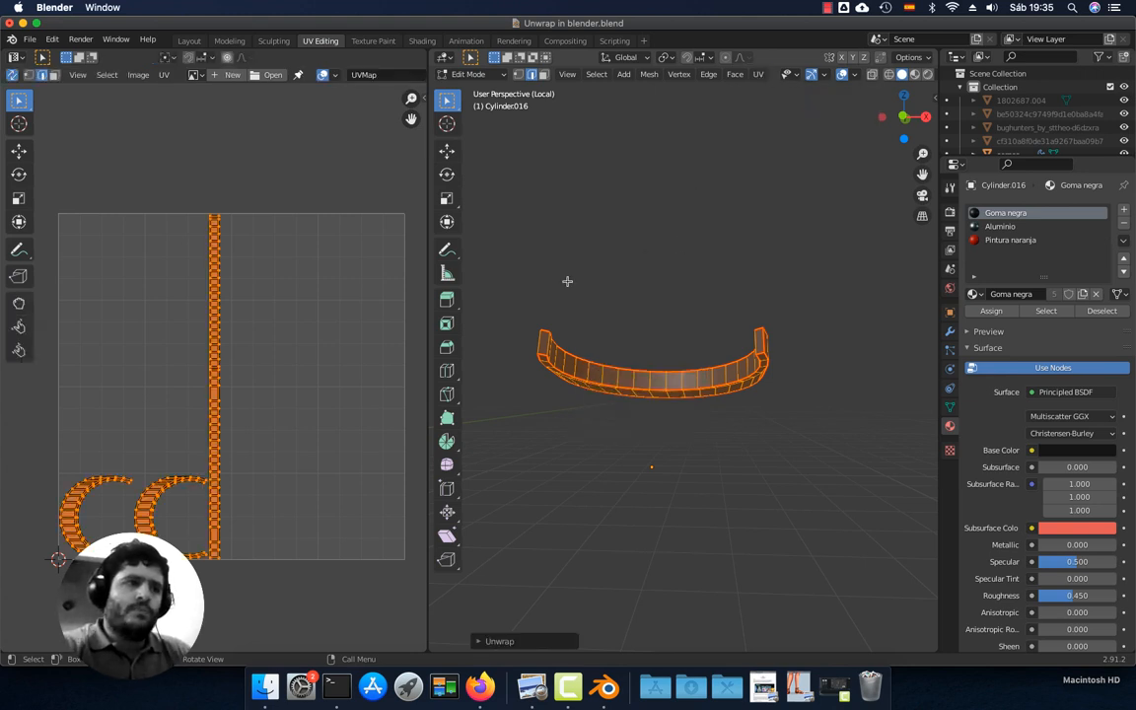
# Examine the clamp ring's UV islands and compare them with the ring's faces from several sides
pyautogui.scroll(4, 264, 407)
pyautogui.scroll(4, 266, 419)
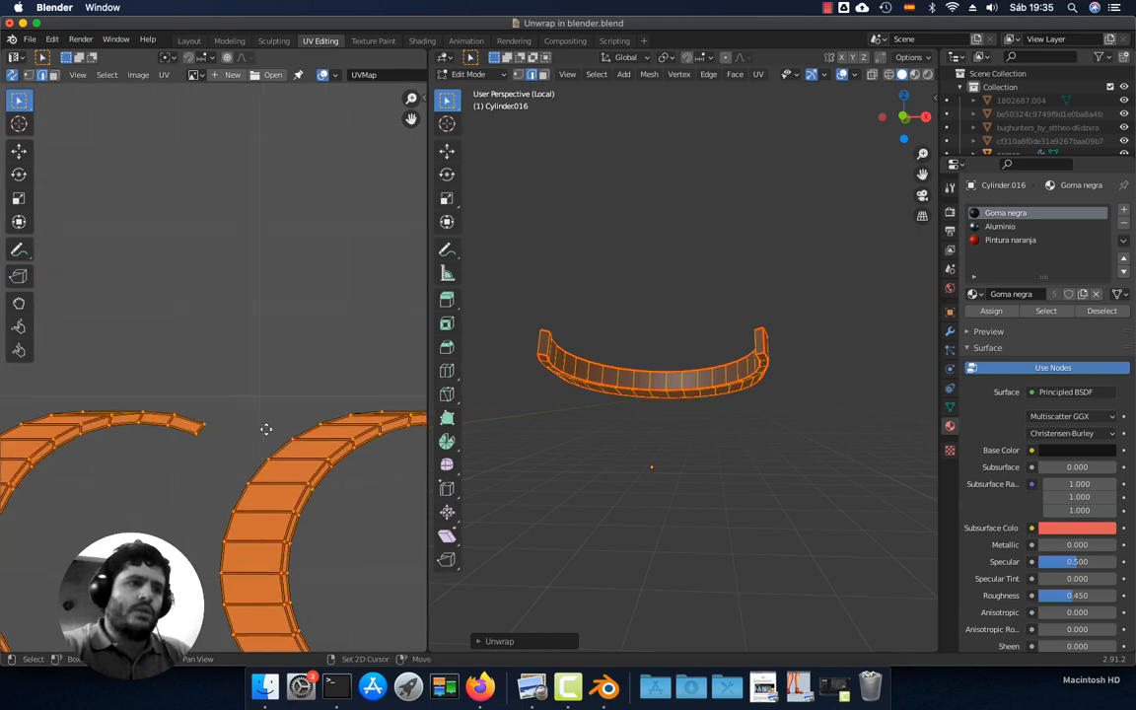
pyautogui.scroll(-7, 256, 422)
pyautogui.keyDown('shift'); pyautogui.moveTo(251, 427); pyautogui.dragTo(264, 437, button='middle'); pyautogui.keyUp('shift')
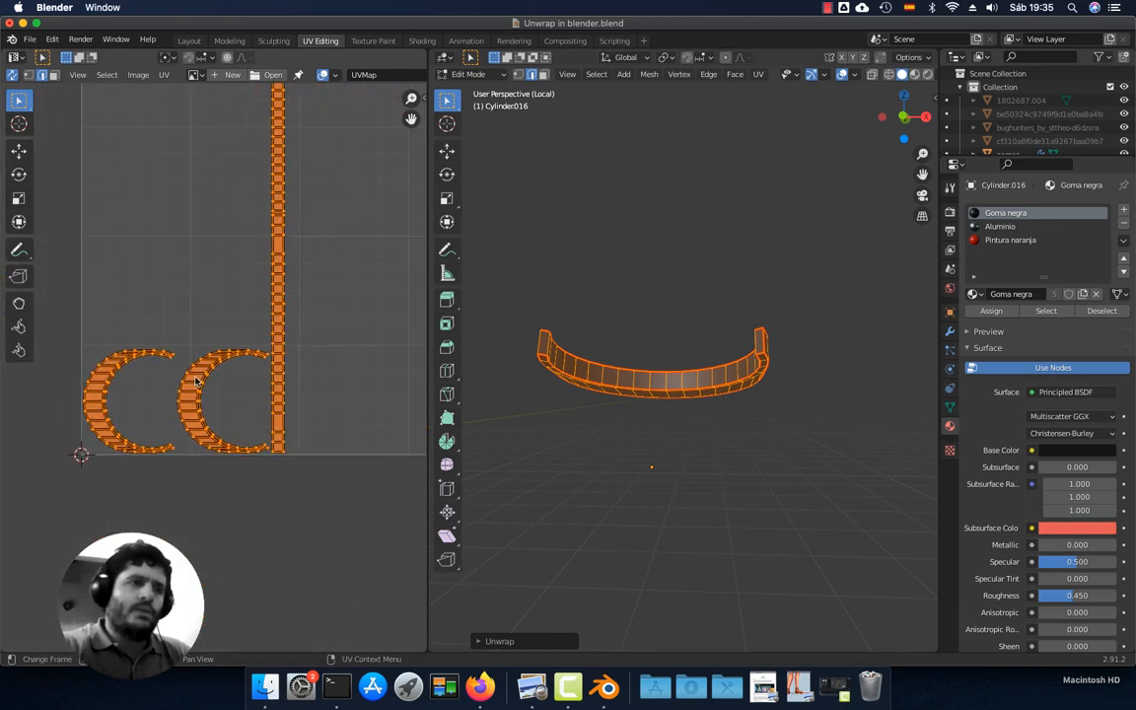
pyautogui.keyDown('shift'); pyautogui.moveTo(270, 296); pyautogui.dragTo(276, 406, button='middle'); pyautogui.keyUp('shift')
pyautogui.scroll(-2, 271, 332)
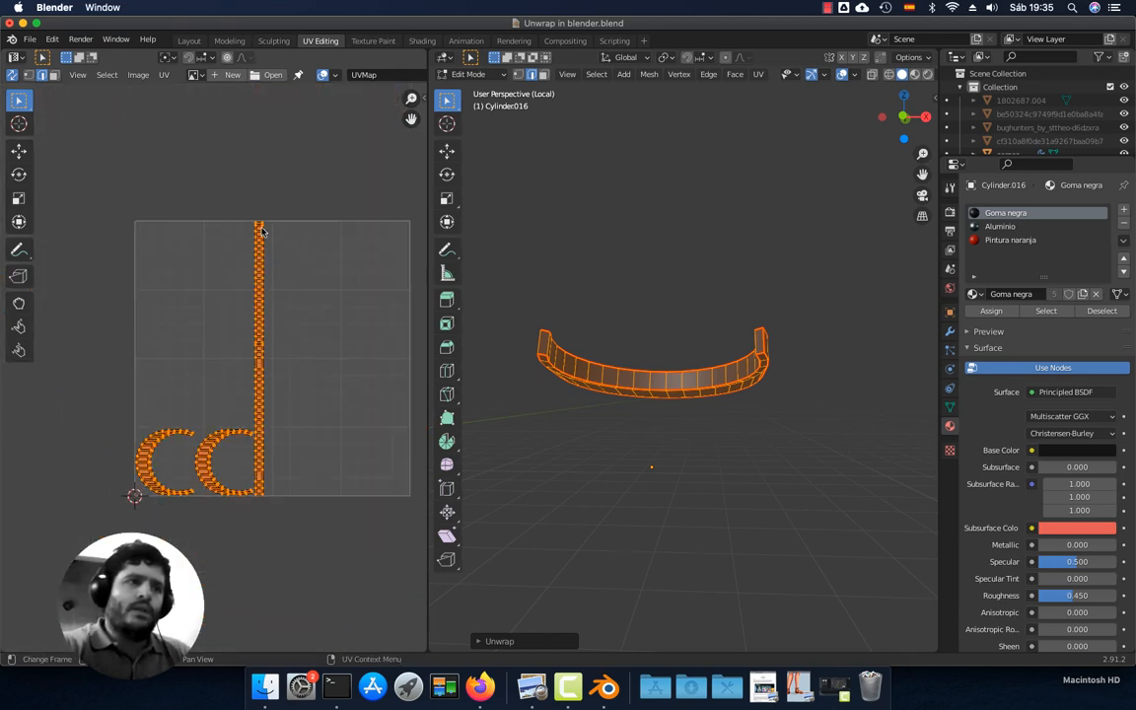
pyautogui.moveTo(642, 372); pyautogui.dragTo(710, 388, button='middle')
pyautogui.scroll(2, 803, 361)
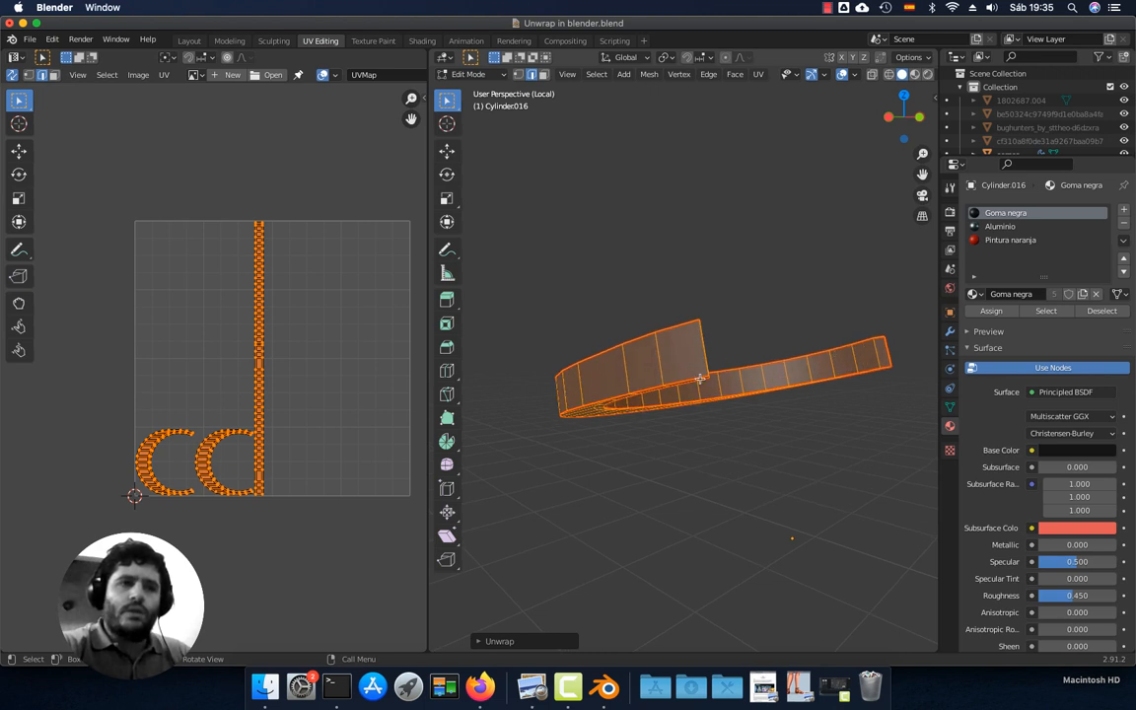
pyautogui.moveTo(730, 336); pyautogui.dragTo(668, 381, button='middle')
pyautogui.scroll(2, 663, 381)
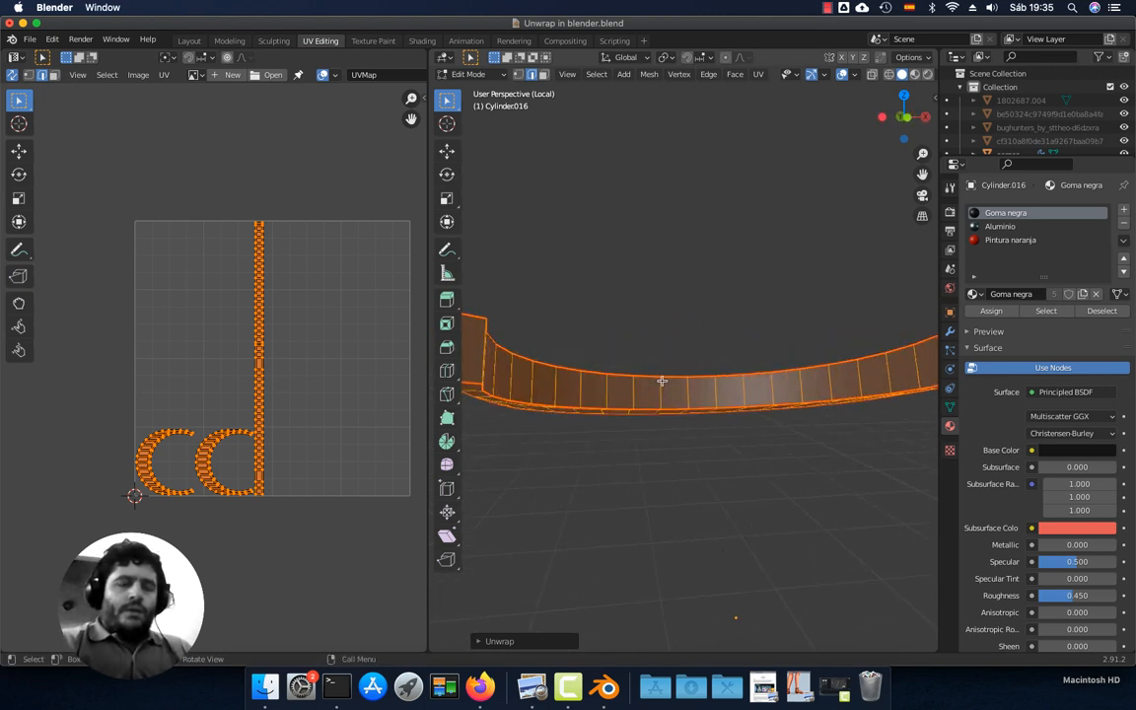
pyautogui.scroll(-2, 662, 381)
pyautogui.scroll(-2, 717, 385)
pyautogui.moveTo(733, 395); pyautogui.dragTo(644, 414, button='middle')
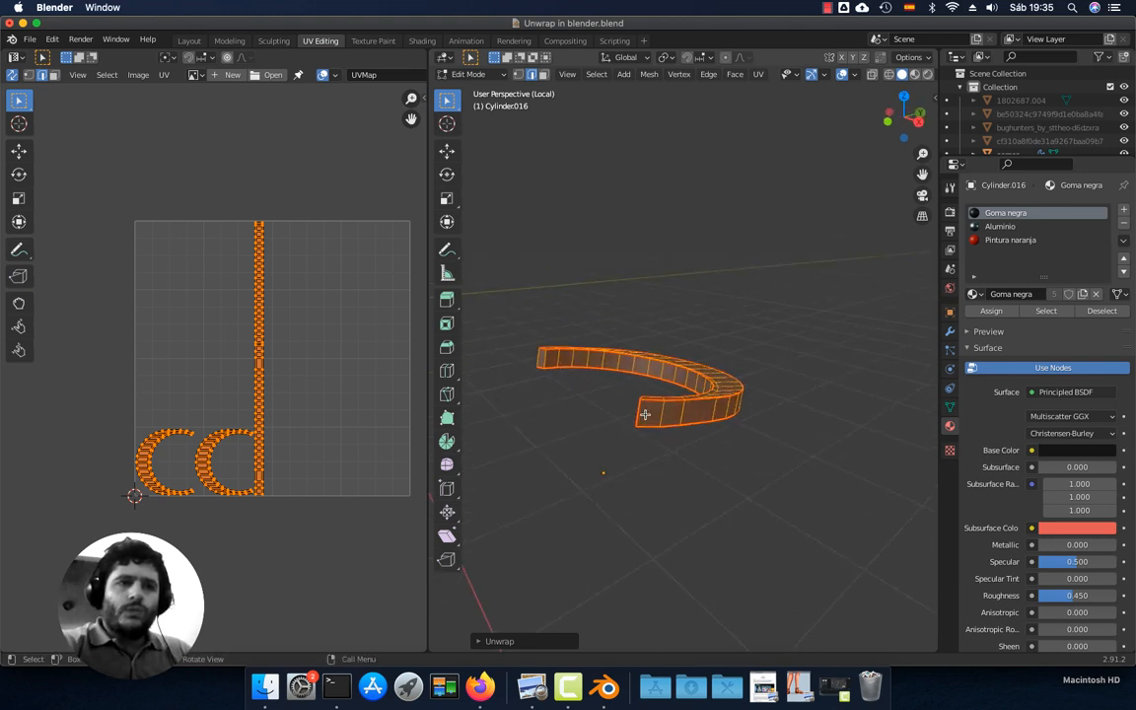
pyautogui.scroll(-2, 671, 394)
pyautogui.scroll(2, 671, 393)
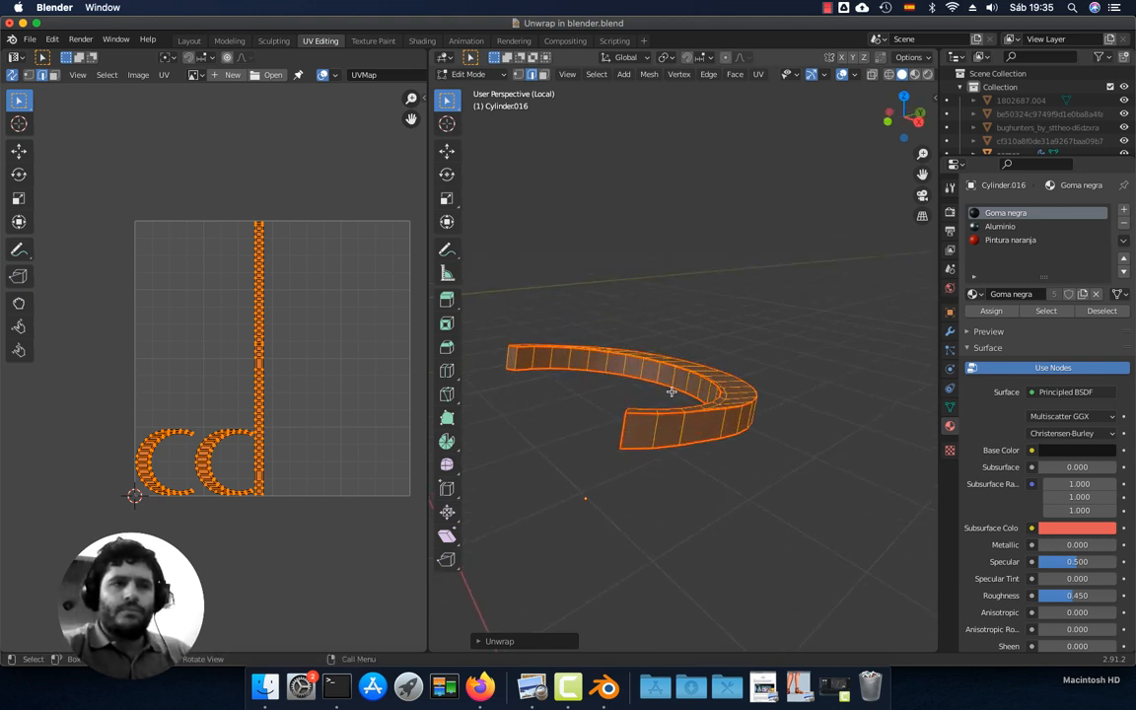
pyautogui.scroll(-2, 684, 397)
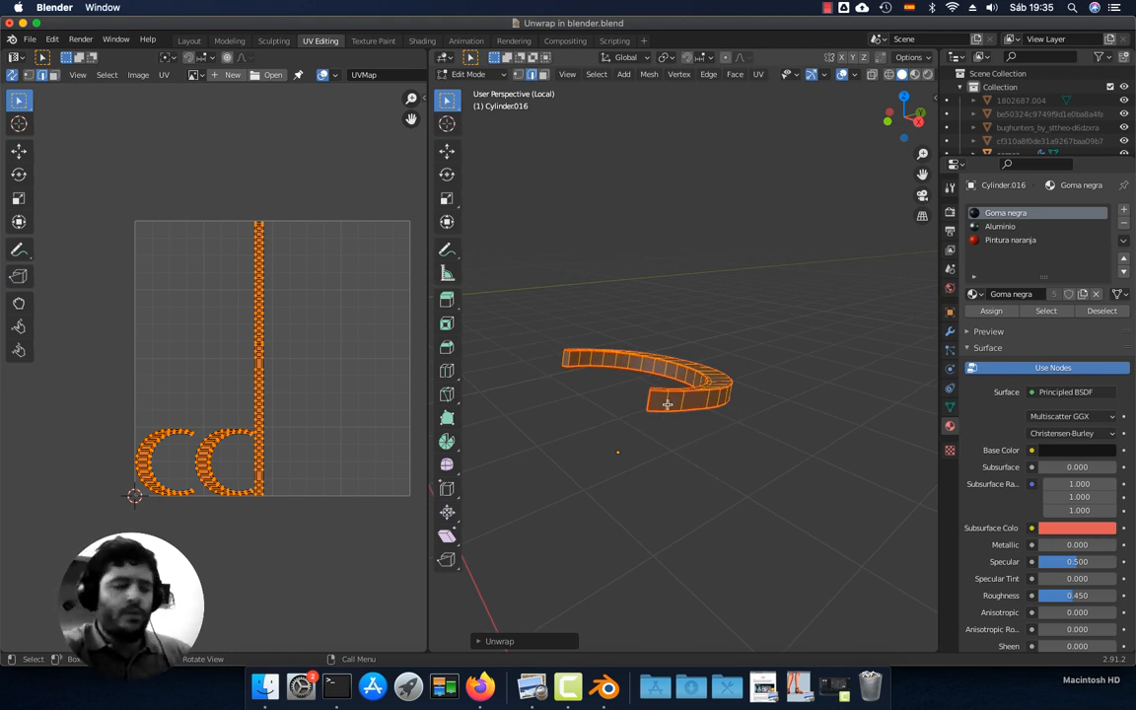
# Reveal the hidden canister parts and drop the selection of the whole mesh
pyautogui.press('alt')
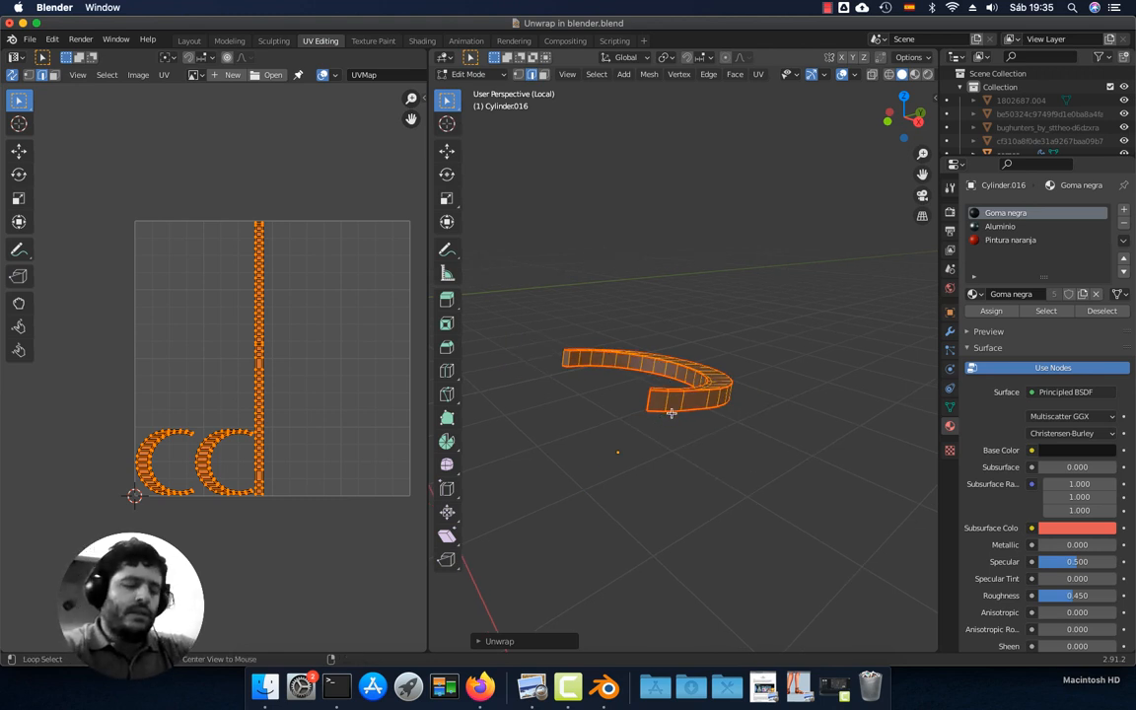
pyautogui.hotkey('alt', 'h')
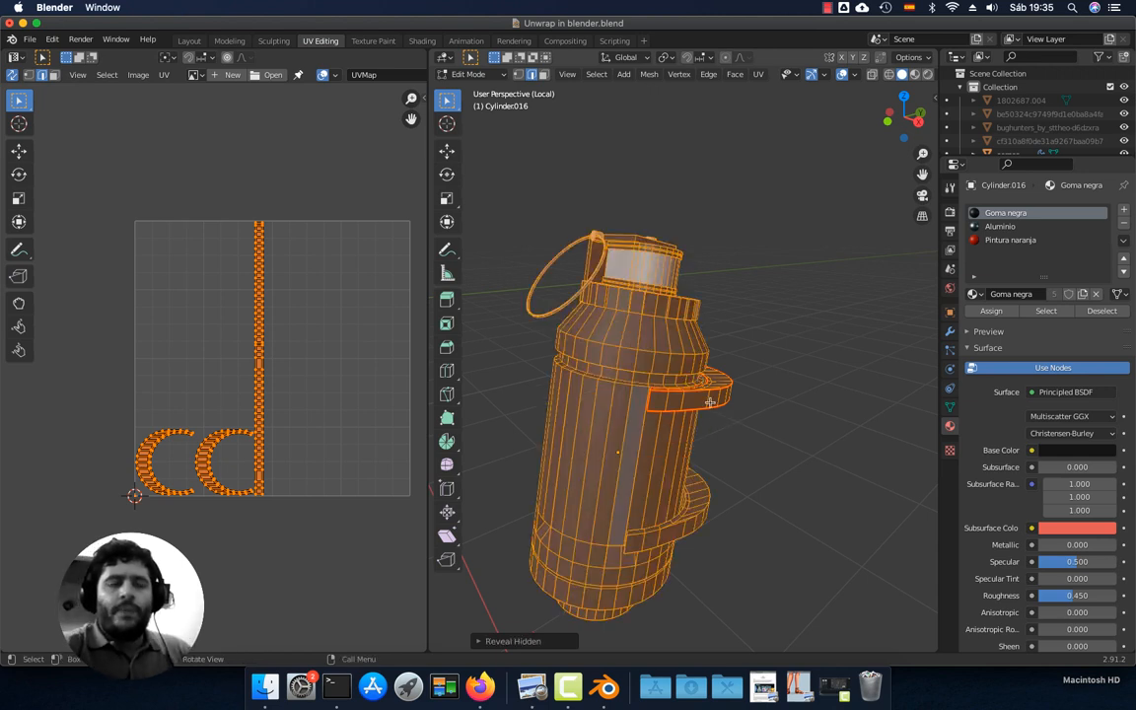
pyautogui.click(759, 456)
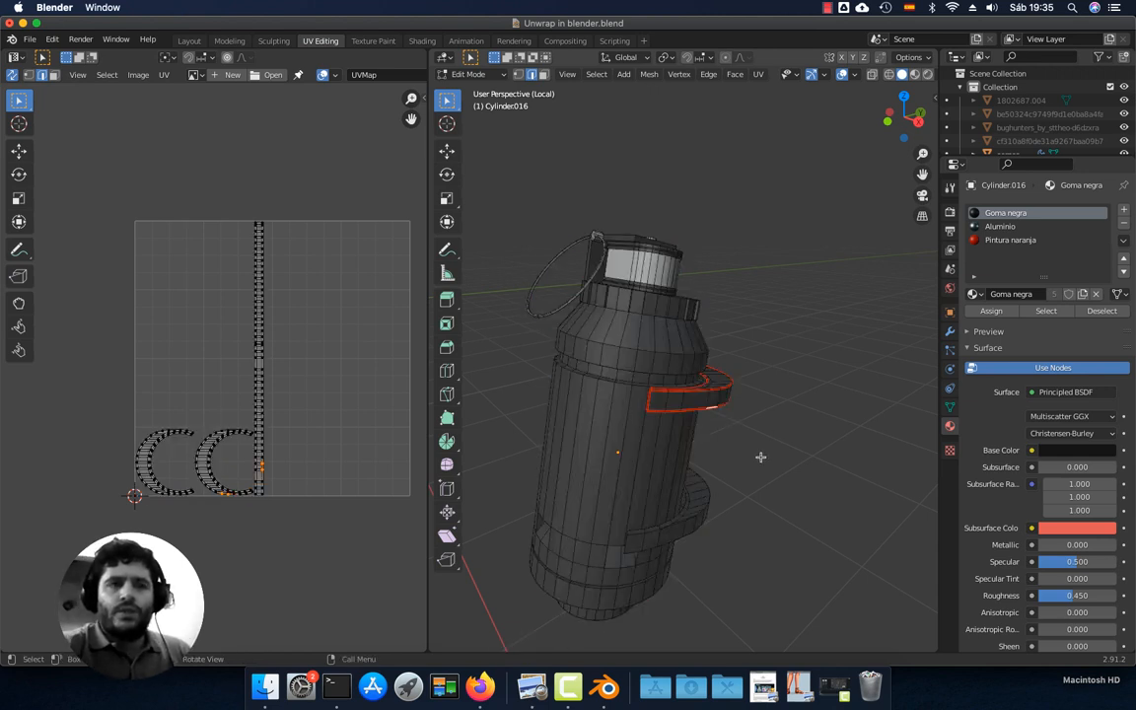
pyautogui.keyDown('shift'); pyautogui.moveTo(757, 467); pyautogui.dragTo(759, 457, button='middle'); pyautogui.keyUp('shift')
# Isolate the bent lever beside the canister's neck by selecting its linked mesh and hiding everything else
pyautogui.moveTo(673, 393); pyautogui.dragTo(774, 404, button='middle')
pyautogui.scroll(1, 704, 403)
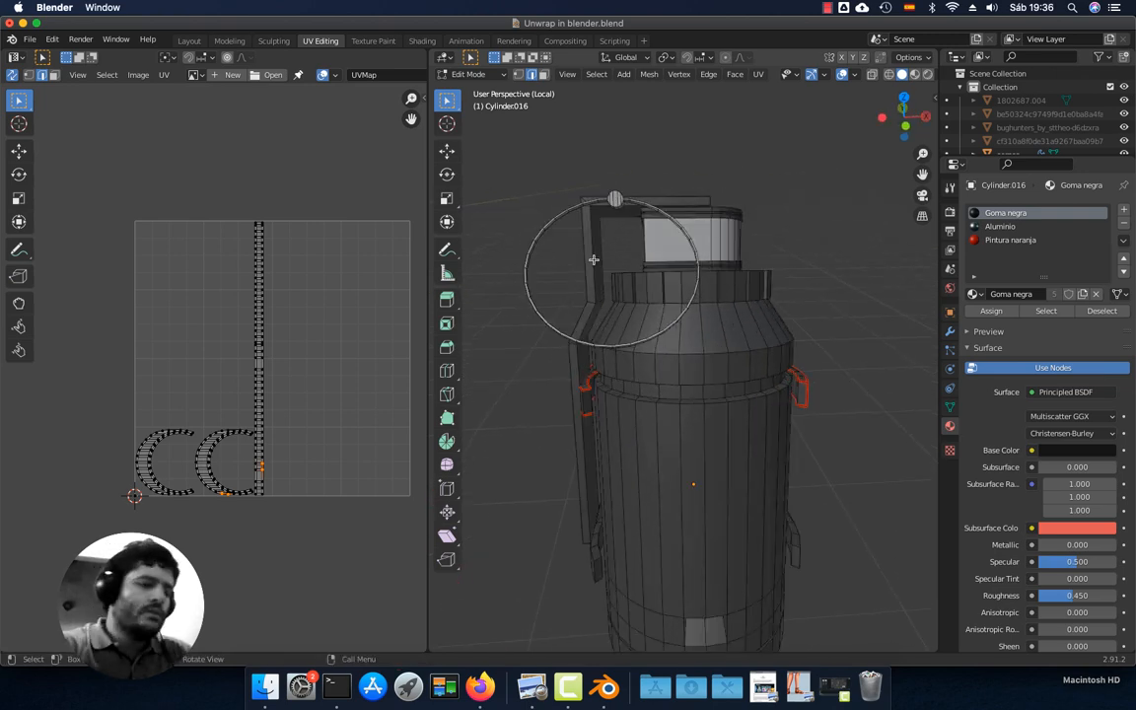
pyautogui.press('l')
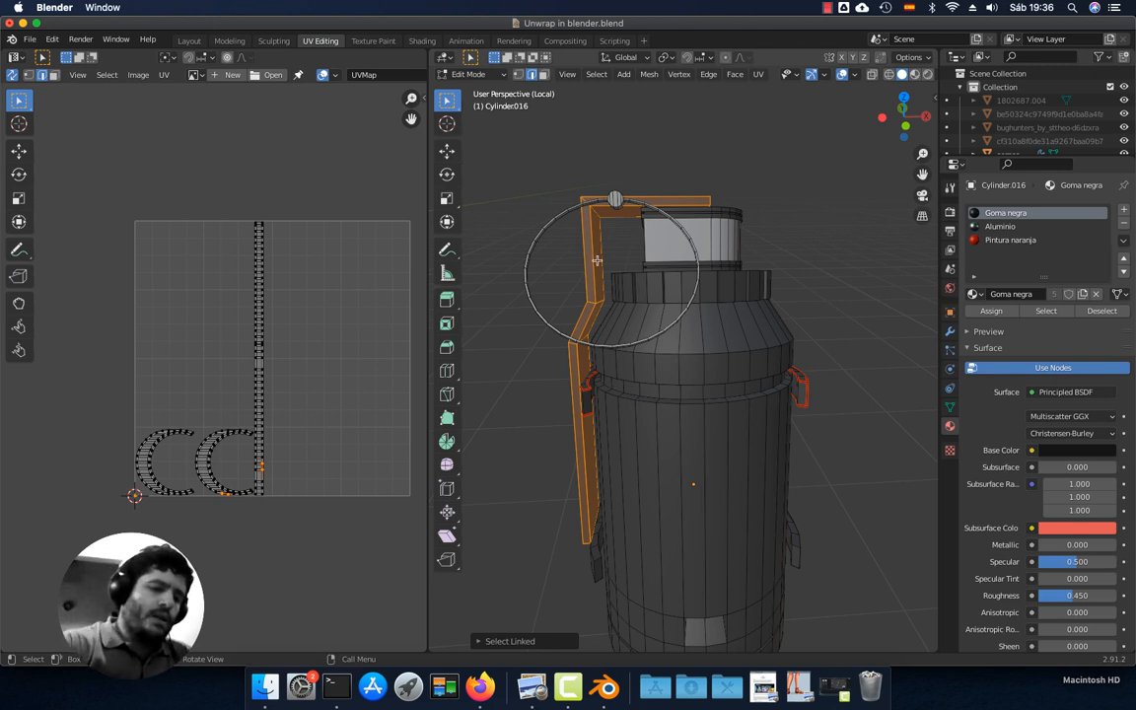
pyautogui.hotkey('ctrl', 'i')
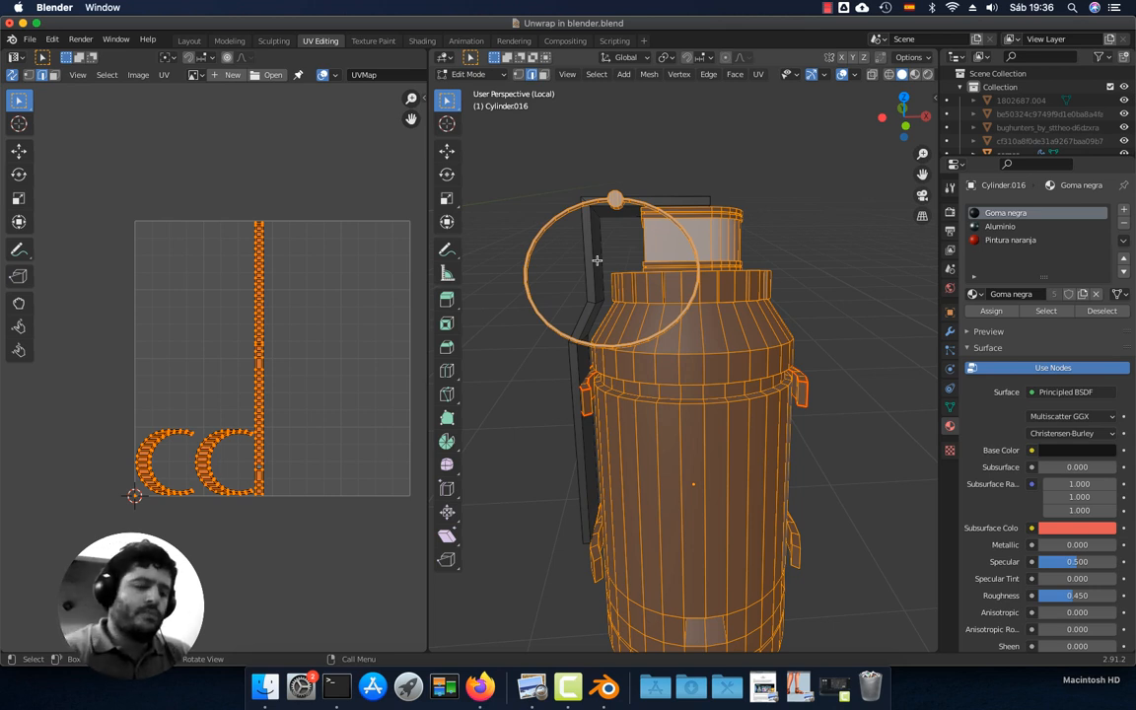
pyautogui.press('h')
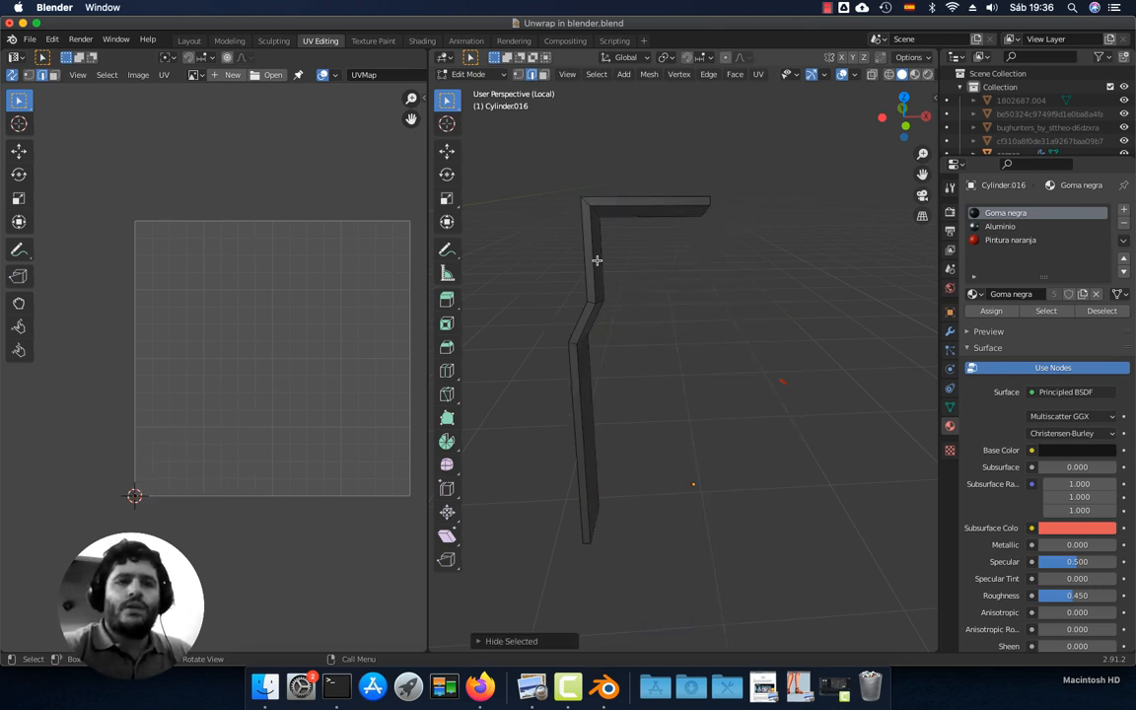
# Select the edges outlining the bent lever's inner face, following both long sides and the short ends
pyautogui.moveTo(642, 283); pyautogui.dragTo(702, 305, button='middle')
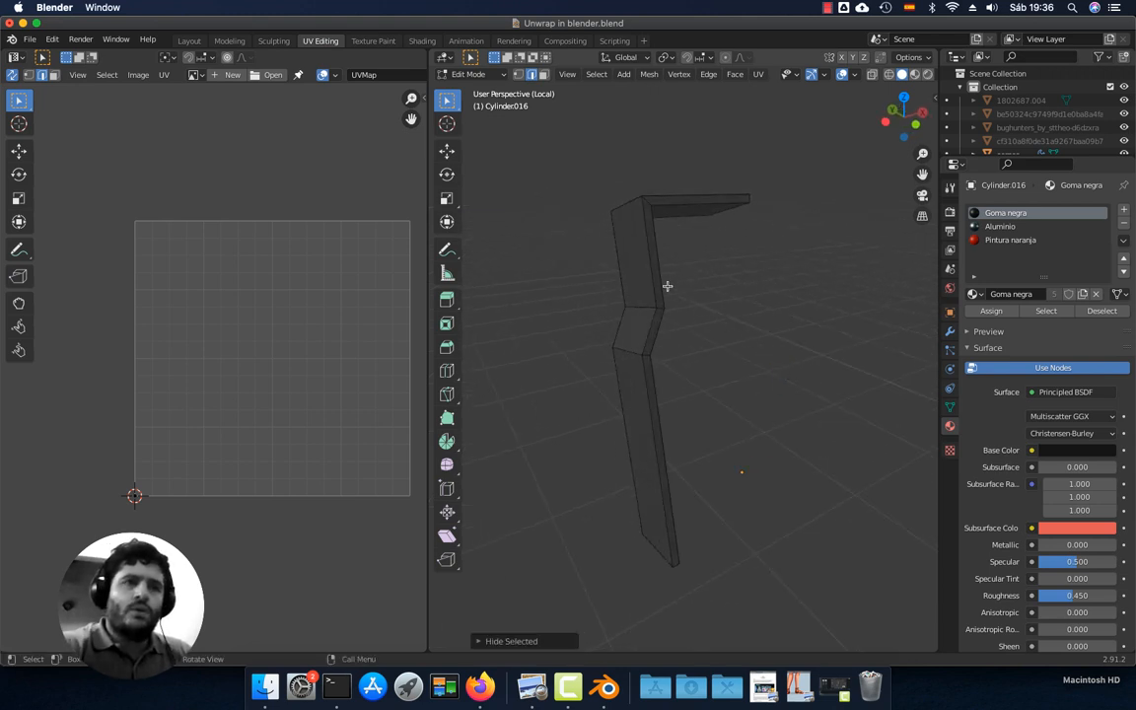
pyautogui.moveTo(666, 287); pyautogui.dragTo(600, 207, button='middle')
pyautogui.moveTo(641, 414); pyautogui.dragTo(635, 303, button='middle')
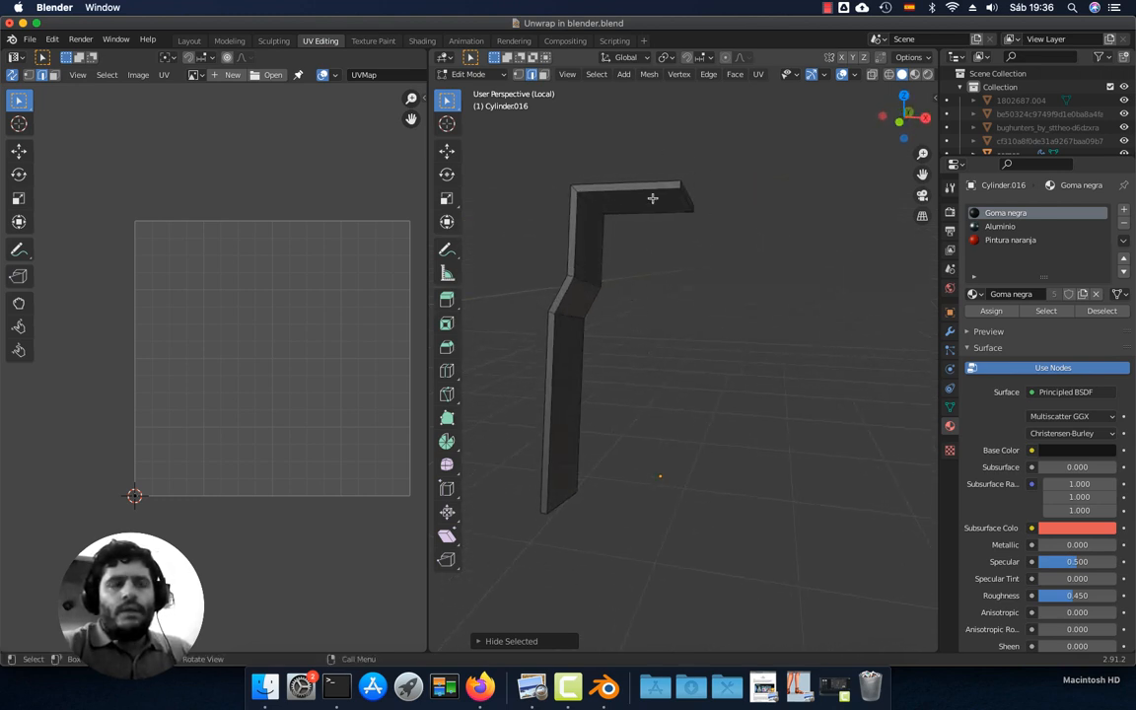
pyautogui.moveTo(641, 251); pyautogui.dragTo(621, 208, button='middle')
pyautogui.keyDown('shift'); pyautogui.click(598, 204); pyautogui.keyUp('shift')
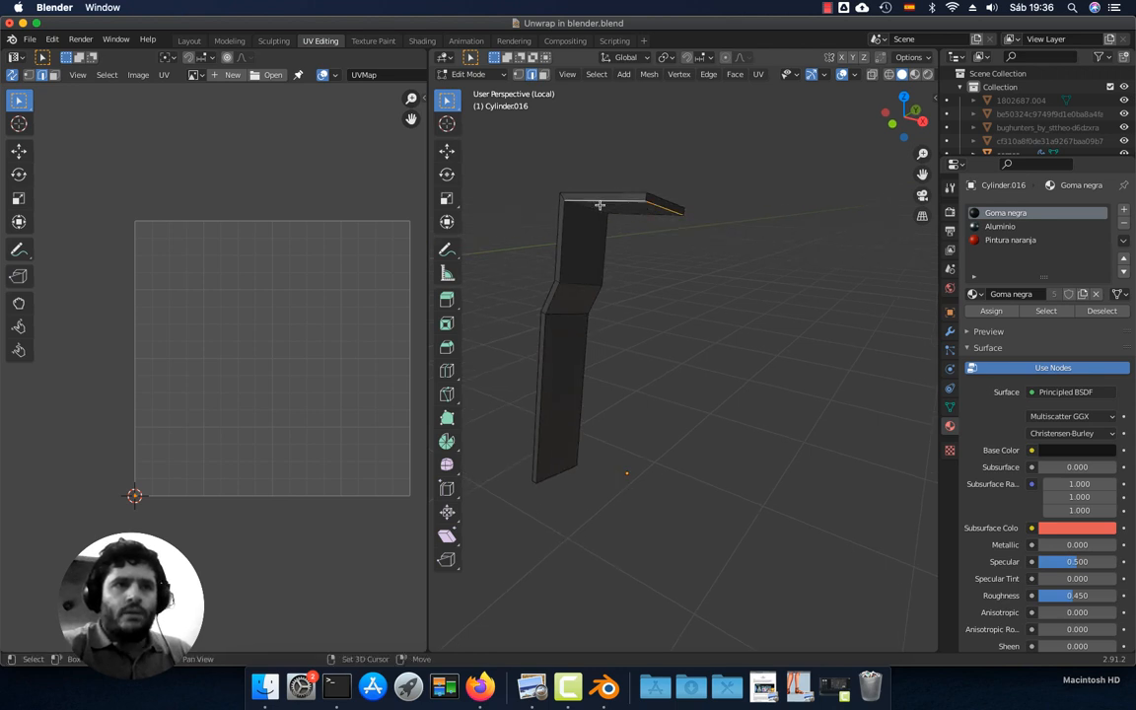
pyautogui.keyDown('shift'); pyautogui.click(566, 242); pyautogui.keyUp('shift')
pyautogui.keyDown('shift'); pyautogui.click(554, 302); pyautogui.keyUp('shift')
pyautogui.keyDown('shift'); pyautogui.click(542, 351); pyautogui.keyUp('shift')
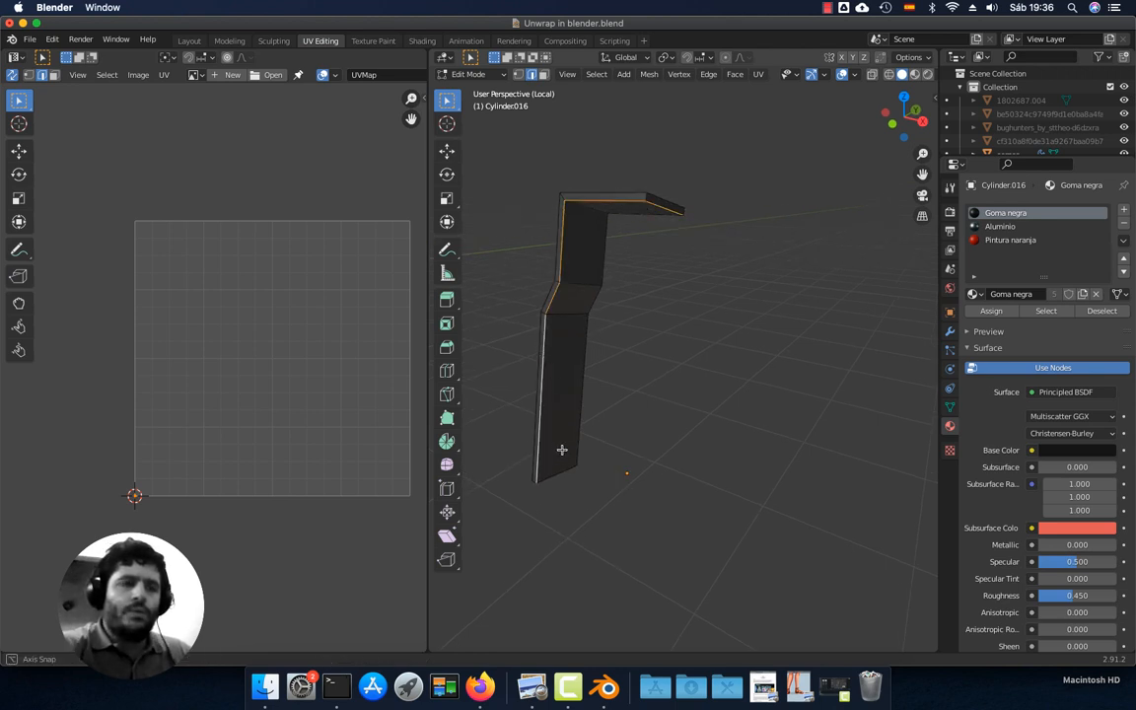
pyautogui.moveTo(561, 450); pyautogui.dragTo(502, 393, button='middle')
pyautogui.keyDown('alt'); pyautogui.keyDown('shift'); pyautogui.click(532, 373); pyautogui.keyUp('shift'); pyautogui.keyUp('alt')
# Add the edge loops outlining the bent lever's outer face to the selection, including its short ends
pyautogui.moveTo(655, 314); pyautogui.dragTo(766, 291, button='middle')
pyautogui.keyDown('alt'); pyautogui.keyDown('shift'); pyautogui.click(738, 275); pyautogui.keyUp('shift'); pyautogui.keyUp('alt')
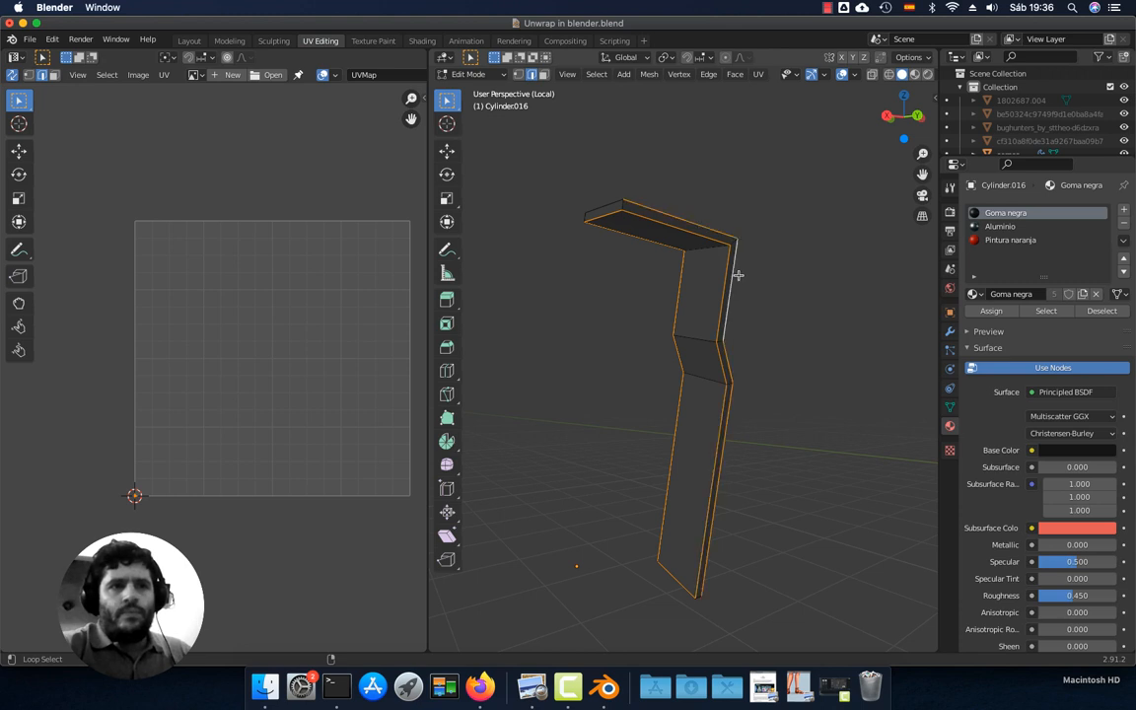
pyautogui.keyDown('alt'); pyautogui.keyDown('shift'); pyautogui.click(607, 201); pyautogui.keyUp('shift'); pyautogui.keyUp('alt')
pyautogui.moveTo(589, 231); pyautogui.dragTo(758, 252, button='middle')
pyautogui.scroll(-5, 758, 251)
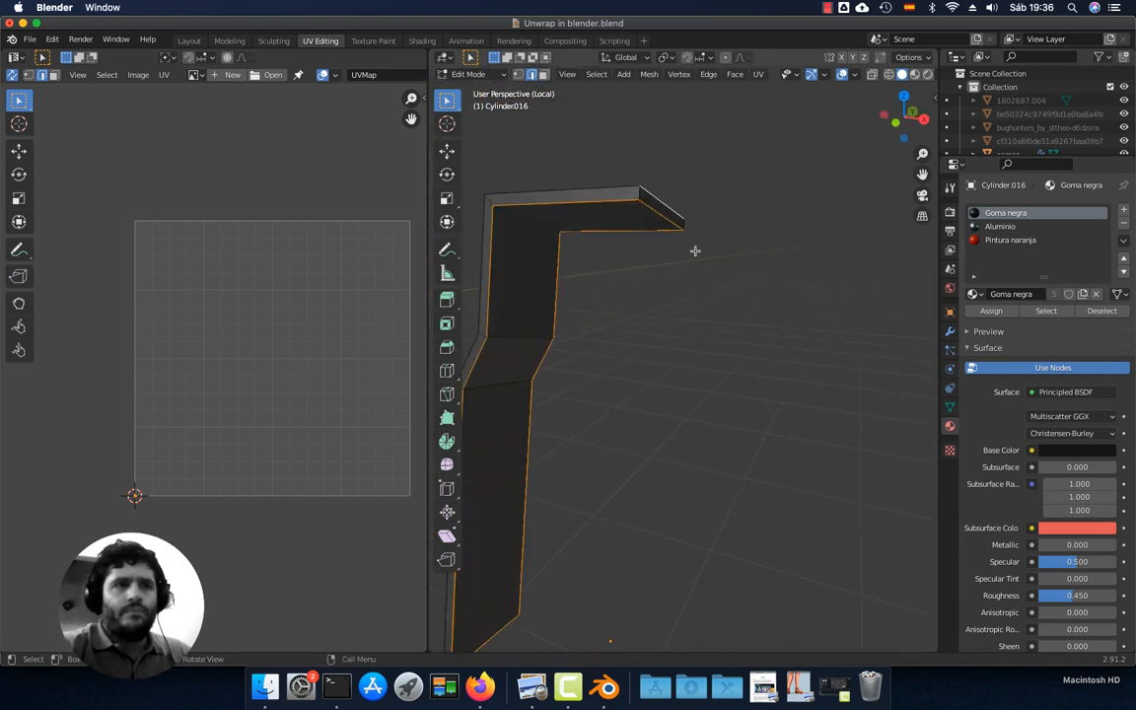
pyautogui.moveTo(568, 183); pyautogui.dragTo(723, 319, button='middle')
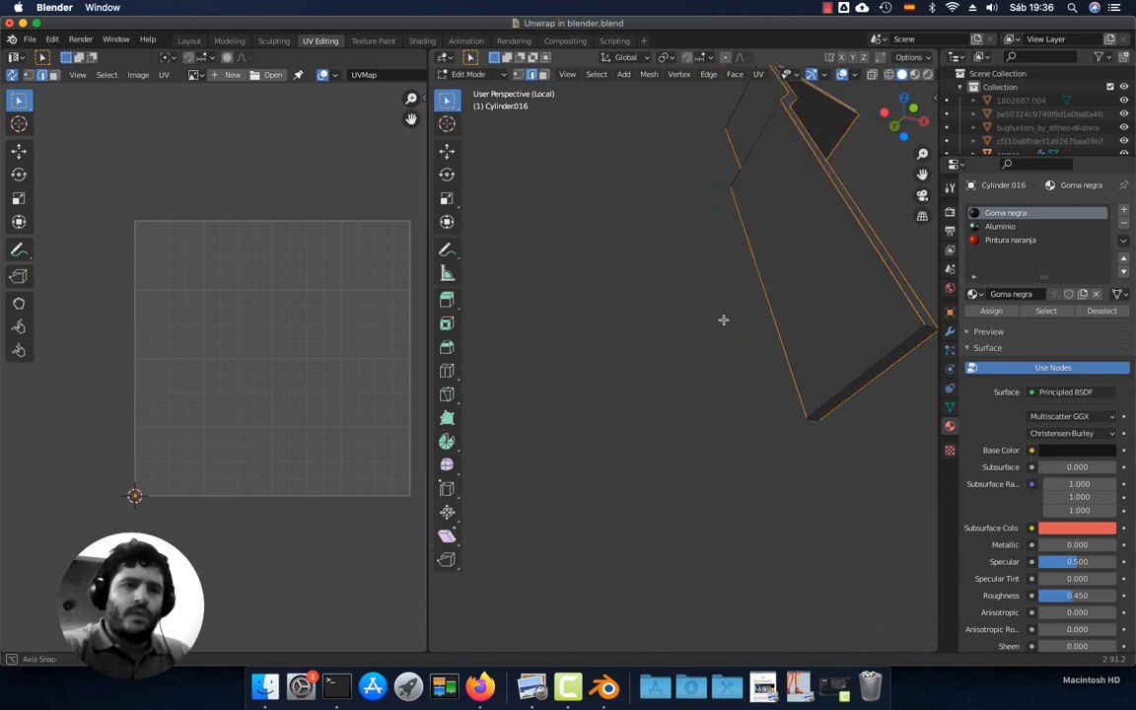
pyautogui.moveTo(849, 365); pyautogui.dragTo(659, 272, button='middle')
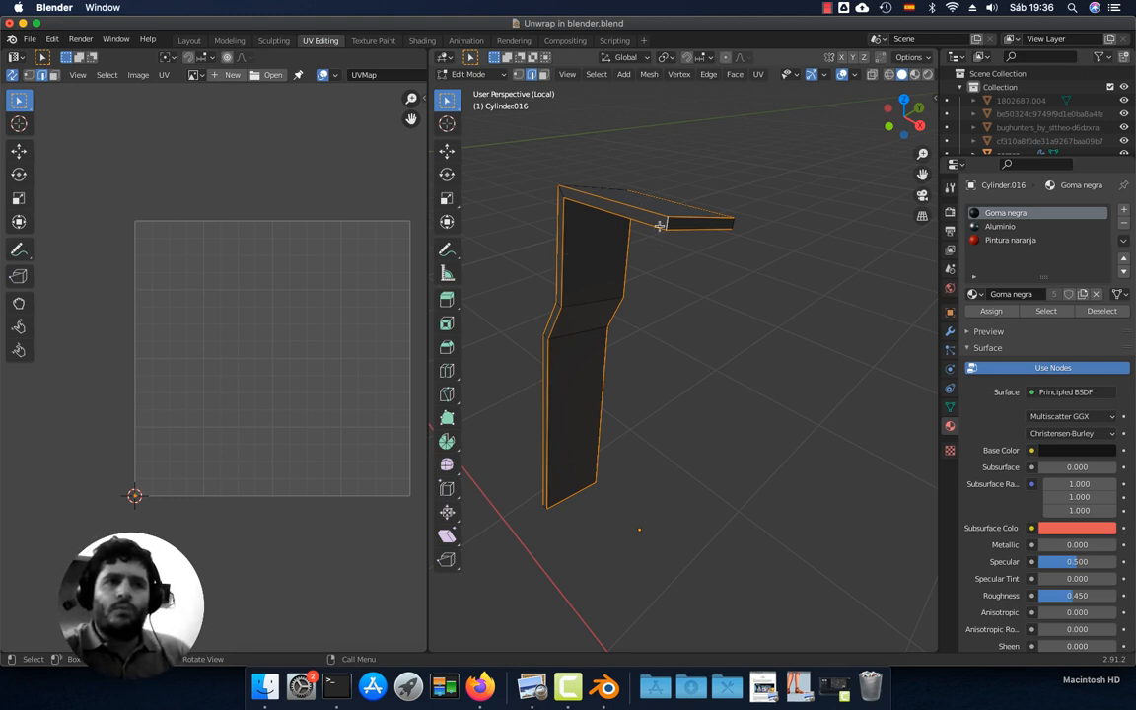
# Mark the selected outline edges of the bent lever as seams
pyautogui.keyDown('shift'); pyautogui.moveTo(631, 205); pyautogui.dragTo(626, 209, button='middle'); pyautogui.keyUp('shift')
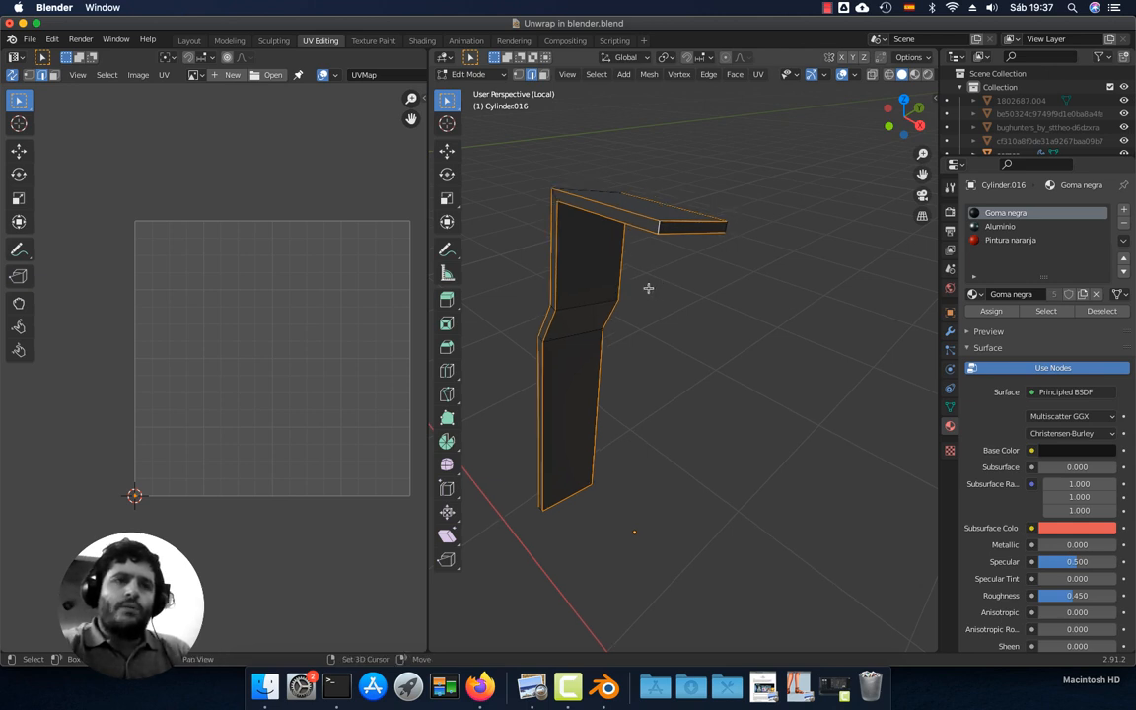
pyautogui.click(759, 79)
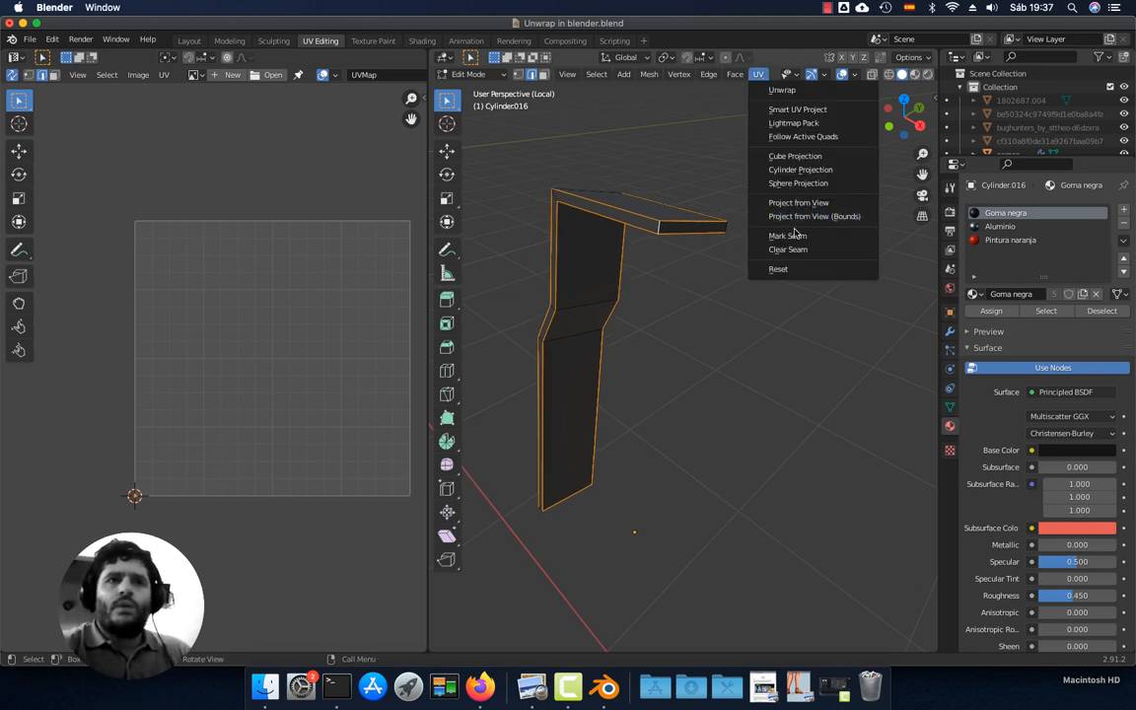
pyautogui.click(717, 212)
pyautogui.click(796, 344)
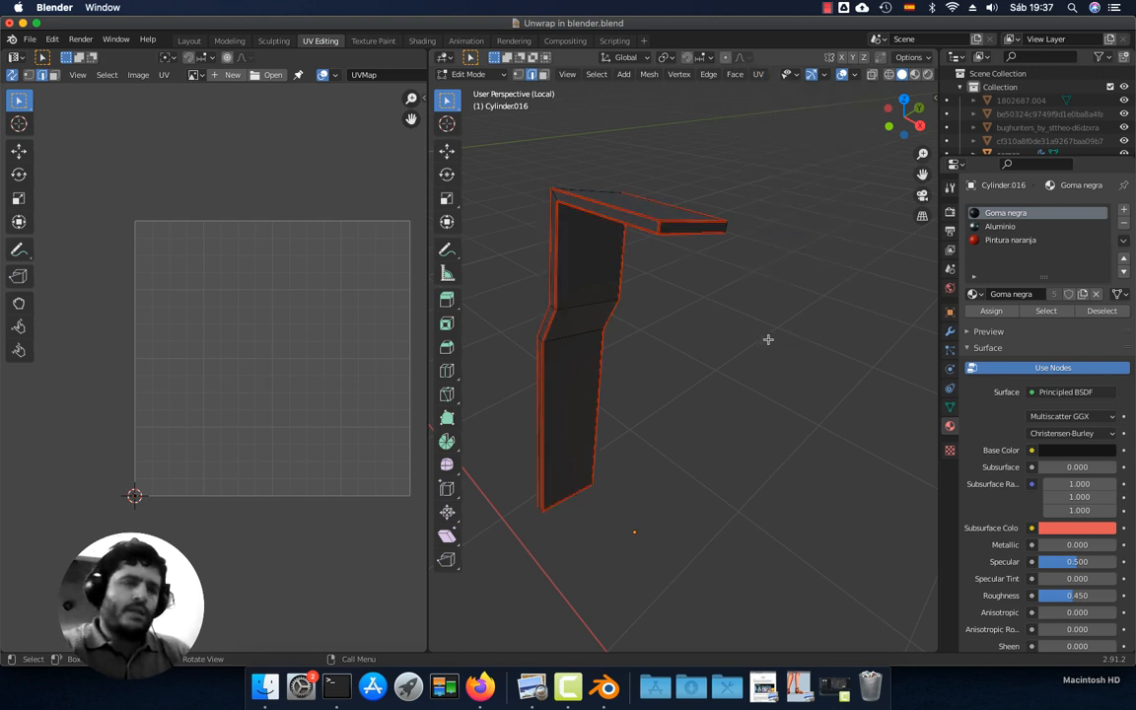
# Unwrap only the top face of the lever's short upper arm, using face selection
pyautogui.press('a')
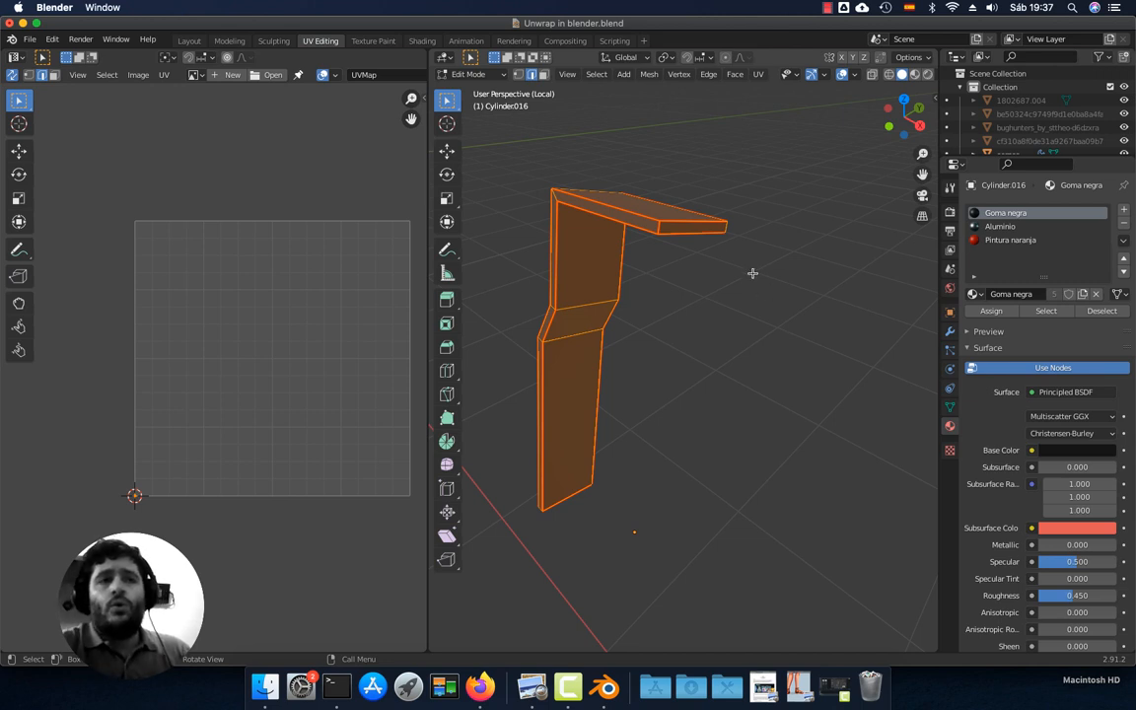
pyautogui.press('3')
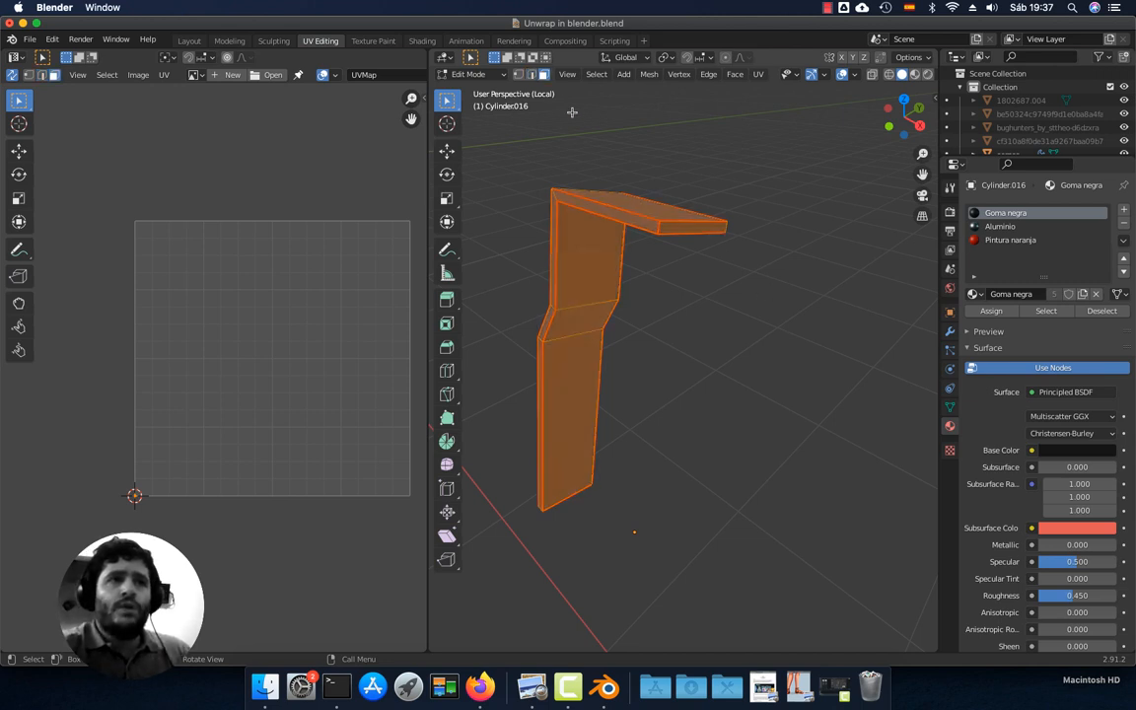
pyautogui.click(645, 207)
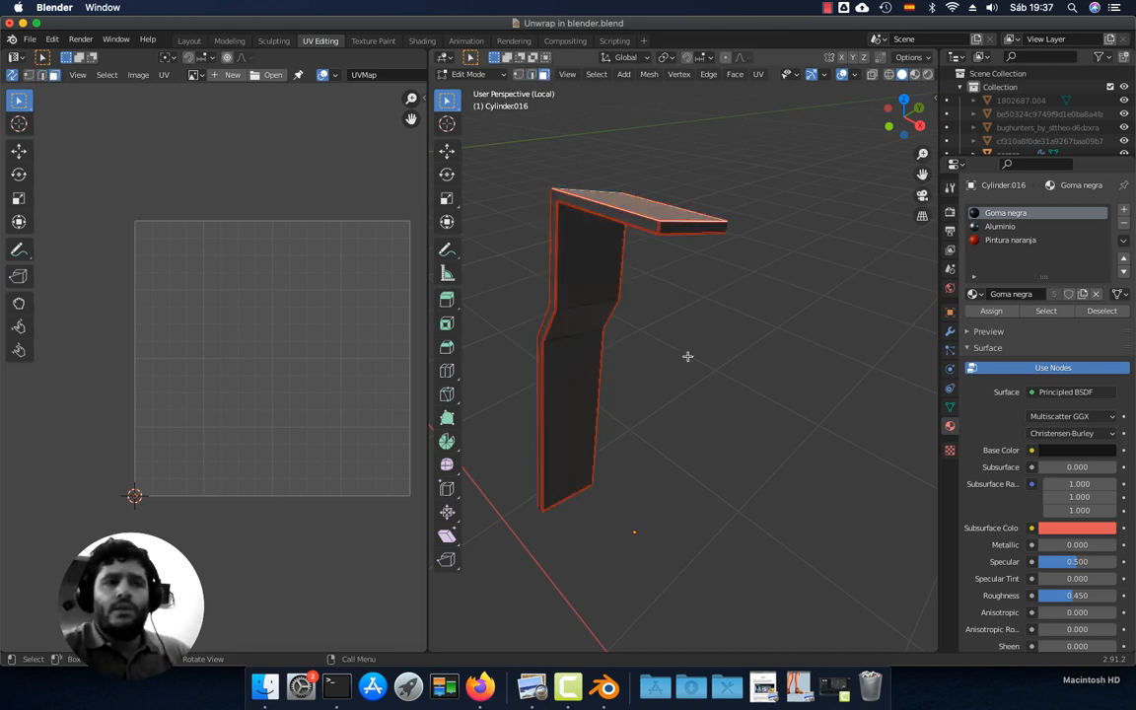
pyautogui.press('u')
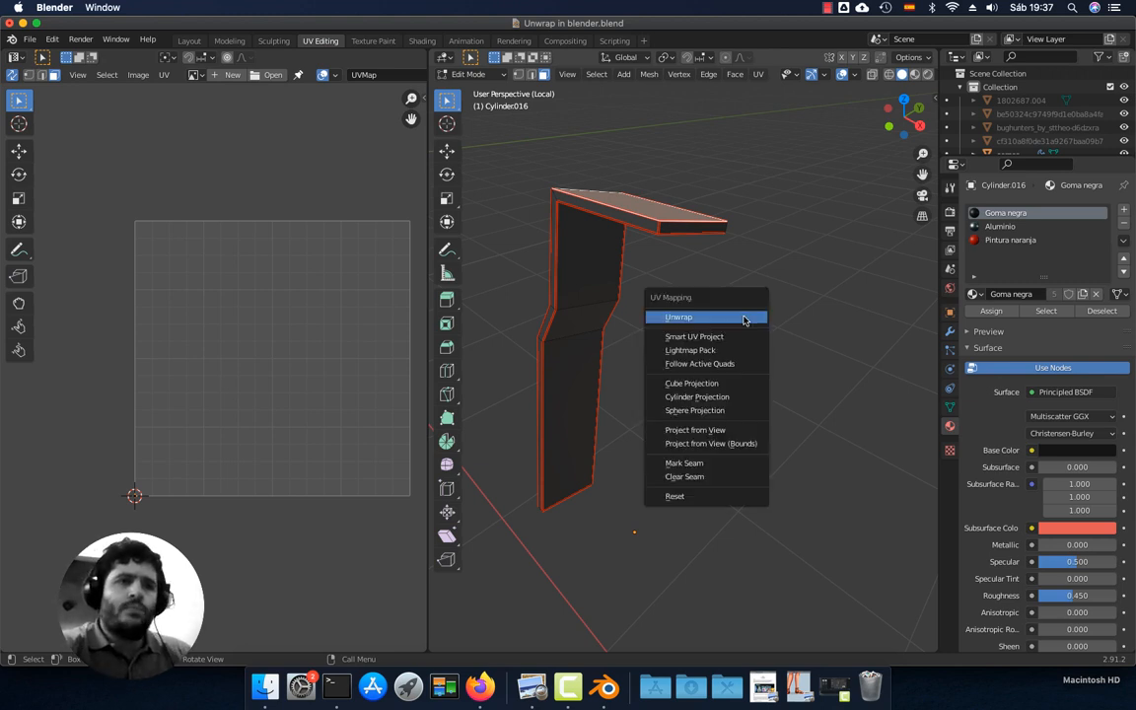
pyautogui.click(742, 315)
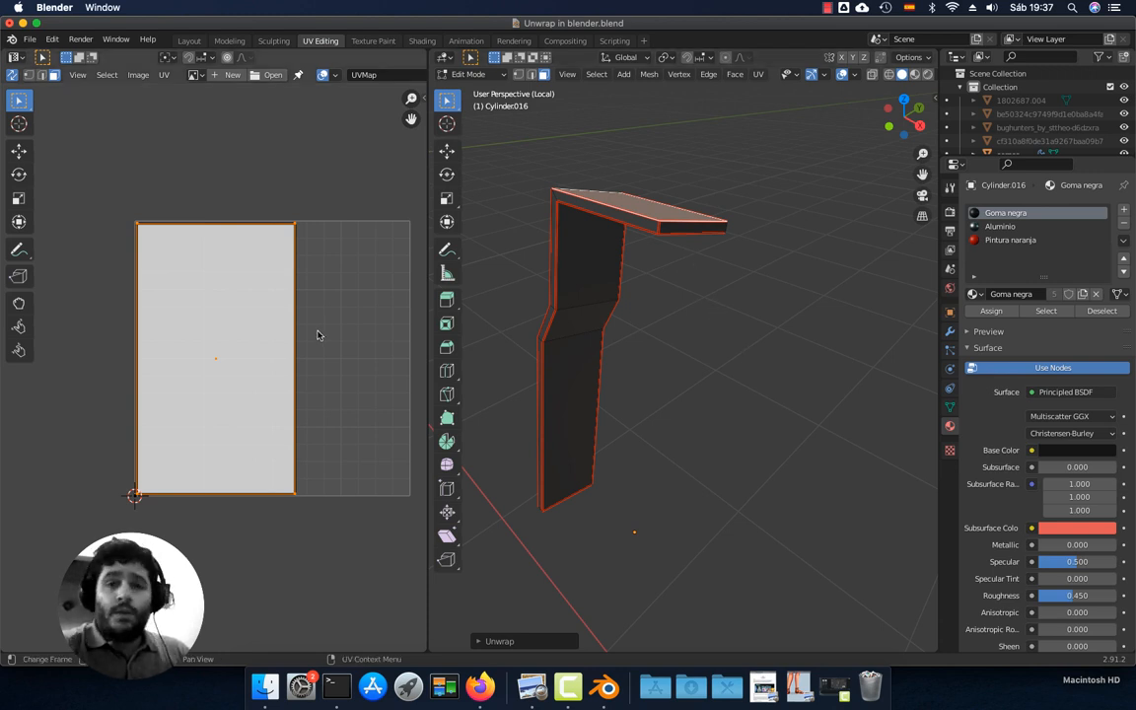
# Unwrap the entire bent lever along its seams and clear the selection of its UV islands
pyautogui.press('a')
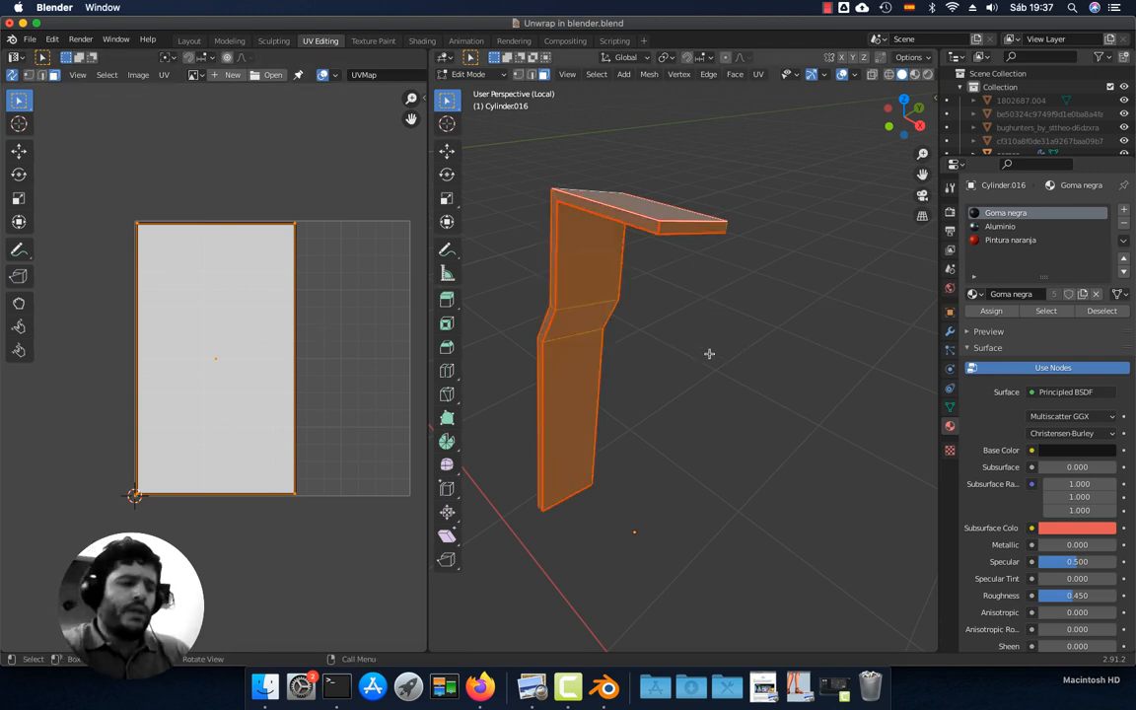
pyautogui.press('u')
pyautogui.click(707, 352)
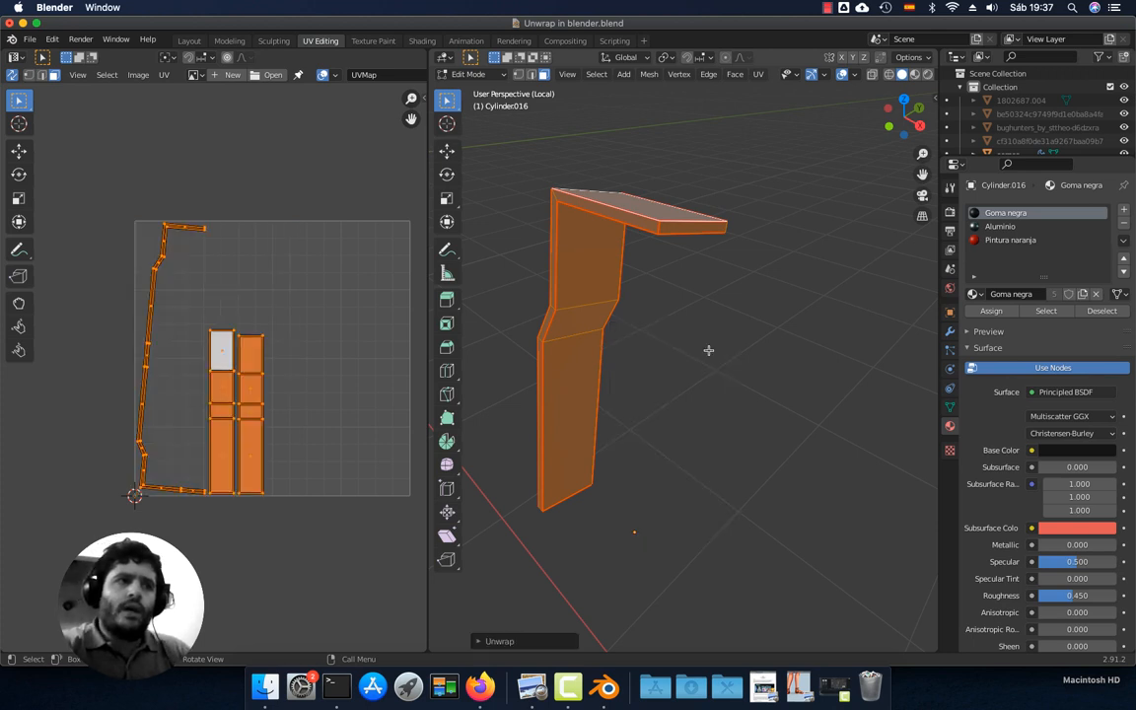
pyautogui.scroll(4, 229, 382)
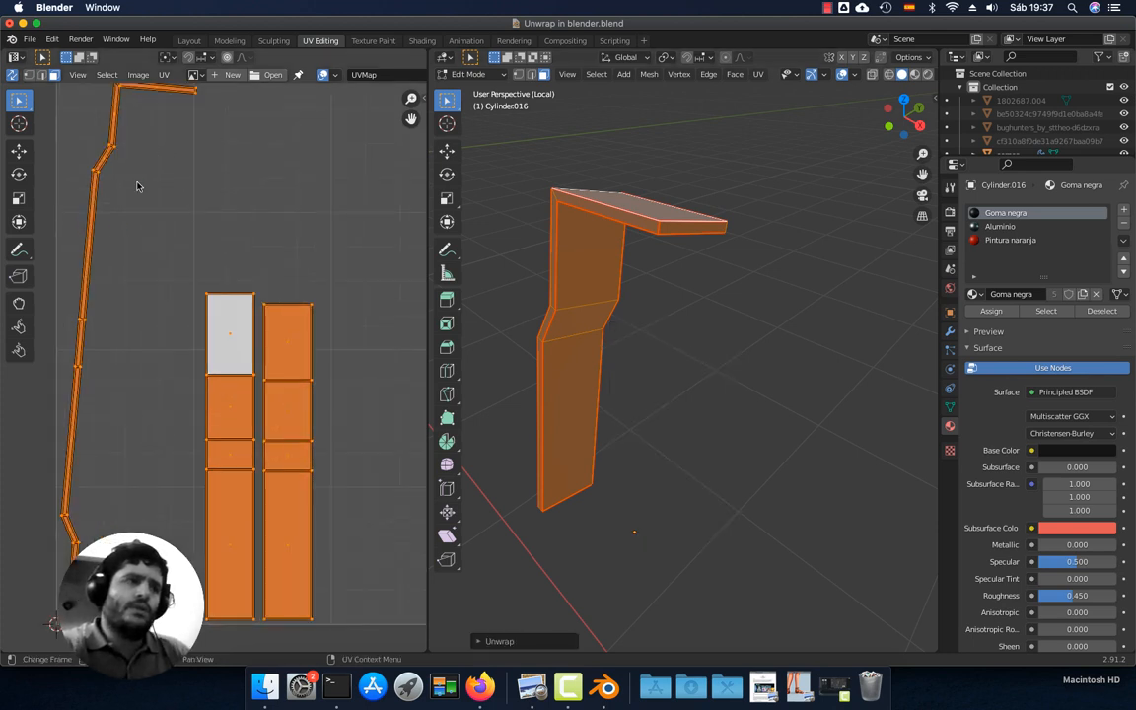
pyautogui.click(379, 416)
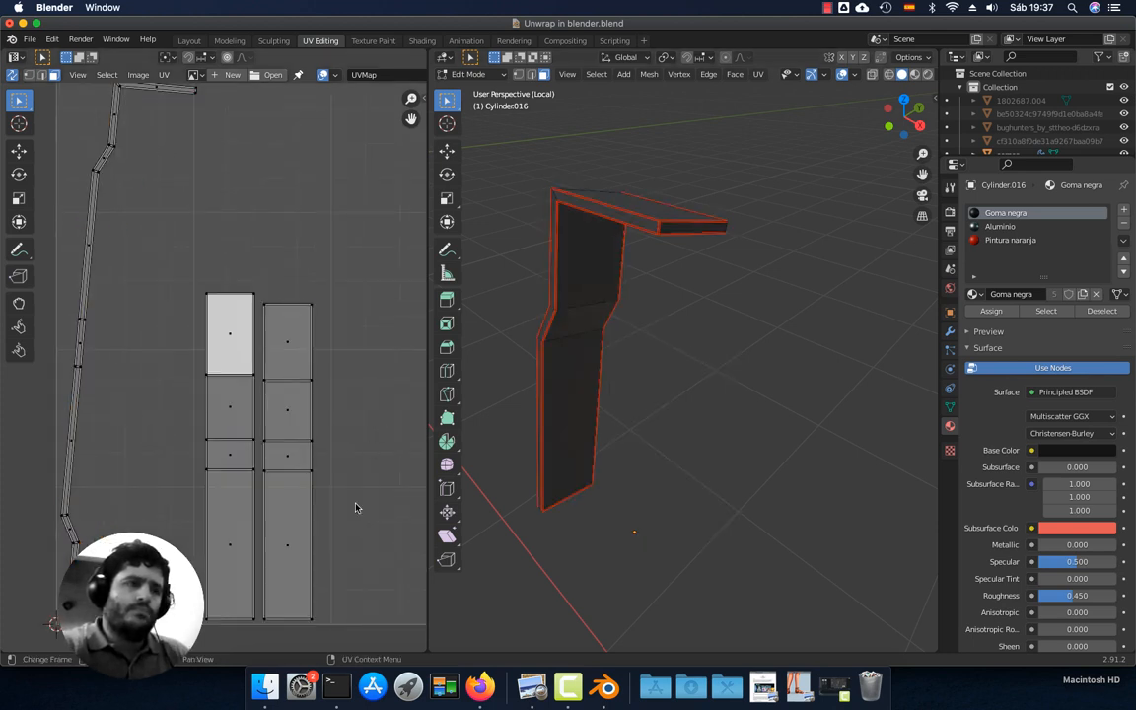
pyautogui.scroll(-3, 327, 405)
pyautogui.scroll(-2, 694, 405)
# View the complete canister in Object Mode, return to Edit Mode, and reveal all hidden parts with nothing selected
pyautogui.moveTo(694, 405); pyautogui.dragTo(703, 396, button='middle')
pyautogui.press('Tab')
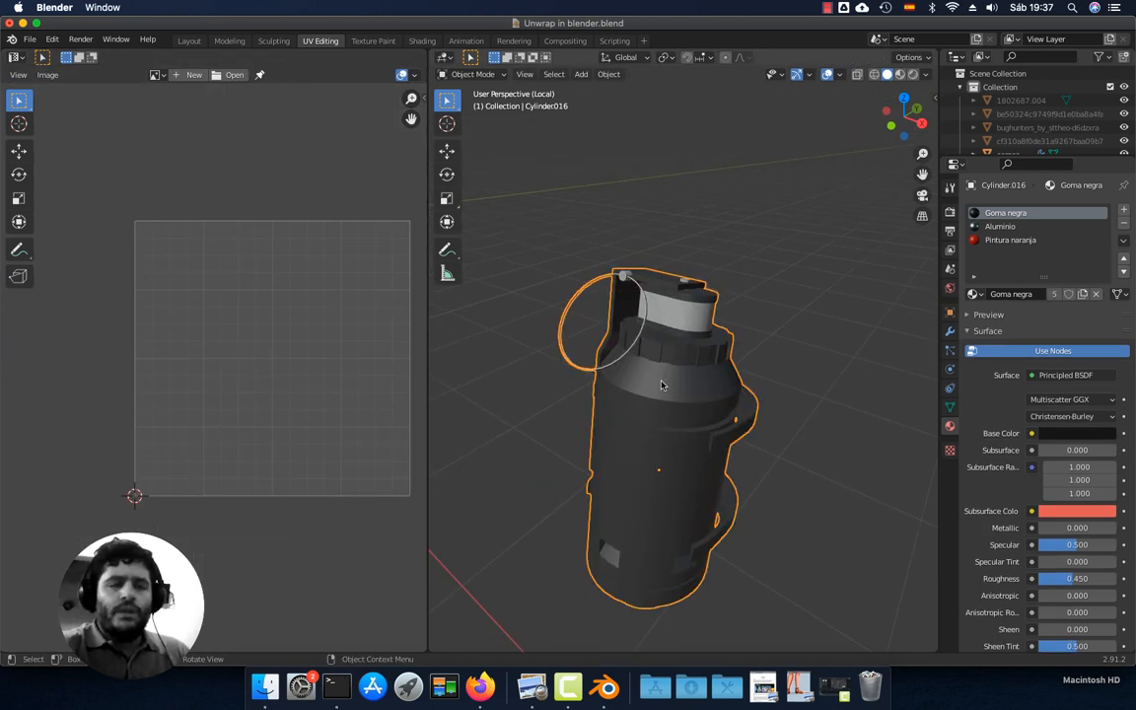
pyautogui.moveTo(671, 436); pyautogui.dragTo(609, 418, button='middle')
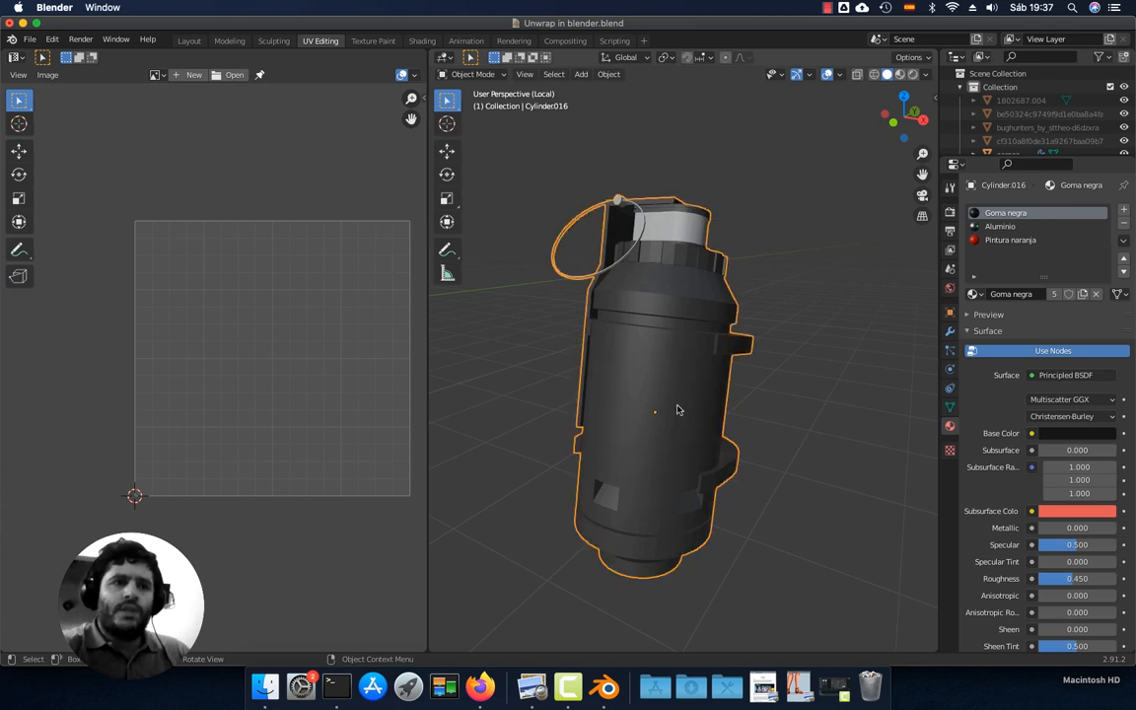
pyautogui.press('Tab')
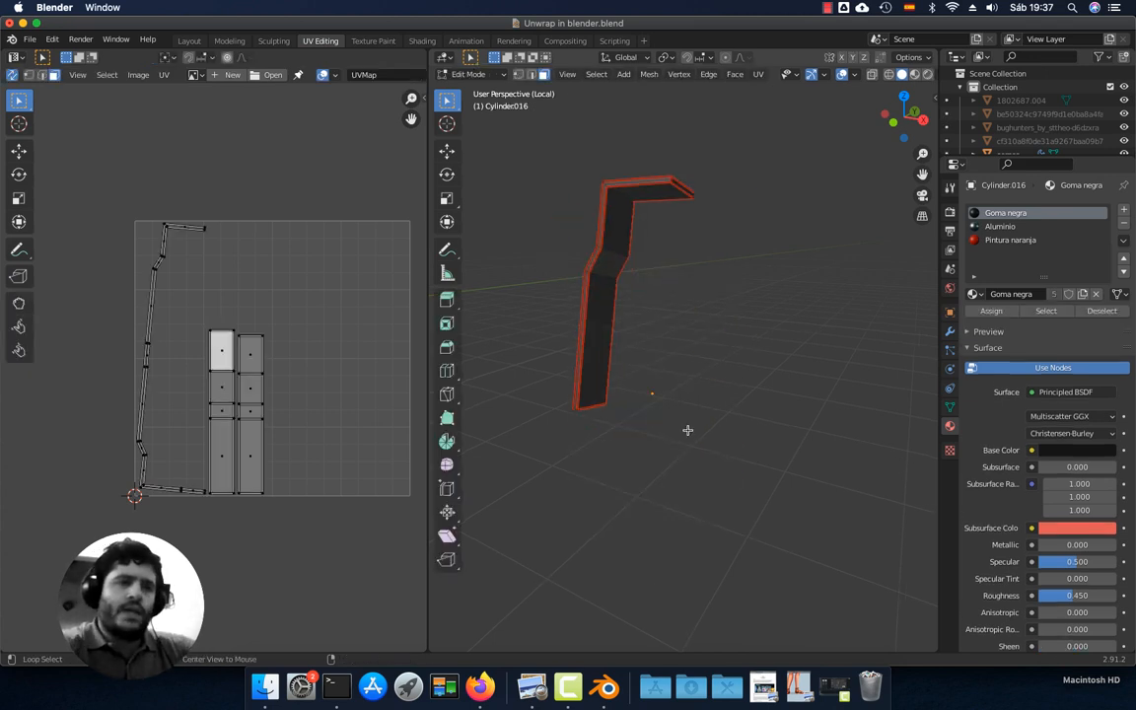
pyautogui.hotkey('alt', 'h')
pyautogui.moveTo(687, 430); pyautogui.dragTo(798, 433, button='middle')
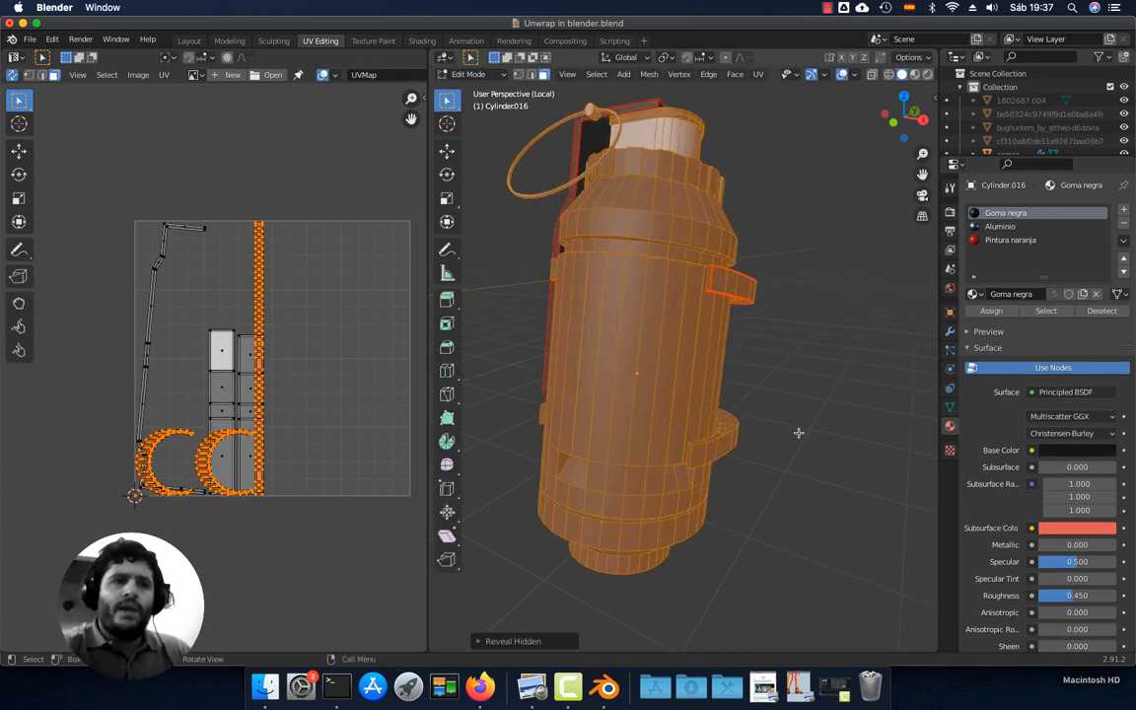
pyautogui.hotkey('alt', 'a')
# Try selecting the canister body, the lower clamp ring and the bent lever by linked mesh, and drop the selection
pyautogui.scroll(4, 625, 421)
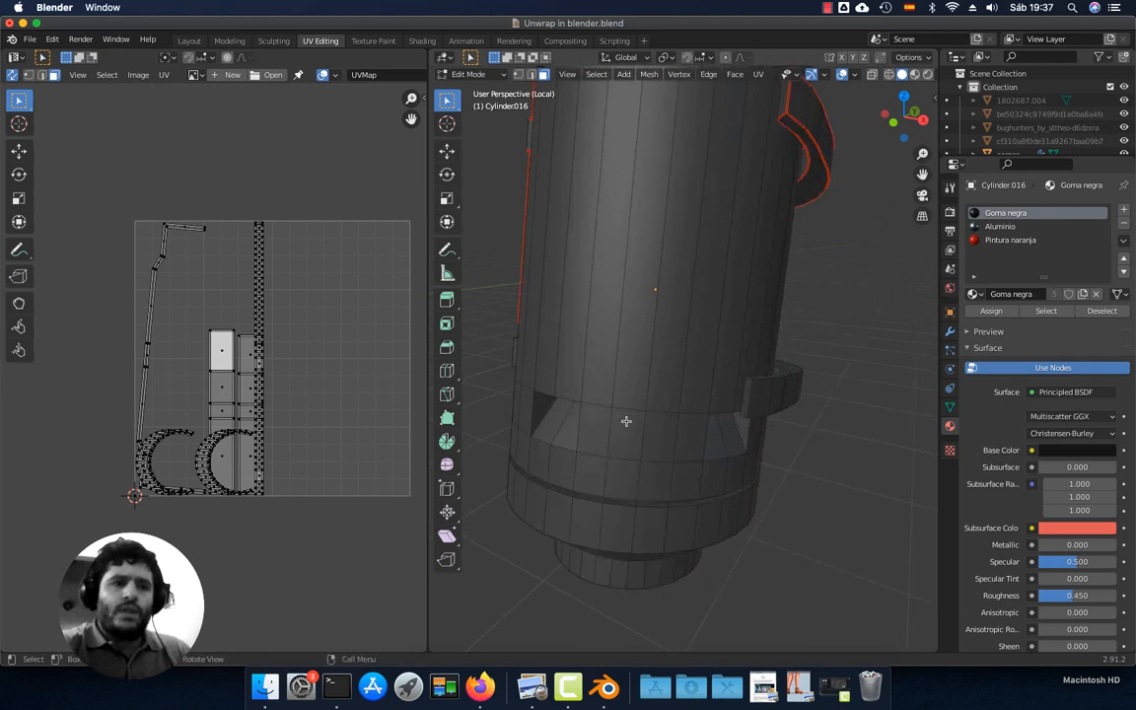
pyautogui.scroll(2, 626, 421)
pyautogui.moveTo(626, 421); pyautogui.dragTo(620, 374, button='middle')
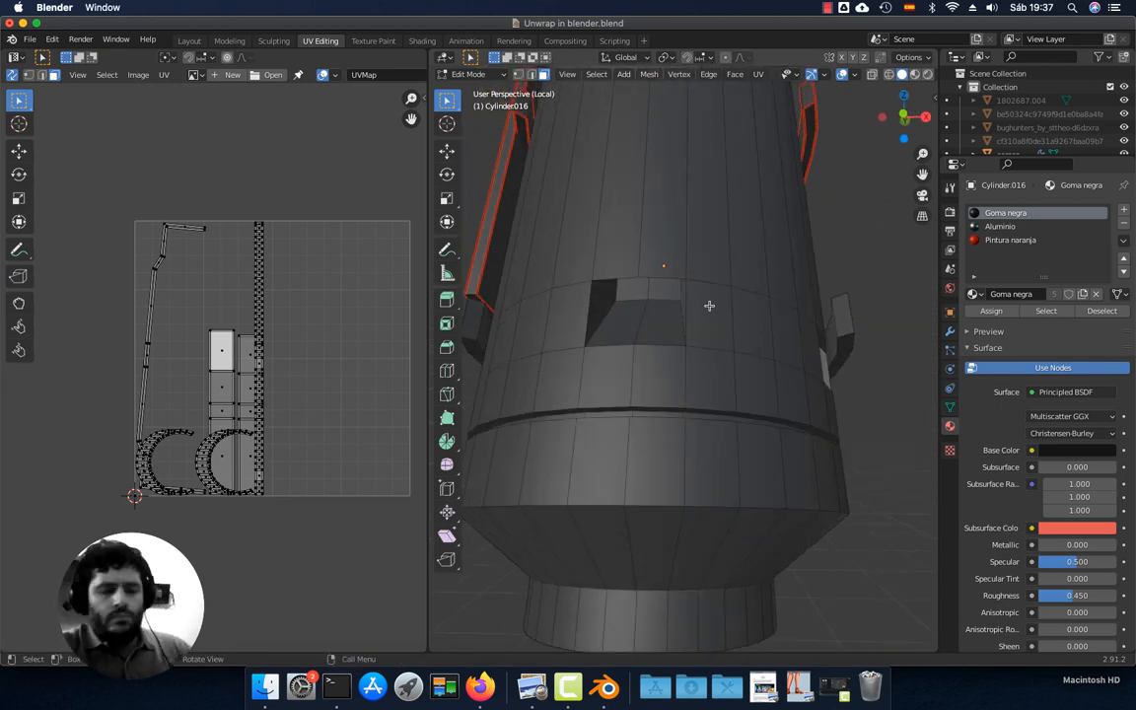
pyautogui.hotkey('ctrl', 'l')
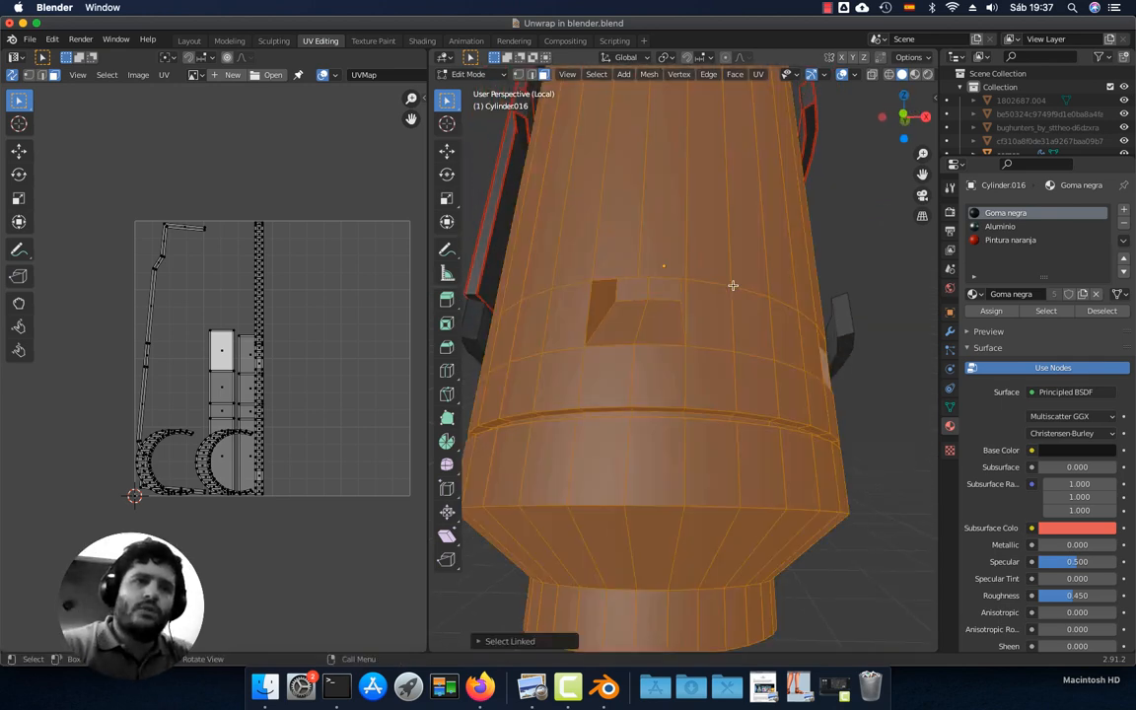
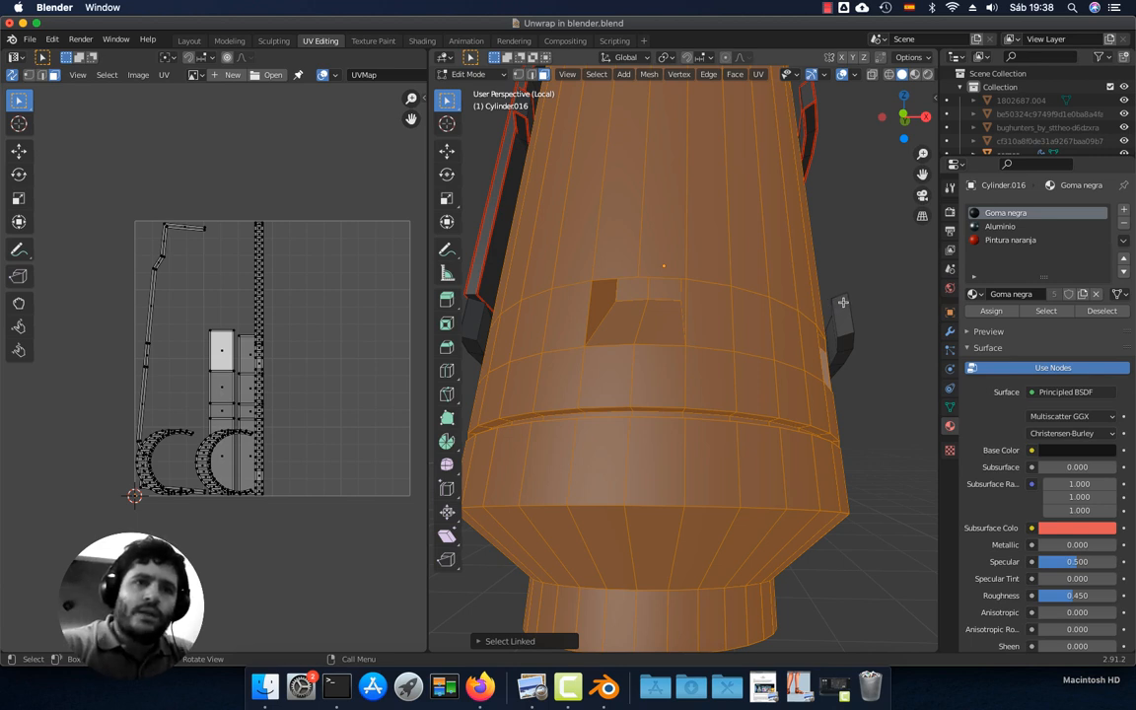
pyautogui.press('l')
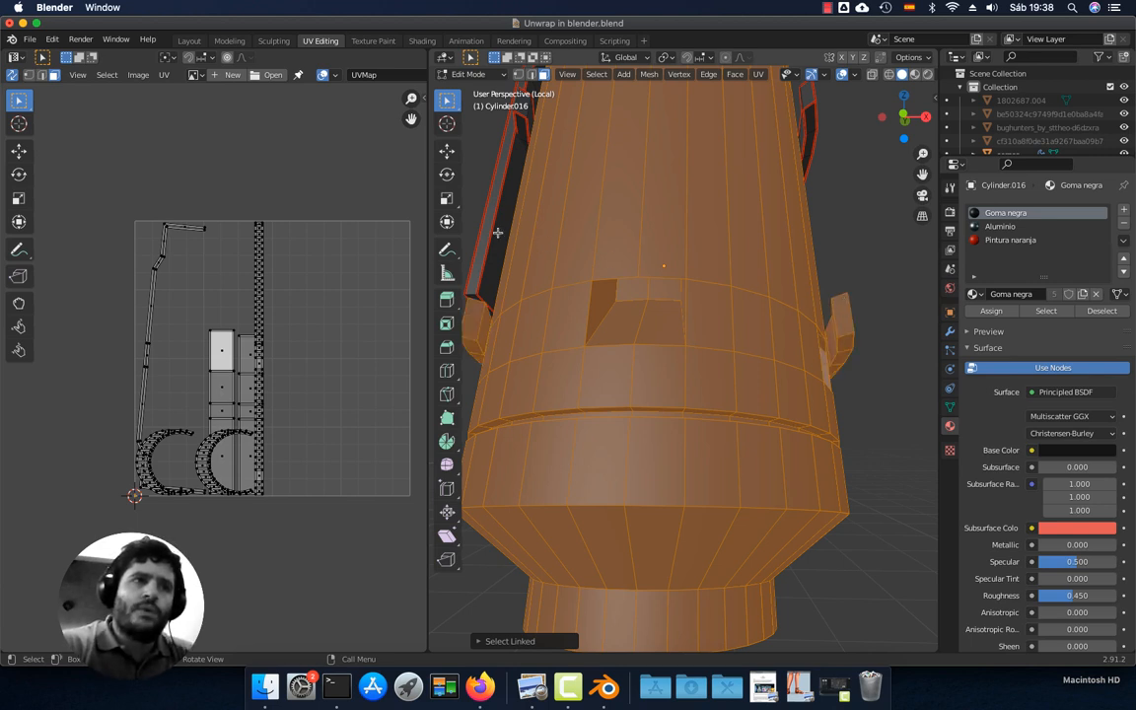
pyautogui.press('l')
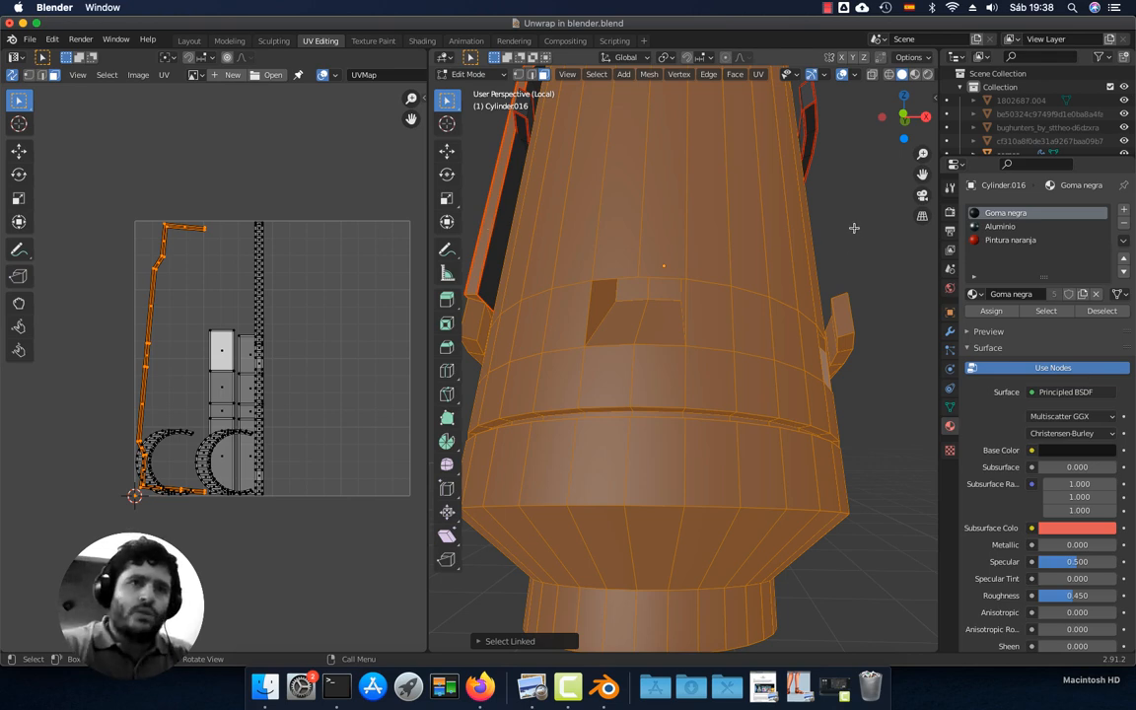
pyautogui.click(821, 252)
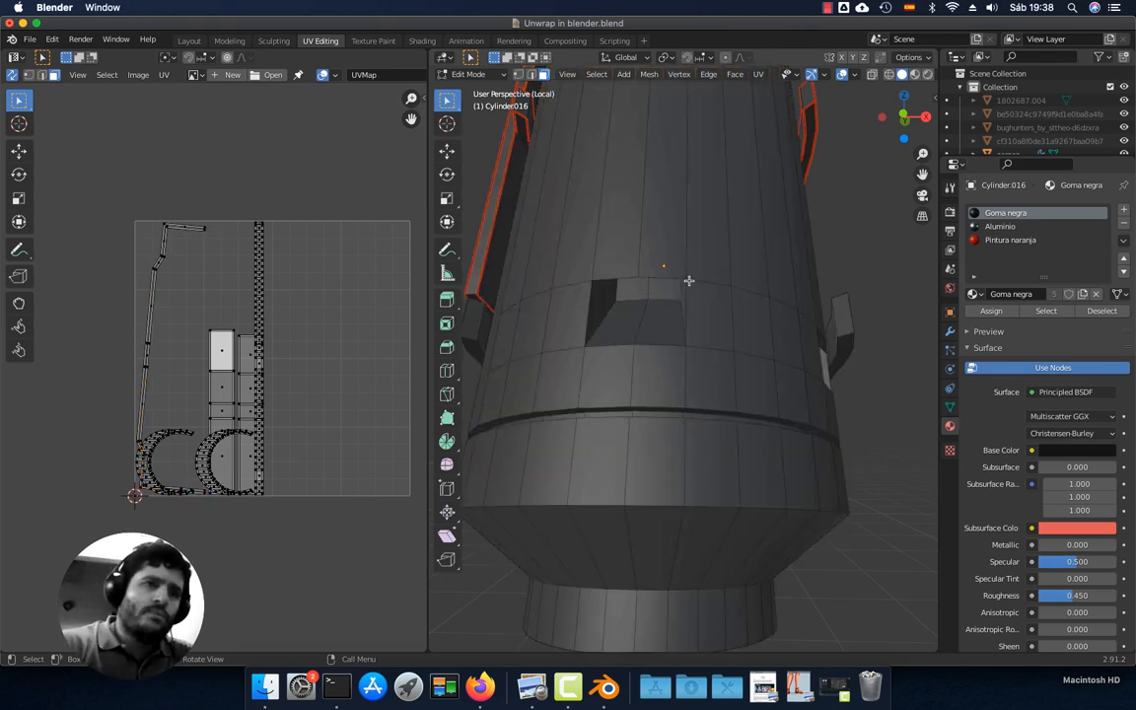
# Isolate the canister's main body by selecting its linked mesh, inverting the selection and hiding the other parts
pyautogui.press('l')
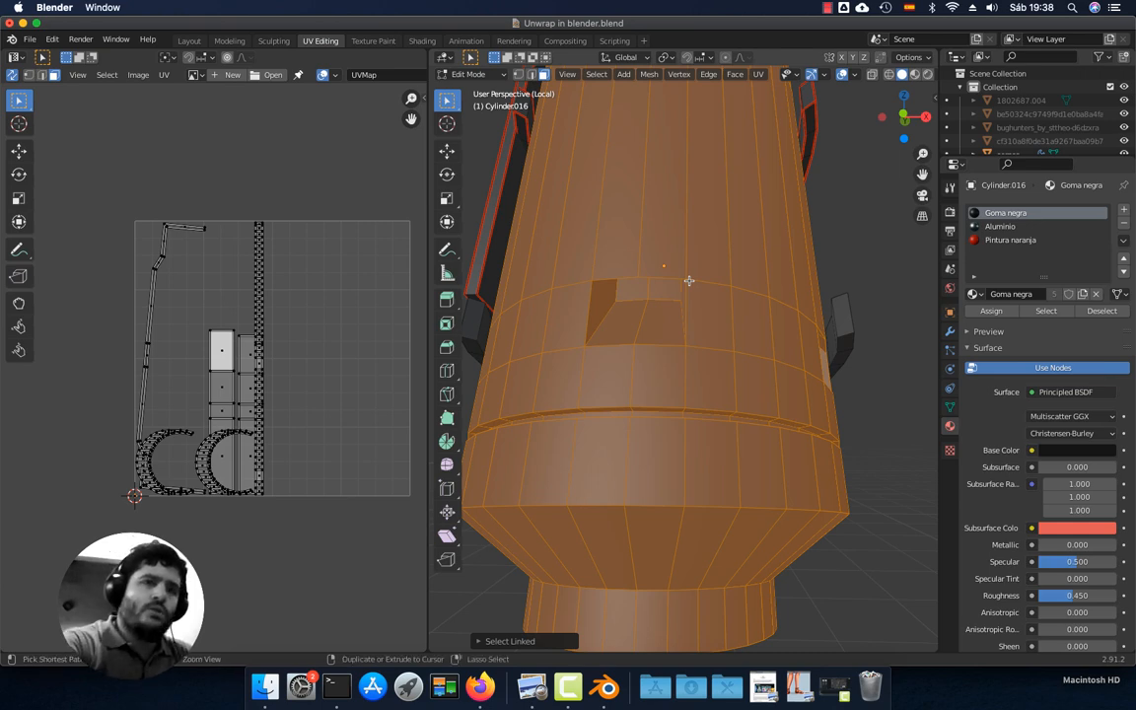
pyautogui.hotkey('ctrl', 'i')
pyautogui.press('h')
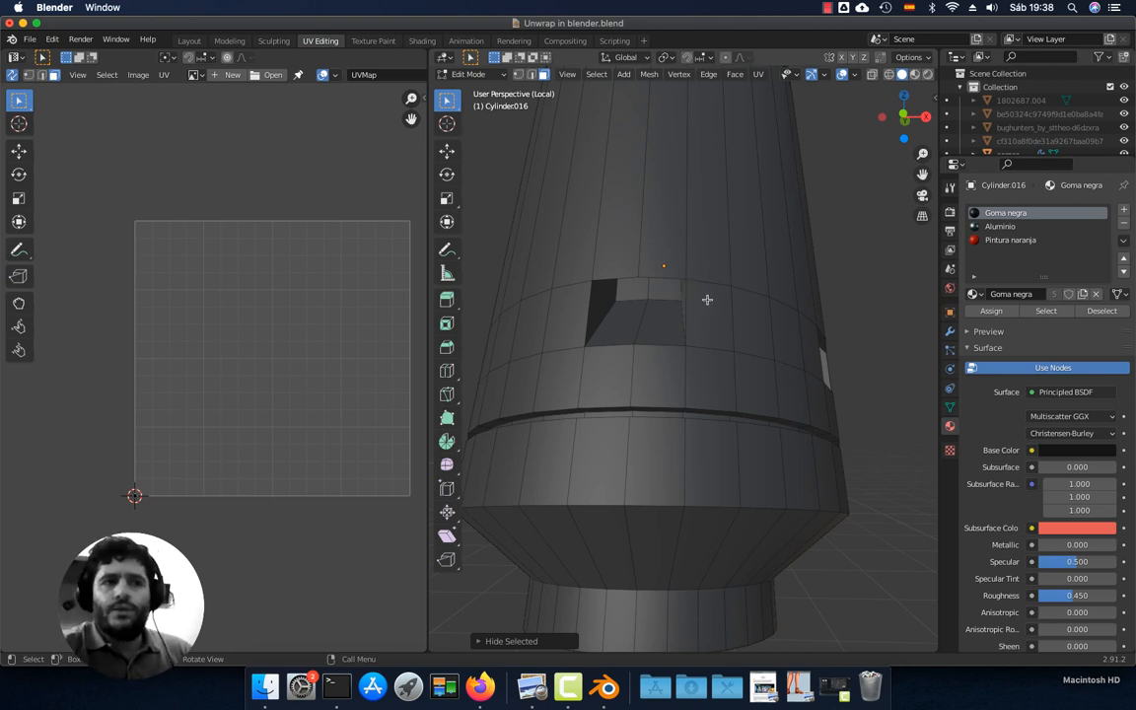
# Examine the isolated canister body's ribbed neck, grooves, recesses and base from several sides, and switch to edge selection
pyautogui.moveTo(707, 299); pyautogui.dragTo(697, 404, button='middle')
pyautogui.scroll(-5, 690, 306)
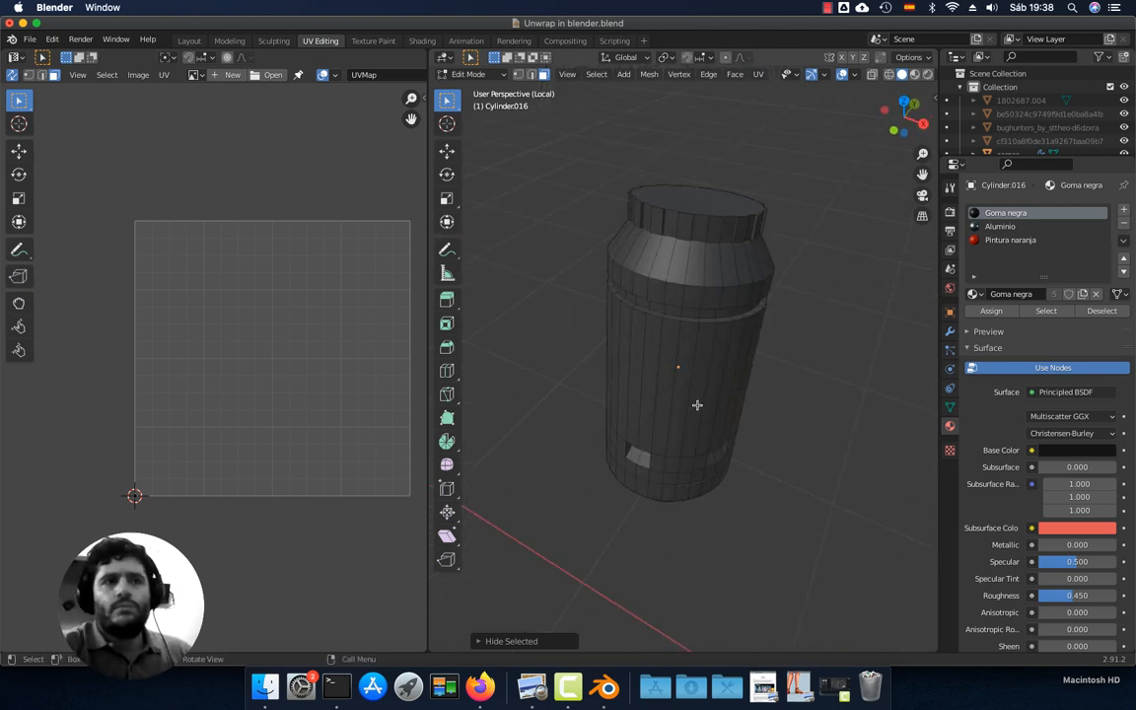
pyautogui.scroll(4, 709, 236)
pyautogui.keyDown('shift'); pyautogui.moveTo(709, 235); pyautogui.dragTo(700, 347, button='middle'); pyautogui.keyUp('shift')
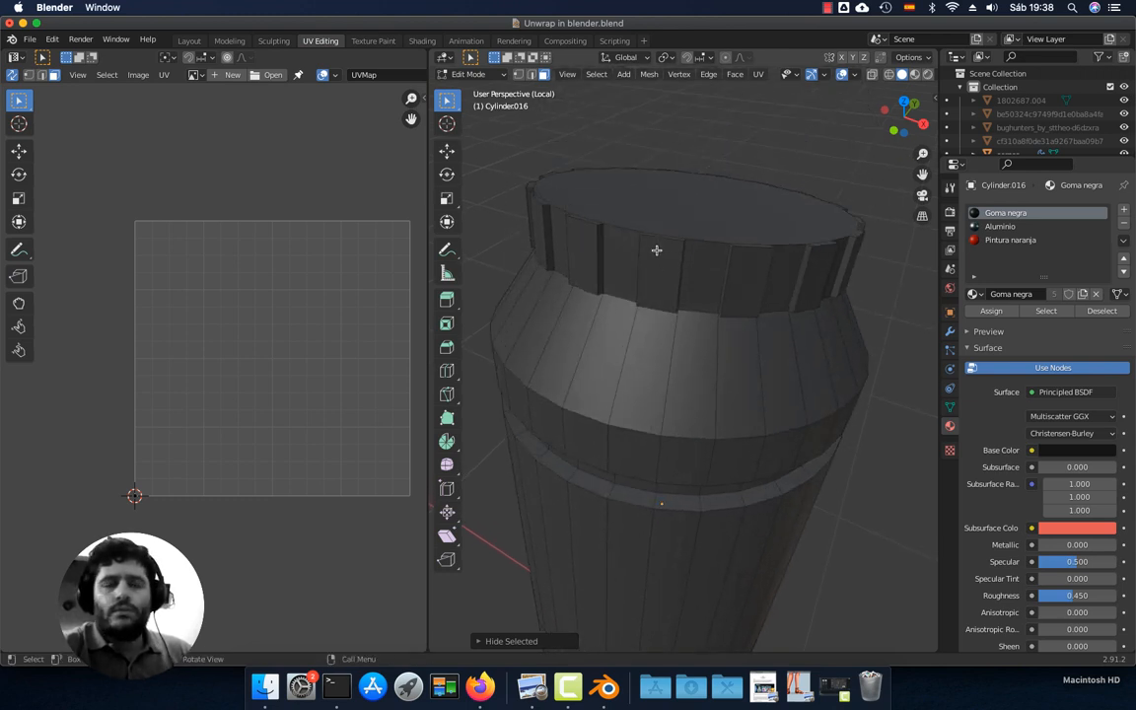
pyautogui.scroll(-6, 702, 320)
pyautogui.moveTo(706, 249); pyautogui.dragTo(698, 429, button='middle')
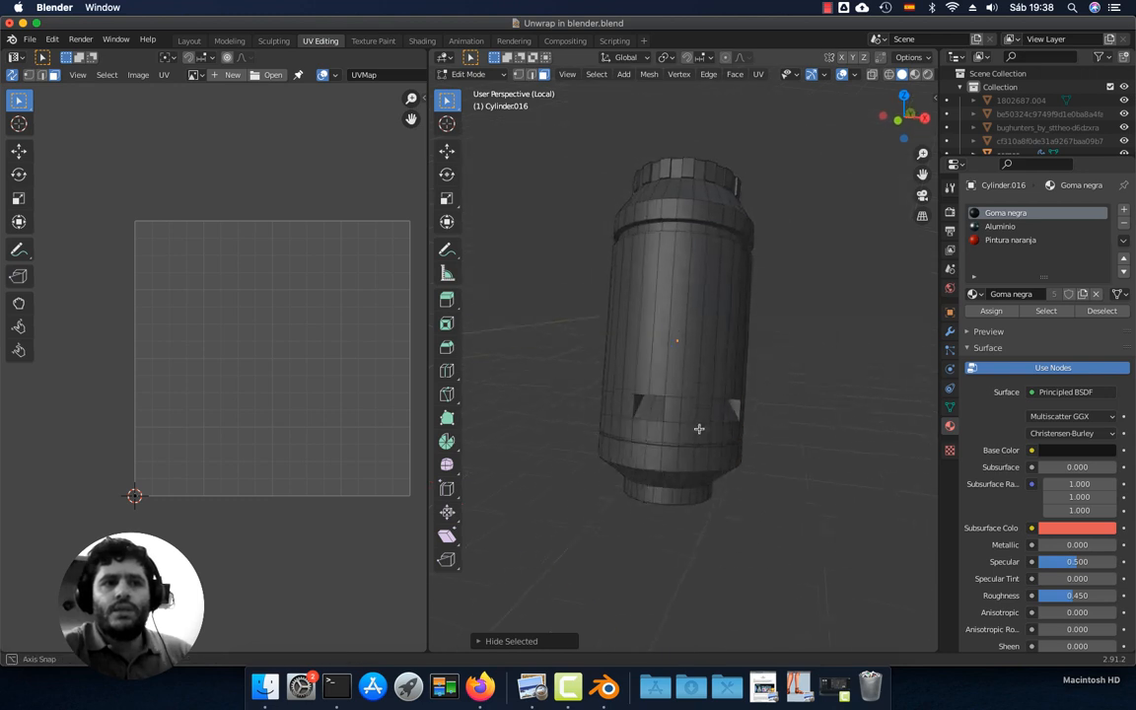
pyautogui.scroll(6, 690, 391)
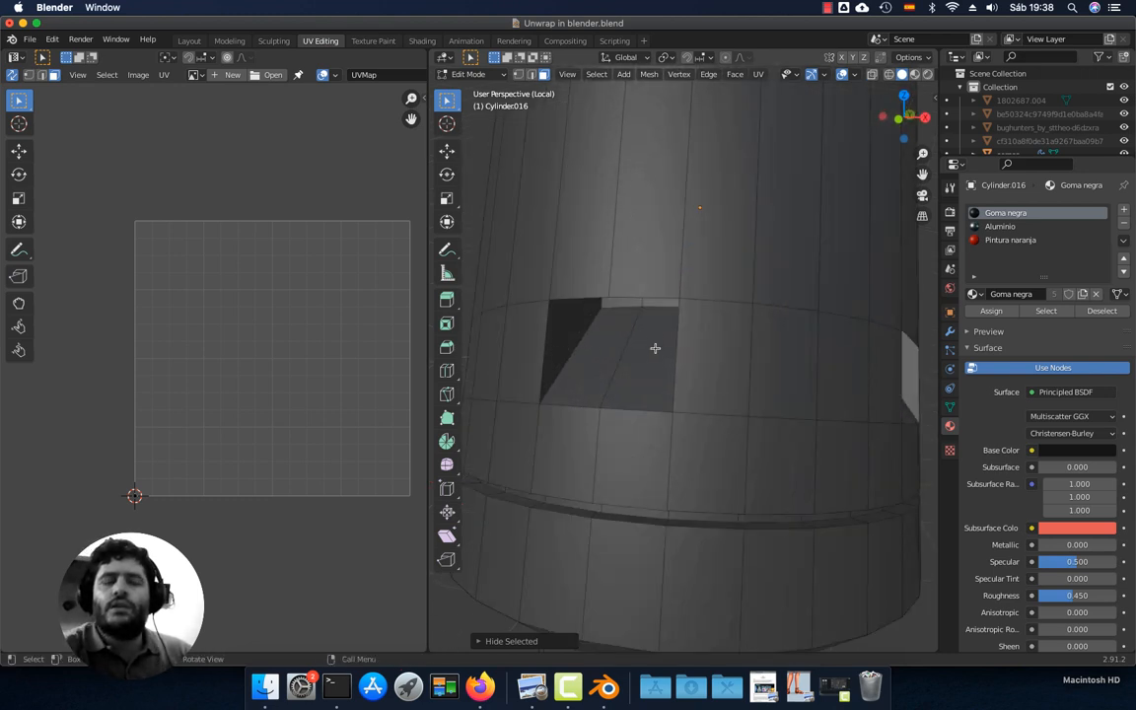
pyautogui.scroll(-5, 654, 347)
pyautogui.moveTo(654, 348)
pyautogui.mouseDown(button='middle')
pyautogui.moveTo(662, 375)
pyautogui.moveTo(665, 347)
pyautogui.mouseUp(button='middle')
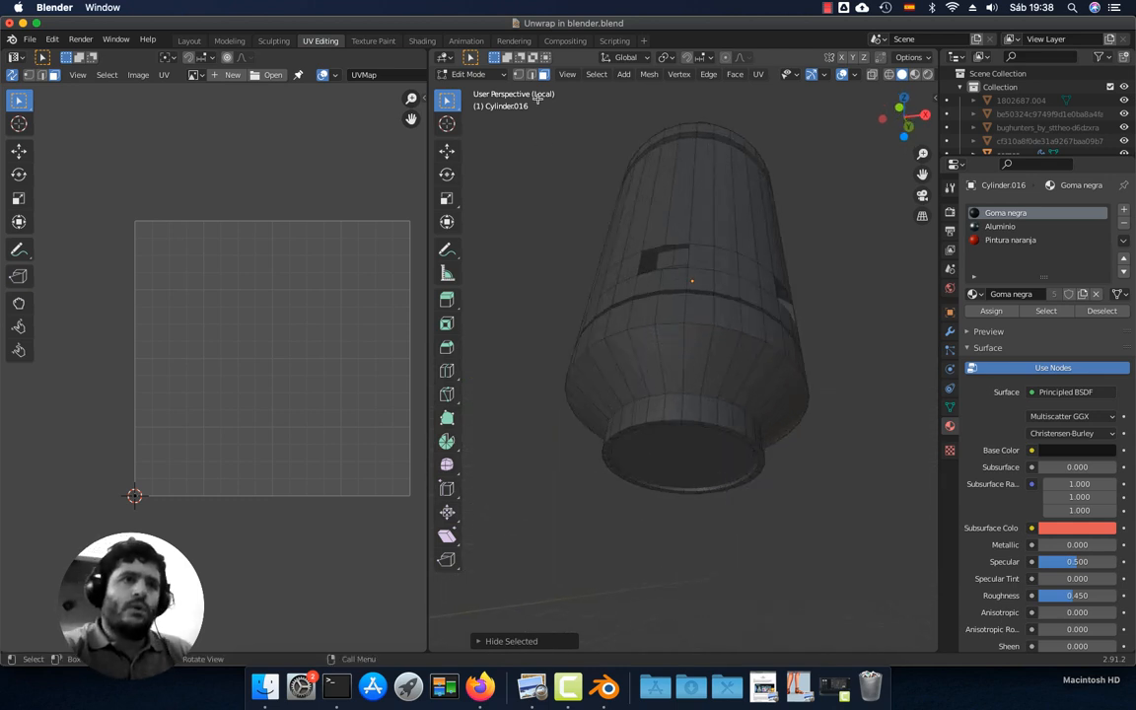
pyautogui.press('2')
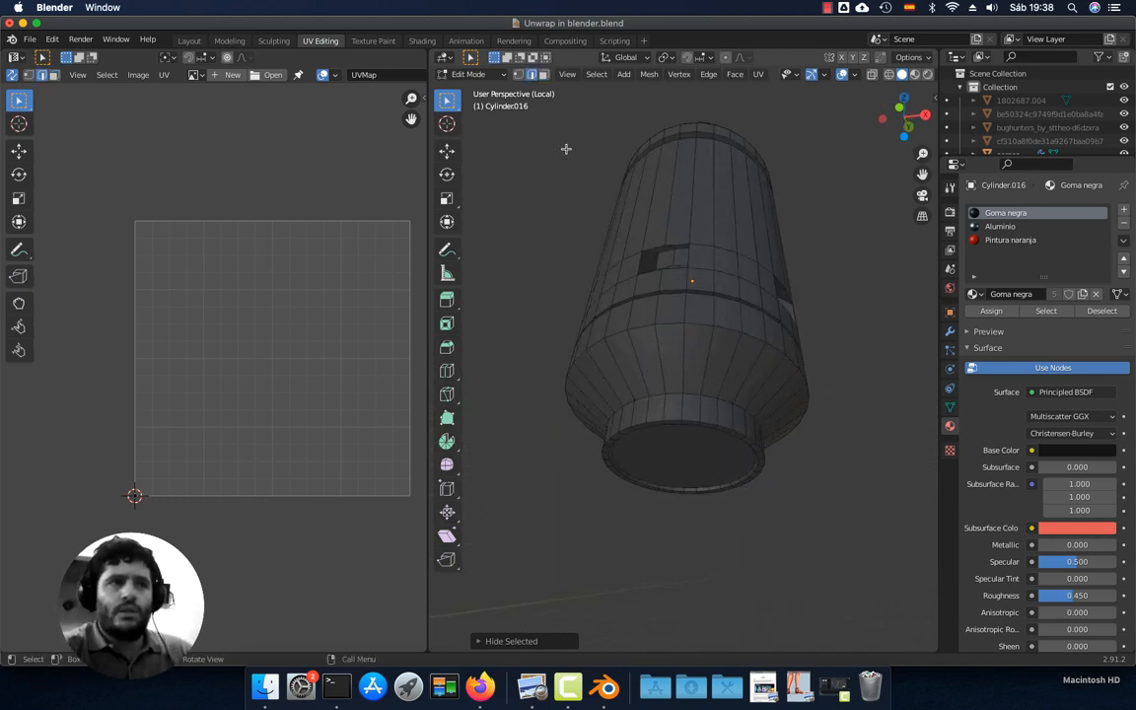
# Select the outer edge loop around the canister's base and the first two recessed segments of the ribbed neck's top rim
pyautogui.scroll(5, 691, 426)
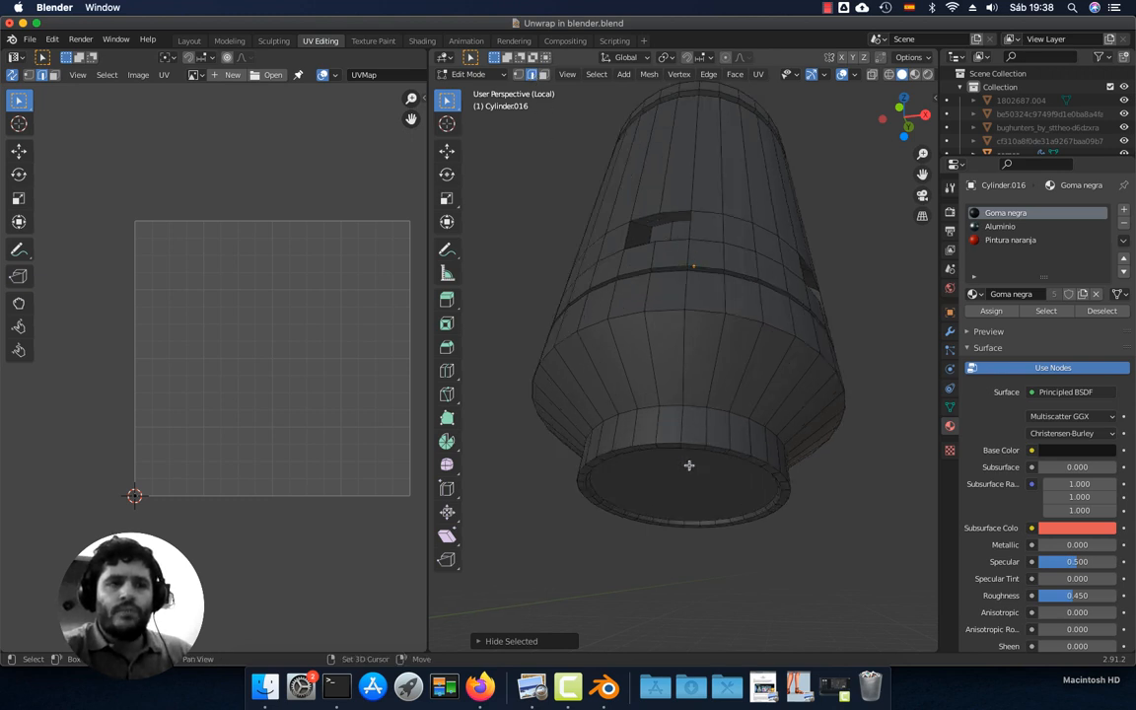
pyautogui.keyDown('alt'); pyautogui.click(636, 391); pyautogui.keyUp('alt')
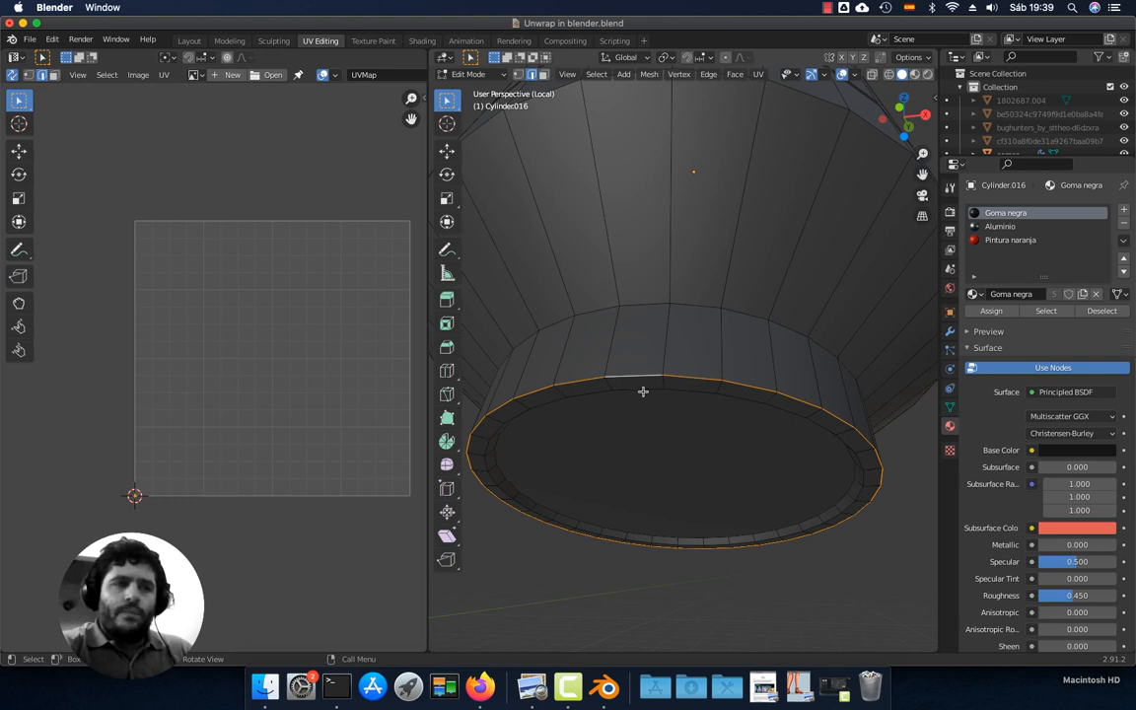
pyautogui.scroll(-7, 669, 375)
pyautogui.moveTo(705, 271); pyautogui.dragTo(702, 444, button='middle')
pyautogui.scroll(6, 701, 413)
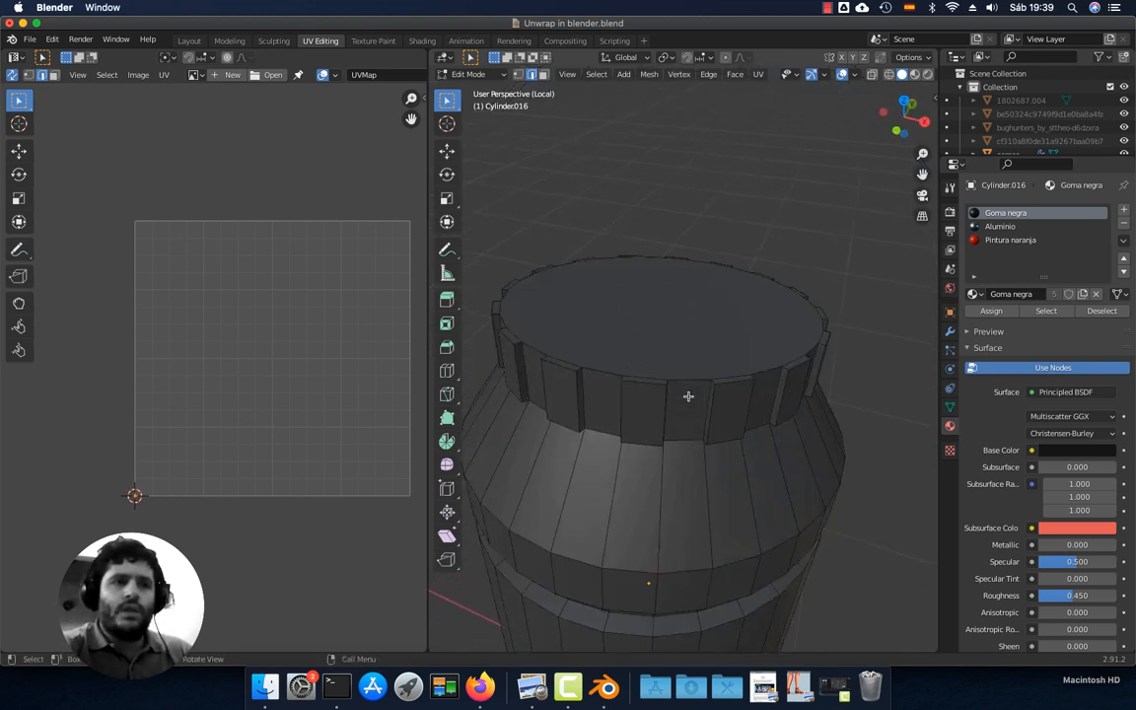
pyautogui.scroll(6, 688, 395)
pyautogui.keyDown('alt'); pyautogui.click(590, 333); pyautogui.keyUp('alt')
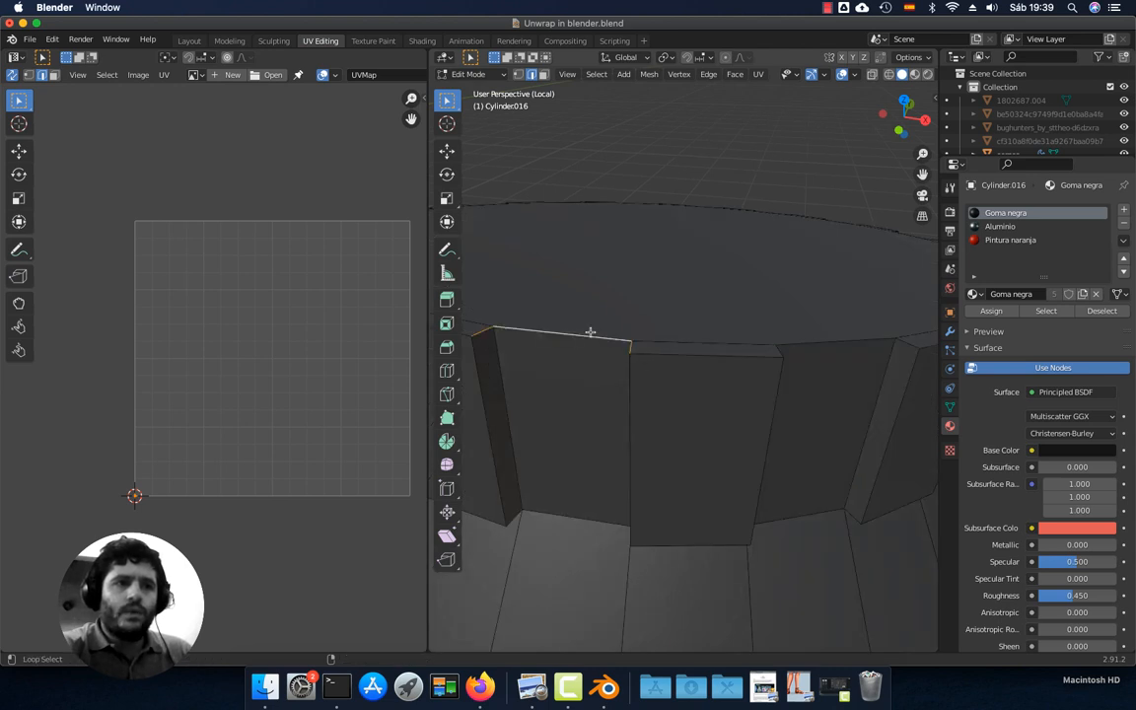
pyautogui.scroll(-4, 589, 332)
pyautogui.keyDown('alt'); pyautogui.keyDown('shift'); pyautogui.click(738, 370); pyautogui.keyUp('shift'); pyautogui.keyUp('alt')
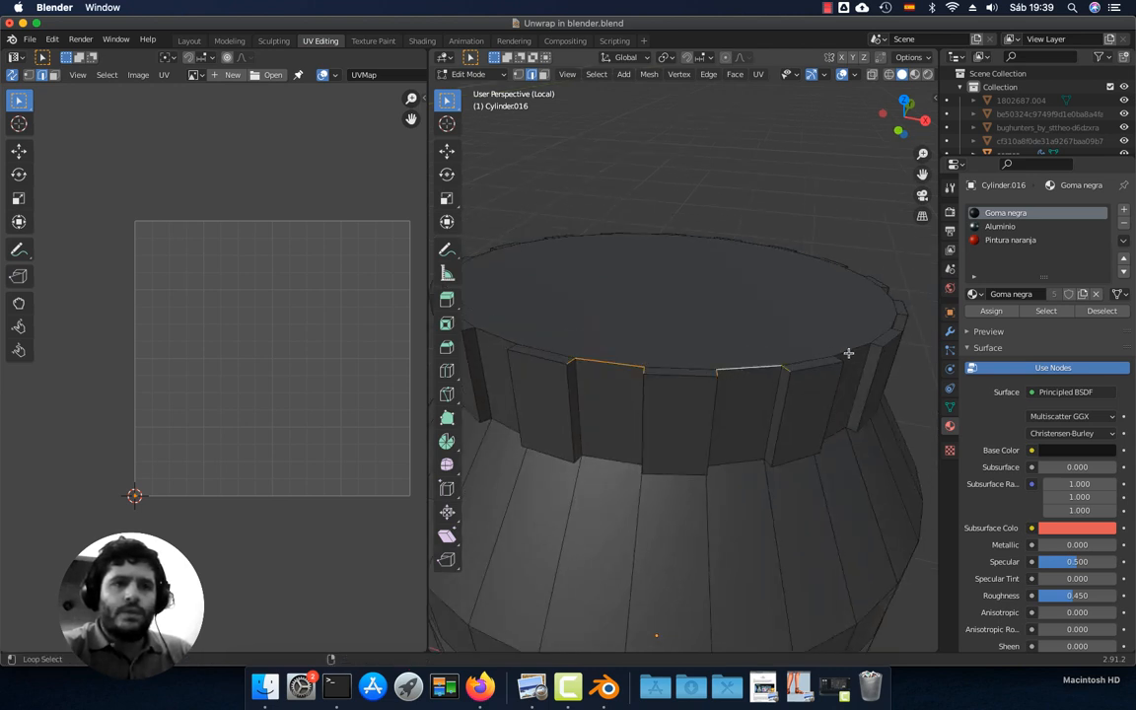
# Extend the selection with the remaining recessed top-edge segments around the ribbed neck
pyautogui.moveTo(848, 353); pyautogui.dragTo(746, 345, button='middle')
pyautogui.keyDown('shift'); pyautogui.moveTo(593, 360); pyautogui.dragTo(679, 370, button='middle'); pyautogui.keyUp('shift')
pyautogui.keyDown('alt'); pyautogui.keyDown('shift'); pyautogui.click(640, 375); pyautogui.keyUp('shift'); pyautogui.keyUp('alt')
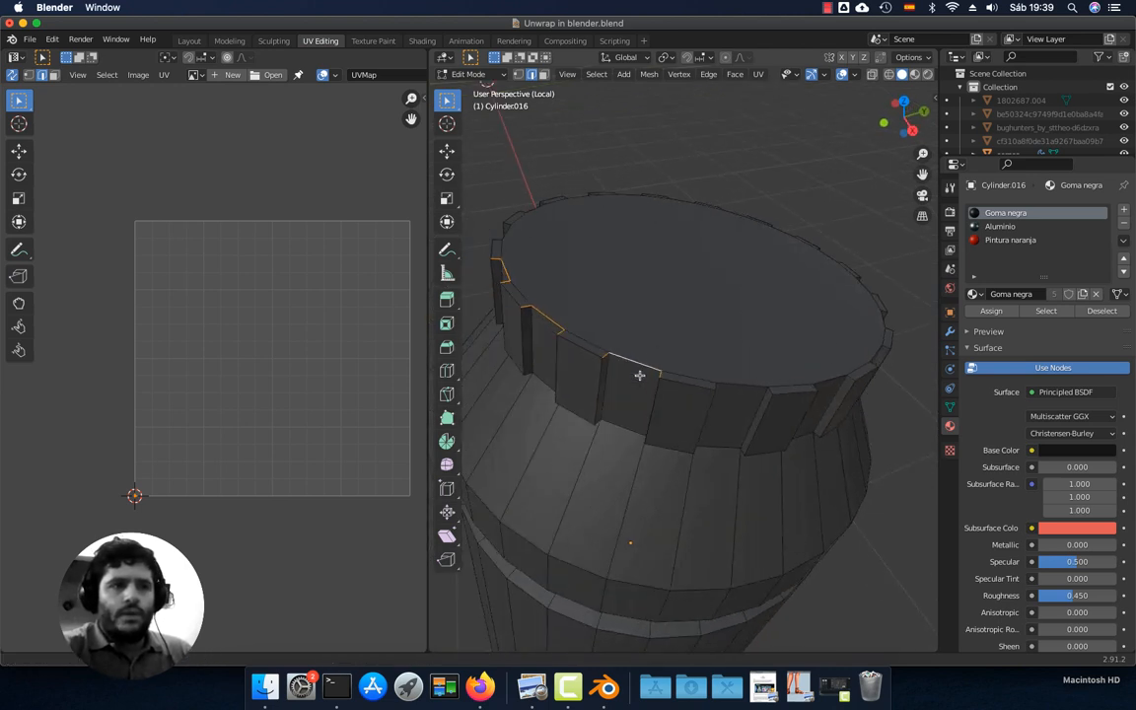
pyautogui.keyDown('alt'); pyautogui.keyDown('shift'); pyautogui.click(730, 387); pyautogui.keyUp('shift'); pyautogui.keyUp('alt')
pyautogui.keyDown('alt'); pyautogui.keyDown('shift'); pyautogui.click(830, 379); pyautogui.keyUp('shift'); pyautogui.keyUp('alt')
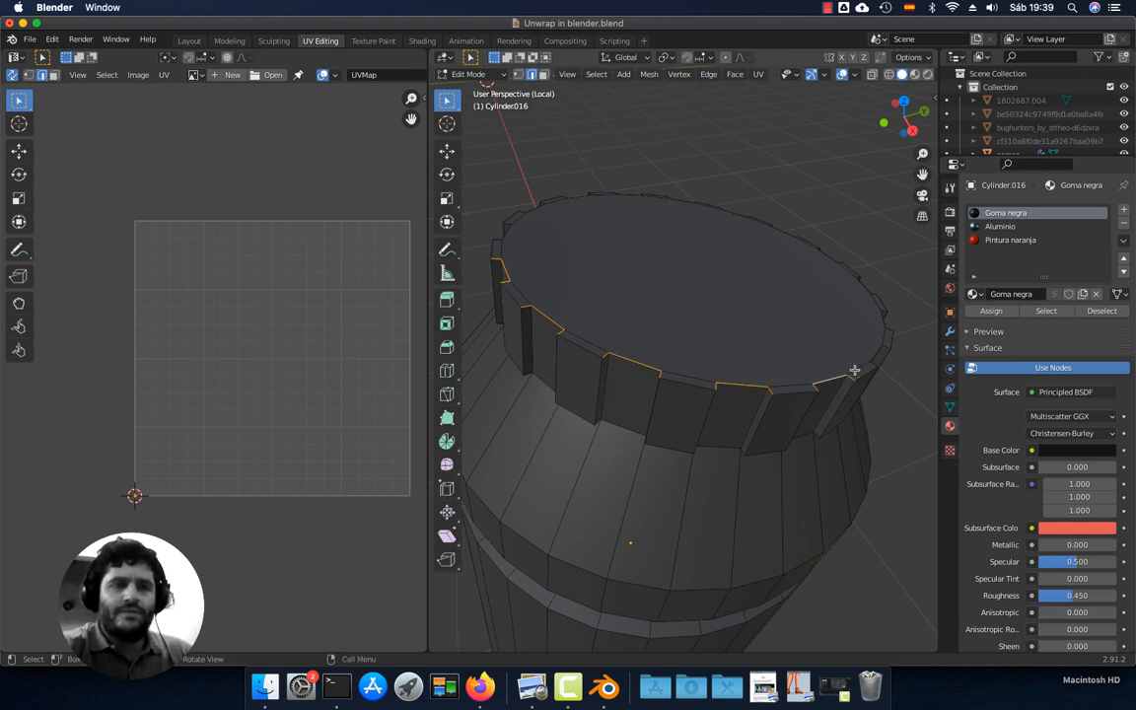
pyautogui.moveTo(854, 370); pyautogui.dragTo(712, 360, button='middle')
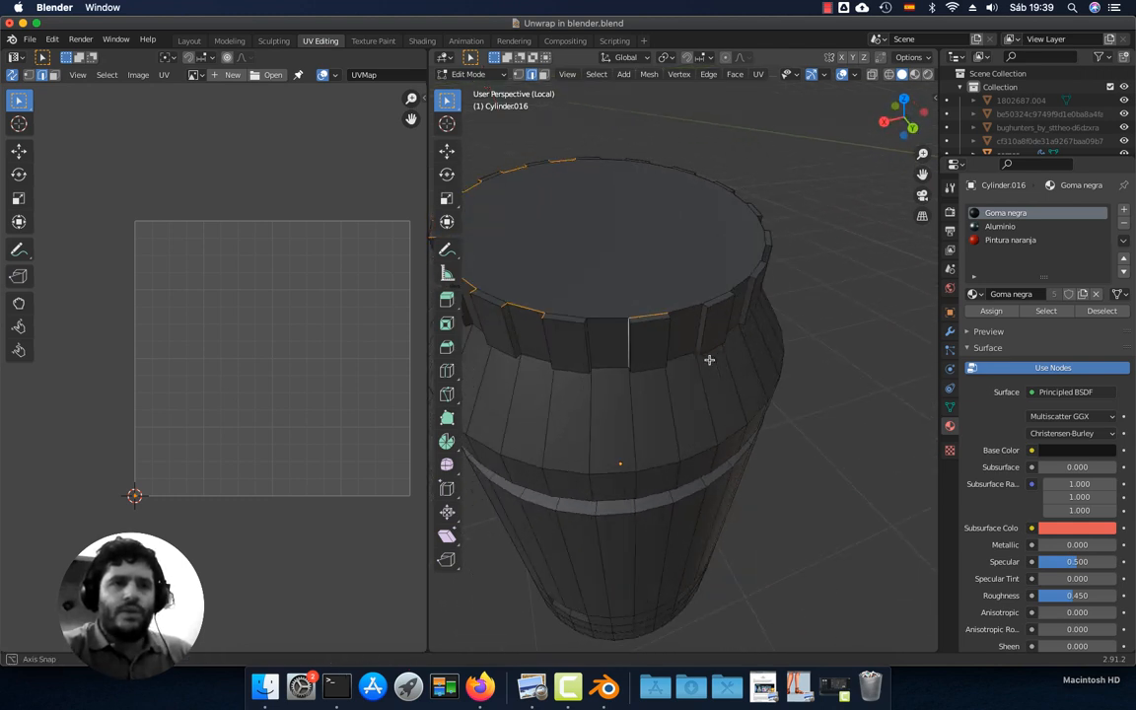
pyautogui.keyDown('alt'); pyautogui.keyDown('shift'); pyautogui.click(612, 321); pyautogui.keyUp('shift'); pyautogui.keyUp('alt')
pyautogui.keyDown('alt'); pyautogui.keyDown('shift'); pyautogui.click(690, 310); pyautogui.keyUp('shift'); pyautogui.keyUp('alt')
pyautogui.moveTo(738, 285); pyautogui.dragTo(659, 263, button='middle')
pyautogui.moveTo(759, 280); pyautogui.dragTo(653, 372, button='middle')
pyautogui.moveTo(647, 304); pyautogui.dragTo(657, 366, button='middle')
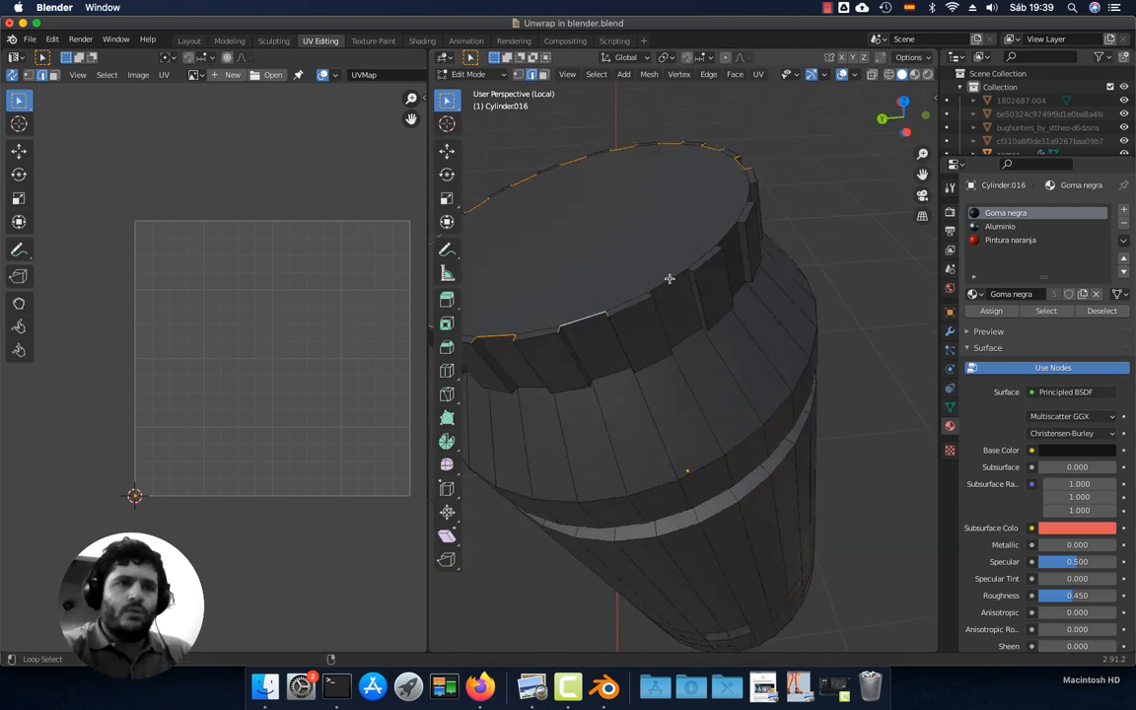
pyautogui.moveTo(753, 272); pyautogui.dragTo(786, 256, button='middle')
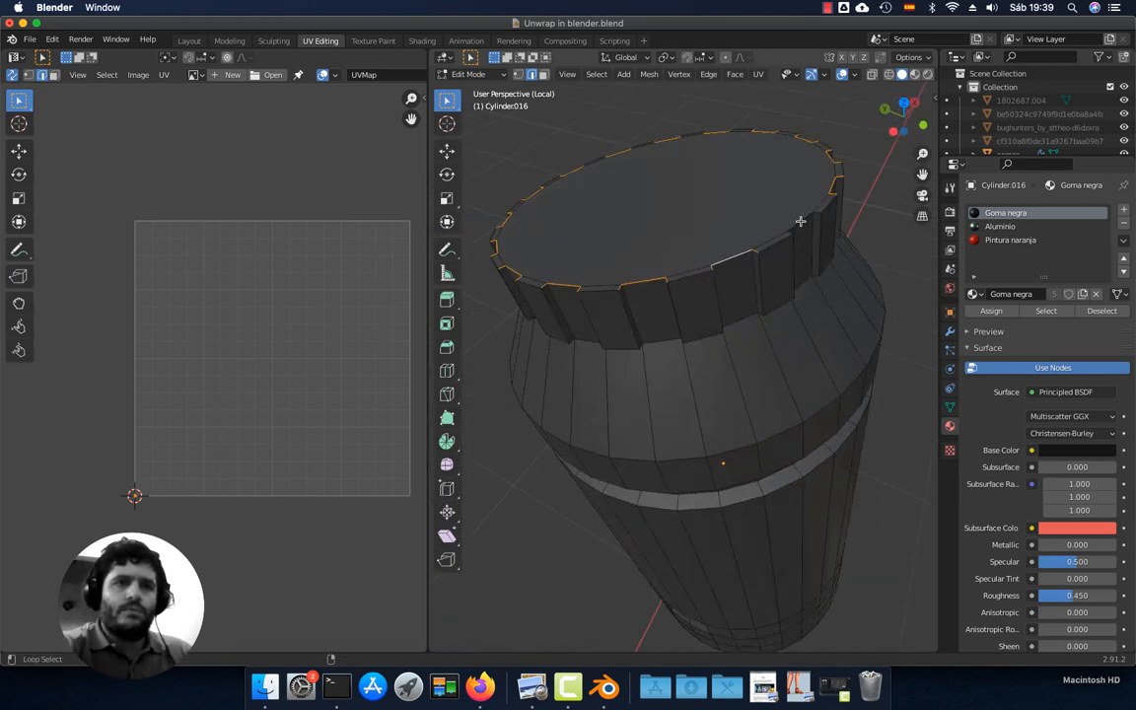
# Add the outer top edges of the raised ribs so the whole toothed outline of the neck's rim is selected
pyautogui.moveTo(778, 299); pyautogui.dragTo(696, 321, button='middle')
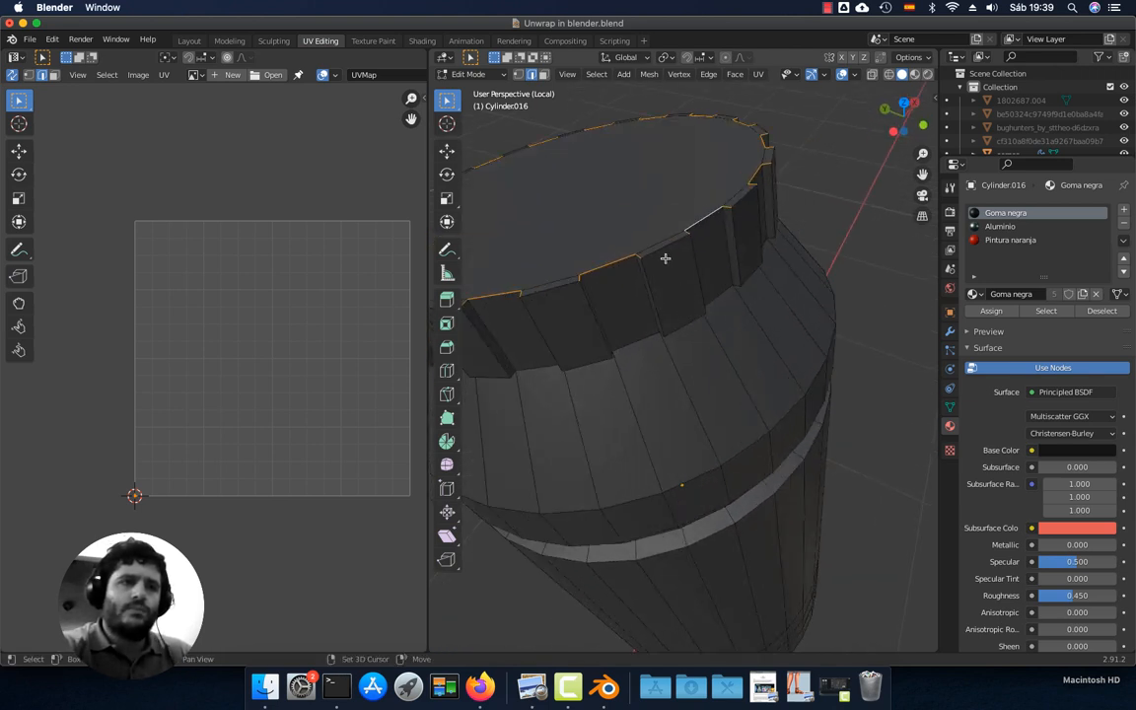
pyautogui.moveTo(548, 323); pyautogui.dragTo(690, 322, button='middle')
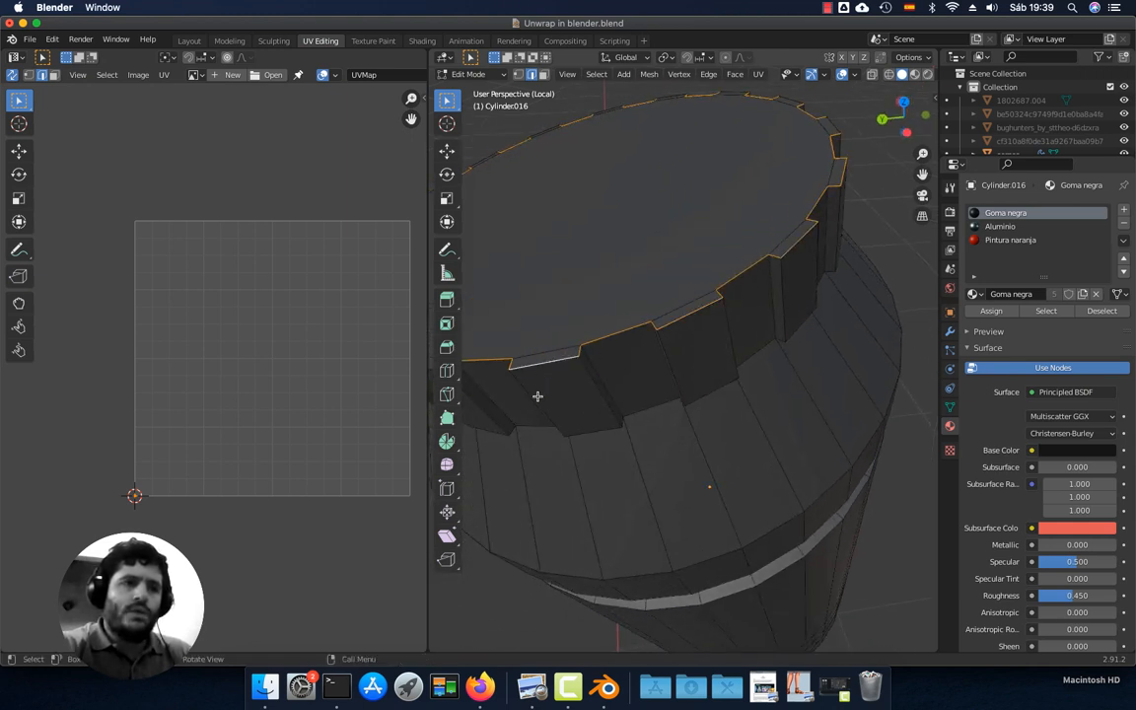
pyautogui.moveTo(538, 395); pyautogui.dragTo(701, 370, button='middle')
pyautogui.moveTo(588, 305); pyautogui.dragTo(687, 360, button='middle')
pyautogui.moveTo(603, 332); pyautogui.dragTo(711, 397, button='middle')
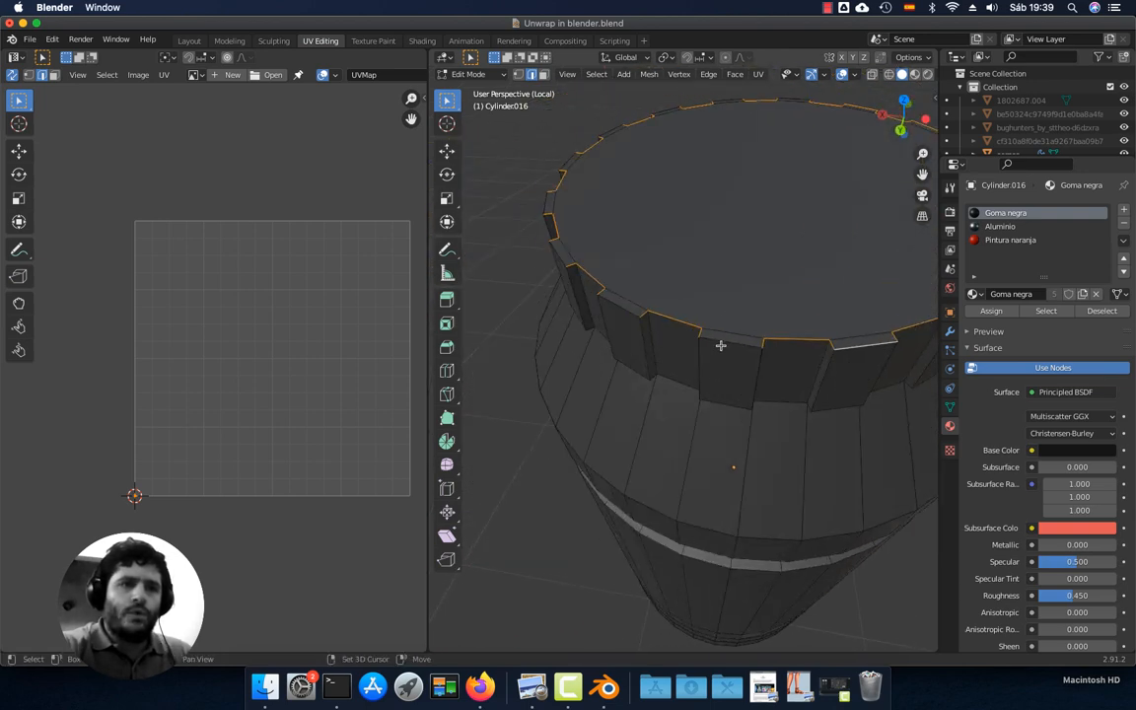
pyautogui.moveTo(608, 357); pyautogui.dragTo(632, 292, button='middle')
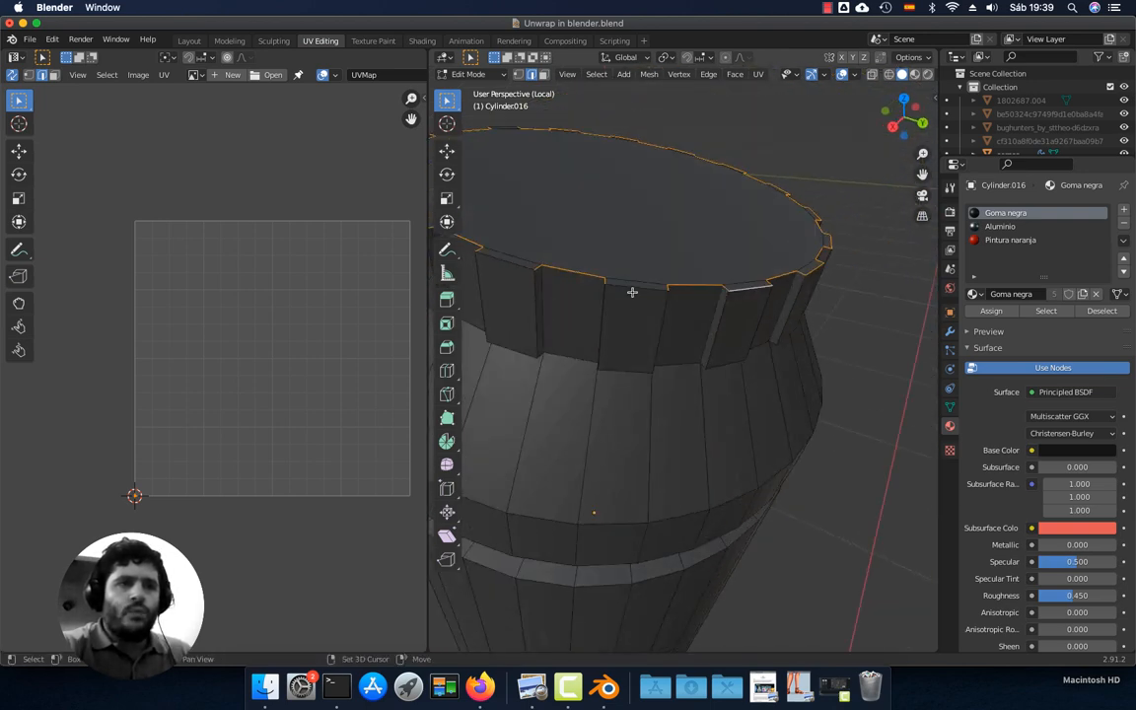
pyautogui.moveTo(512, 274); pyautogui.dragTo(714, 378, button='middle')
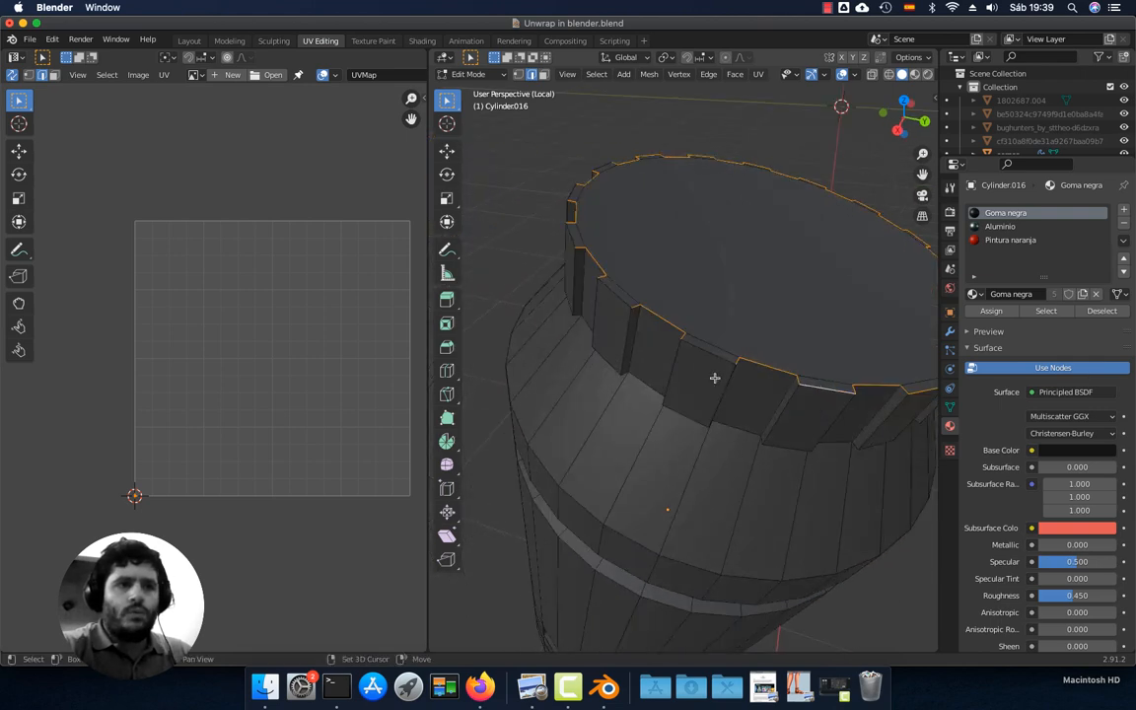
pyautogui.moveTo(571, 239); pyautogui.dragTo(776, 338, button='middle')
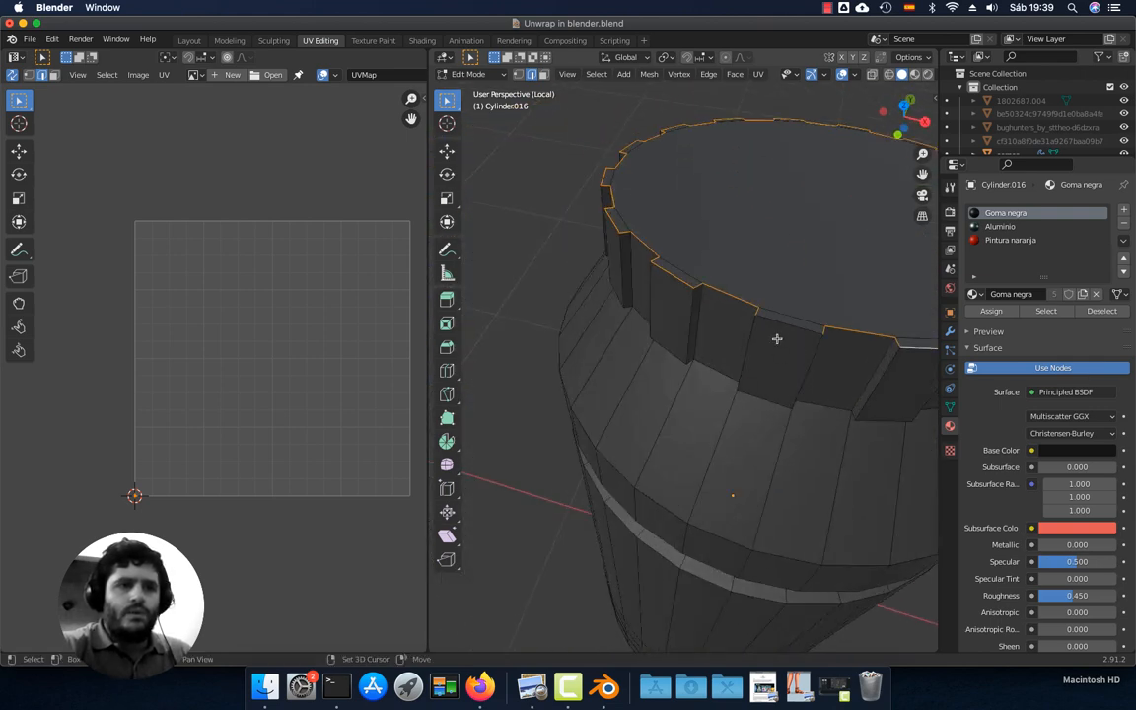
# Add the edges where the ribbed neck meets the sloping shoulder, segment by segment around the body
pyautogui.moveTo(836, 393); pyautogui.dragTo(671, 332, button='middle')
pyautogui.scroll(7, 671, 333)
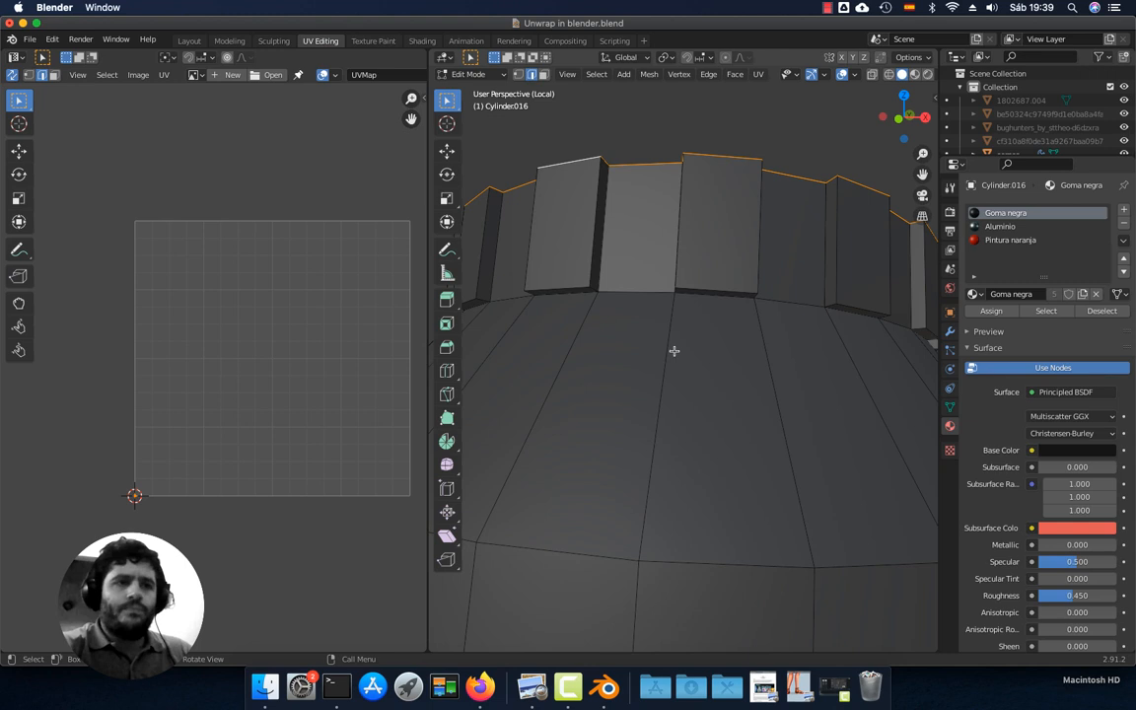
pyautogui.keyDown('shift'); pyautogui.click(645, 296); pyautogui.keyUp('shift')
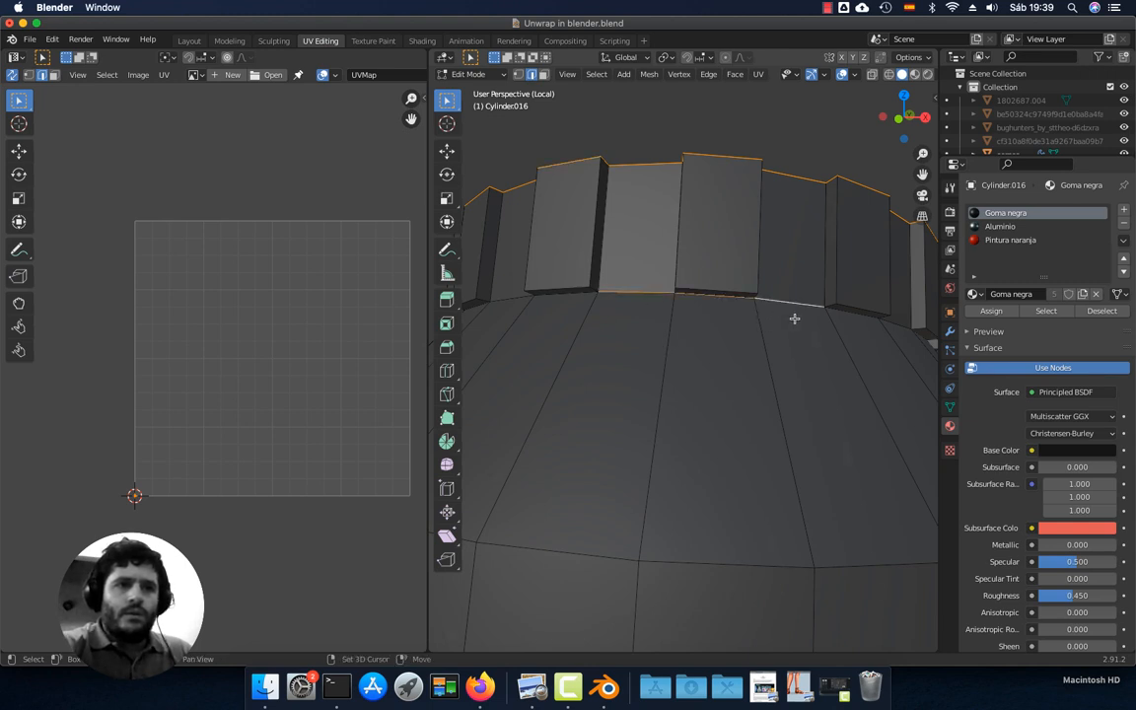
pyautogui.moveTo(794, 317); pyautogui.dragTo(665, 320, button='middle')
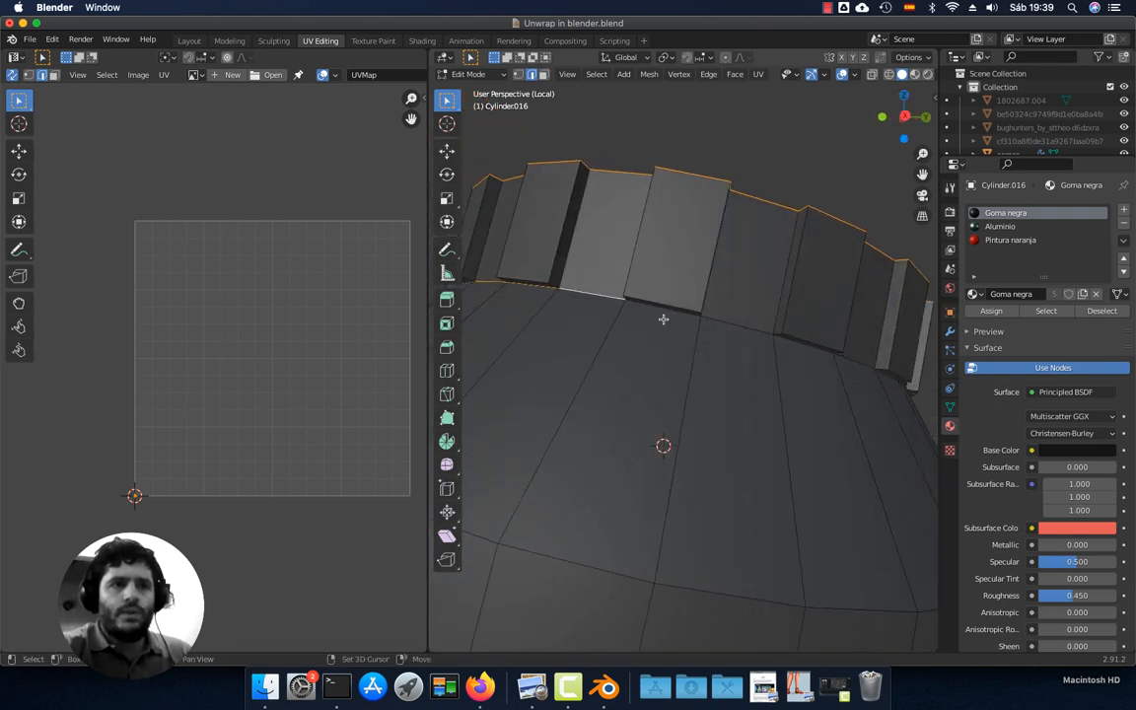
pyautogui.moveTo(806, 362); pyautogui.dragTo(745, 318, button='middle')
pyautogui.moveTo(661, 292)
pyautogui.mouseDown(button='middle')
pyautogui.moveTo(670, 306)
pyautogui.moveTo(636, 306)
pyautogui.moveTo(662, 307)
pyautogui.mouseUp(button='middle')
pyautogui.moveTo(631, 228); pyautogui.dragTo(707, 284, button='middle')
pyautogui.moveTo(781, 301); pyautogui.dragTo(750, 313, button='middle')
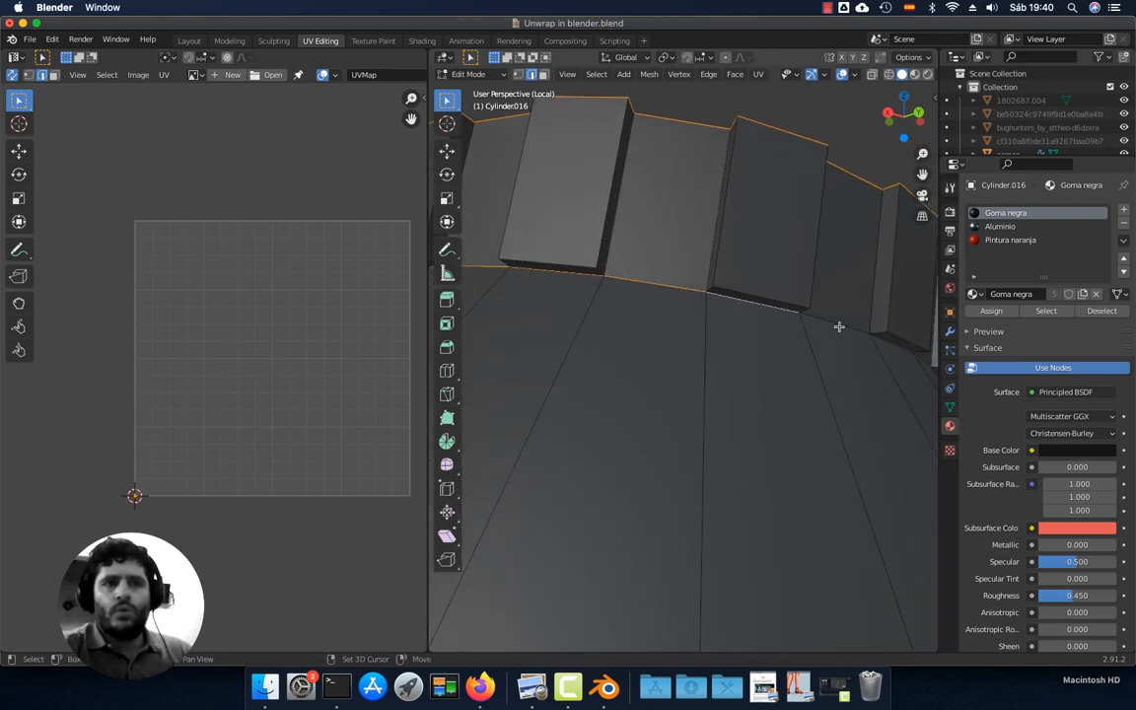
pyautogui.moveTo(839, 324); pyautogui.dragTo(680, 342, button='middle')
pyautogui.moveTo(827, 325); pyautogui.dragTo(746, 285, button='middle')
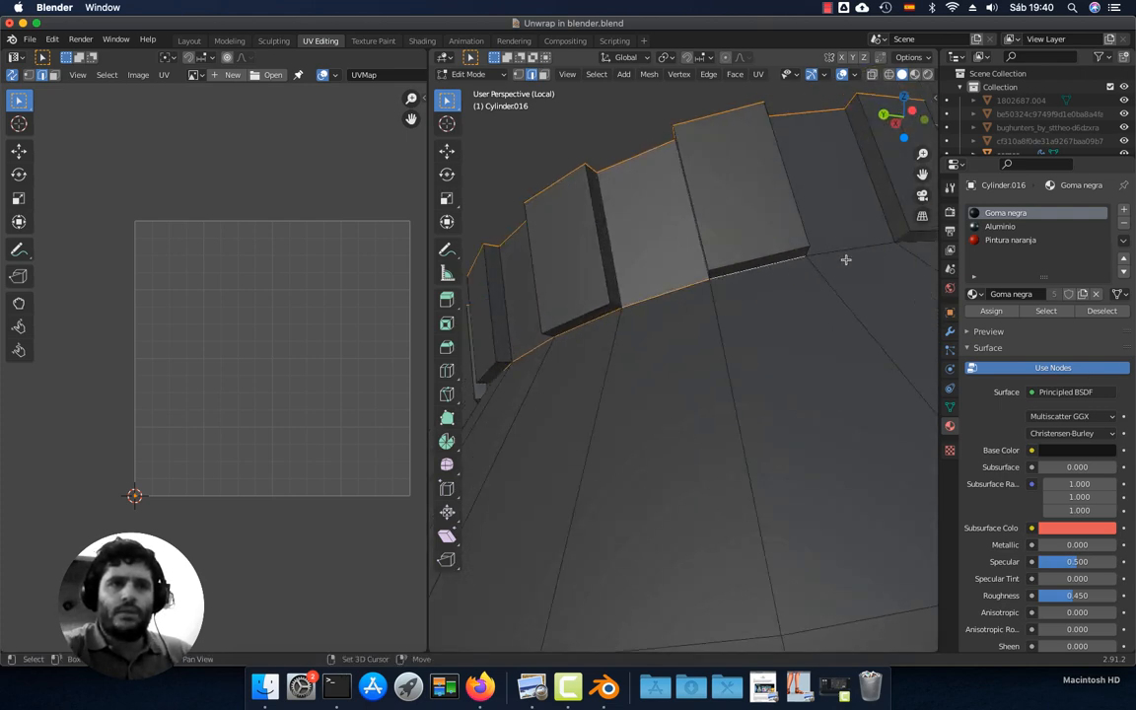
pyautogui.moveTo(845, 260); pyautogui.dragTo(692, 304, button='middle')
pyautogui.moveTo(808, 302); pyautogui.dragTo(723, 315, button='middle')
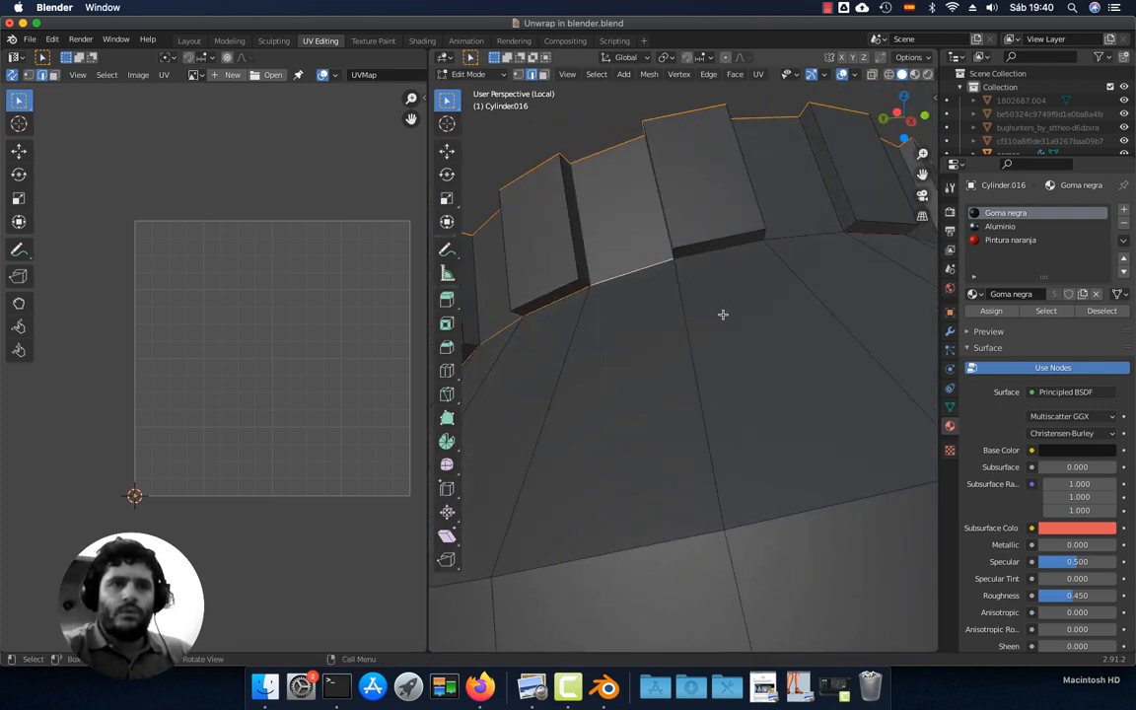
pyautogui.keyDown('shift'); pyautogui.click(759, 292); pyautogui.keyUp('shift')
pyautogui.moveTo(814, 256); pyautogui.dragTo(586, 332, button='middle')
pyautogui.keyDown('shift'); pyautogui.click(606, 317); pyautogui.keyUp('shift')
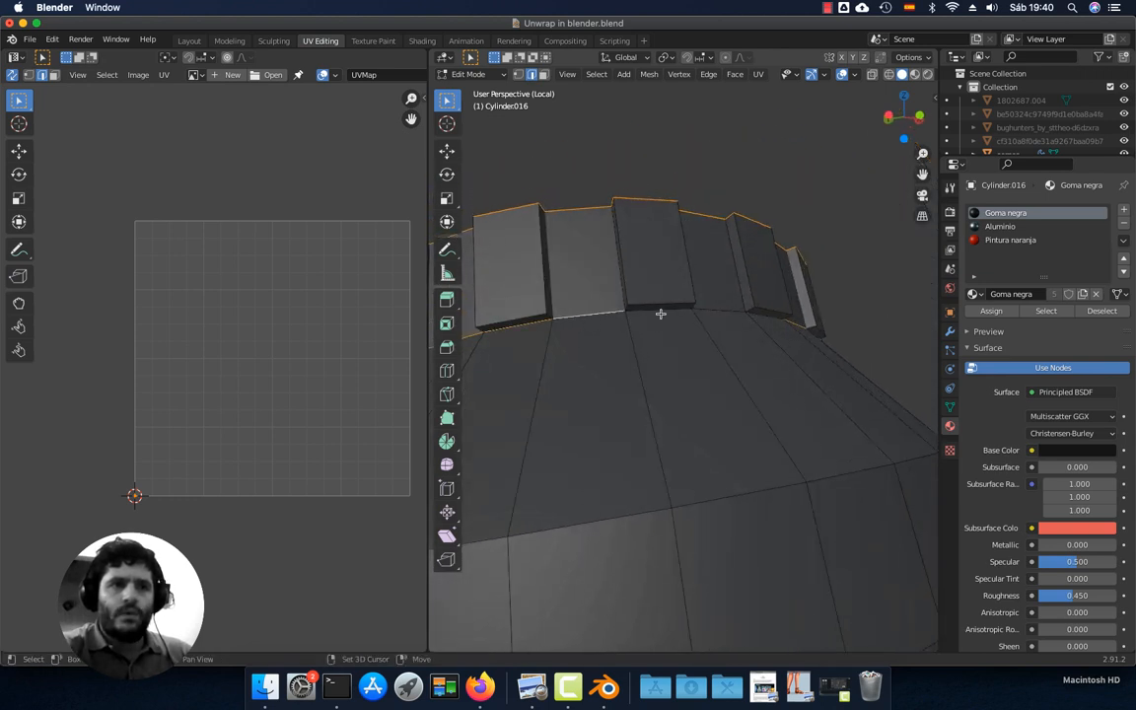
pyautogui.moveTo(764, 316); pyautogui.dragTo(664, 368, button='middle')
# Add the opening edges of the first two rectangular recesses near the canister's base to the selection
pyautogui.scroll(-5, 667, 368)
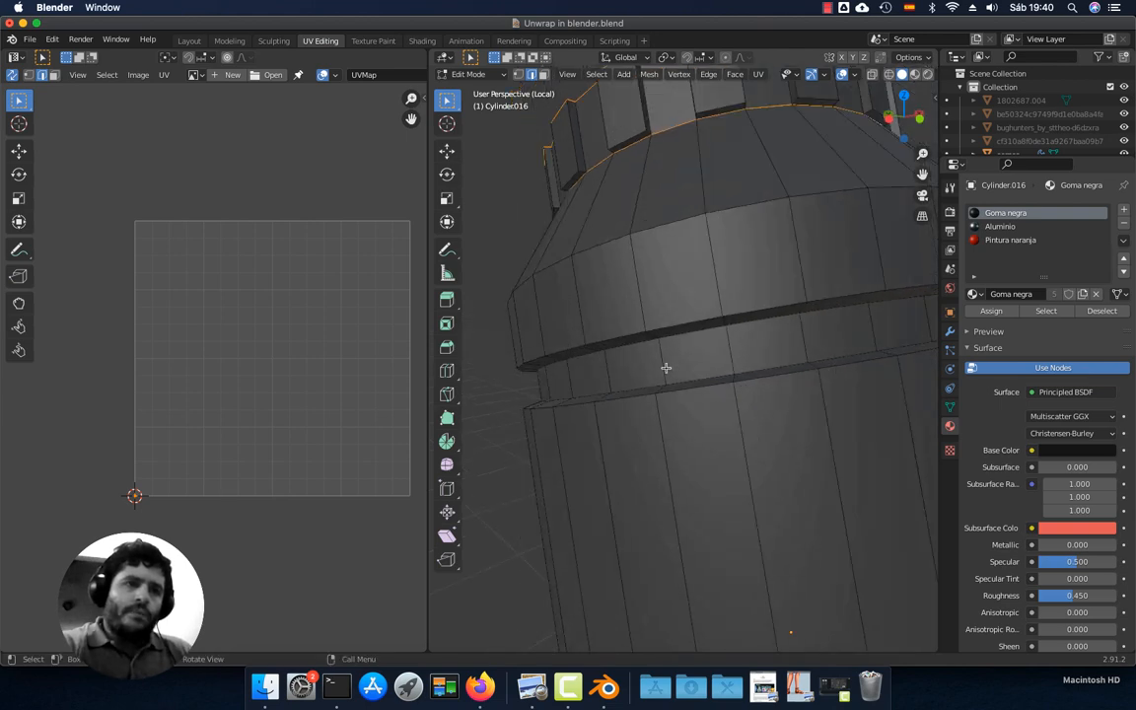
pyautogui.keyDown('shift'); pyautogui.moveTo(723, 512); pyautogui.dragTo(629, 299, button='middle'); pyautogui.keyUp('shift')
pyautogui.scroll(3, 695, 352)
pyautogui.keyDown('shift'); pyautogui.click(653, 309); pyautogui.keyUp('shift')
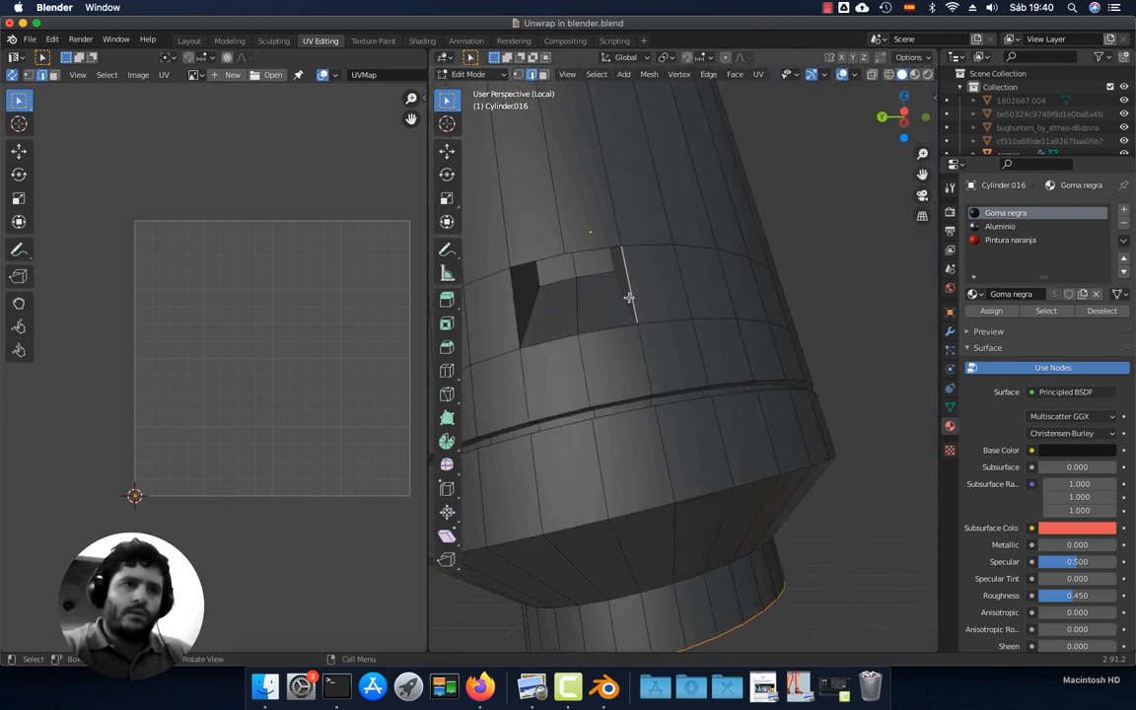
pyautogui.keyDown('alt'); pyautogui.click(587, 250); pyautogui.keyUp('alt')
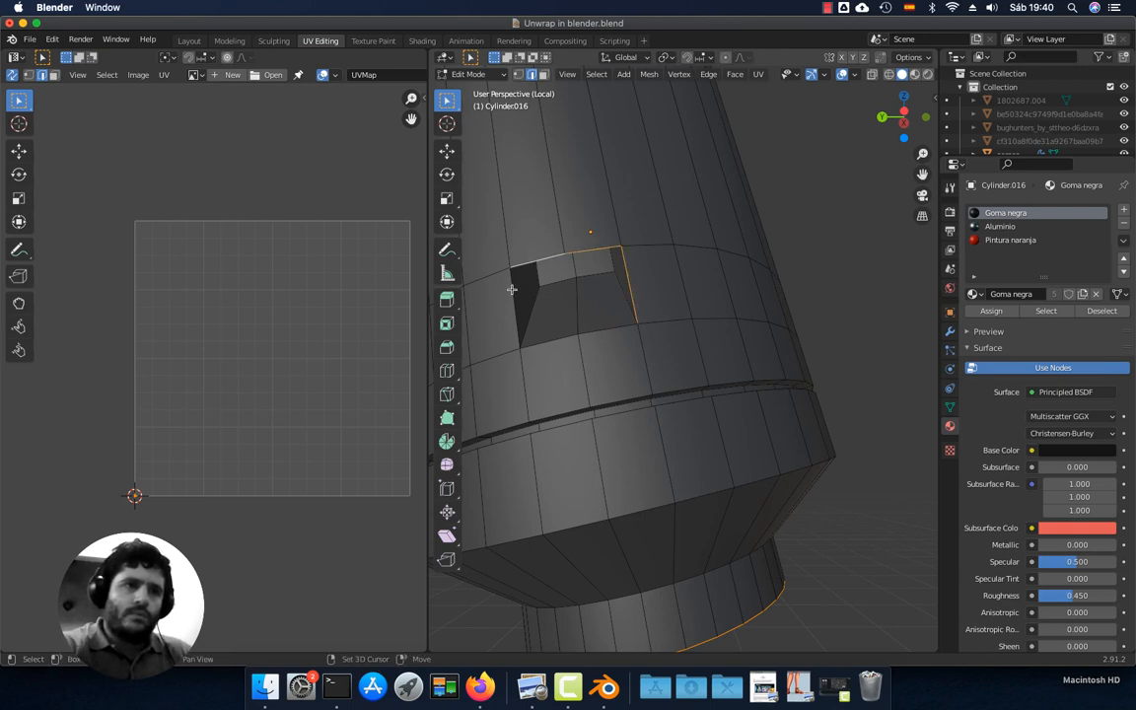
pyautogui.moveTo(658, 355); pyautogui.dragTo(710, 368, button='middle')
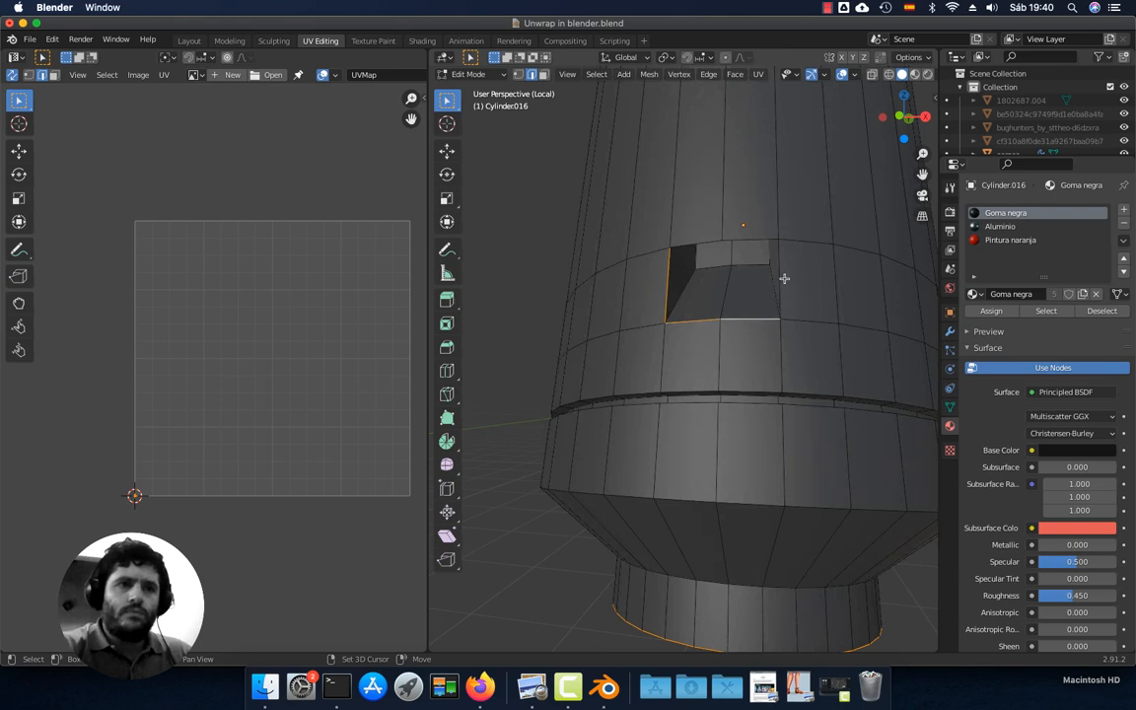
# Continue around the lower body, adding all four sides of the next two rectangular recess openings to the selection
pyautogui.moveTo(718, 246); pyautogui.dragTo(650, 352, button='middle')
pyautogui.keyDown('shift'); pyautogui.click(651, 307); pyautogui.keyUp('shift')
pyautogui.keyDown('shift'); pyautogui.click(692, 325); pyautogui.keyUp('shift')
pyautogui.keyDown('shift'); pyautogui.click(711, 361); pyautogui.keyUp('shift')
pyautogui.keyDown('shift'); pyautogui.click(678, 392); pyautogui.keyUp('shift')
pyautogui.keyDown('shift'); pyautogui.click(629, 375); pyautogui.keyUp('shift')
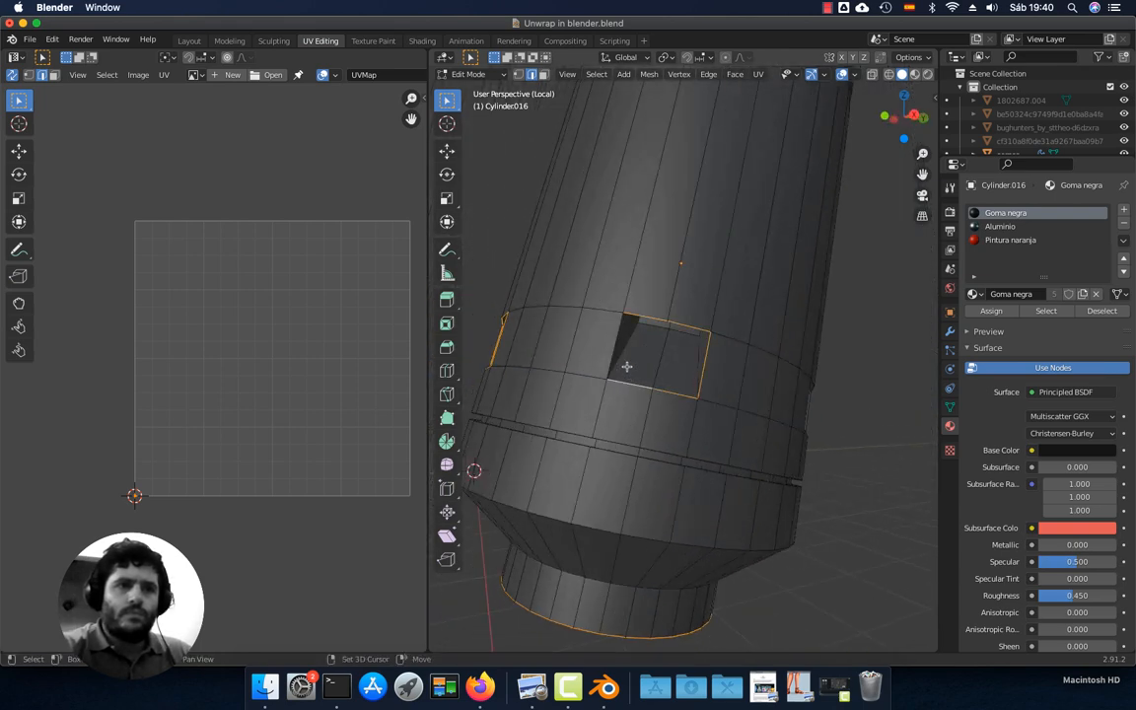
pyautogui.keyDown('shift'); pyautogui.click(613, 349); pyautogui.keyUp('shift')
pyautogui.moveTo(818, 378); pyautogui.dragTo(683, 359, button='middle')
pyautogui.keyDown('shift'); pyautogui.click(810, 327); pyautogui.keyUp('shift')
pyautogui.keyDown('shift'); pyautogui.click(868, 336); pyautogui.keyUp('shift')
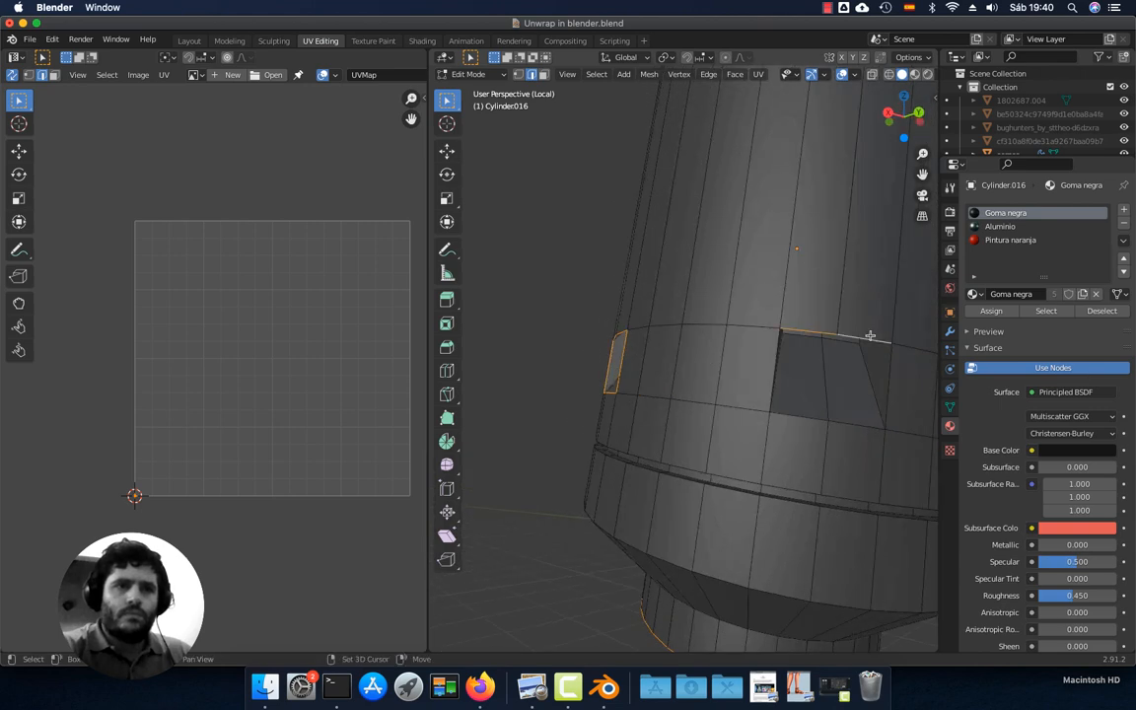
pyautogui.keyDown('shift'); pyautogui.click(842, 426); pyautogui.keyUp('shift')
pyautogui.keyDown('shift'); pyautogui.click(773, 381); pyautogui.keyUp('shift')
pyautogui.keyDown('shift'); pyautogui.click(884, 405); pyautogui.keyUp('shift')
# Add the outline of the last unselected rectangular recess opening to the edge selection
pyautogui.moveTo(885, 405); pyautogui.dragTo(652, 381, button='middle')
pyautogui.keyDown('shift'); pyautogui.click(650, 346); pyautogui.keyUp('shift')
pyautogui.keyDown('shift'); pyautogui.click(702, 336); pyautogui.keyUp('shift')
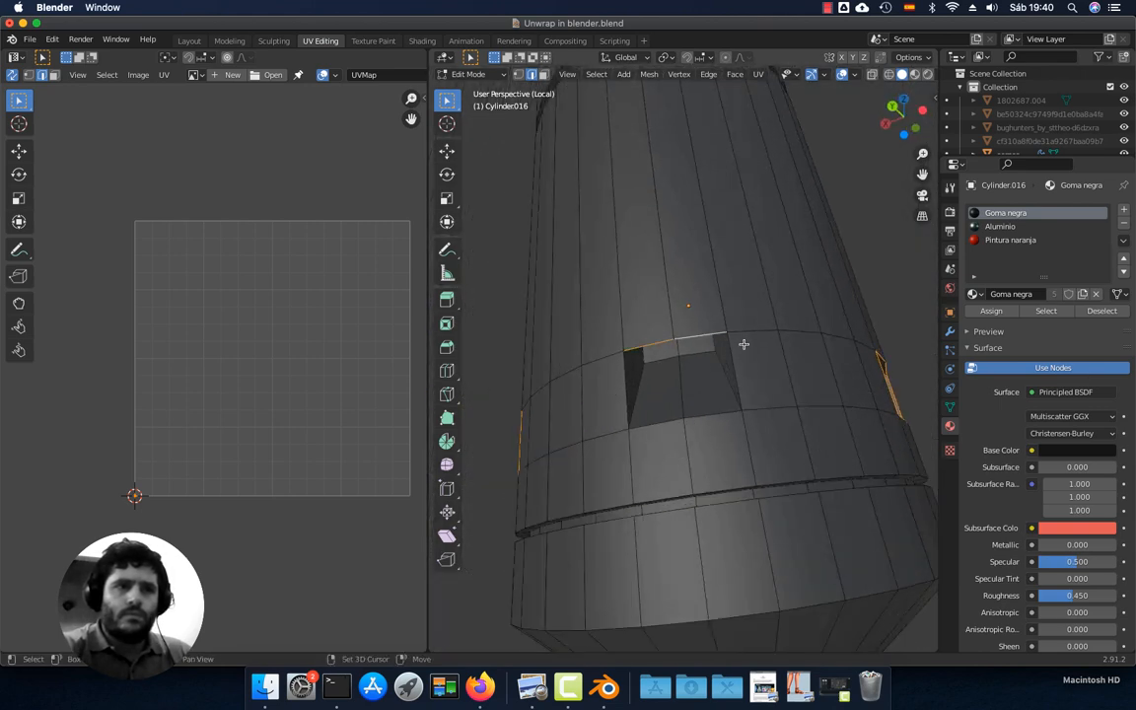
pyautogui.keyDown('shift'); pyautogui.click(737, 375); pyautogui.keyUp('shift')
pyautogui.keyDown('shift'); pyautogui.click(704, 418); pyautogui.keyUp('shift')
pyautogui.keyDown('shift'); pyautogui.click(664, 424); pyautogui.keyUp('shift')
pyautogui.keyDown('shift'); pyautogui.click(614, 387); pyautogui.keyUp('shift')
# Mark the selected rim, neck, base and recess edges as seams, and clear the selection
pyautogui.moveTo(784, 404); pyautogui.dragTo(753, 415, button='middle')
pyautogui.scroll(-5, 765, 423)
pyautogui.moveTo(689, 305); pyautogui.dragTo(672, 400, button='middle')
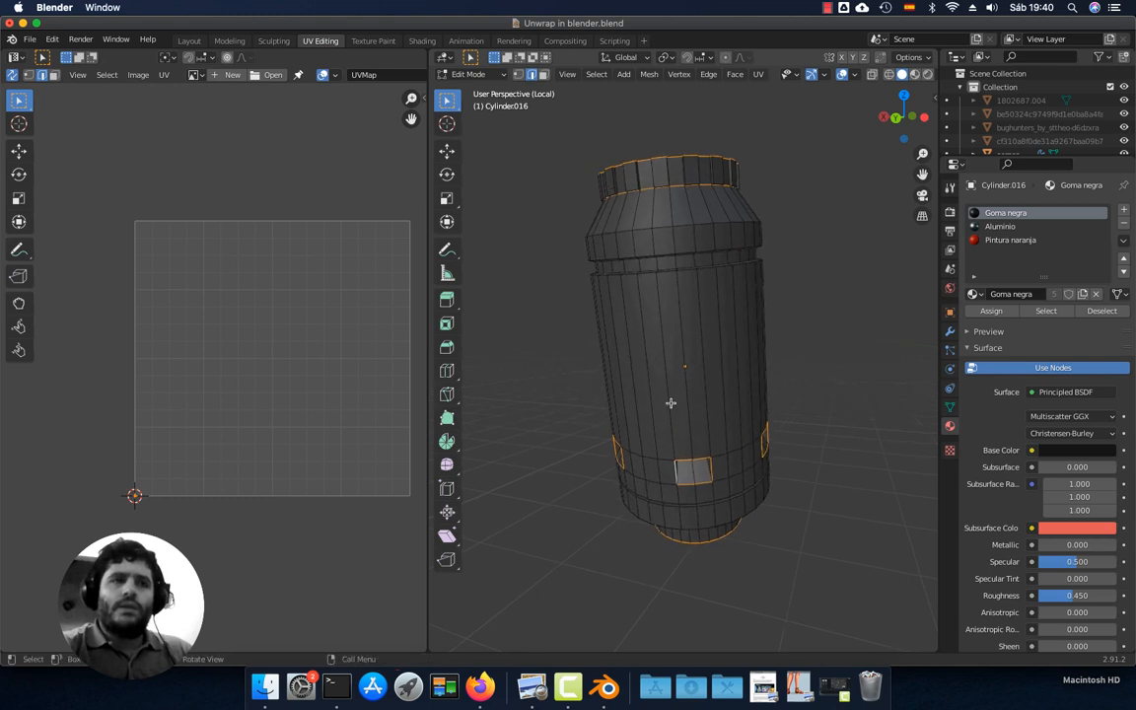
pyautogui.click(759, 75)
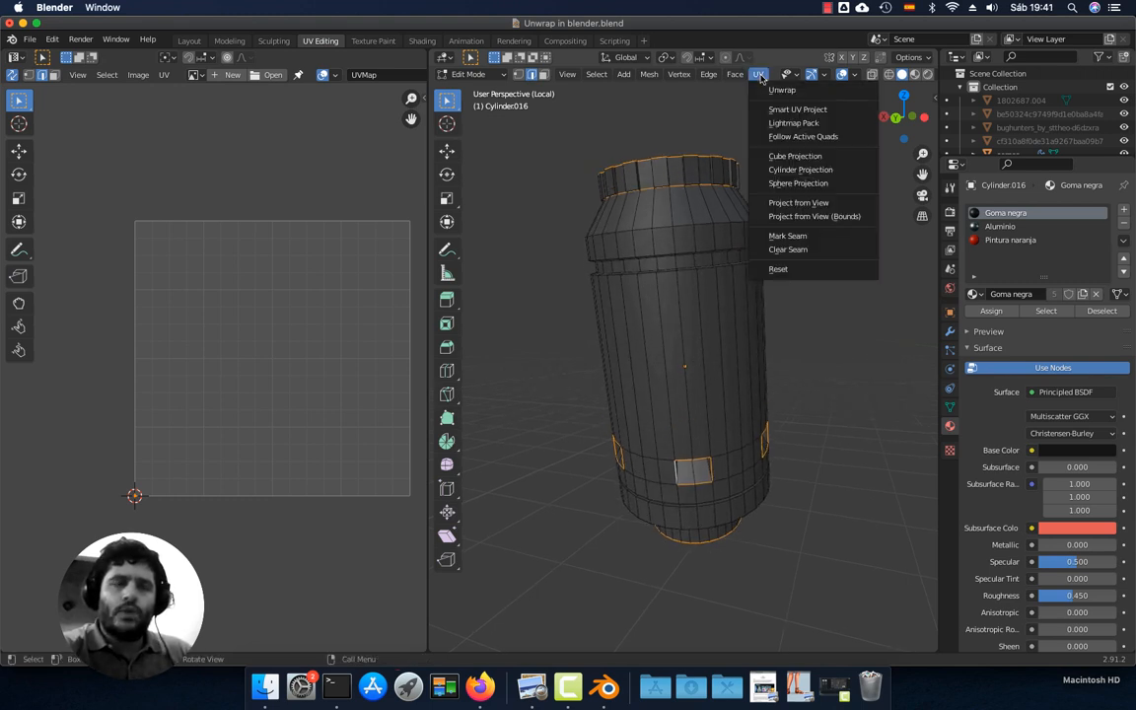
pyautogui.click(795, 235)
pyautogui.moveTo(765, 341); pyautogui.dragTo(810, 394, button='middle')
pyautogui.click(813, 400)
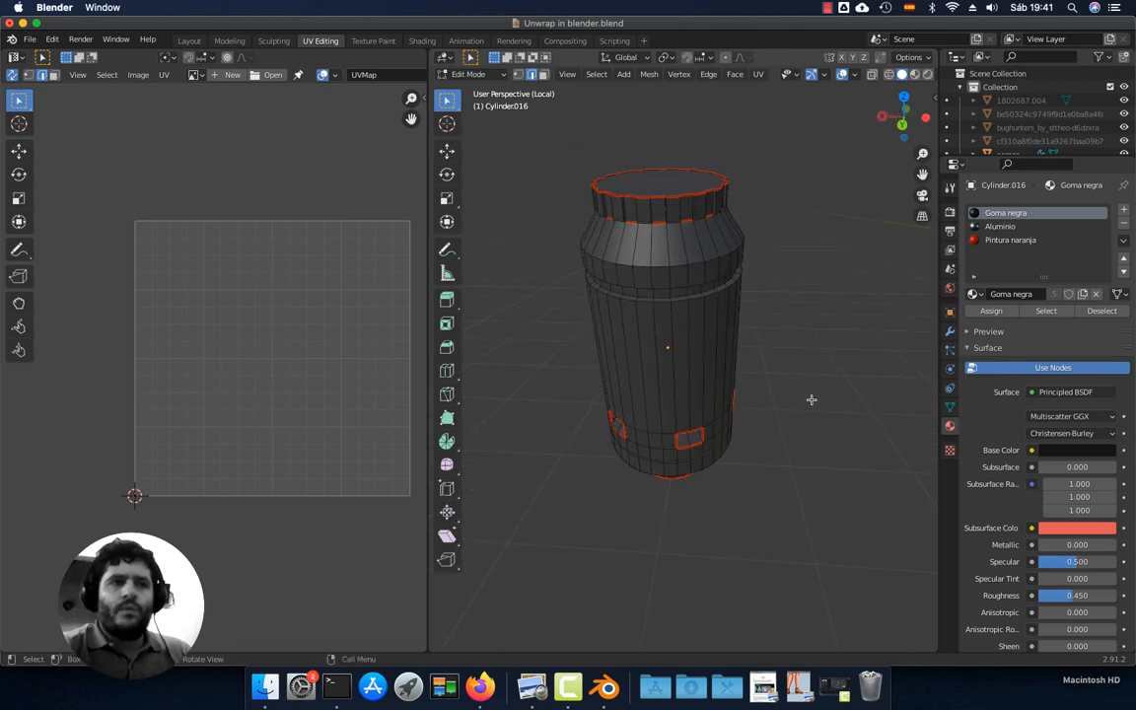
# Select the canister's entire mesh and unwrap it along the marked seams
pyautogui.moveTo(811, 440); pyautogui.dragTo(811, 404, button='middle')
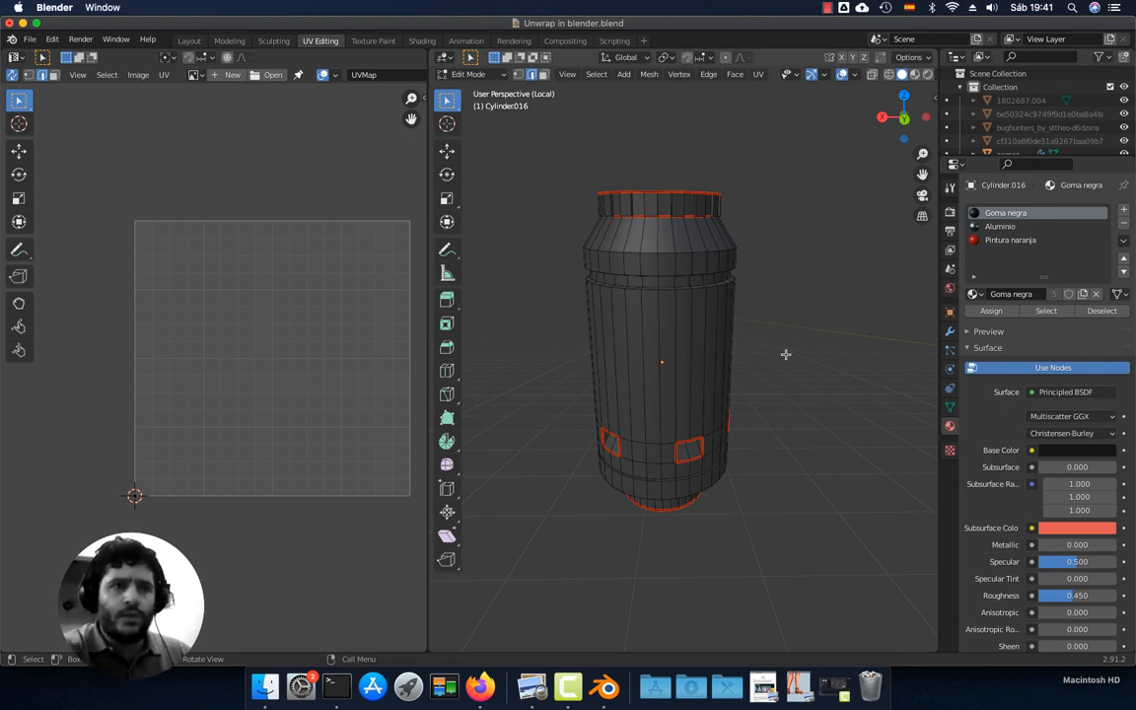
pyautogui.press('a')
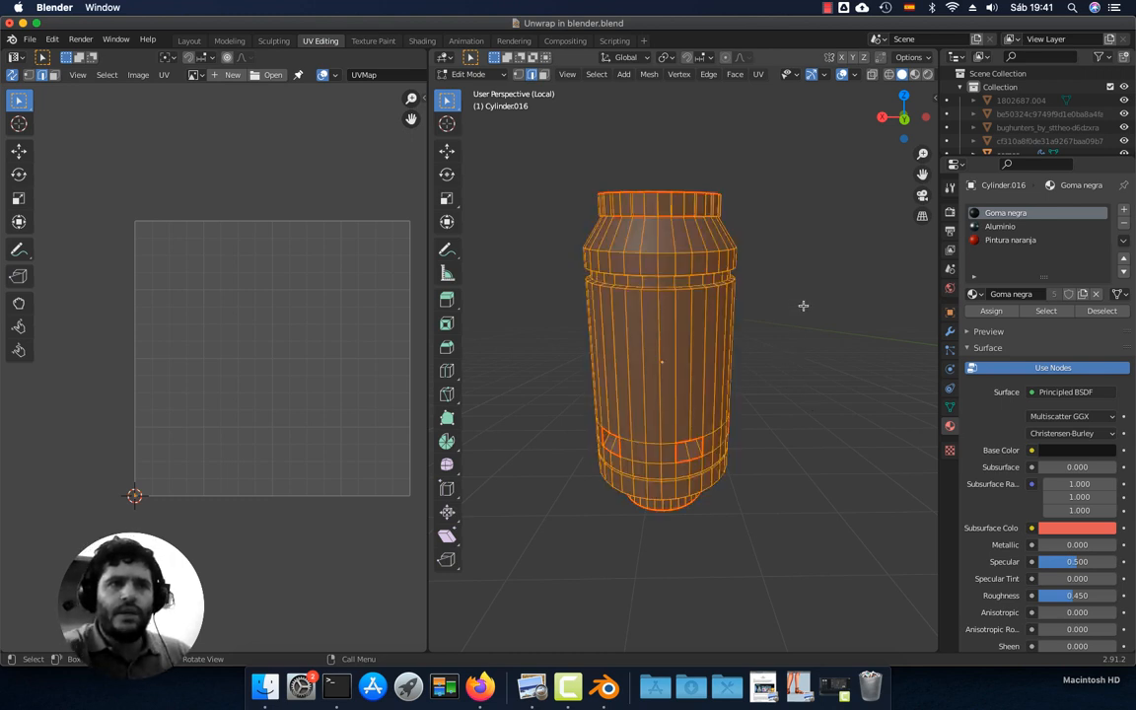
pyautogui.click(758, 76)
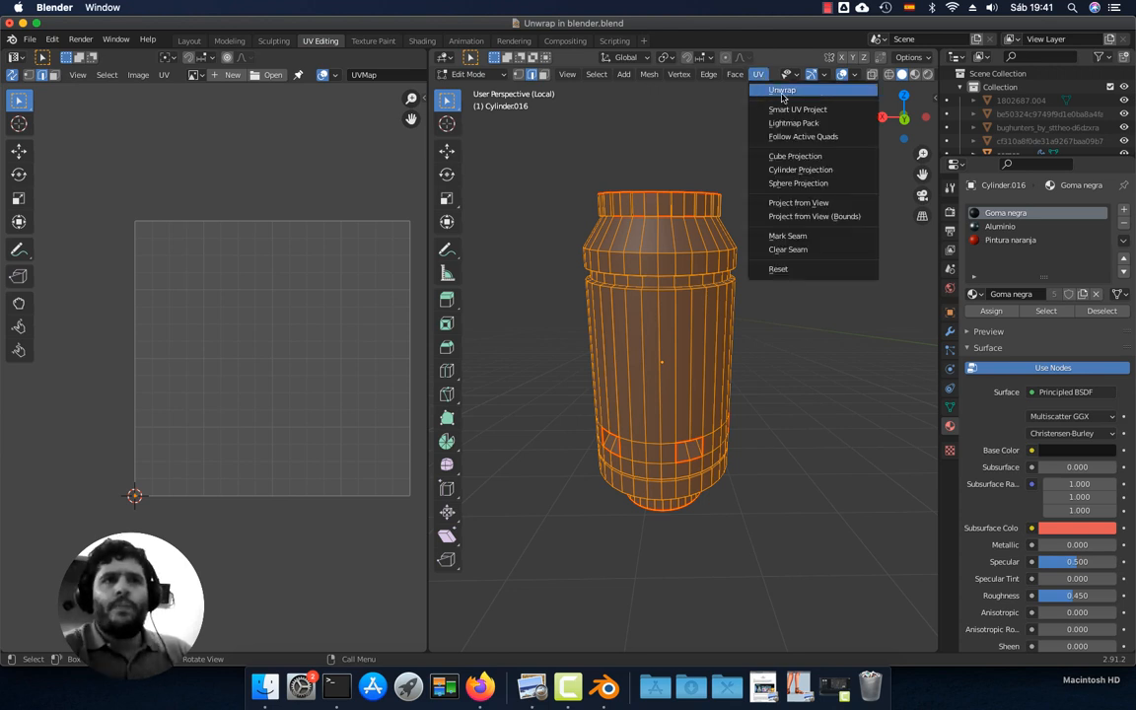
pyautogui.click(786, 93)
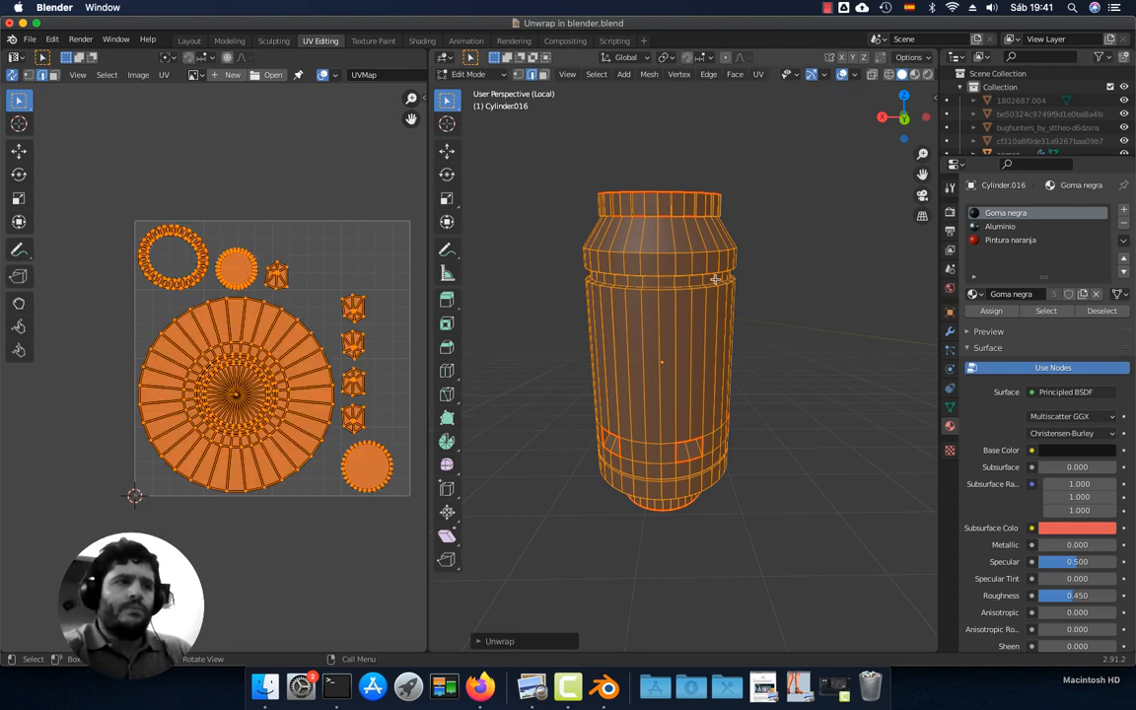
# Examine the unwrapped islands in the UV layout, including the large radial body, the round caps and the small recess islands
pyautogui.scroll(2, 243, 419)
pyautogui.scroll(1, 242, 419)
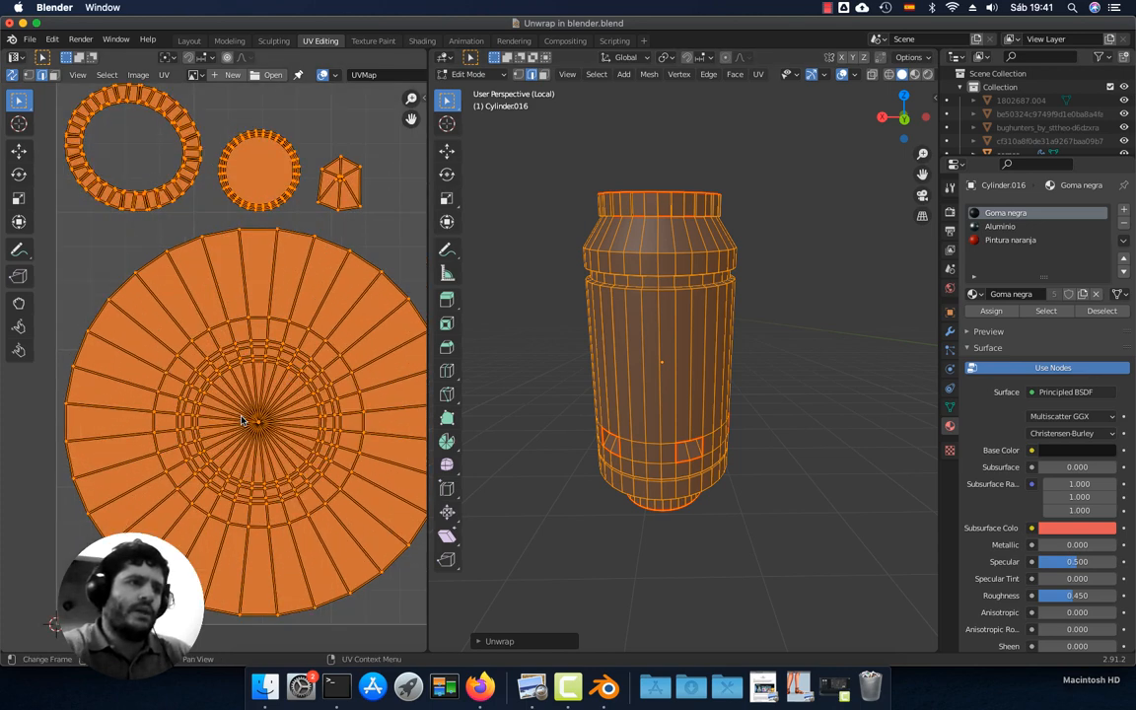
pyautogui.scroll(-3, 243, 419)
pyautogui.scroll(10, 266, 434)
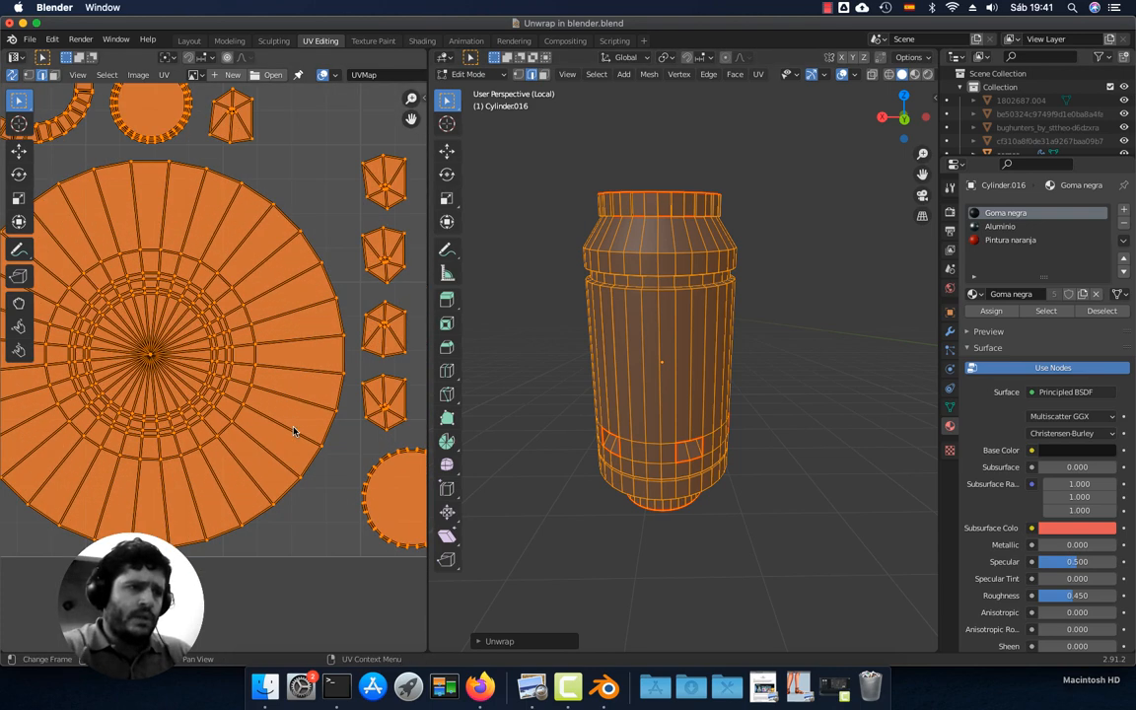
pyautogui.moveTo(306, 418); pyautogui.dragTo(203, 375, button='middle')
pyautogui.scroll(-1, 203, 374)
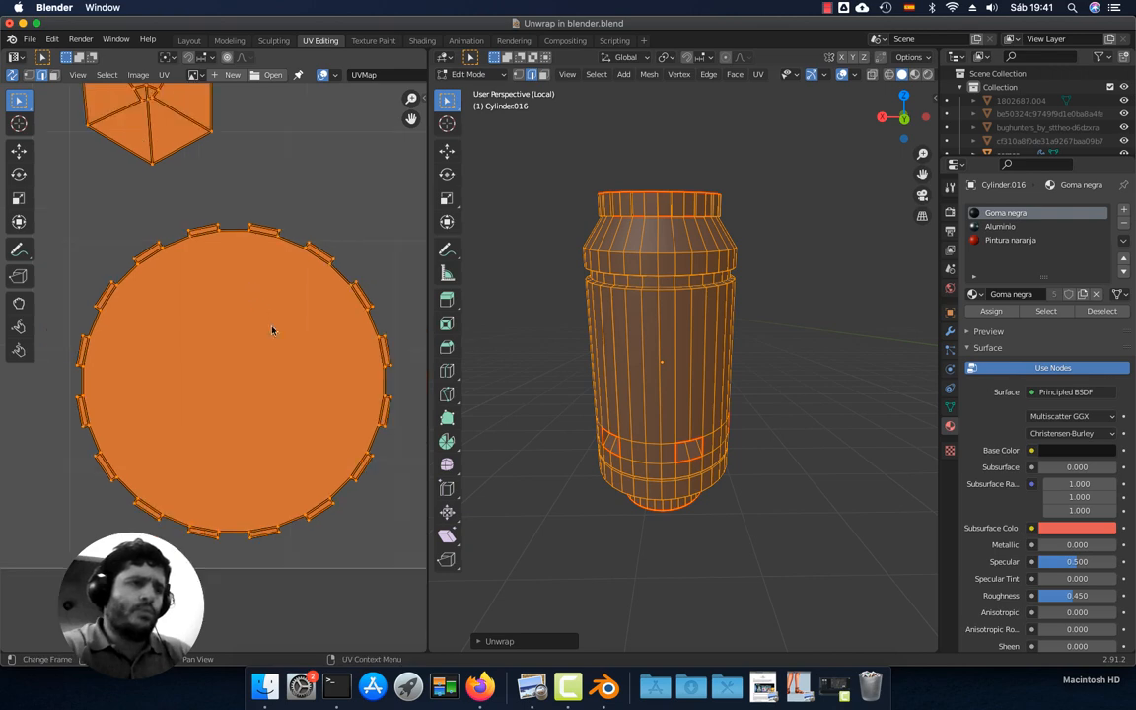
pyautogui.scroll(-5, 314, 314)
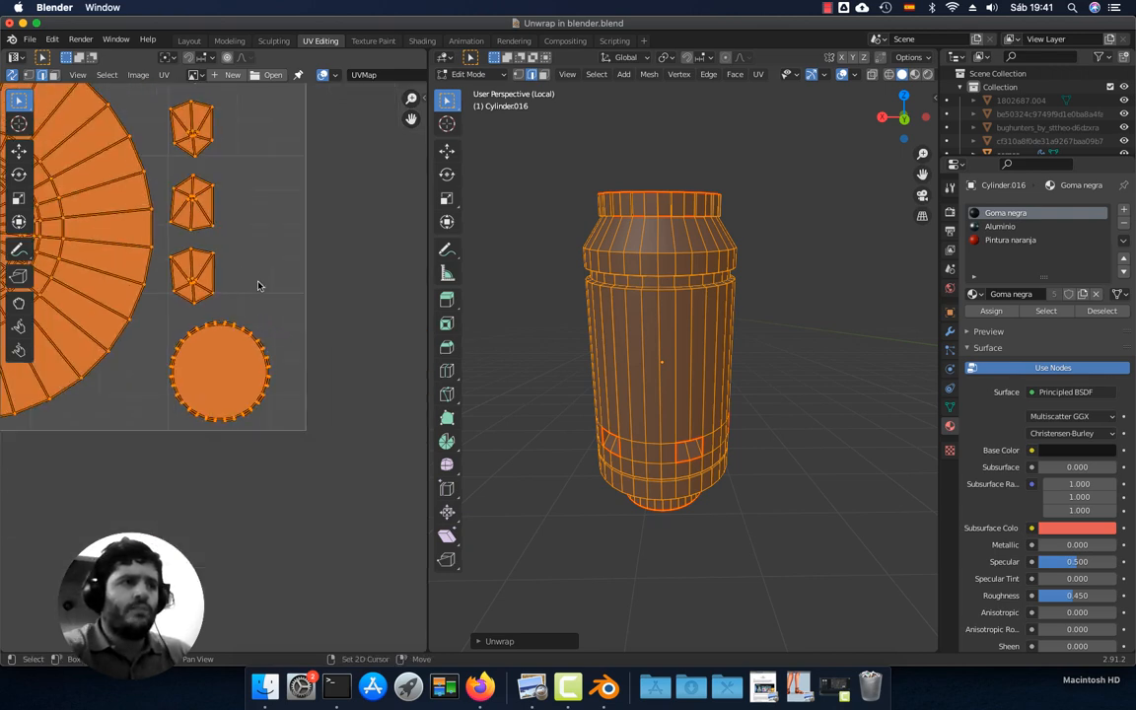
pyautogui.moveTo(256, 282); pyautogui.dragTo(291, 416, button='middle')
pyautogui.scroll(3, 286, 402)
pyautogui.scroll(-5, 280, 328)
pyautogui.moveTo(278, 343); pyautogui.dragTo(334, 377, button='middle')
pyautogui.scroll(4, 581, 552)
# Compare the ring, cap and body islands with the canister's recesses, neck and underside in the 3D view
pyautogui.moveTo(582, 557); pyautogui.dragTo(727, 342, button='middle')
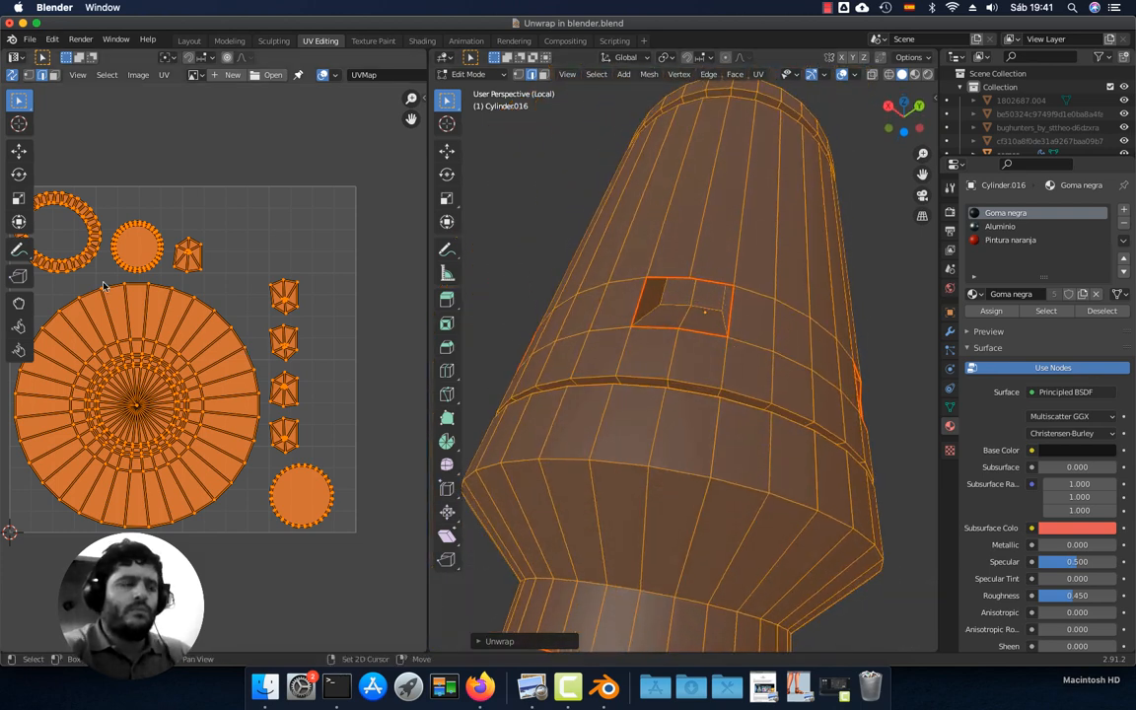
pyautogui.scroll(2, 93, 252)
pyautogui.moveTo(92, 252); pyautogui.dragTo(224, 313, button='middle')
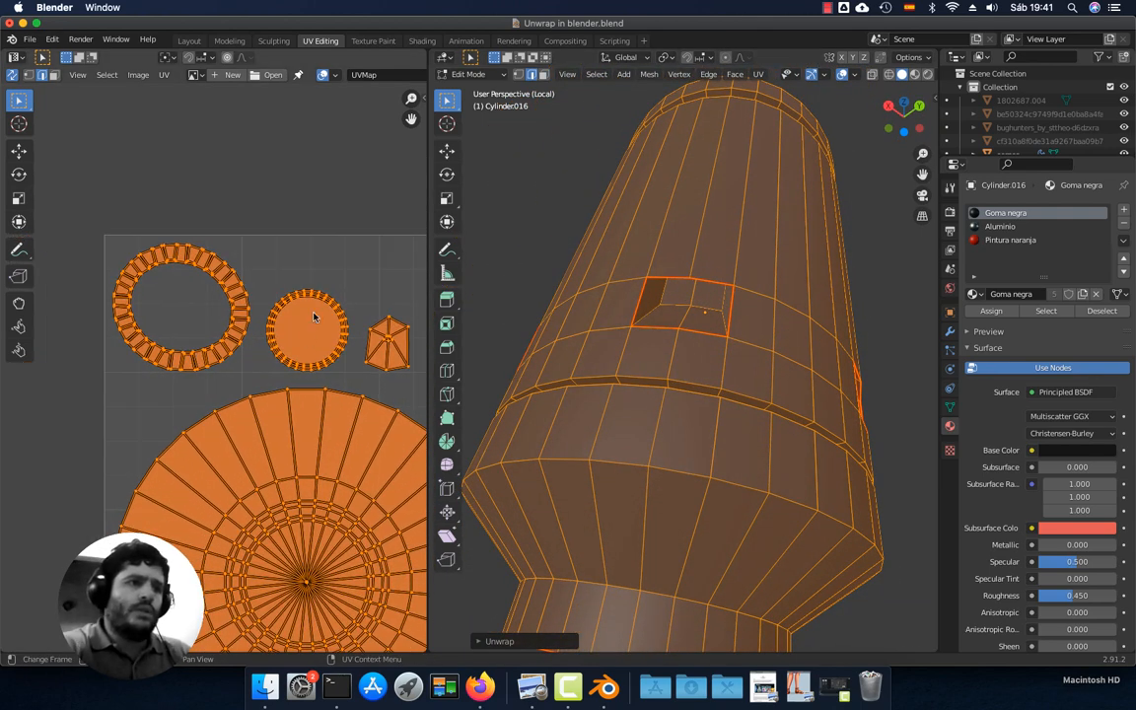
pyautogui.scroll(-2, 306, 406)
pyautogui.moveTo(316, 474); pyautogui.dragTo(256, 353, button='middle')
pyautogui.scroll(1, 258, 355)
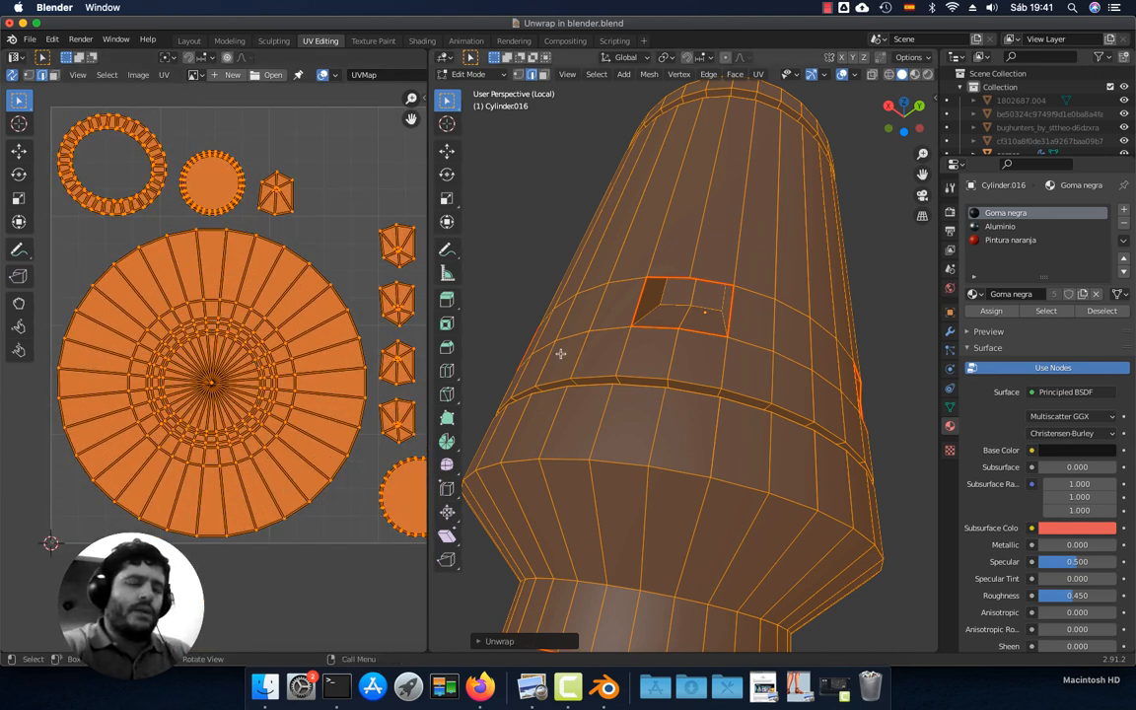
pyautogui.moveTo(697, 510); pyautogui.dragTo(697, 399, button='middle')
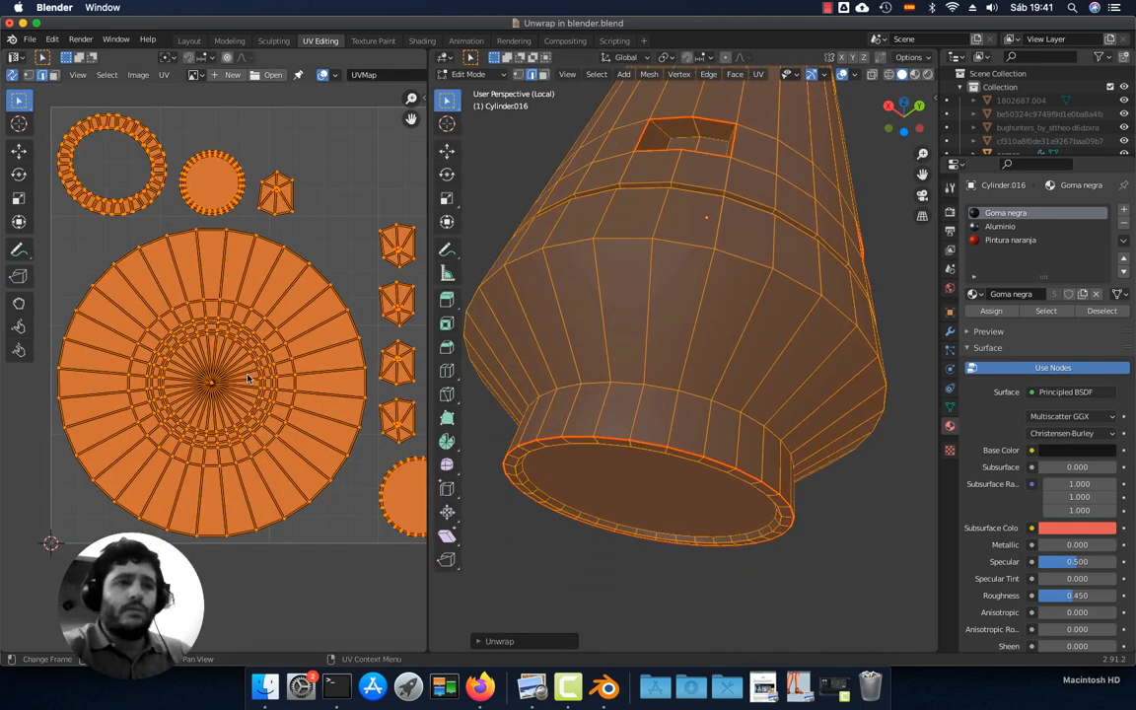
pyautogui.scroll(-2, 742, 323)
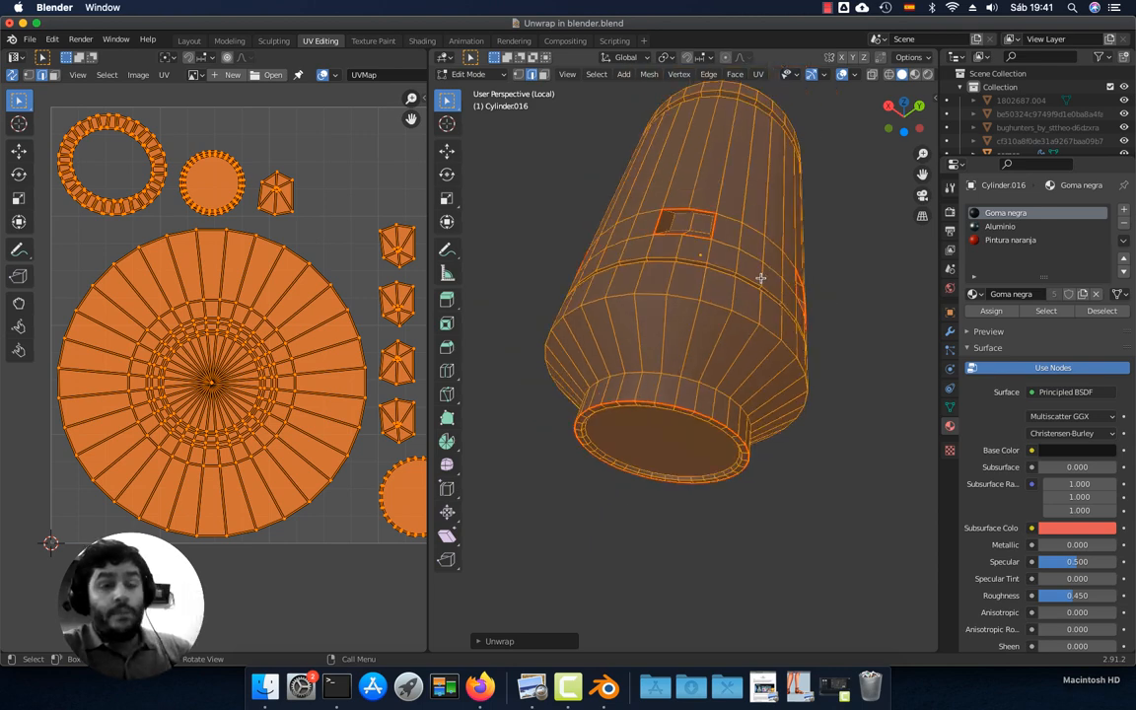
pyautogui.moveTo(762, 207); pyautogui.dragTo(712, 284, button='middle')
pyautogui.keyDown('shift'); pyautogui.moveTo(707, 221); pyautogui.dragTo(705, 310, button='middle'); pyautogui.keyUp('shift')
pyautogui.scroll(-2, 704, 296)
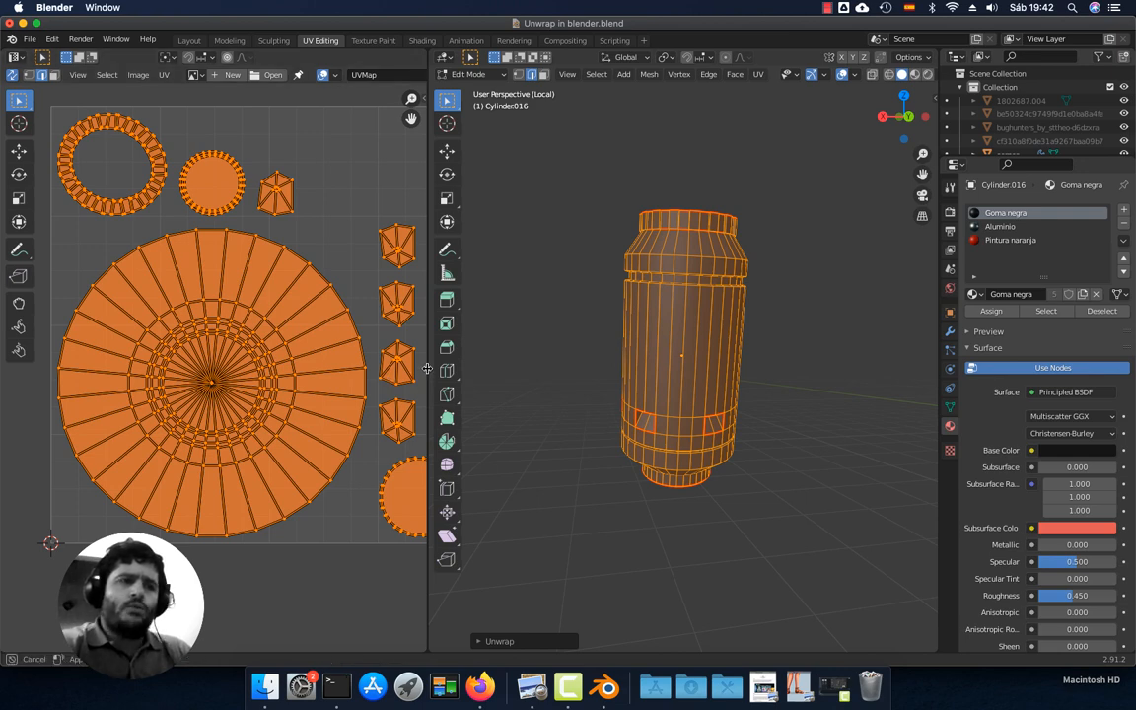
# Widen the UV editor and turn on the Display Stretch overlay for the UV islands
pyautogui.moveTo(427, 368); pyautogui.dragTo(615, 357)
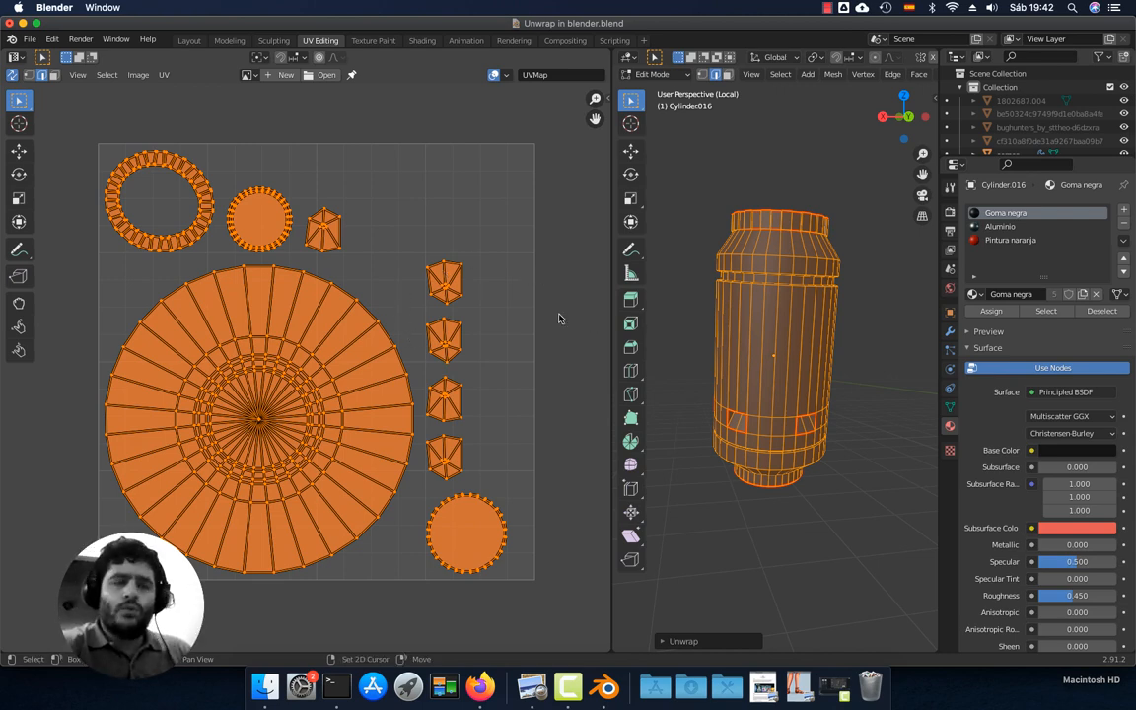
pyautogui.moveTo(562, 316); pyautogui.dragTo(552, 316, button='middle')
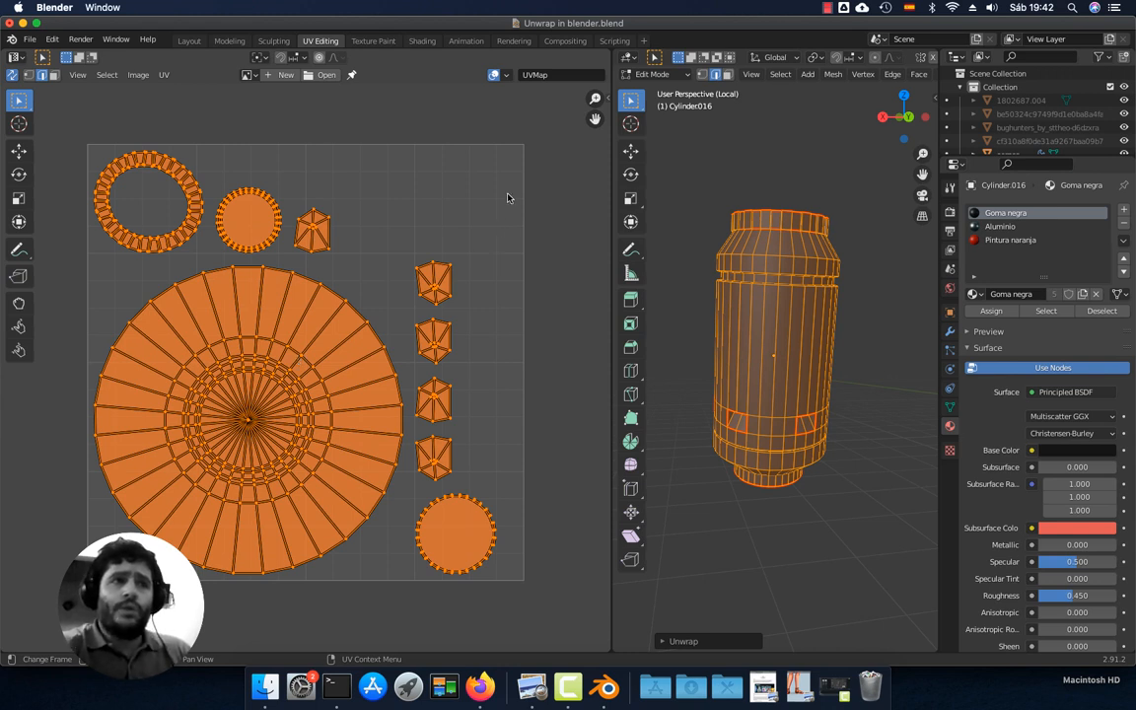
pyautogui.click(508, 76)
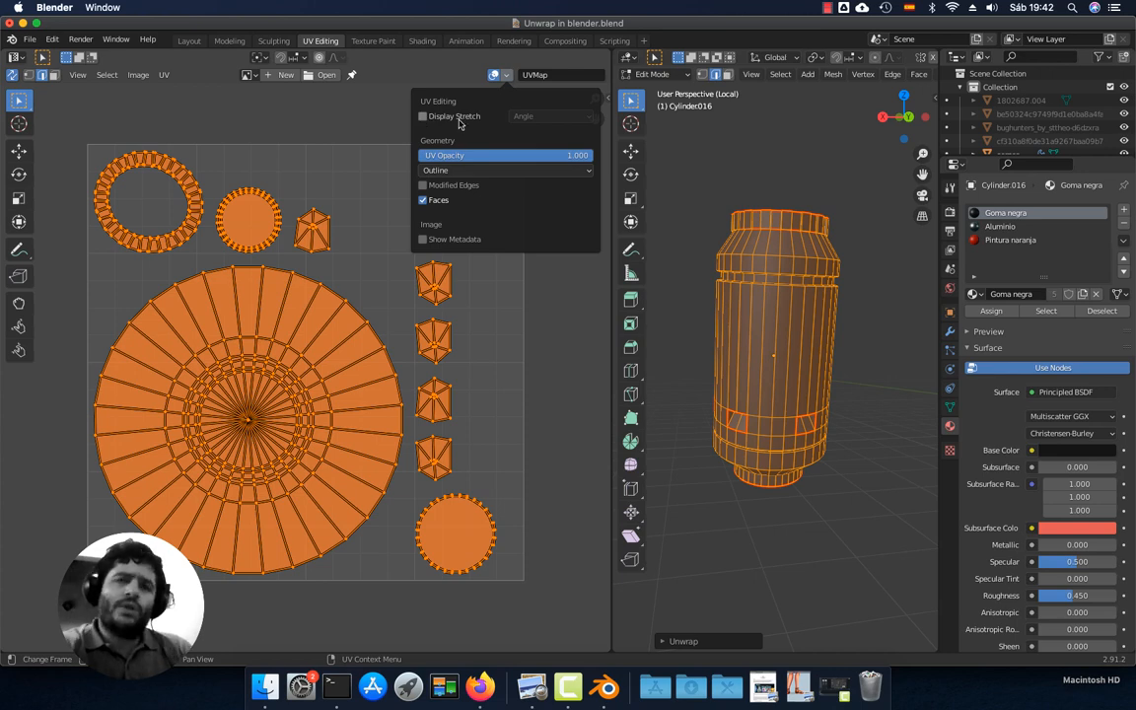
pyautogui.click(423, 116)
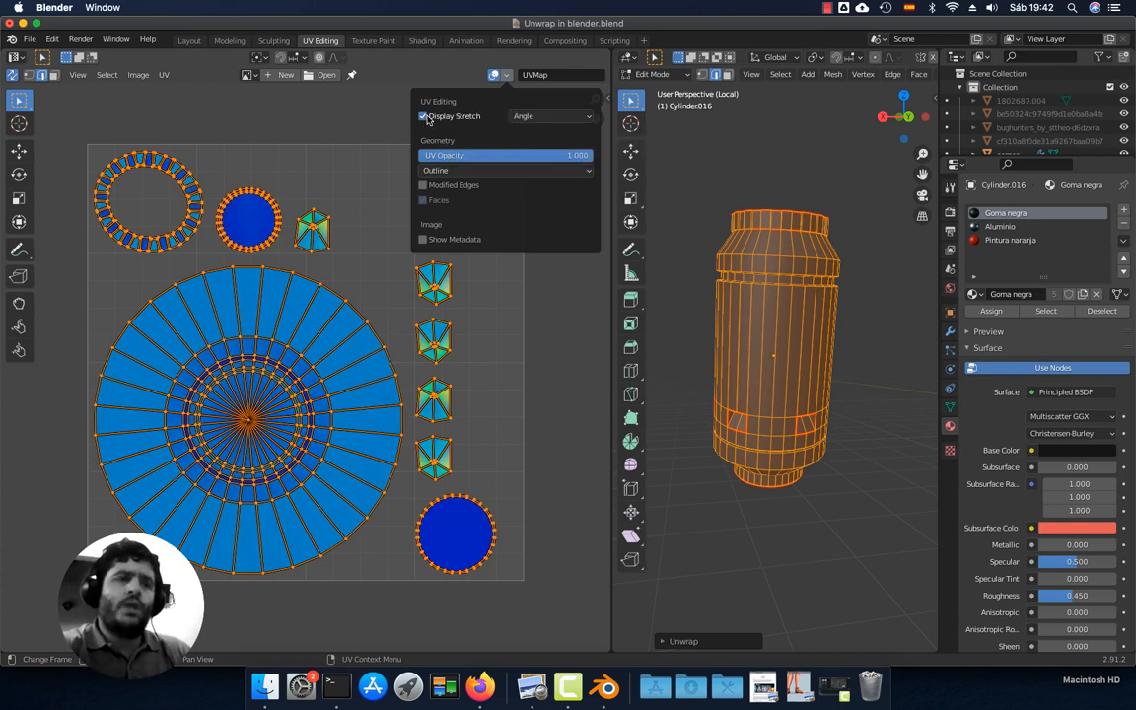
# Select the four recess islands stacked in a column beside the large body island in the UV layout
pyautogui.scroll(8, 431, 359)
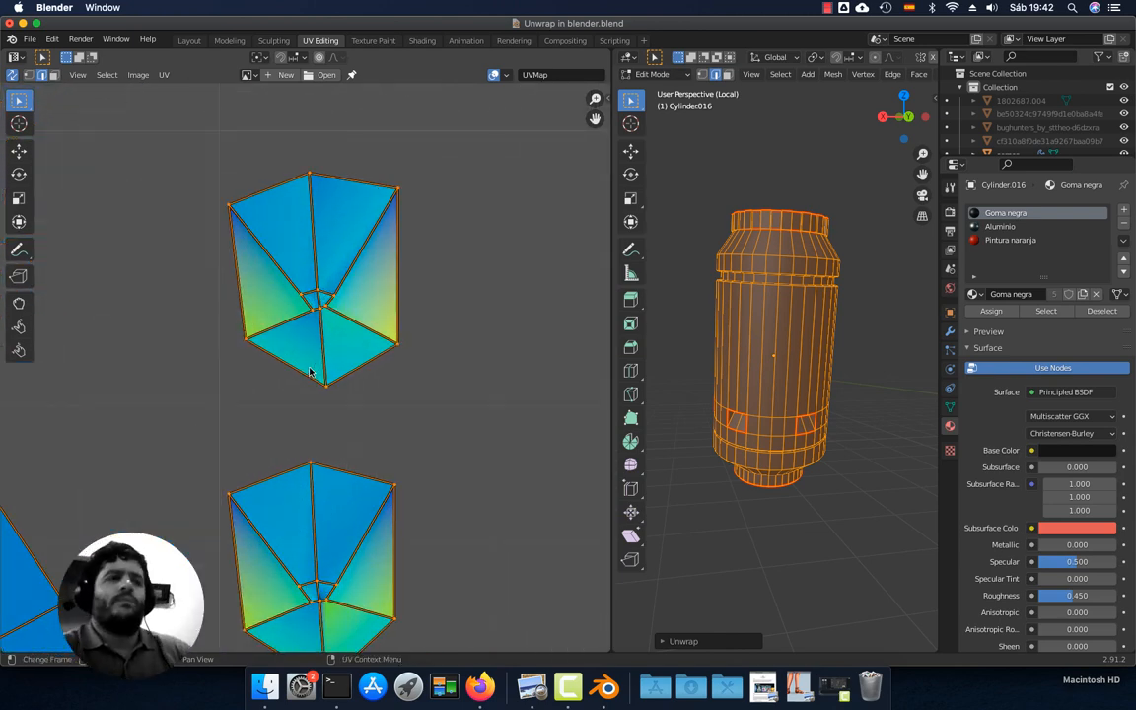
pyautogui.scroll(-7, 310, 372)
pyautogui.moveTo(321, 375); pyautogui.dragTo(359, 306, button='middle')
pyautogui.scroll(3, 345, 333)
pyautogui.scroll(-2, 340, 333)
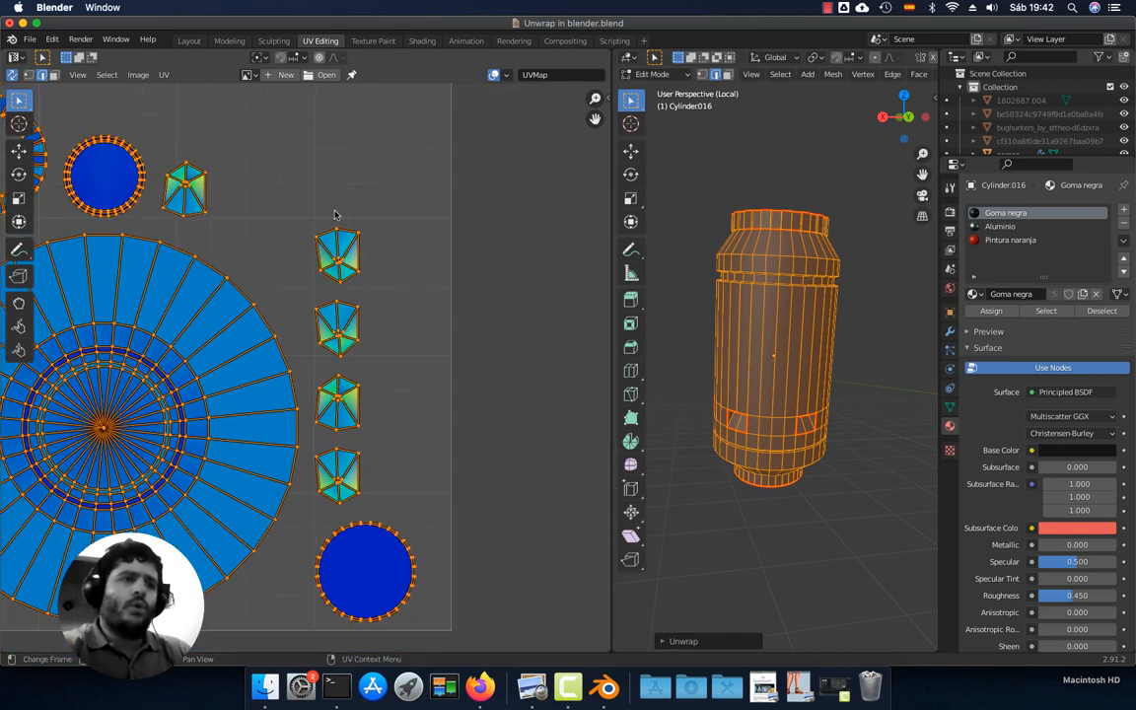
pyautogui.click(309, 220)
pyautogui.moveTo(307, 217); pyautogui.dragTo(397, 509)
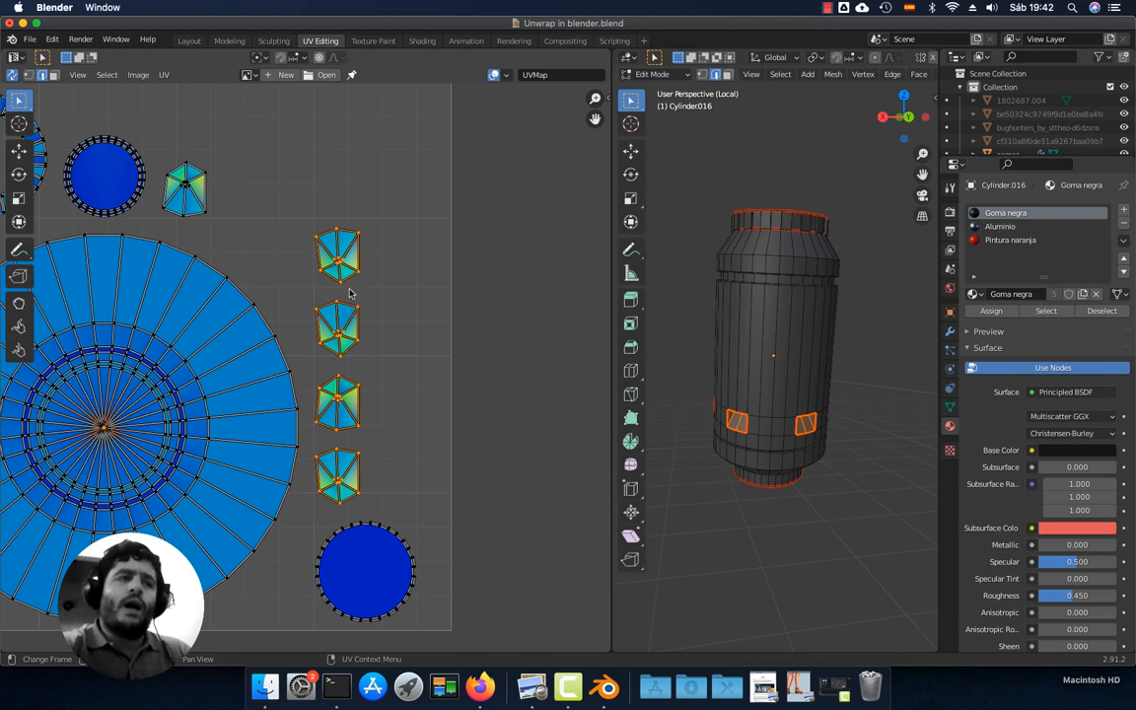
# Inspect the stretch colours on the selected recess islands and compare them with the round cap island below
pyautogui.scroll(3, 350, 292)
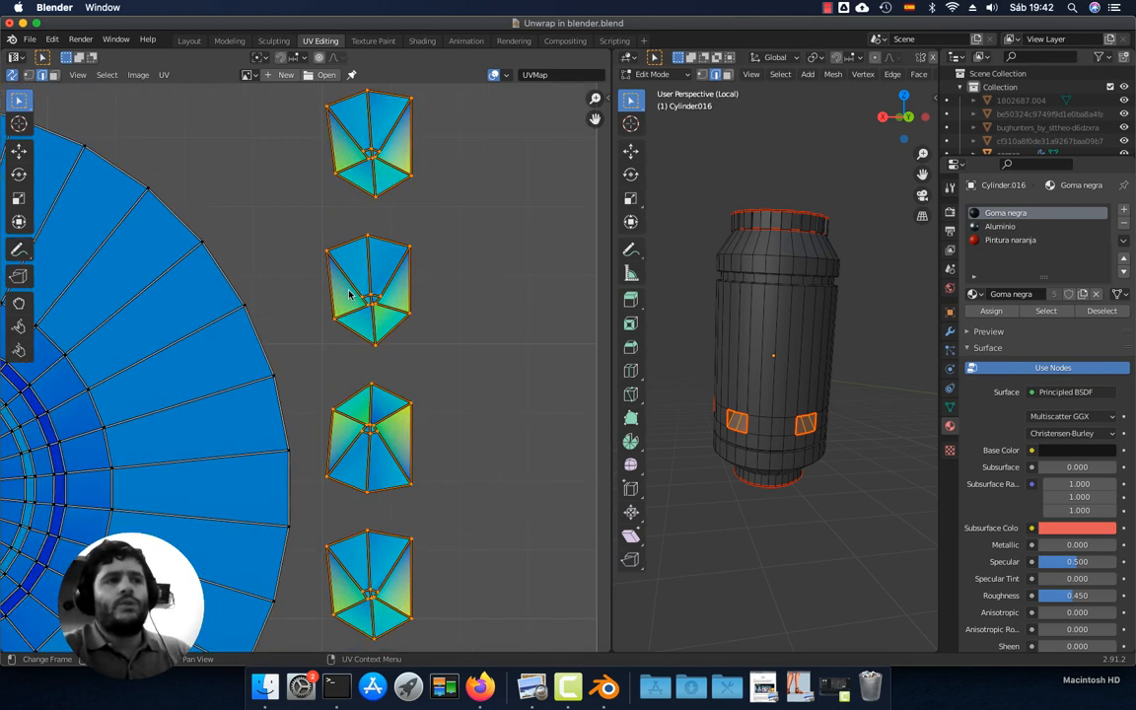
pyautogui.scroll(-4, 337, 334)
pyautogui.scroll(6, 334, 382)
pyautogui.keyDown('shift'); pyautogui.moveTo(347, 359); pyautogui.dragTo(346, 356, button='middle'); pyautogui.keyUp('shift')
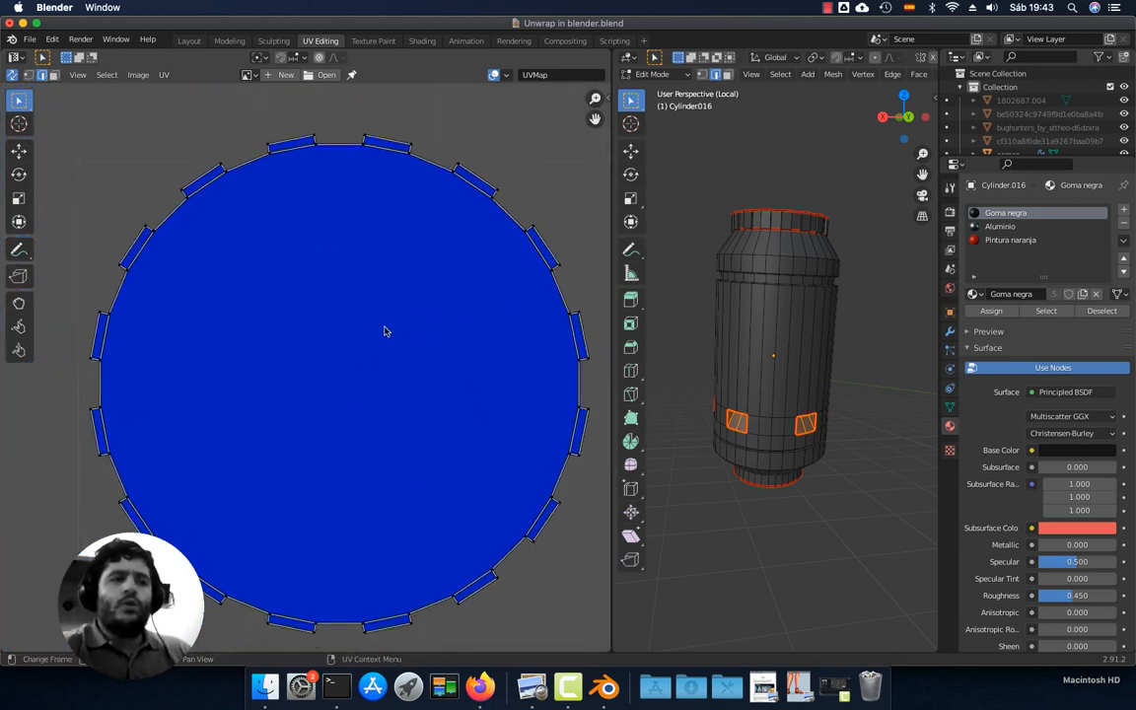
pyautogui.scroll(-10, 378, 357)
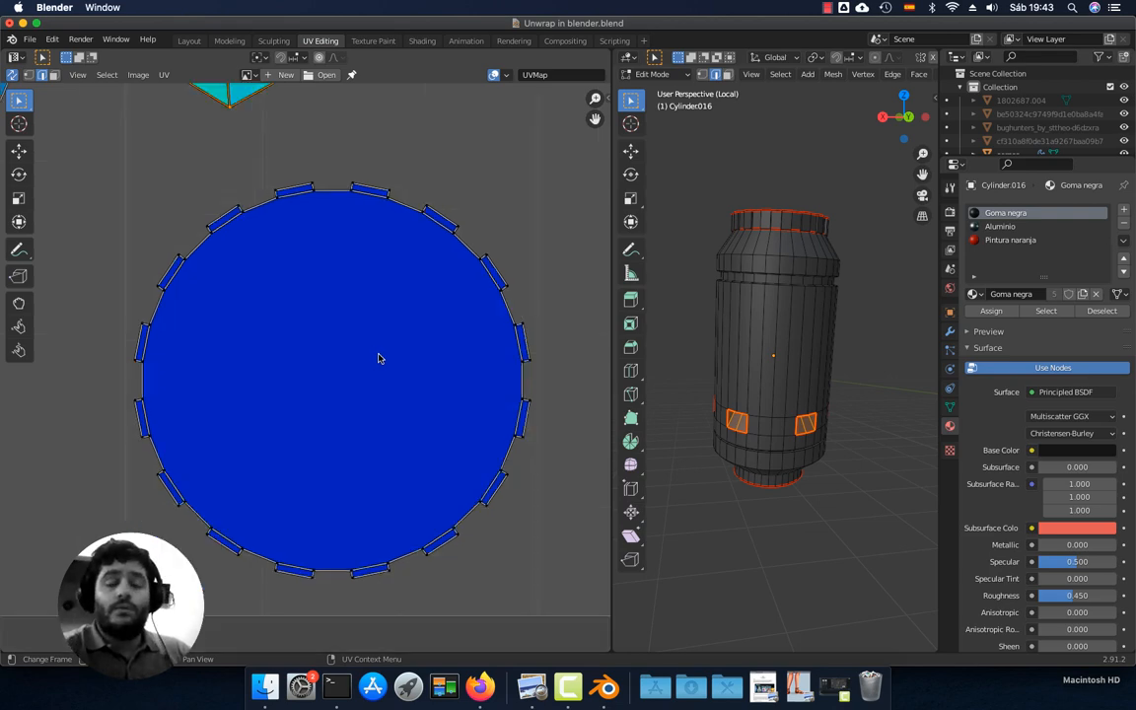
pyautogui.scroll(8, 355, 374)
pyautogui.moveTo(457, 363); pyautogui.dragTo(256, 381, button='middle')
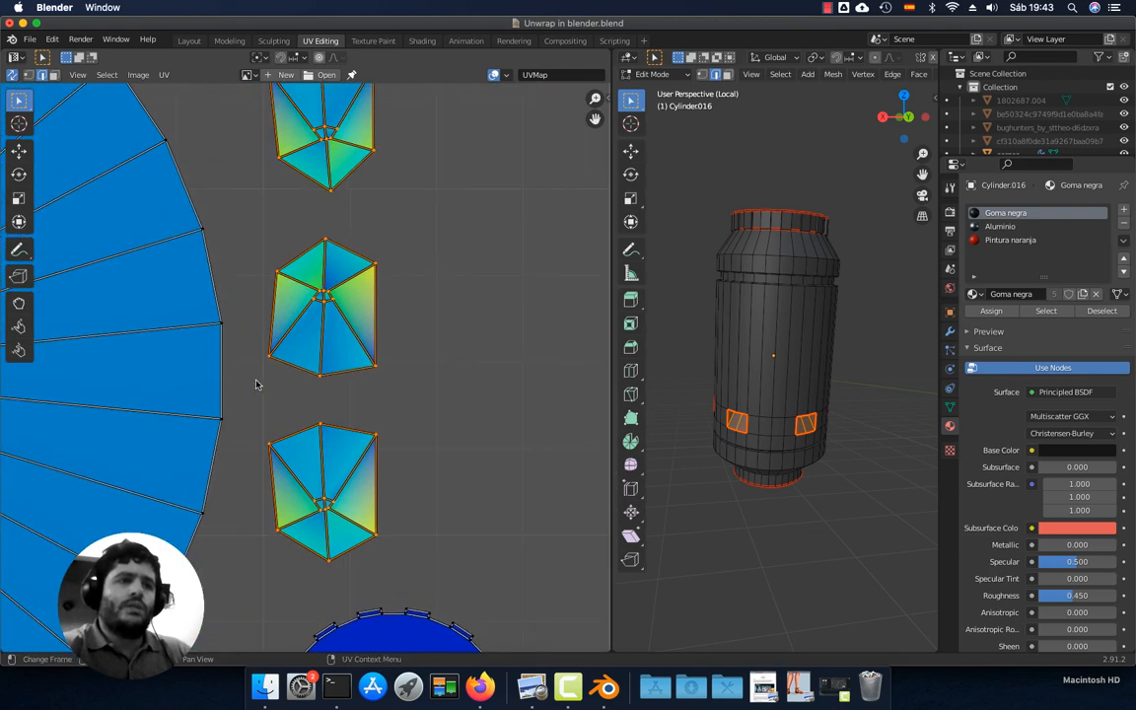
pyautogui.scroll(3, 310, 361)
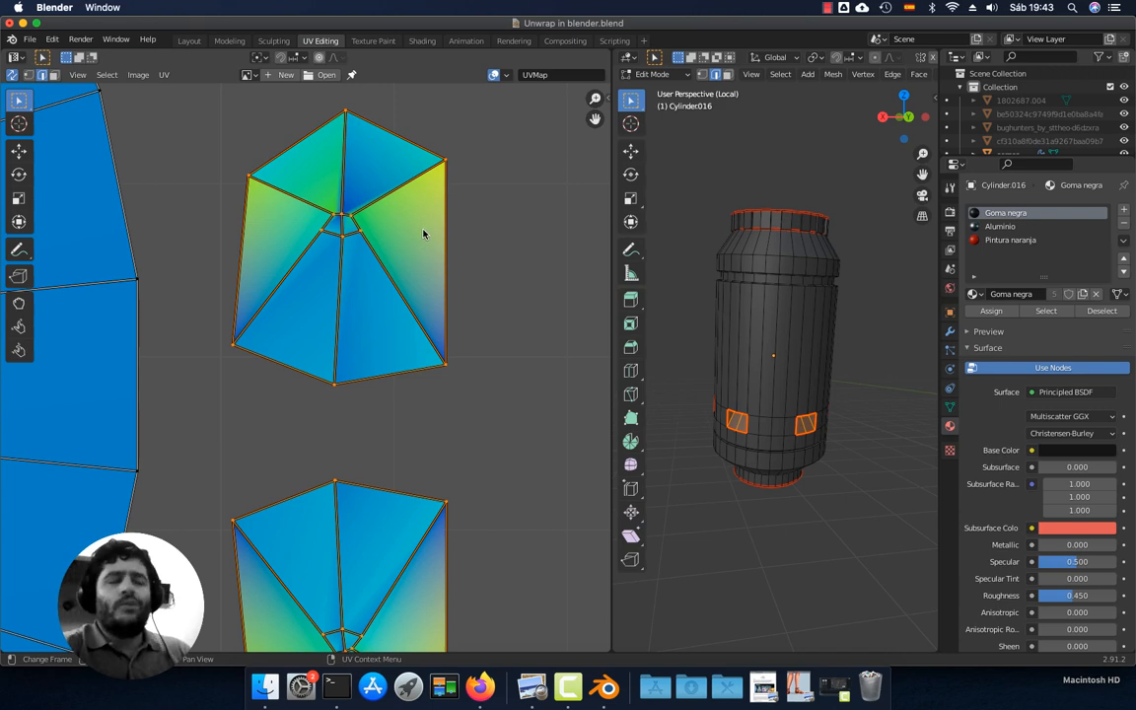
pyautogui.scroll(-8, 405, 226)
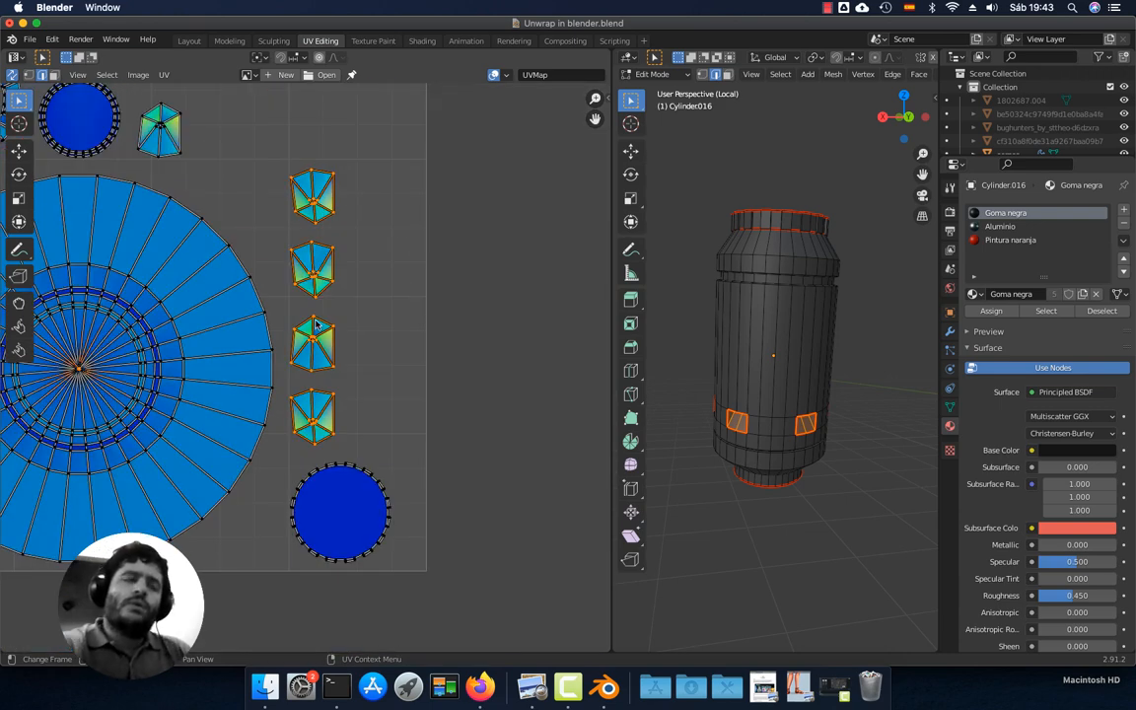
pyautogui.scroll(1, 324, 337)
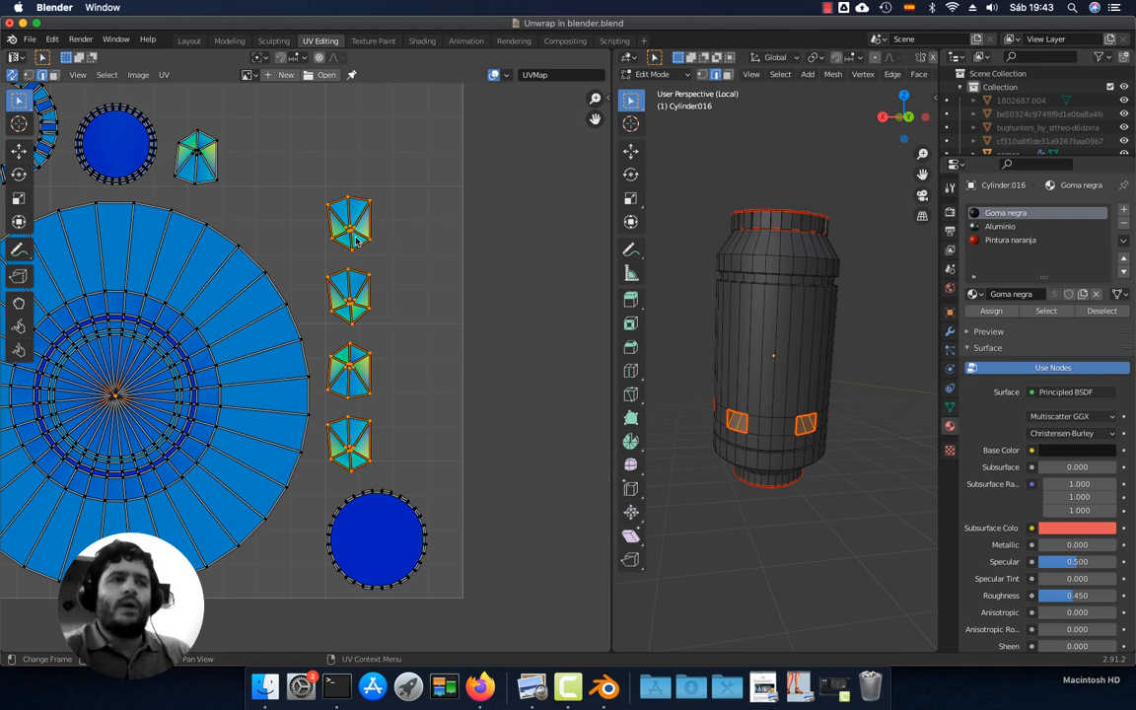
# Inspect the stretch colours on the ring-shaped island, checking its wide faces and narrow bevel faces up close
pyautogui.moveTo(114, 177); pyautogui.dragTo(269, 310, button='middle')
pyautogui.scroll(10, 321, 323)
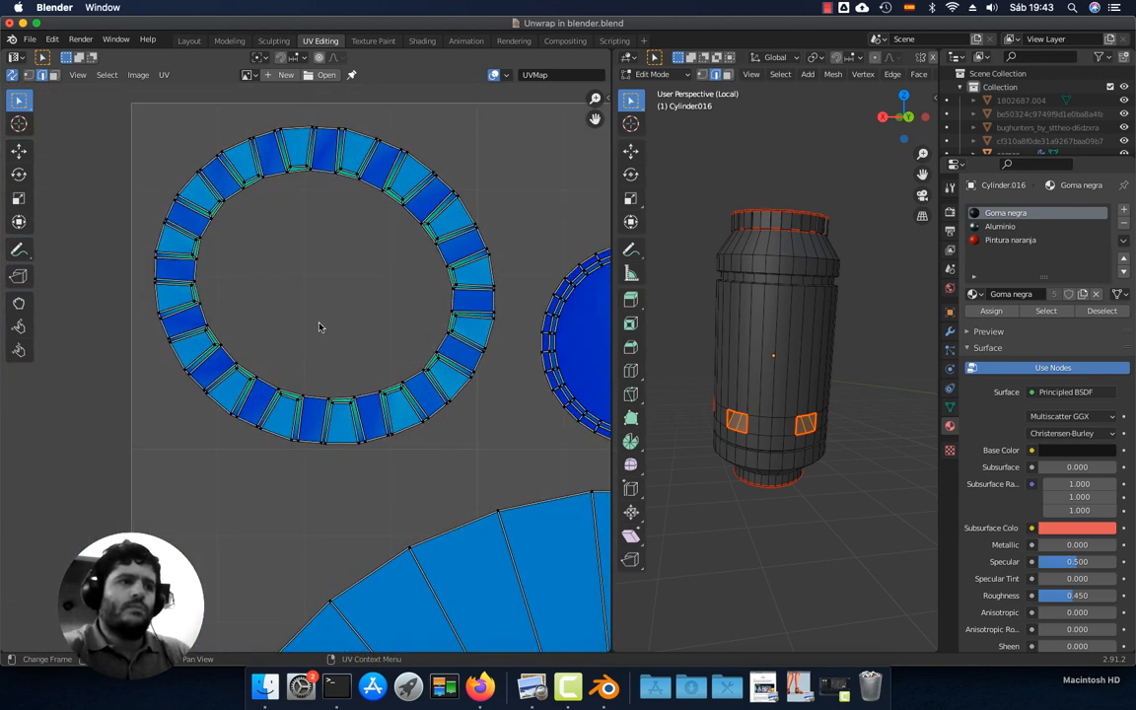
pyautogui.moveTo(386, 392); pyautogui.dragTo(248, 358, button='middle')
pyautogui.scroll(-2, 247, 358)
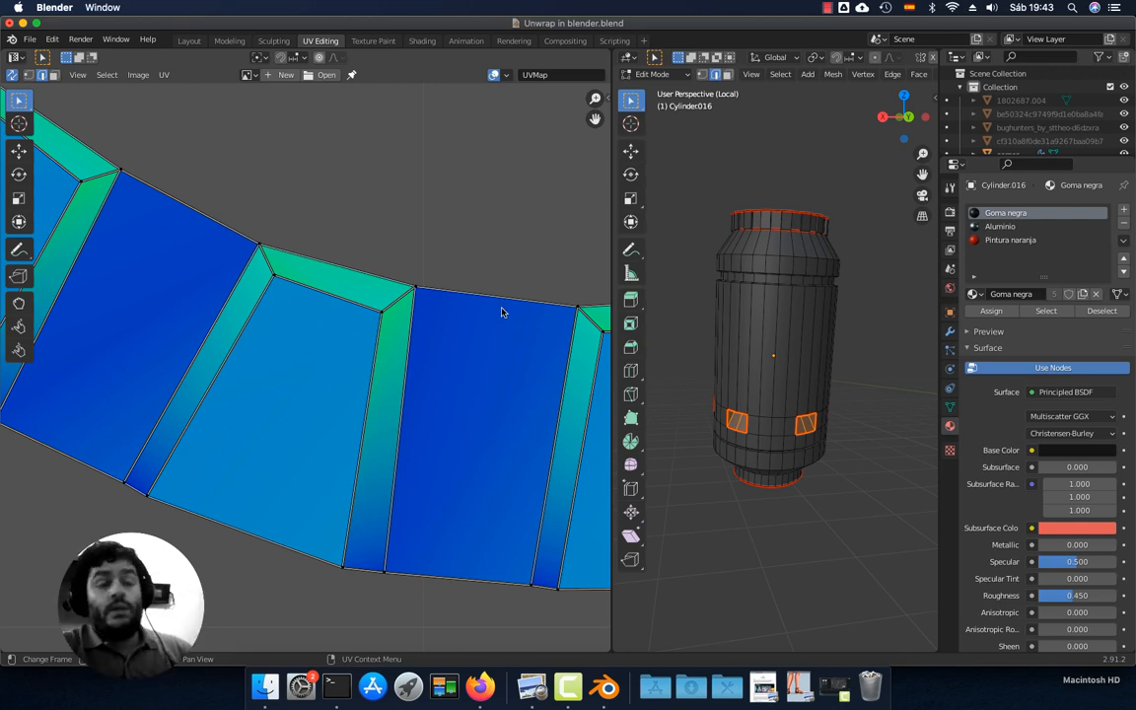
pyautogui.scroll(-9, 497, 317)
pyautogui.scroll(5, 365, 341)
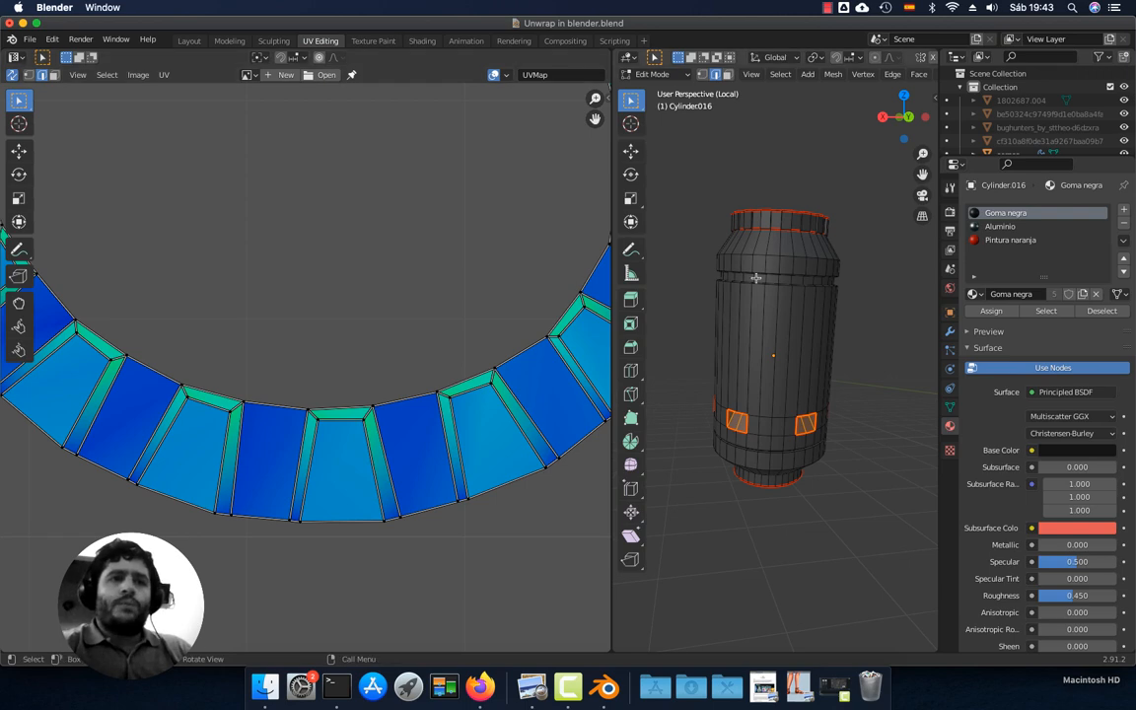
pyautogui.scroll(-5, 350, 412)
pyautogui.moveTo(355, 413); pyautogui.dragTo(256, 352, button='middle')
pyautogui.moveTo(405, 426); pyautogui.dragTo(350, 357, button='middle')
pyautogui.scroll(7, 139, 235)
pyautogui.scroll(4, 301, 279)
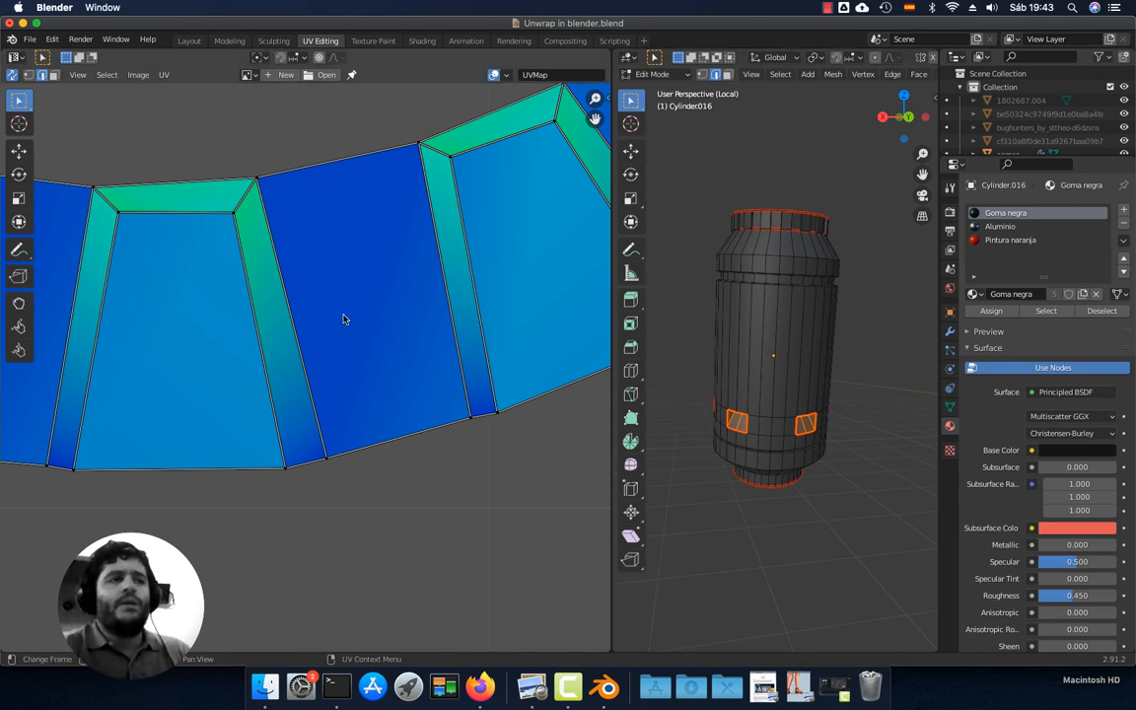
pyautogui.scroll(-1, 299, 291)
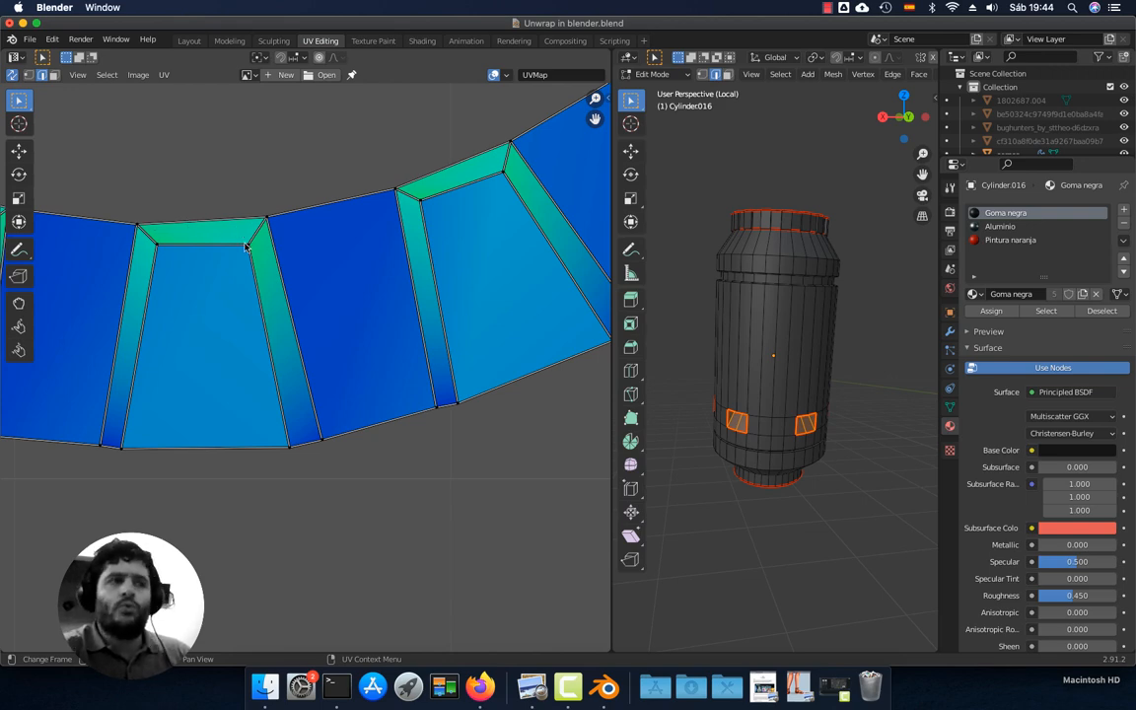
pyautogui.scroll(-10, 247, 248)
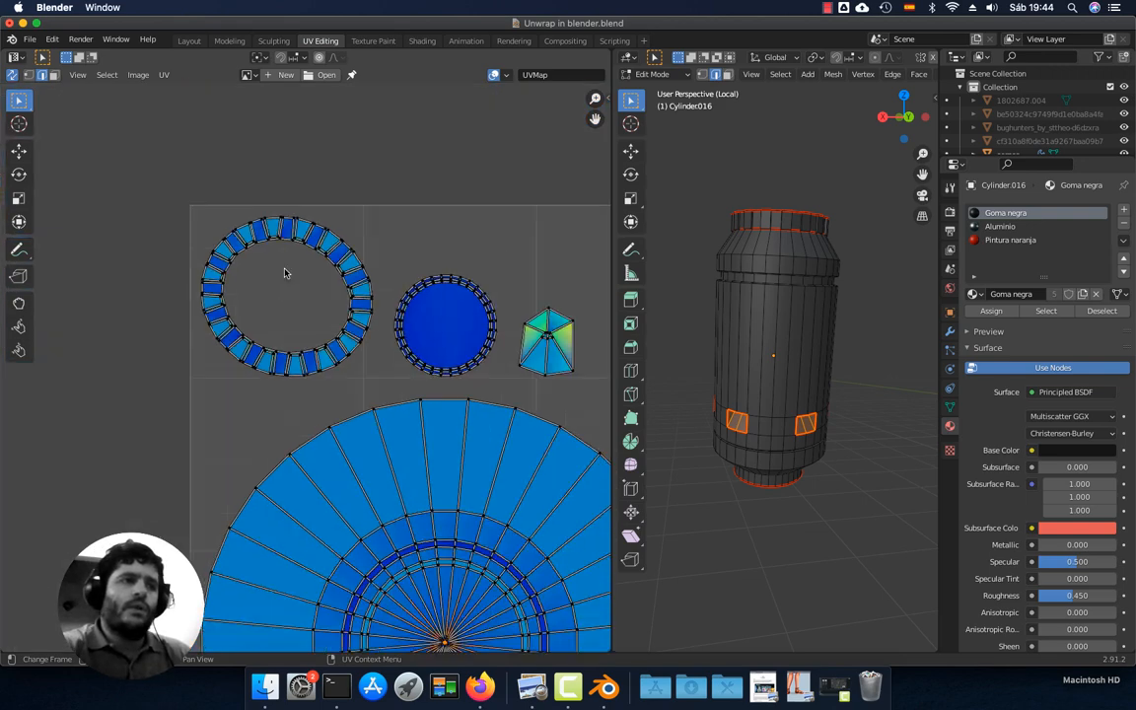
# Create a new 1024 × 1024 px image named Chequer in the UV editor with the UV Grid generated type
pyautogui.scroll(5, 306, 335)
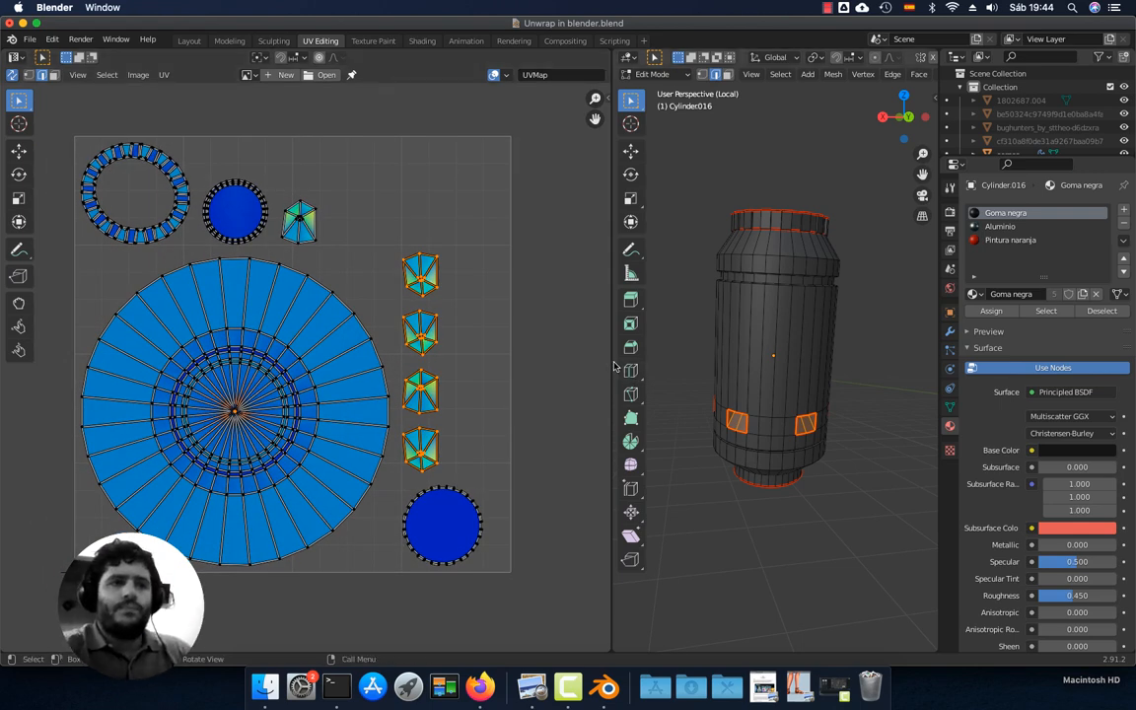
pyautogui.moveTo(610, 362); pyautogui.dragTo(556, 362)
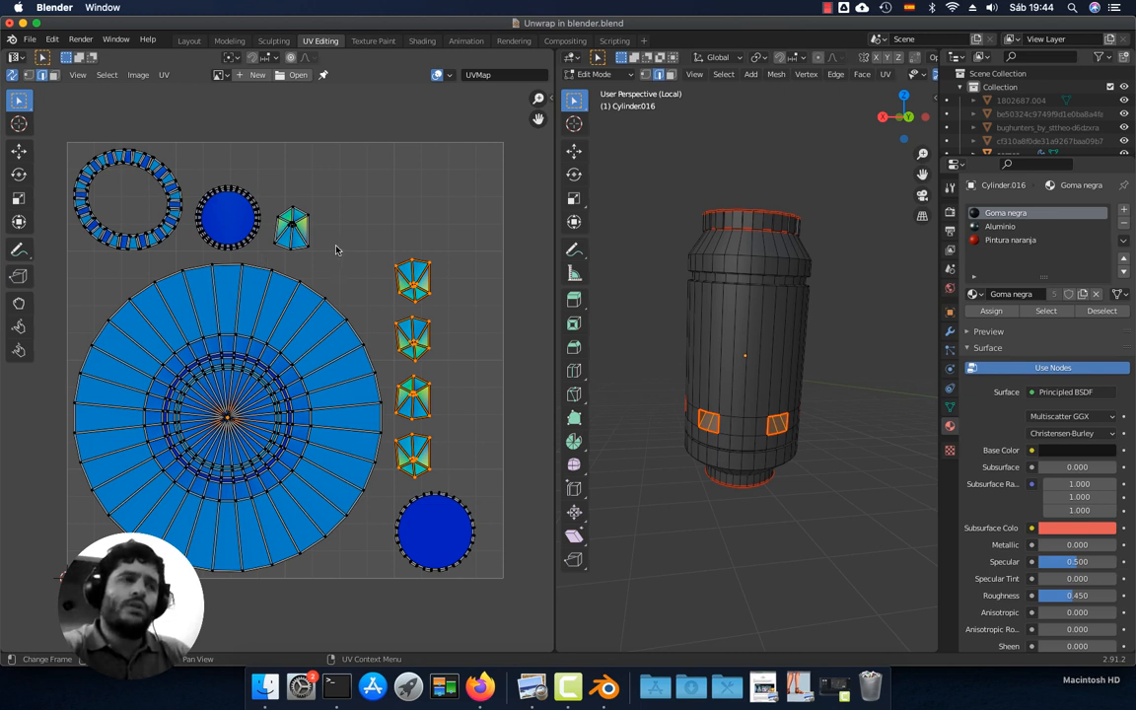
pyautogui.click(254, 78)
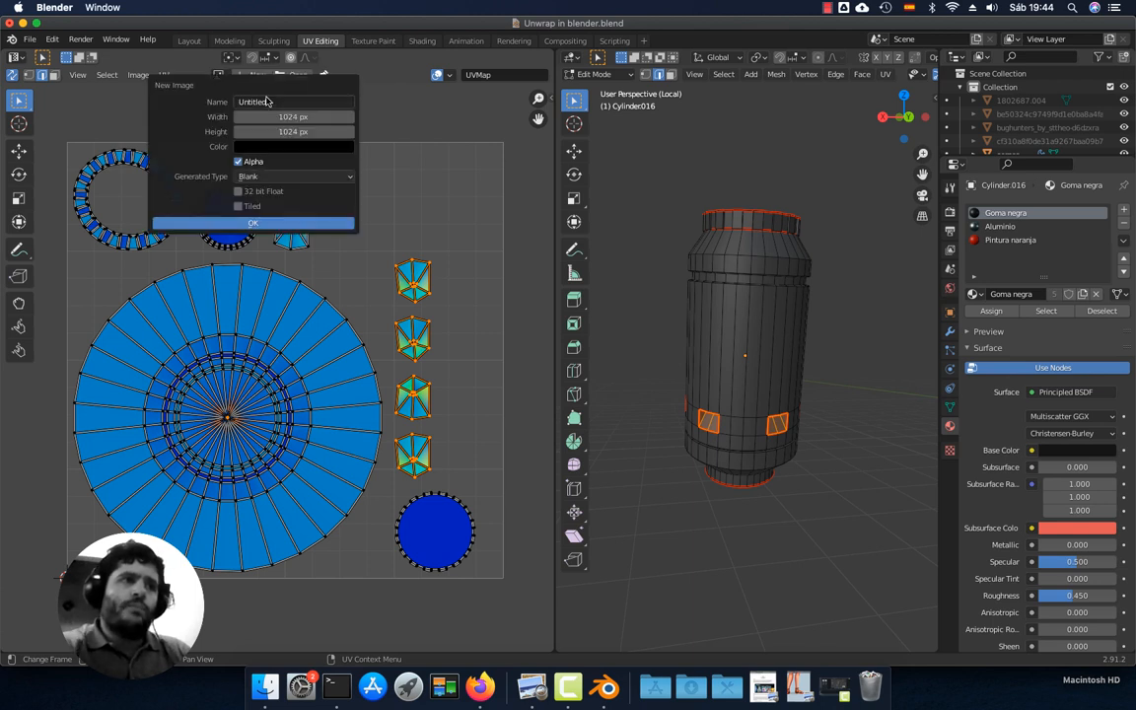
pyautogui.write('Cheq')
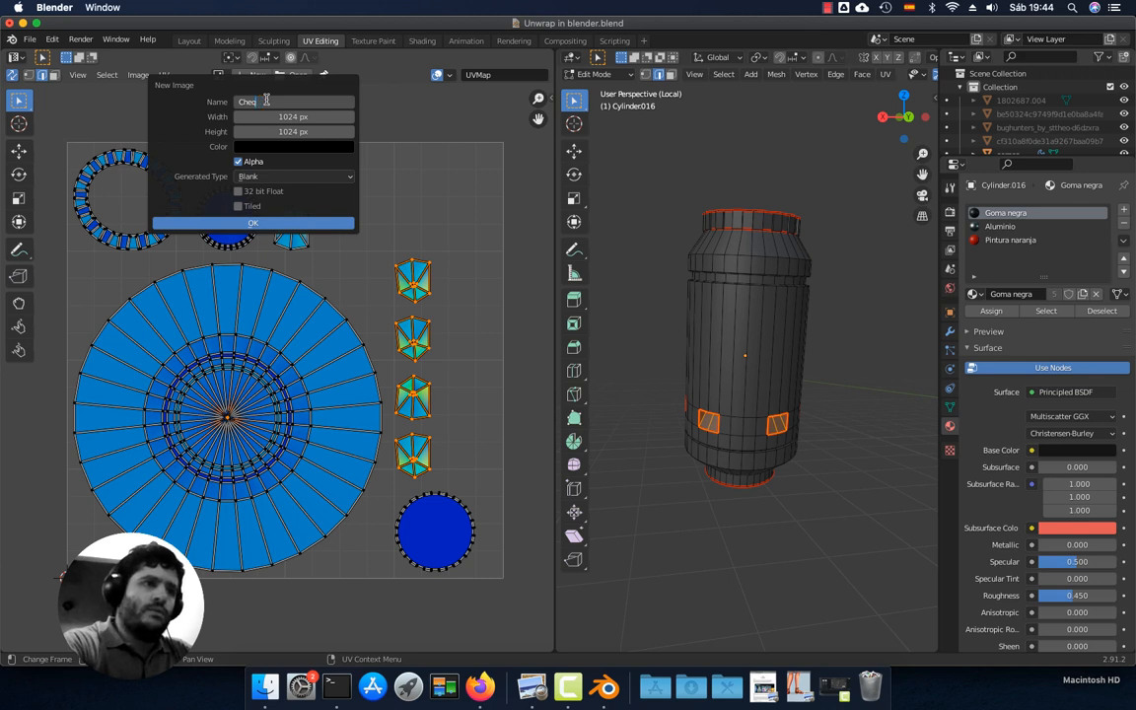
pyautogui.write('ue')
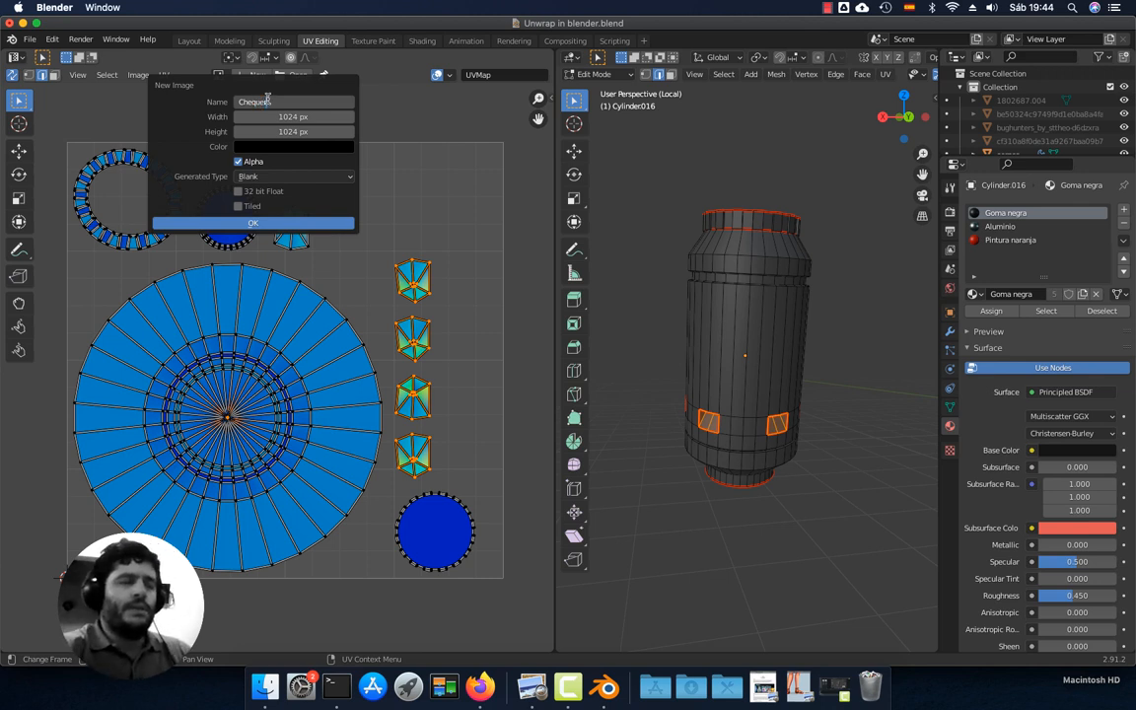
pyautogui.write('r')
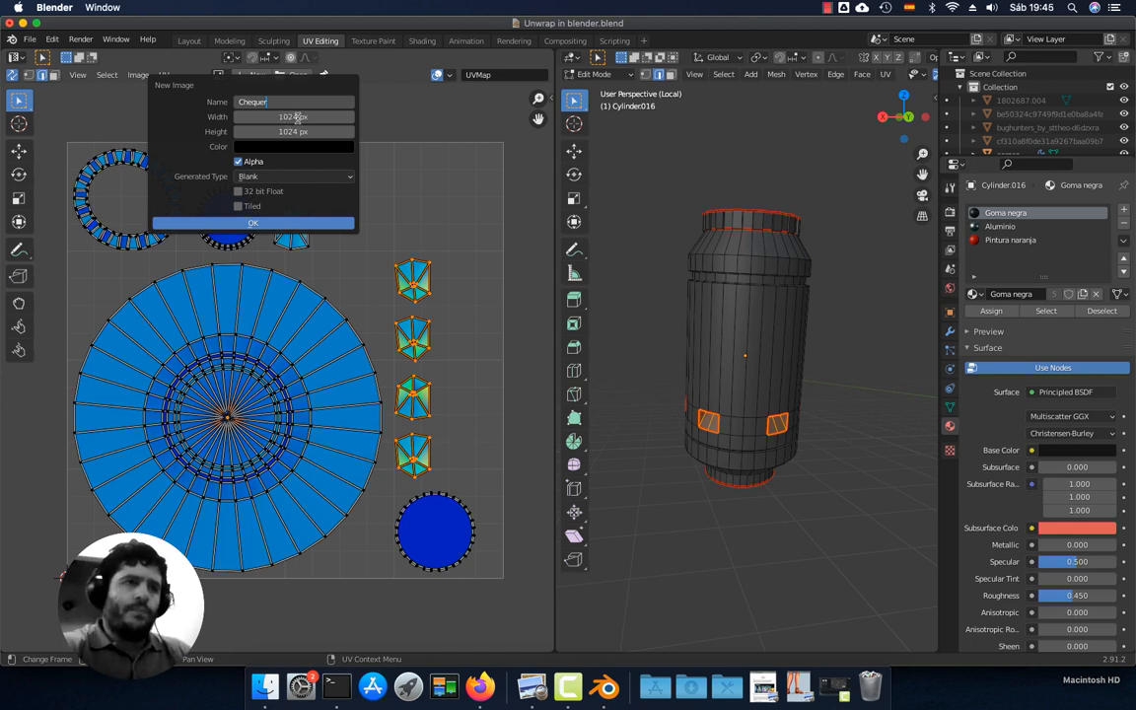
pyautogui.click(282, 177)
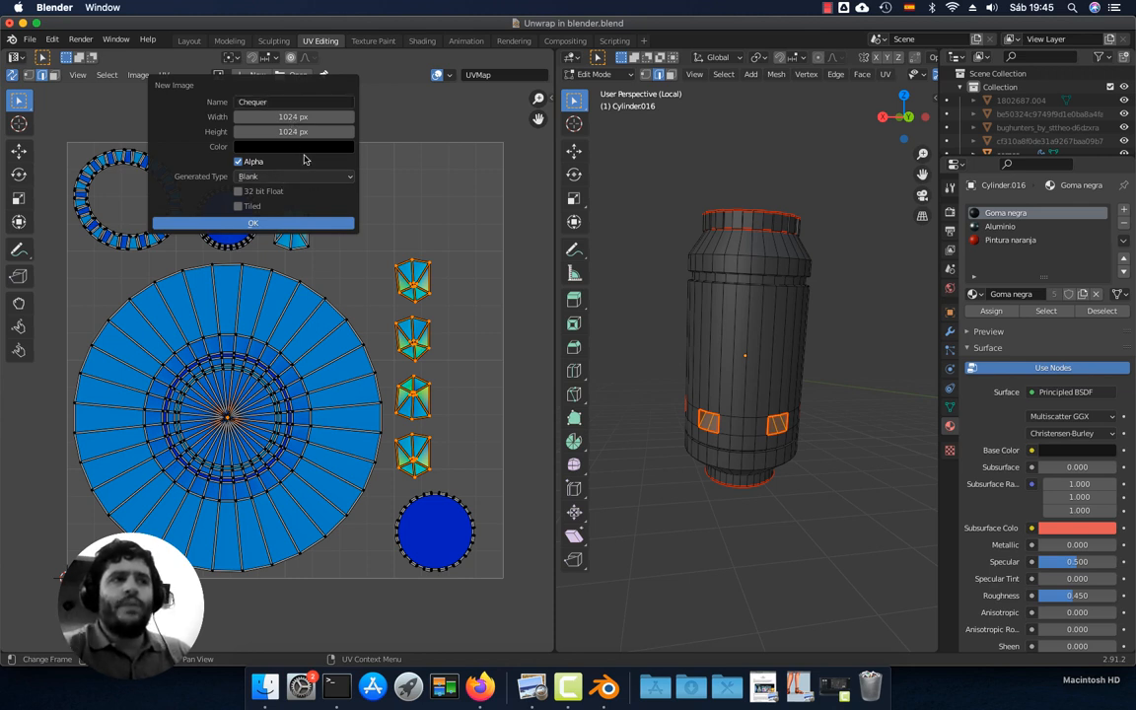
pyautogui.click(347, 180)
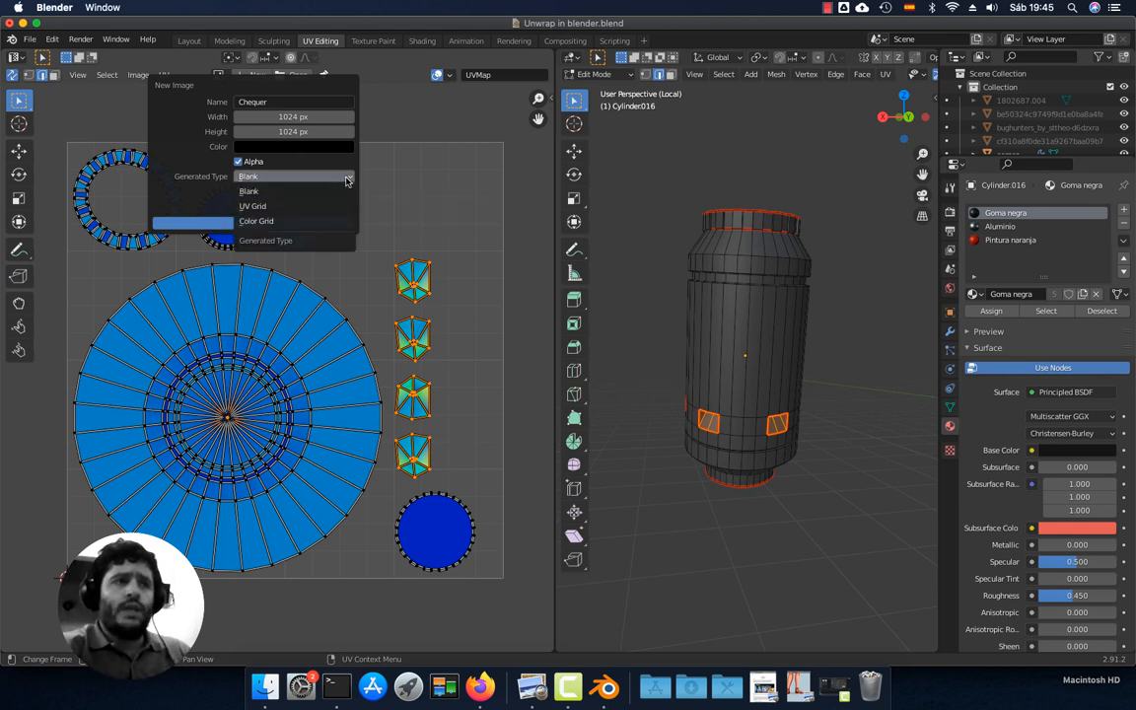
pyautogui.click(280, 207)
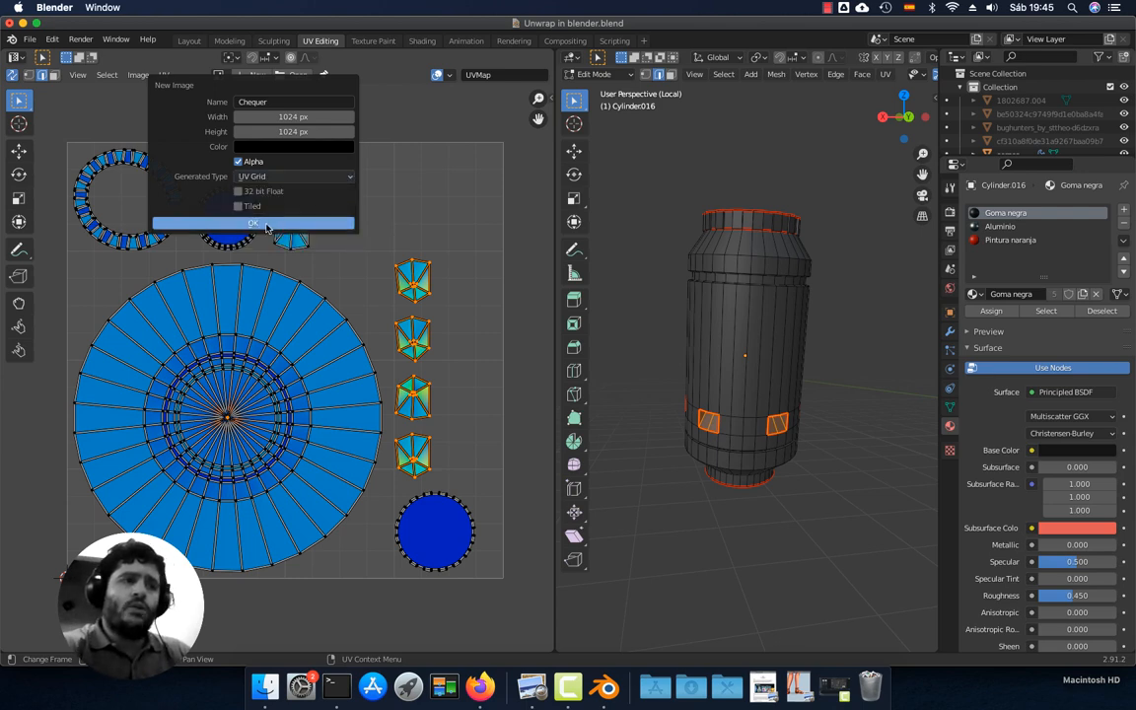
pyautogui.click(265, 225)
# Examine the grid image's squares and coloured crosses up close and compare them with the UV islands
pyautogui.scroll(-7, 317, 317)
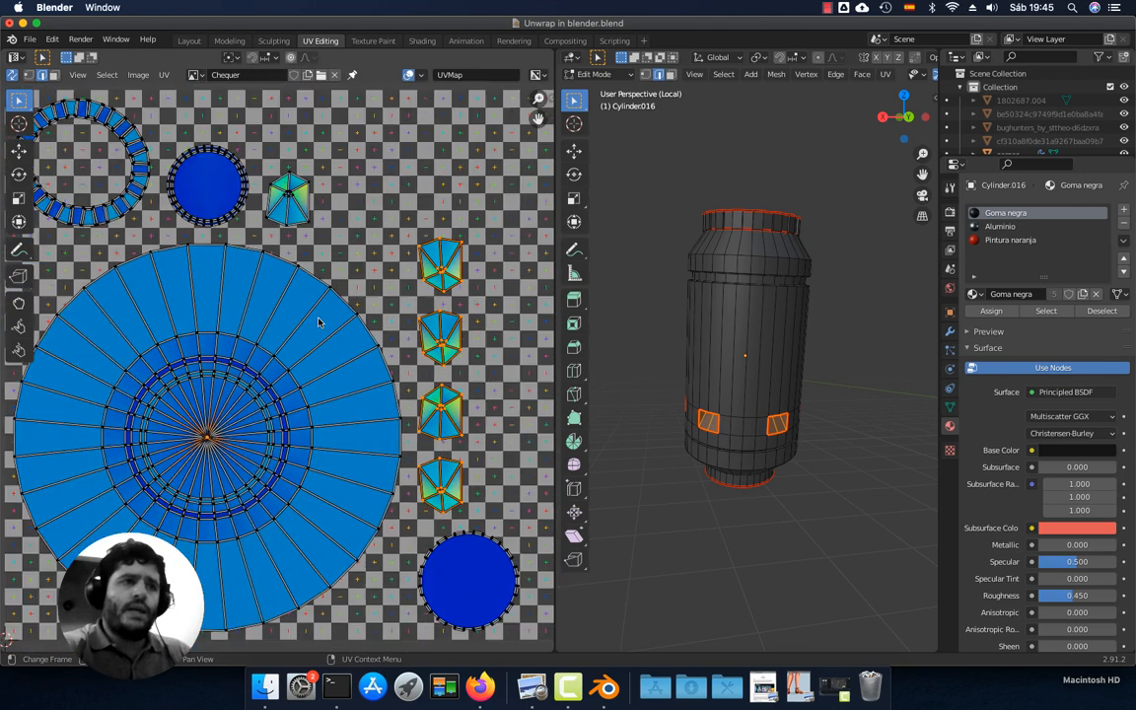
pyautogui.scroll(6, 319, 322)
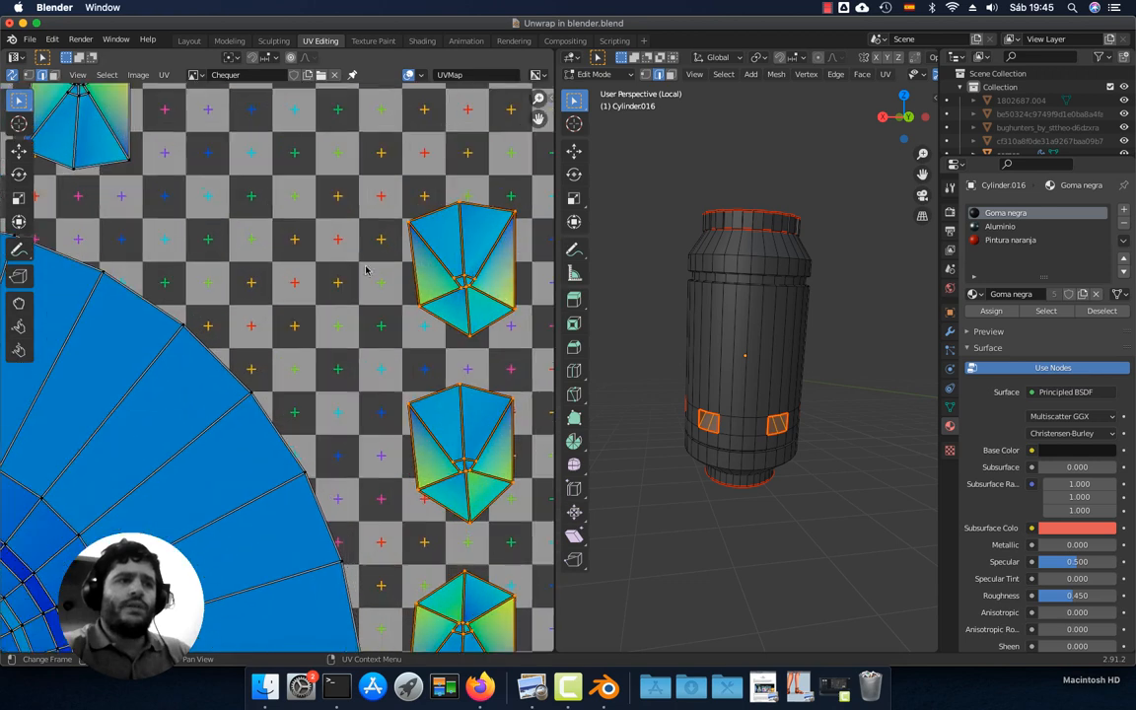
pyautogui.scroll(4, 372, 306)
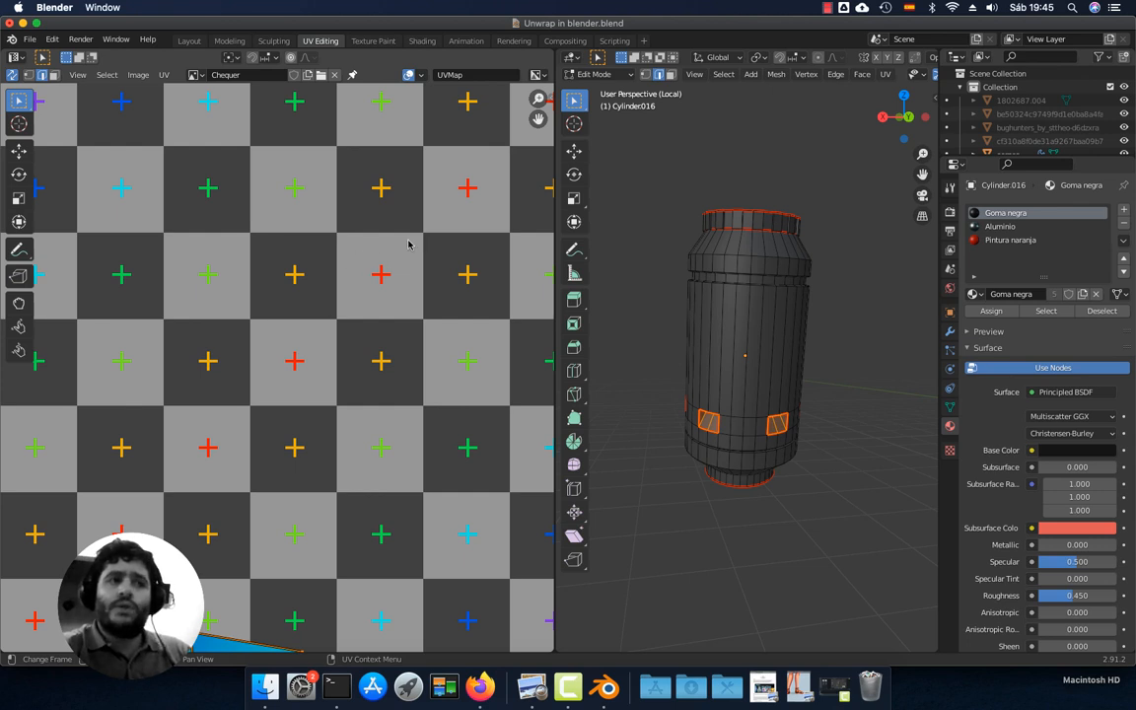
pyautogui.scroll(-2, 288, 303)
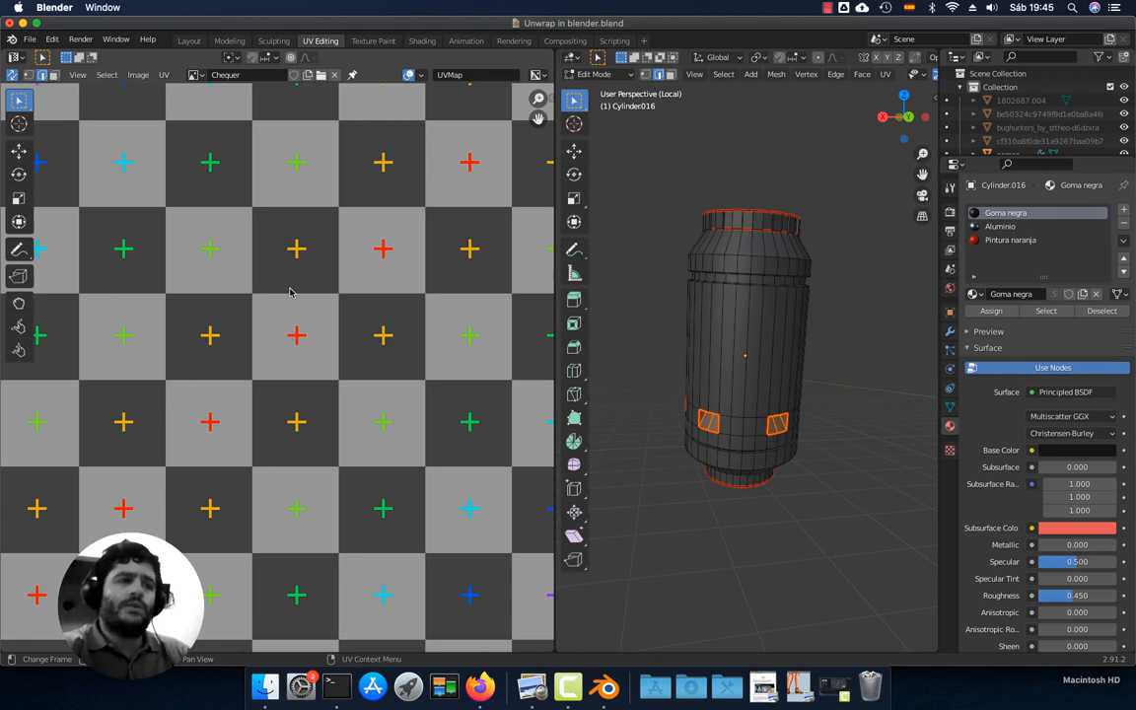
pyautogui.scroll(7, 289, 291)
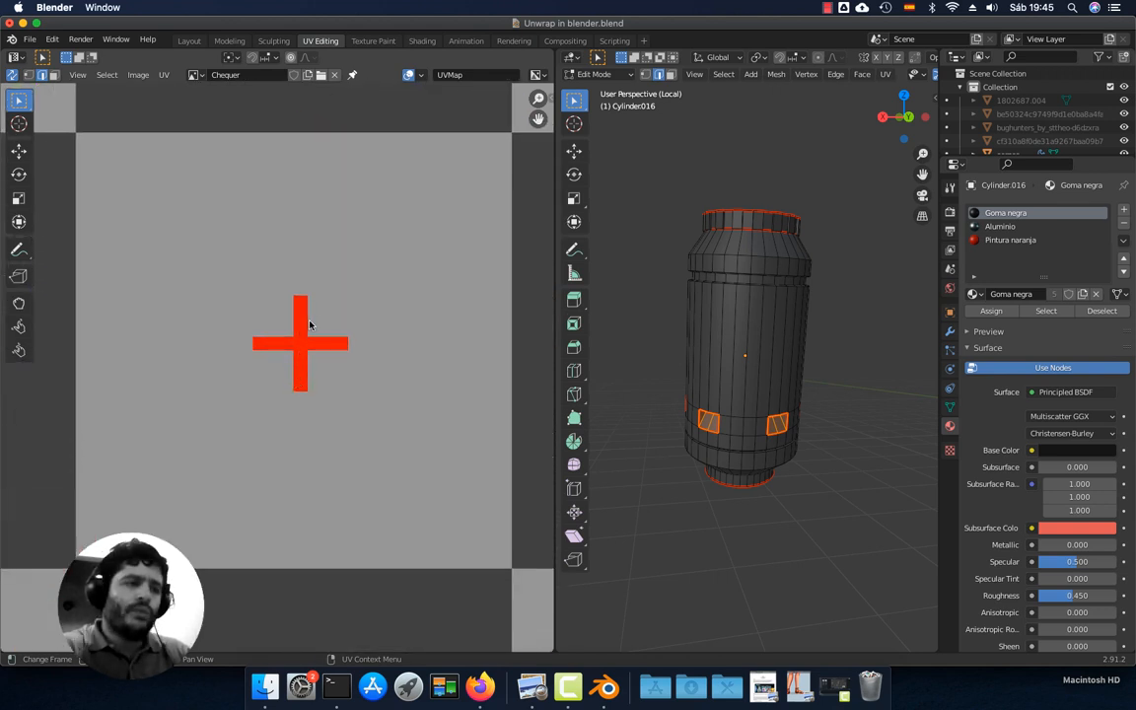
pyautogui.scroll(-3, 309, 325)
pyautogui.moveTo(139, 363); pyautogui.dragTo(319, 354, button='middle')
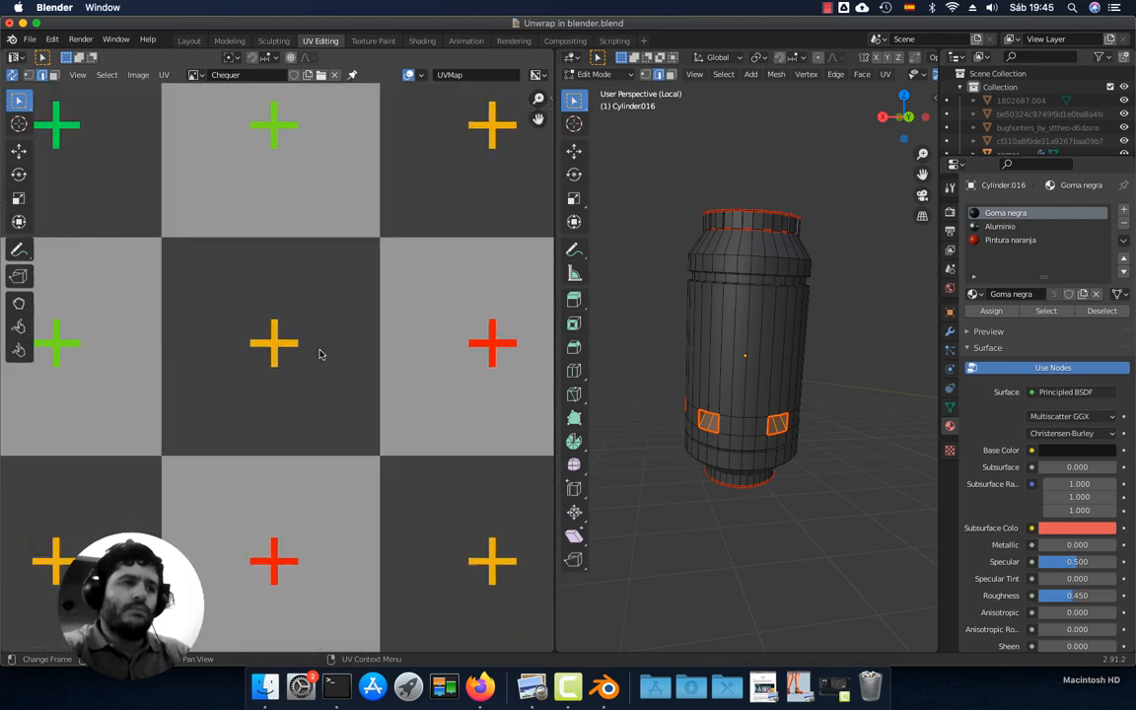
pyautogui.scroll(2, 275, 333)
pyautogui.scroll(-10, 279, 333)
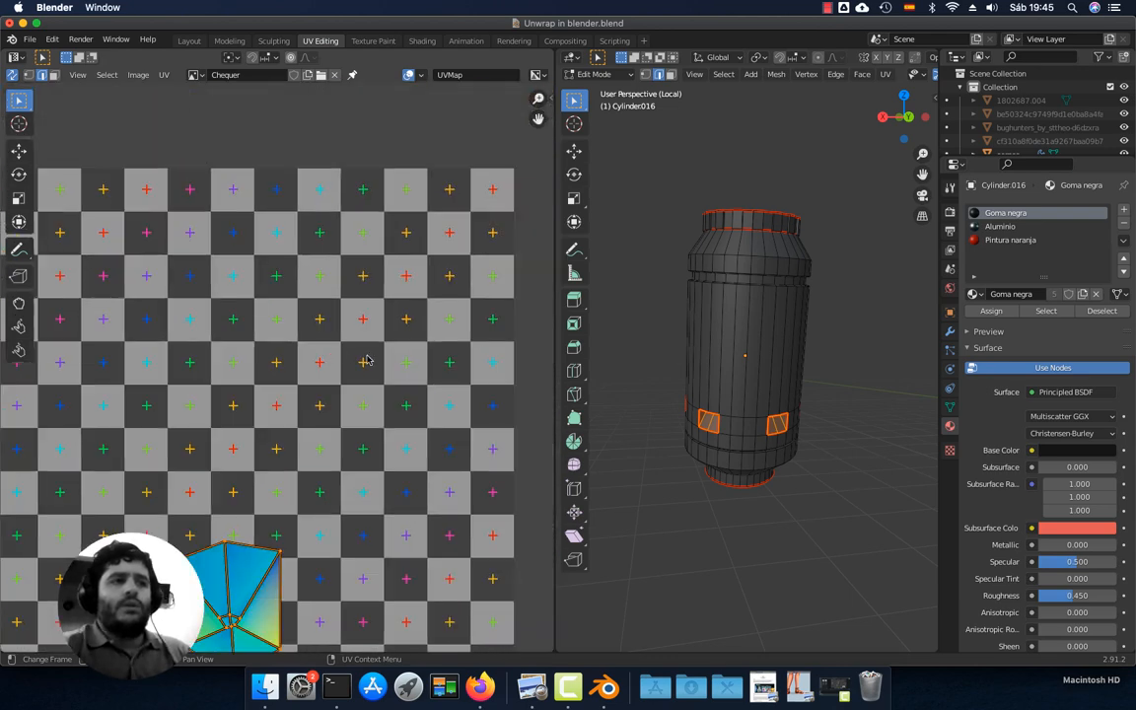
pyautogui.scroll(1, 364, 316)
pyautogui.scroll(-2, 364, 316)
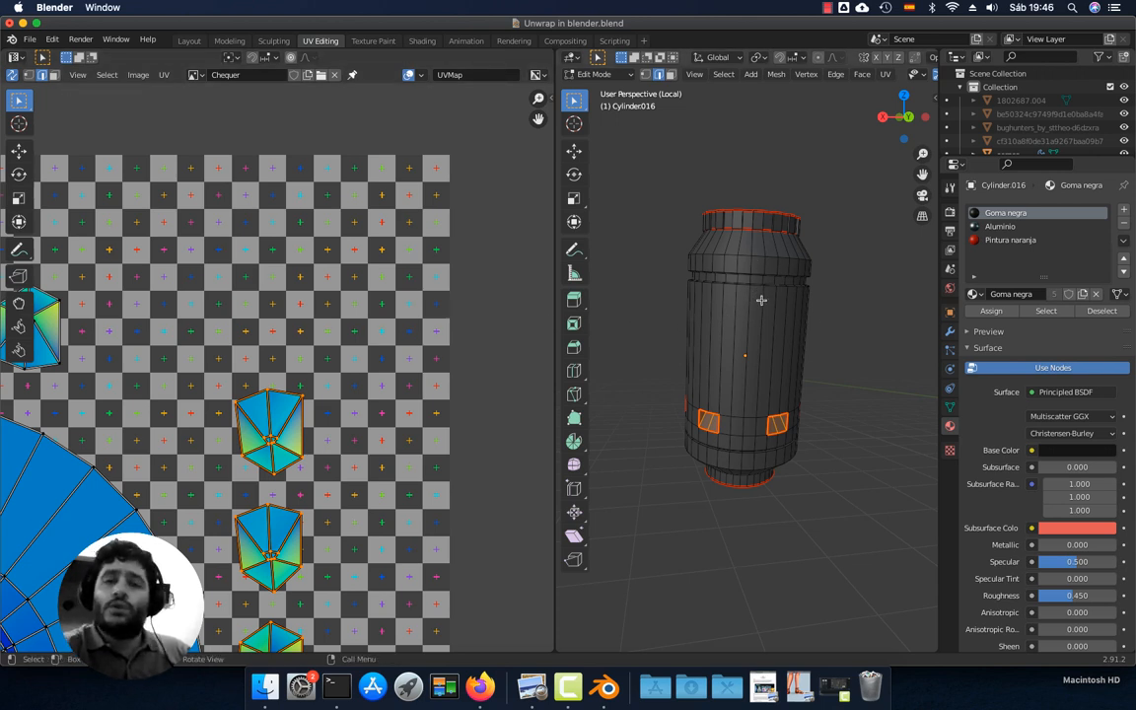
pyautogui.scroll(4, 333, 275)
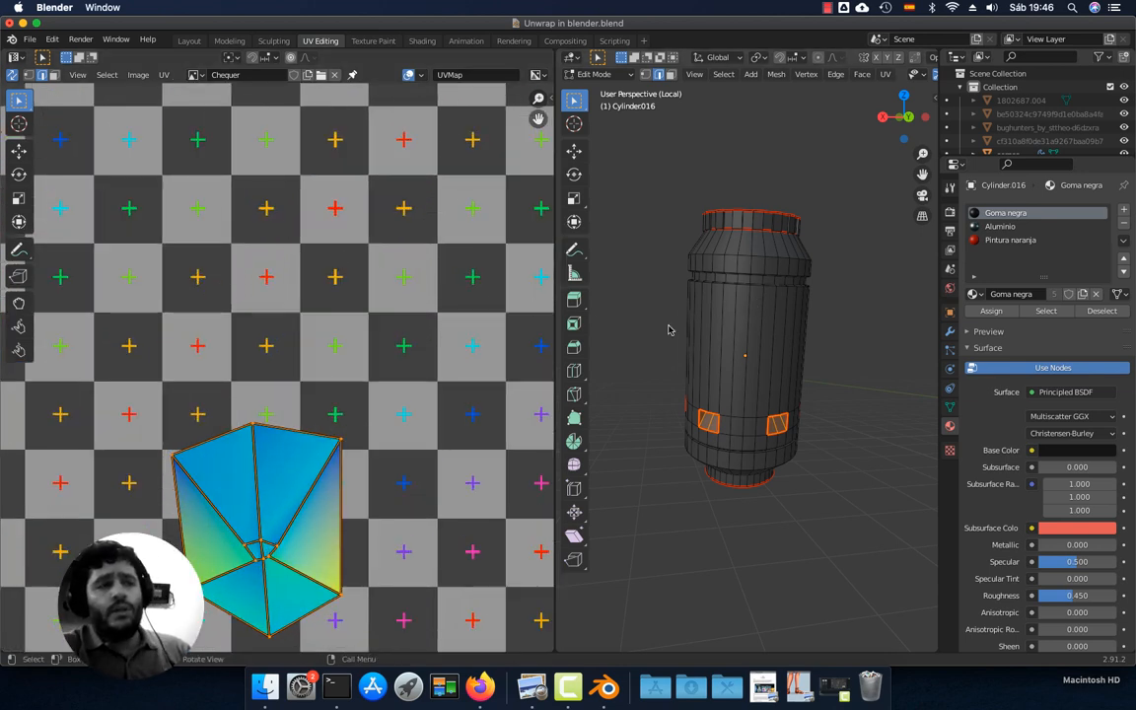
pyautogui.scroll(4, 286, 286)
pyautogui.moveTo(266, 199); pyautogui.dragTo(284, 347, button='middle')
pyautogui.scroll(1, 272, 258)
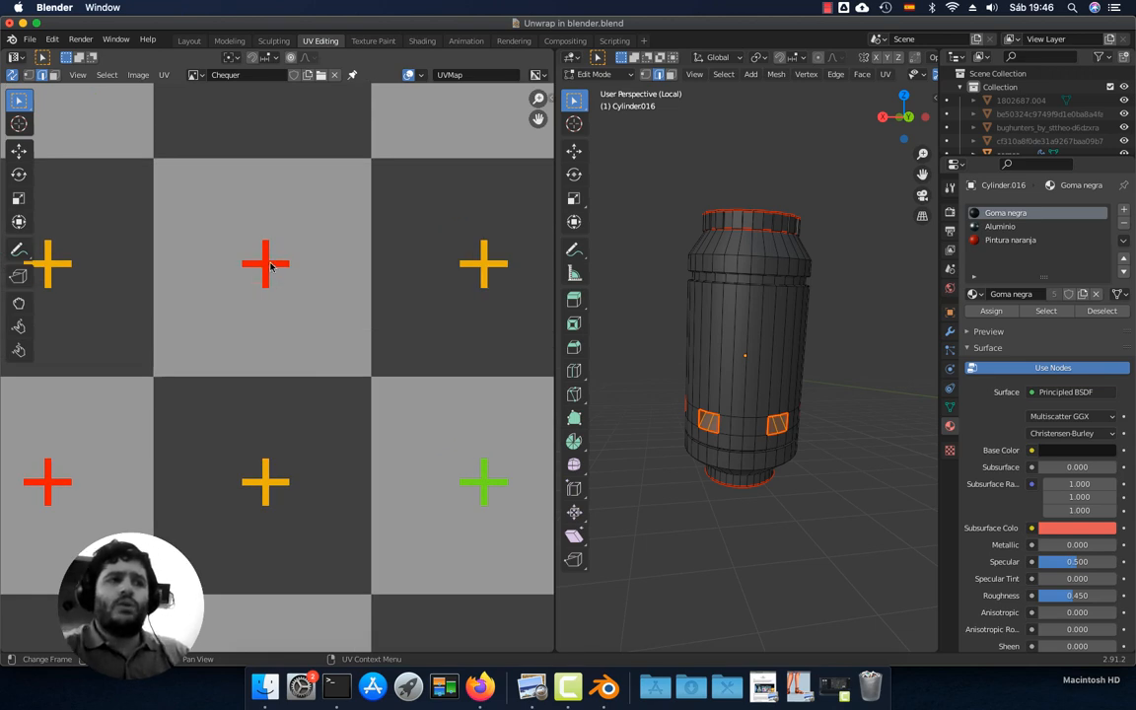
pyautogui.scroll(-10, 342, 333)
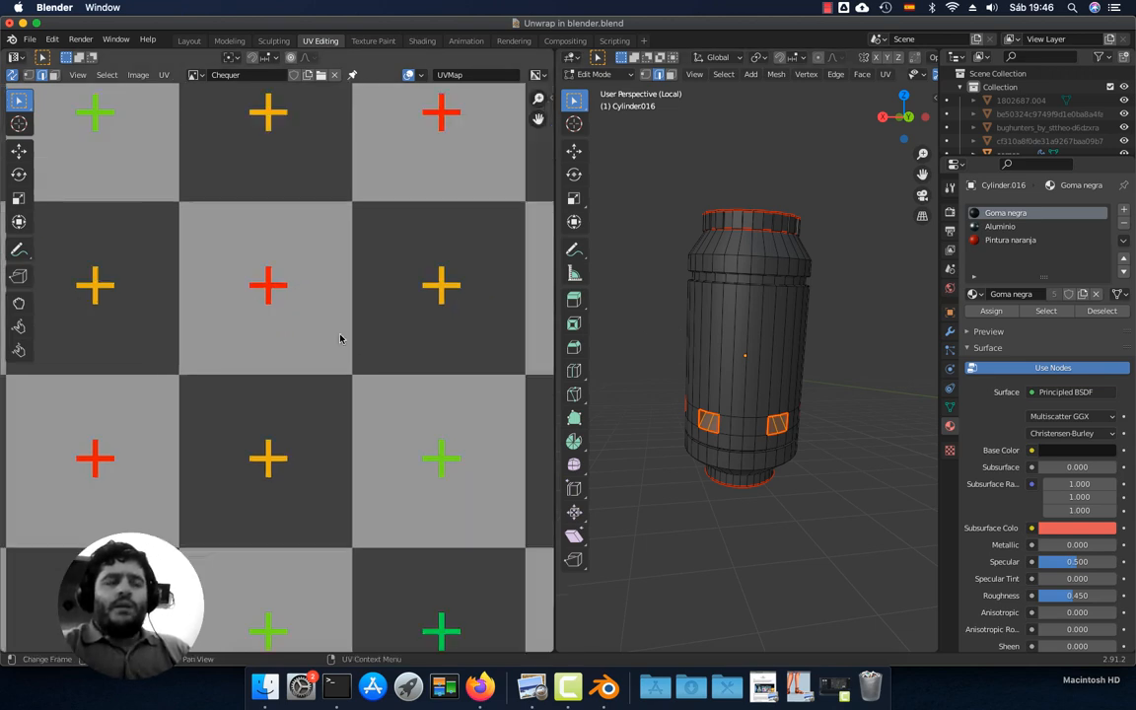
pyautogui.scroll(3, 250, 408)
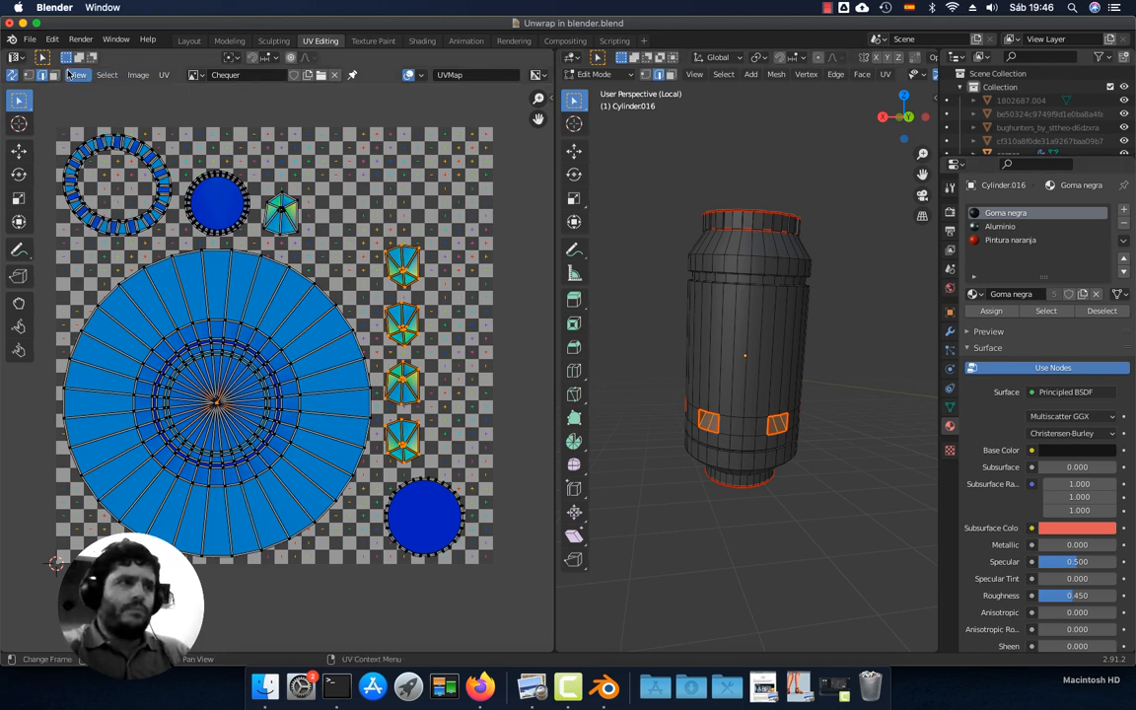
# Switch the grenade to Object Mode and remove its Goma negra, Aluminio and Pintura naranja material slots
pyautogui.click(629, 81)
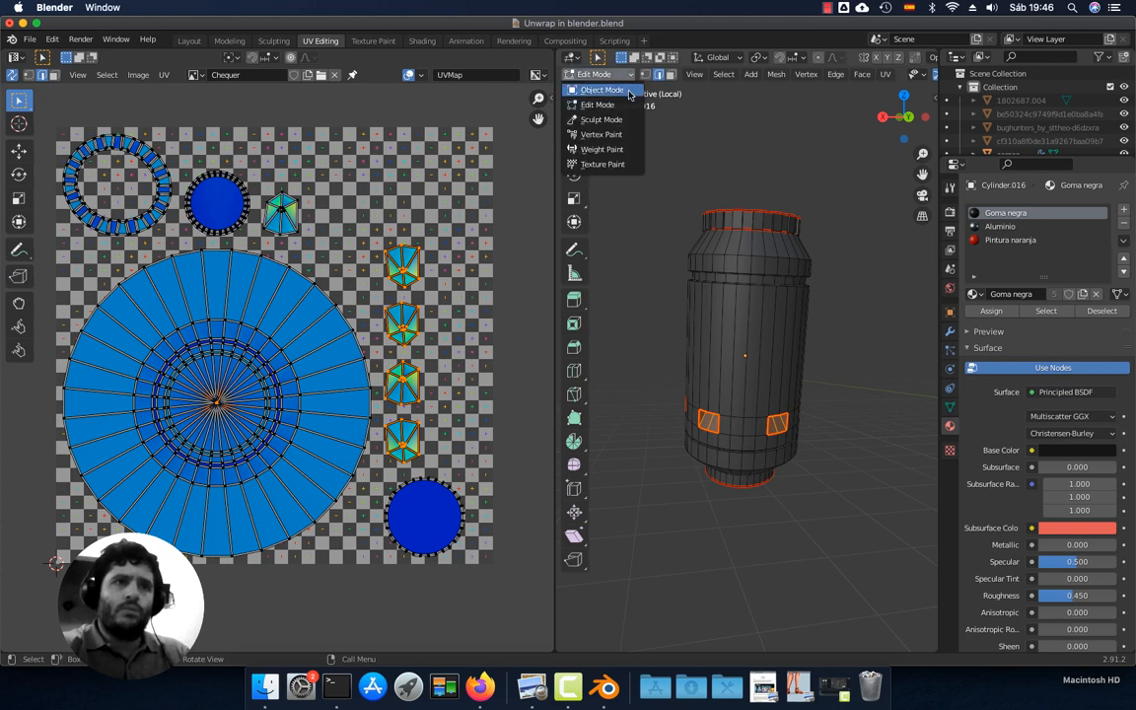
pyautogui.click(597, 88)
pyautogui.click(853, 268)
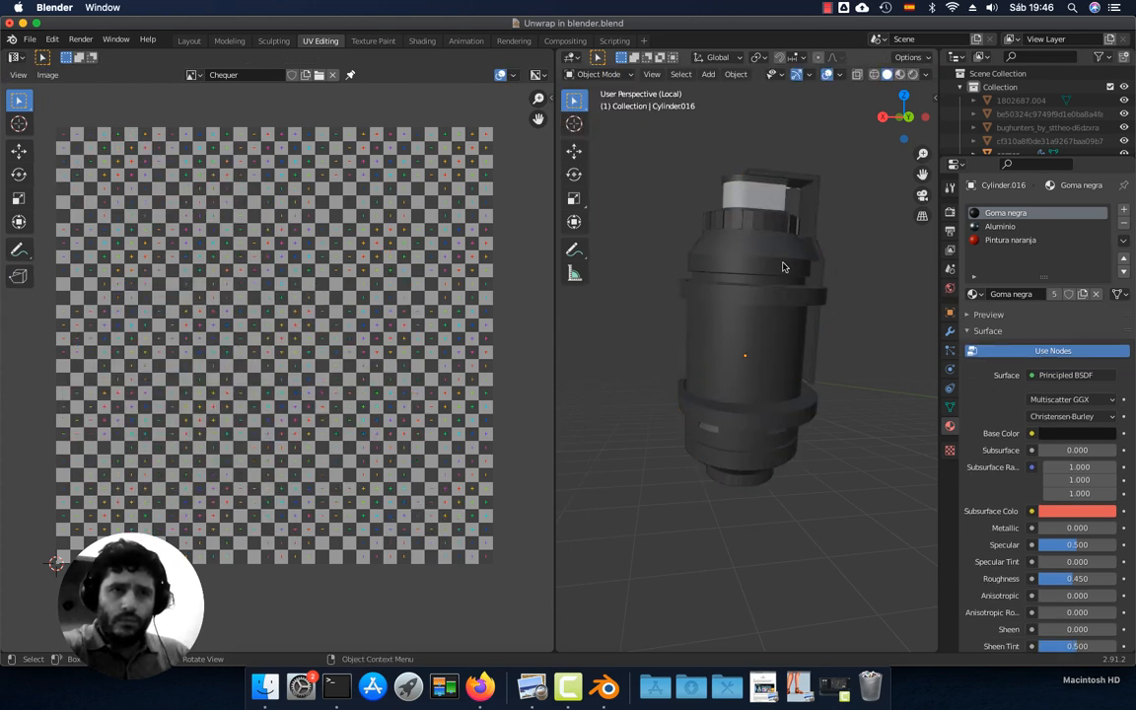
pyautogui.click(783, 264)
pyautogui.click(1123, 224)
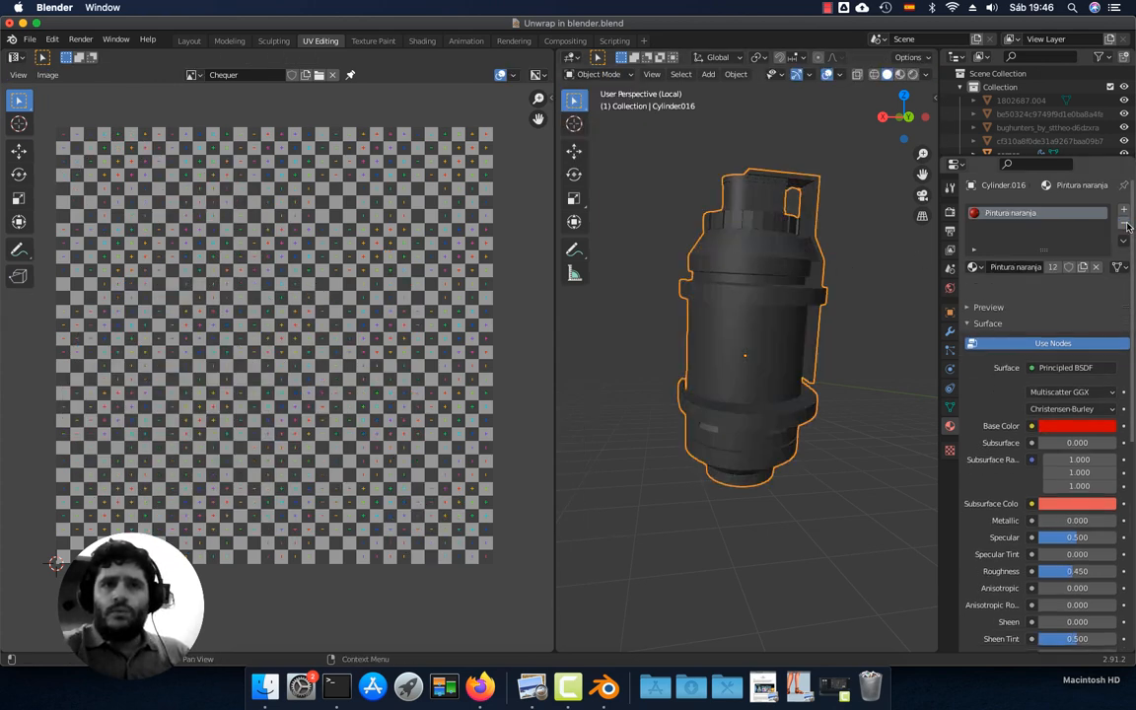
pyautogui.click(1123, 225)
pyautogui.click(1123, 224)
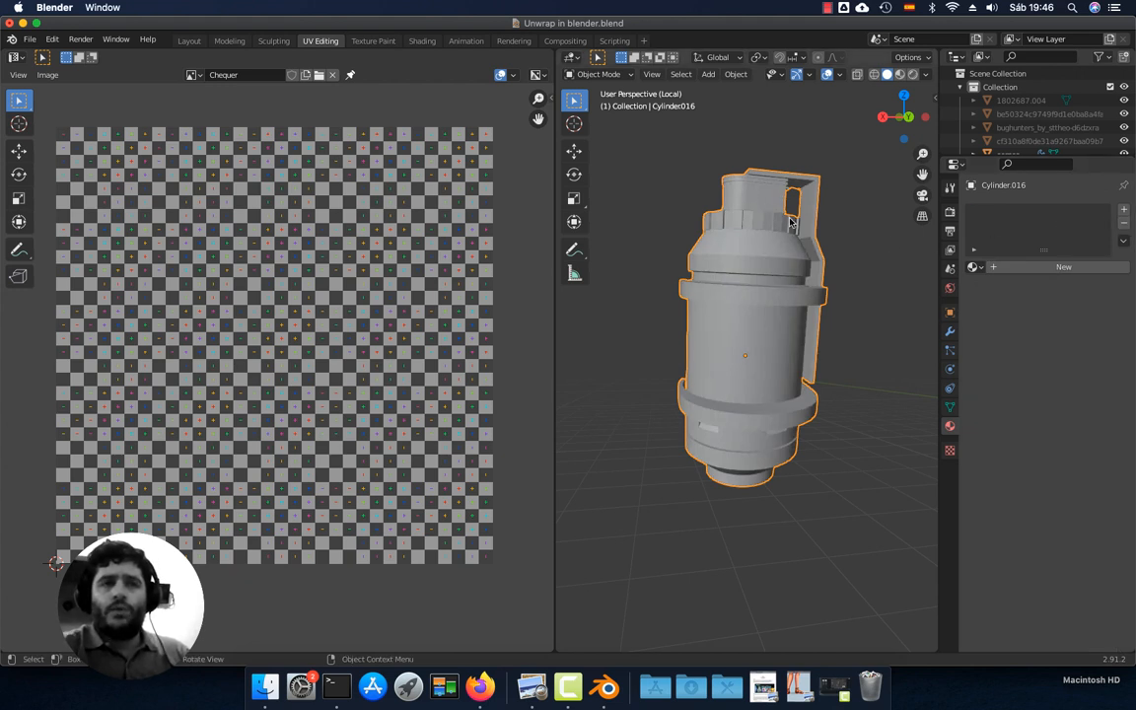
pyautogui.press('Tab')
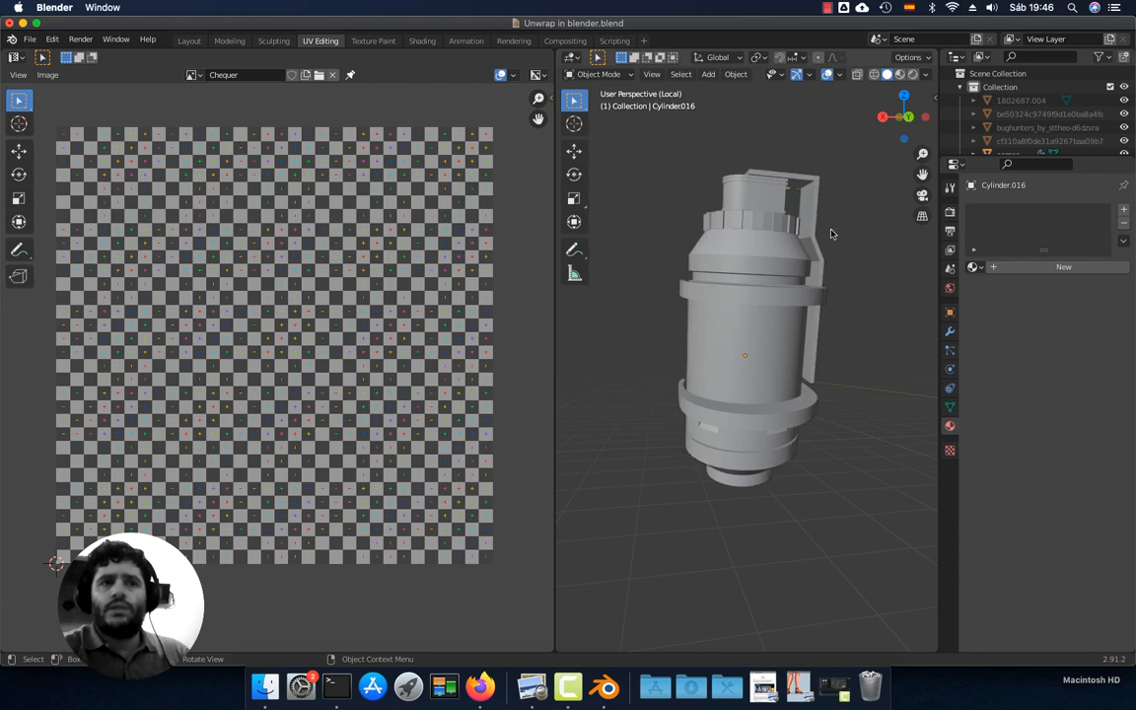
pyautogui.press('Tab')
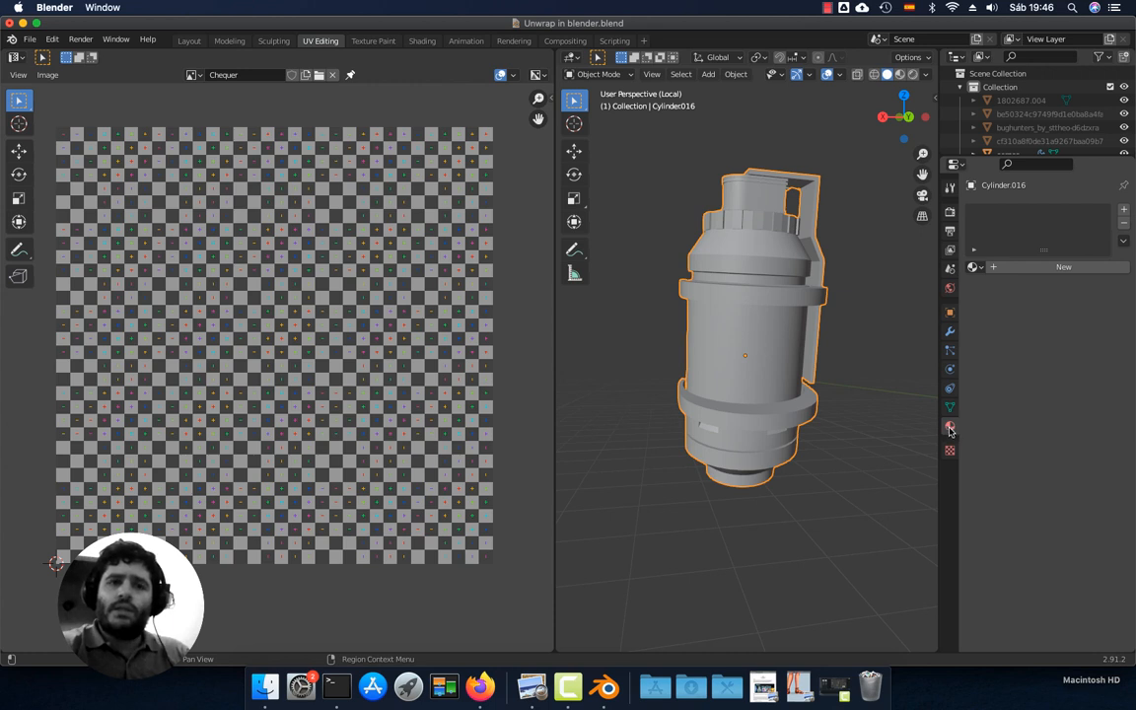
# Create a new material on the grenade and name it Chequer
pyautogui.click(1030, 267)
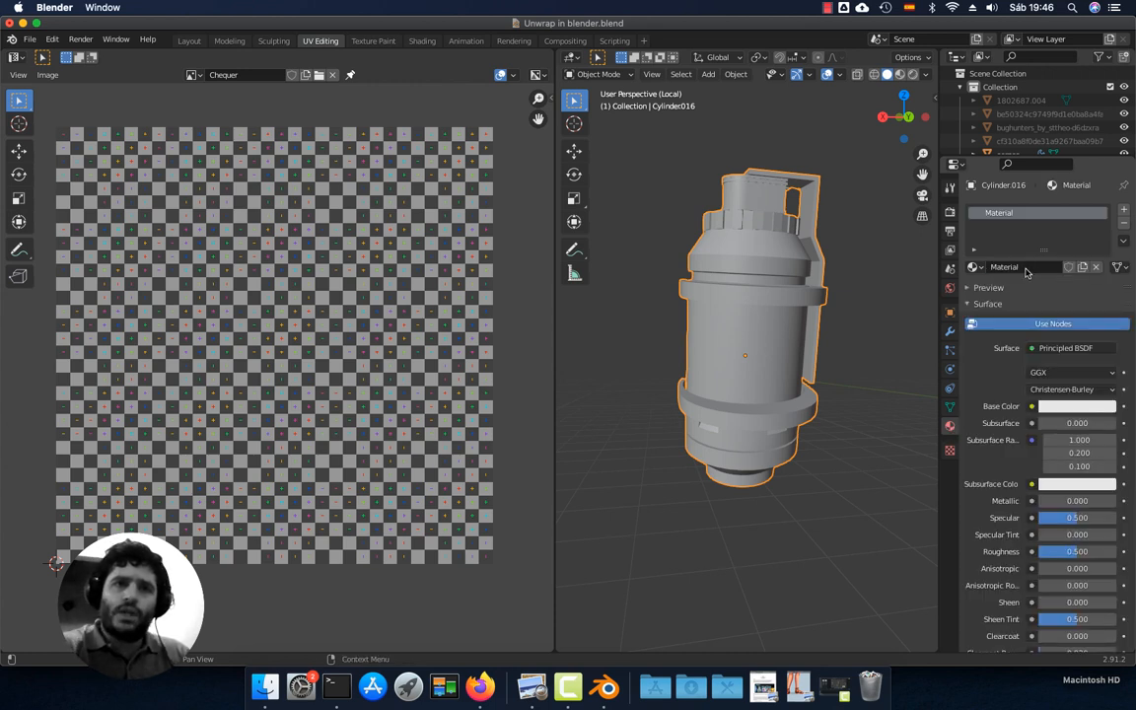
pyautogui.click(1027, 268)
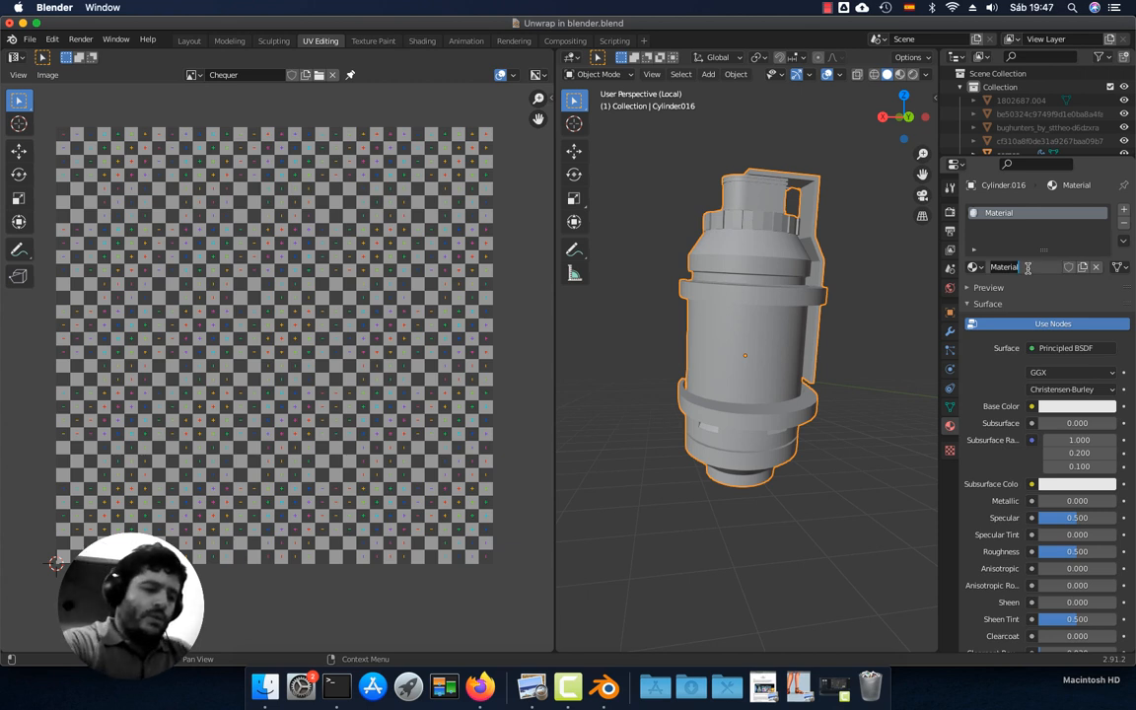
pyautogui.write('Chequer')
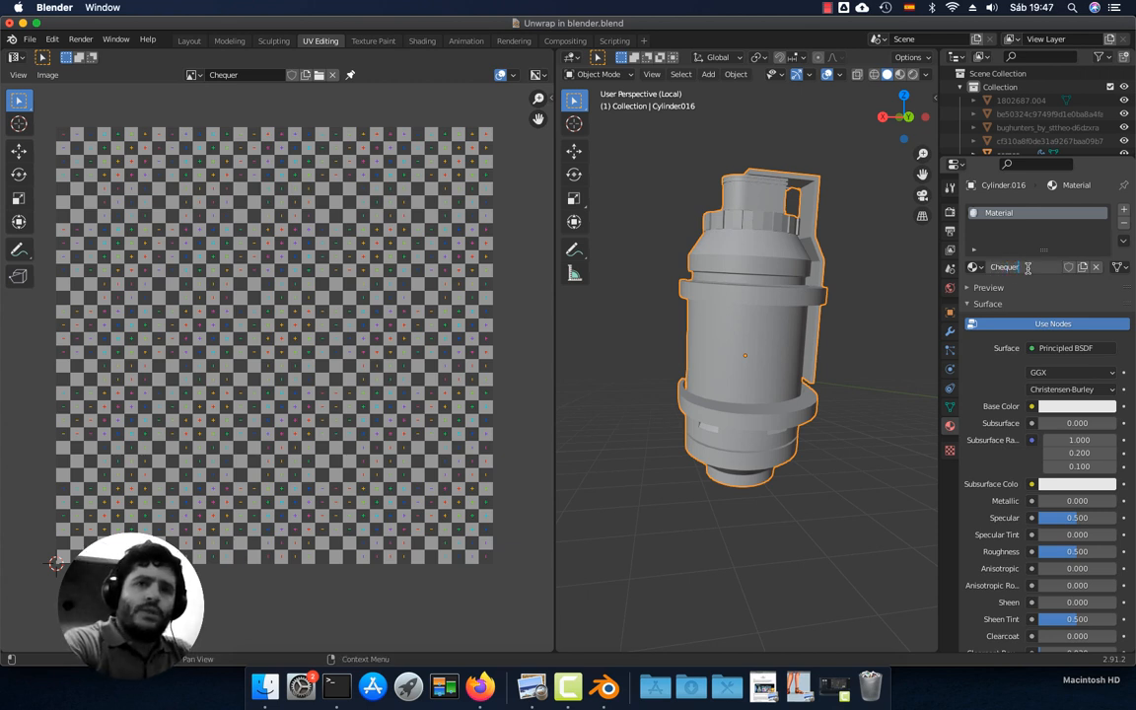
pyautogui.press('Return')
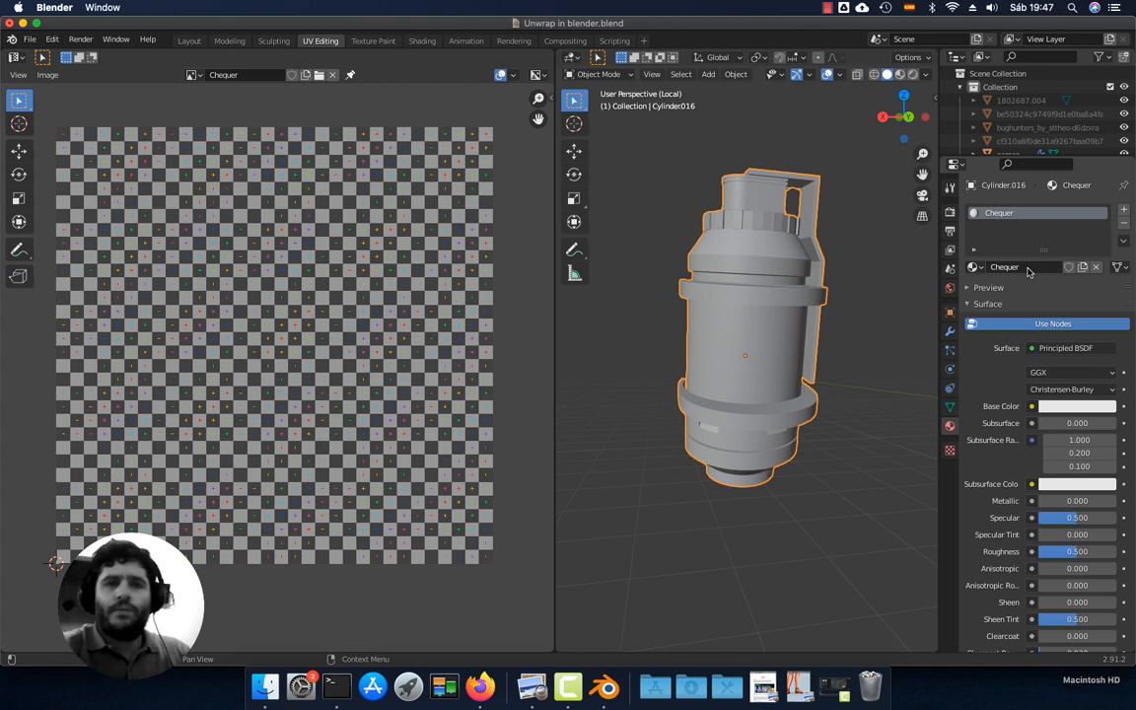
# Link an Image Texture to the Chequer material's Base Color and assign the Chequer image to it
pyautogui.click(1032, 407)
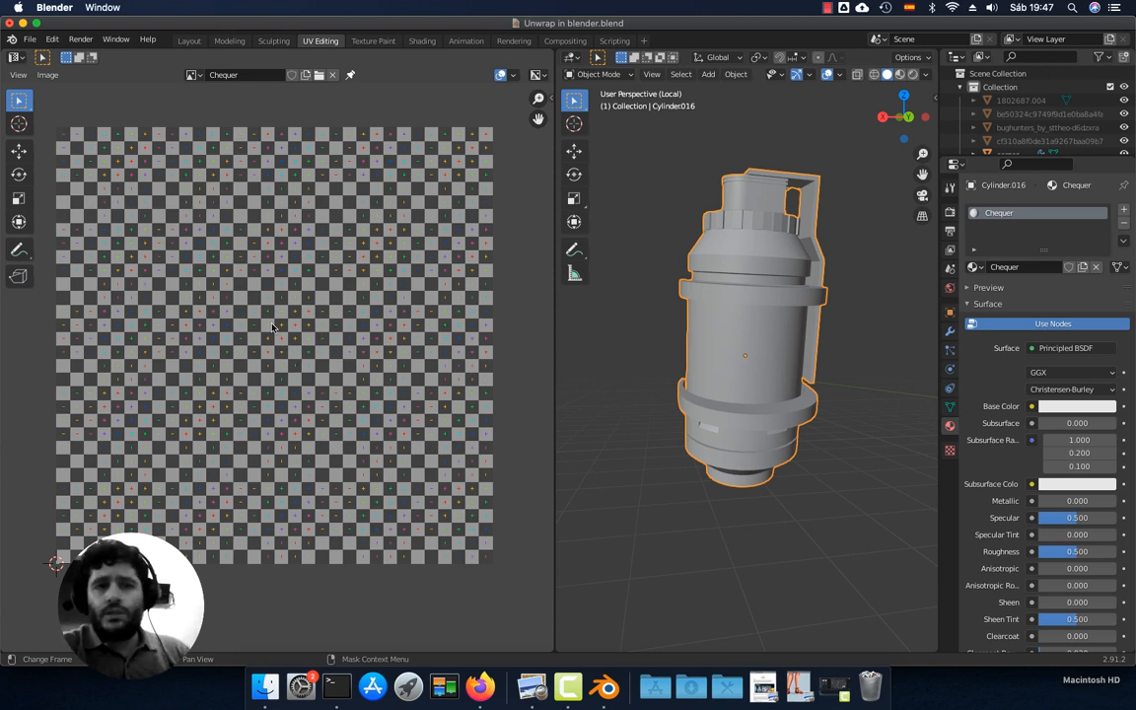
pyautogui.click(1031, 407)
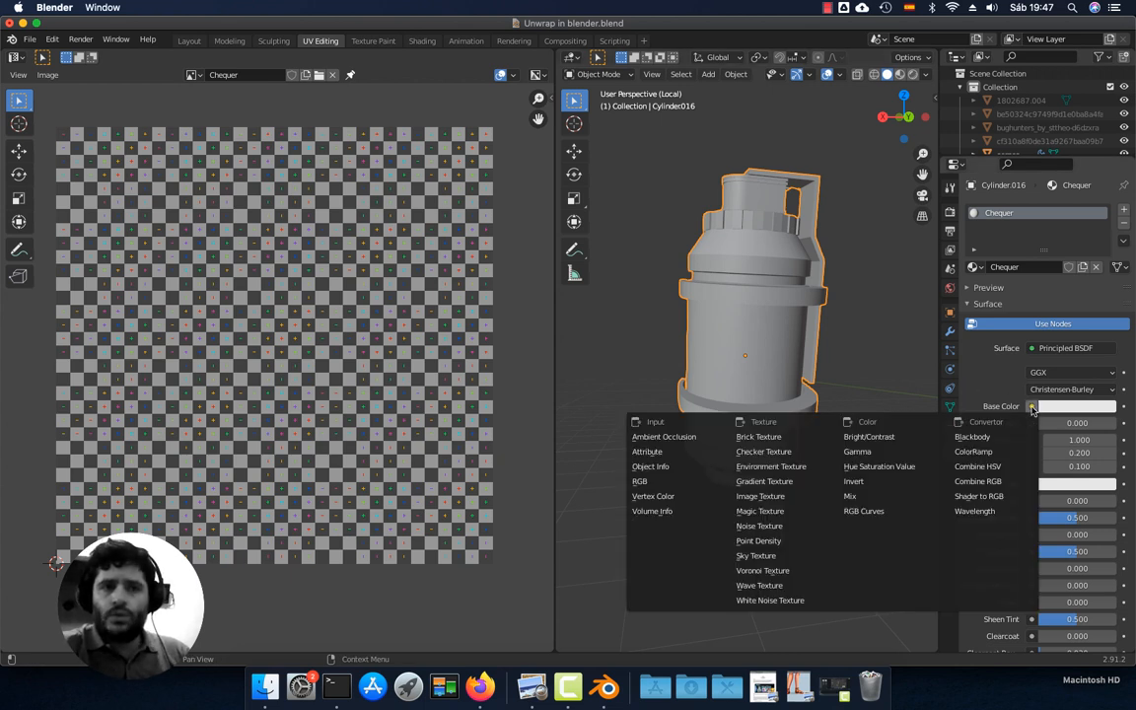
pyautogui.click(798, 498)
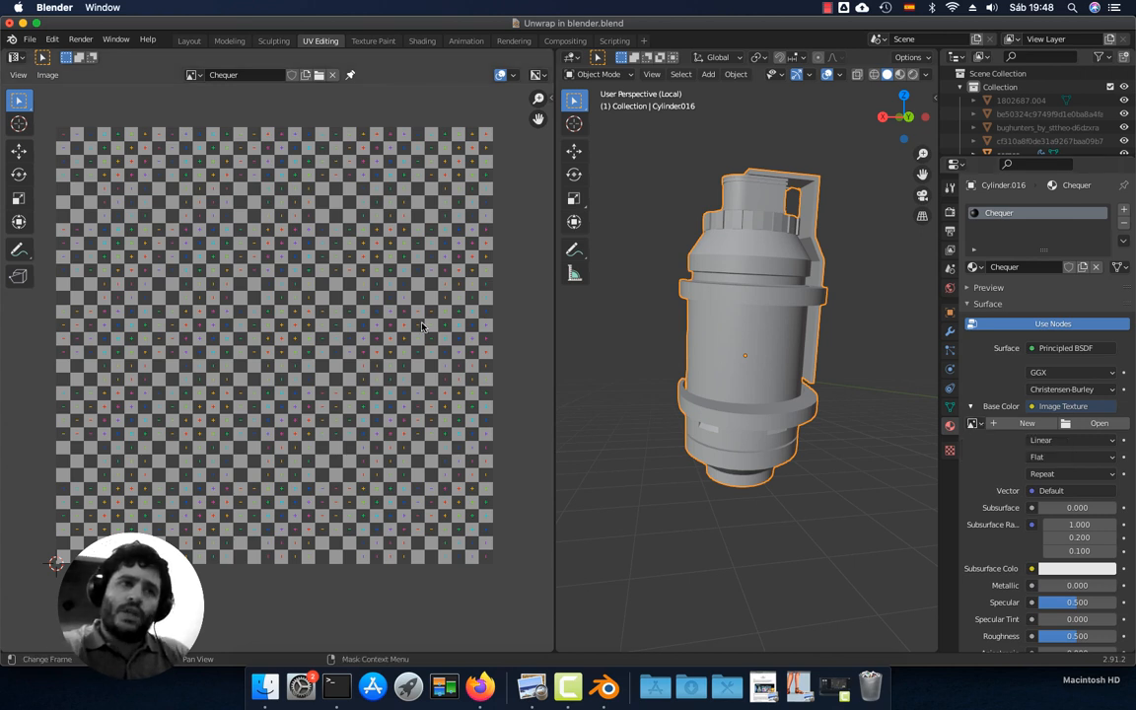
pyautogui.click(972, 423)
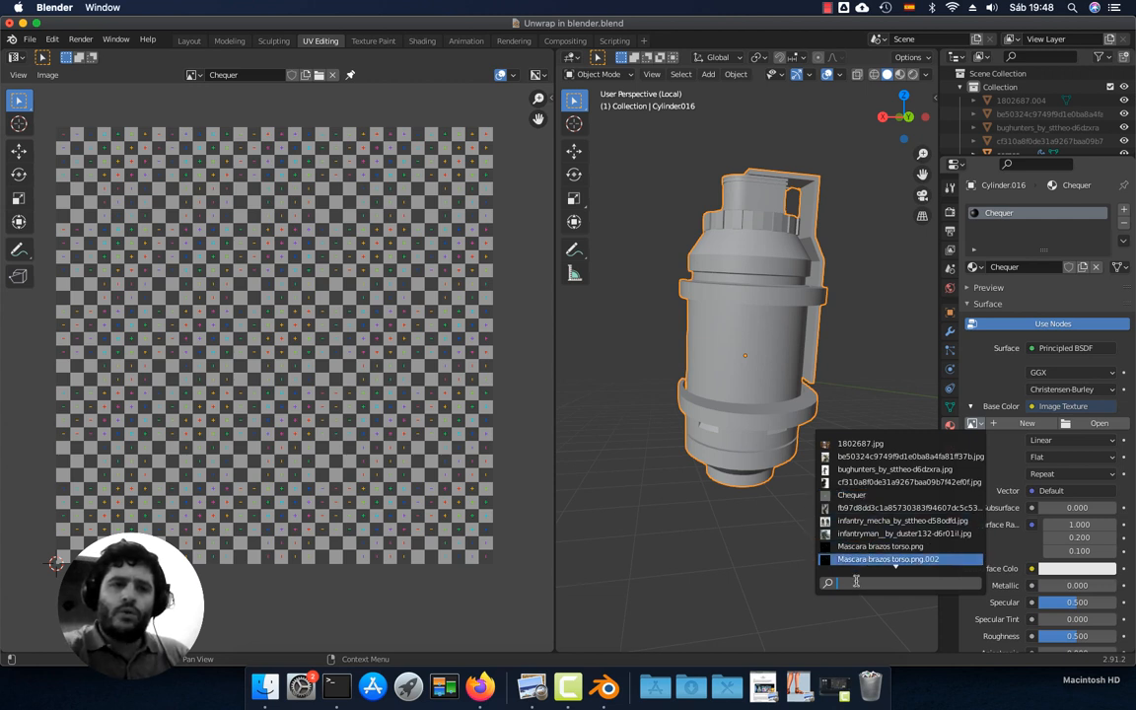
pyautogui.write('ch')
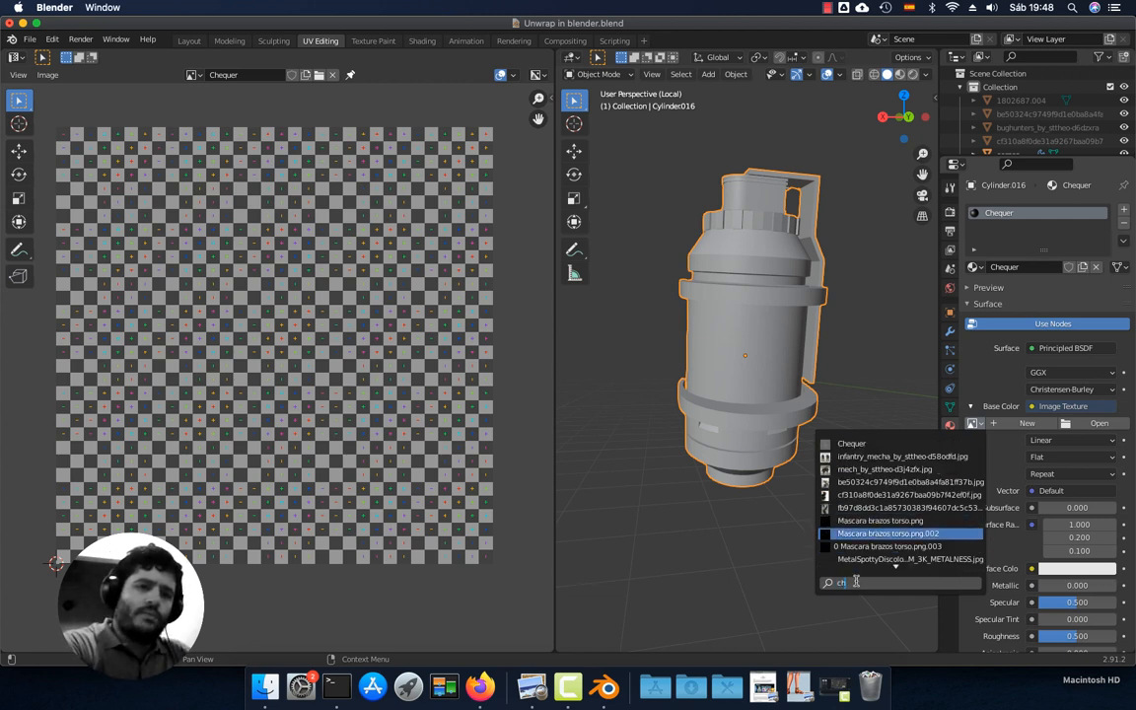
pyautogui.write('que')
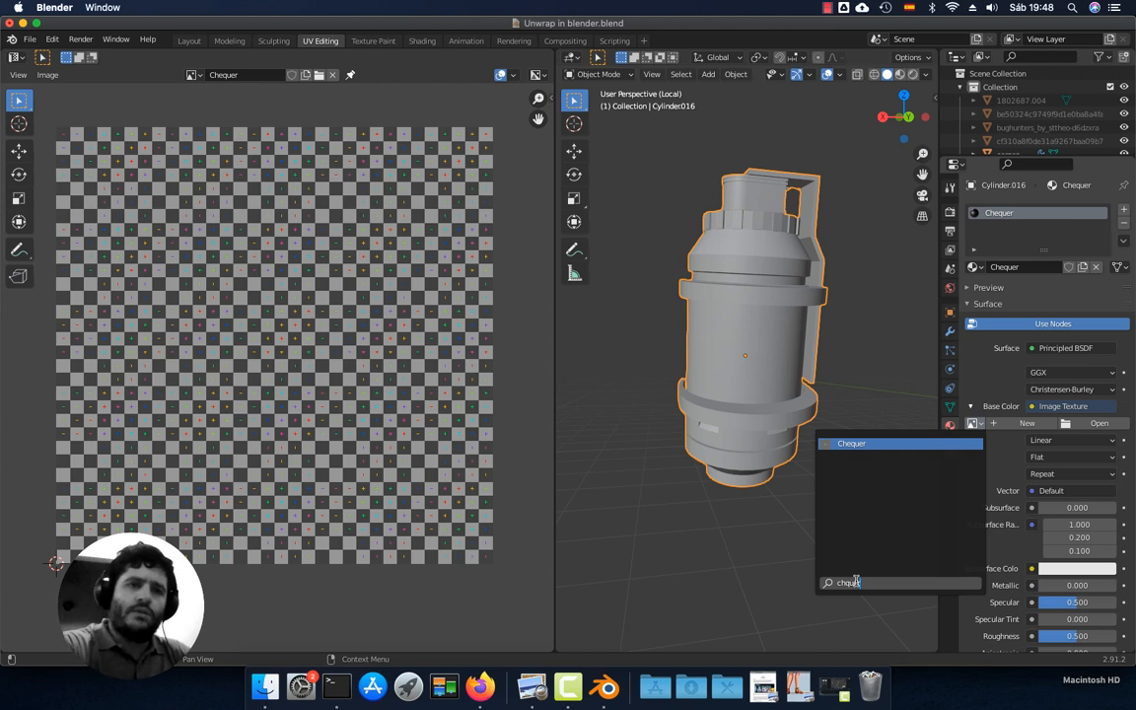
pyautogui.write('r')
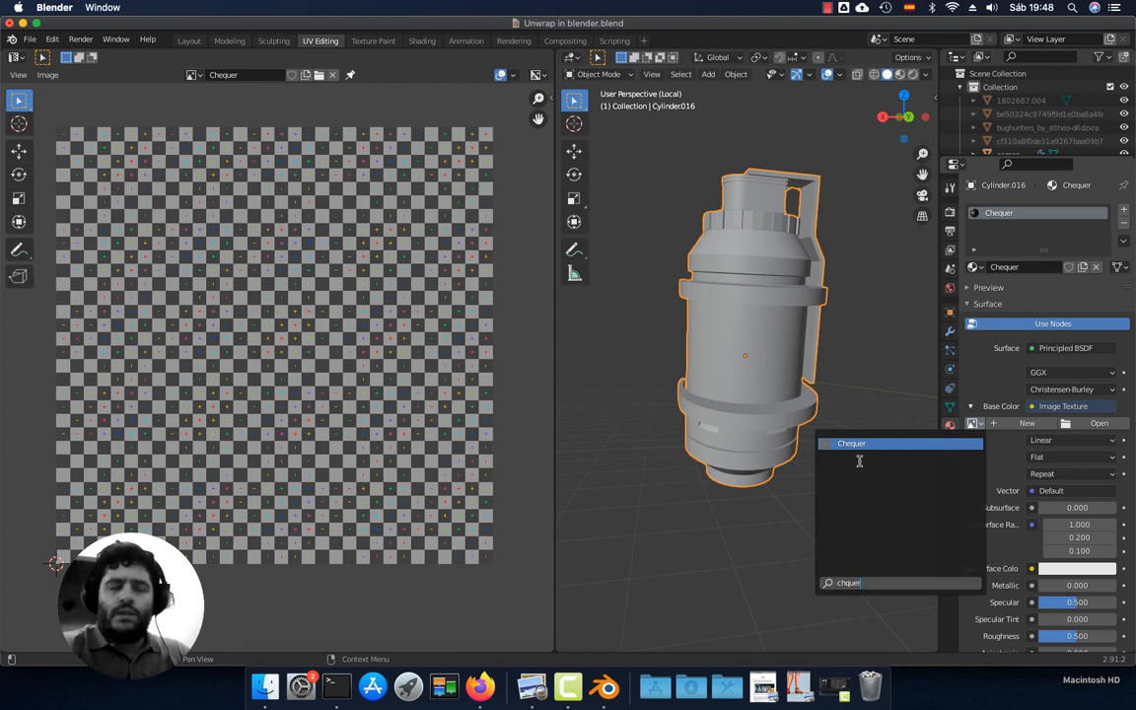
pyautogui.click(848, 582)
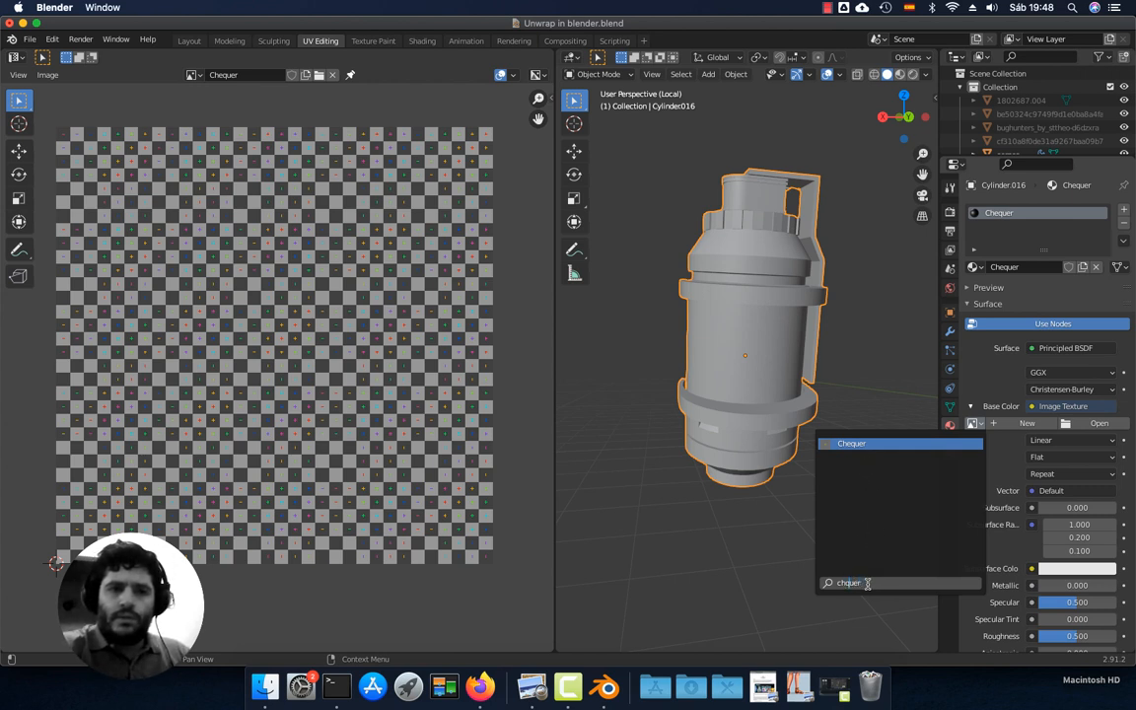
pyautogui.click(853, 443)
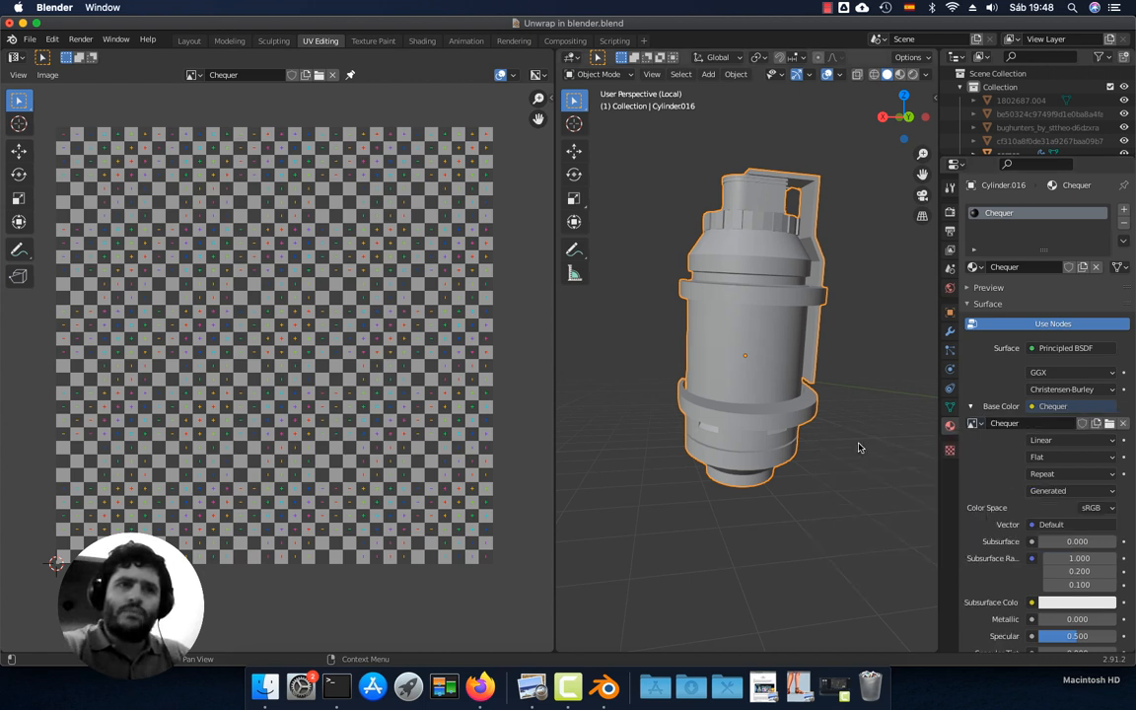
# Widen the 3D viewport and set its solid shading colour to Texture
pyautogui.moveTo(722, 370); pyautogui.dragTo(738, 343, button='middle')
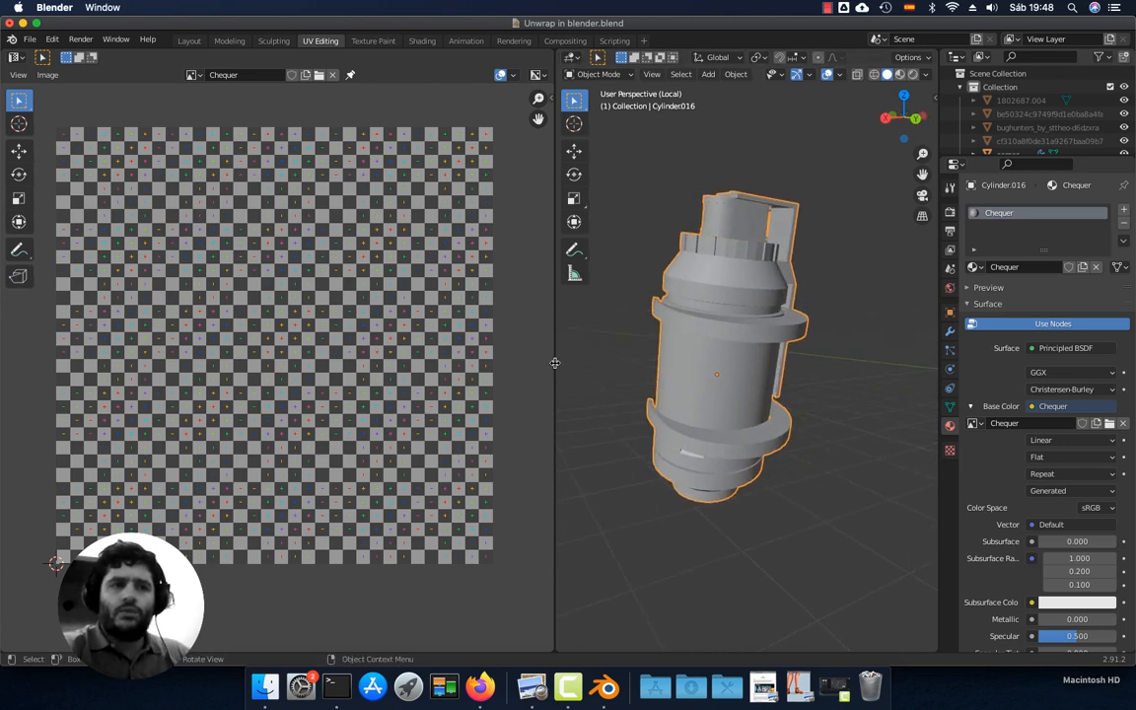
pyautogui.moveTo(554, 330); pyautogui.dragTo(487, 330)
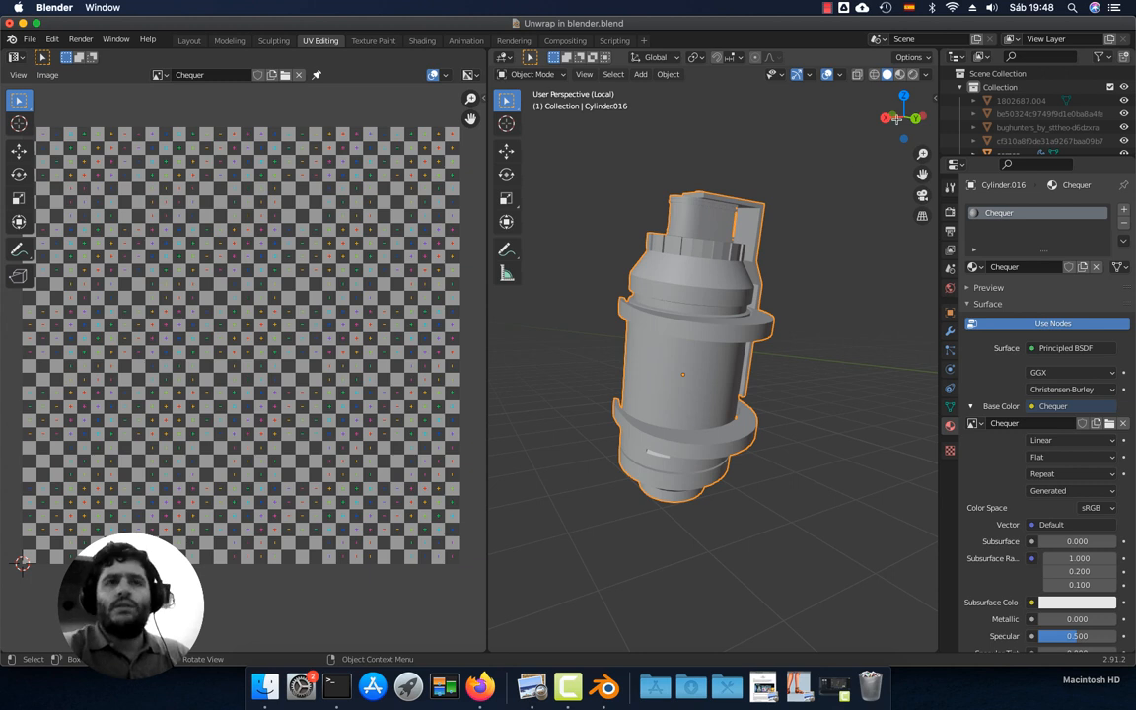
pyautogui.click(927, 78)
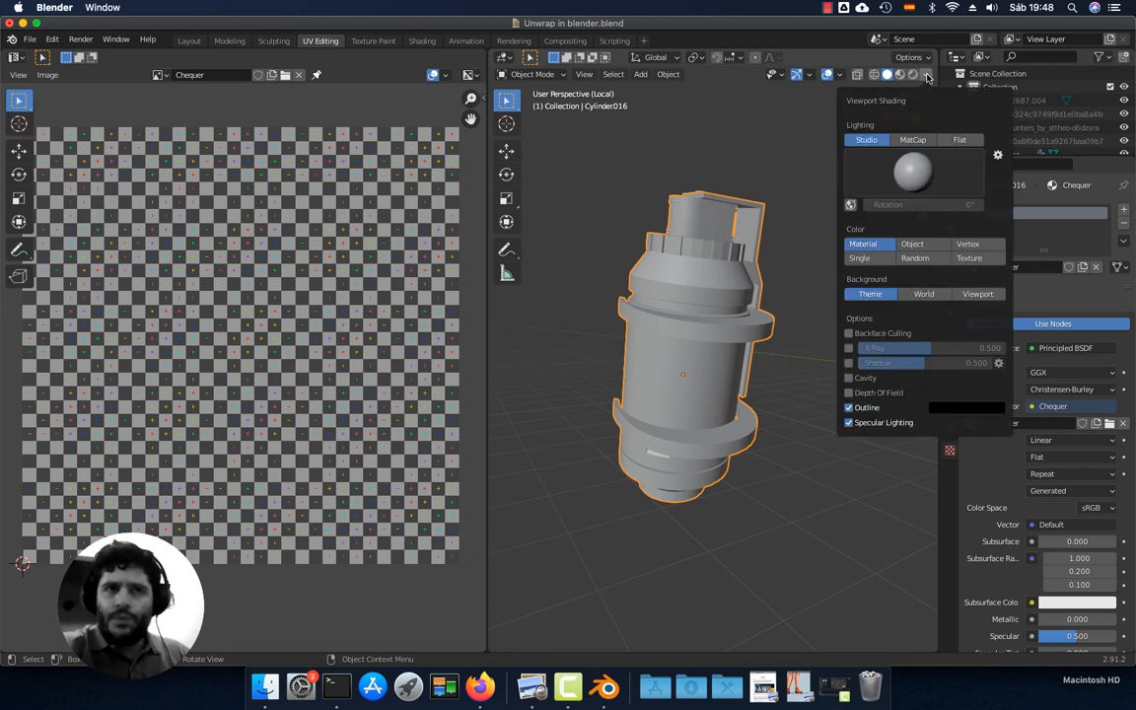
pyautogui.click(970, 259)
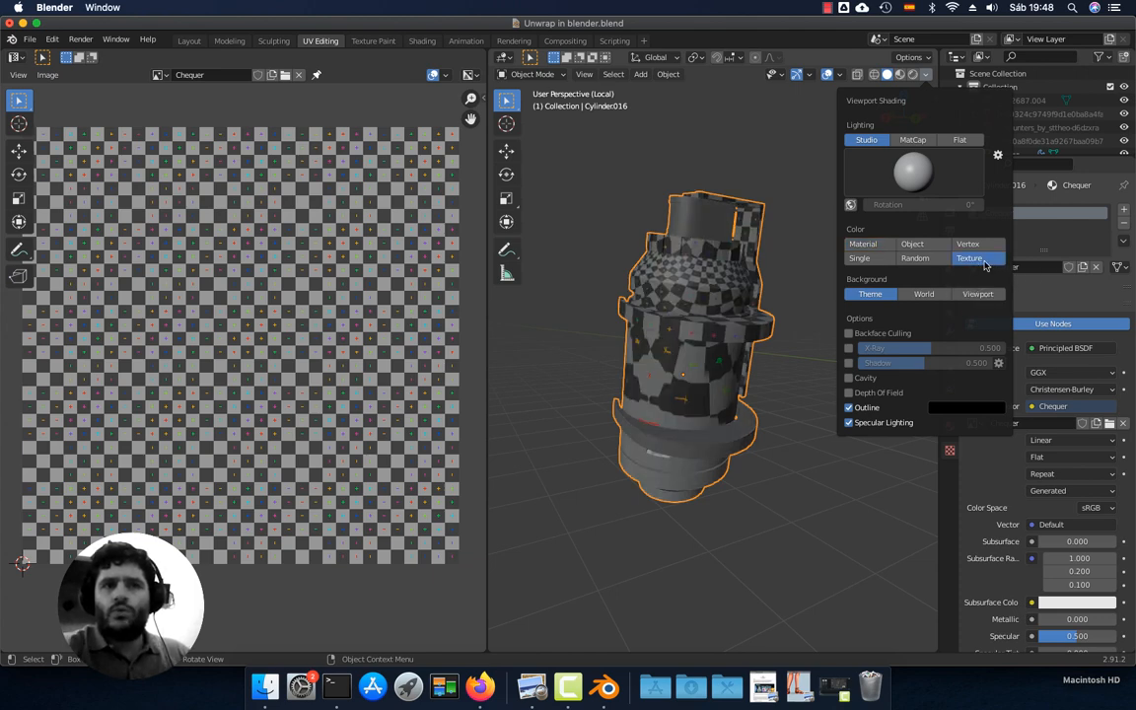
# Inspect the chequer pattern around the grenade's body and neck for stretching and differences in square size
pyautogui.moveTo(616, 257)
pyautogui.mouseDown(button='middle')
pyautogui.moveTo(636, 336)
pyautogui.moveTo(603, 327)
pyautogui.moveTo(795, 338)
pyautogui.moveTo(603, 307)
pyautogui.moveTo(776, 353)
pyautogui.moveTo(704, 314)
pyautogui.moveTo(766, 317)
pyautogui.mouseUp(button='middle')
pyautogui.scroll(3, 616, 325)
pyautogui.scroll(2, 765, 317)
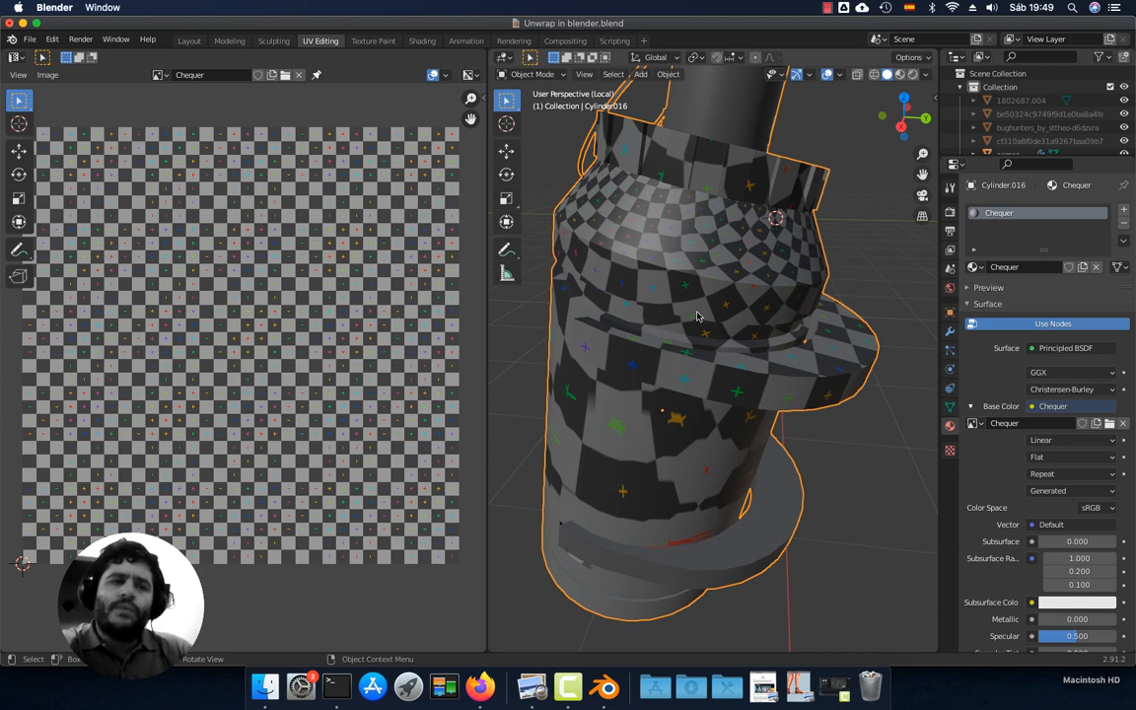
pyautogui.moveTo(690, 288); pyautogui.dragTo(693, 261, button='middle')
pyautogui.scroll(-3, 755, 297)
pyautogui.scroll(3, 693, 260)
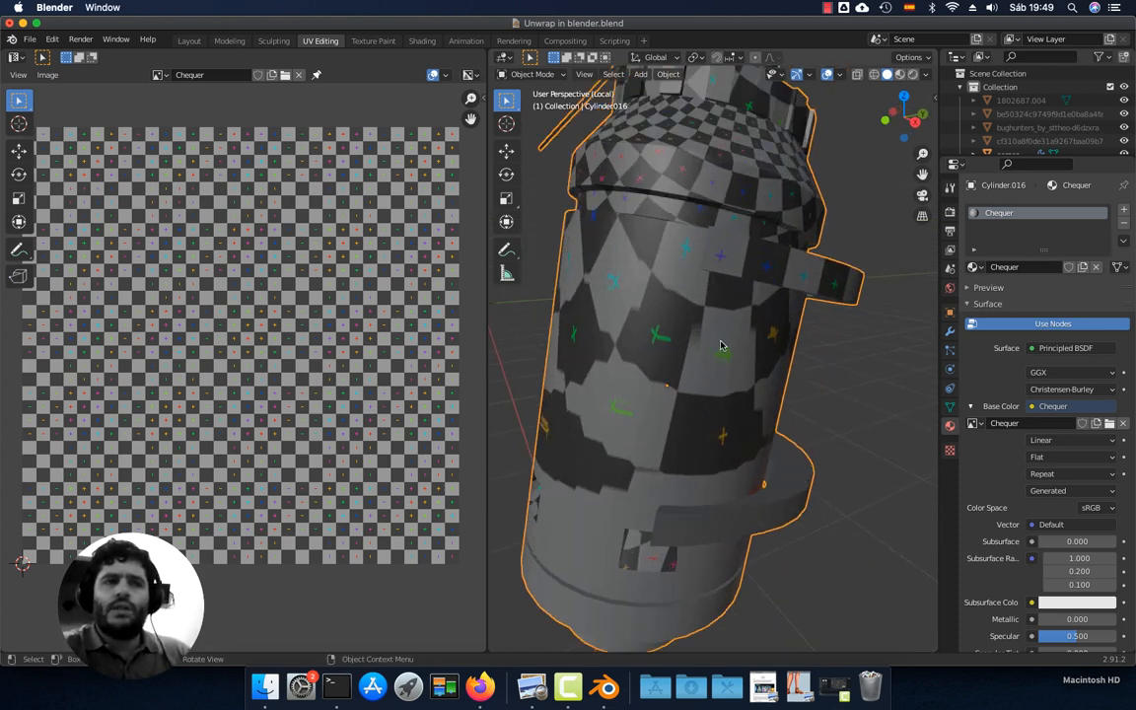
pyautogui.moveTo(721, 345); pyautogui.dragTo(723, 261, button='middle')
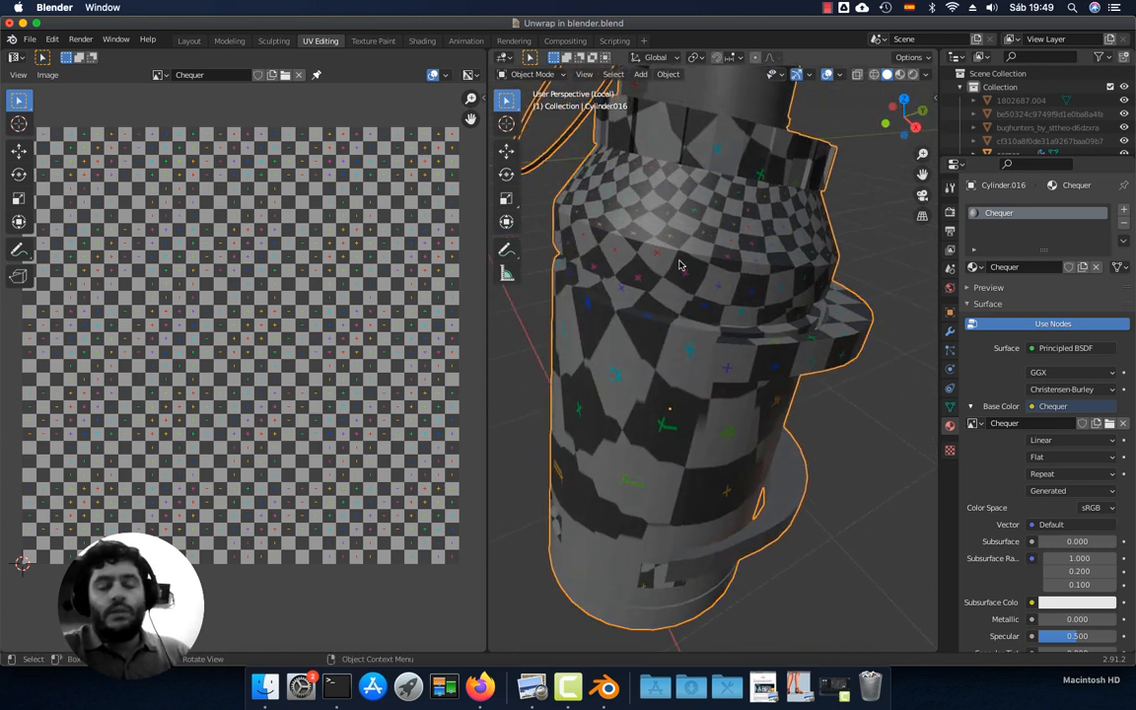
pyautogui.moveTo(679, 264); pyautogui.dragTo(789, 367, button='middle')
# In Edit Mode, reveal all the grenade's geometry and isolate the upper ring by hiding every other part
pyautogui.press('Tab')
pyautogui.scroll(2, 789, 367)
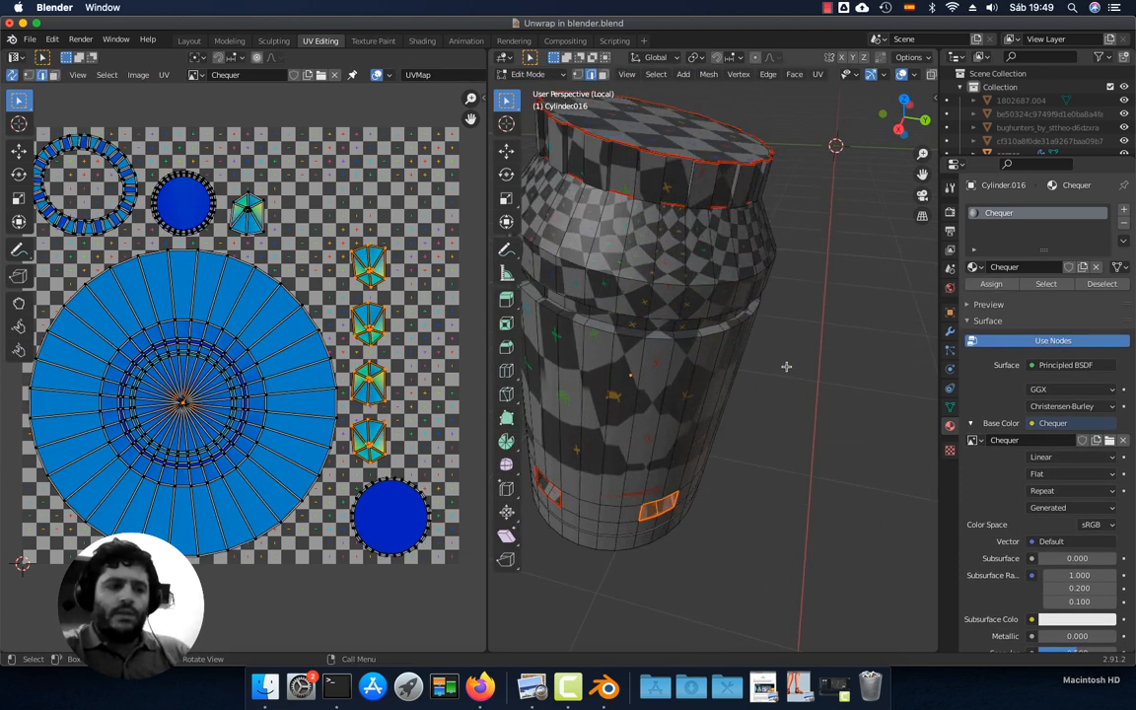
pyautogui.hotkey('alt', 'h')
pyautogui.hotkey('alt', 'a')
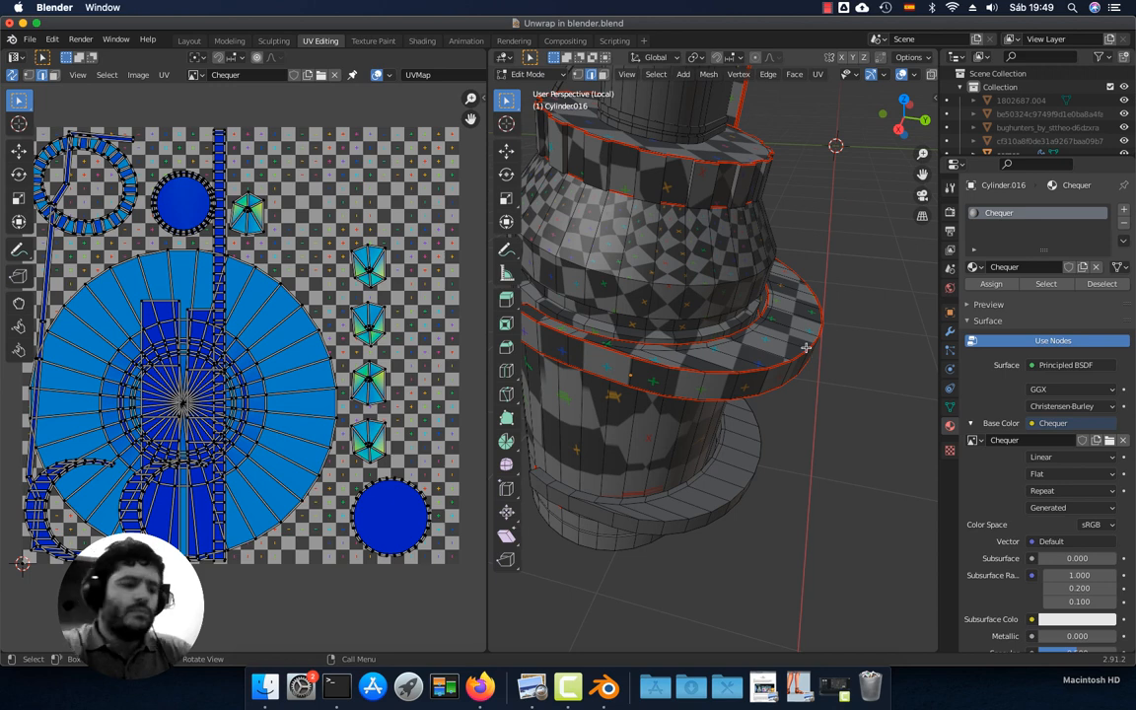
pyautogui.press('l')
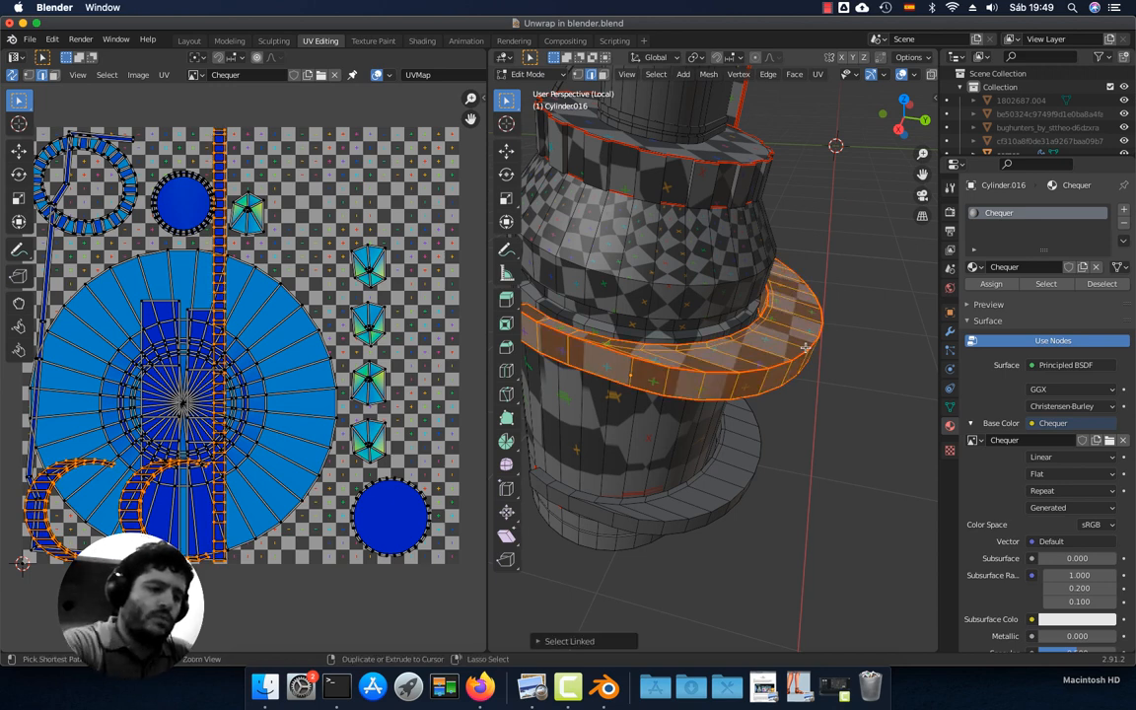
pyautogui.hotkey('ctrl', 'i')
pyautogui.press('h')
# Examine the chequer squares and crosses on the isolated ring up close from several angles
pyautogui.moveTo(806, 348); pyautogui.dragTo(694, 321, button='middle')
pyautogui.scroll(2, 802, 372)
pyautogui.scroll(4, 694, 323)
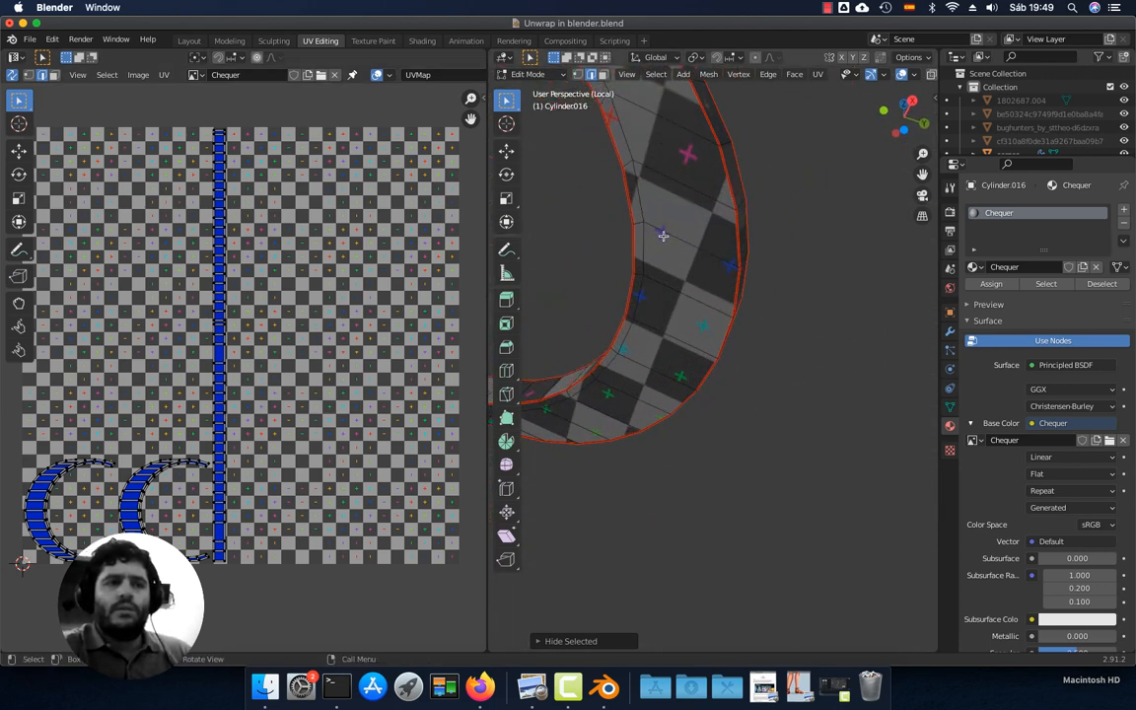
pyautogui.moveTo(662, 235); pyautogui.dragTo(682, 276, button='middle')
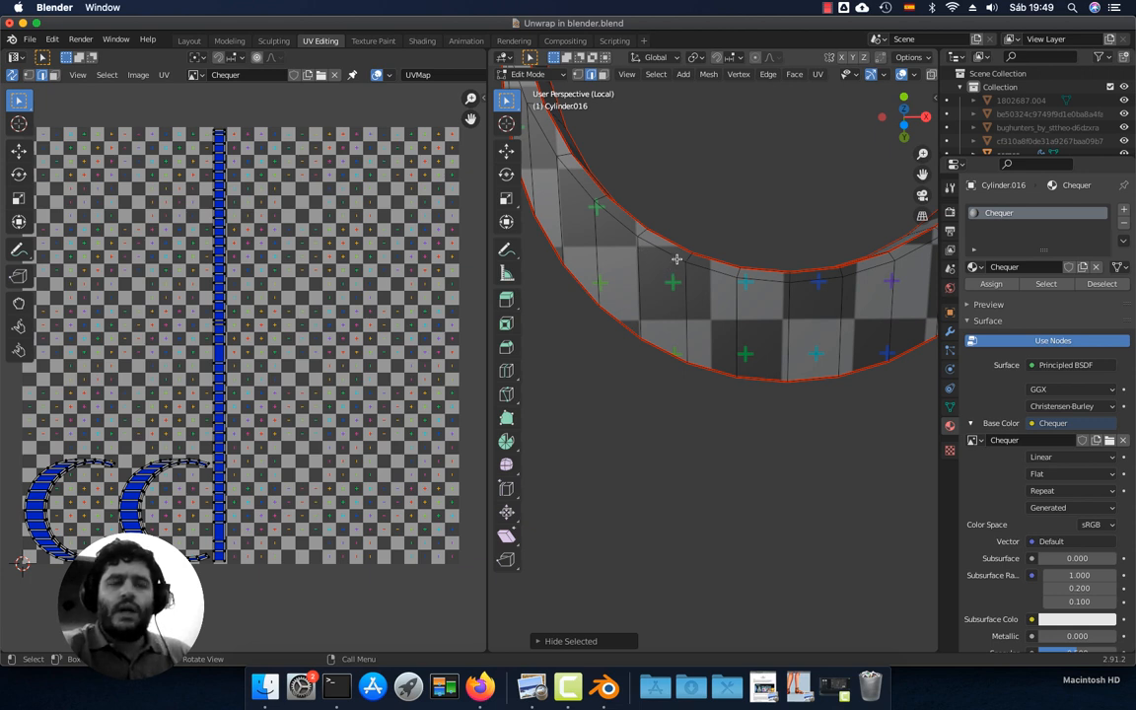
pyautogui.moveTo(767, 319); pyautogui.dragTo(586, 314, button='middle')
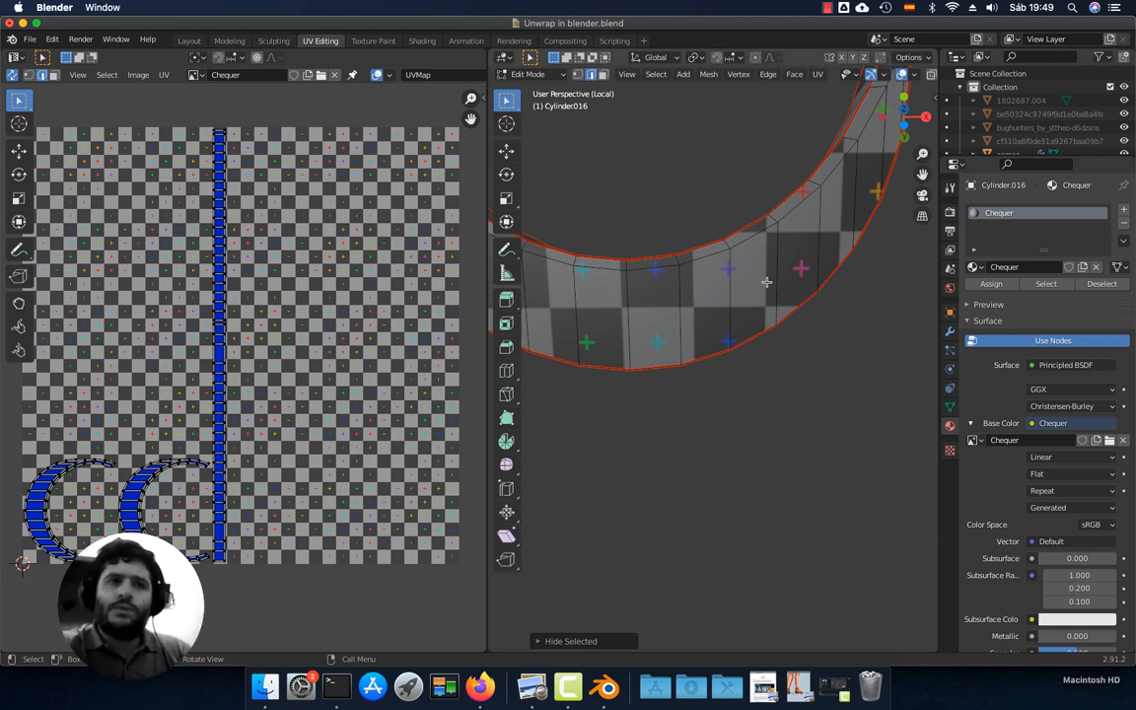
pyautogui.moveTo(695, 257); pyautogui.dragTo(757, 283, button='middle')
pyautogui.scroll(4, 759, 283)
pyautogui.keyDown('shift'); pyautogui.moveTo(657, 314); pyautogui.dragTo(697, 316, button='middle'); pyautogui.keyUp('shift')
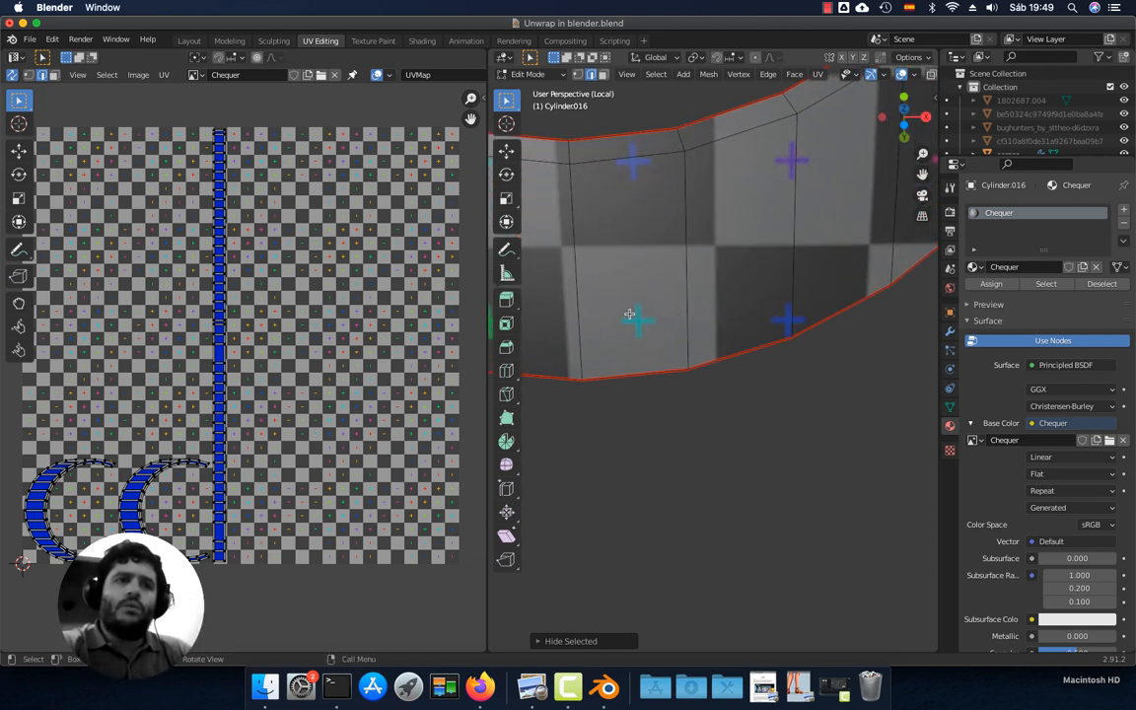
pyautogui.scroll(-2, 659, 281)
pyautogui.scroll(-3, 660, 281)
pyautogui.moveTo(707, 258); pyautogui.dragTo(712, 131, button='middle')
pyautogui.scroll(-3, 728, 261)
pyautogui.moveTo(708, 347); pyautogui.dragTo(738, 286, button='middle')
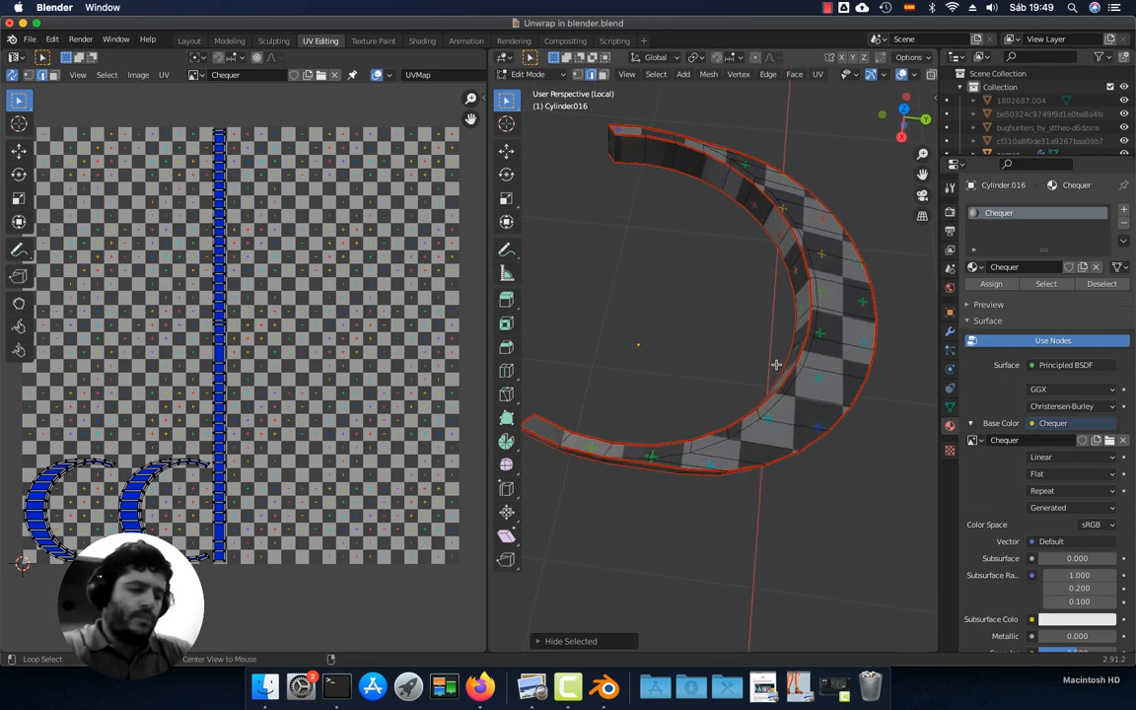
# Reveal the hidden grenade parts and select the linked geometry of the main body from its top
pyautogui.hotkey('alt', 'h')
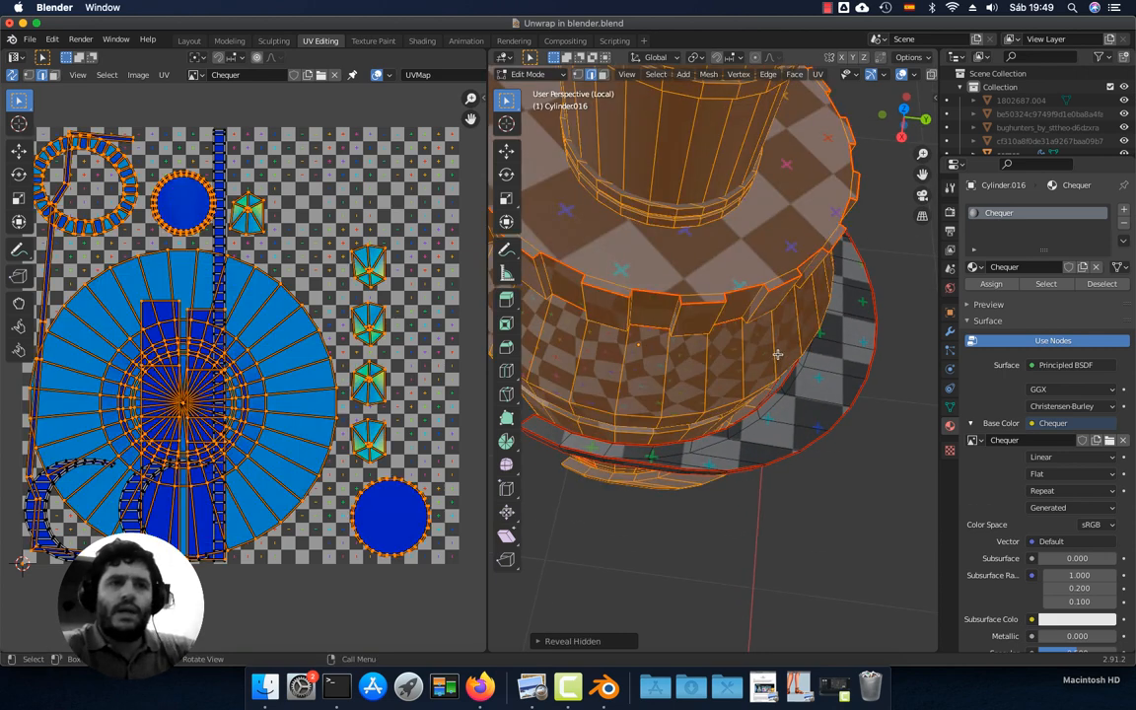
pyautogui.moveTo(700, 317); pyautogui.dragTo(758, 372, button='middle')
pyautogui.hotkey('alt', 'a')
pyautogui.press('l')
pyautogui.moveTo(786, 435); pyautogui.dragTo(698, 462, button='middle')
pyautogui.scroll(4, 698, 449)
pyautogui.click(888, 322)
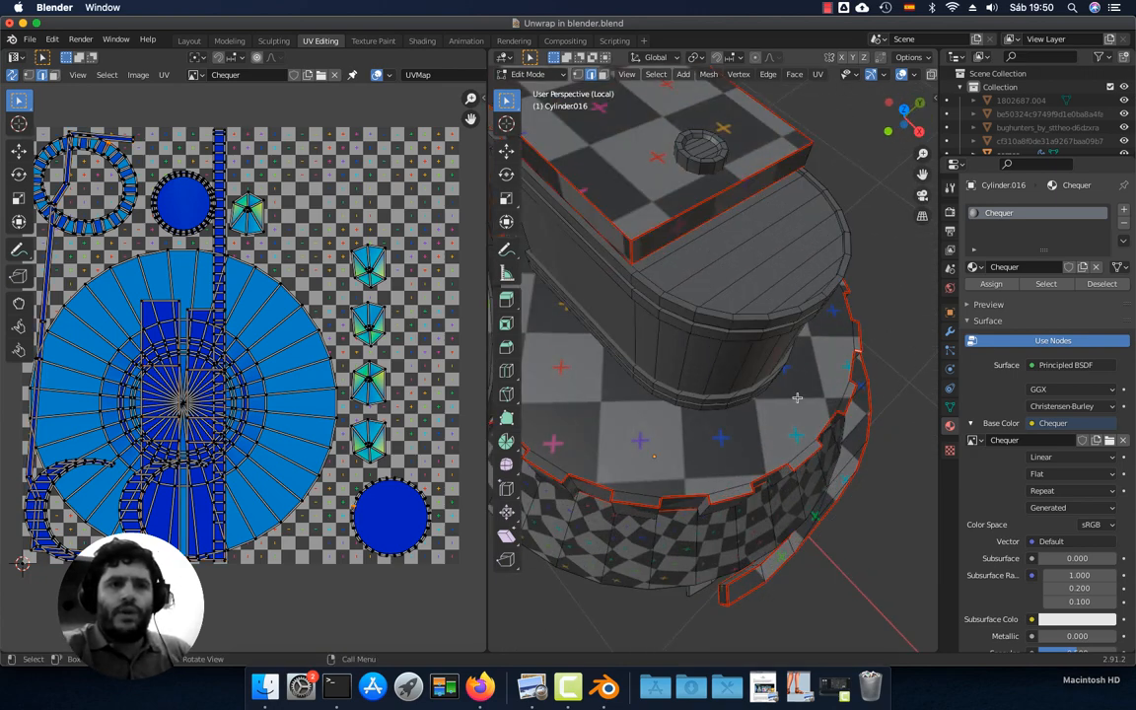
pyautogui.press('l')
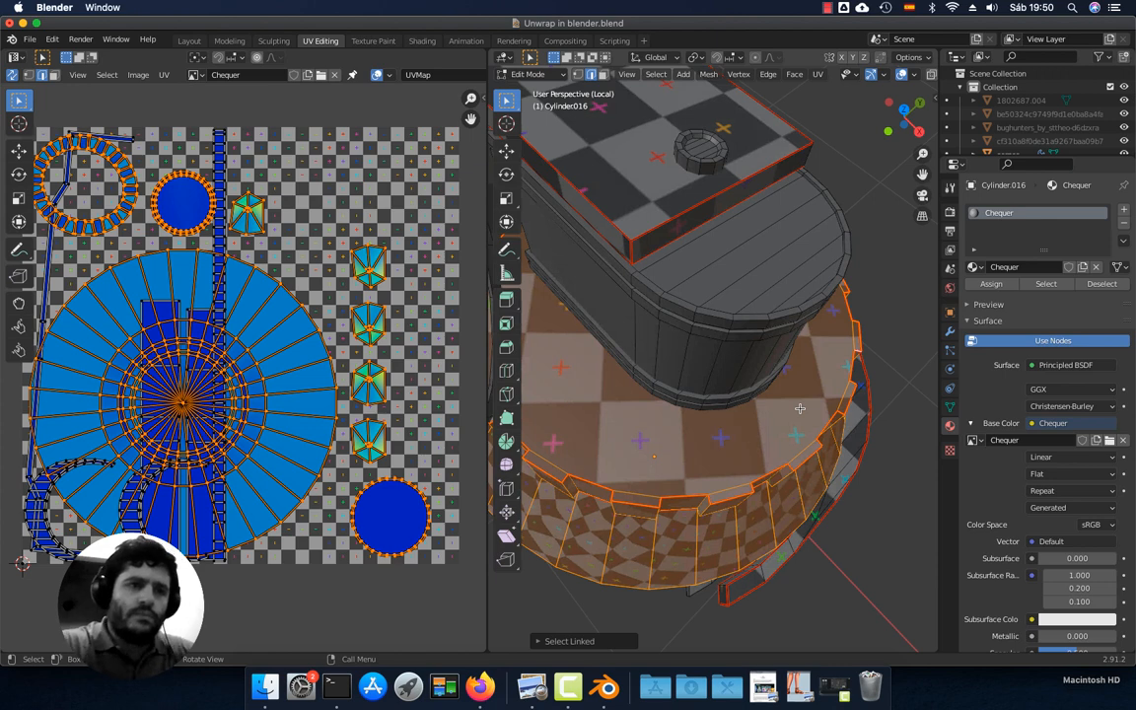
# Switch to face selection and select the seam-bounded top cap, replacing that selection with the notched rim
pyautogui.press('3')
pyautogui.click(893, 323)
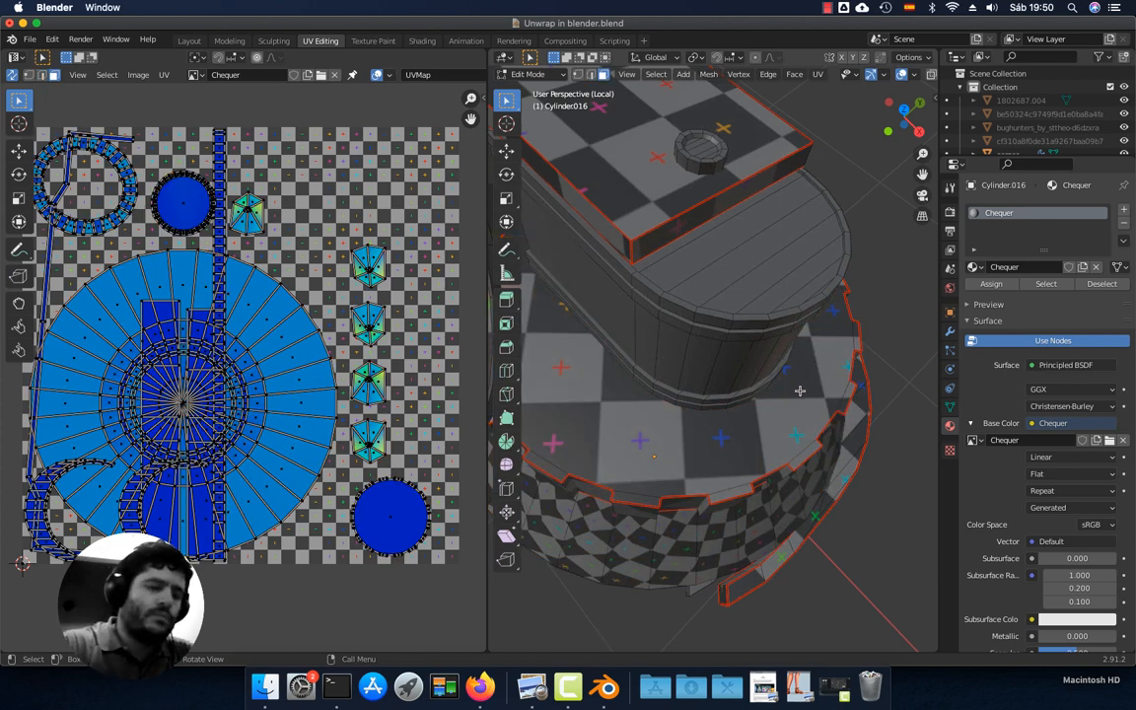
pyautogui.press('l')
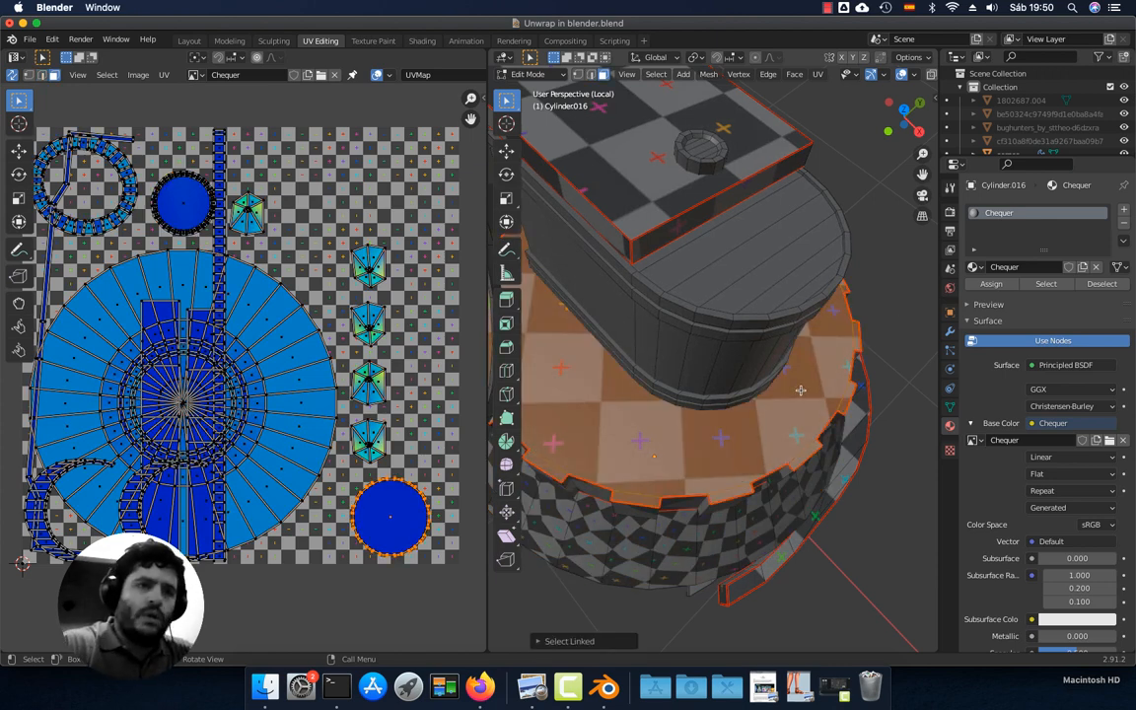
pyautogui.hotkey('alt', 'a')
pyautogui.press('l')
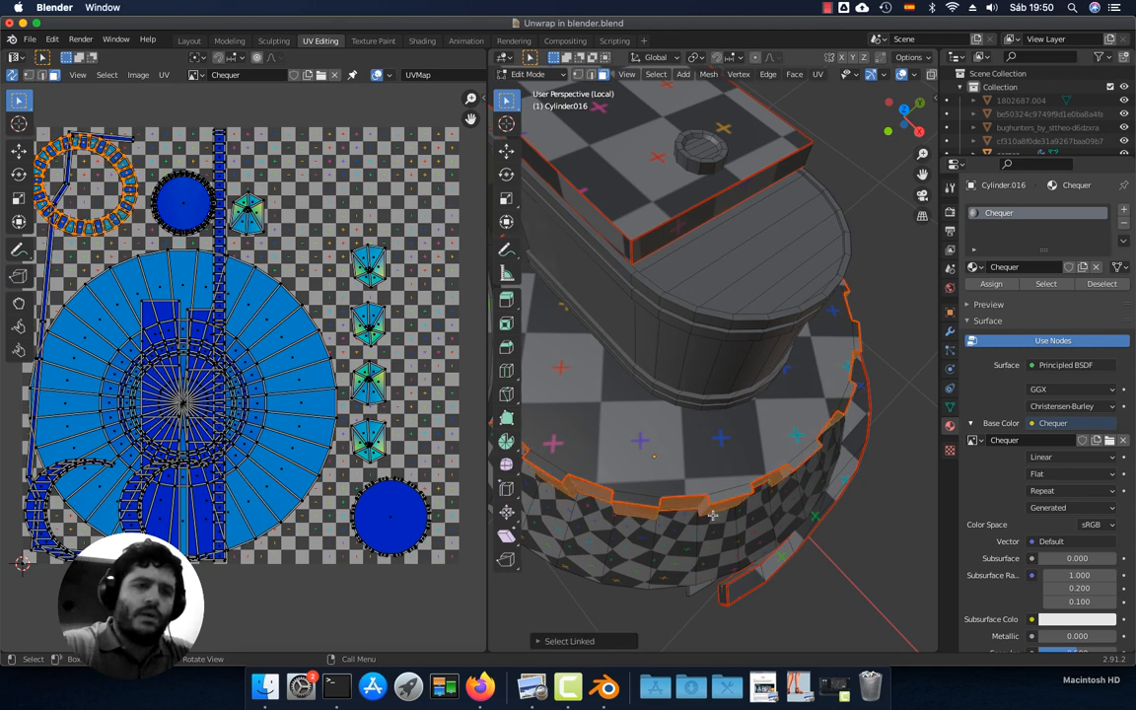
# Extend the linked selection to the whole main body with Delimit set to Normal, and hide all other parts
pyautogui.press('l')
pyautogui.scroll(-5, 706, 526)
pyautogui.moveTo(706, 525); pyautogui.dragTo(619, 398, button='middle')
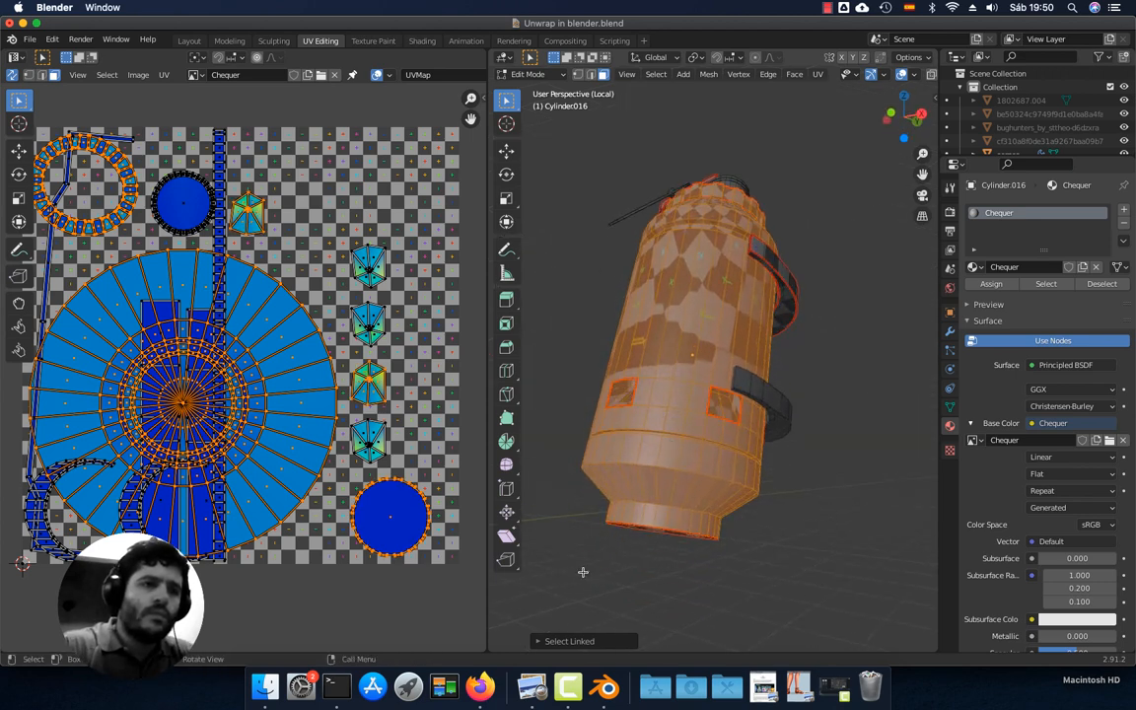
pyautogui.click(570, 641)
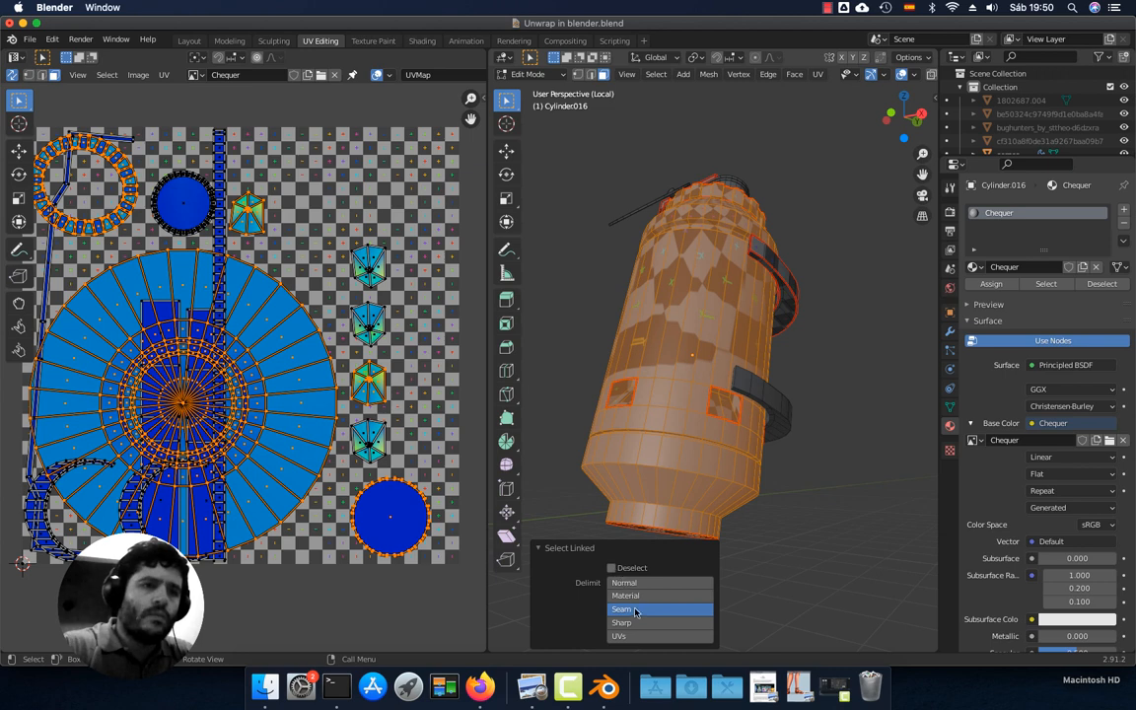
pyautogui.click(631, 582)
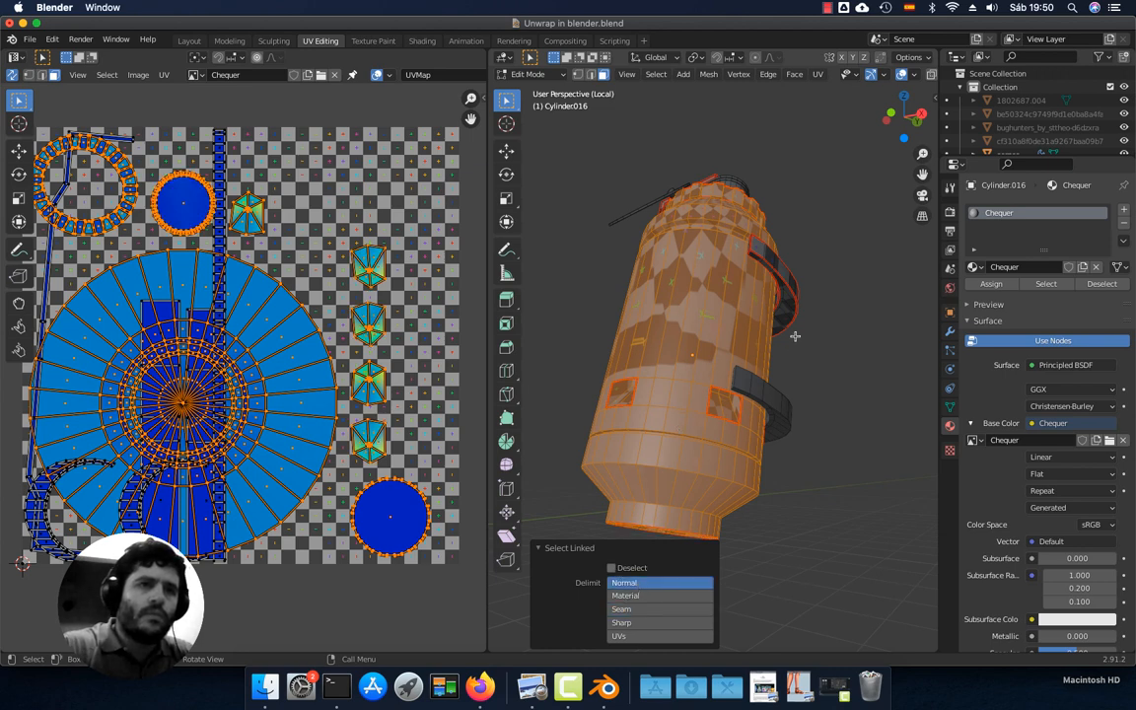
pyautogui.moveTo(791, 333); pyautogui.dragTo(791, 354, button='middle')
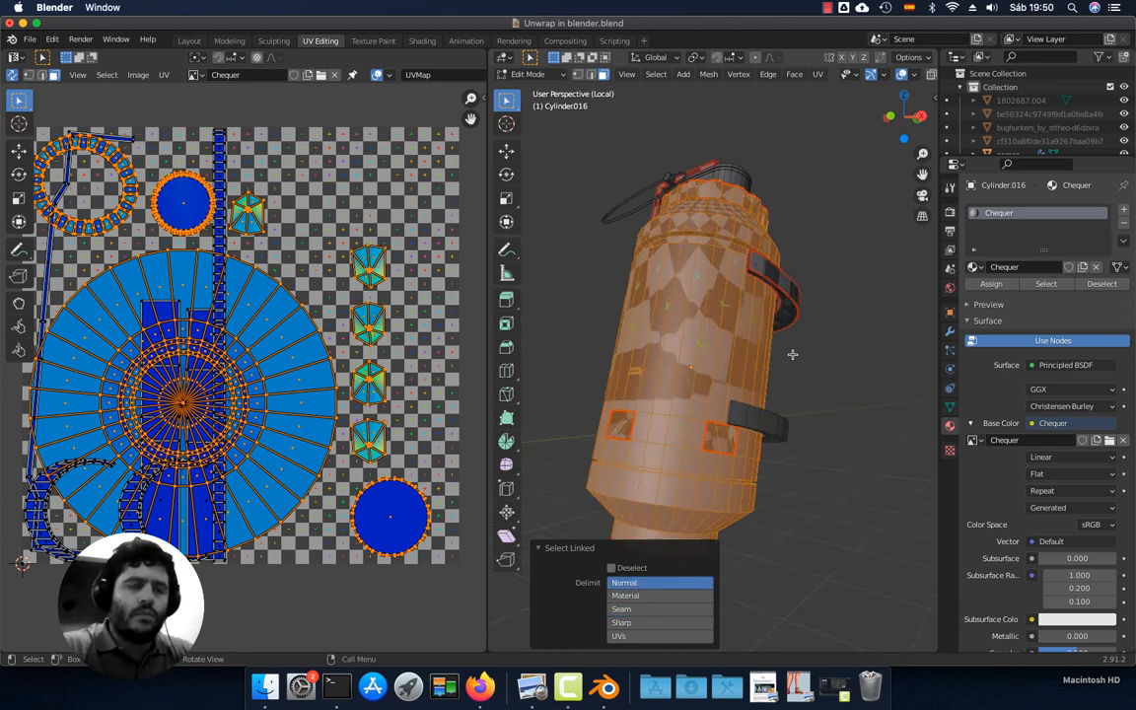
pyautogui.click(541, 549)
pyautogui.press('h')
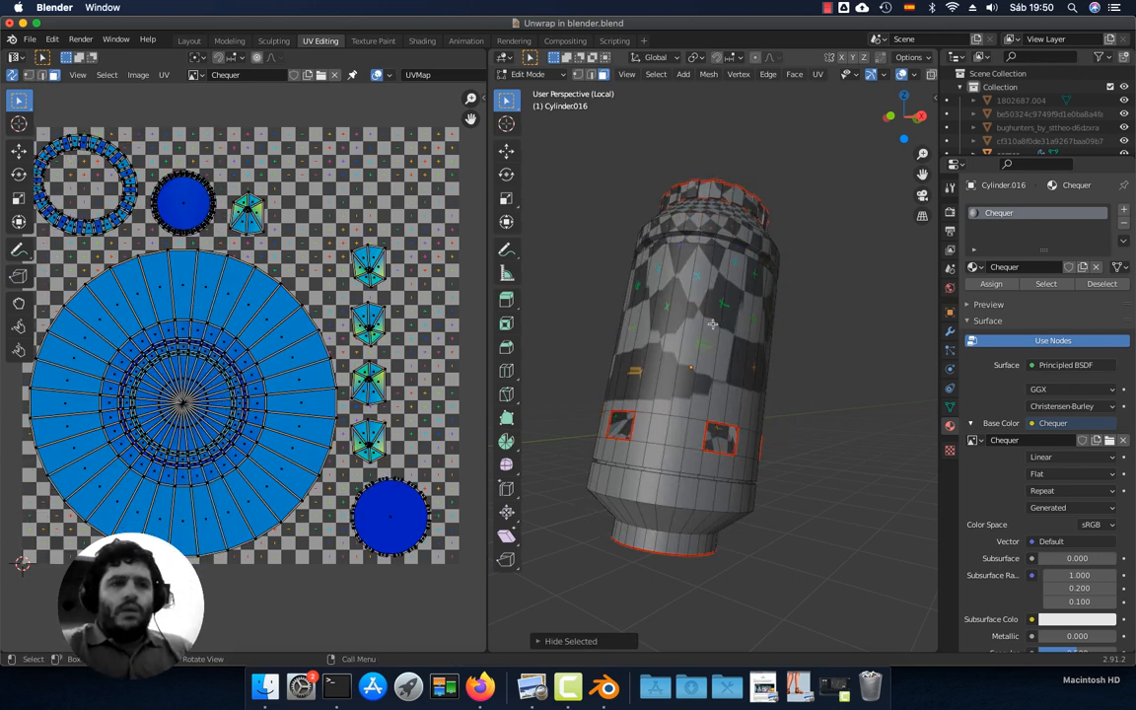
# Select the large round face in the UV layout to match it with the body's flat top cap in the model
pyautogui.moveTo(706, 280); pyautogui.dragTo(688, 393, button='middle')
pyautogui.scroll(4, 698, 350)
pyautogui.moveTo(670, 324); pyautogui.dragTo(757, 300, button='middle')
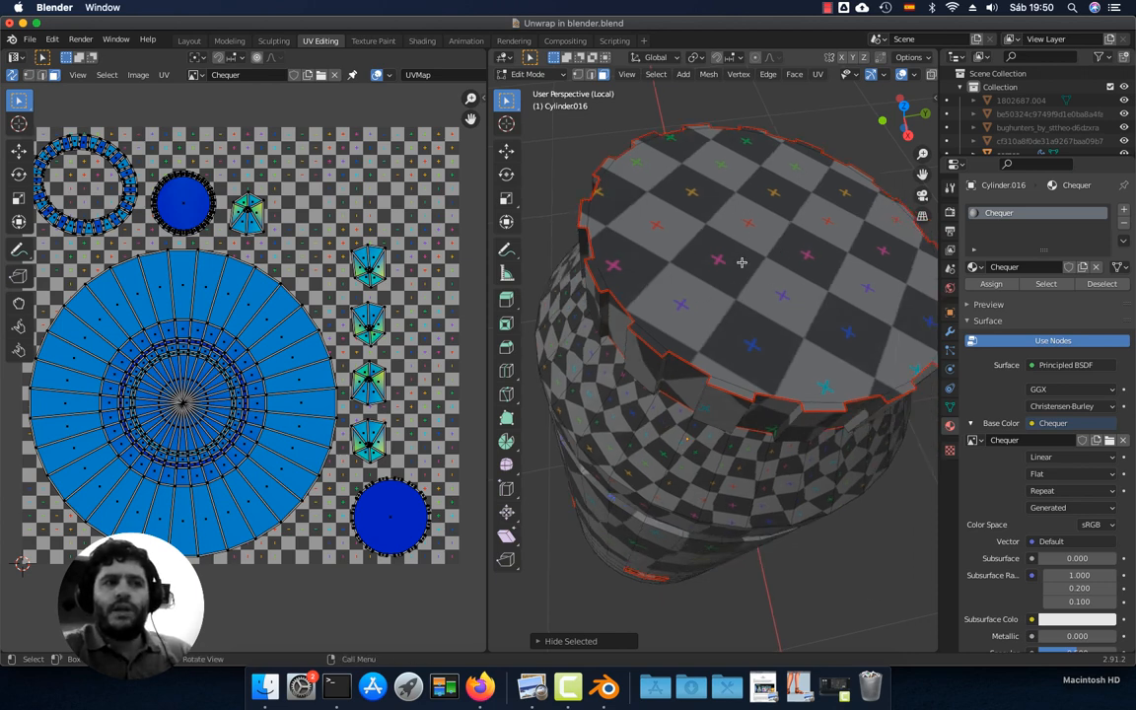
pyautogui.scroll(5, 376, 476)
pyautogui.moveTo(324, 449); pyautogui.dragTo(120, 200, button='middle')
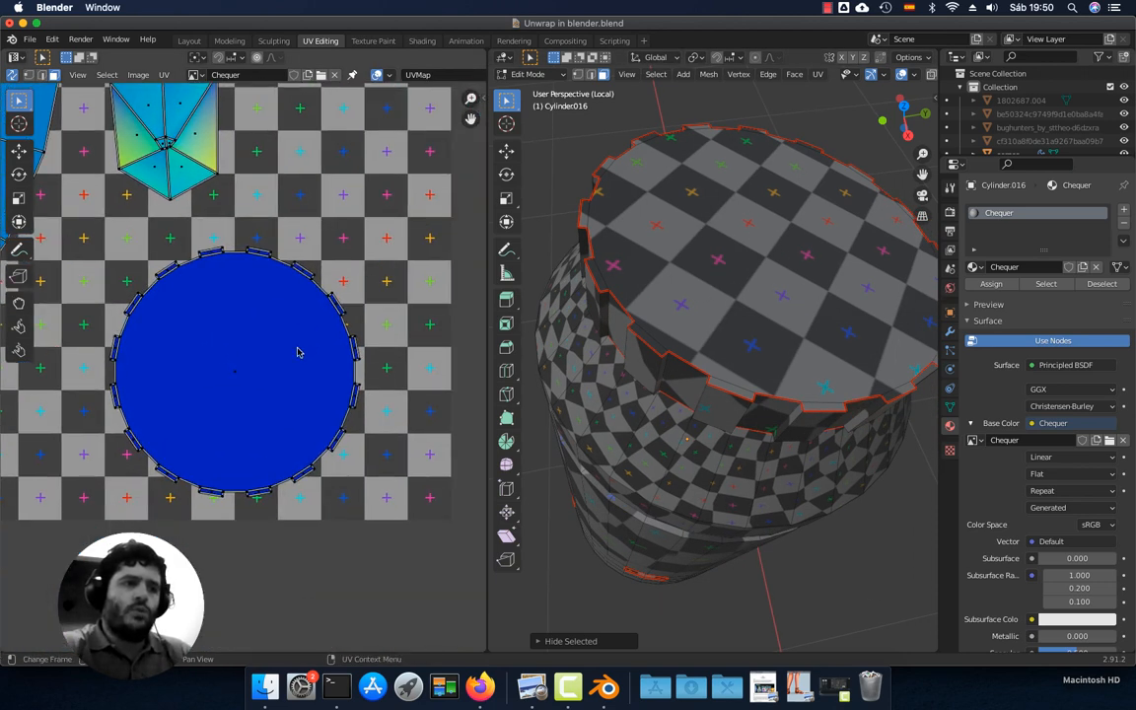
pyautogui.scroll(3, 291, 362)
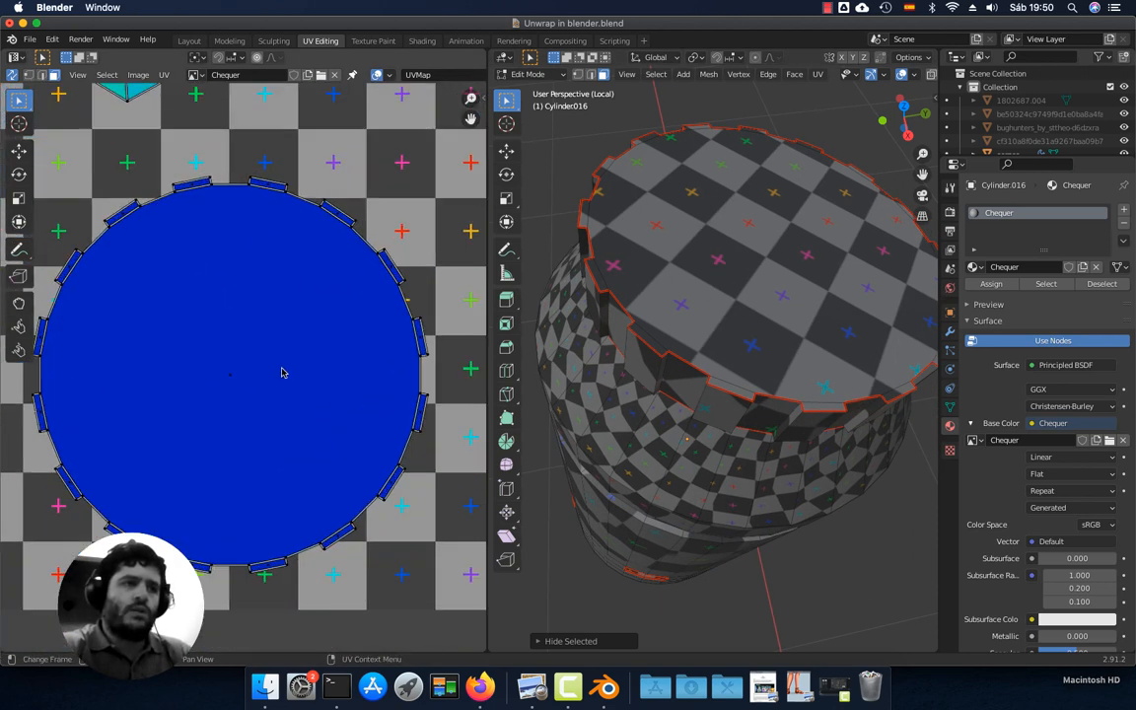
pyautogui.click(233, 383)
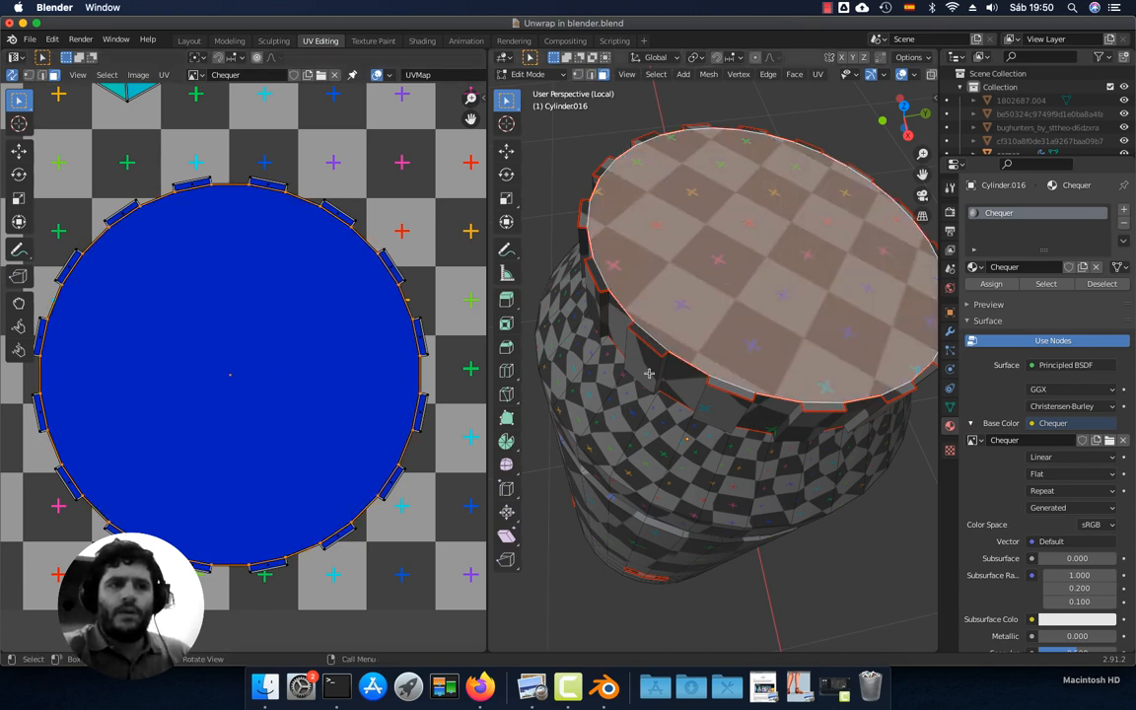
# Compare the stretch colours across the UV islands, focusing on the concentric rings of the large circular body island
pyautogui.scroll(-7, 366, 290)
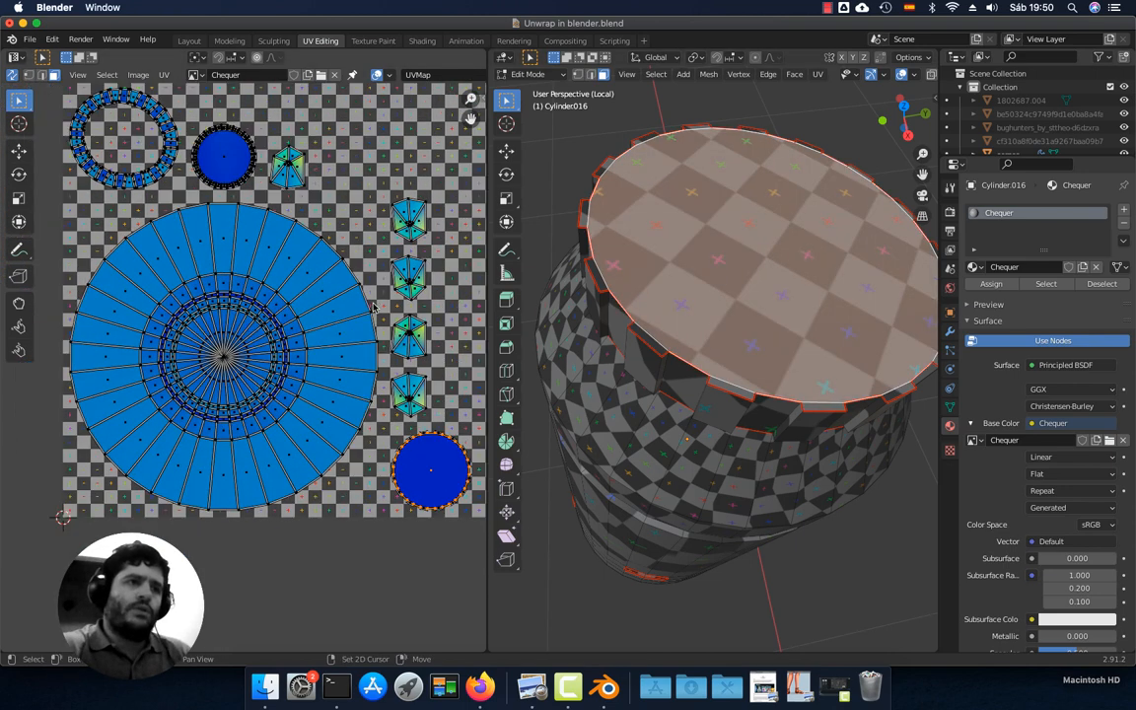
pyautogui.scroll(2, 373, 308)
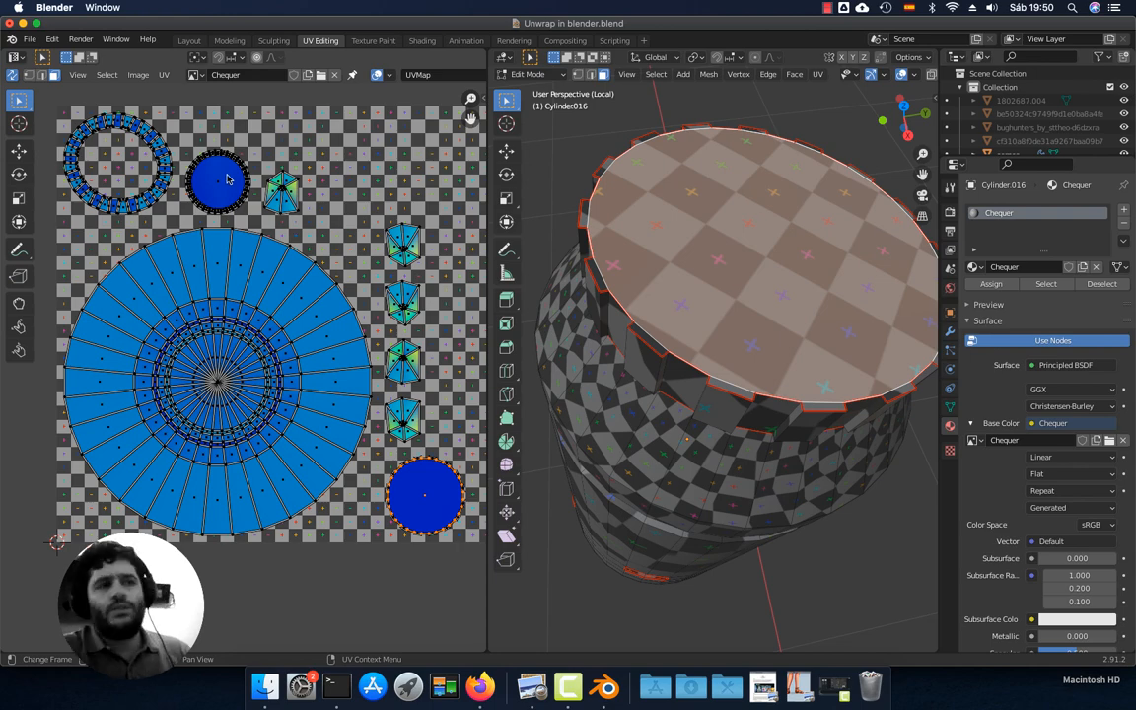
pyautogui.scroll(3, 373, 394)
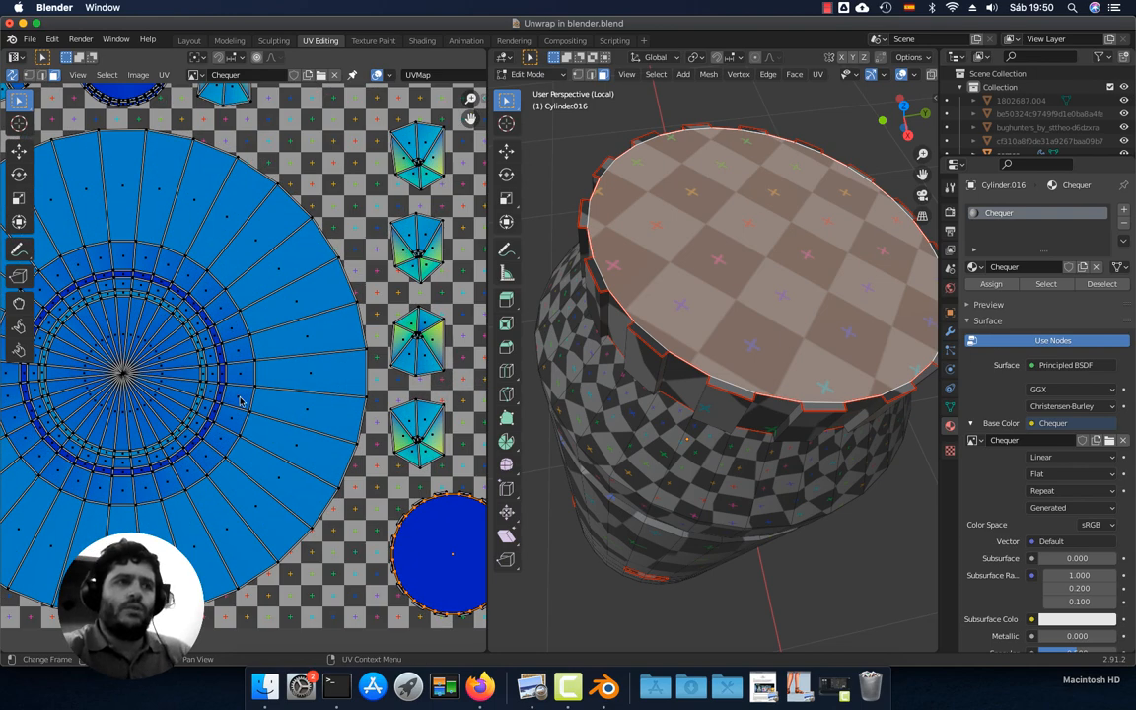
pyautogui.moveTo(168, 372); pyautogui.dragTo(252, 343, button='middle')
pyautogui.scroll(4, 380, 401)
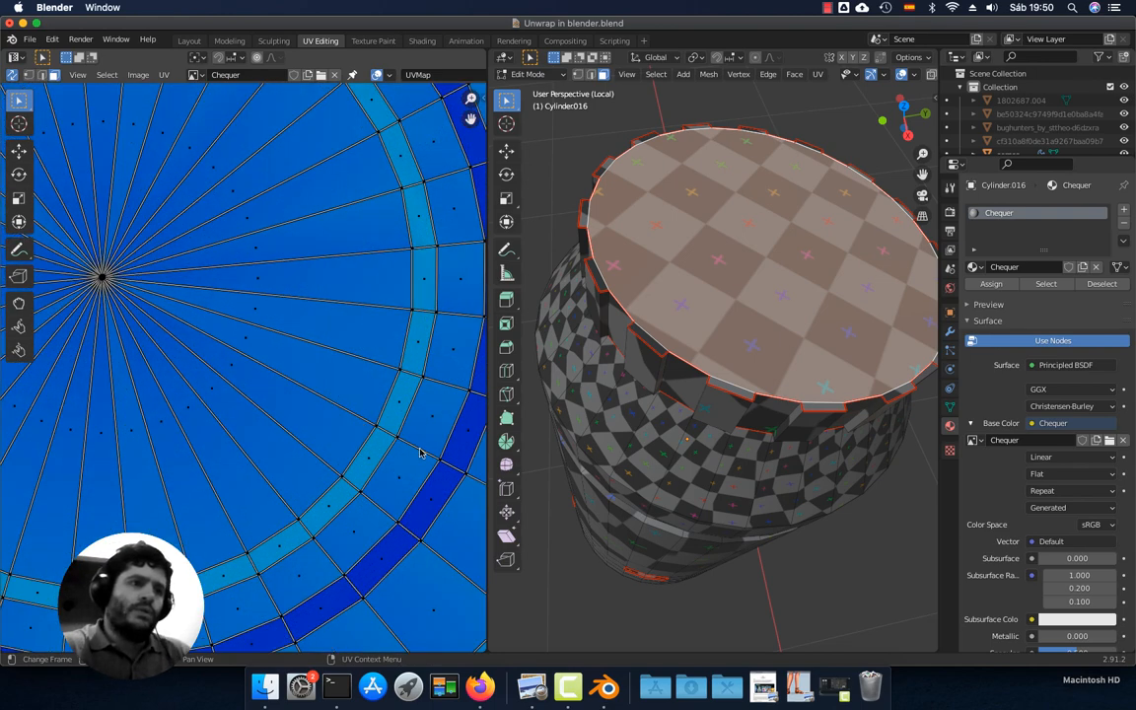
pyautogui.scroll(-2, 375, 485)
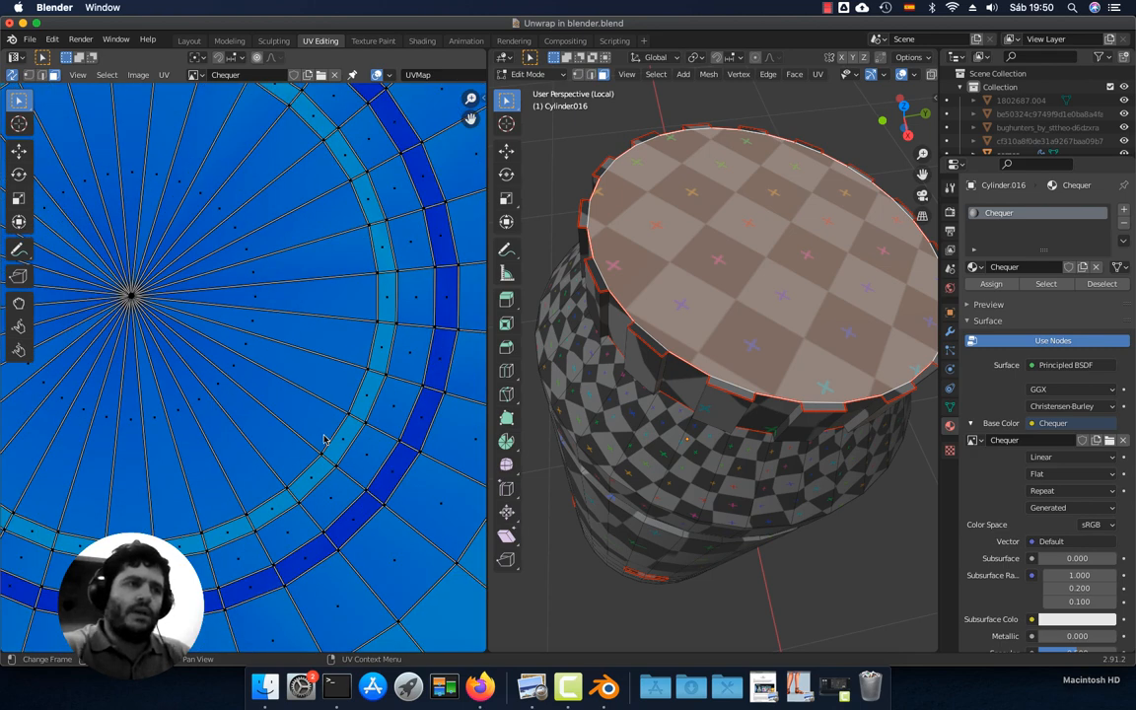
pyautogui.scroll(-6, 311, 366)
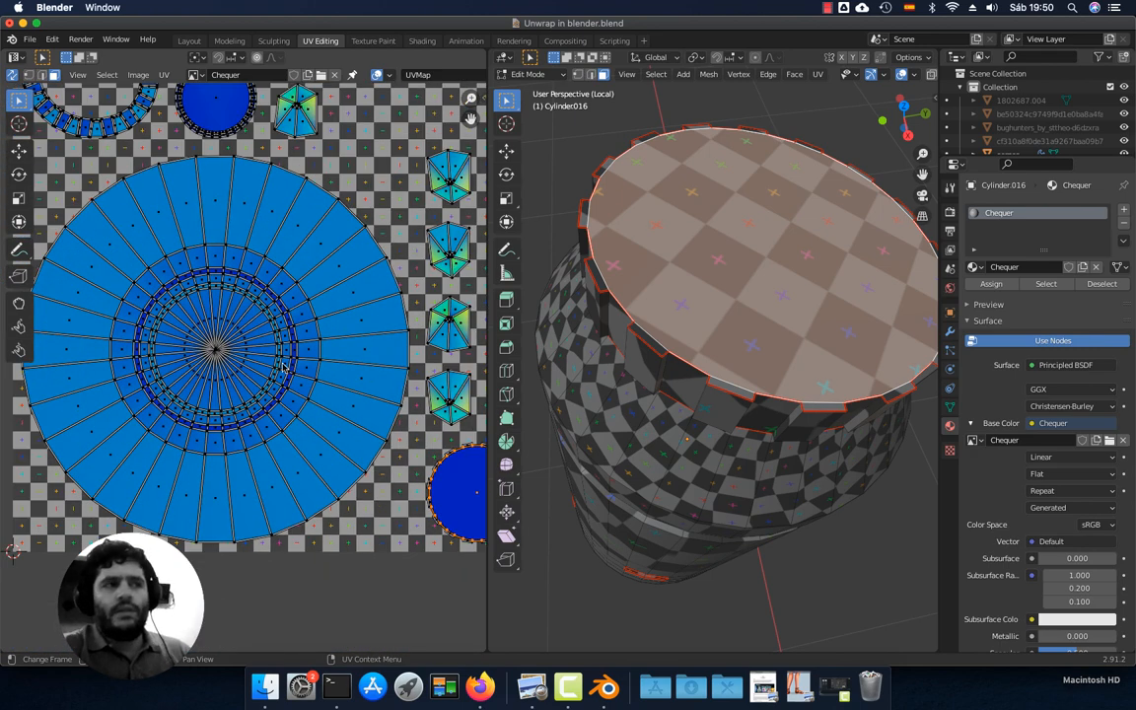
# Examine the chequer squares and crosses around the main body for stretching and scale differences between the shoulder and the side wall
pyautogui.moveTo(710, 424); pyautogui.dragTo(722, 375, button='middle')
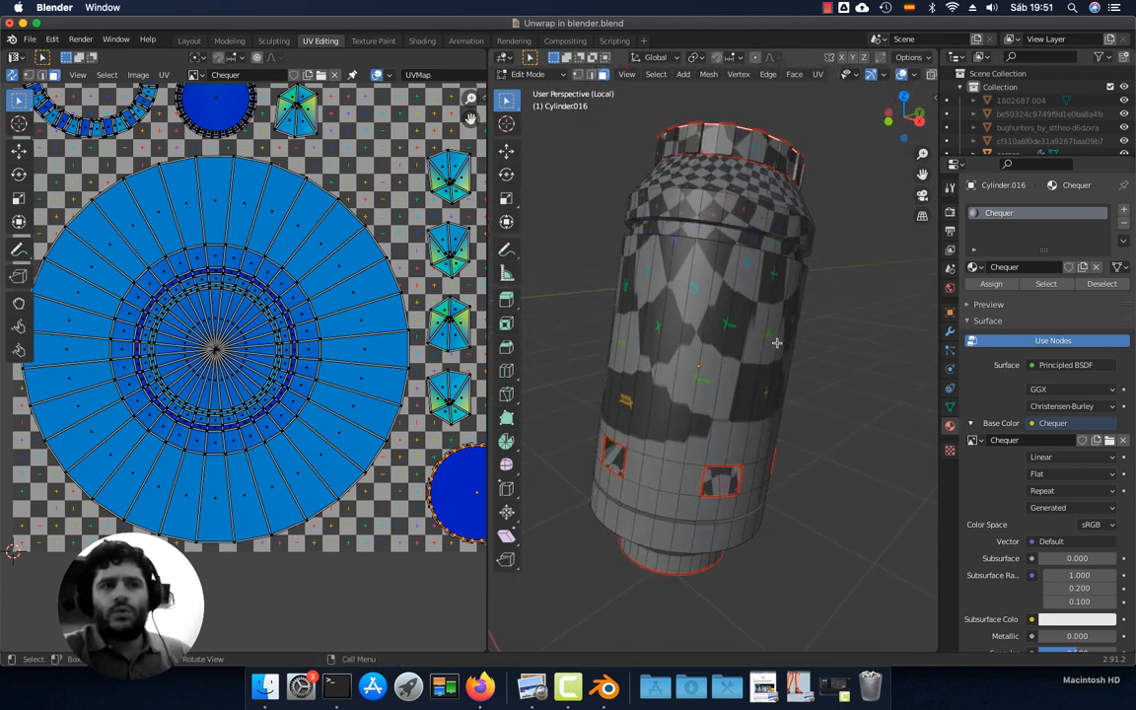
pyautogui.moveTo(776, 342); pyautogui.dragTo(684, 385, button='middle')
pyautogui.scroll(6, 687, 345)
pyautogui.keyDown('shift'); pyautogui.moveTo(687, 340); pyautogui.dragTo(712, 245, button='middle'); pyautogui.keyUp('shift')
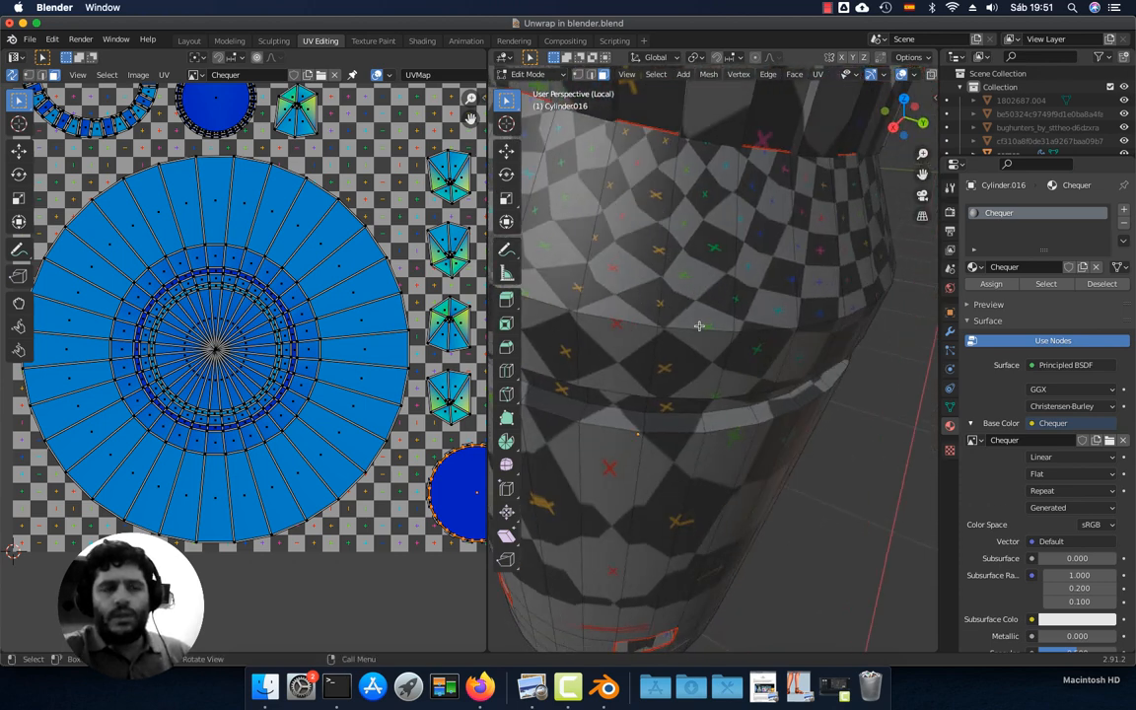
pyautogui.moveTo(700, 327); pyautogui.dragTo(729, 258, button='middle')
pyautogui.scroll(-4, 702, 365)
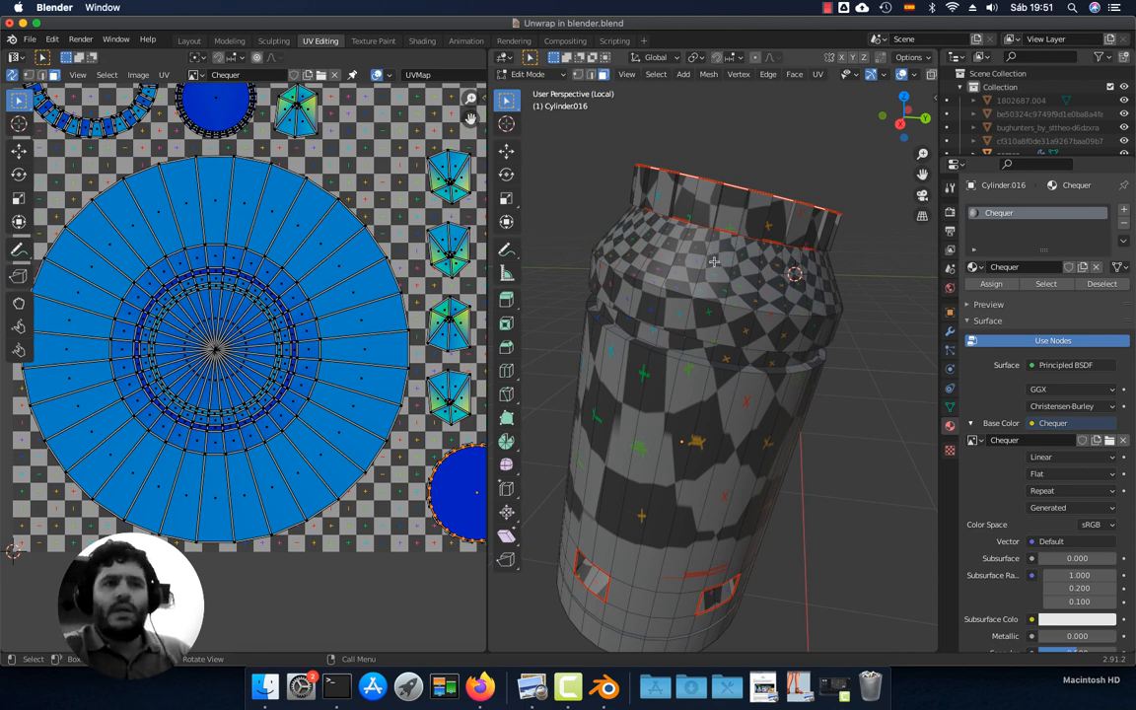
pyautogui.moveTo(714, 262); pyautogui.dragTo(710, 296, button='middle')
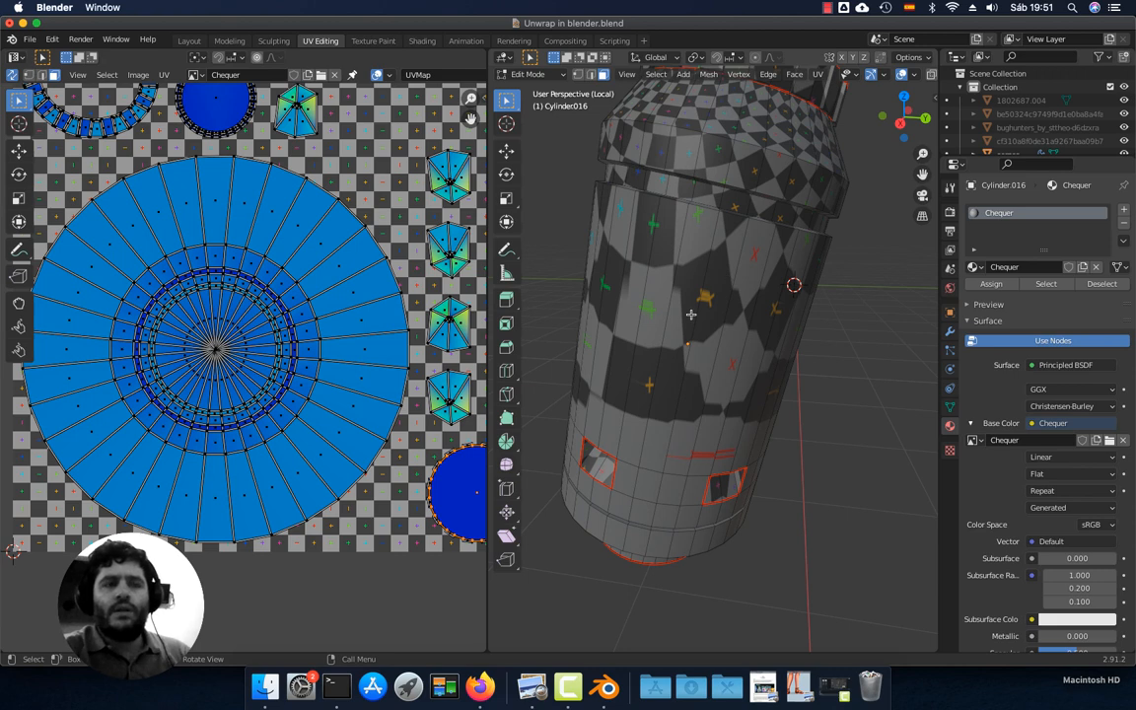
pyautogui.scroll(2, 706, 291)
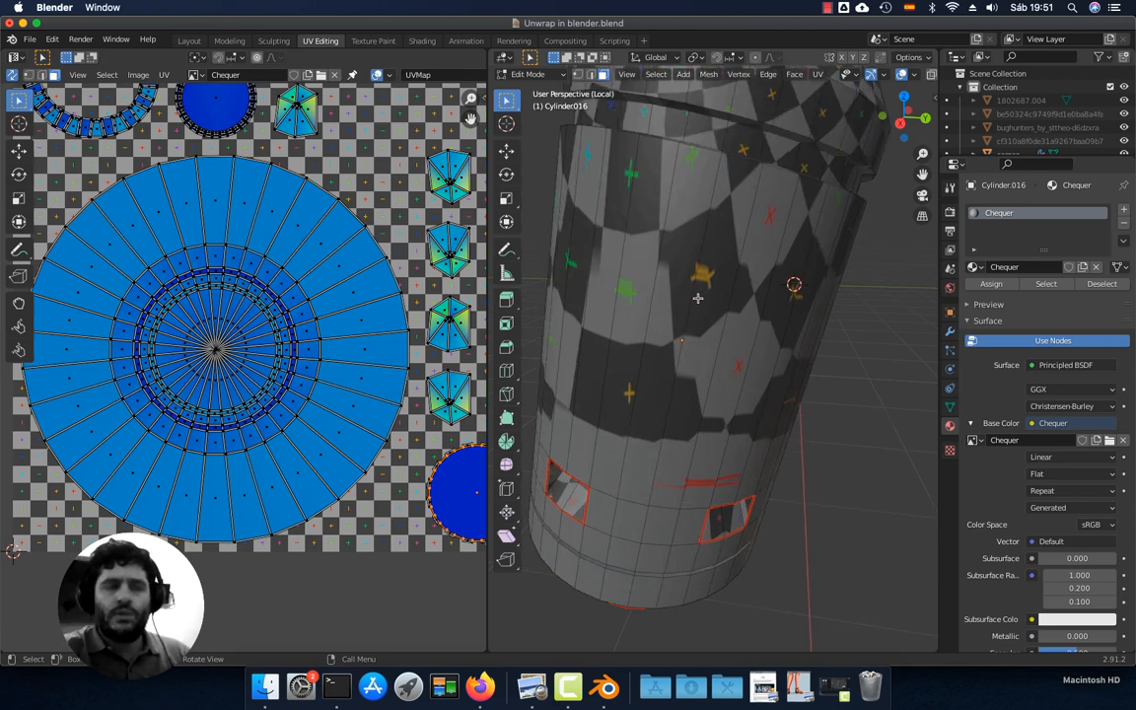
pyautogui.moveTo(697, 298); pyautogui.dragTo(709, 320, button='middle')
pyautogui.scroll(4, 650, 376)
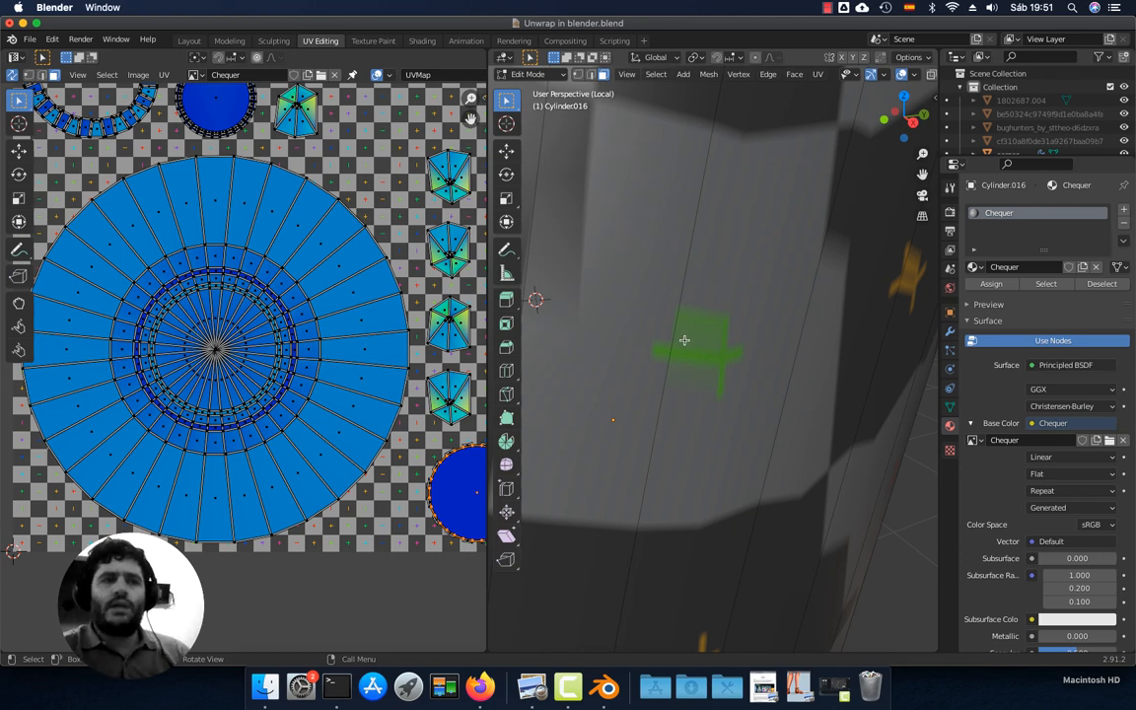
pyautogui.scroll(-8, 684, 340)
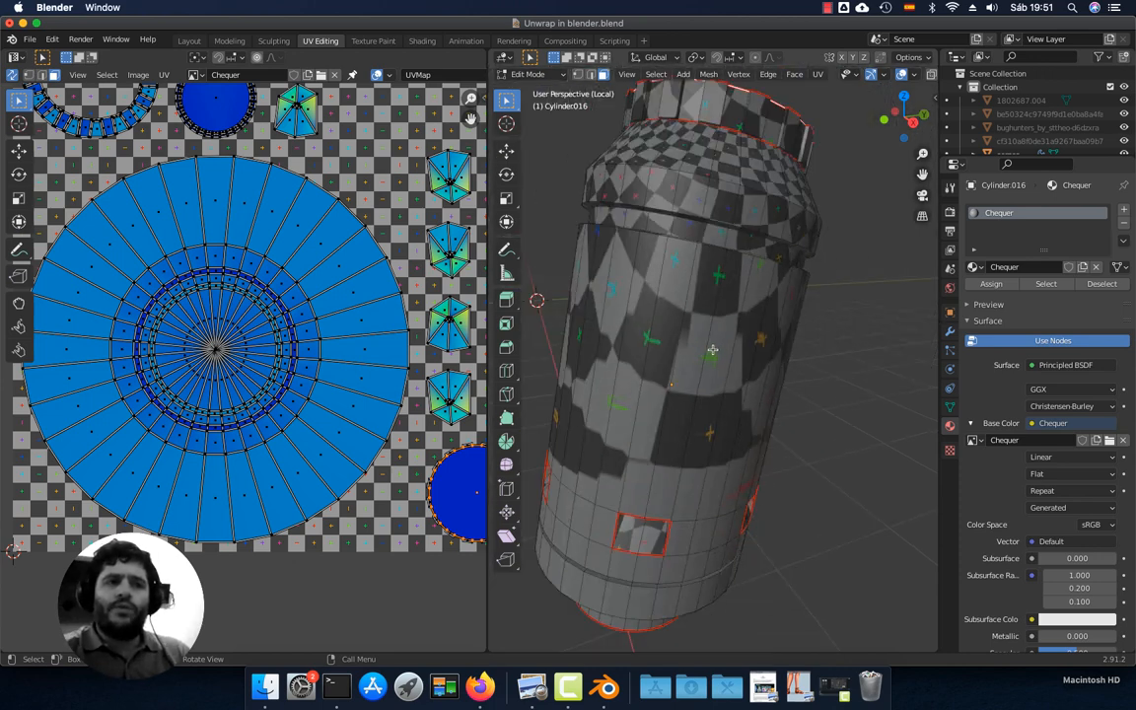
pyautogui.moveTo(713, 375); pyautogui.dragTo(728, 349, button='middle')
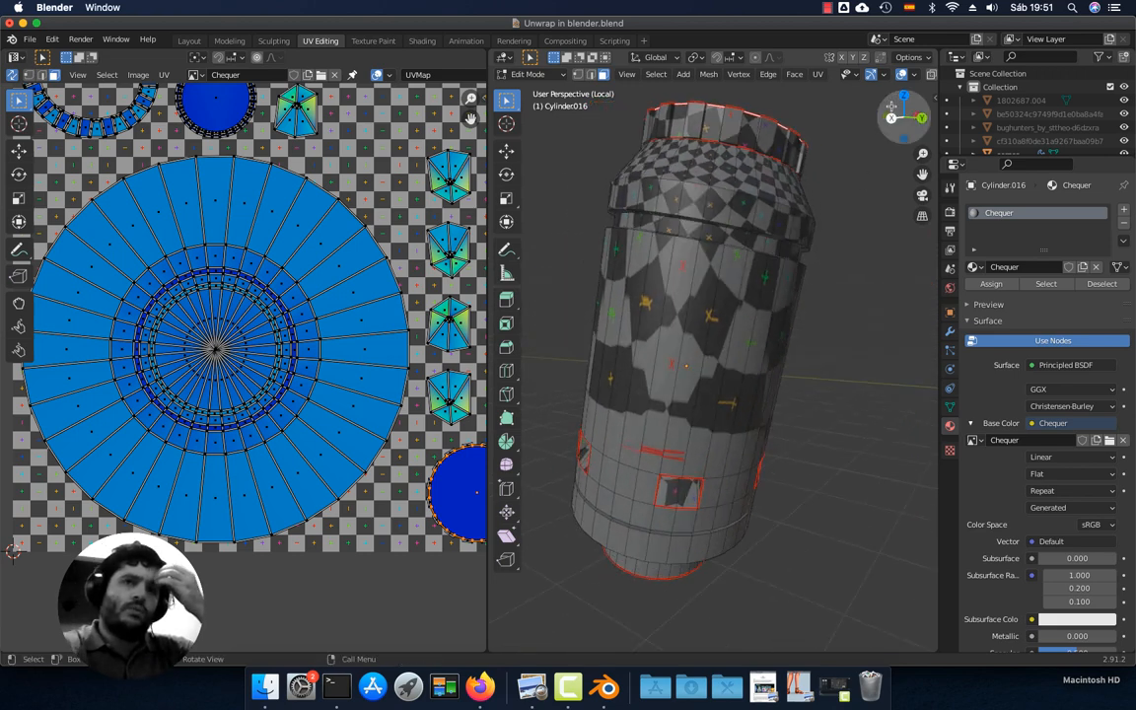
# Set the viewport shading colour to Material and widen the 3D viewport at the expense of the UV editor
pyautogui.click(916, 76)
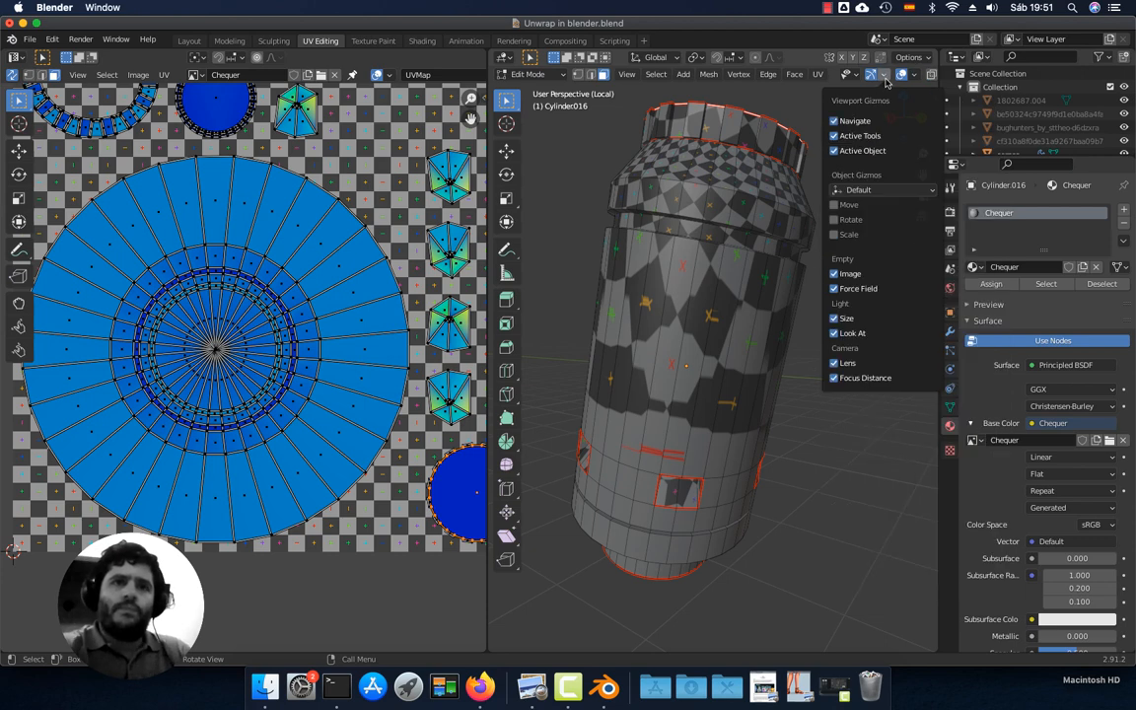
pyautogui.scroll(-2, 825, 71)
pyautogui.scroll(-2, 824, 71)
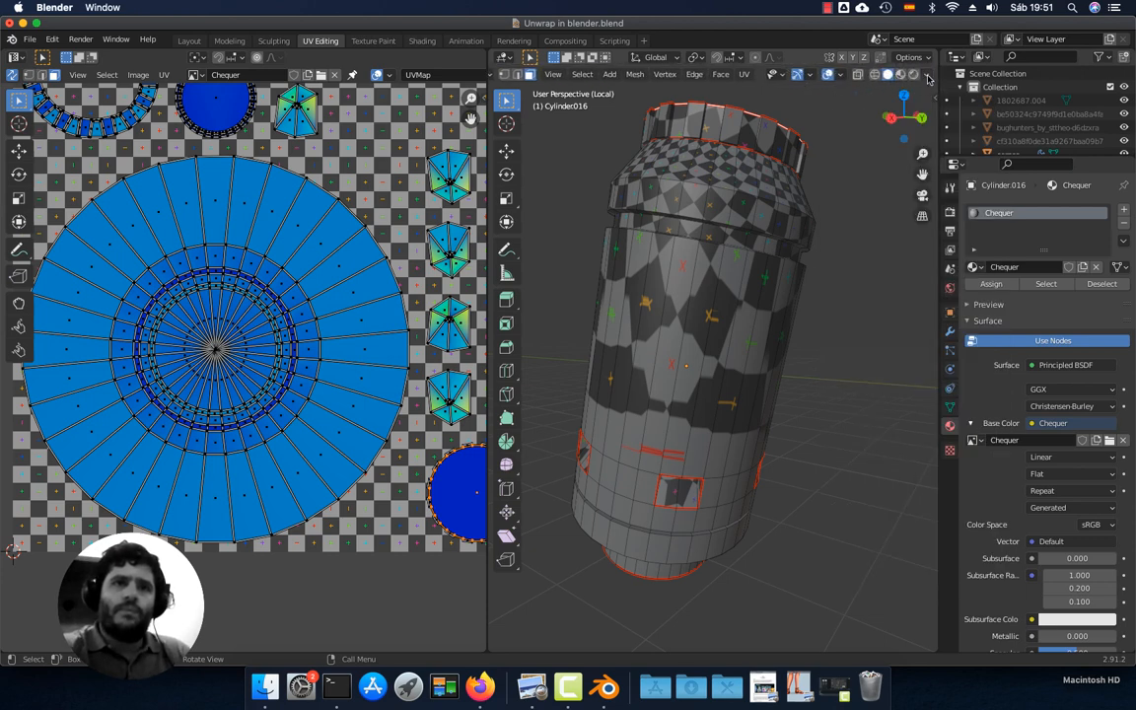
pyautogui.click(925, 75)
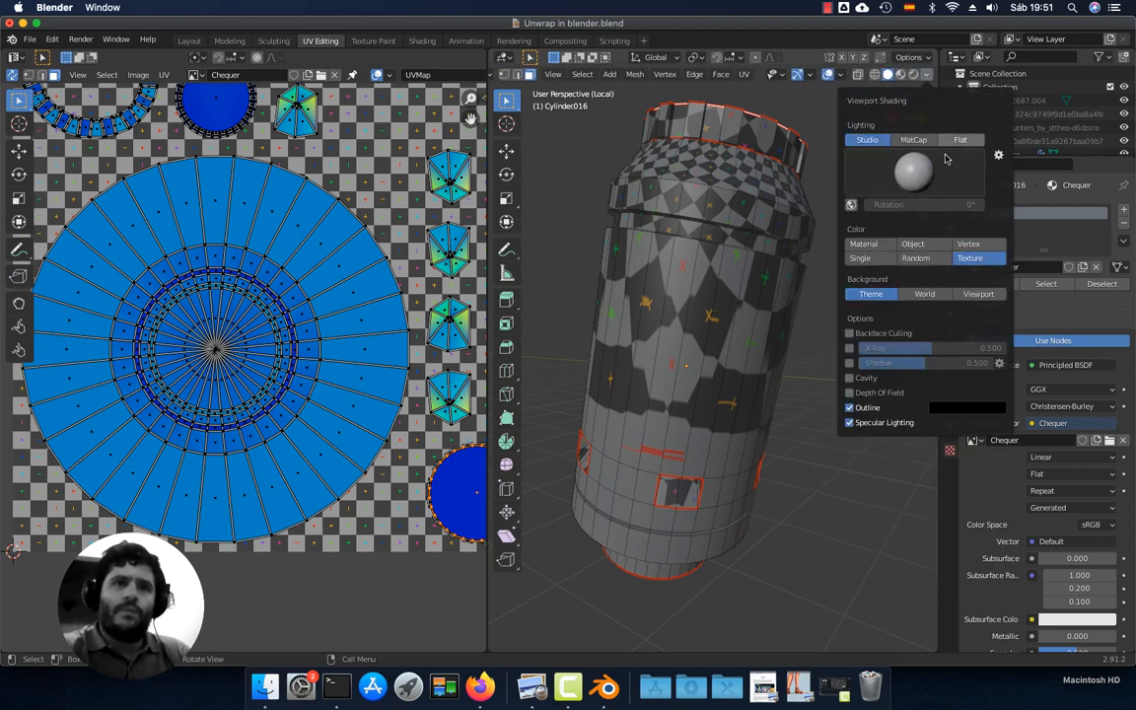
pyautogui.click(885, 248)
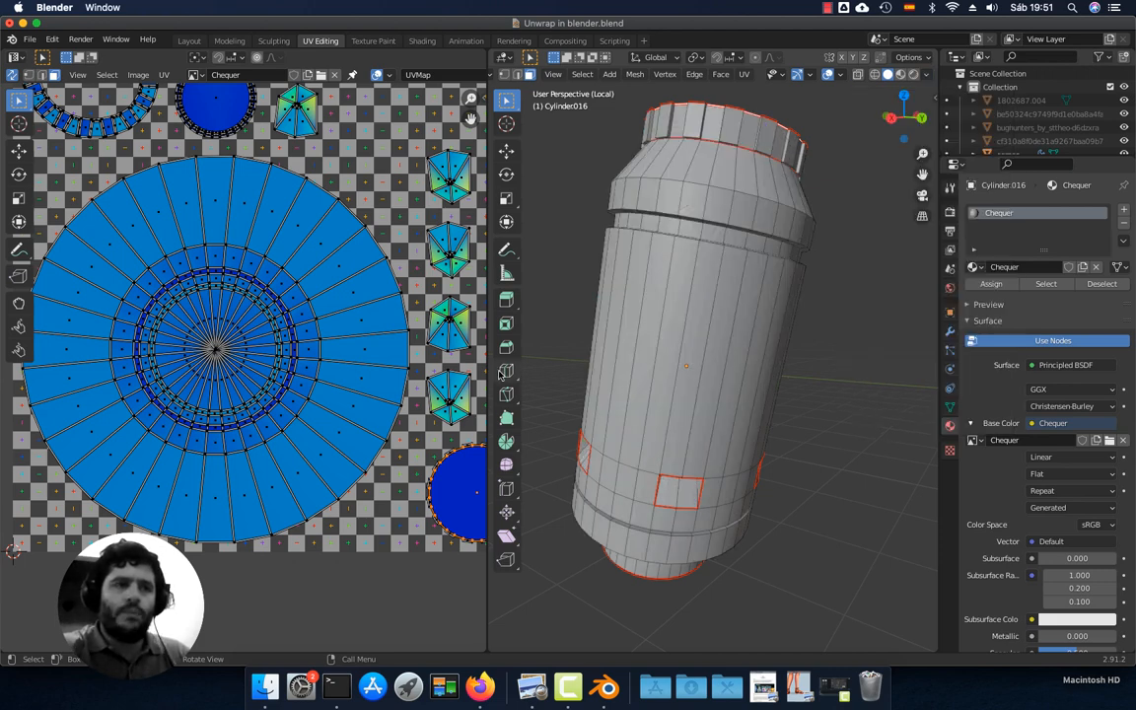
pyautogui.moveTo(487, 355); pyautogui.dragTo(316, 375)
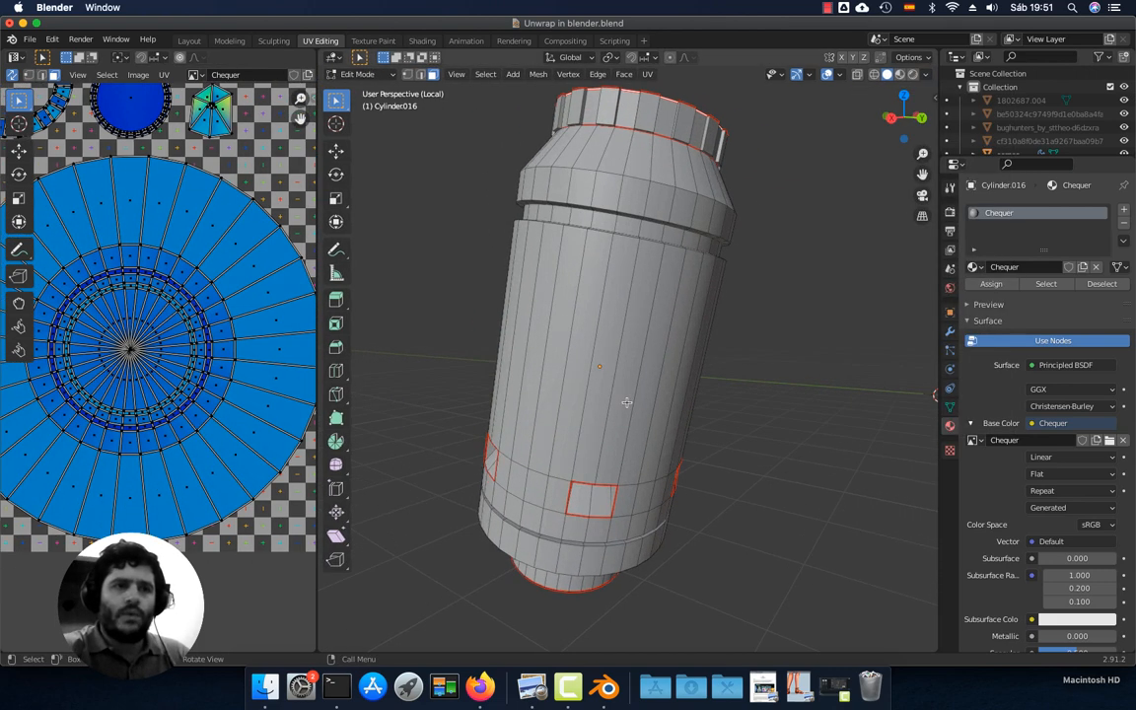
# Switch to edge selection and select one vertical edge on the body's shoulder just below the notched rim
pyautogui.moveTo(626, 398); pyautogui.dragTo(505, 416, button='middle')
pyautogui.scroll(-2, 580, 382)
pyautogui.moveTo(580, 381); pyautogui.dragTo(654, 324, button='middle')
pyautogui.moveTo(602, 446); pyautogui.dragTo(552, 295, button='middle')
pyautogui.scroll(4, 549, 296)
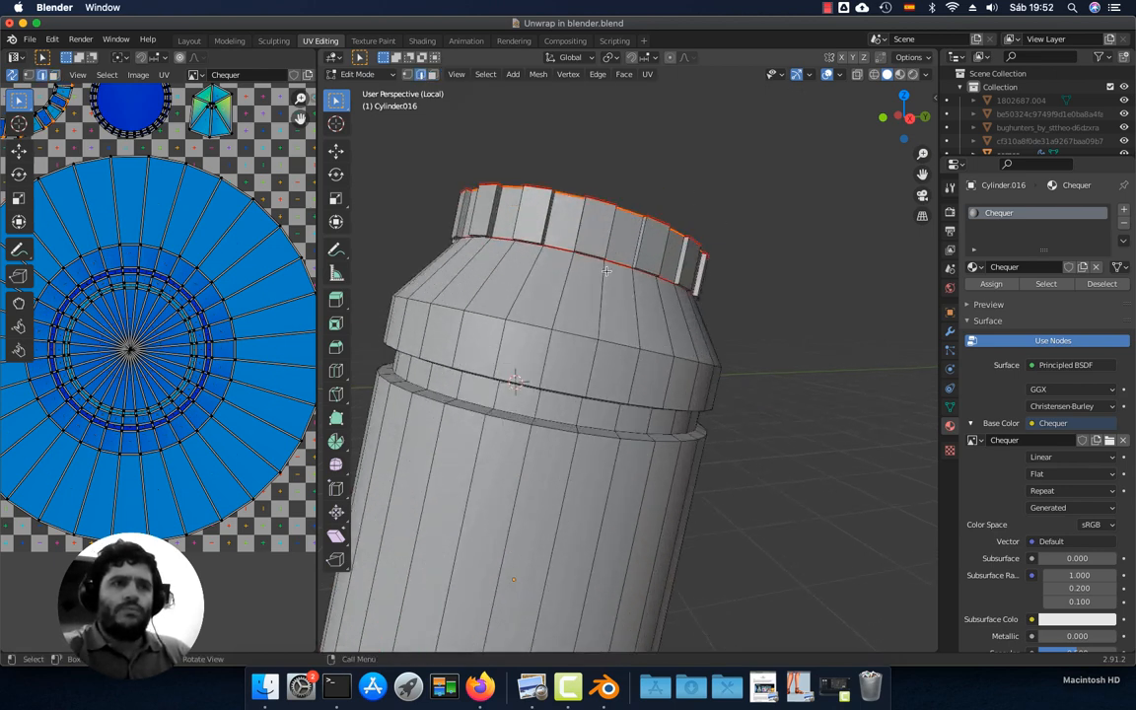
pyautogui.click(568, 286)
# Extend the selection along the shortest path from the shoulder edge down the body to a vertical edge on the bottom neck
pyautogui.moveTo(596, 316); pyautogui.dragTo(573, 463, button='middle')
pyautogui.scroll(-4, 587, 316)
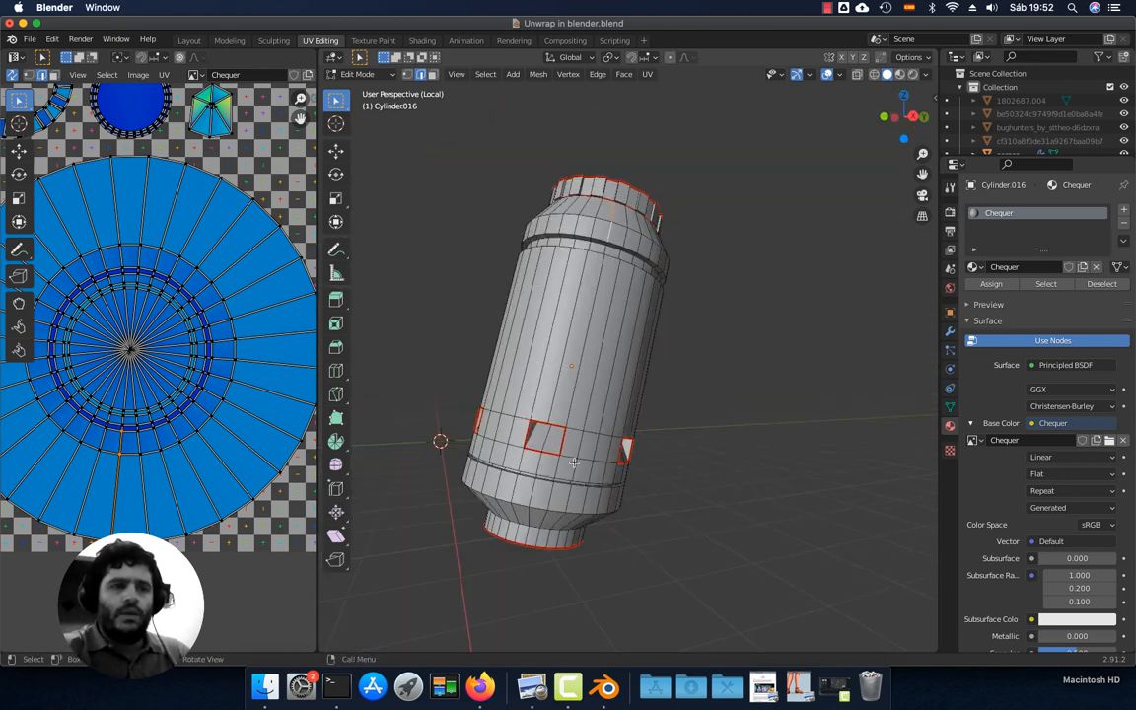
pyautogui.moveTo(584, 282); pyautogui.dragTo(577, 358, button='middle')
pyautogui.scroll(3, 577, 358)
pyautogui.scroll(4, 577, 358)
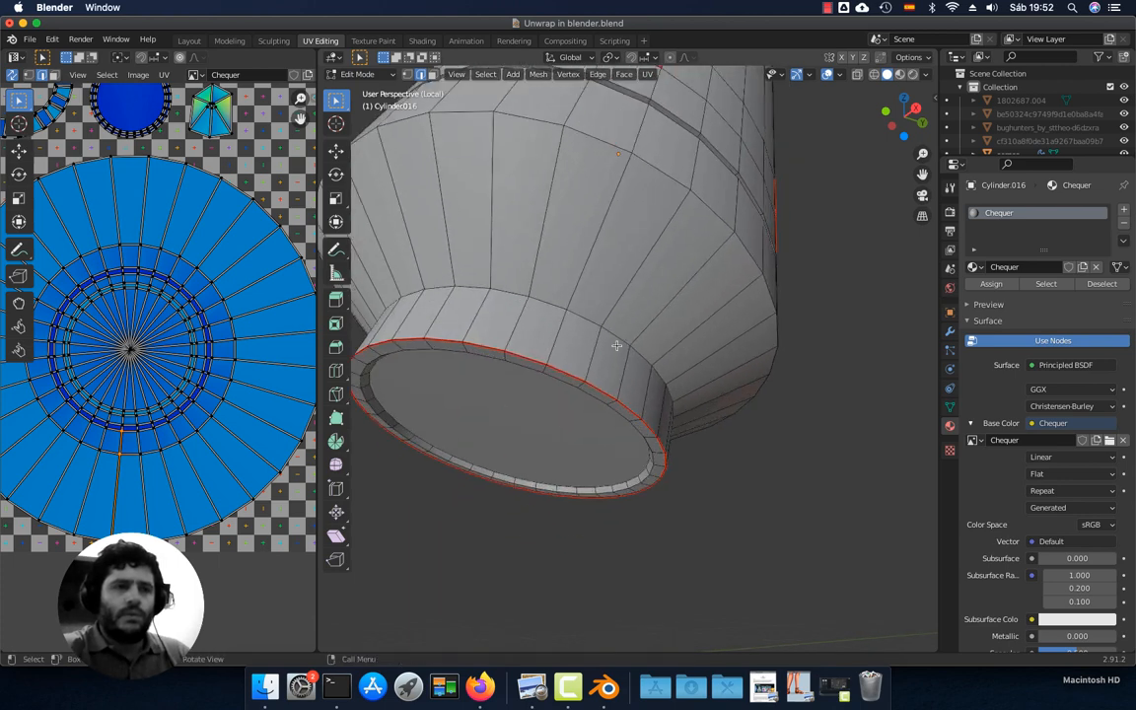
pyautogui.press('ctrl')
pyautogui.scroll(-3, 557, 345)
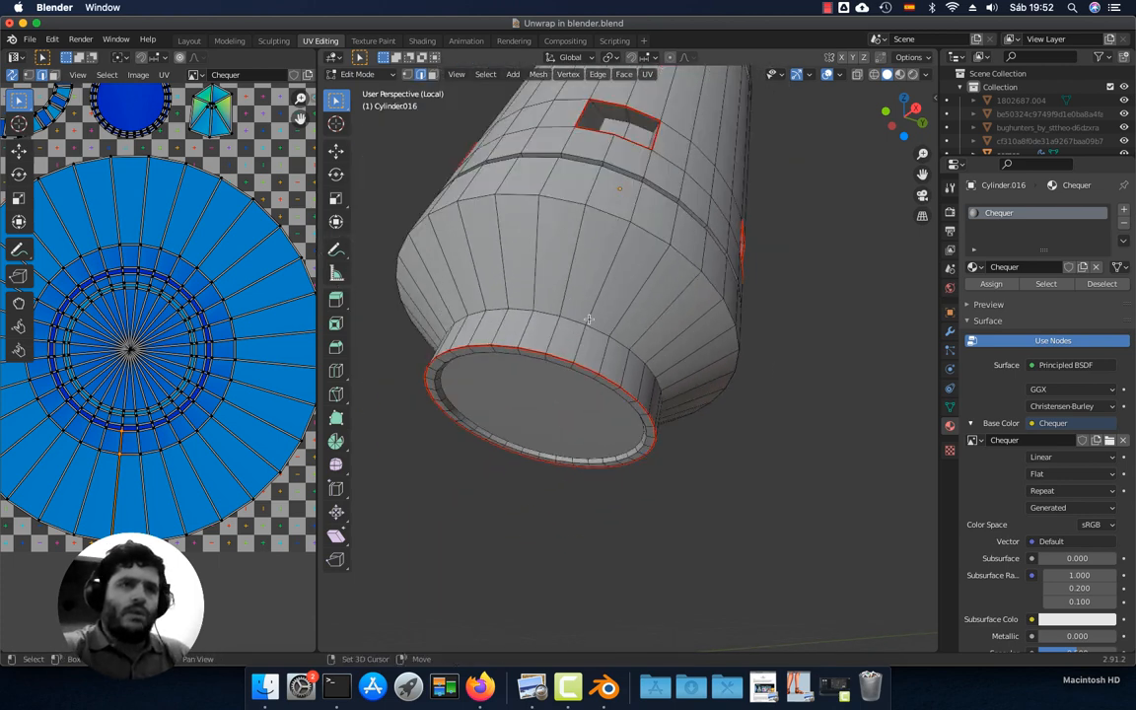
pyautogui.keyDown('shift'); pyautogui.moveTo(646, 237); pyautogui.dragTo(608, 309, button='middle'); pyautogui.keyUp('shift')
pyautogui.scroll(-2, 608, 310)
pyautogui.keyDown('shift'); pyautogui.moveTo(657, 140); pyautogui.dragTo(648, 181, button='middle'); pyautogui.keyUp('shift')
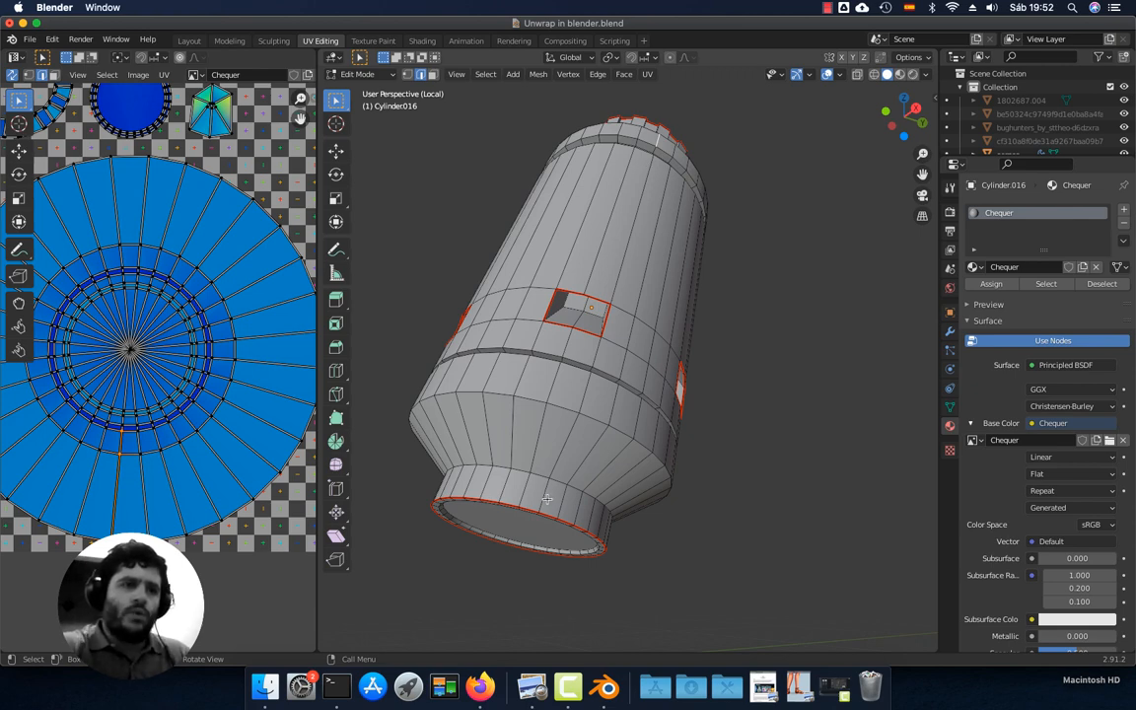
pyautogui.press('ctrl')
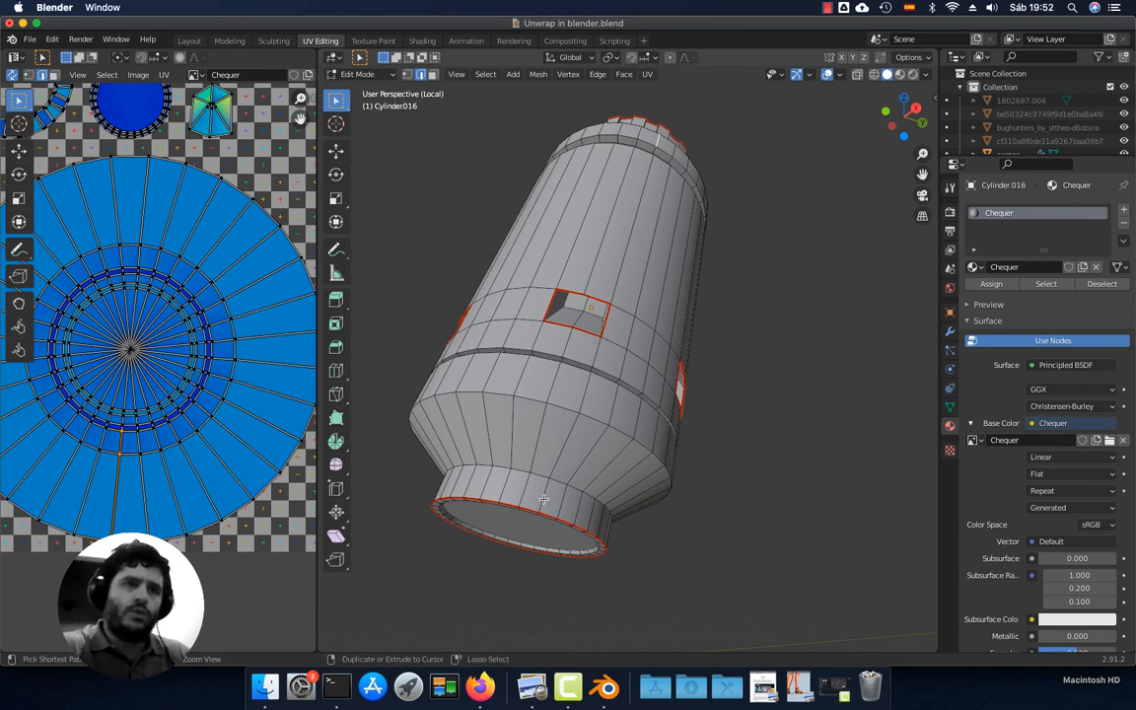
pyautogui.keyDown('ctrl'); pyautogui.click(543, 499); pyautogui.keyUp('ctrl')
# Check the selected edge path along the full height of the body and mark it as a seam
pyautogui.moveTo(550, 519); pyautogui.dragTo(632, 180, button='middle')
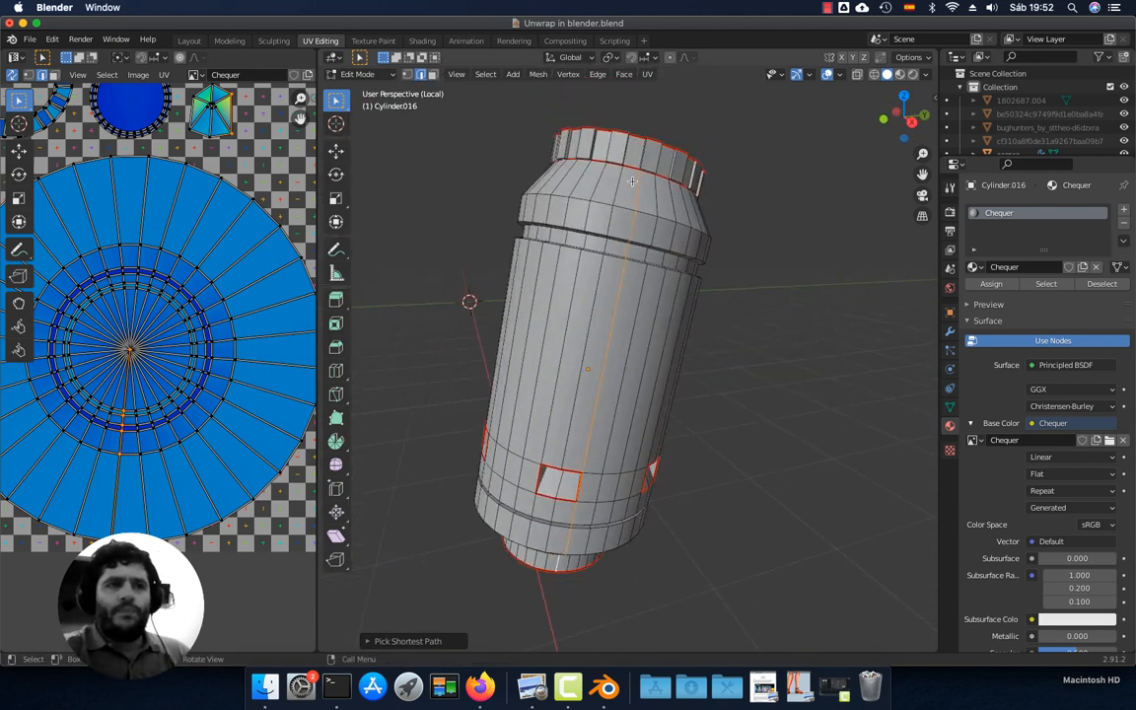
pyautogui.moveTo(600, 463); pyautogui.dragTo(655, 350, button='middle')
pyautogui.scroll(-2, 662, 416)
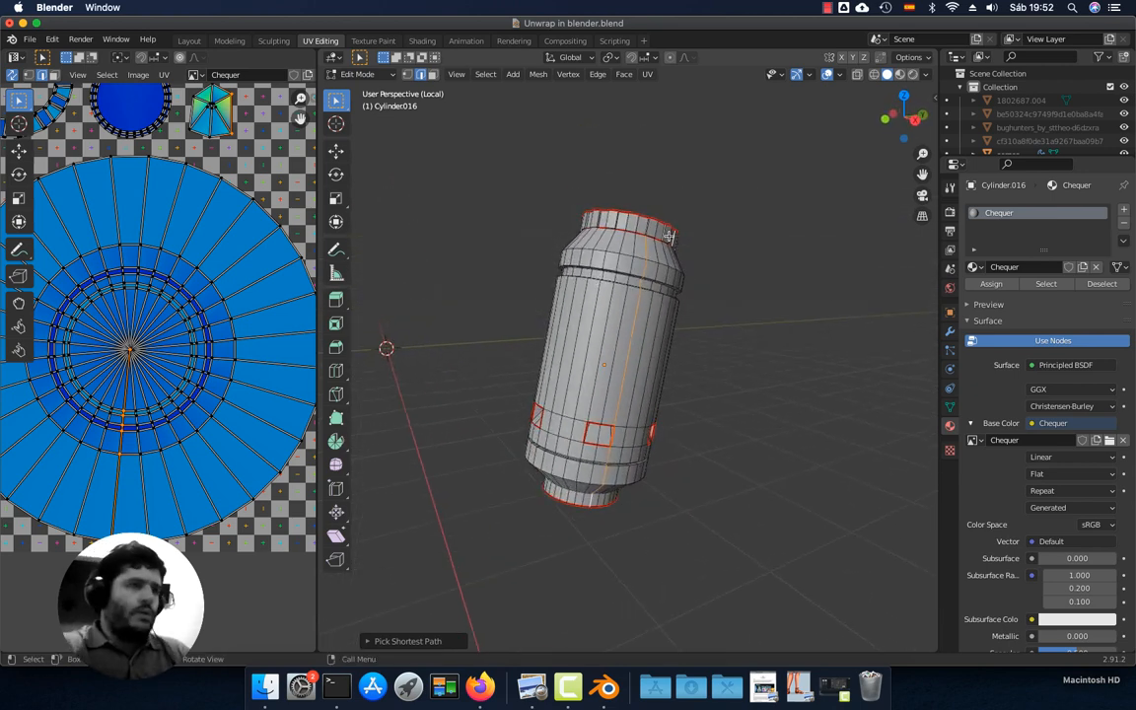
pyautogui.click(647, 74)
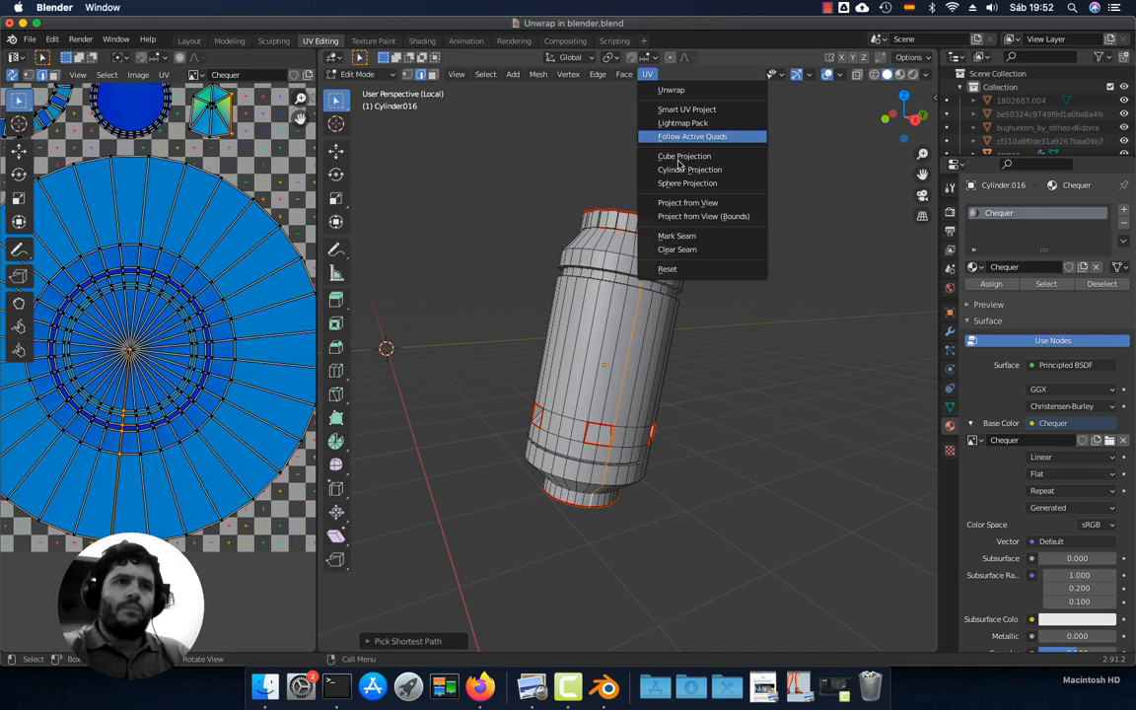
pyautogui.click(678, 237)
# Select all of the visible body geometry and unwrap it again with Unwrap
pyautogui.press('a')
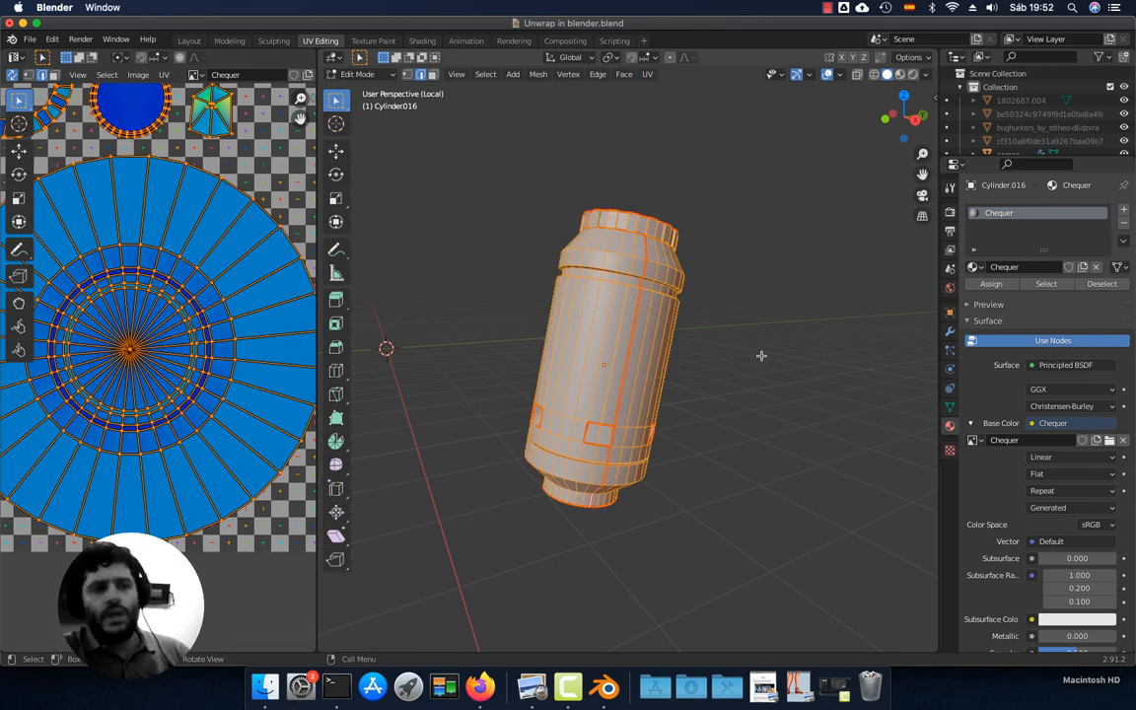
pyautogui.press('u')
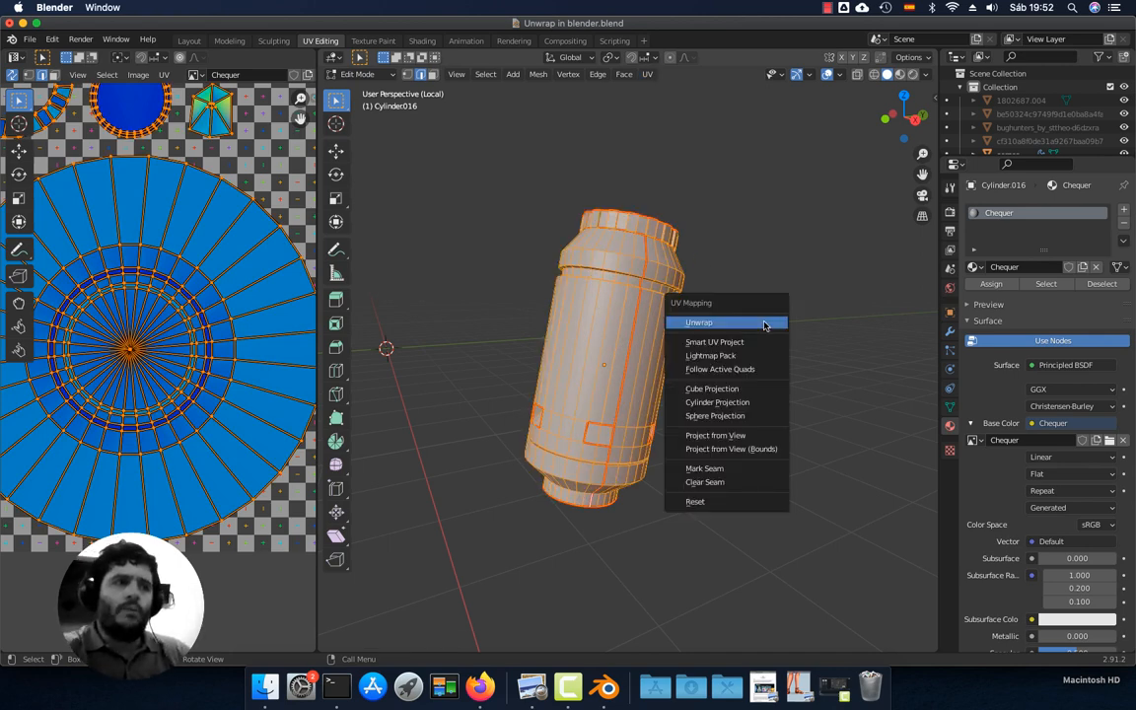
pyautogui.click(764, 325)
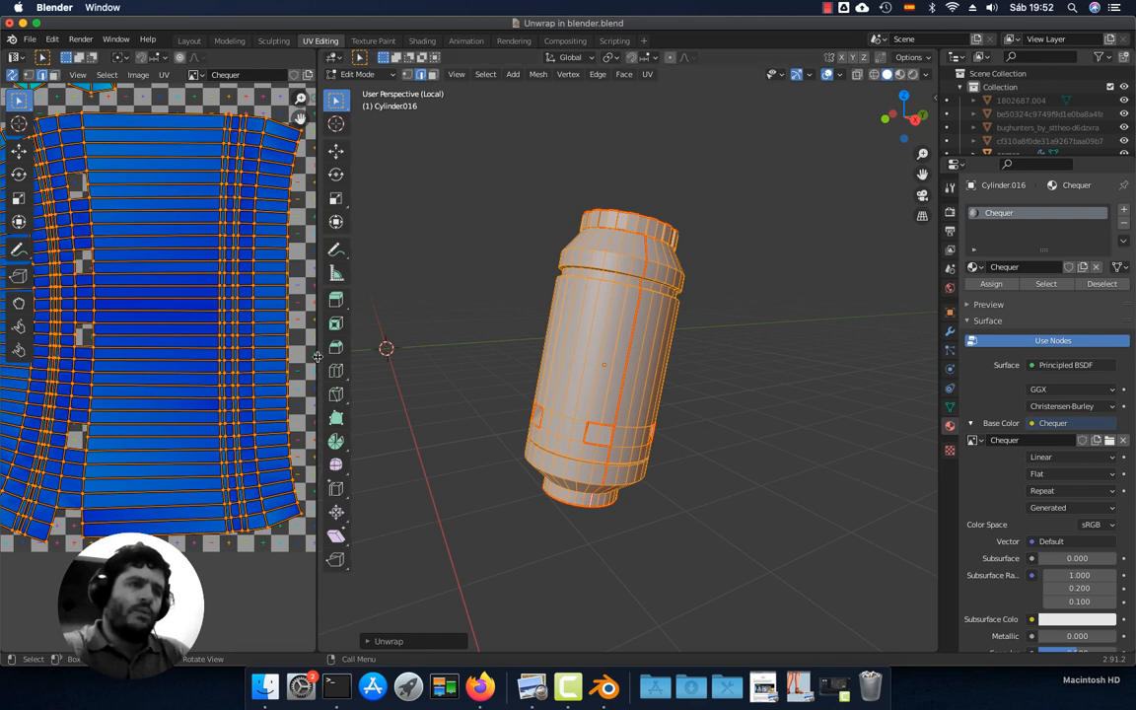
# Widen the UV editor to show the whole layout and set the 3D view's shading colour to Texture
pyautogui.moveTo(318, 357); pyautogui.dragTo(523, 359)
pyautogui.scroll(-2, 374, 374)
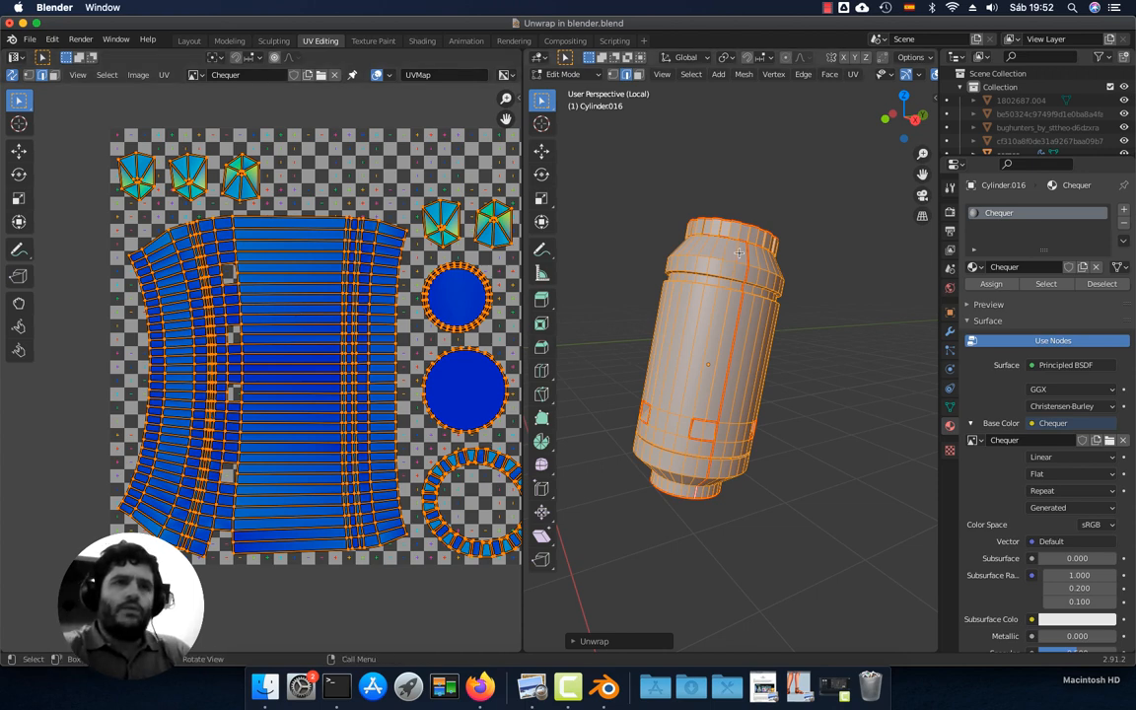
pyautogui.scroll(-3, 833, 75)
pyautogui.click(926, 74)
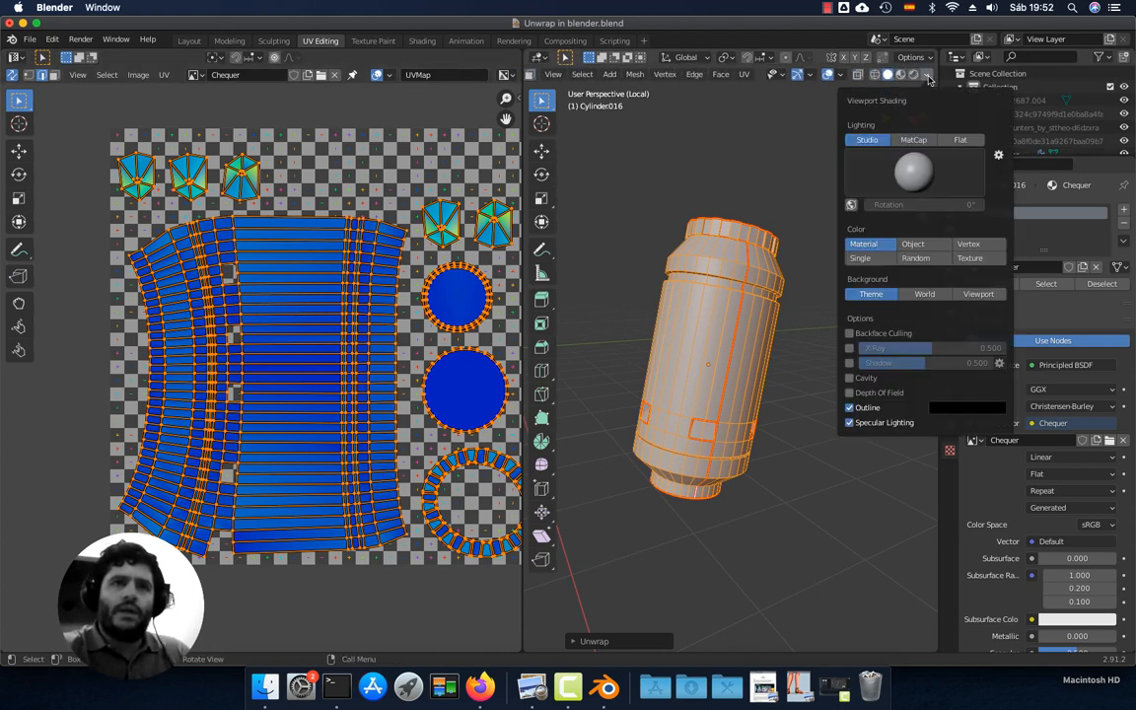
pyautogui.click(977, 259)
pyautogui.press('Tab')
pyautogui.moveTo(823, 335)
pyautogui.mouseDown(button='middle')
pyautogui.moveTo(799, 360)
pyautogui.moveTo(784, 329)
pyautogui.mouseUp(button='middle')
pyautogui.press('Tab')
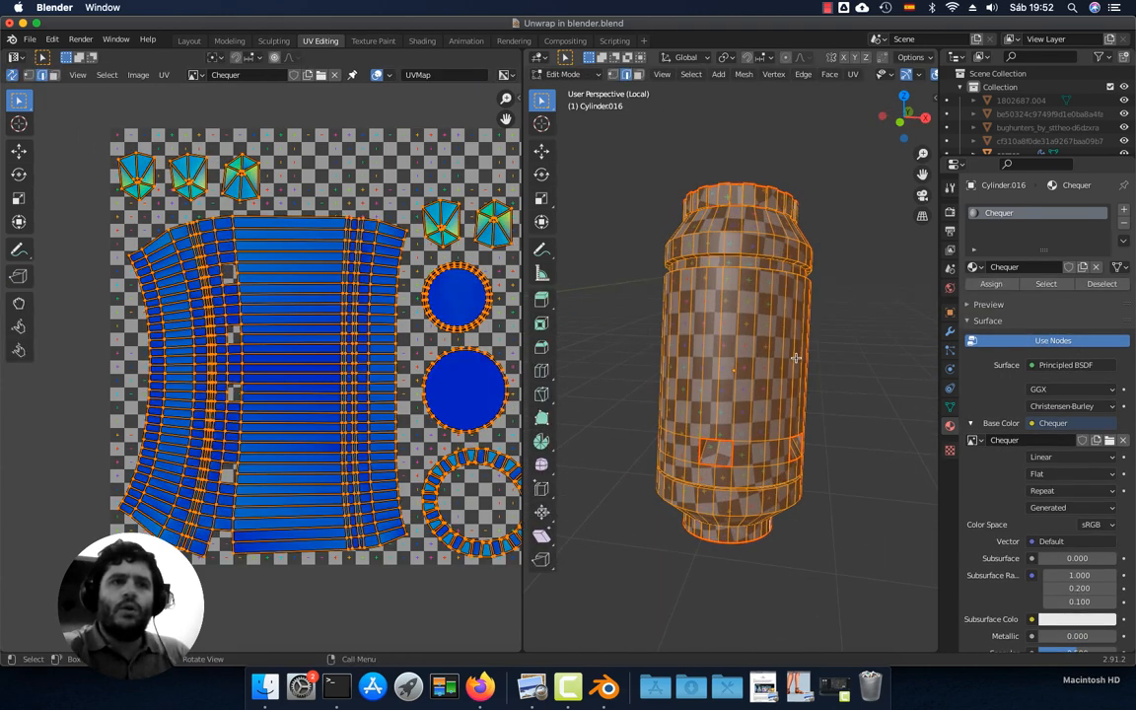
# Select the edges around one rectangular recess's floor plus one of its corner edges and mark them as seams
pyautogui.scroll(3, 795, 318)
pyautogui.moveTo(809, 392); pyautogui.dragTo(697, 337, button='middle')
pyautogui.scroll(8, 739, 377)
pyautogui.scroll(1, 687, 319)
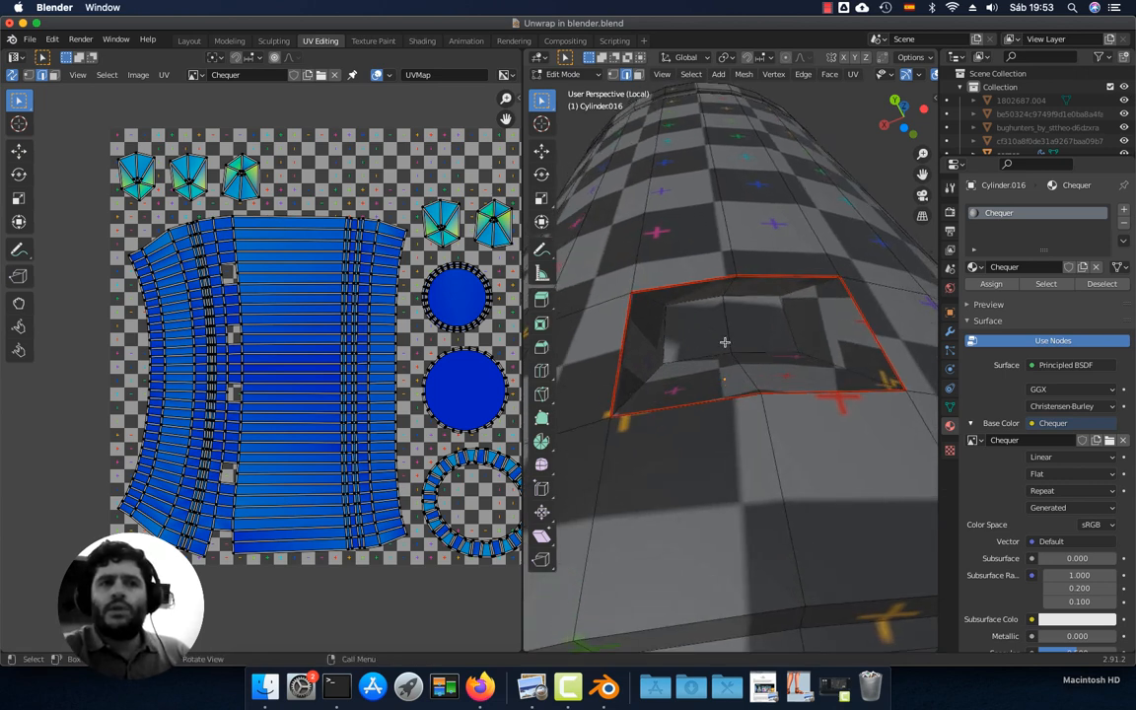
pyautogui.moveTo(715, 319); pyautogui.dragTo(710, 310, button='middle')
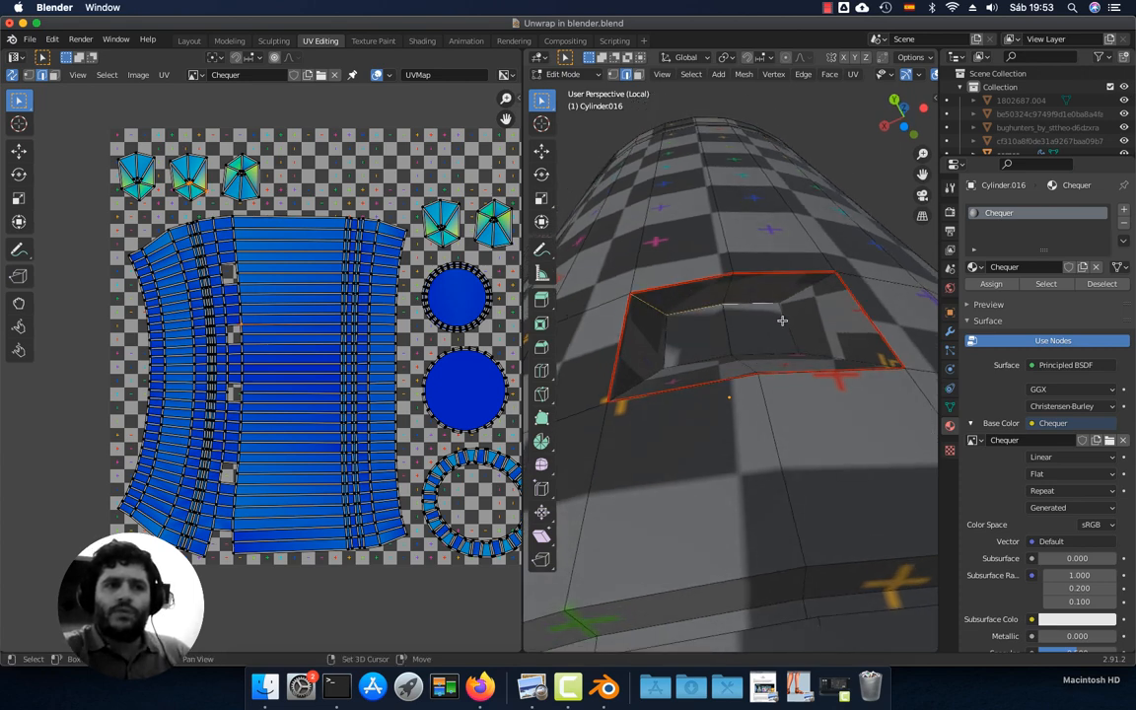
pyautogui.moveTo(781, 323); pyautogui.dragTo(676, 346, button='middle')
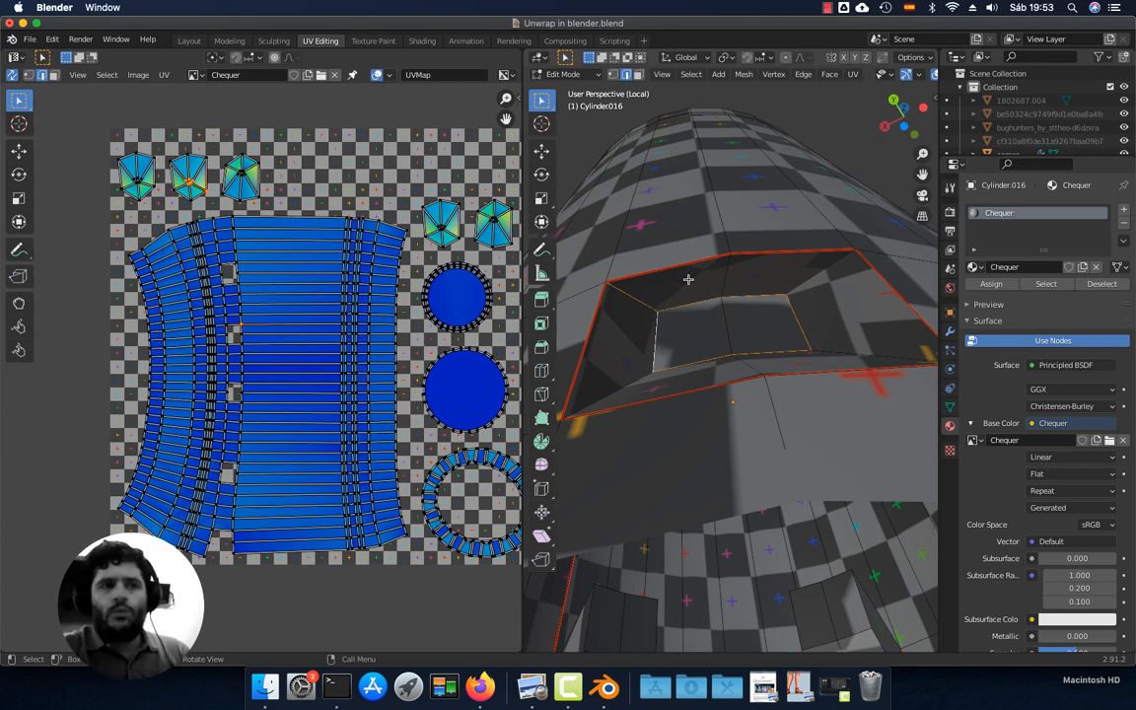
pyautogui.moveTo(768, 289); pyautogui.dragTo(726, 285, button='middle')
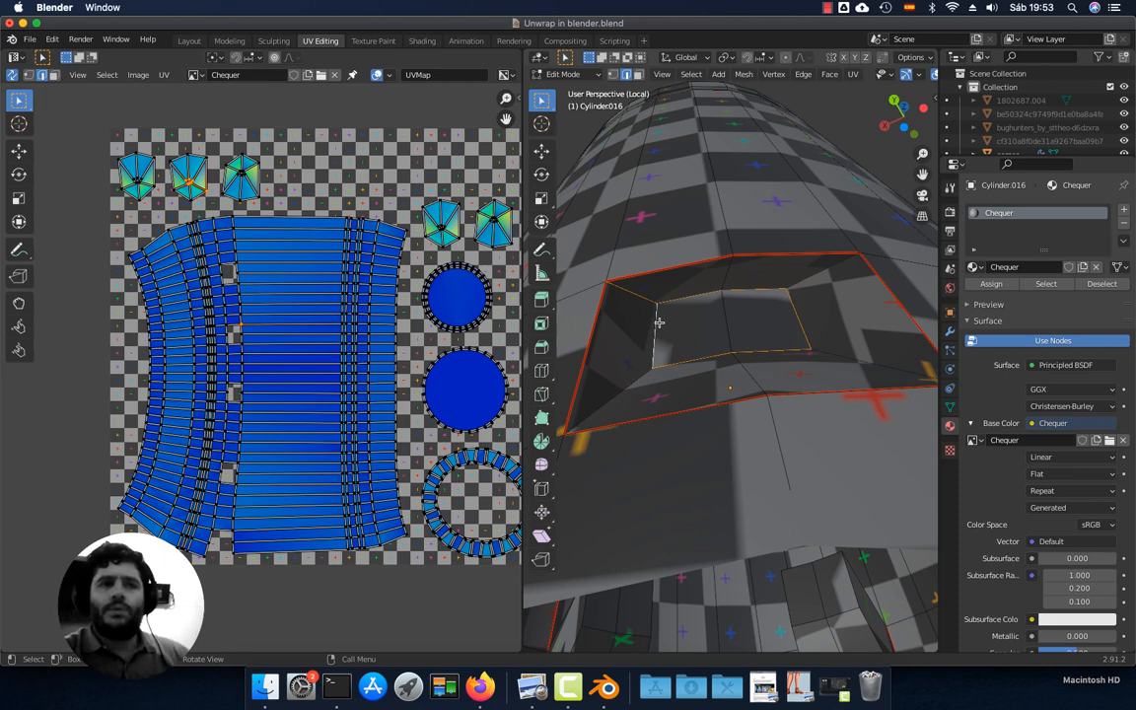
pyautogui.click(853, 75)
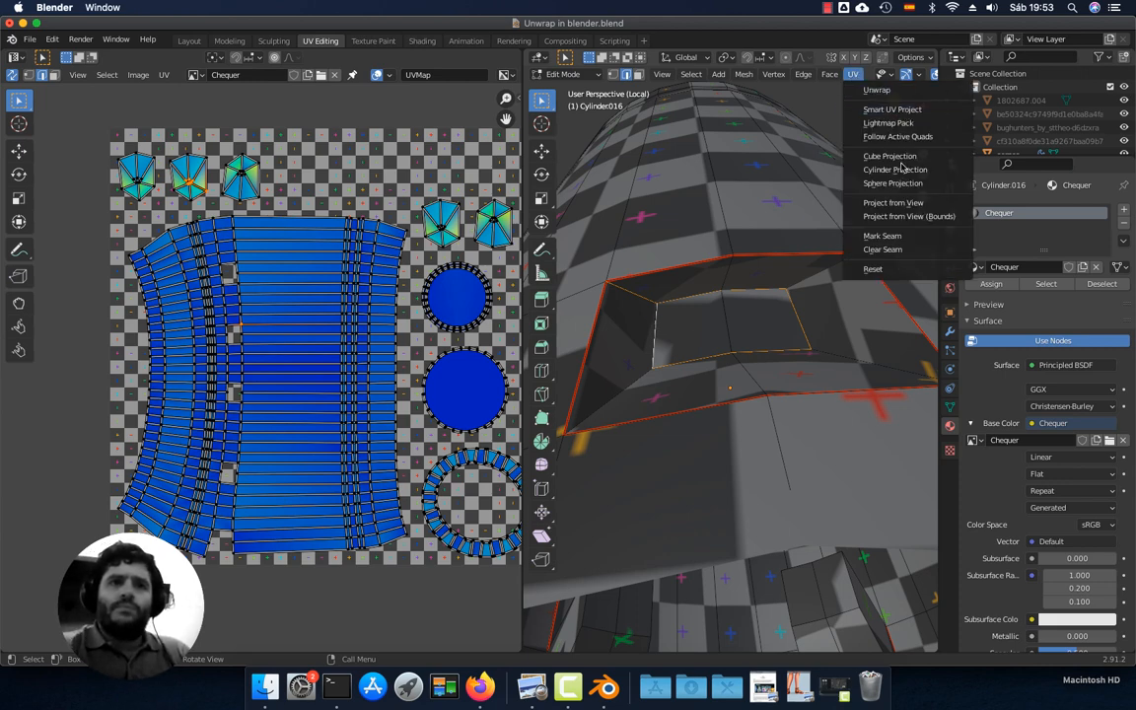
pyautogui.click(894, 233)
pyautogui.scroll(-3, 779, 287)
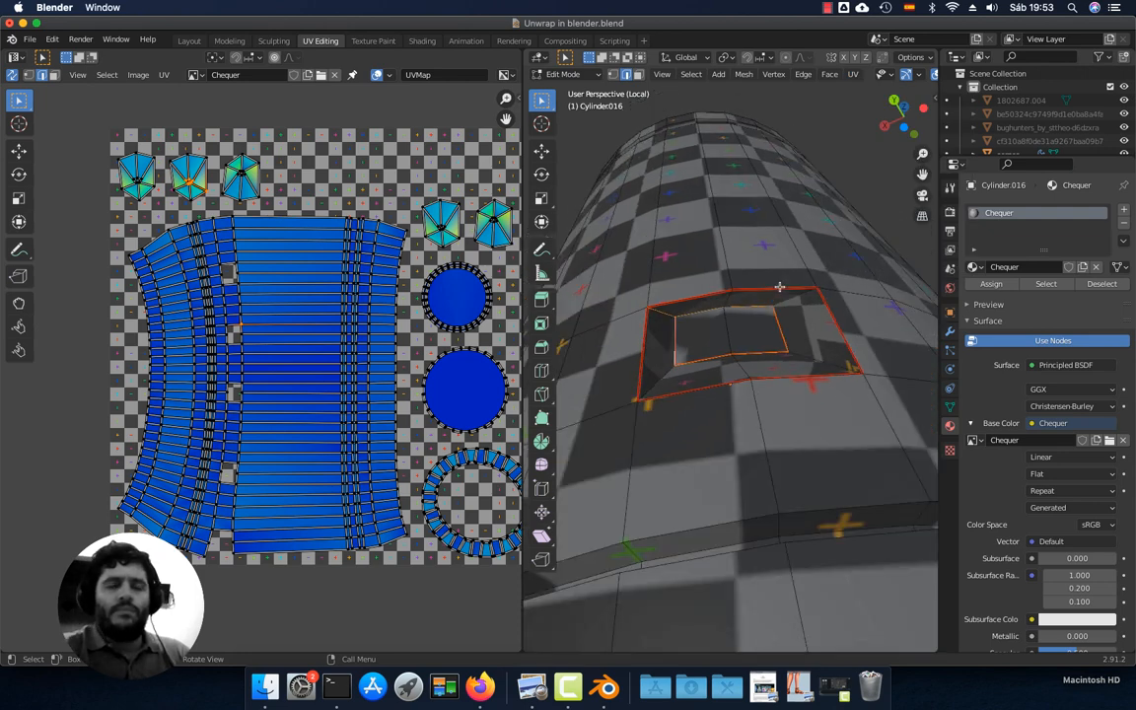
# Select all of the body geometry, unwrap it with the recess seams, and inspect the separated recess islands
pyautogui.scroll(2, 740, 318)
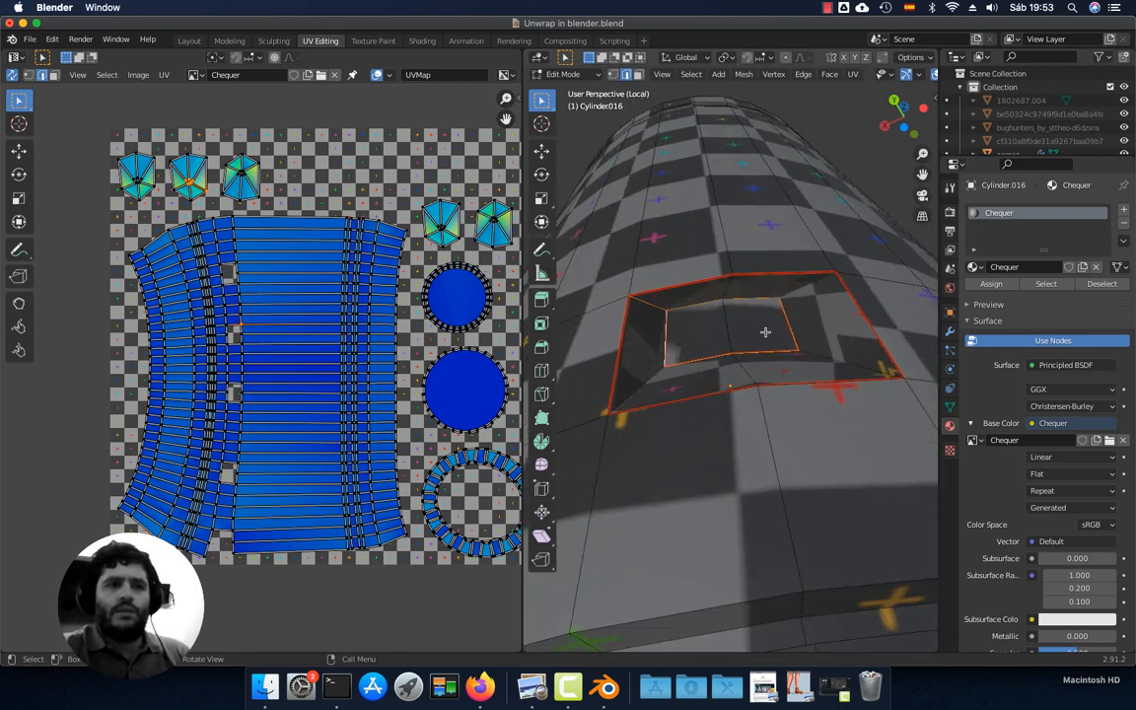
pyautogui.press('a')
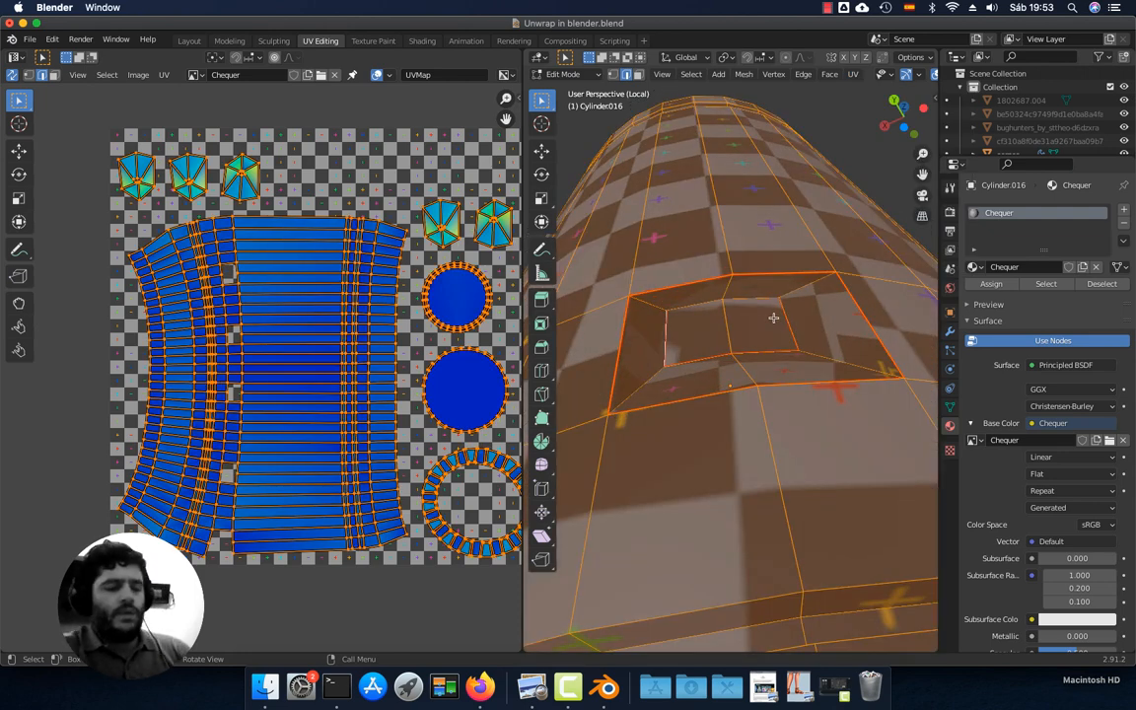
pyautogui.press('u')
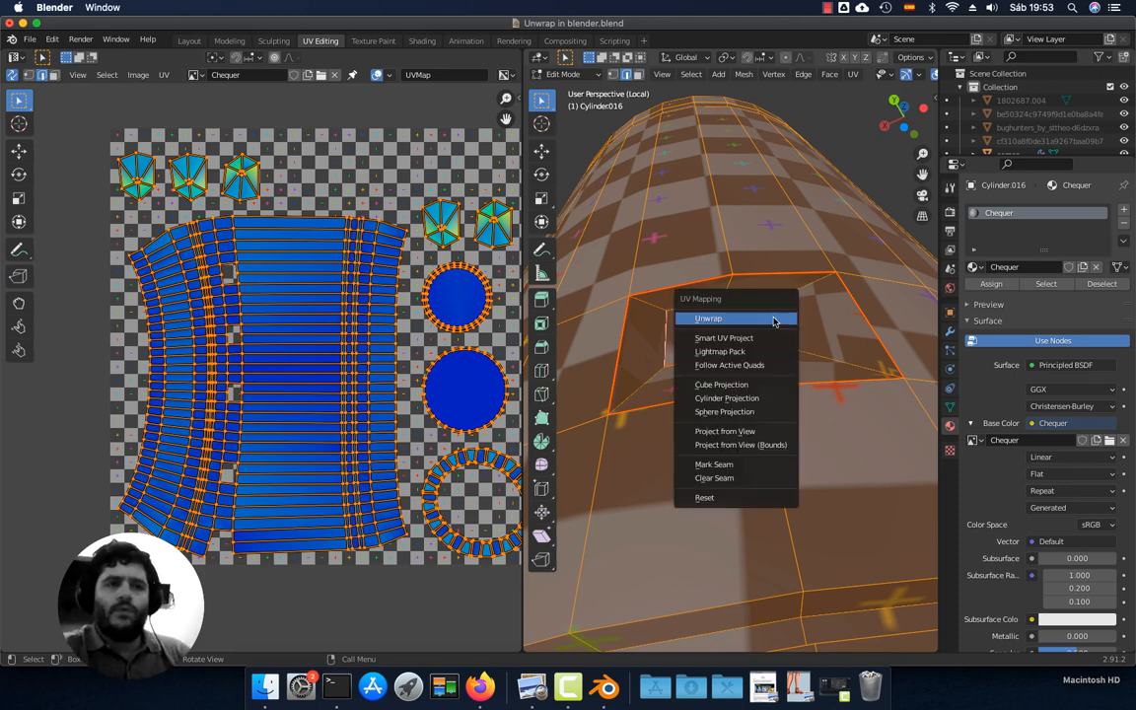
pyautogui.click(767, 319)
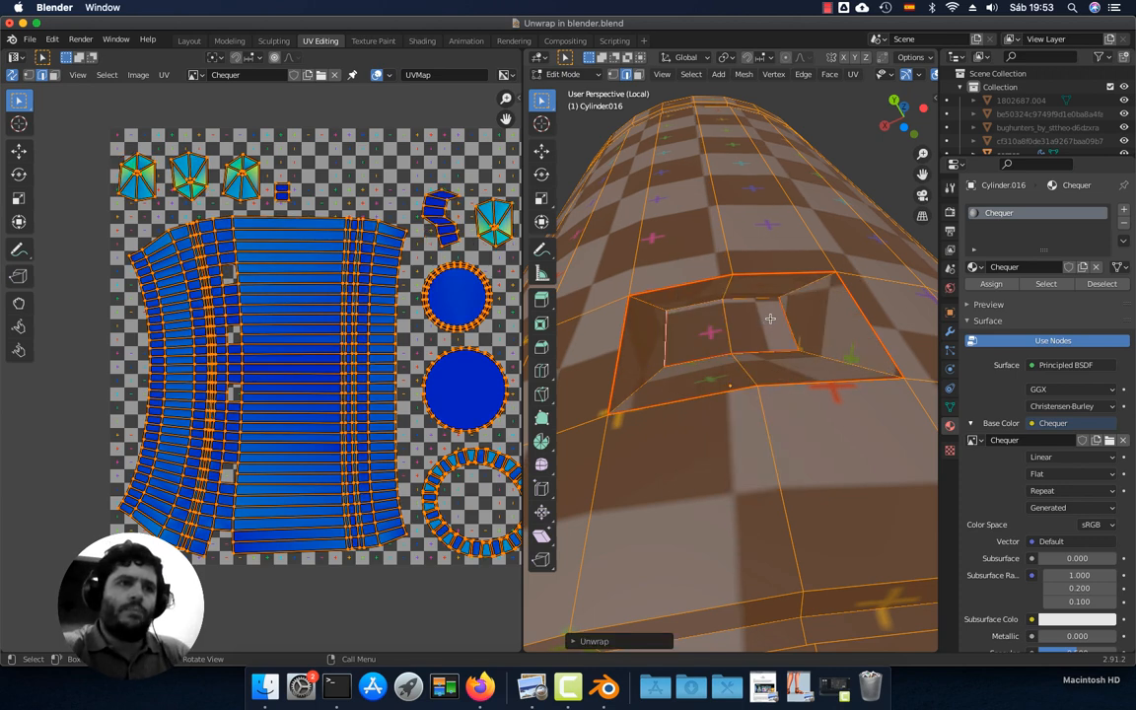
pyautogui.scroll(5, 376, 315)
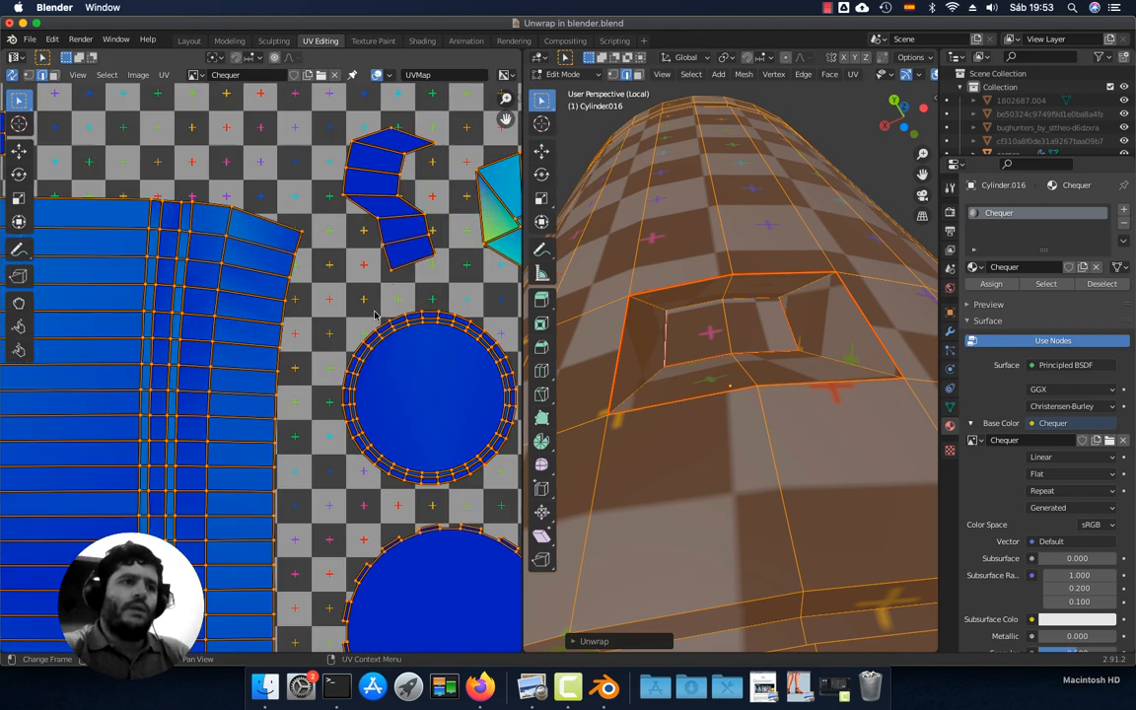
pyautogui.scroll(4, 375, 315)
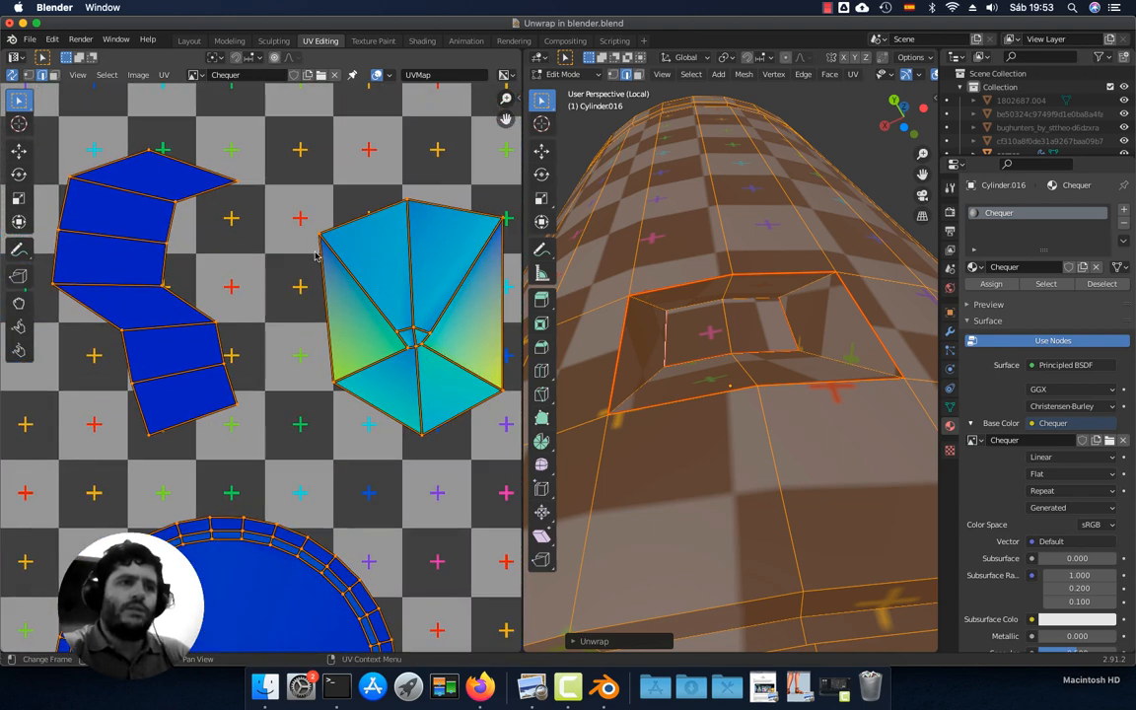
# Select the zigzag island in the UV layout to identify its recess walls on the body, and clear the selection
pyautogui.moveTo(151, 179); pyautogui.dragTo(243, 193, button='middle')
pyautogui.moveTo(120, 143); pyautogui.dragTo(346, 466)
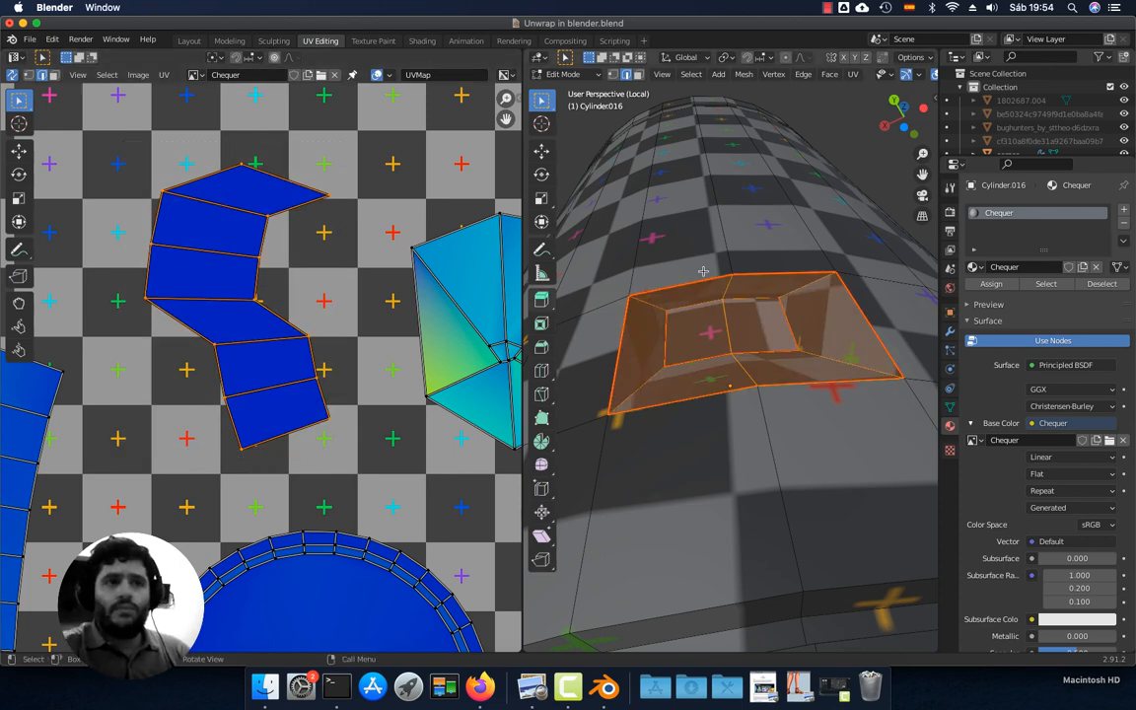
pyautogui.hotkey('alt', 'a')
pyautogui.moveTo(720, 375); pyautogui.dragTo(797, 384, button='middle')
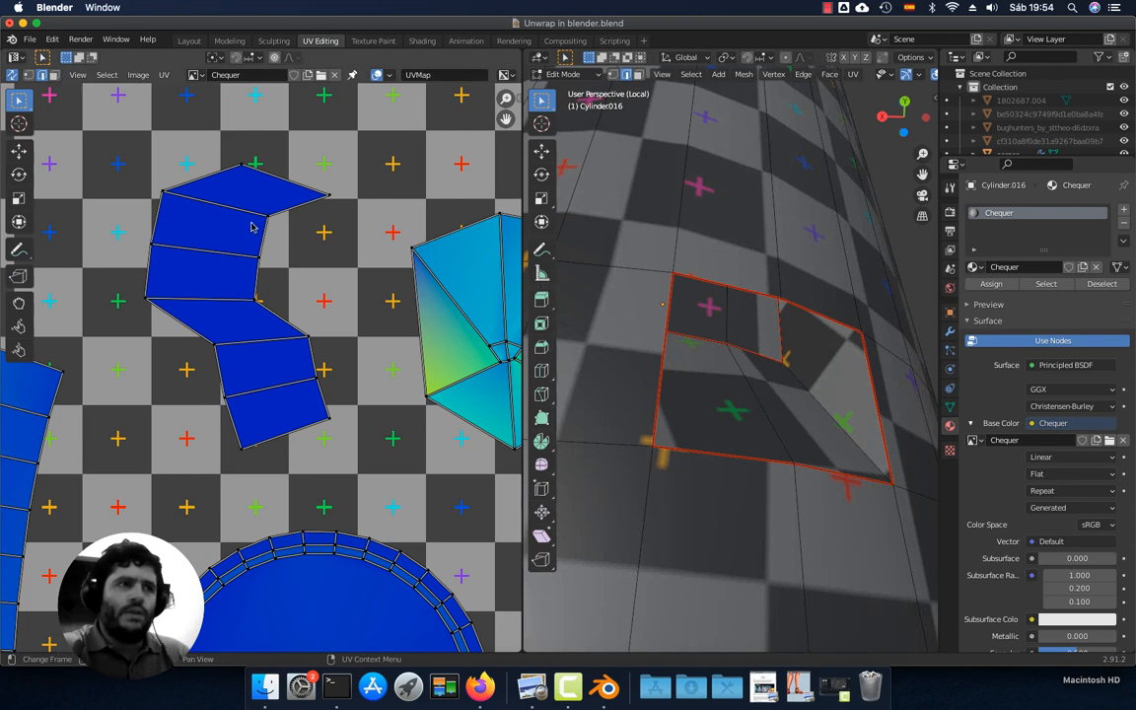
# With UV sync selection off, select the recess wall island, enlarge it and move it to compare checker sizes
pyautogui.press('a')
pyautogui.press('a')
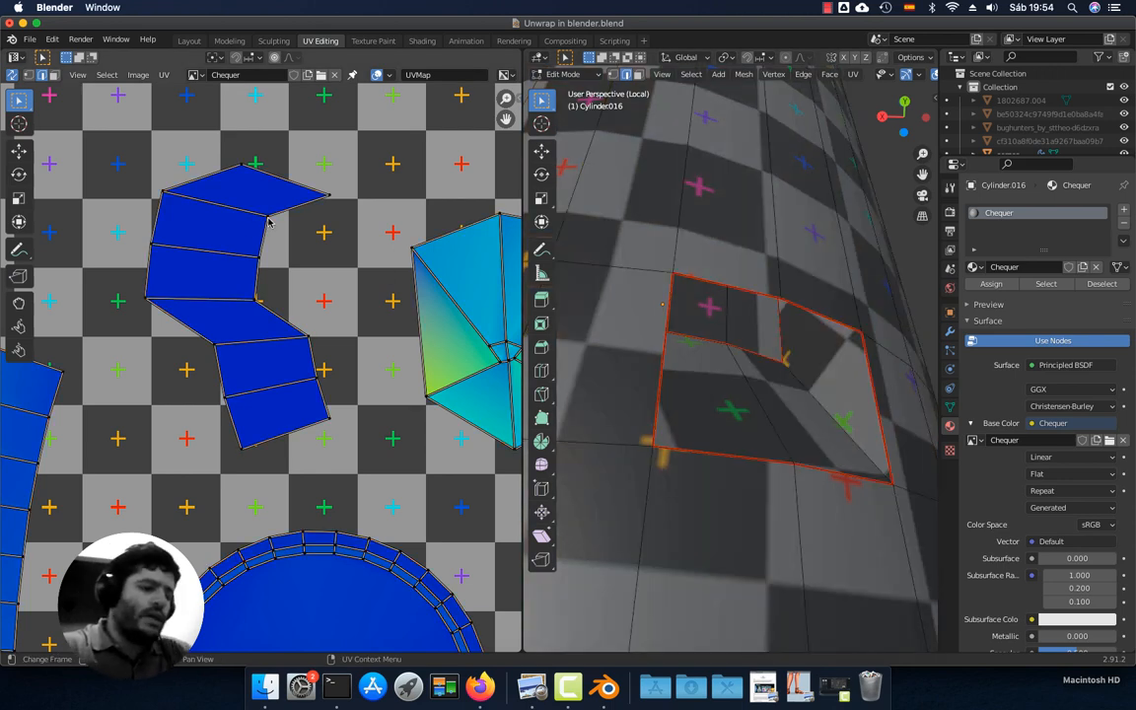
pyautogui.scroll(-5, 286, 239)
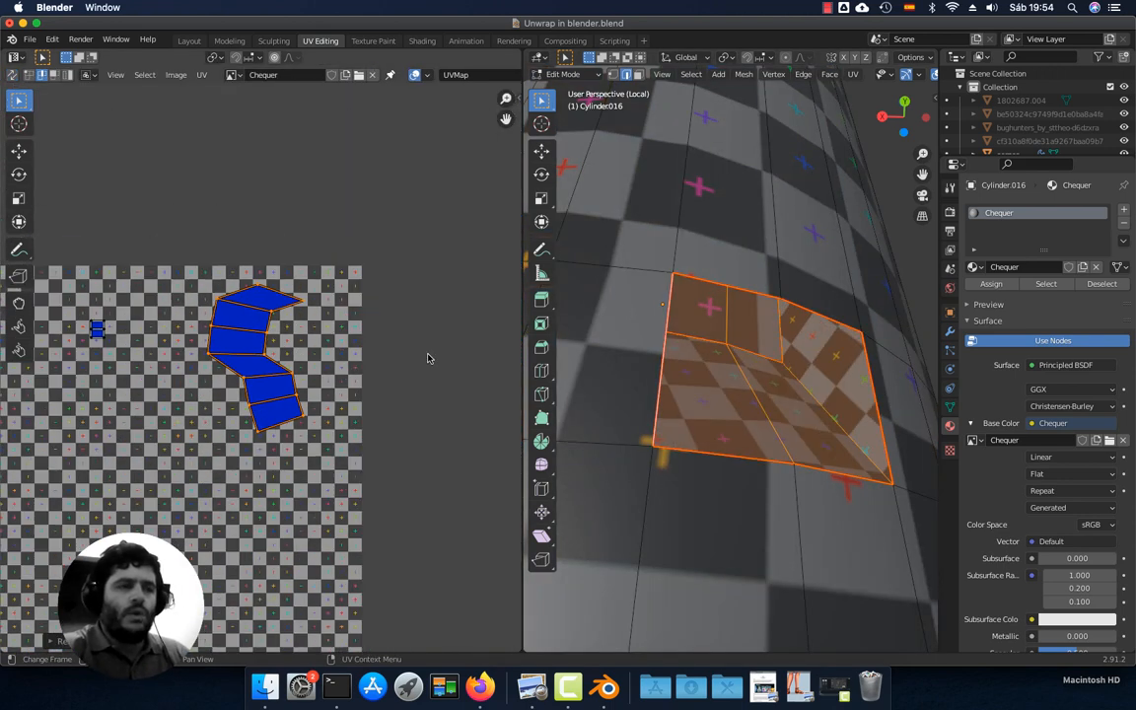
pyautogui.scroll(-3, 412, 331)
pyautogui.press('g')
pyautogui.click(319, 389)
pyautogui.moveTo(319, 388); pyautogui.dragTo(334, 348, button='middle')
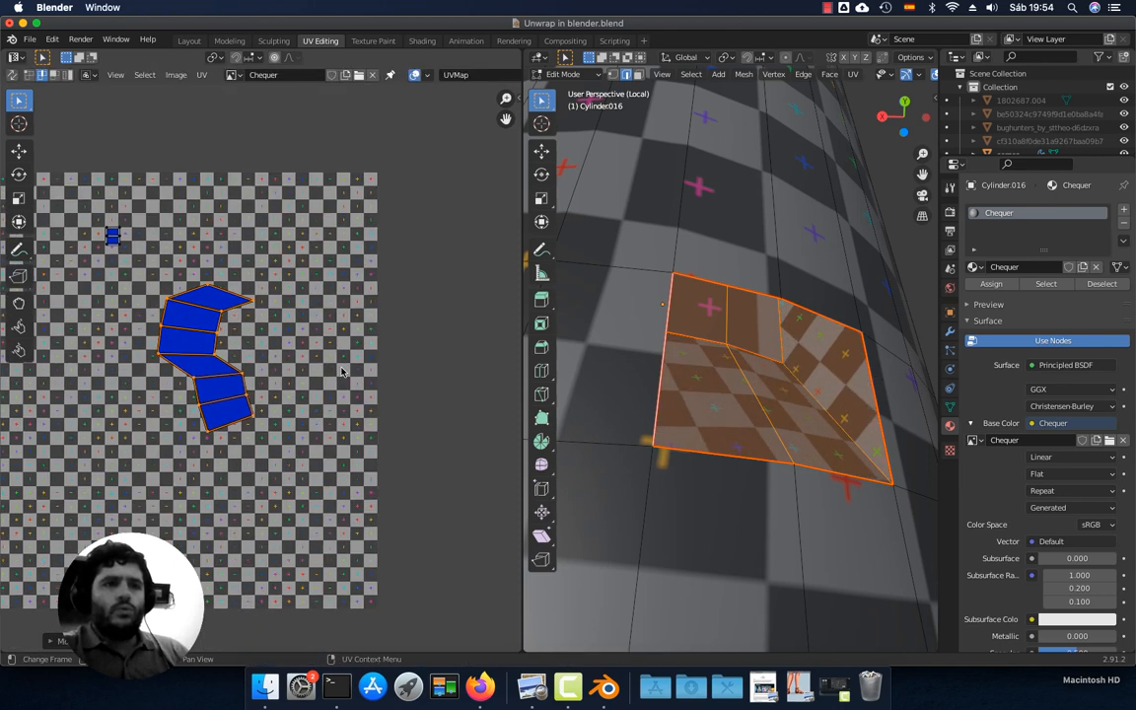
pyautogui.press('s')
pyautogui.click(441, 350)
# Examine the checker pattern inside the recesses, along the body and up to the notched rim
pyautogui.moveTo(650, 385); pyautogui.dragTo(865, 358, button='middle')
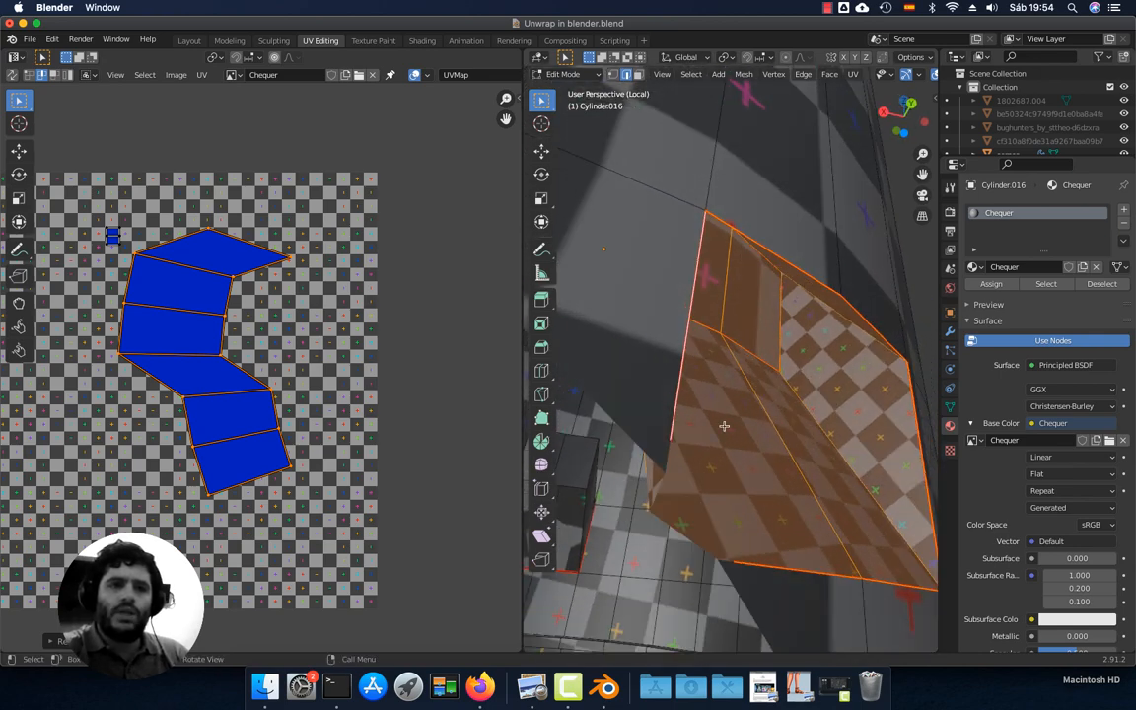
pyautogui.moveTo(724, 426); pyautogui.dragTo(667, 431, button='middle')
pyautogui.scroll(-1, 337, 381)
pyautogui.scroll(-10, 779, 381)
pyautogui.moveTo(775, 383); pyautogui.dragTo(603, 381, button='middle')
pyautogui.keyDown('shift'); pyautogui.moveTo(781, 341); pyautogui.dragTo(688, 357, button='middle'); pyautogui.keyUp('shift')
pyautogui.scroll(5, 718, 391)
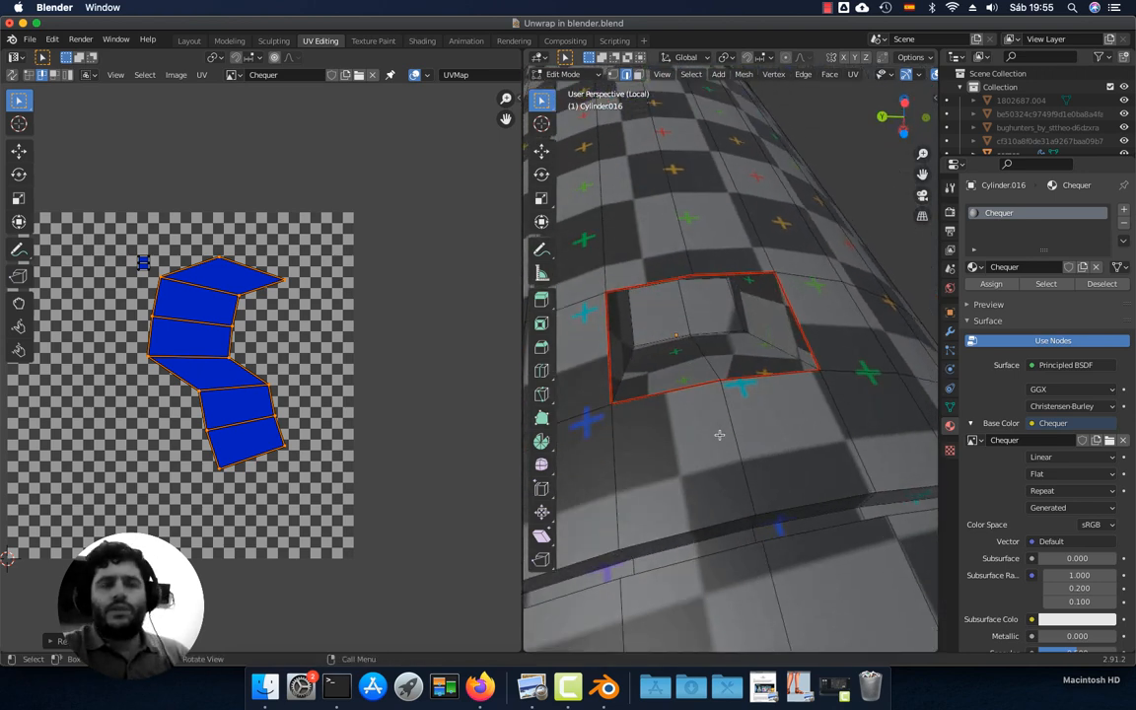
pyautogui.scroll(-8, 726, 362)
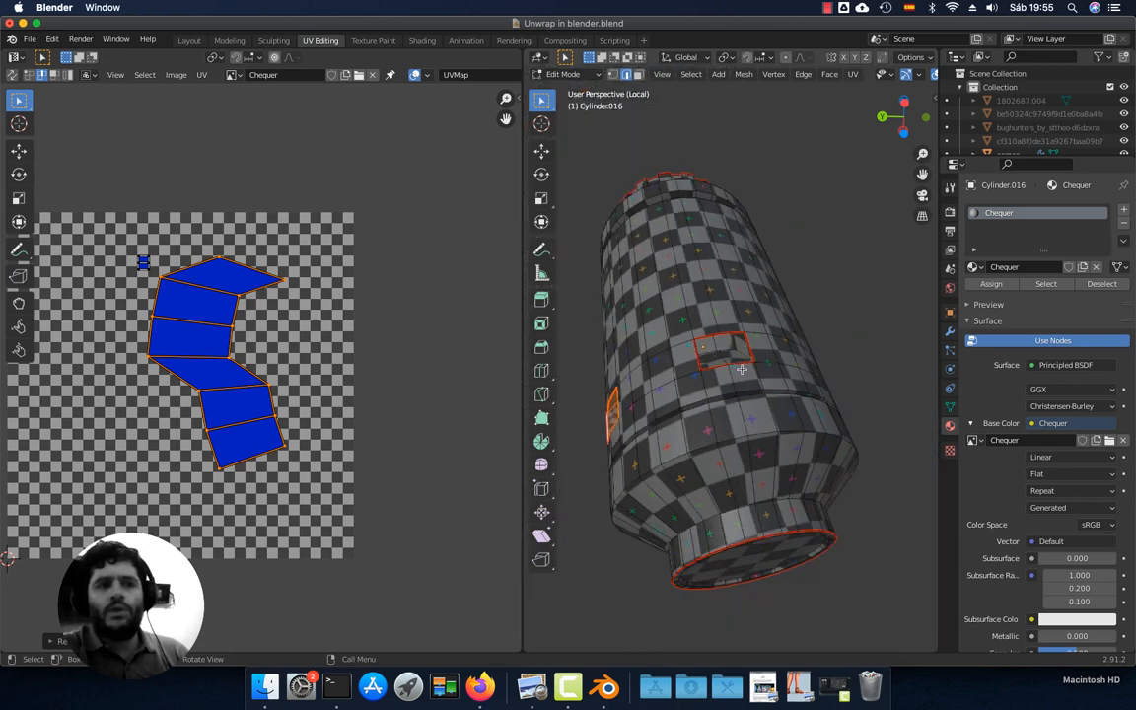
pyautogui.moveTo(741, 369); pyautogui.dragTo(795, 339, button='middle')
pyautogui.moveTo(778, 404); pyautogui.dragTo(744, 397, button='middle')
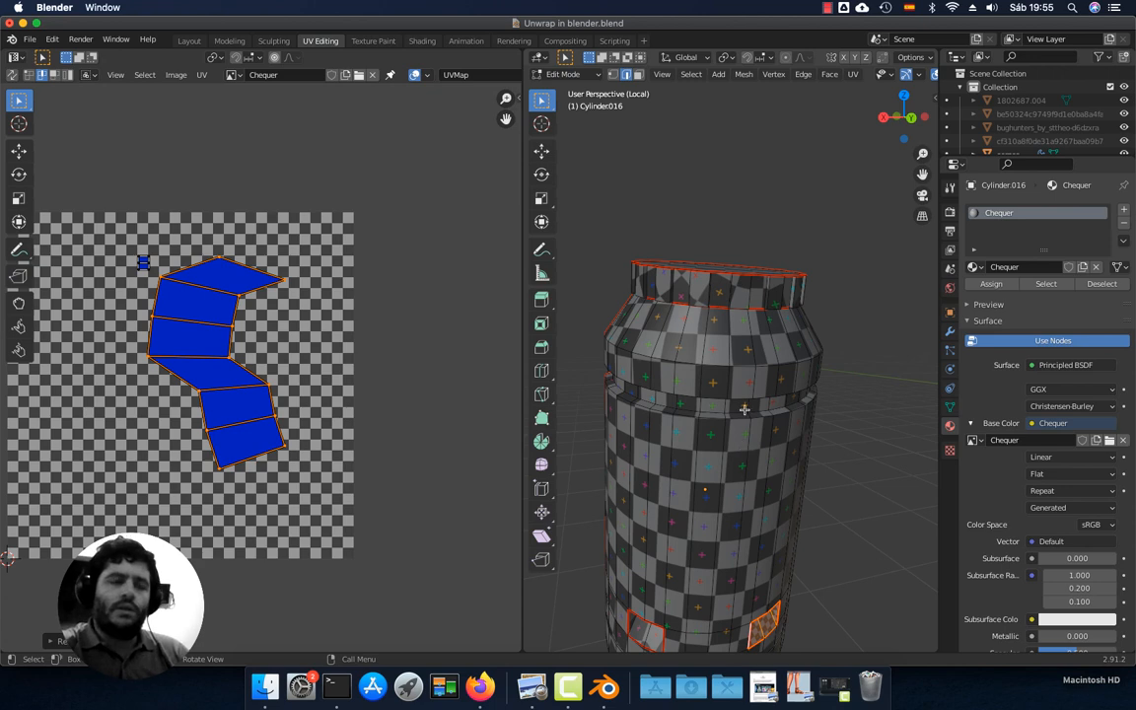
# Clear the selection, select one vertical edge on the notched rim above the body seam, and mark it as a seam
pyautogui.moveTo(726, 388); pyautogui.dragTo(778, 383, button='middle')
pyautogui.scroll(3, 731, 443)
pyautogui.keyDown('shift'); pyautogui.moveTo(782, 296); pyautogui.dragTo(799, 399, button='middle'); pyautogui.keyUp('shift')
pyautogui.scroll(4, 732, 442)
pyautogui.click(766, 434)
pyautogui.scroll(3, 766, 433)
pyautogui.click(784, 268)
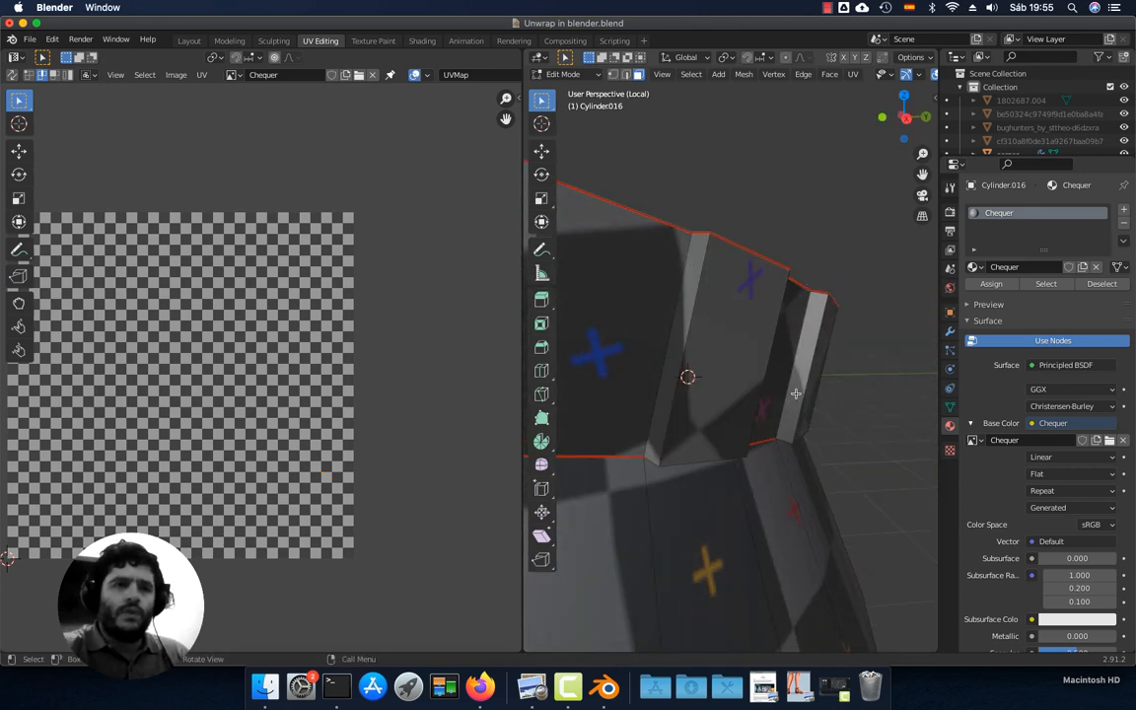
pyautogui.moveTo(744, 337); pyautogui.dragTo(695, 353, button='middle')
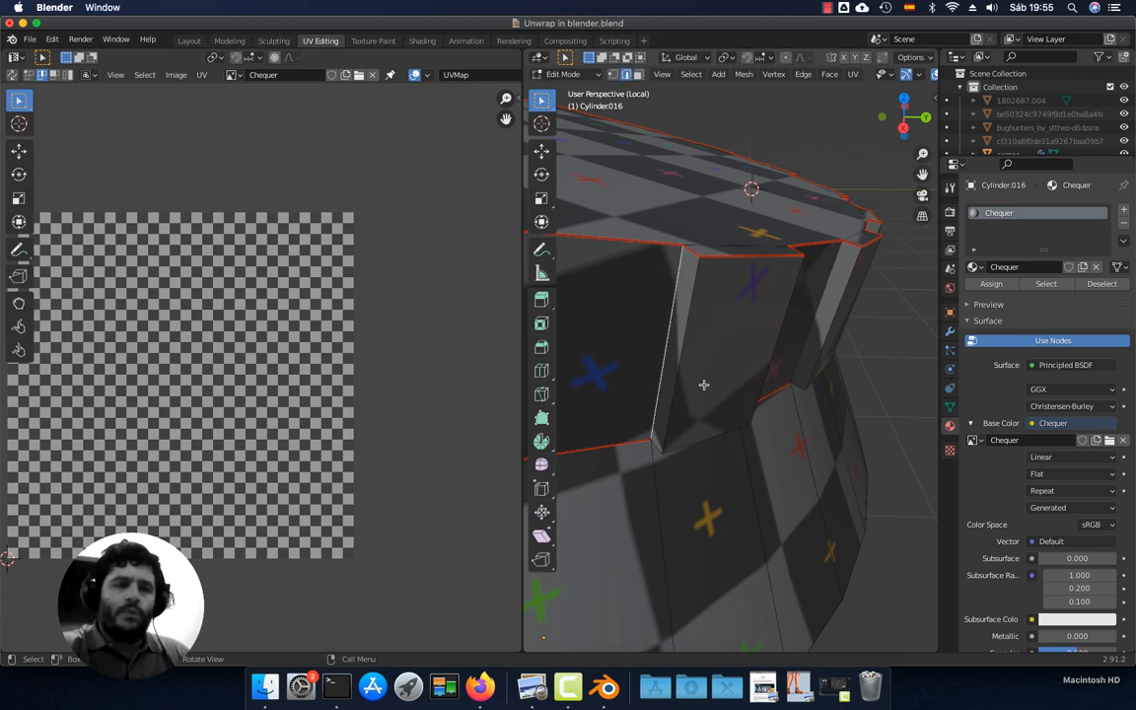
pyautogui.moveTo(797, 333); pyautogui.dragTo(732, 377, button='middle')
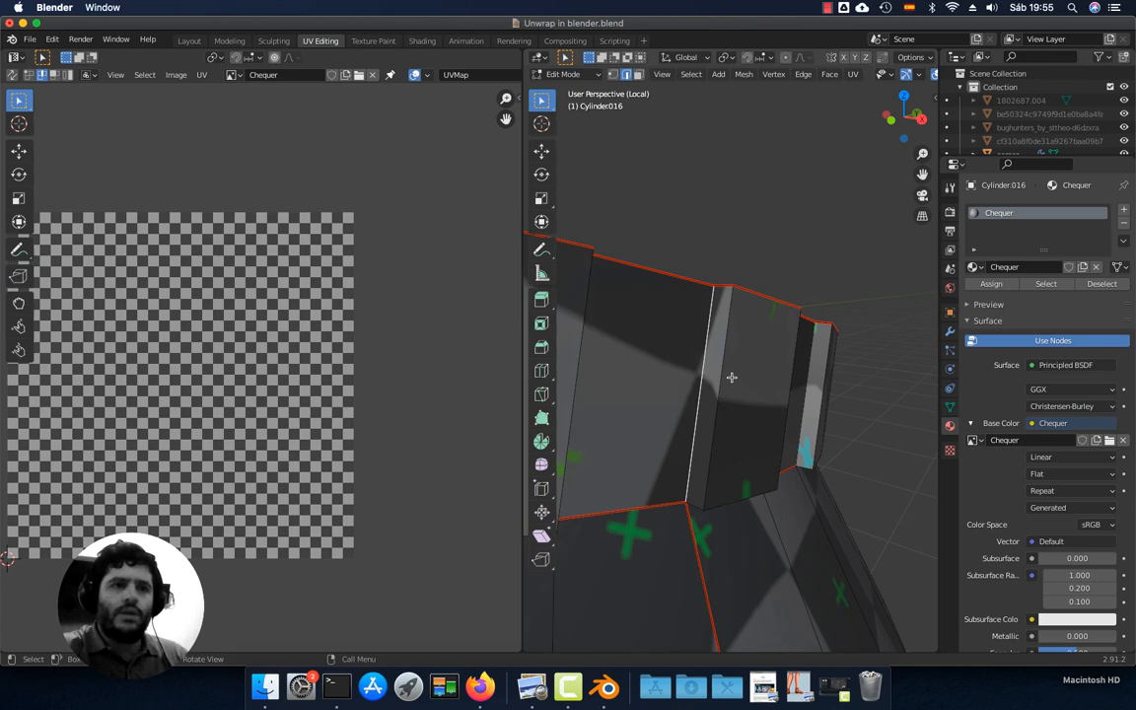
pyautogui.click(852, 76)
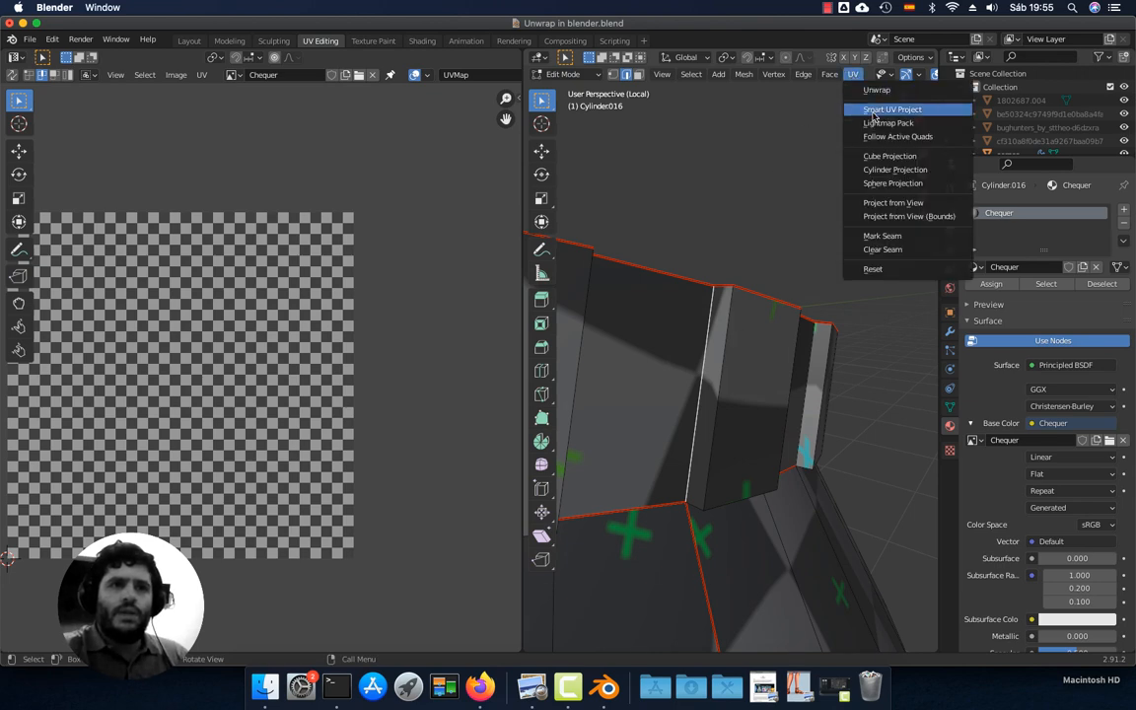
pyautogui.click(884, 236)
# Select all of the geometry, unwrap it with the rim seam, and inspect the opened rim strip in the layout
pyautogui.press('a')
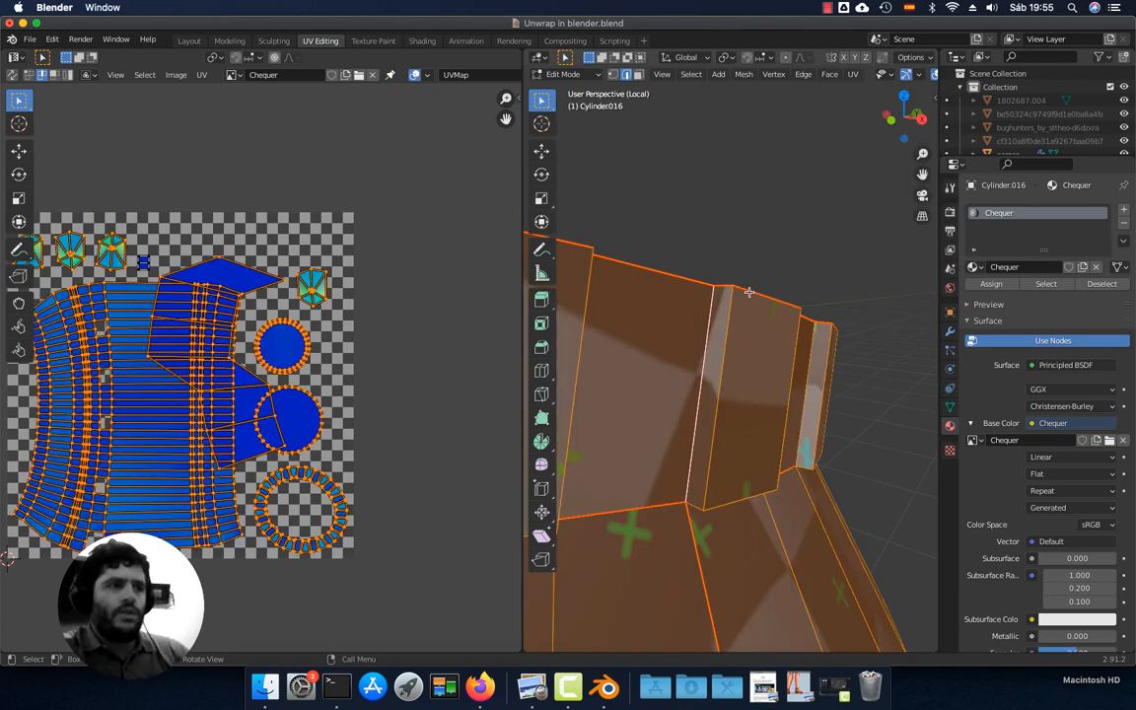
pyautogui.press('u')
pyautogui.click(750, 294)
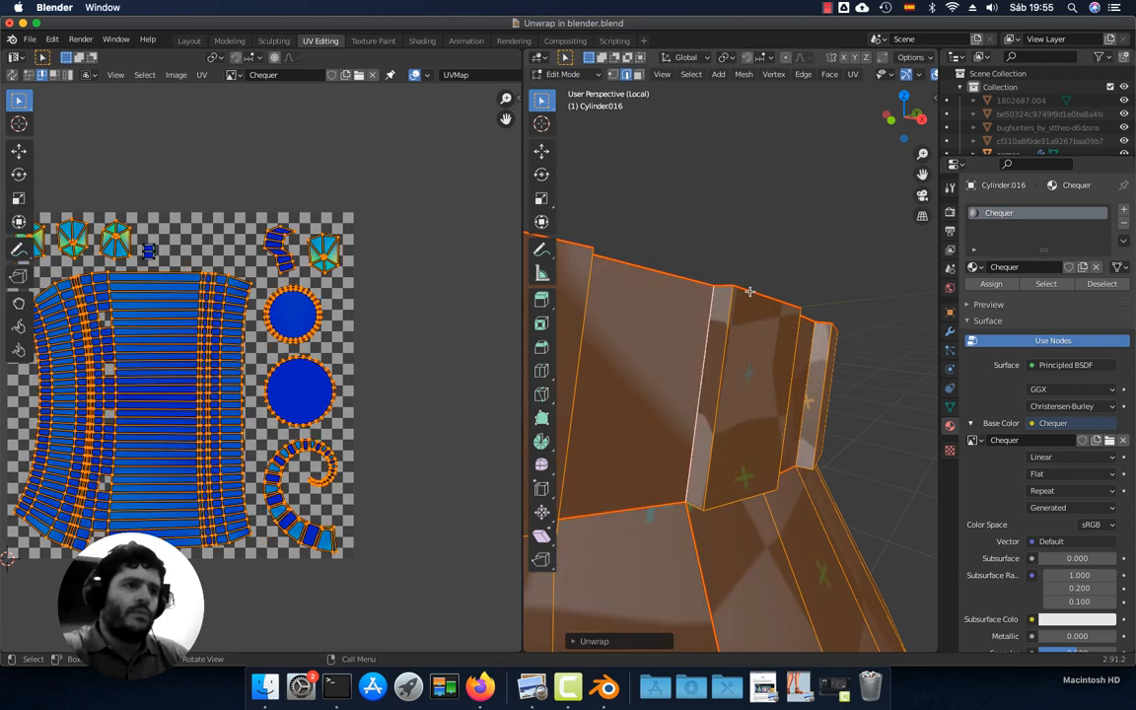
pyautogui.scroll(5, 412, 399)
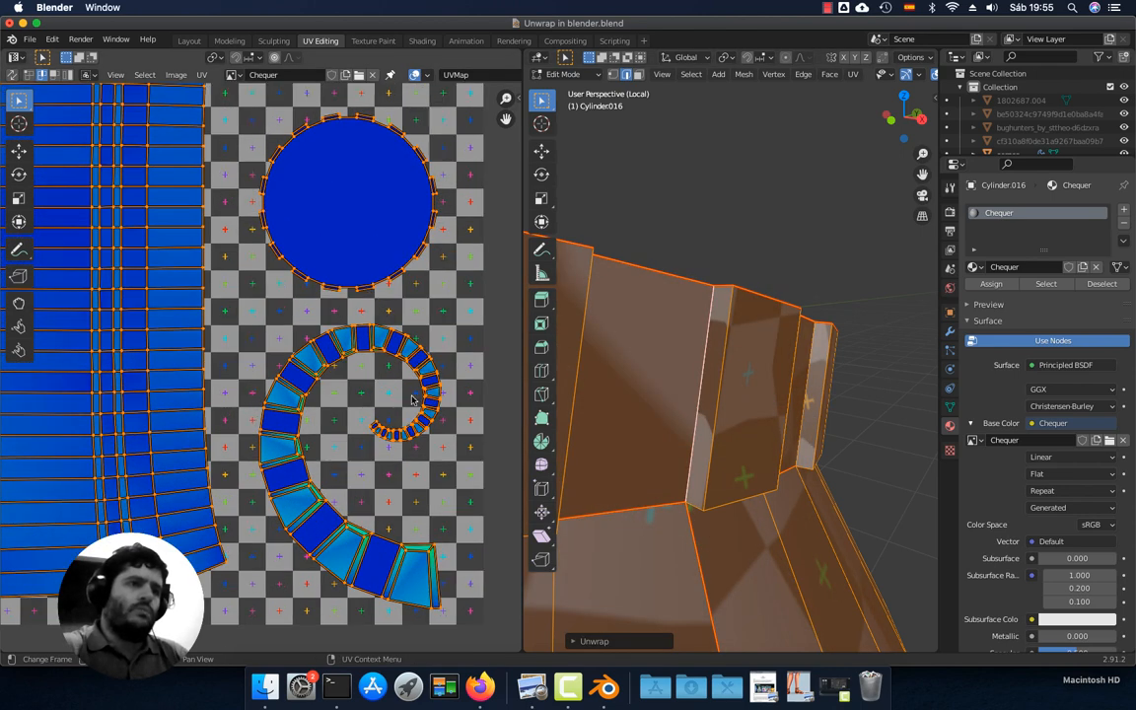
# Select the vertical edges of the notches around the rim and mark them as seams
pyautogui.moveTo(634, 381); pyautogui.dragTo(700, 362, button='middle')
pyautogui.click(688, 242)
pyautogui.moveTo(688, 241); pyautogui.dragTo(751, 426, button='middle')
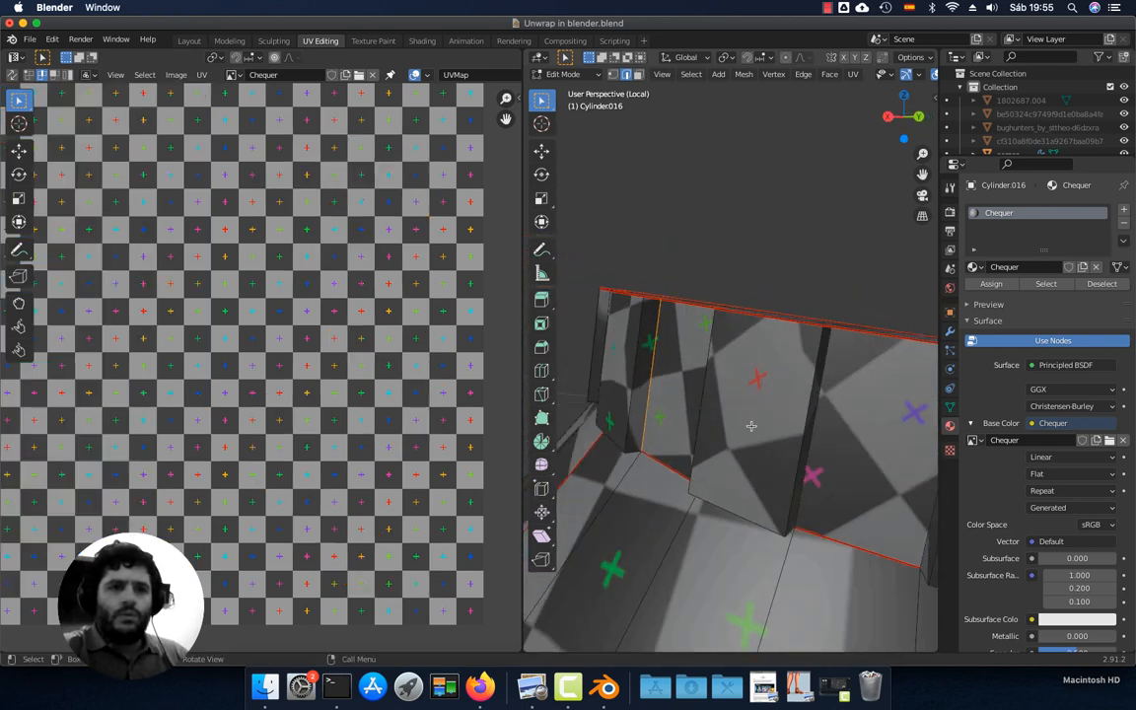
pyautogui.moveTo(830, 447); pyautogui.dragTo(728, 449, button='middle')
pyautogui.moveTo(865, 435); pyautogui.dragTo(724, 453, button='middle')
pyautogui.moveTo(832, 422); pyautogui.dragTo(593, 444, button='middle')
pyautogui.moveTo(725, 417); pyautogui.dragTo(752, 404, button='middle')
pyautogui.moveTo(875, 348); pyautogui.dragTo(649, 451, button='middle')
pyautogui.moveTo(727, 379); pyautogui.dragTo(777, 412, button='middle')
pyautogui.moveTo(877, 406); pyautogui.dragTo(687, 423, button='middle')
pyautogui.moveTo(786, 416); pyautogui.dragTo(671, 444, button='middle')
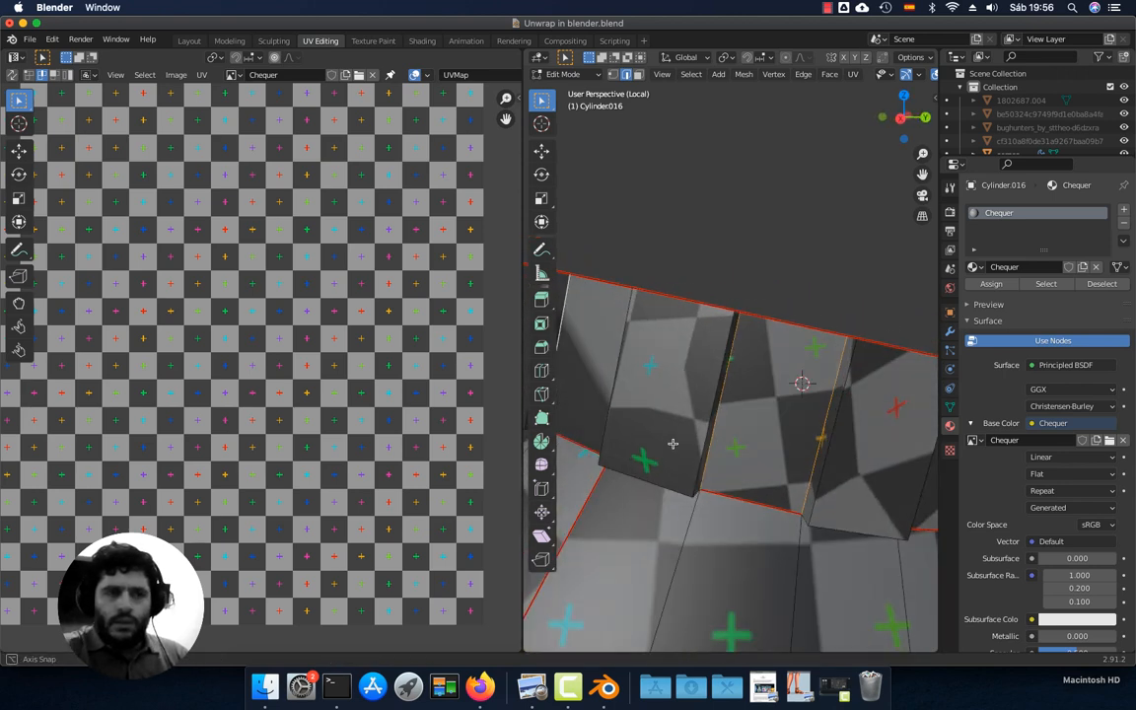
pyautogui.scroll(-10, 678, 438)
pyautogui.scroll(8, 720, 412)
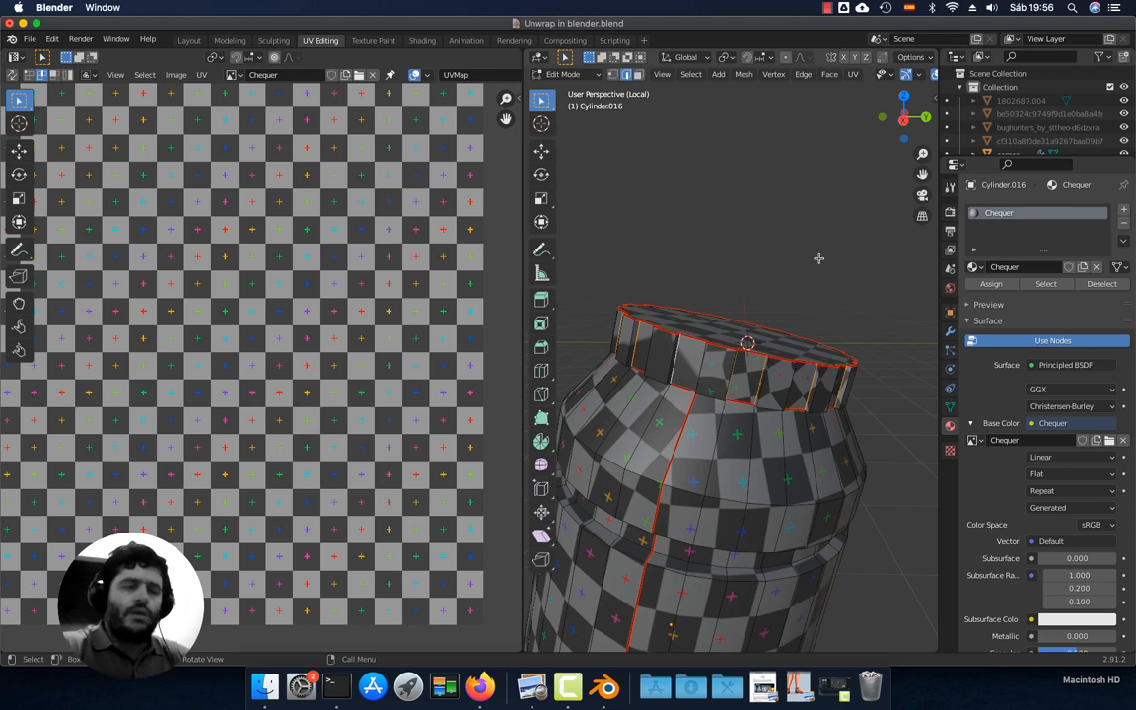
pyautogui.click(857, 77)
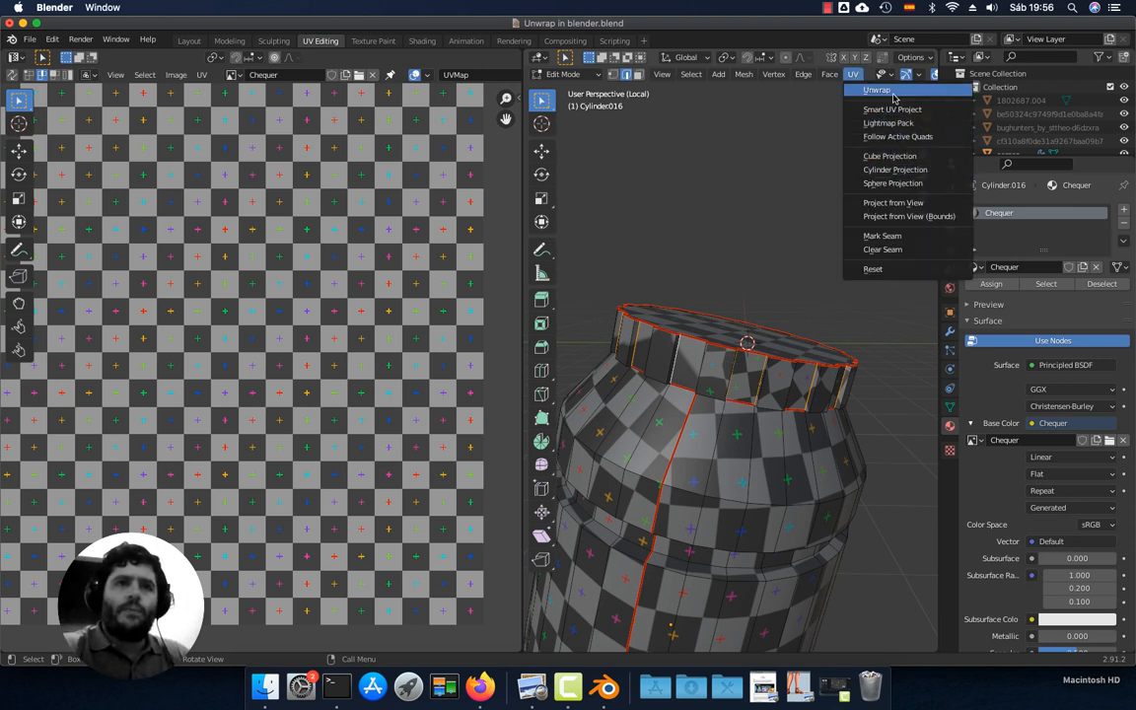
pyautogui.click(892, 236)
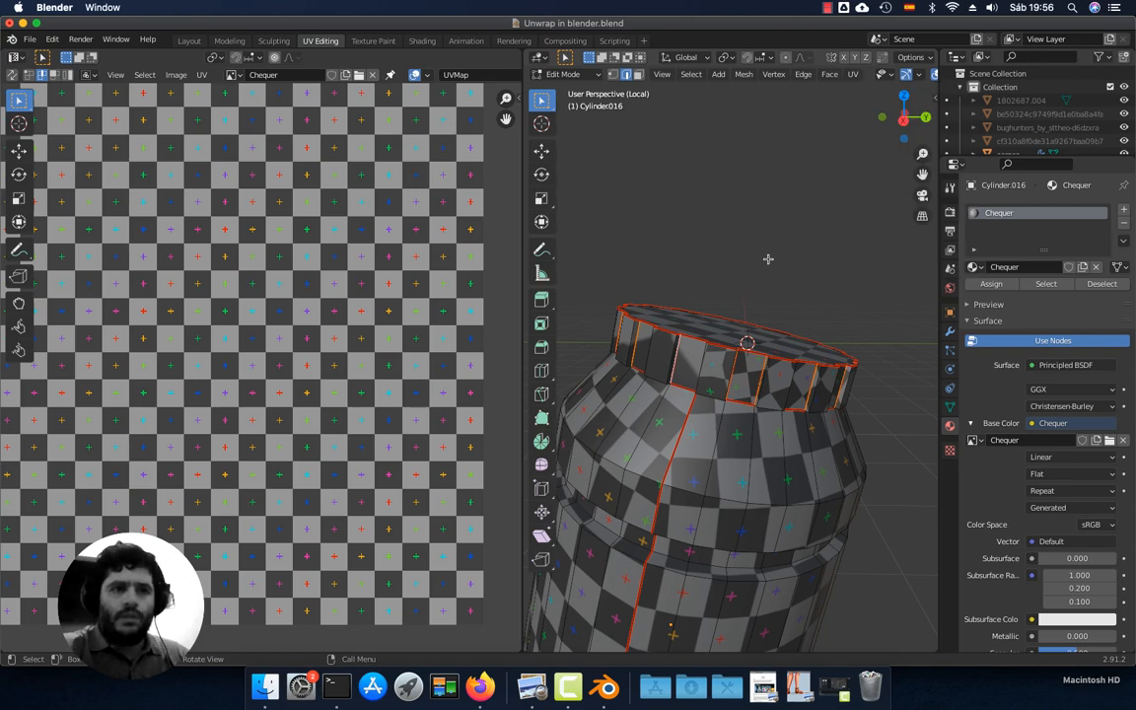
# Select all of the geometry and unwrap it with the notch seams
pyautogui.press('a')
pyautogui.scroll(-5, 258, 367)
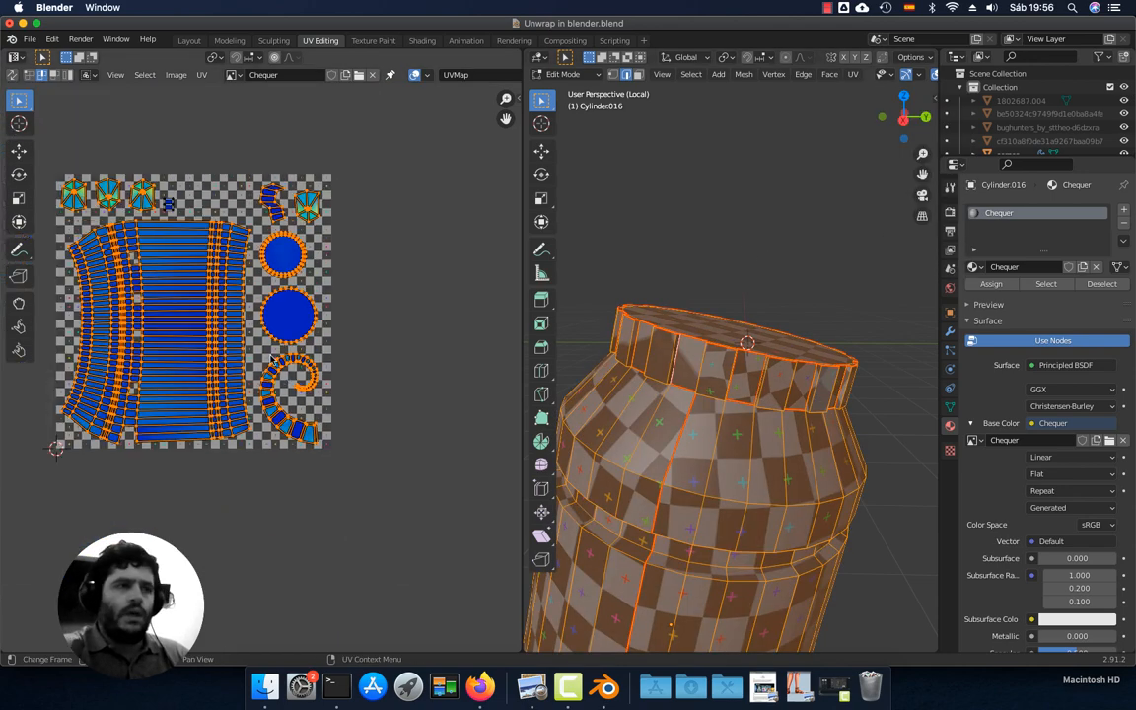
pyautogui.moveTo(222, 335); pyautogui.dragTo(288, 393, button='middle')
pyautogui.scroll(1, 290, 393)
pyautogui.scroll(2, 289, 392)
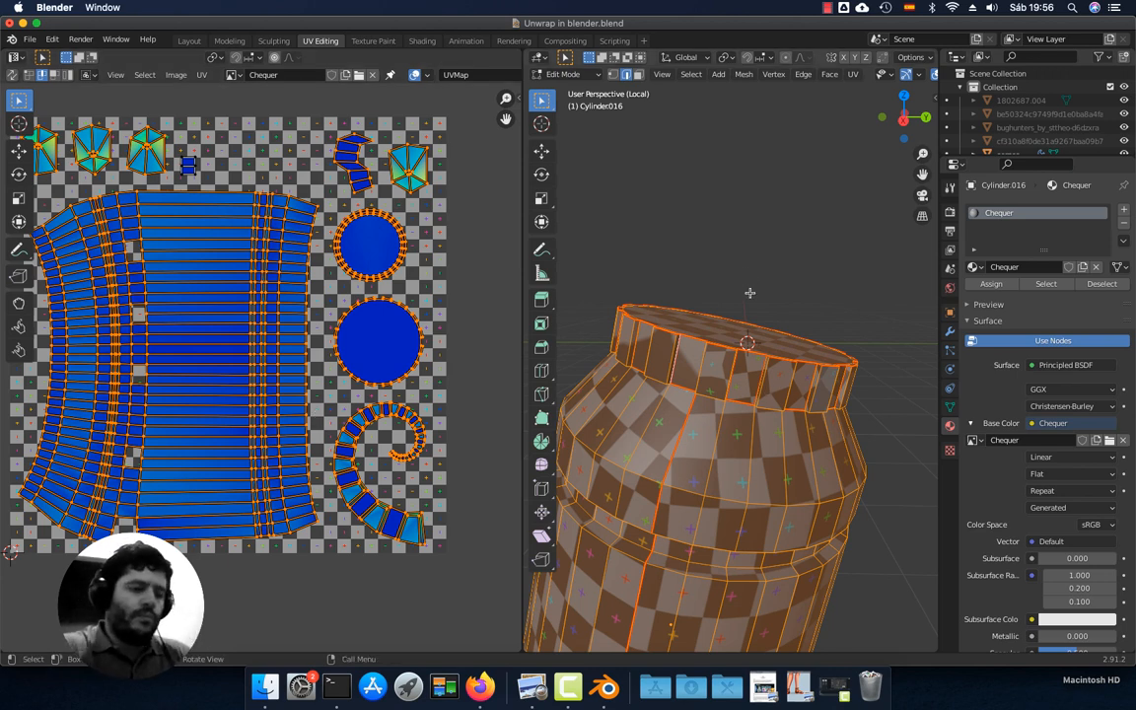
pyautogui.press('u')
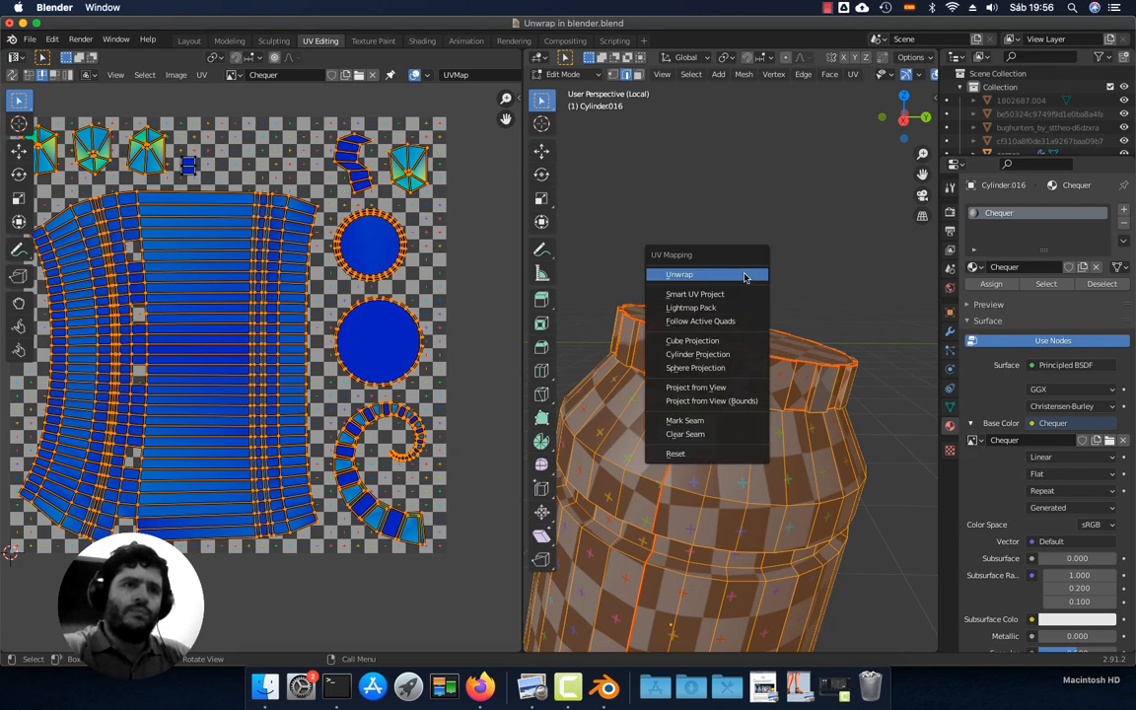
pyautogui.click(744, 274)
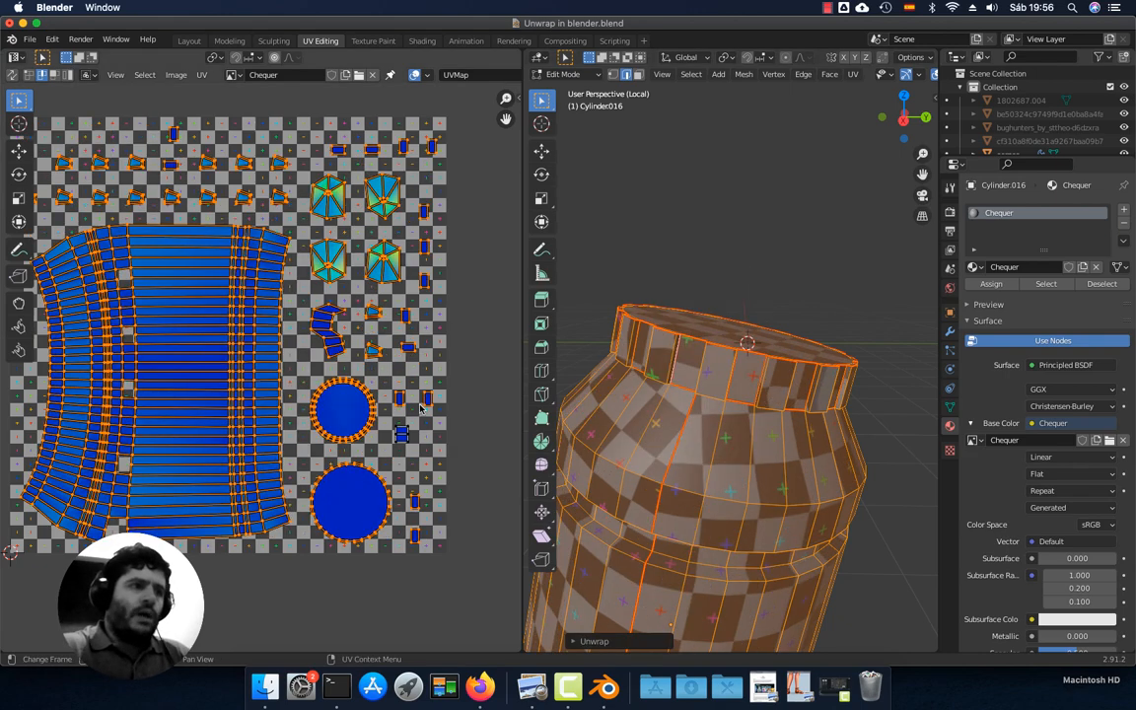
# Examine the small rectangular and trapezoidal rim islands in the UV layout for stretching
pyautogui.scroll(5, 434, 330)
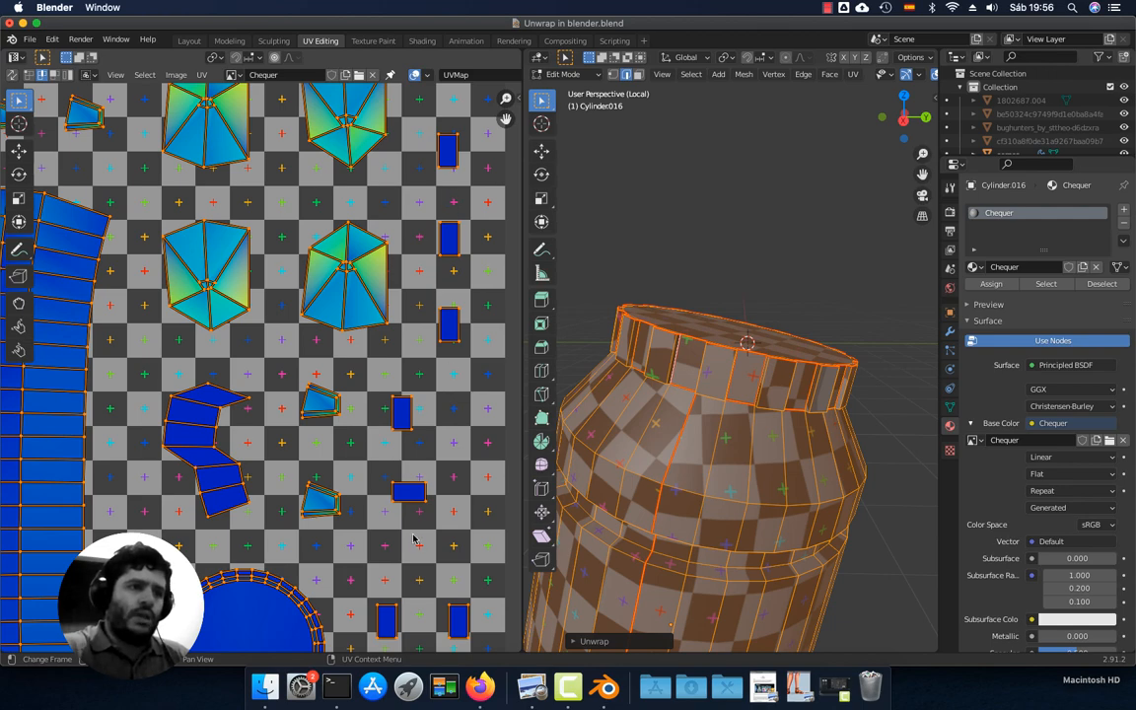
pyautogui.moveTo(414, 539); pyautogui.dragTo(373, 373, button='middle')
pyautogui.scroll(4, 370, 379)
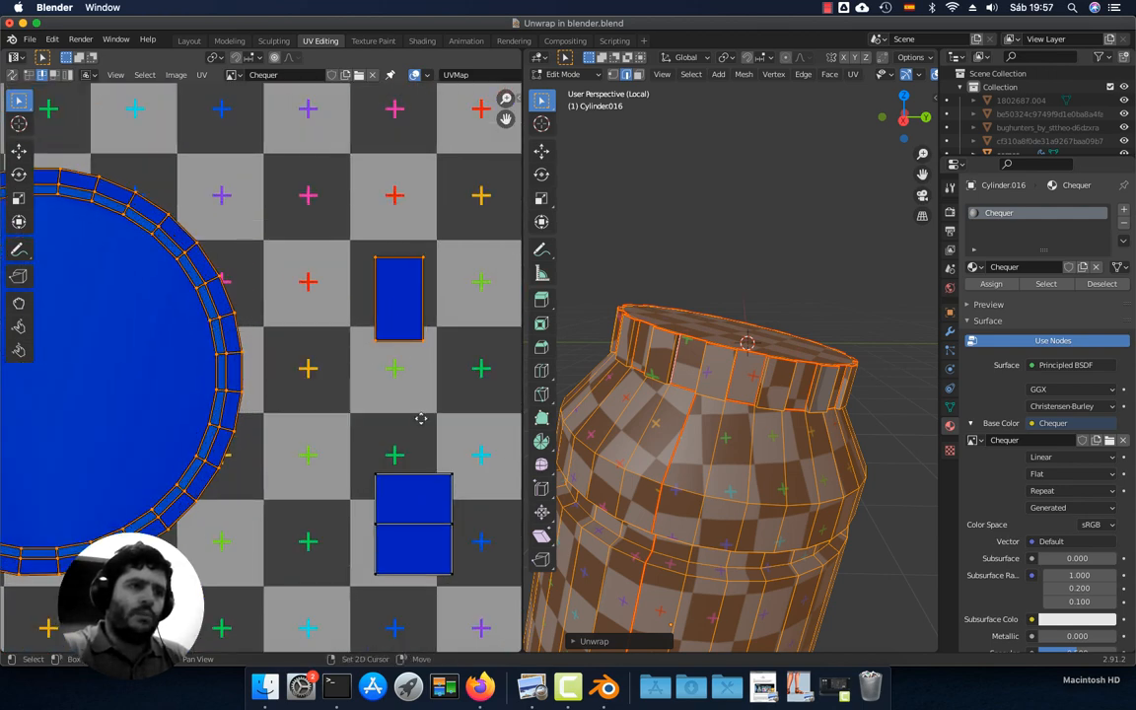
pyautogui.moveTo(421, 419); pyautogui.dragTo(323, 312, button='middle')
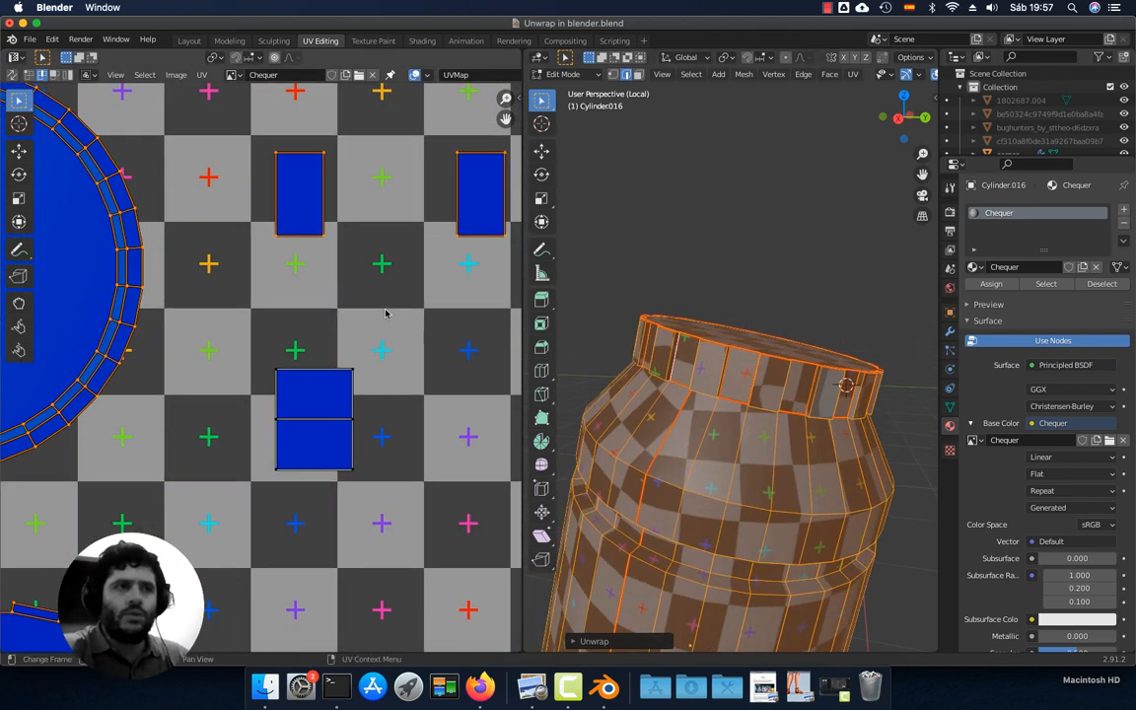
pyautogui.scroll(-5, 385, 314)
pyautogui.moveTo(341, 357); pyautogui.dragTo(383, 446, button='middle')
pyautogui.scroll(7, 355, 385)
pyautogui.moveTo(240, 371); pyautogui.dragTo(190, 394, button='middle')
pyautogui.moveTo(490, 177); pyautogui.dragTo(277, 254, button='middle')
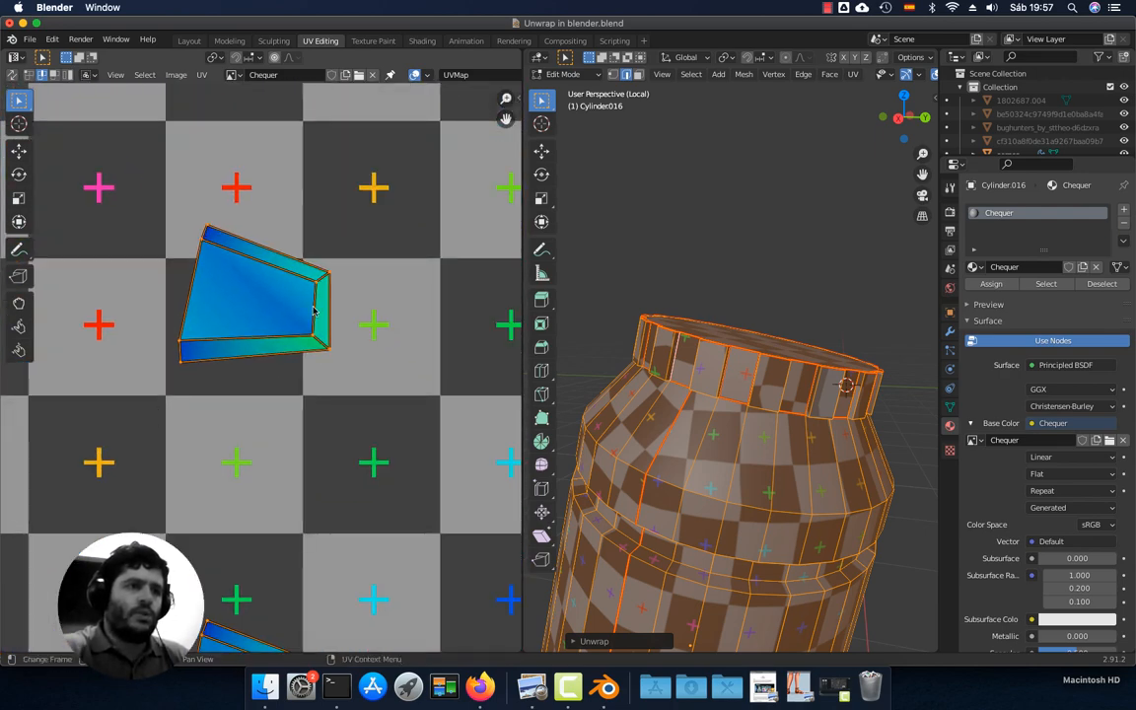
pyautogui.moveTo(314, 311); pyautogui.dragTo(349, 365, button='middle')
pyautogui.scroll(2, 339, 346)
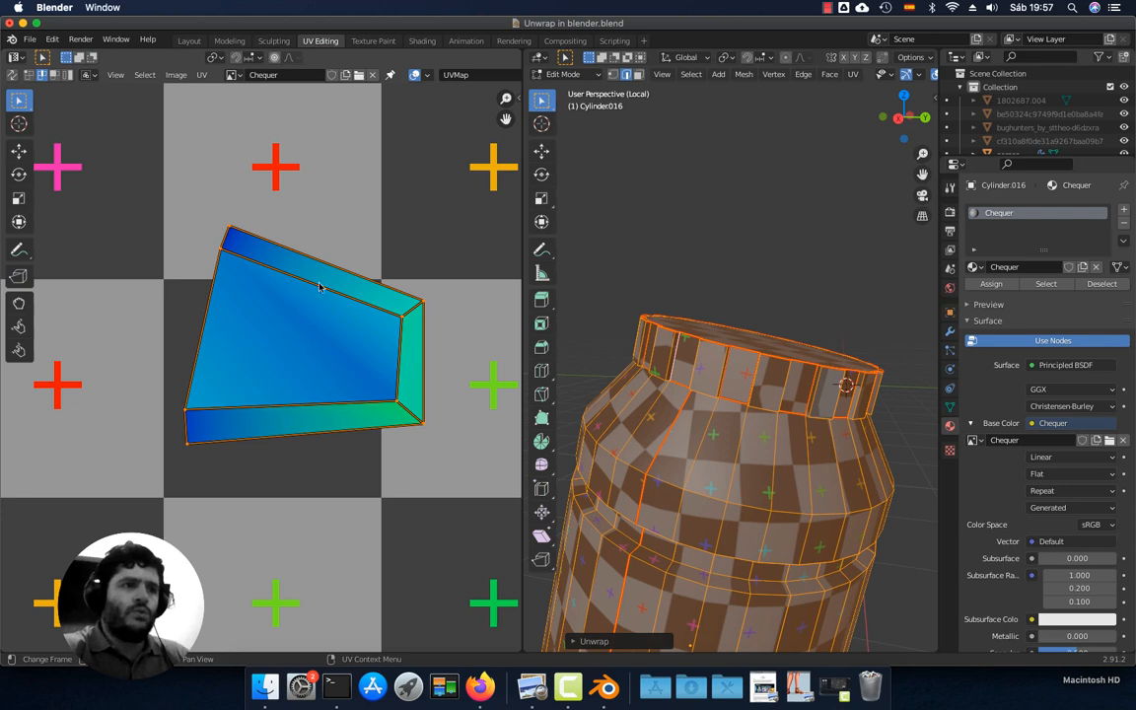
# Turn on UV sync selection and select one trapezoidal tooth island to locate it on the rim
pyautogui.click(13, 75)
pyautogui.moveTo(140, 200); pyautogui.dragTo(461, 457)
pyautogui.moveTo(839, 423); pyautogui.dragTo(746, 417, button='middle')
pyautogui.click(690, 267)
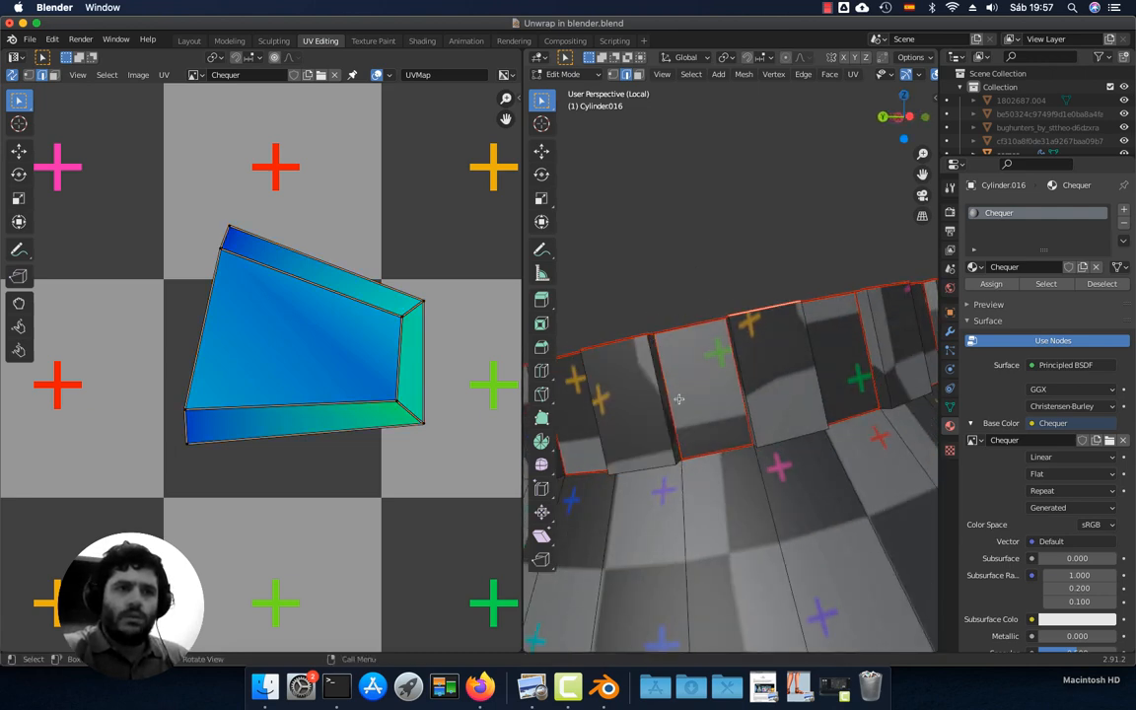
# Select the short corner edges at the bottom of that rim tooth and mark them as seams
pyautogui.moveTo(678, 398); pyautogui.dragTo(681, 369, button='middle')
pyautogui.moveTo(665, 291); pyautogui.dragTo(693, 326, button='middle')
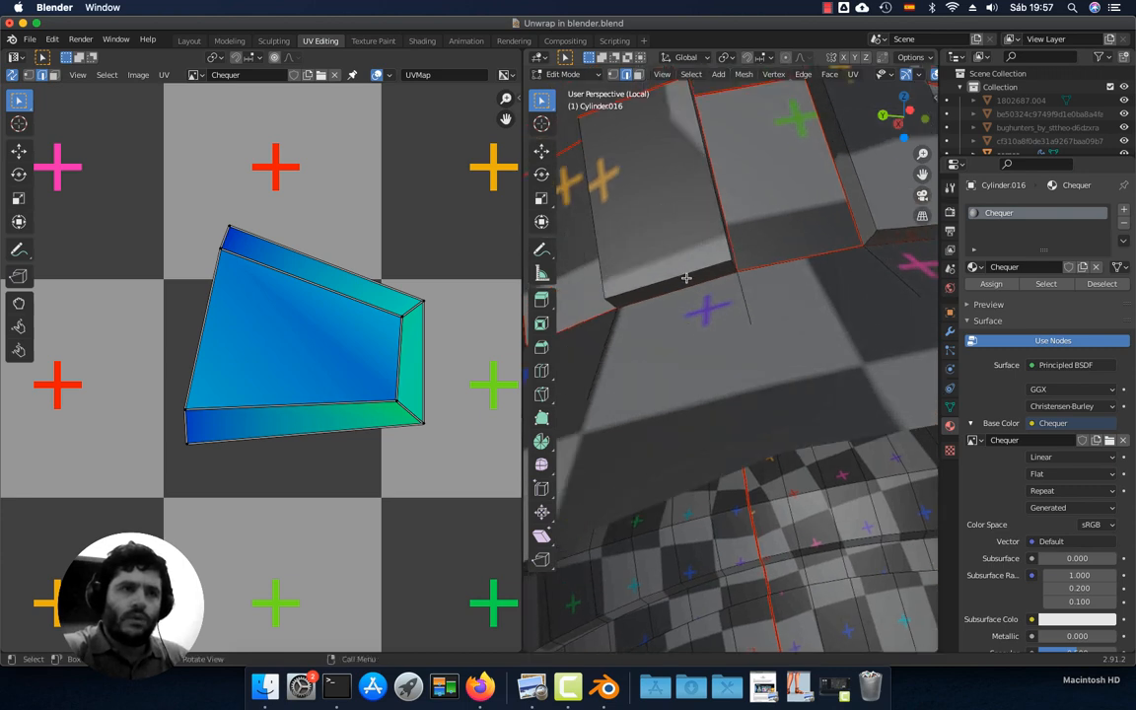
pyautogui.moveTo(703, 258); pyautogui.dragTo(662, 330, button='middle')
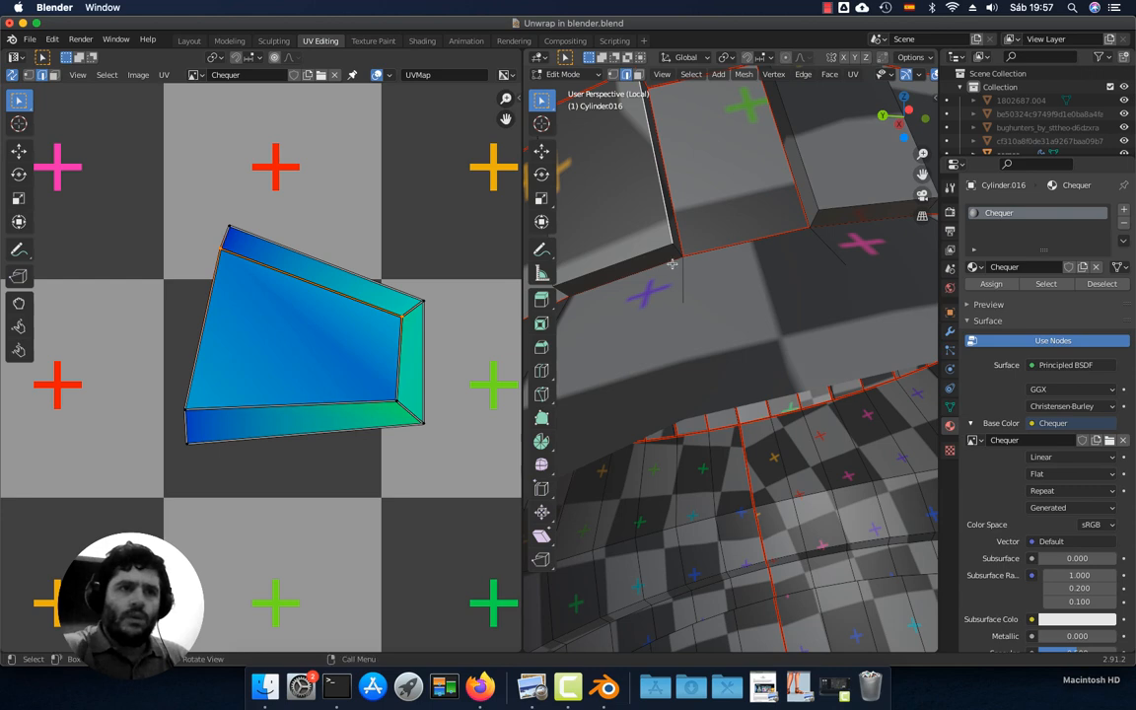
pyautogui.moveTo(673, 251); pyautogui.dragTo(757, 367, button='middle')
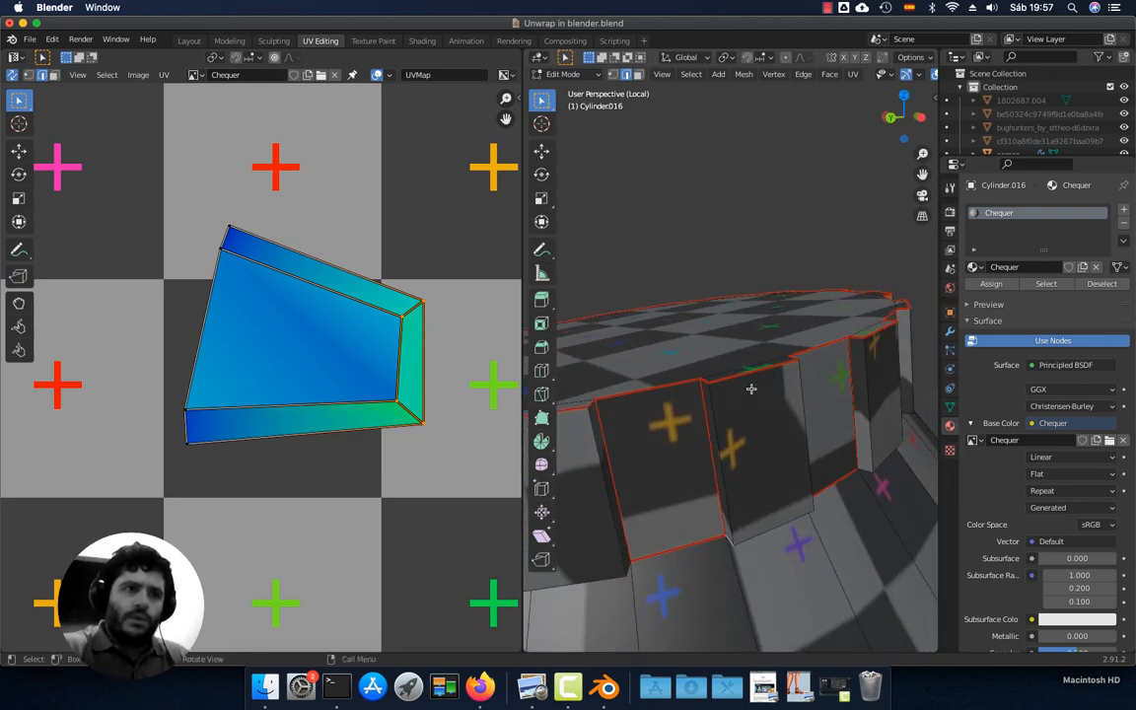
pyautogui.click(854, 75)
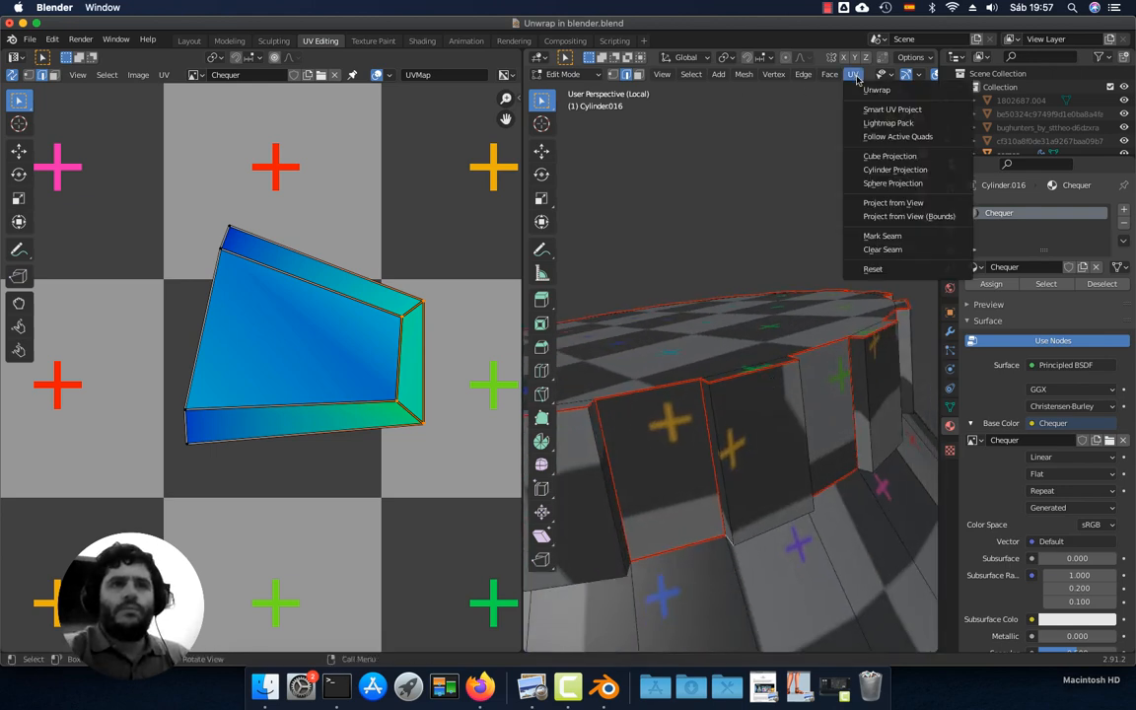
pyautogui.click(882, 237)
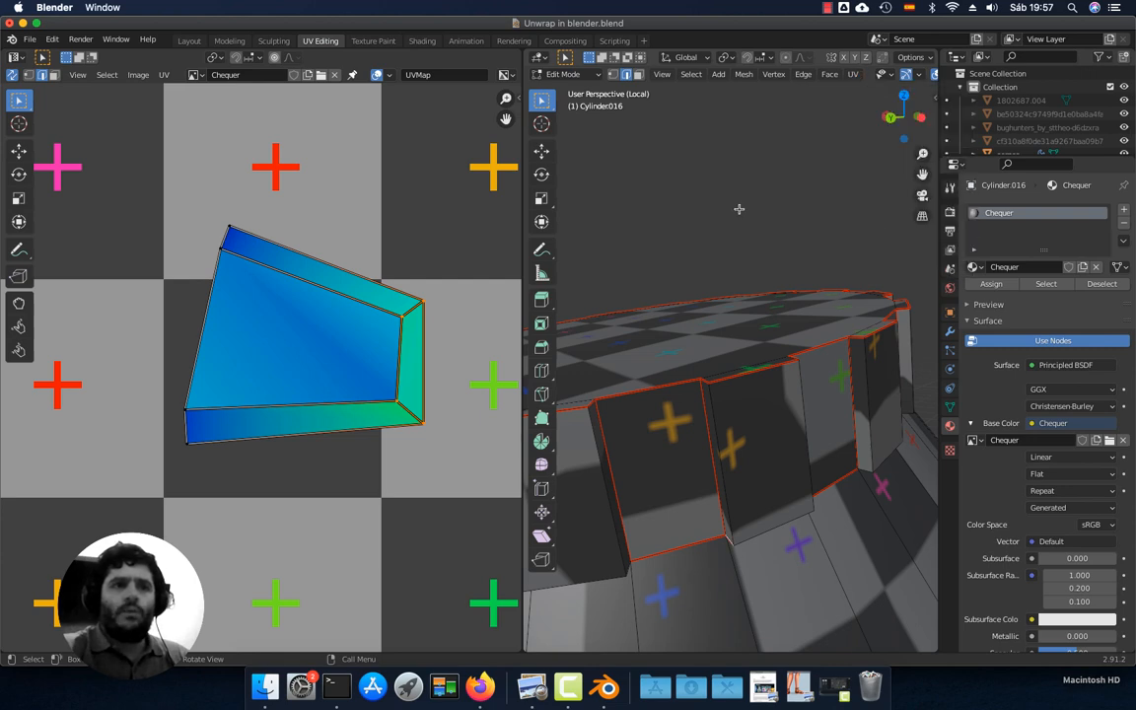
# Try unwrapping all of the geometry with the tooth's corner seams
pyautogui.press('a')
pyautogui.press('u')
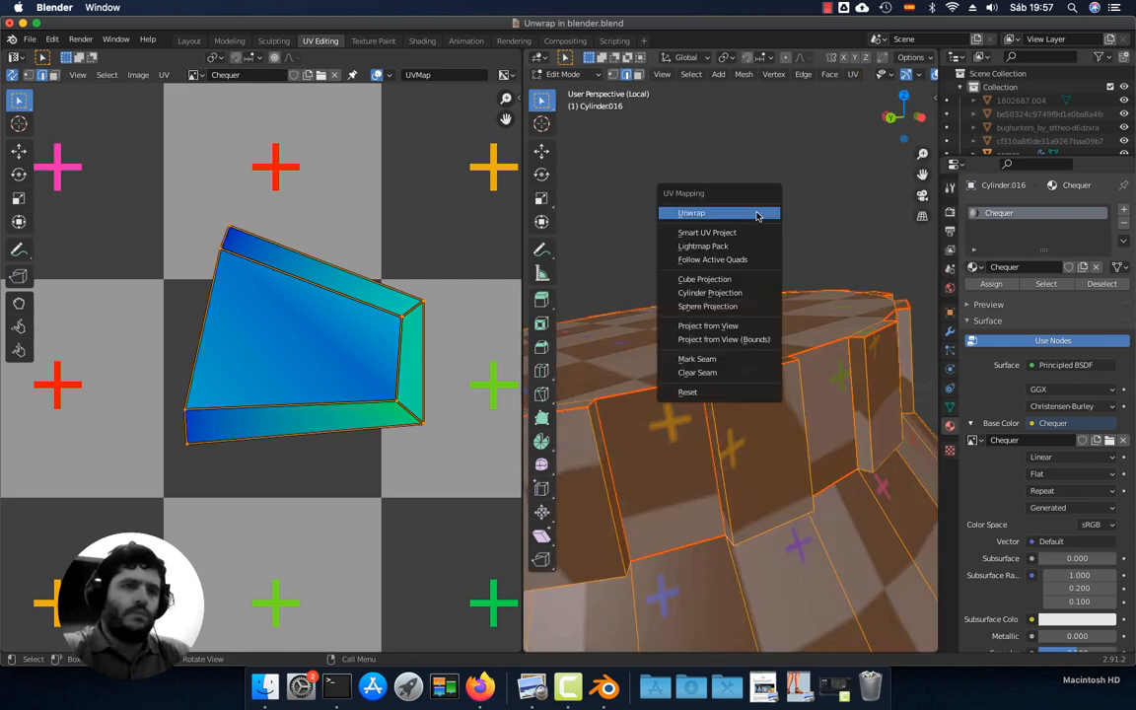
pyautogui.click(756, 212)
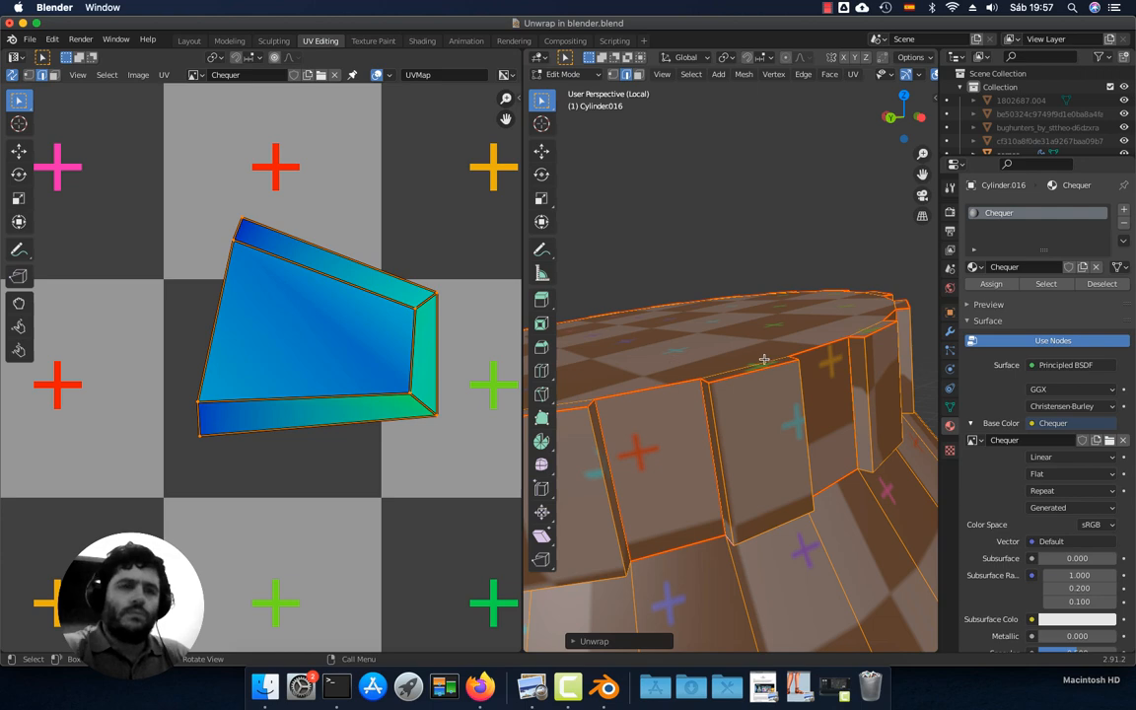
# In face selection mode, select the tooth's front, side, bottom and top faces and unwrap them on their own
pyautogui.moveTo(764, 359); pyautogui.dragTo(763, 424, button='middle')
pyautogui.click(760, 228)
pyautogui.moveTo(752, 308)
pyautogui.mouseDown(button='middle')
pyautogui.moveTo(751, 292)
pyautogui.moveTo(753, 342)
pyautogui.moveTo(716, 345)
pyautogui.moveTo(755, 332)
pyautogui.mouseUp(button='middle')
pyautogui.press('3')
pyautogui.click(734, 428)
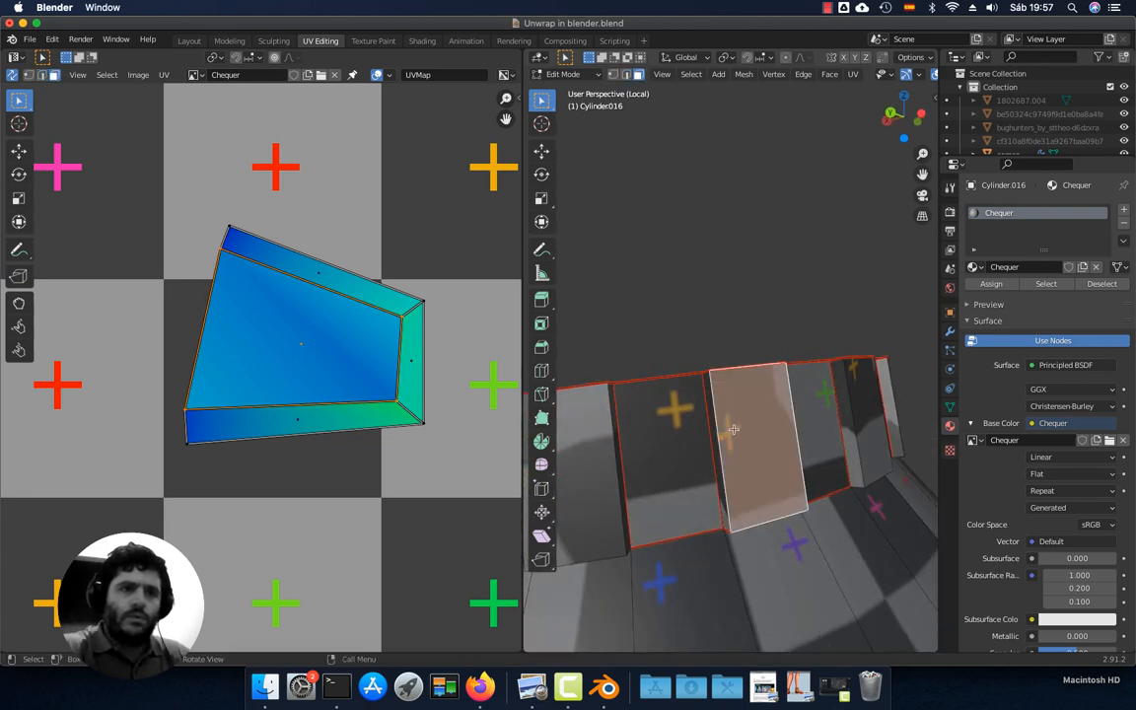
pyautogui.keyDown('shift'); pyautogui.click(718, 438); pyautogui.keyUp('shift')
pyautogui.moveTo(742, 441); pyautogui.dragTo(667, 377, button='middle')
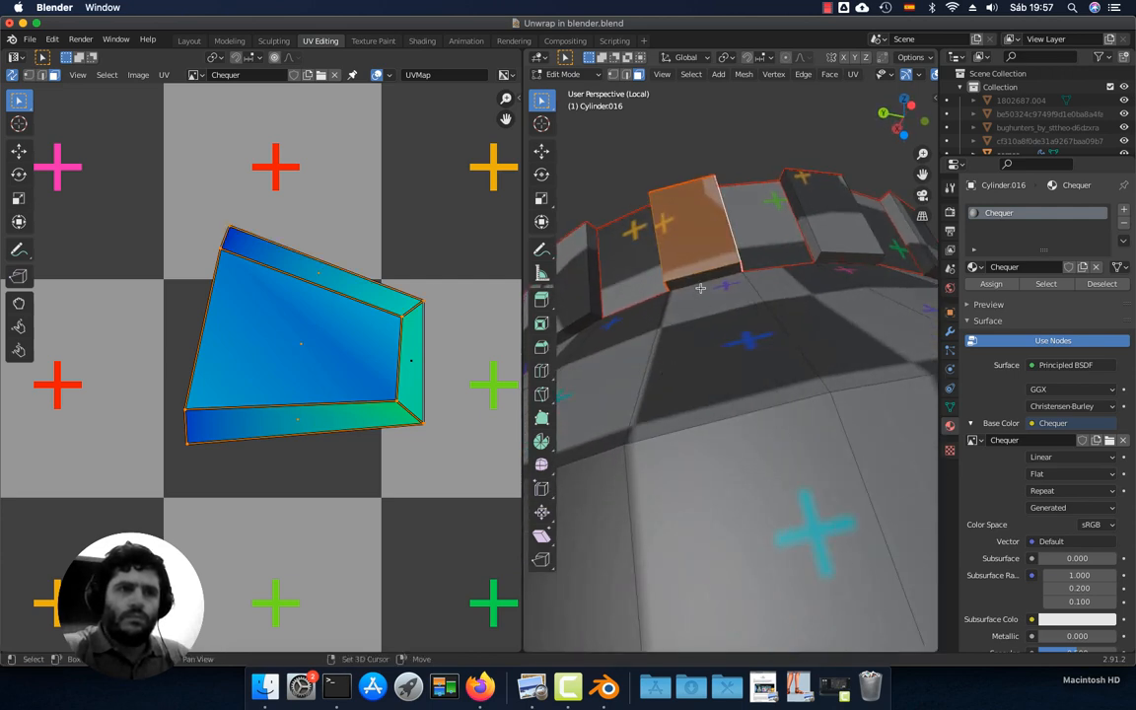
pyautogui.moveTo(702, 282); pyautogui.dragTo(778, 438, button='middle')
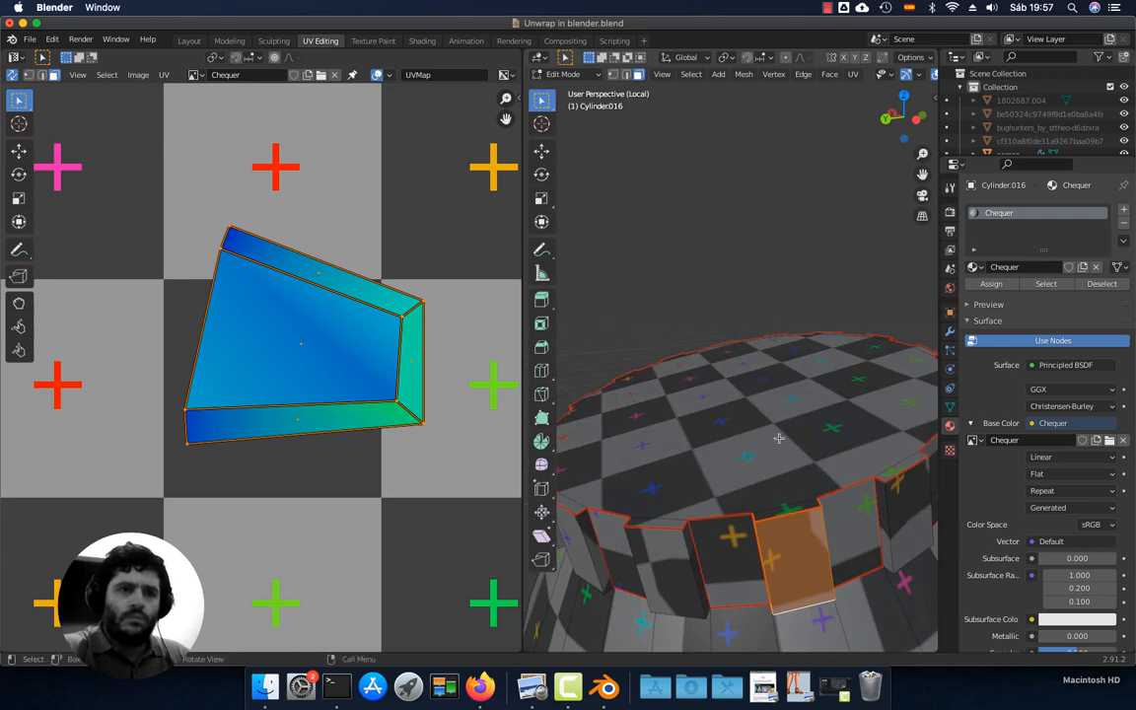
pyautogui.keyDown('shift'); pyautogui.click(786, 507); pyautogui.keyUp('shift')
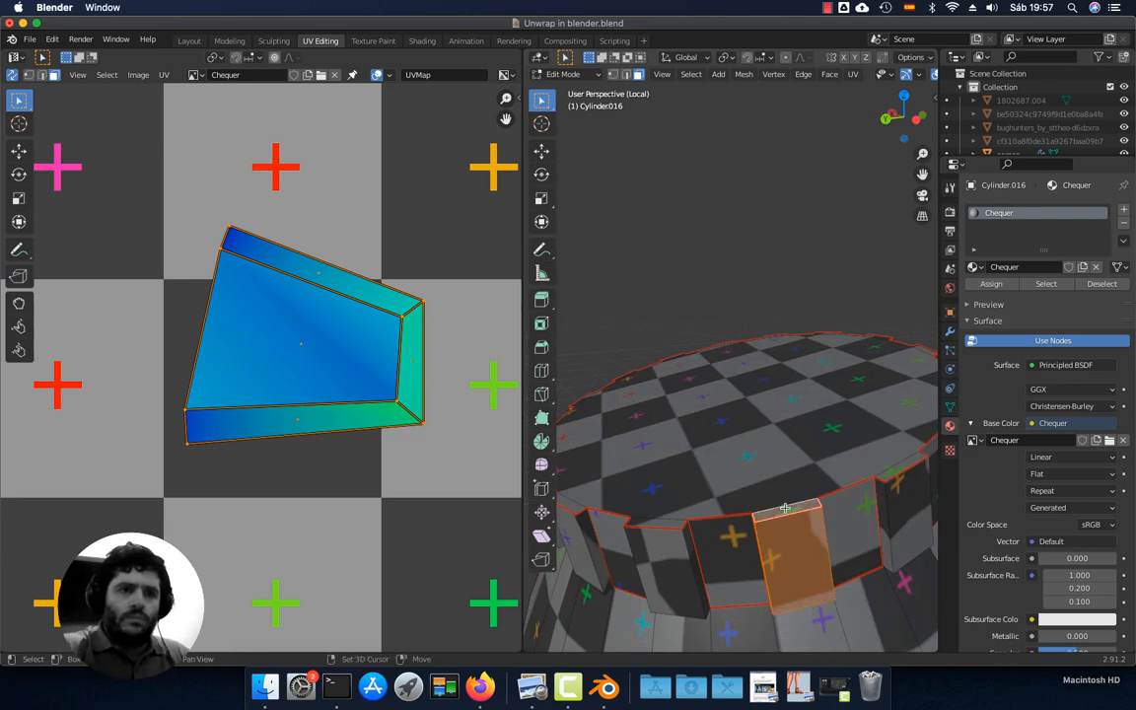
pyautogui.click(853, 76)
pyautogui.click(876, 90)
# Try moving the oversized tooth islands away from the rest of the UV layout
pyautogui.scroll(-6, 387, 370)
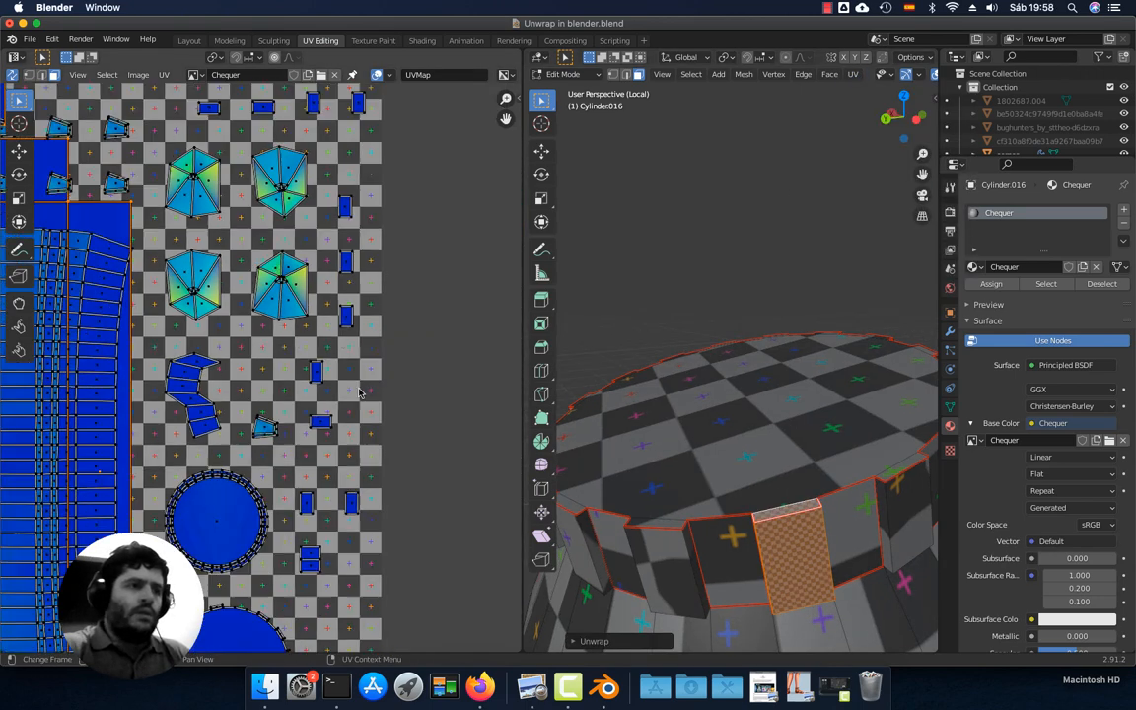
pyautogui.press('g')
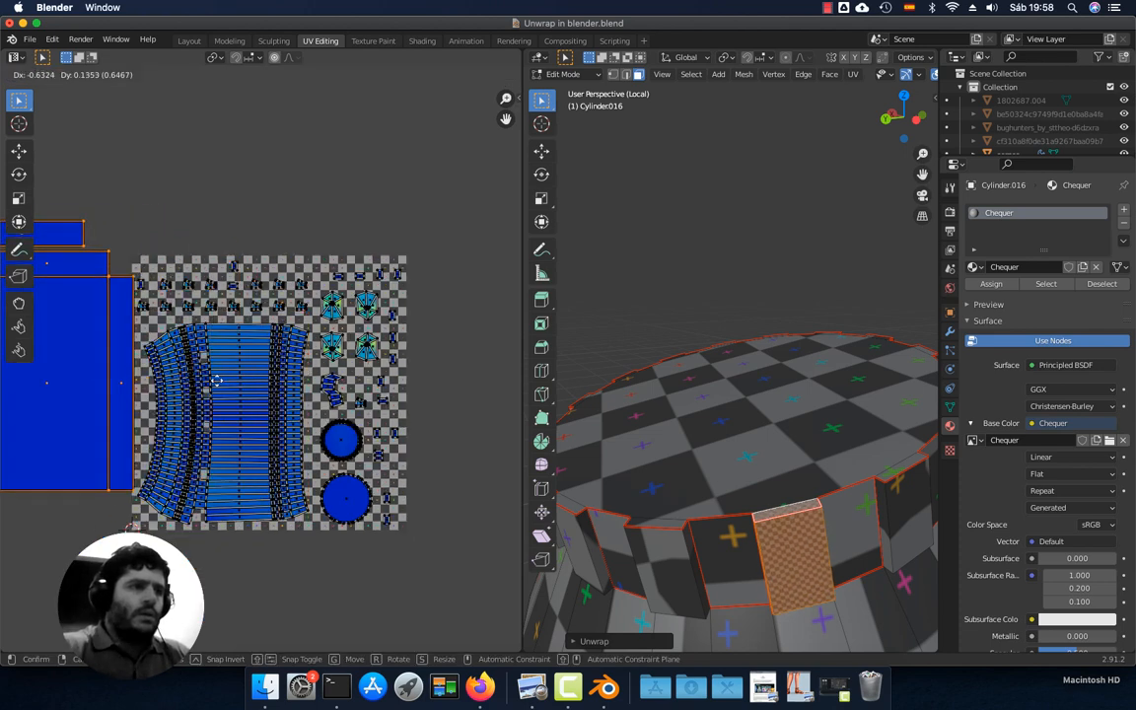
pyautogui.press('Escape')
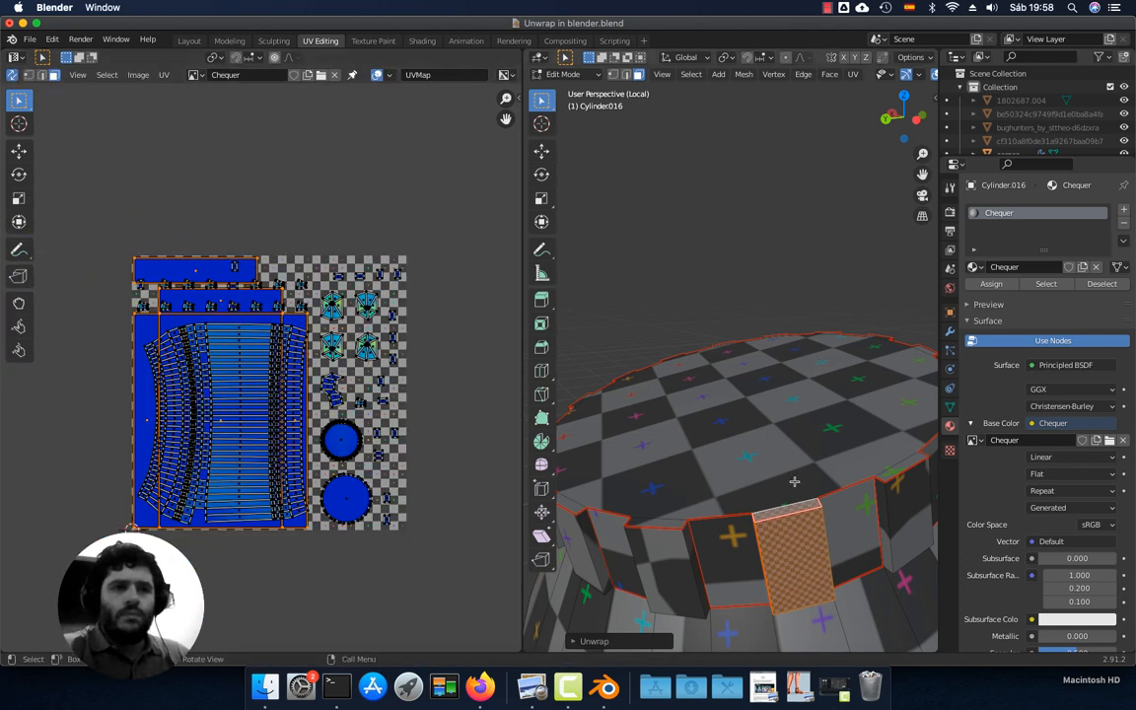
# Select every face of the grenade body and unwrap them together at one common scale
pyautogui.press('a')
pyautogui.scroll(4, 810, 477)
pyautogui.moveTo(842, 497); pyautogui.dragTo(686, 382, button='middle')
pyautogui.scroll(-3, 779, 395)
pyautogui.scroll(-3, 653, 362)
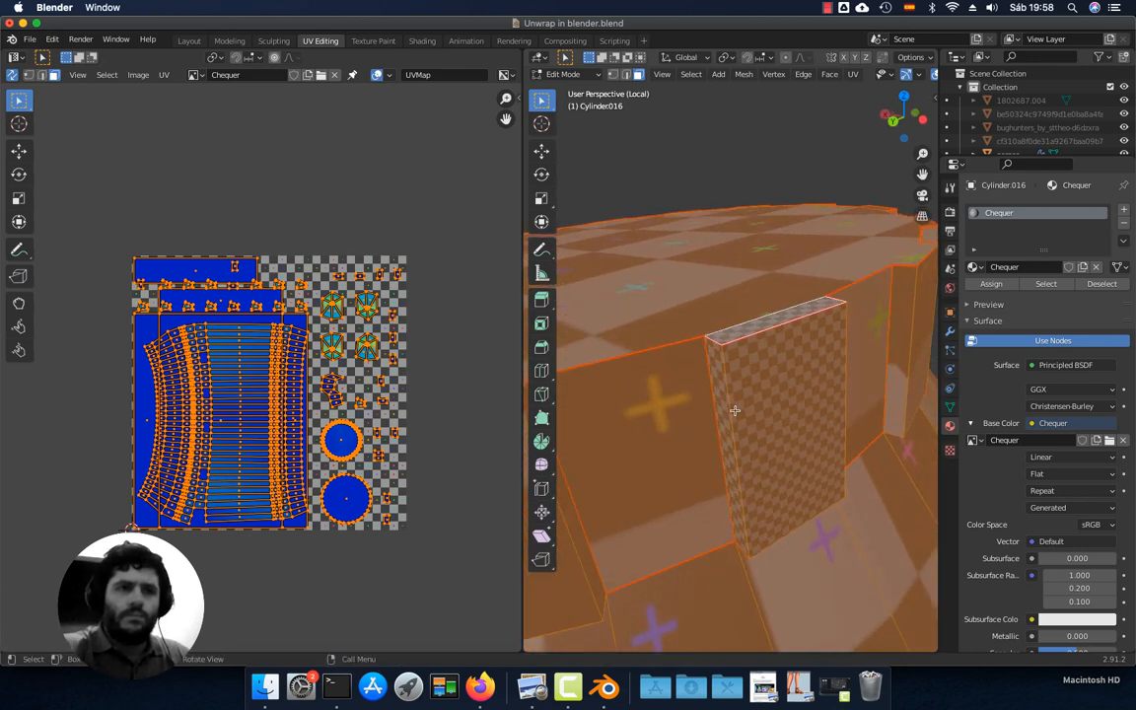
pyautogui.scroll(-3, 742, 376)
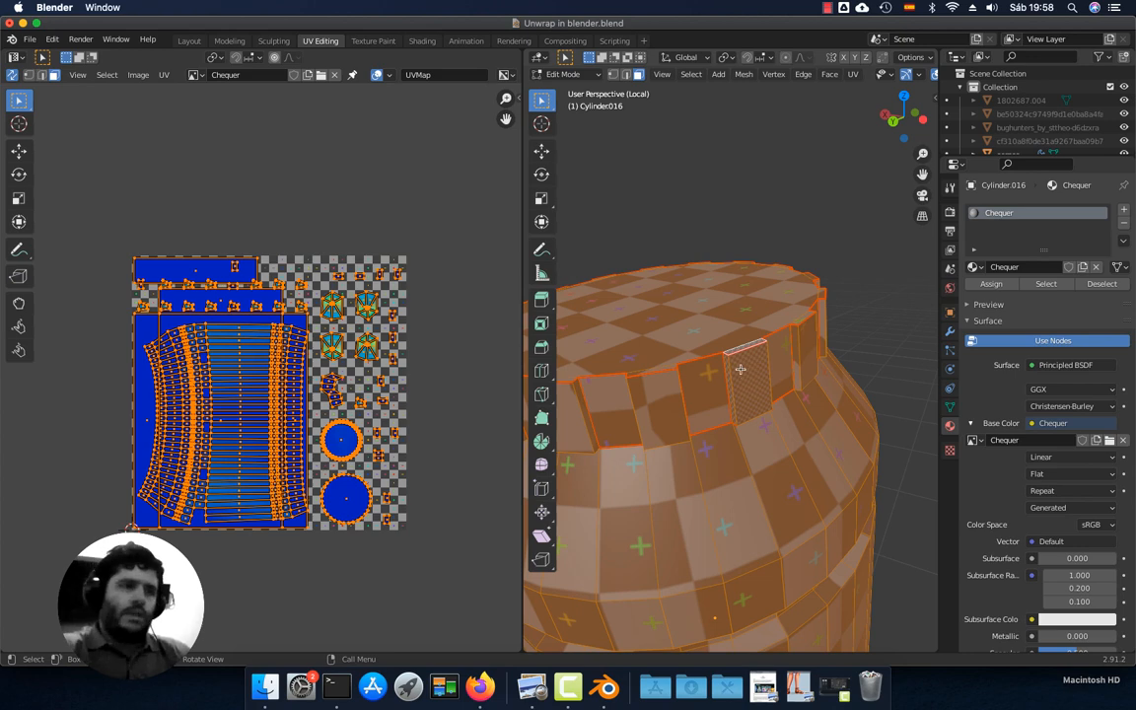
pyautogui.press('u')
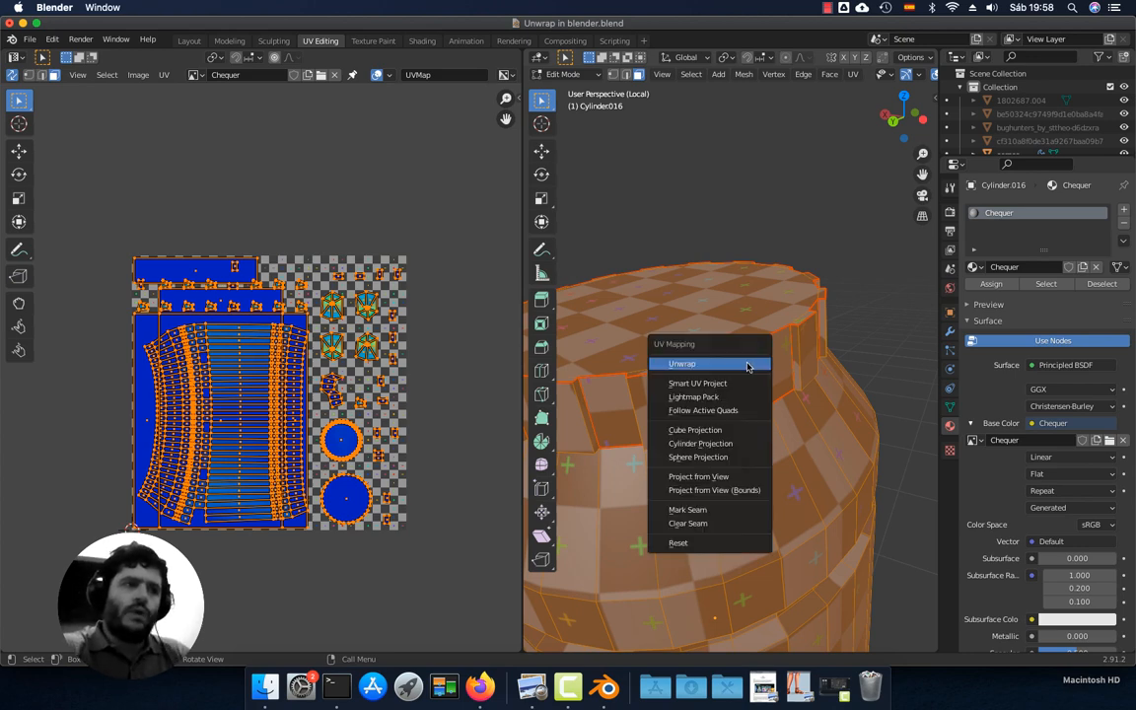
pyautogui.click(747, 366)
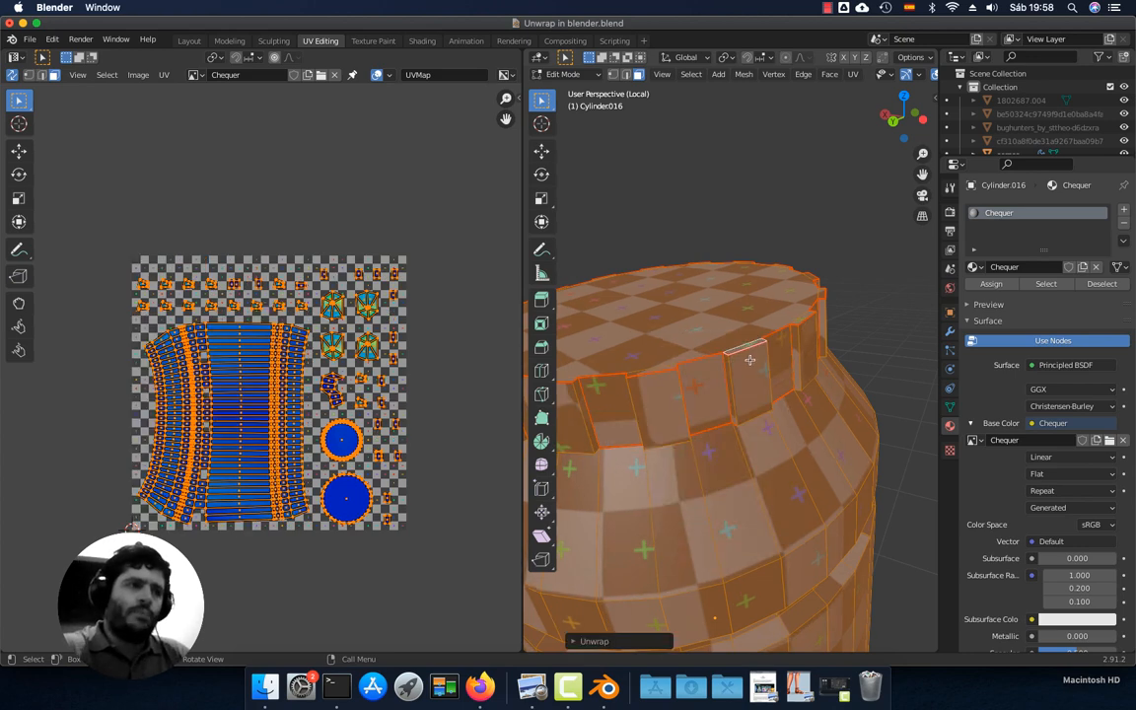
# Set the unwrap margin to 0.014 and inspect the spacing between the packed islands
pyautogui.click(573, 641)
pyautogui.moveTo(698, 636); pyautogui.dragTo(673, 636)
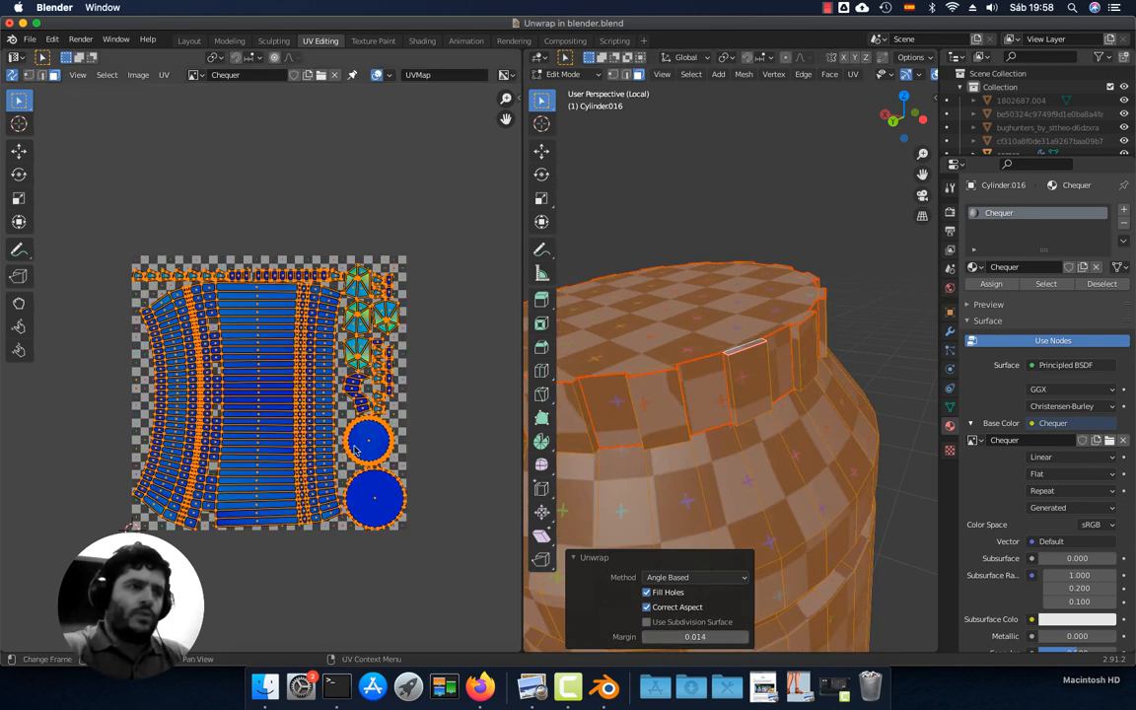
pyautogui.scroll(4, 444, 268)
pyautogui.moveTo(446, 268); pyautogui.dragTo(271, 422, button='middle')
pyautogui.scroll(4, 332, 410)
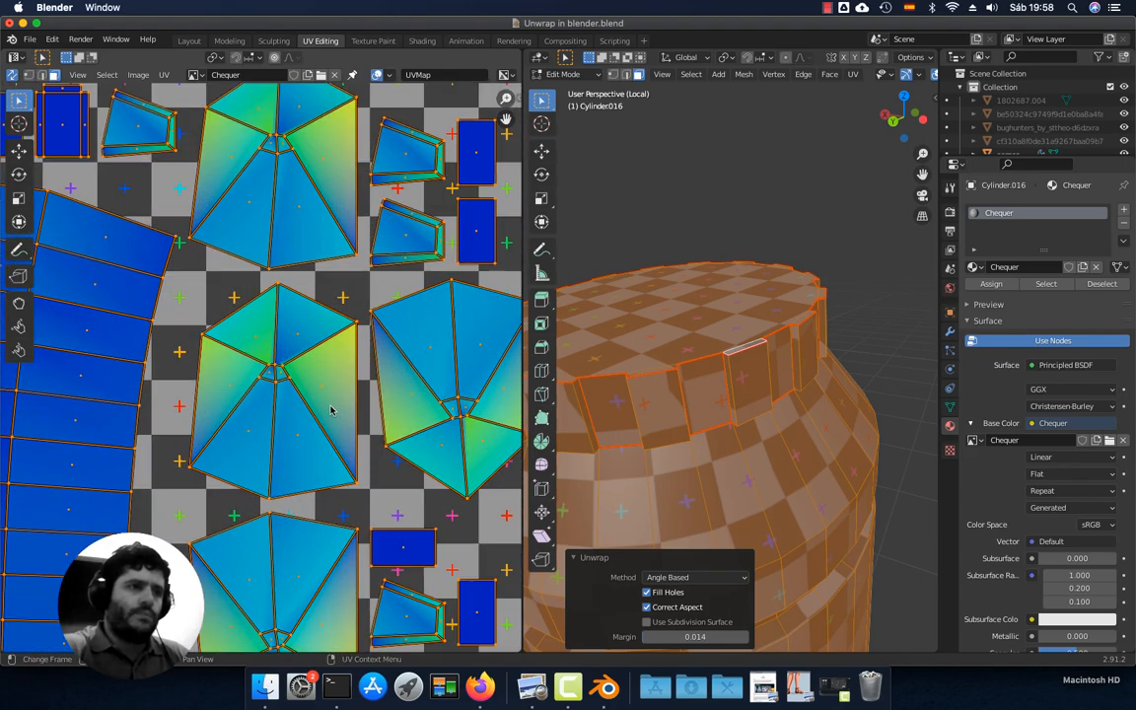
# Examine the packed UV layout for island spacing, remaining stretching and unused areas across the whole grenade body
pyautogui.moveTo(163, 241); pyautogui.dragTo(452, 329, button='middle')
pyautogui.scroll(-2, 452, 330)
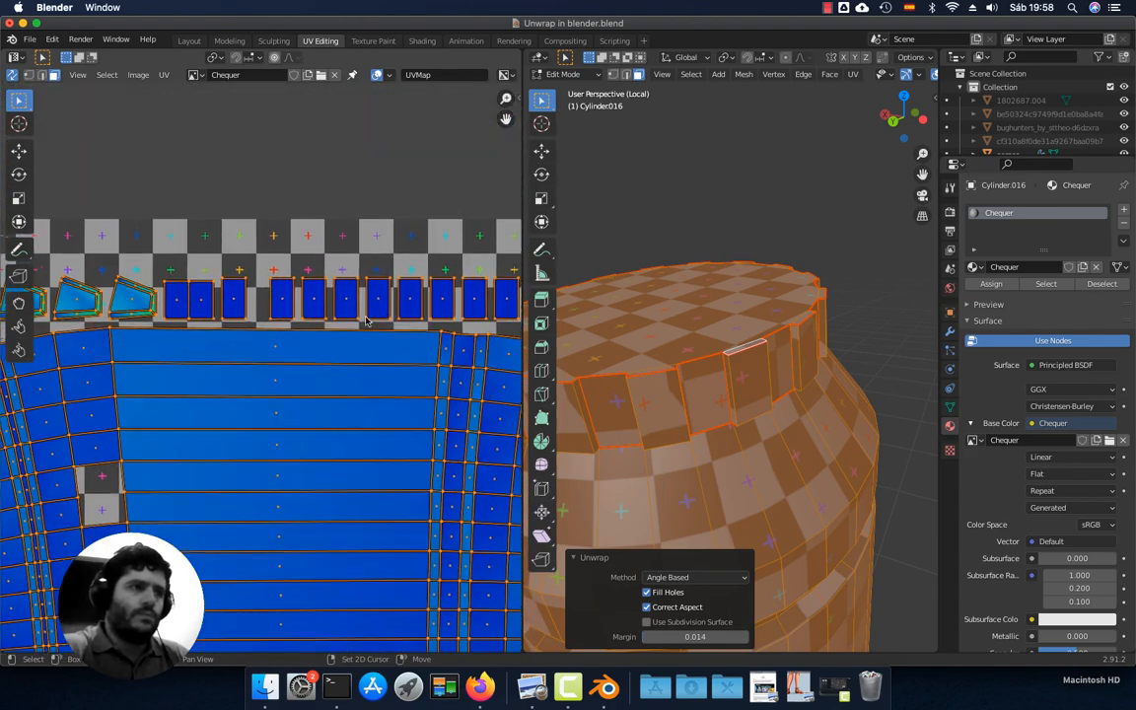
pyautogui.moveTo(65, 316); pyautogui.dragTo(320, 352, button='middle')
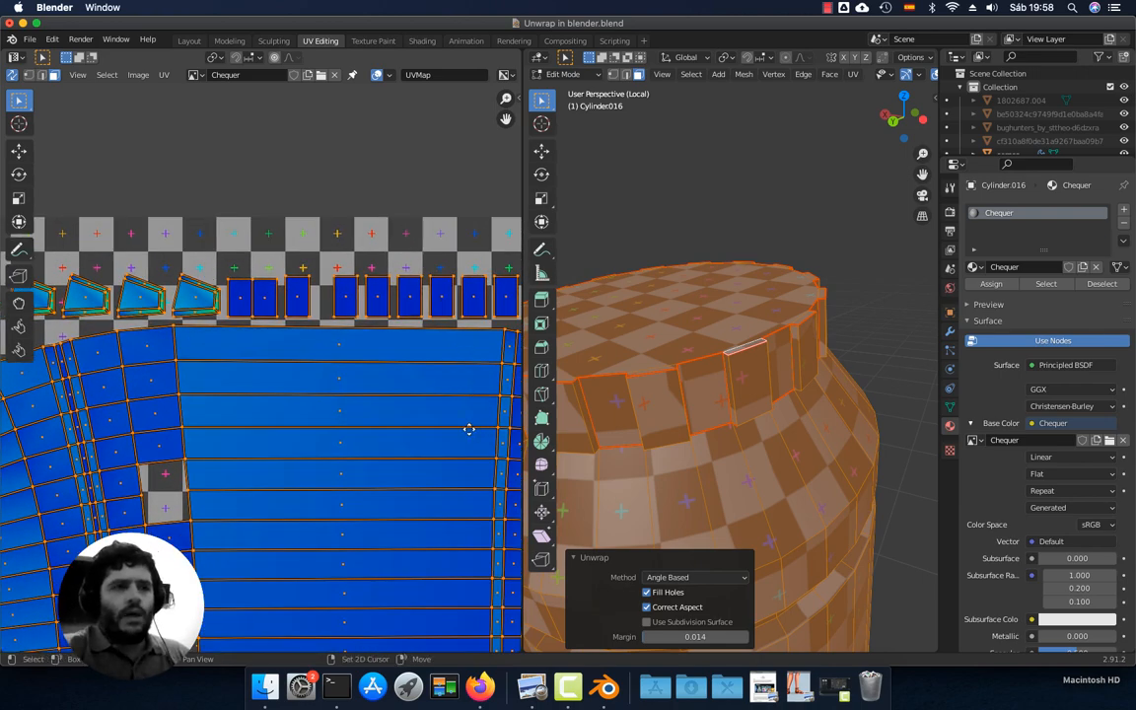
pyautogui.moveTo(471, 431); pyautogui.dragTo(262, 329, button='middle')
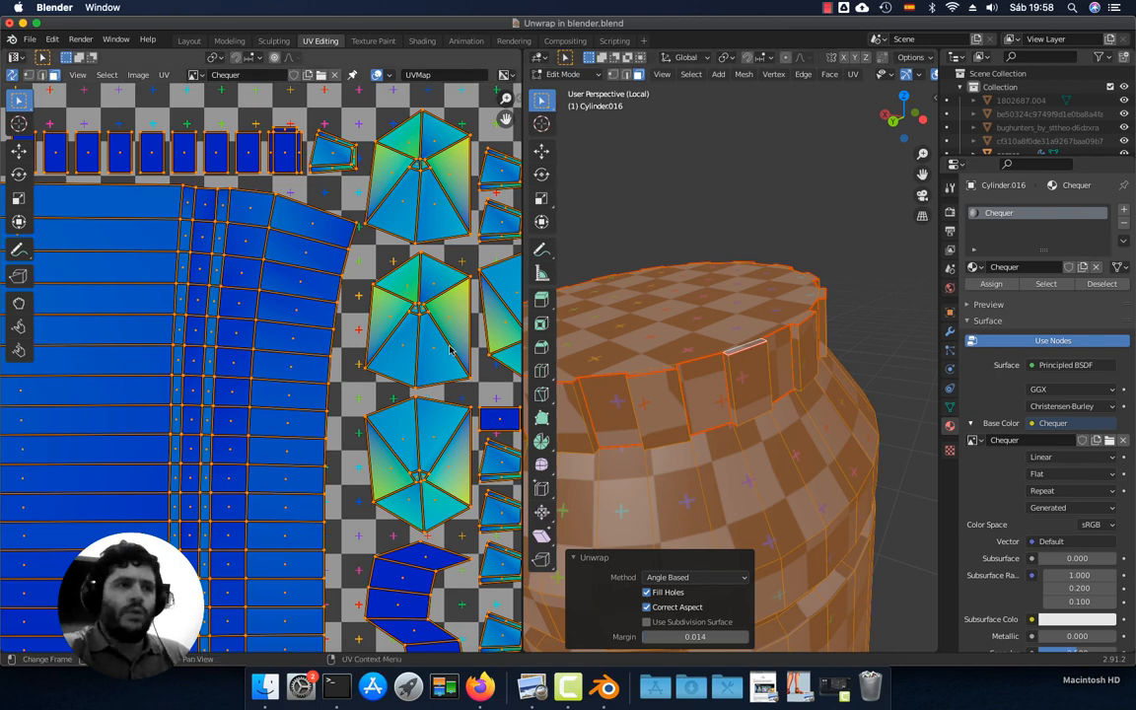
pyautogui.moveTo(265, 401); pyautogui.dragTo(225, 393, button='middle')
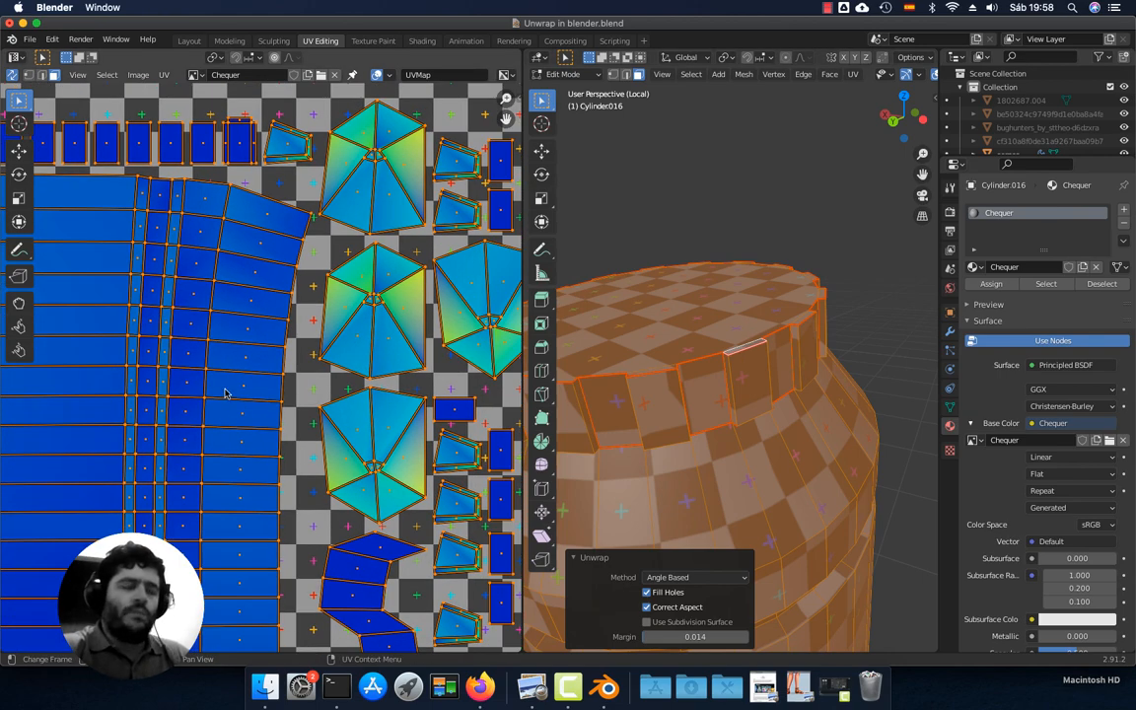
pyautogui.scroll(-2, 355, 381)
pyautogui.moveTo(367, 398); pyautogui.dragTo(353, 445, button='middle')
pyautogui.scroll(3, 345, 394)
pyautogui.keyDown('shift'); pyautogui.moveTo(337, 330); pyautogui.dragTo(298, 254, button='middle'); pyautogui.keyUp('shift')
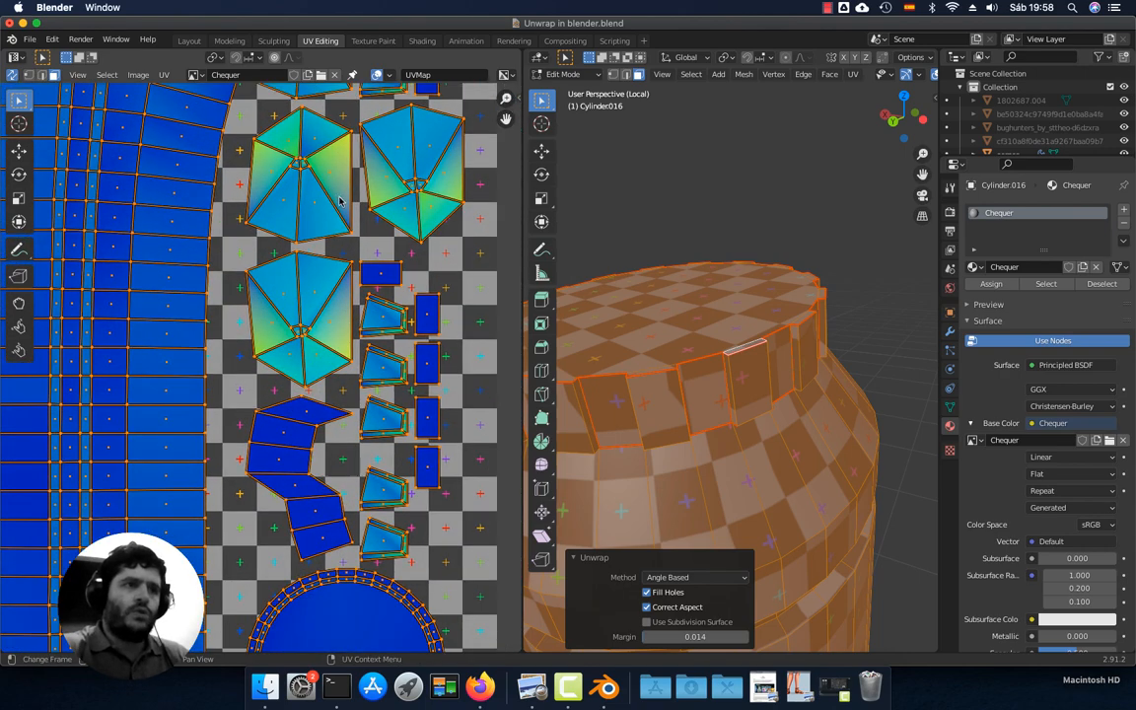
pyautogui.scroll(-2, 321, 213)
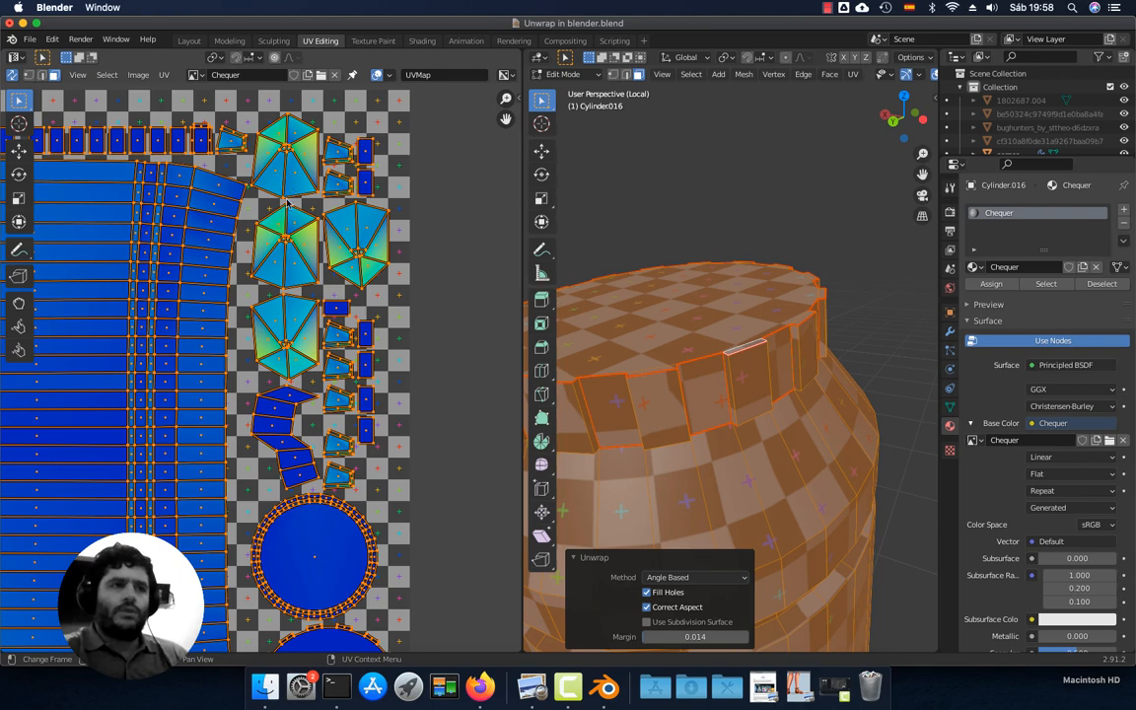
pyautogui.moveTo(216, 404); pyautogui.dragTo(267, 334, button='middle')
pyautogui.scroll(-7, 691, 346)
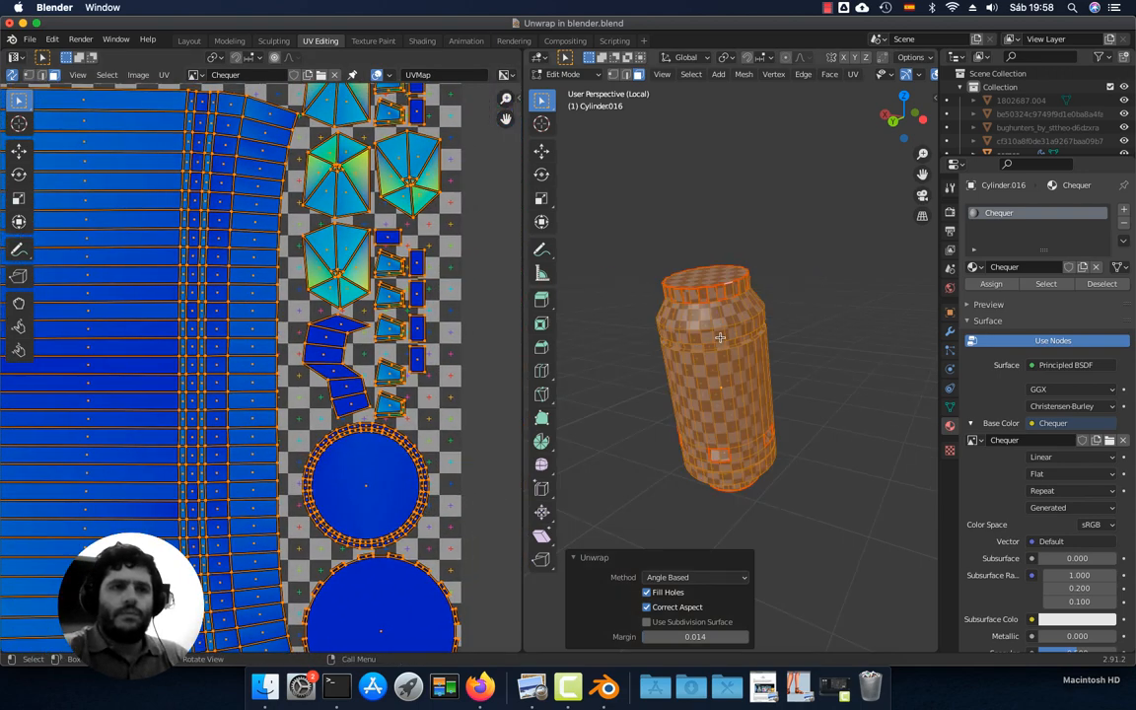
# Leave the grenade's local view and isolate the rightmost painted head bust in its own local view
pyautogui.press('KP_Divide')
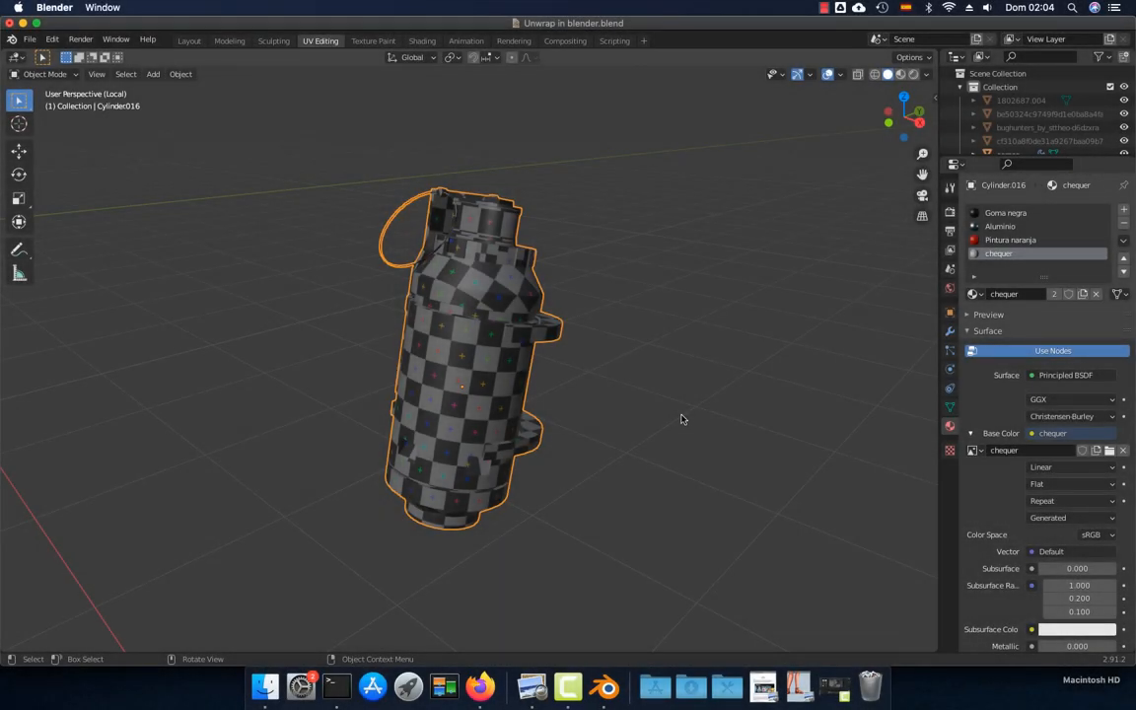
pyautogui.press('KP_Divide')
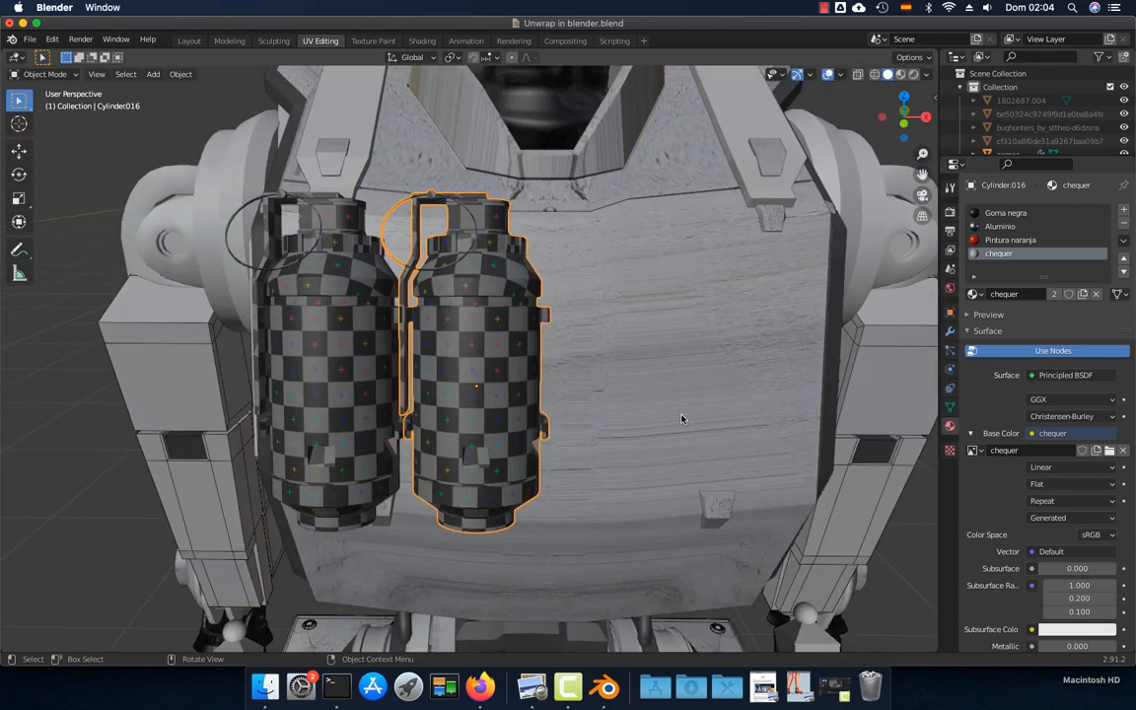
pyautogui.scroll(-5, 628, 392)
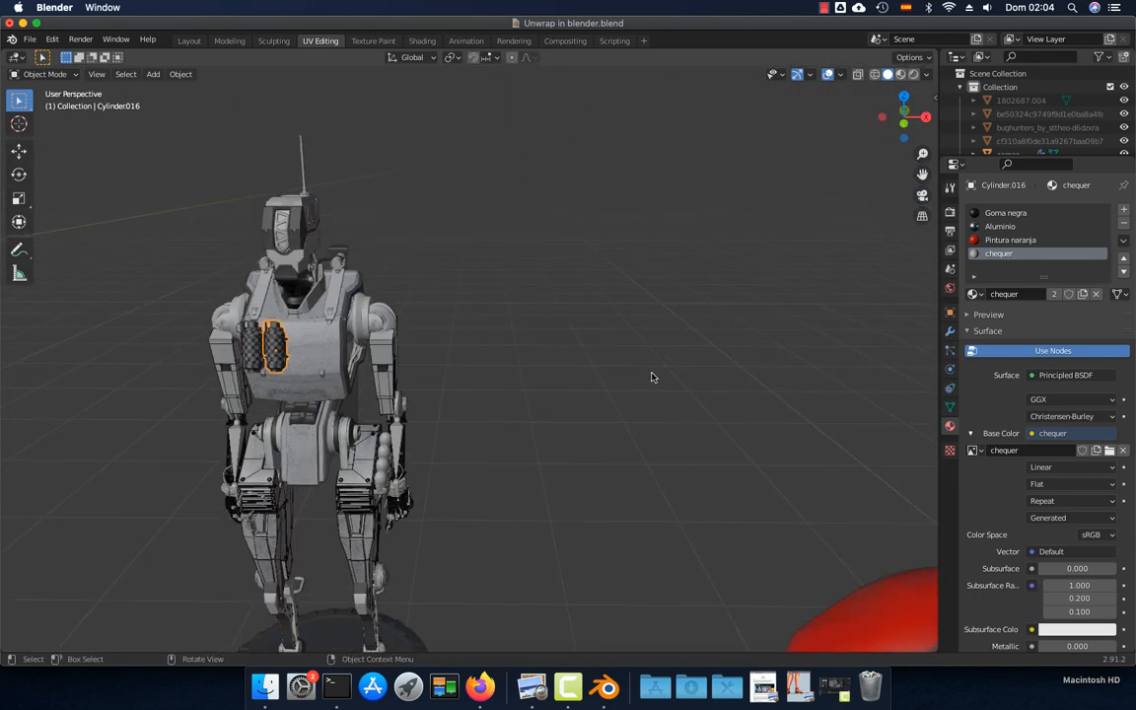
pyautogui.moveTo(654, 375); pyautogui.dragTo(599, 385, button='middle')
pyautogui.scroll(4, 591, 320)
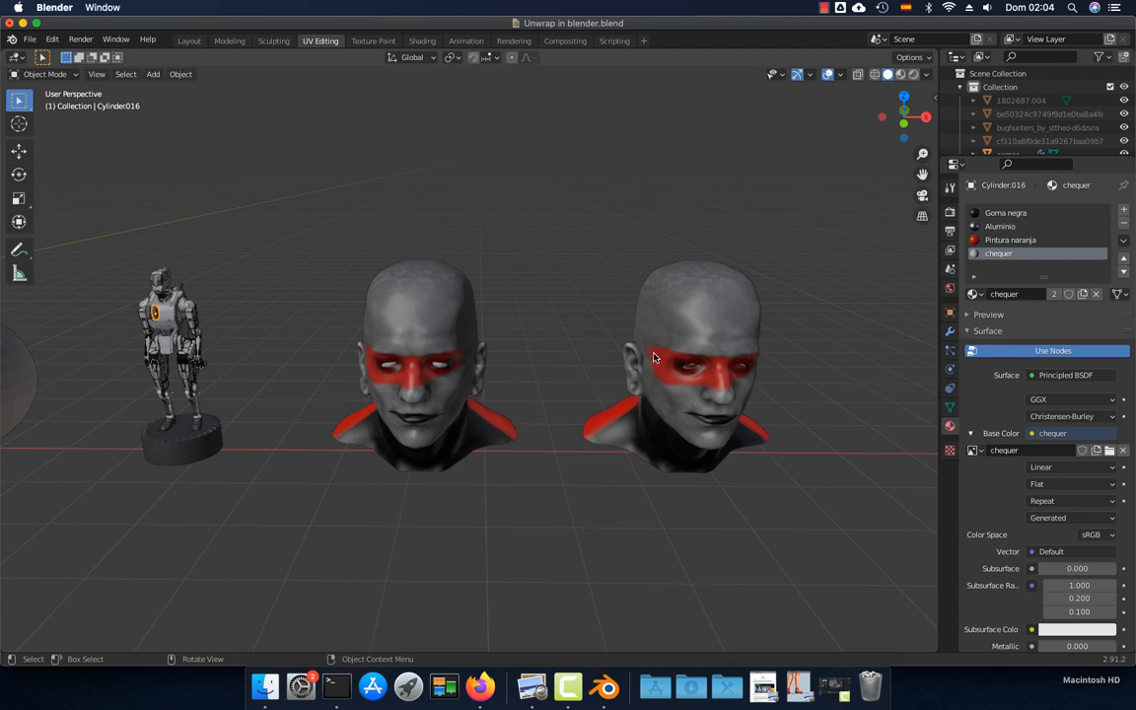
pyautogui.moveTo(591, 321); pyautogui.dragTo(747, 341, button='middle')
pyautogui.click(748, 360)
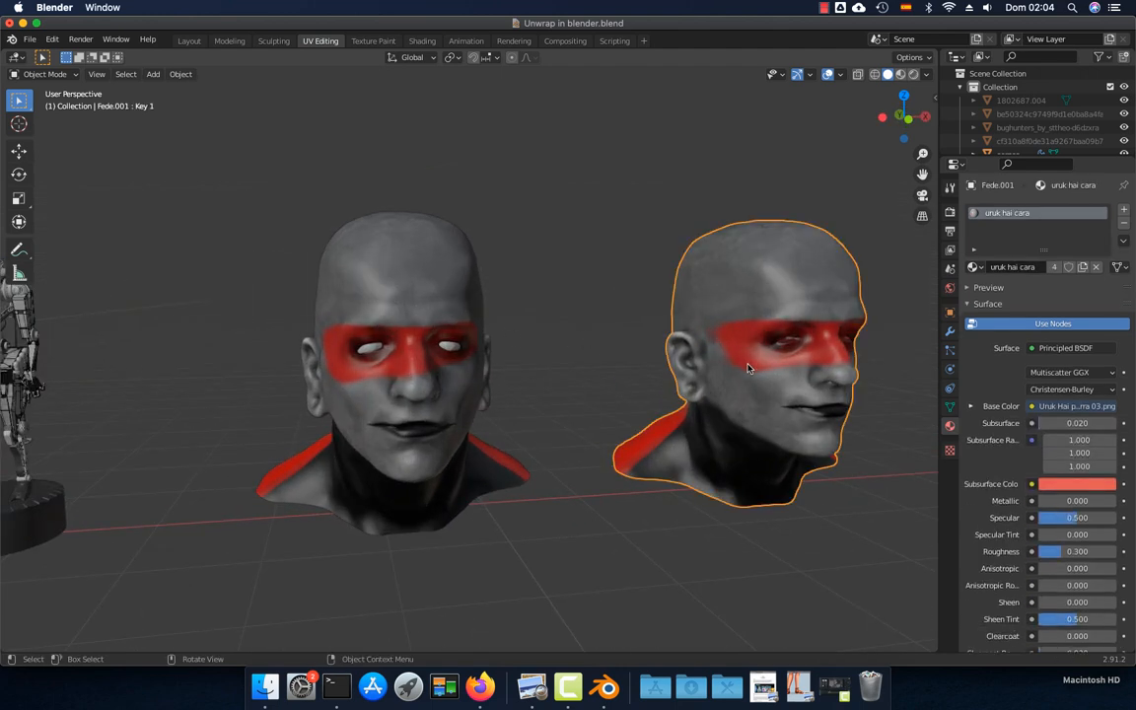
pyautogui.press('KP_Divide')
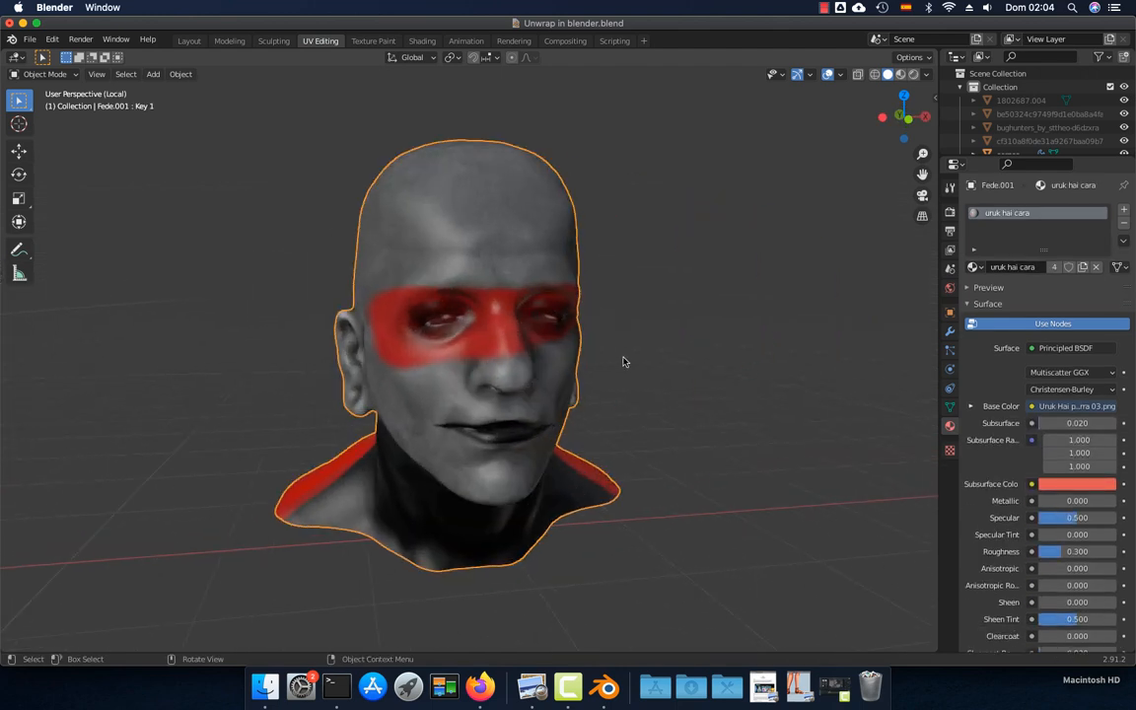
pyautogui.scroll(4, 622, 362)
pyautogui.moveTo(553, 352)
pyautogui.mouseDown(button='middle')
pyautogui.moveTo(497, 372)
pyautogui.moveTo(510, 386)
pyautogui.moveTo(602, 353)
pyautogui.moveTo(639, 357)
pyautogui.moveTo(616, 372)
pyautogui.moveTo(469, 377)
pyautogui.mouseUp(button='middle')
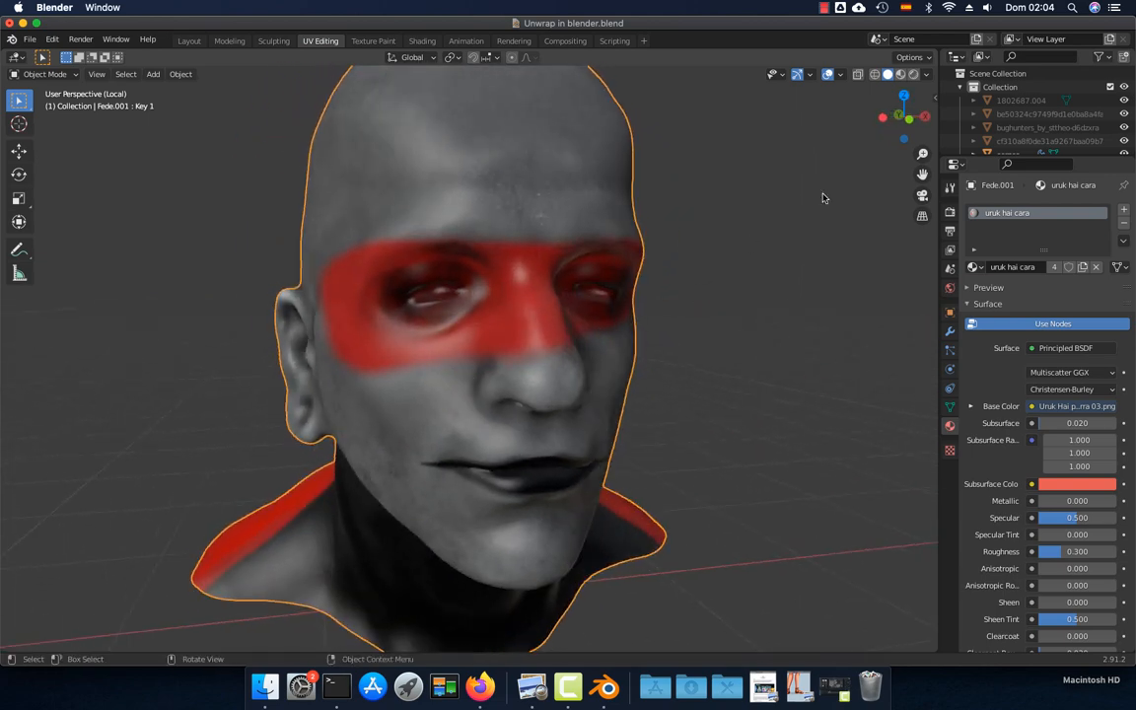
# Set the viewport shading colour to Object and switch the head's view to orthographic projection
pyautogui.click(926, 74)
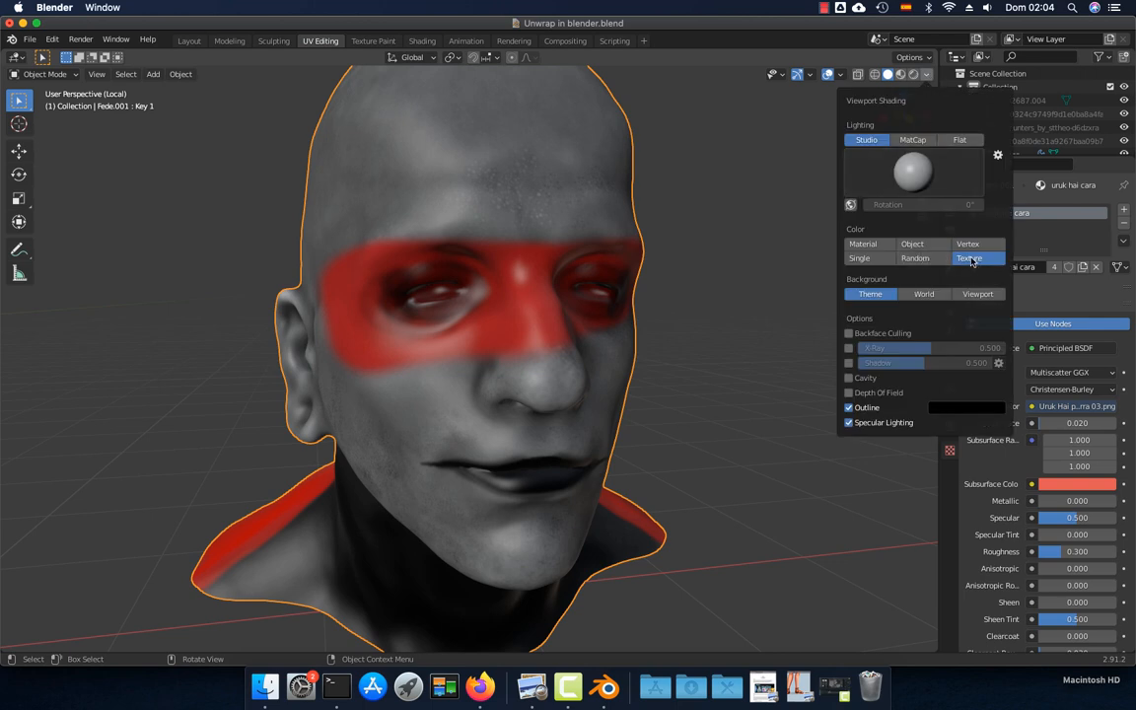
pyautogui.click(912, 243)
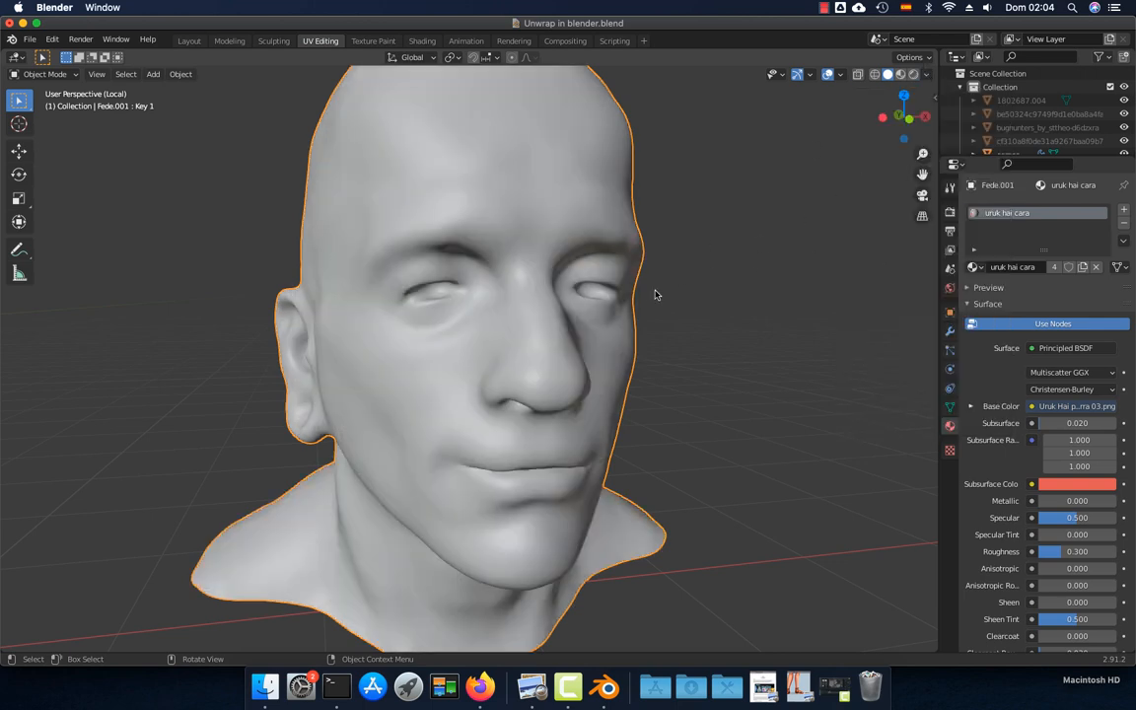
pyautogui.press('KP_5')
pyautogui.scroll(-1, 640, 300)
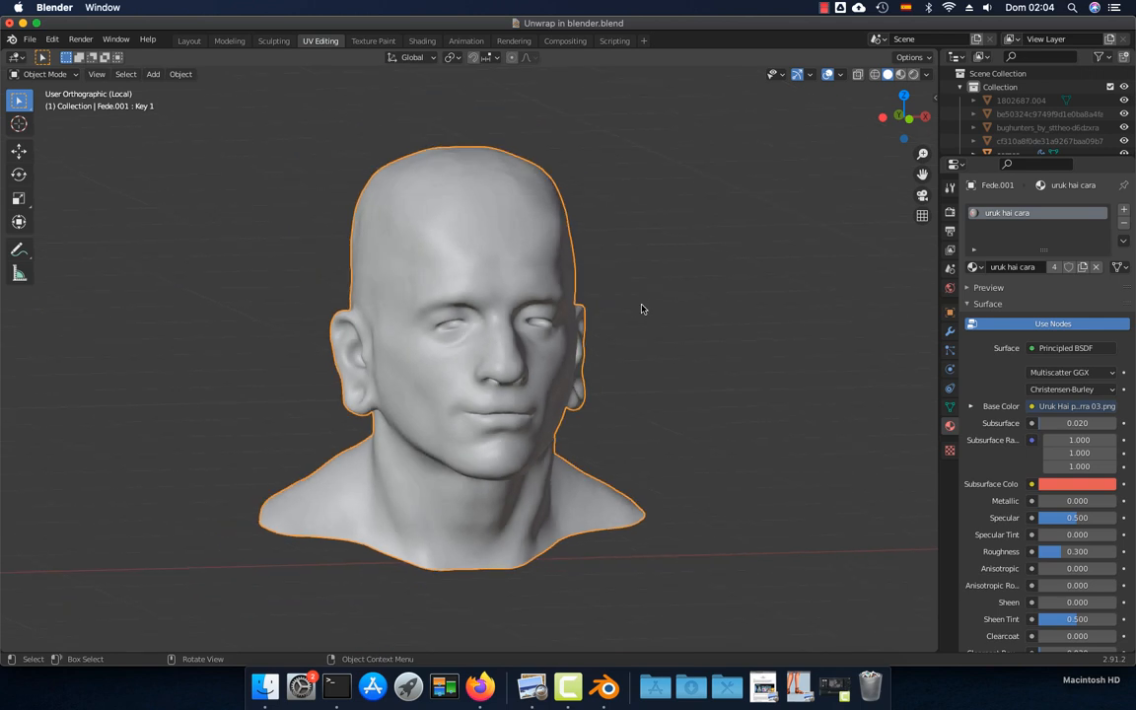
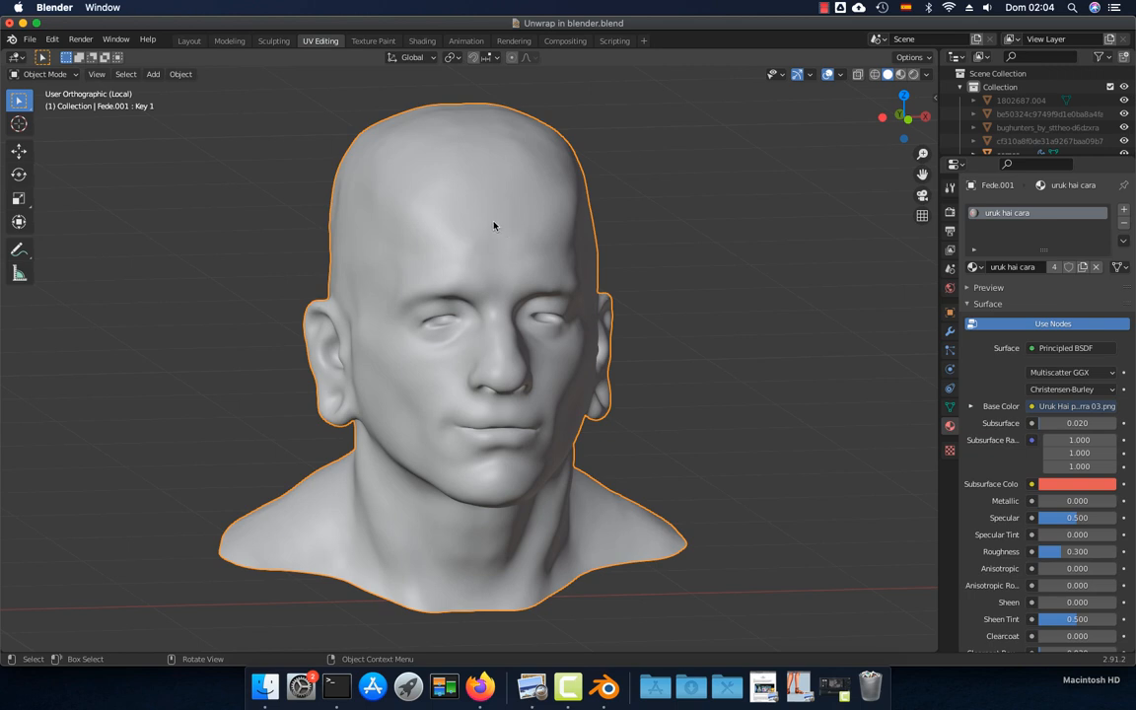
# Enter Edit Mode on the head, deselect all geometry and check the existing seams on the scalp, ear, eyes and mouth
pyautogui.moveTo(492, 229); pyautogui.dragTo(567, 442, button='middle')
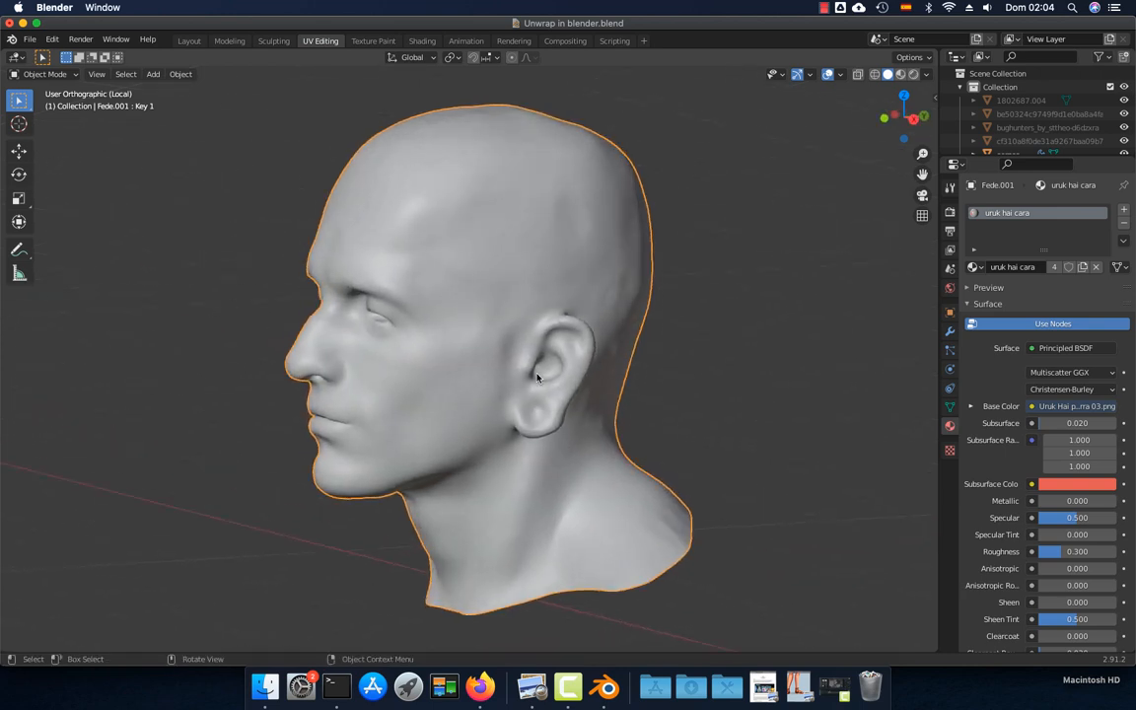
pyautogui.moveTo(481, 380); pyautogui.dragTo(380, 334, button='middle')
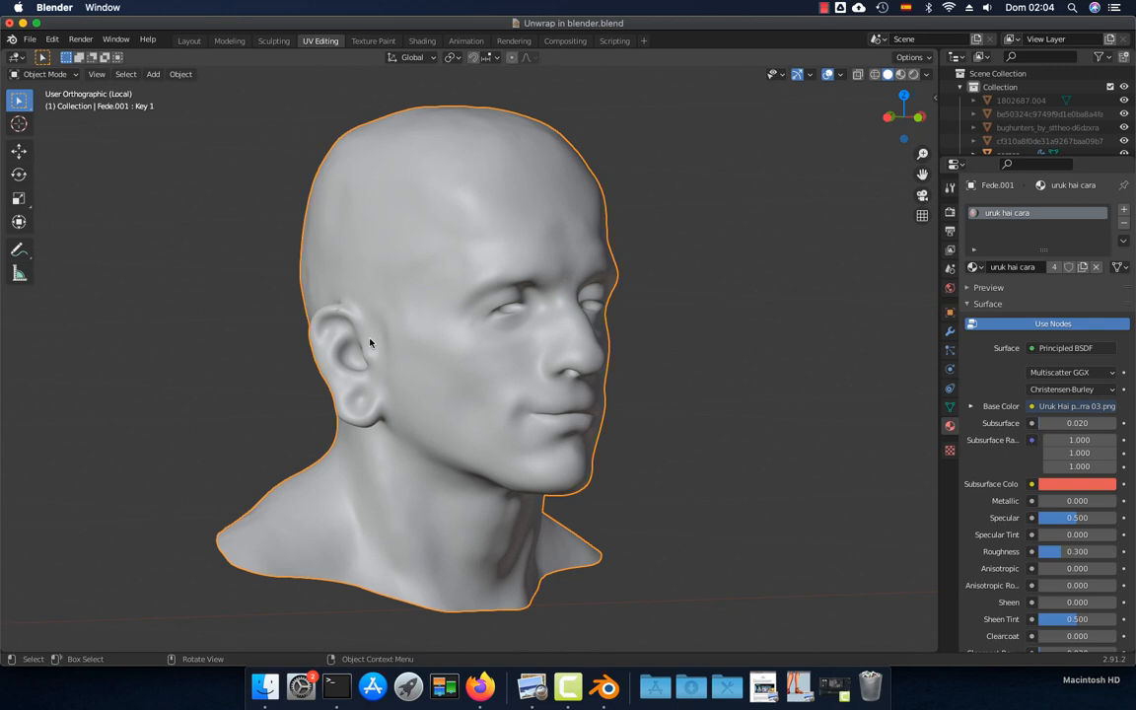
pyautogui.moveTo(456, 360); pyautogui.dragTo(527, 380, button='middle')
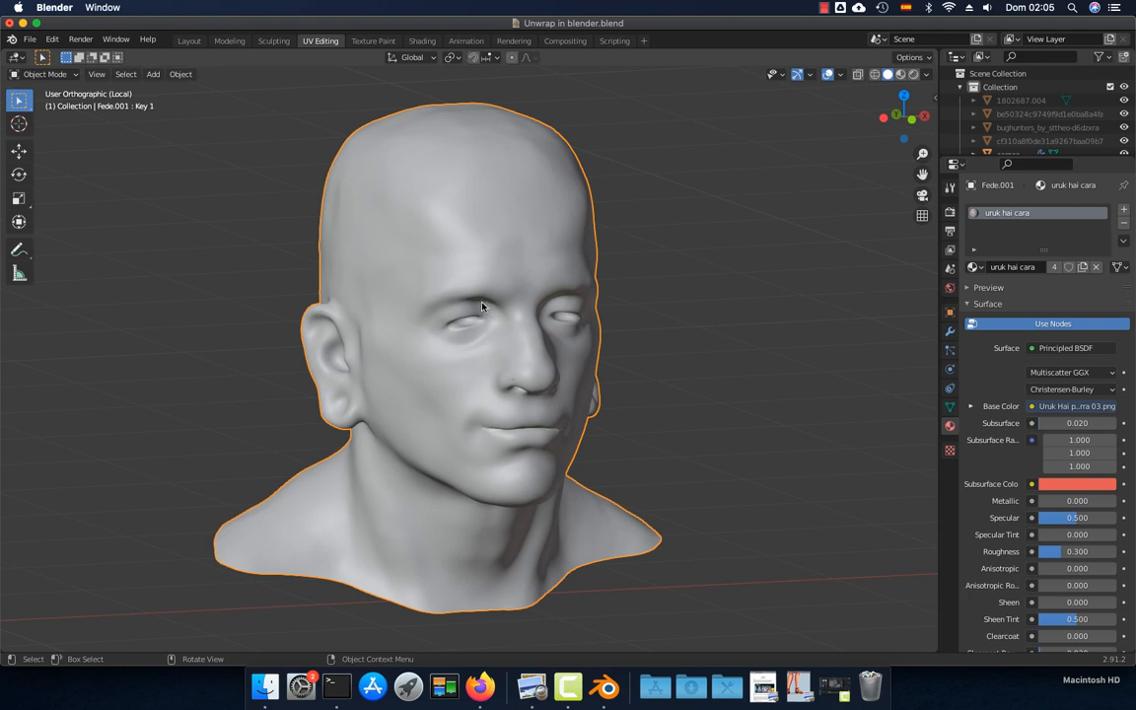
pyautogui.moveTo(481, 307); pyautogui.dragTo(448, 307, button='middle')
pyautogui.press('KP_1')
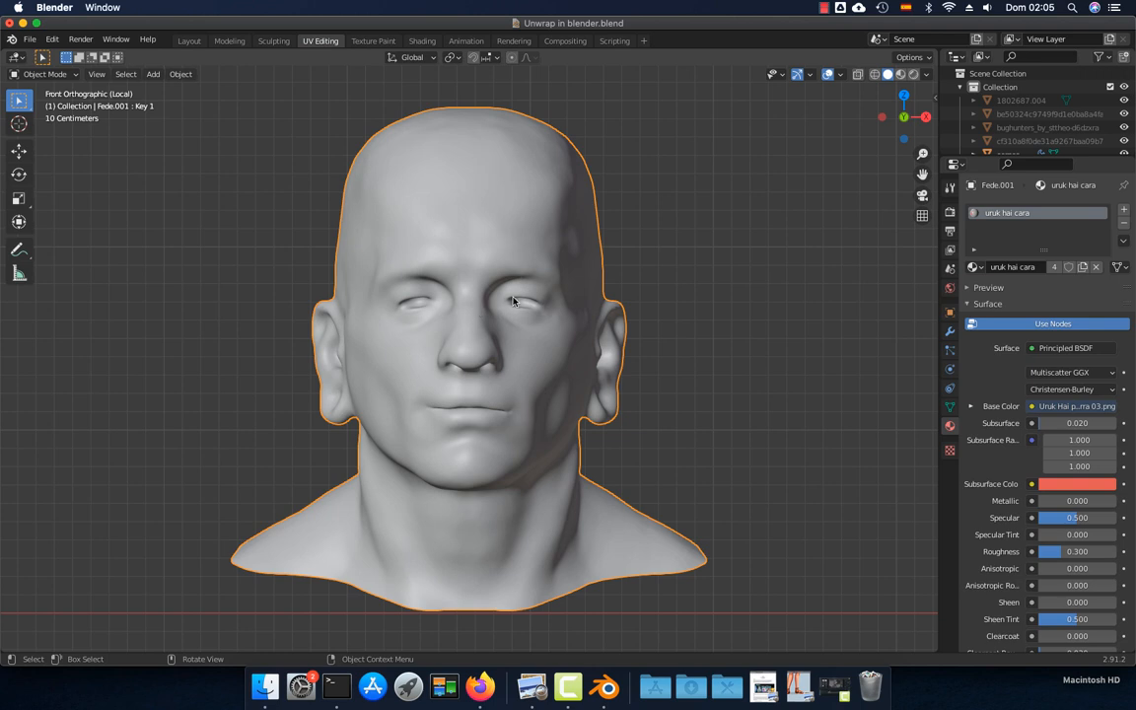
pyautogui.click(44, 74)
pyautogui.click(59, 95)
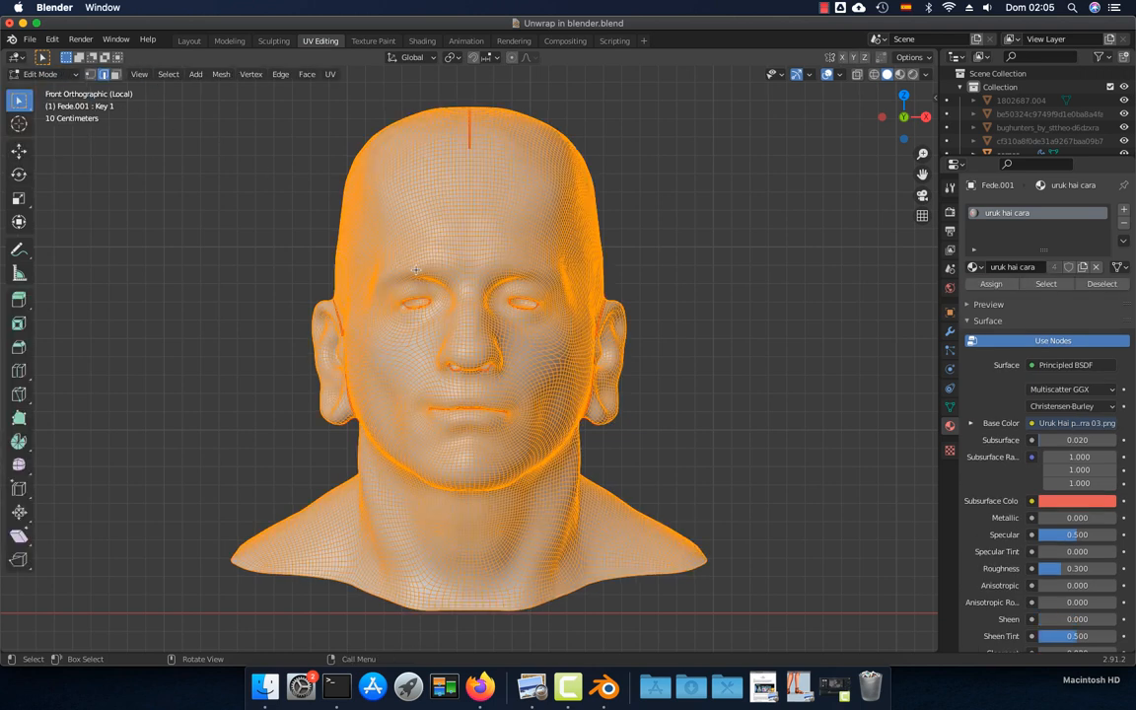
pyautogui.hotkey('alt', 'a')
pyautogui.moveTo(636, 280); pyautogui.dragTo(566, 229, button='middle')
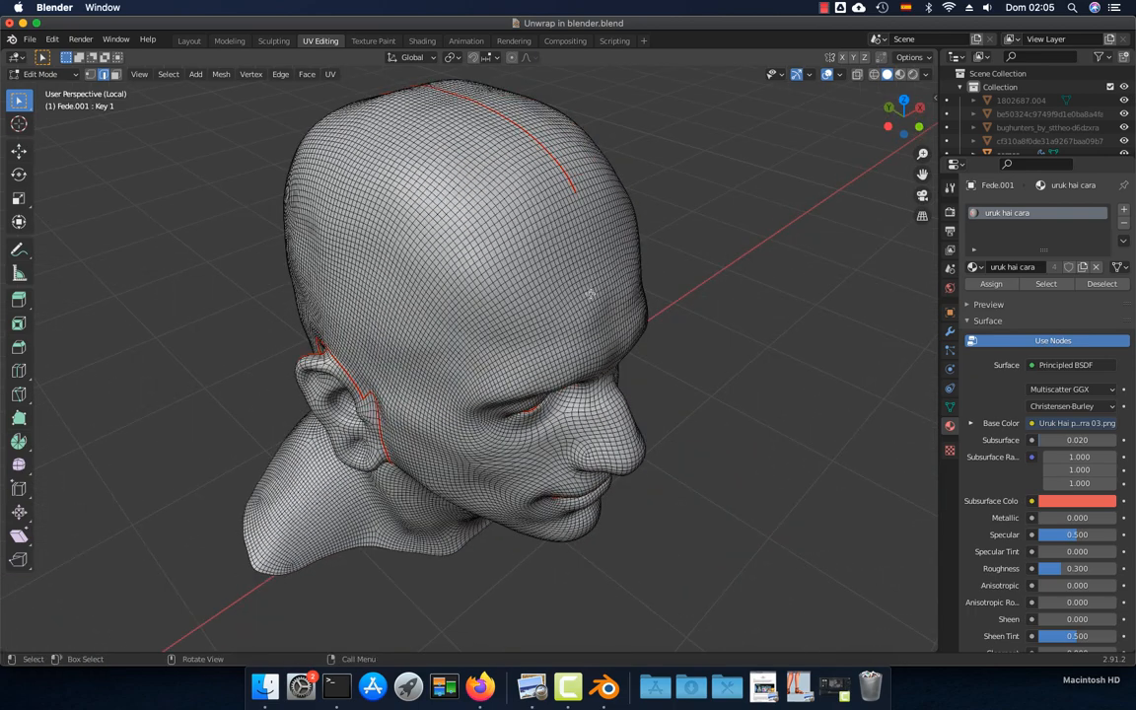
pyautogui.moveTo(591, 296); pyautogui.dragTo(600, 312, button='middle')
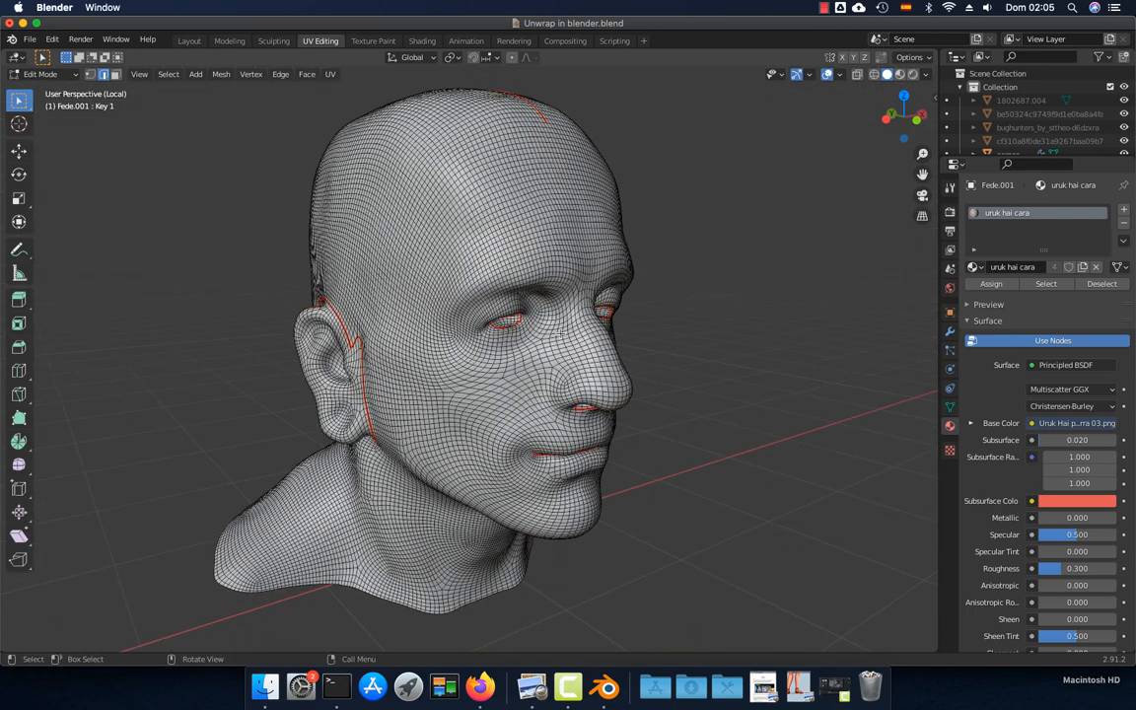
# Select the whole head mesh, clear all of its seams and deselect everything
pyautogui.press('a')
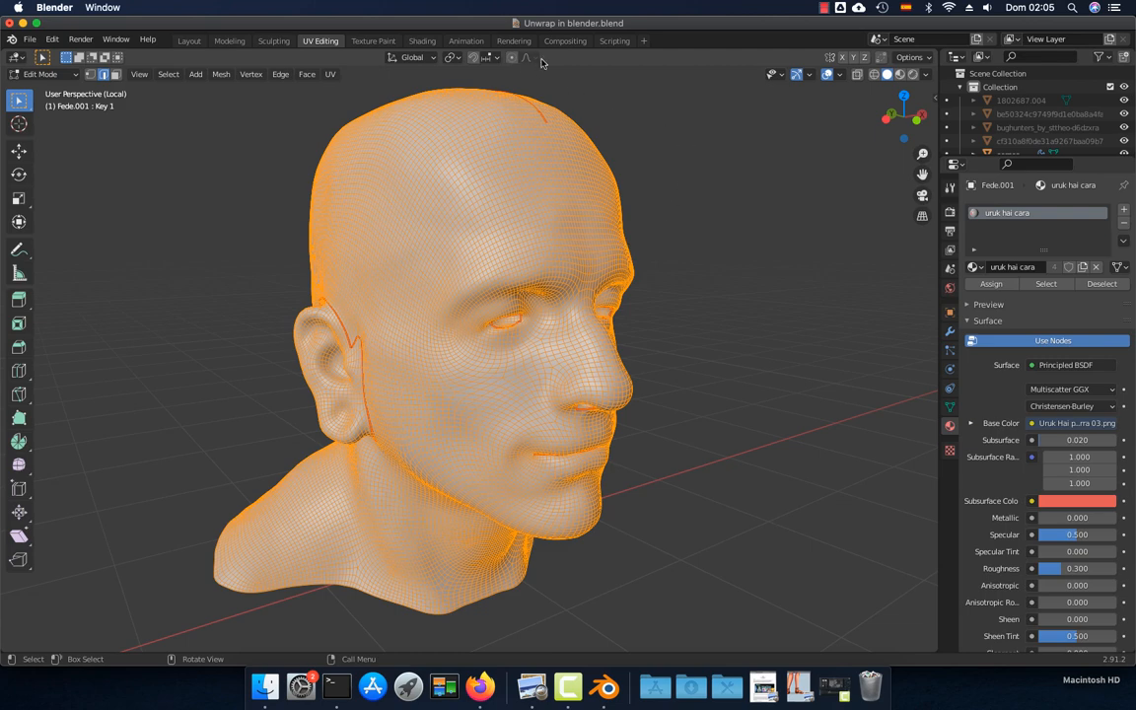
pyautogui.click(330, 75)
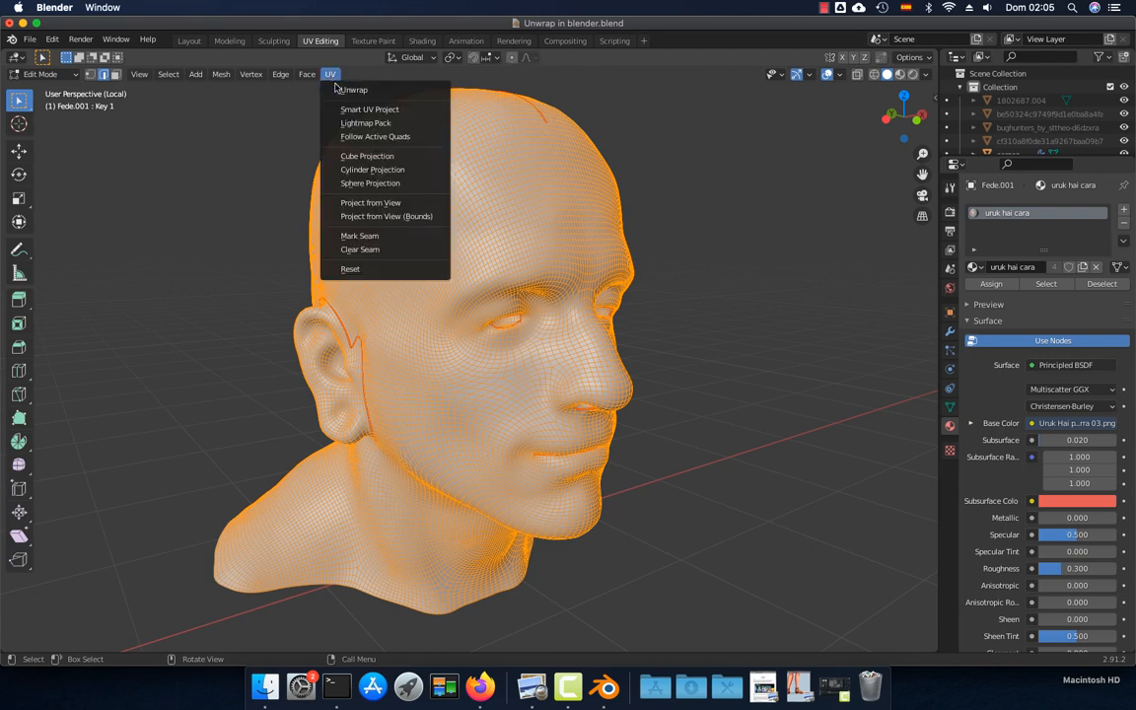
pyautogui.click(367, 248)
pyautogui.hotkey('alt', 'a')
# Select a shortest edge path along the head's midline from the forehead over the crown to the base of the skull
pyautogui.moveTo(760, 311); pyautogui.dragTo(604, 345, button='middle')
pyautogui.press('KP_1')
pyautogui.scroll(8, 558, 286)
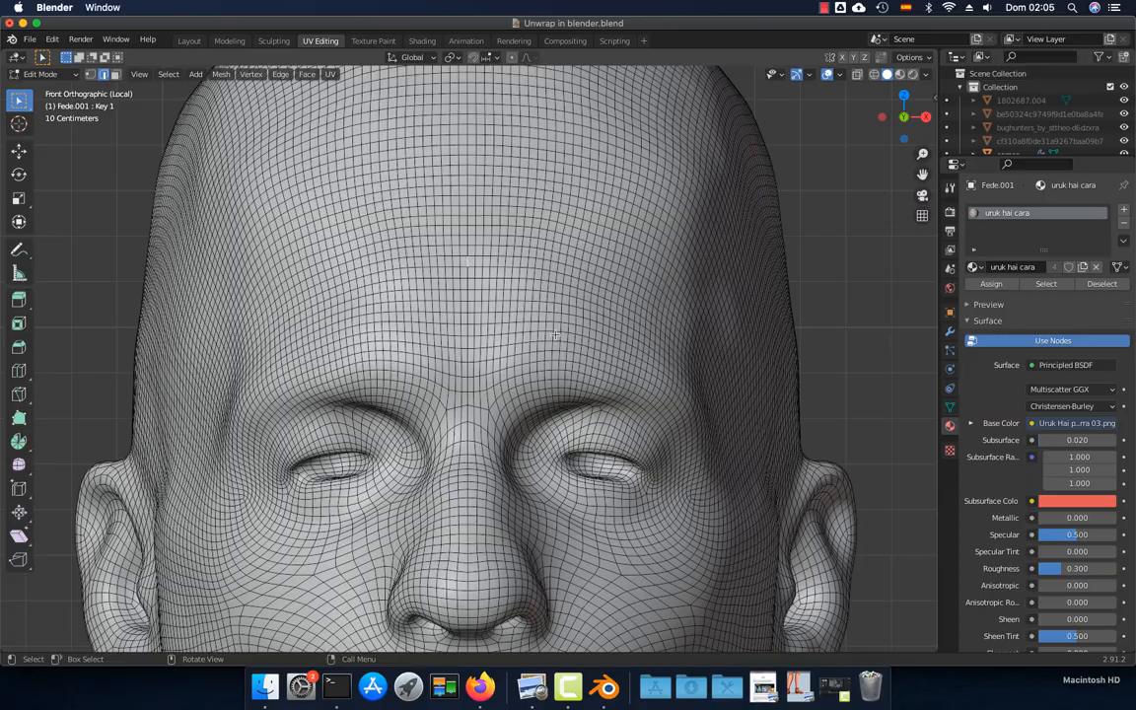
pyautogui.scroll(-4, 553, 327)
pyautogui.scroll(6, 468, 298)
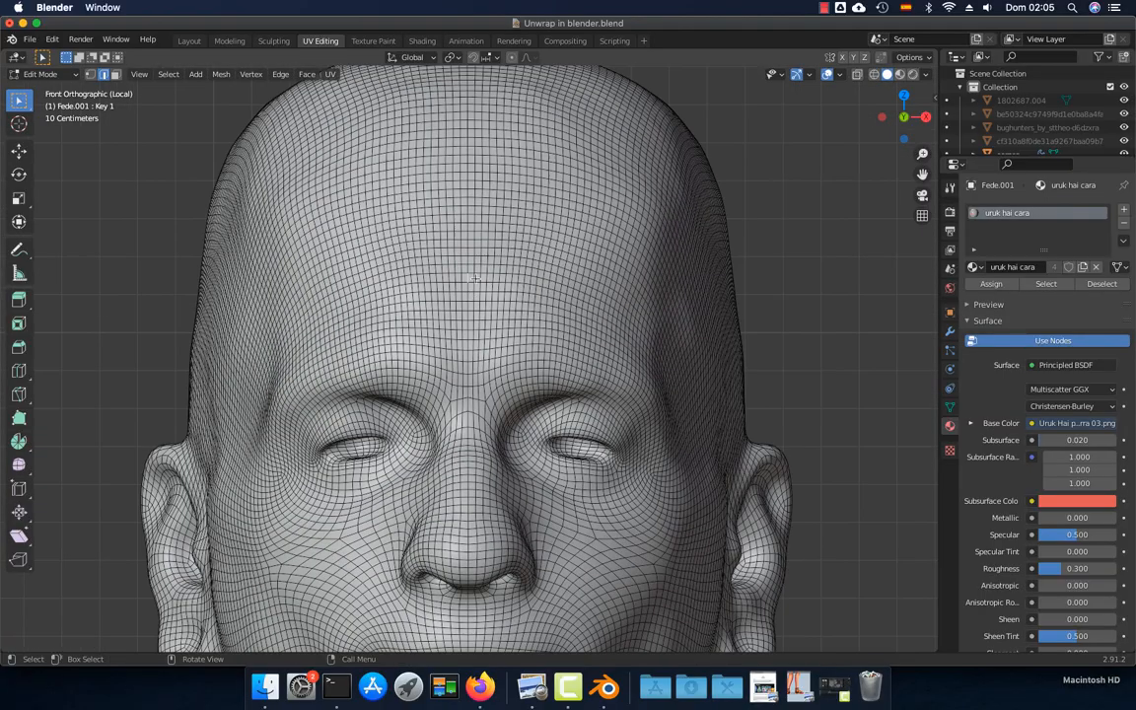
pyautogui.scroll(-4, 464, 192)
pyautogui.moveTo(465, 192); pyautogui.dragTo(426, 335, button='middle')
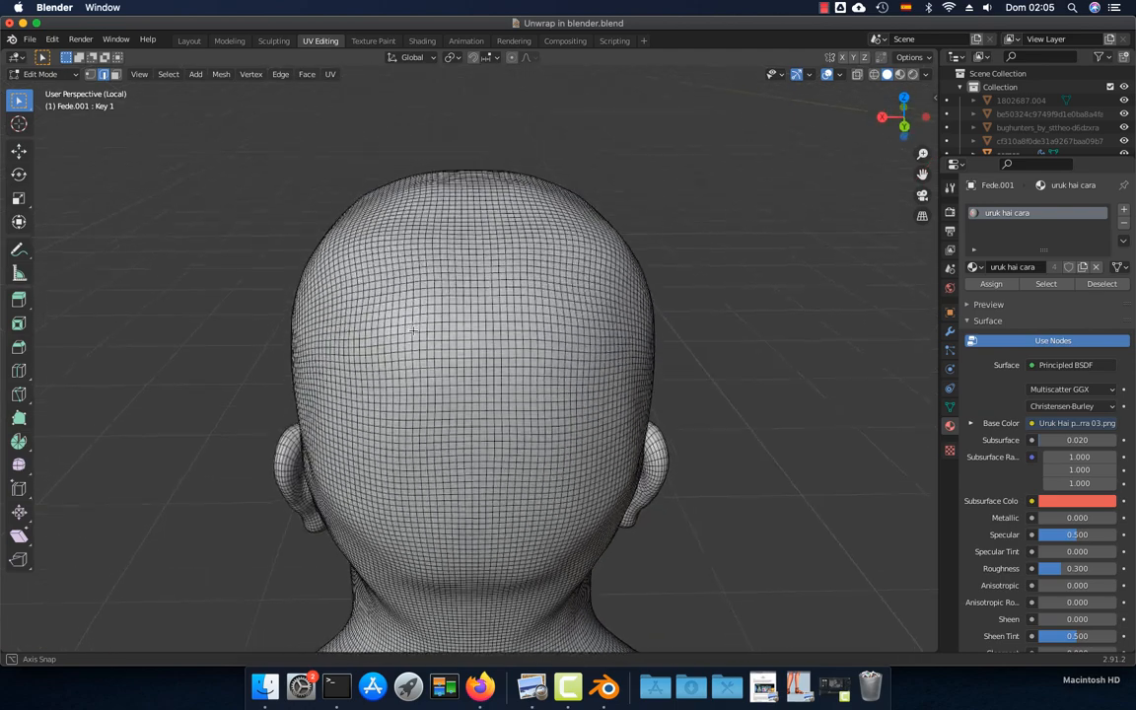
pyautogui.scroll(3, 427, 336)
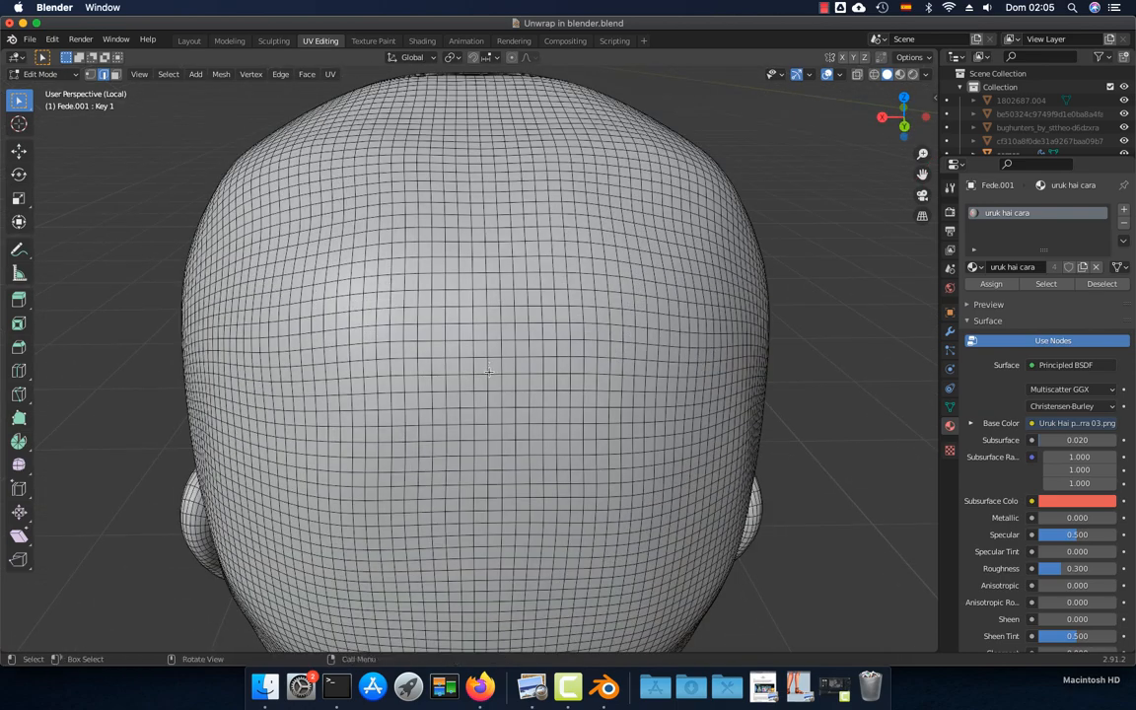
pyautogui.moveTo(489, 366); pyautogui.dragTo(483, 361, button='middle')
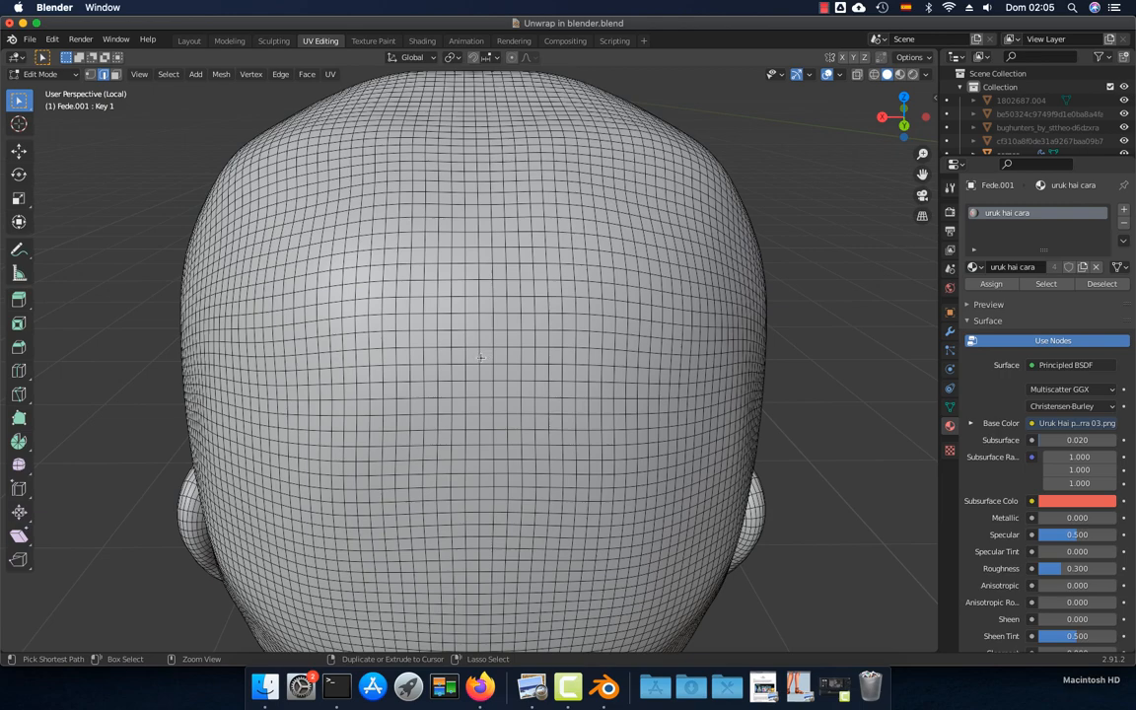
pyautogui.keyDown('ctrl'); pyautogui.click(478, 357); pyautogui.keyUp('ctrl')
pyautogui.keyDown('ctrl'); pyautogui.scroll(-5, 480, 365); pyautogui.keyUp('ctrl')
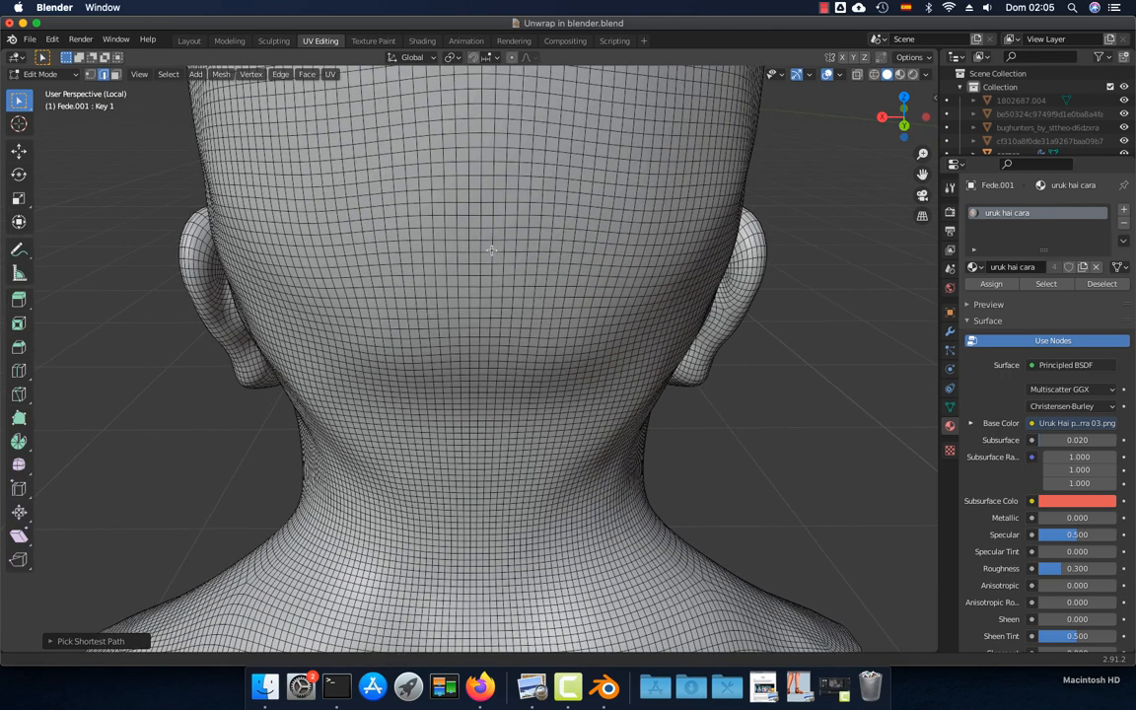
pyautogui.keyDown('ctrl'); pyautogui.click(477, 423); pyautogui.keyUp('ctrl')
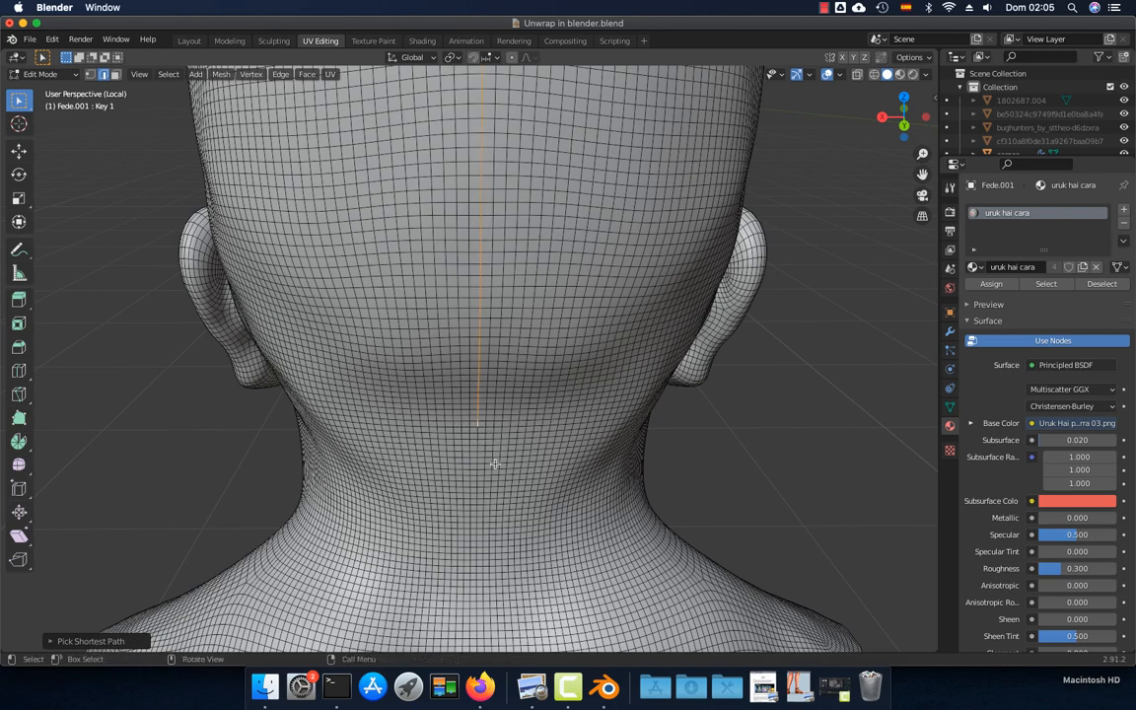
# Extend the midline edge path down the nape to the open lower border of the bust
pyautogui.keyDown('ctrl'); pyautogui.scroll(-6, 471, 419); pyautogui.keyUp('ctrl')
pyautogui.keyDown('ctrl'); pyautogui.scroll(4, 463, 414); pyautogui.keyUp('ctrl')
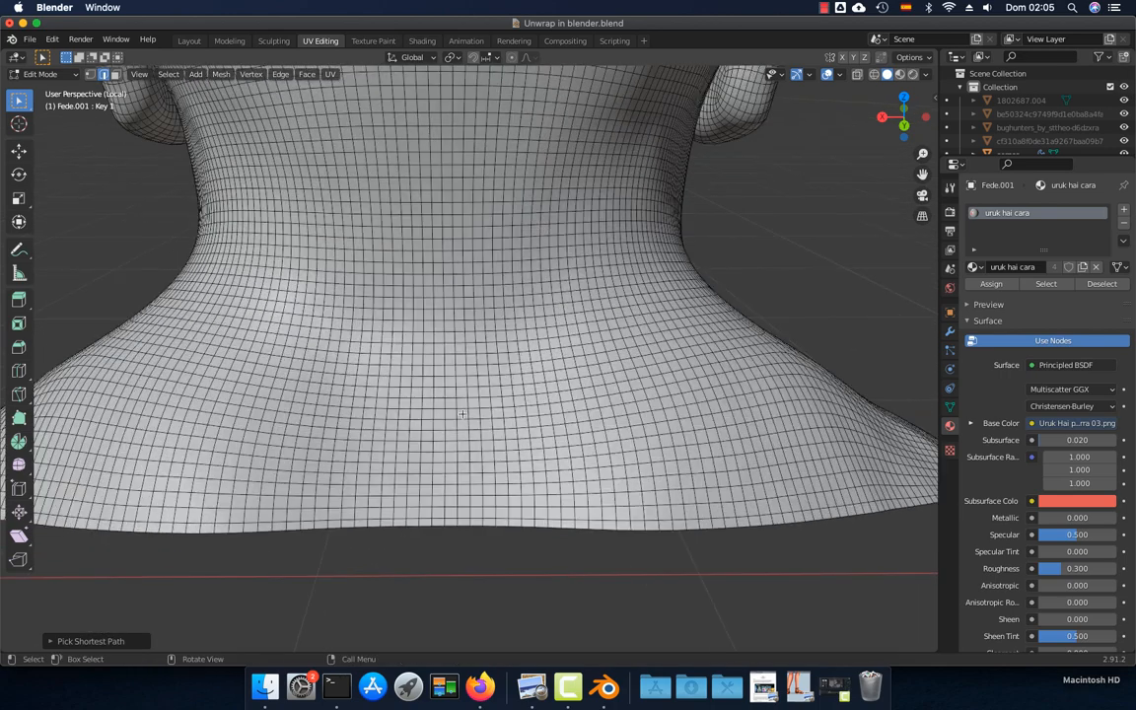
pyautogui.keyDown('ctrl'); pyautogui.click(434, 423); pyautogui.keyUp('ctrl')
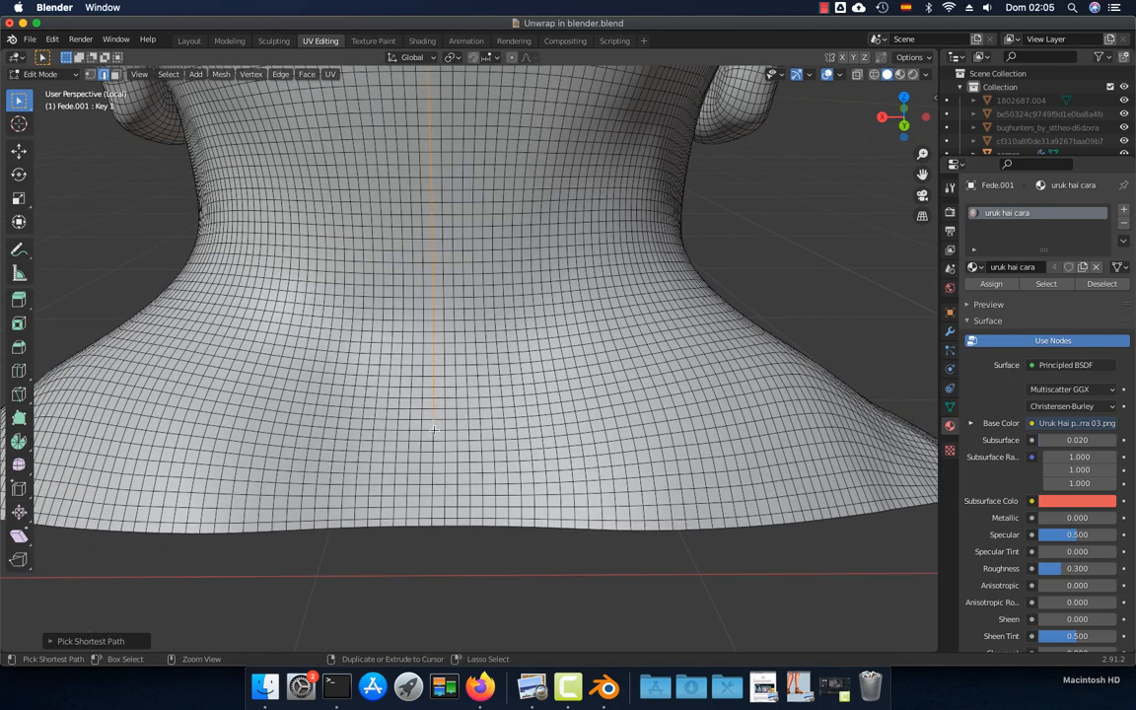
pyautogui.keyDown('ctrl'); pyautogui.click(431, 520); pyautogui.keyUp('ctrl')
# Mark the selected midline edge path as a seam
pyautogui.scroll(-5, 431, 521)
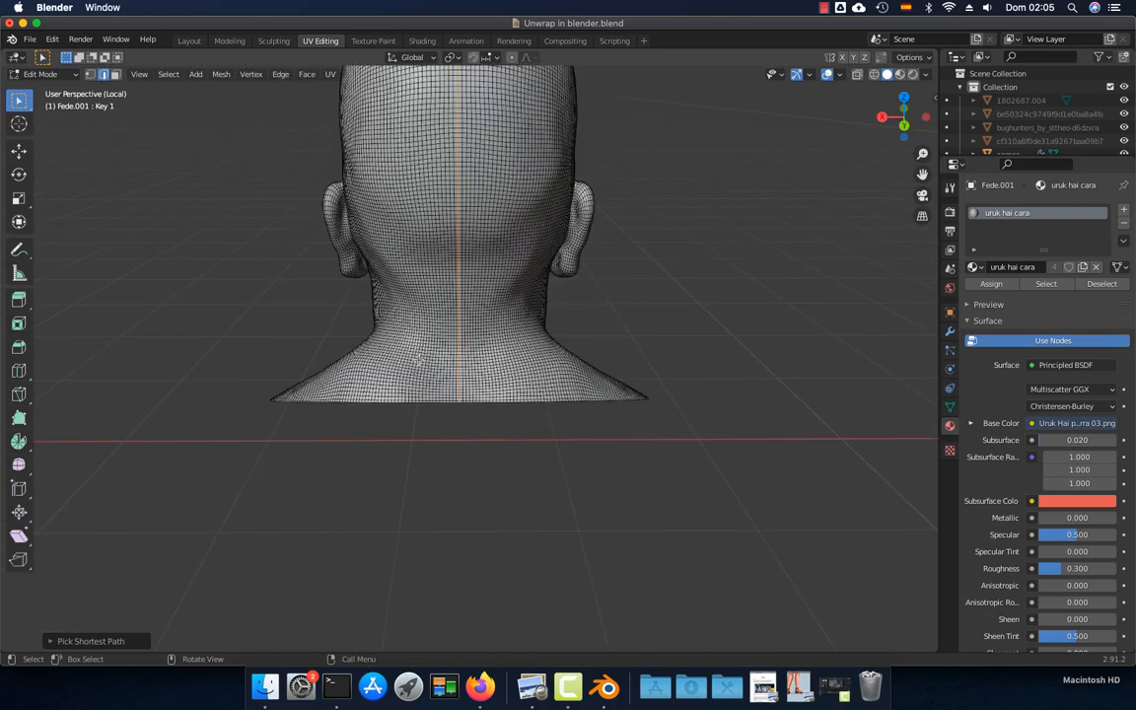
pyautogui.moveTo(430, 521); pyautogui.dragTo(537, 313, button='middle')
pyautogui.click(332, 74)
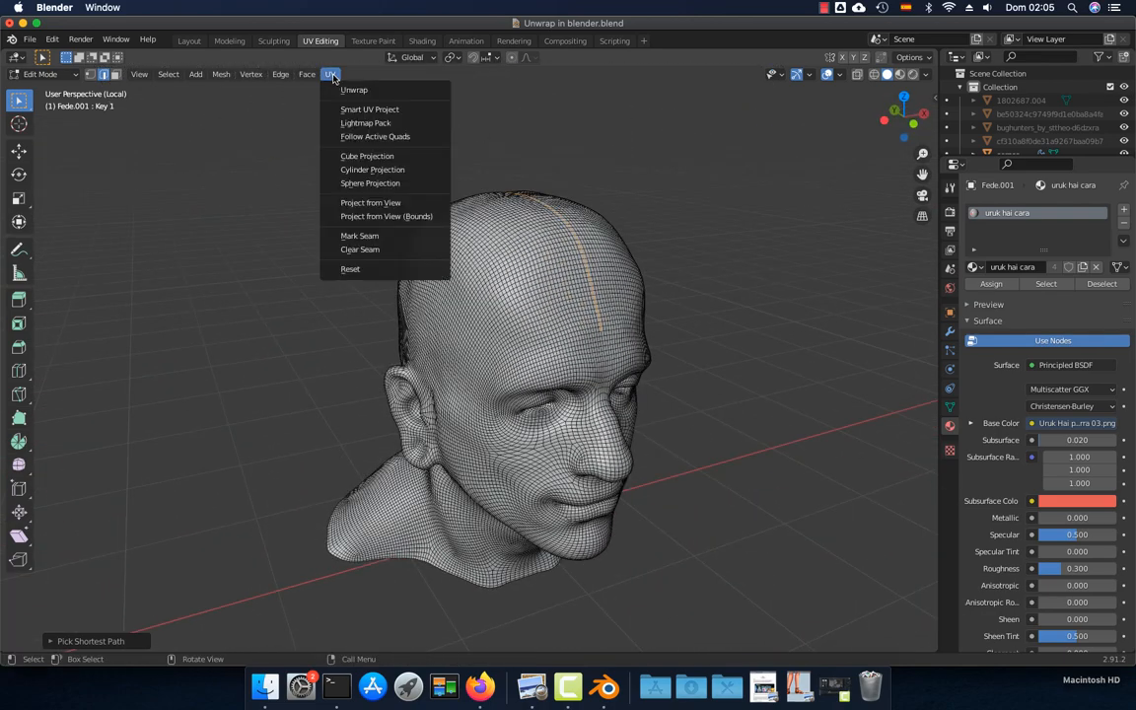
pyautogui.click(357, 235)
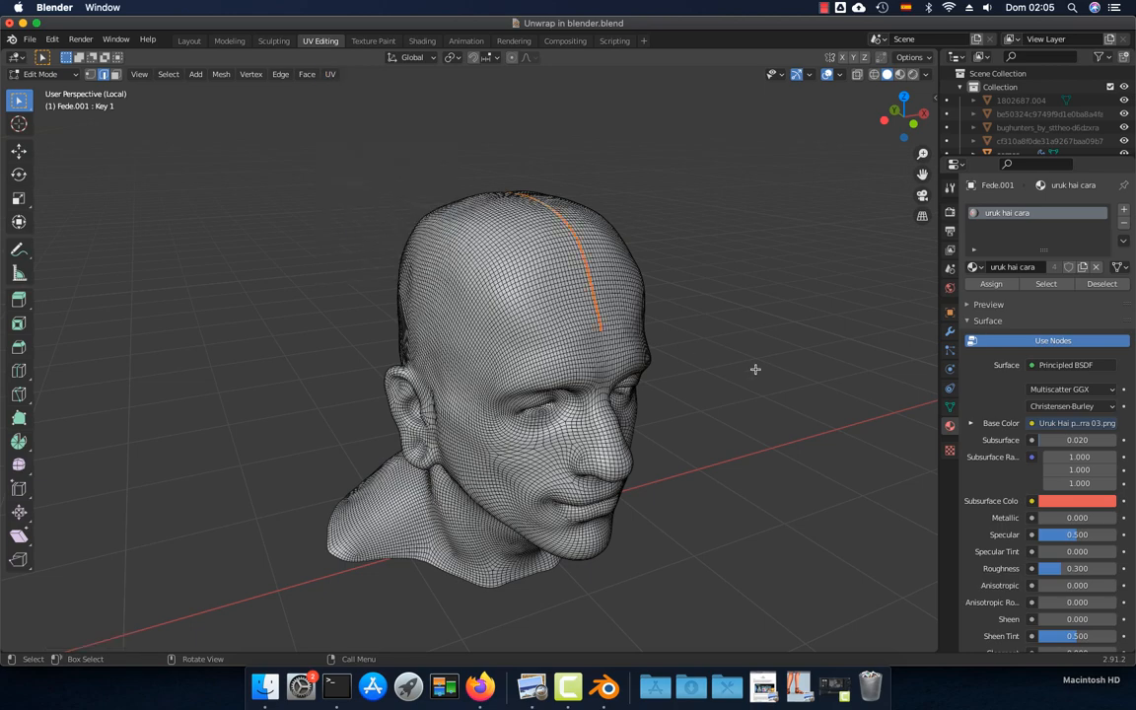
# Select a closed edge path around the head's right ear, running behind it, below the lobe, in front and over the top
pyautogui.moveTo(679, 333); pyautogui.dragTo(581, 261, button='middle')
pyautogui.scroll(5, 603, 325)
pyautogui.scroll(2, 575, 295)
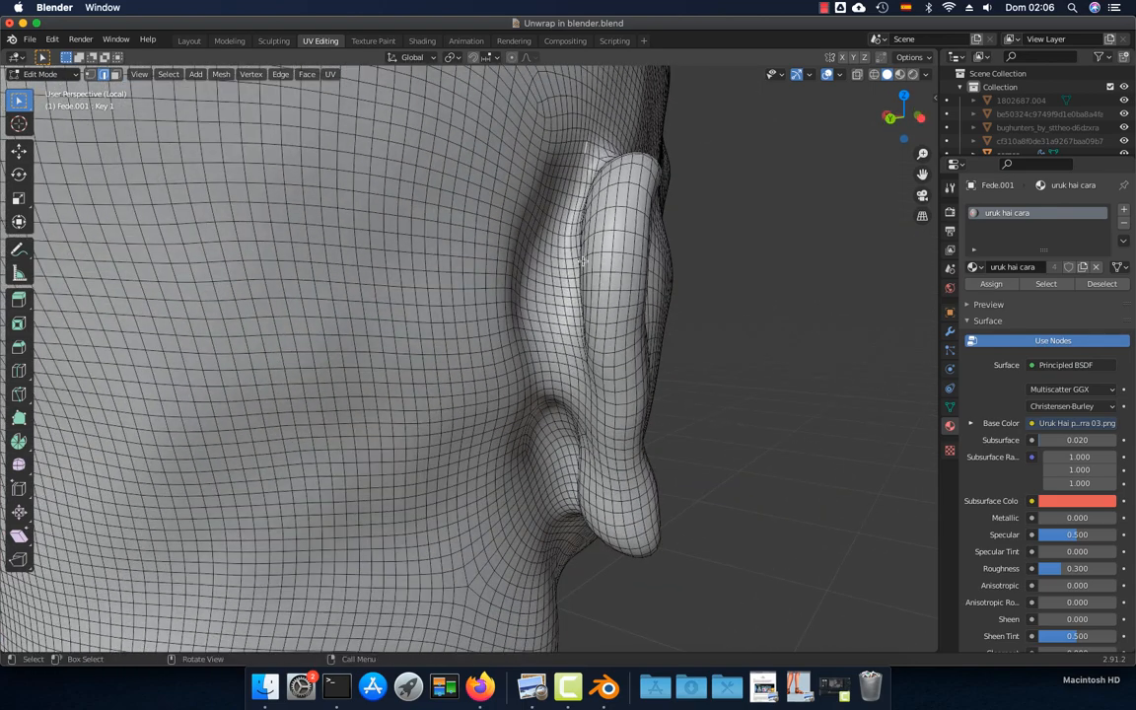
pyautogui.keyDown('ctrl'); pyautogui.click(568, 499); pyautogui.keyUp('ctrl')
pyautogui.moveTo(568, 499); pyautogui.dragTo(579, 369, button='middle')
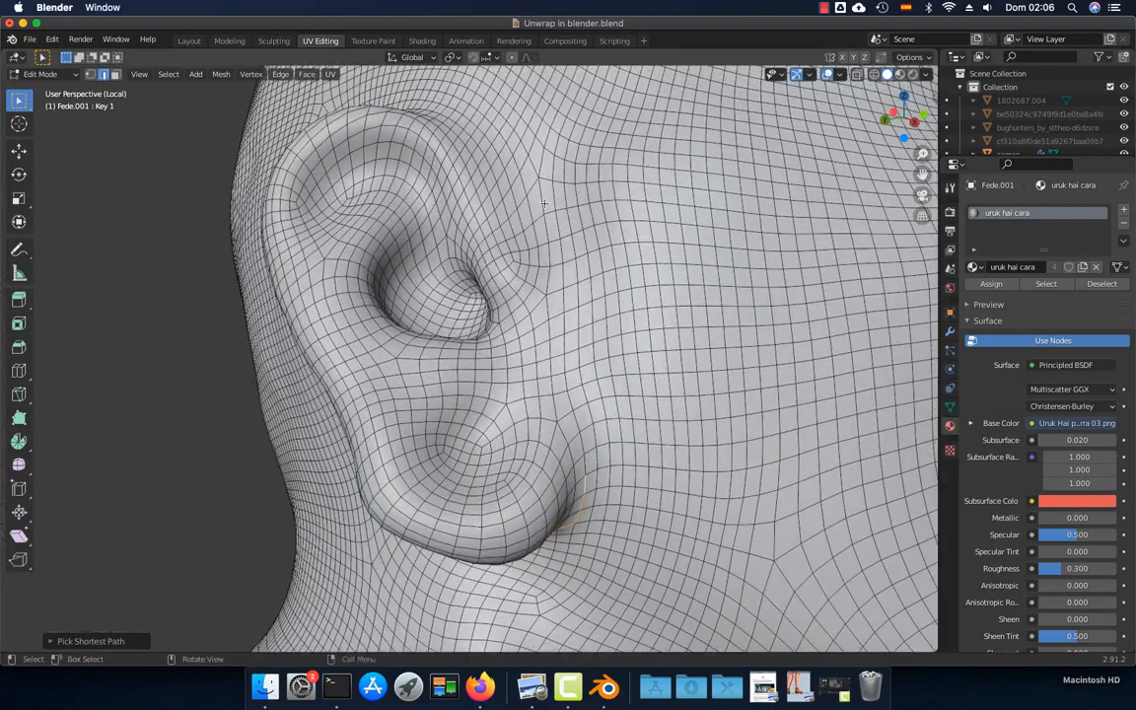
pyautogui.moveTo(544, 205); pyautogui.dragTo(581, 299, button='middle')
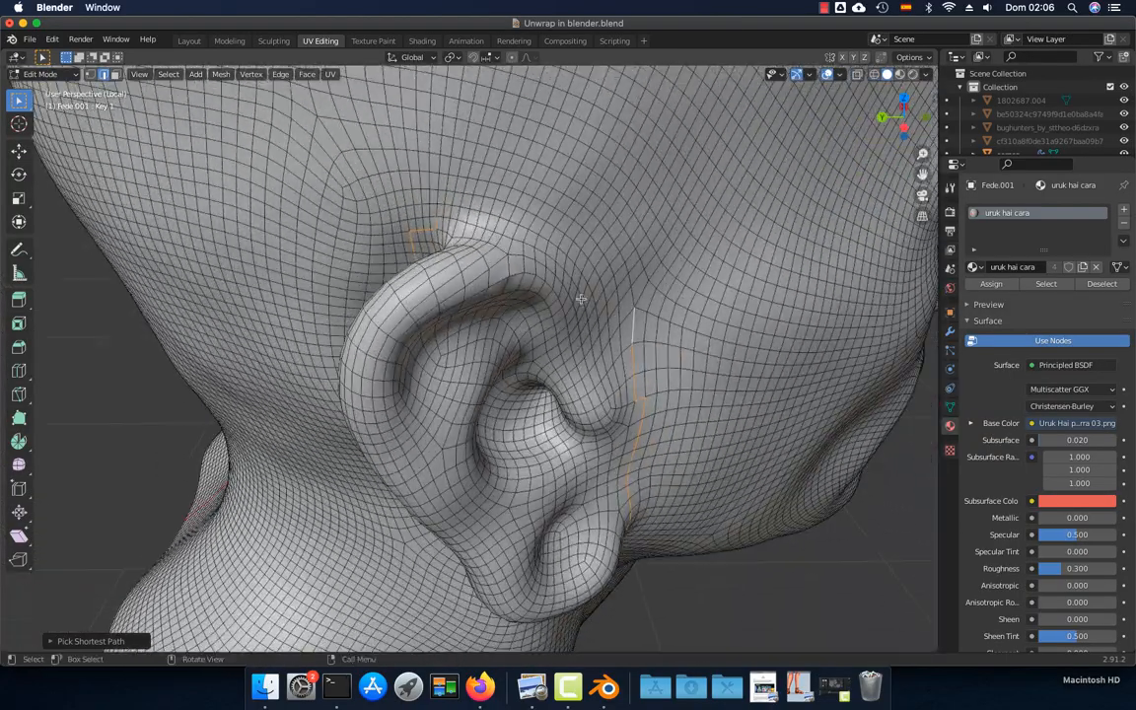
pyautogui.keyDown('ctrl'); pyautogui.click(468, 205); pyautogui.keyUp('ctrl')
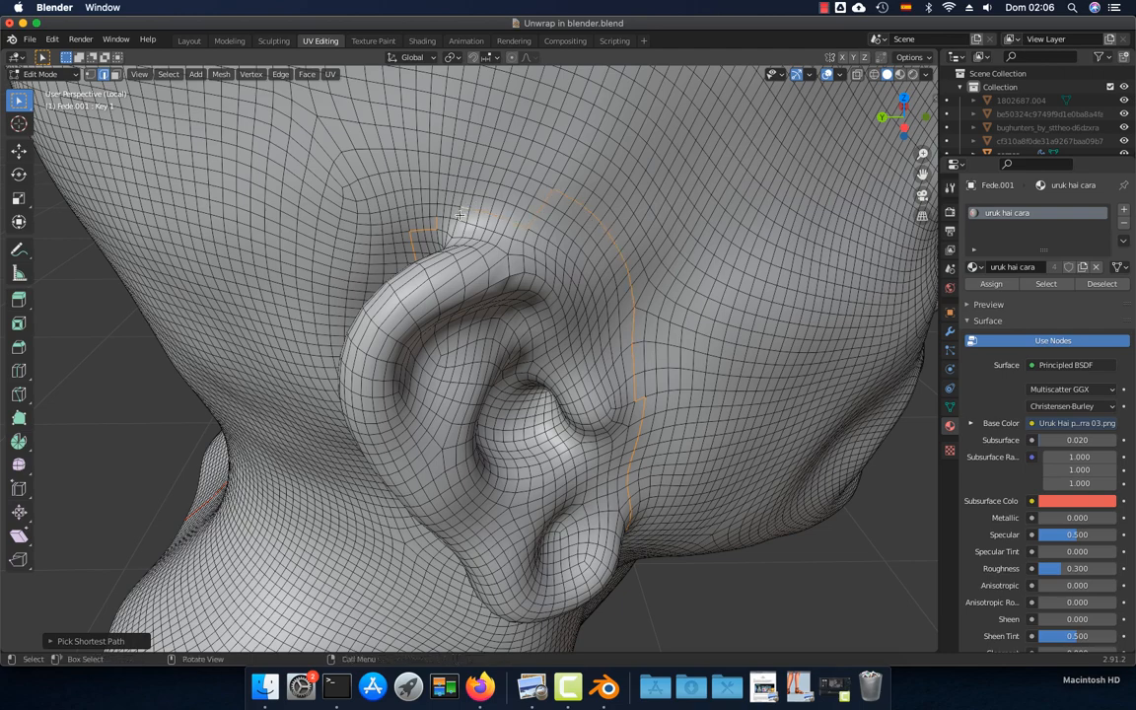
pyautogui.scroll(3, 473, 237)
pyautogui.scroll(-1, 472, 240)
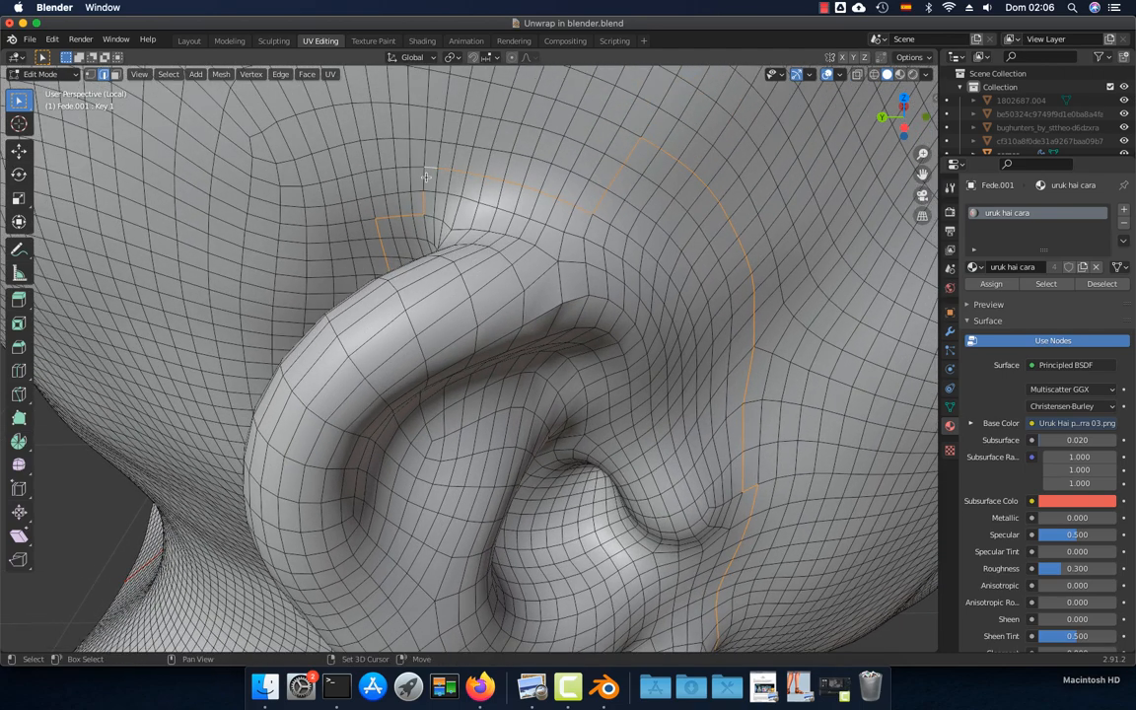
# Mark the edge loop around the right ear as a seam
pyautogui.scroll(-8, 426, 177)
pyautogui.moveTo(434, 197); pyautogui.dragTo(488, 280, button='middle')
pyautogui.click(330, 74)
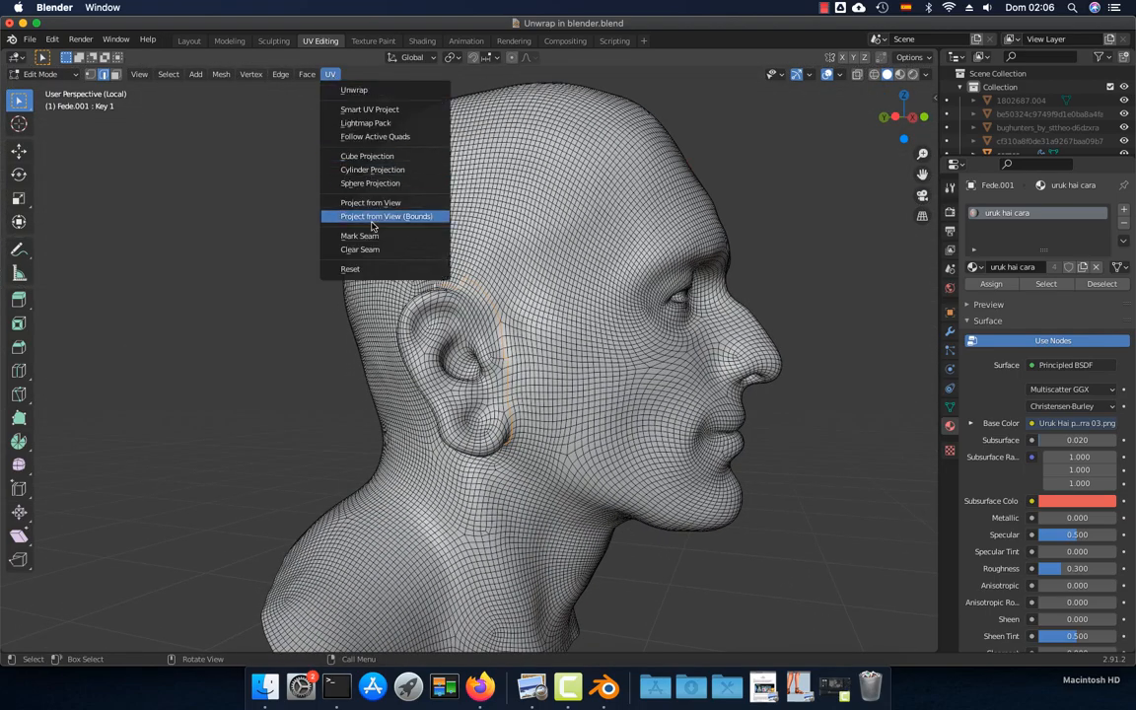
pyautogui.click(337, 213)
# Select an edge path in front of the head's left ear, from above the ear down and under the lobe
pyautogui.moveTo(838, 264); pyautogui.dragTo(603, 266, button='middle')
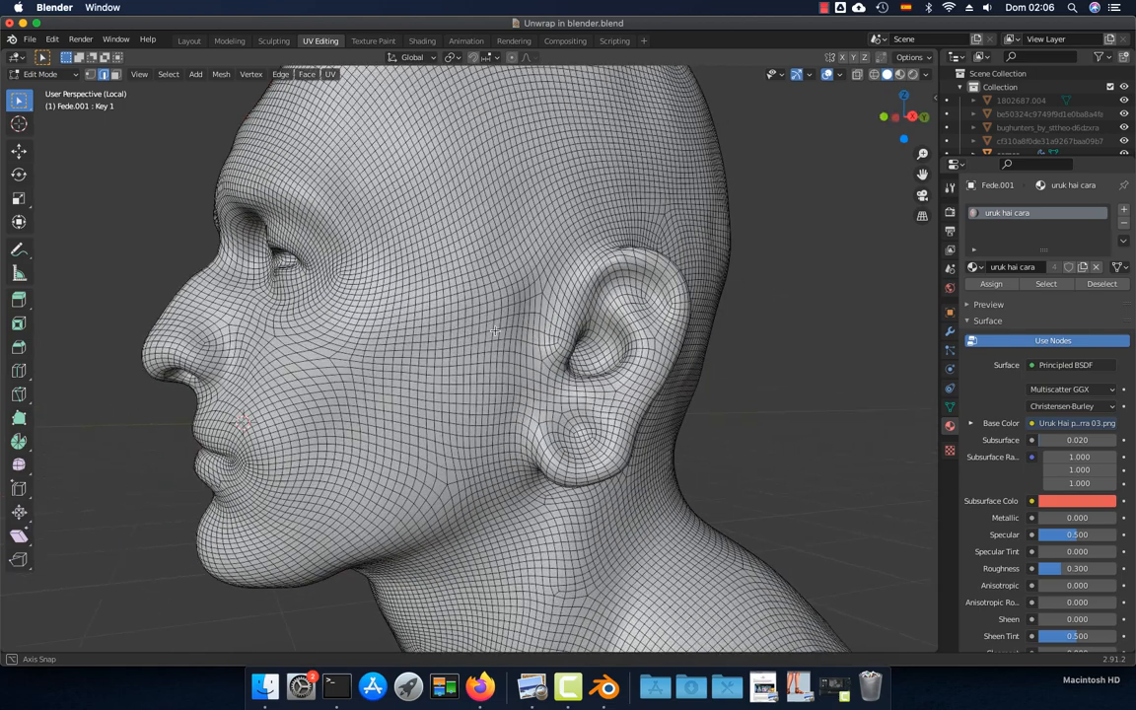
pyautogui.scroll(4, 671, 267)
pyautogui.keyDown('shift'); pyautogui.moveTo(678, 269); pyautogui.dragTo(583, 252, button='middle'); pyautogui.keyUp('shift')
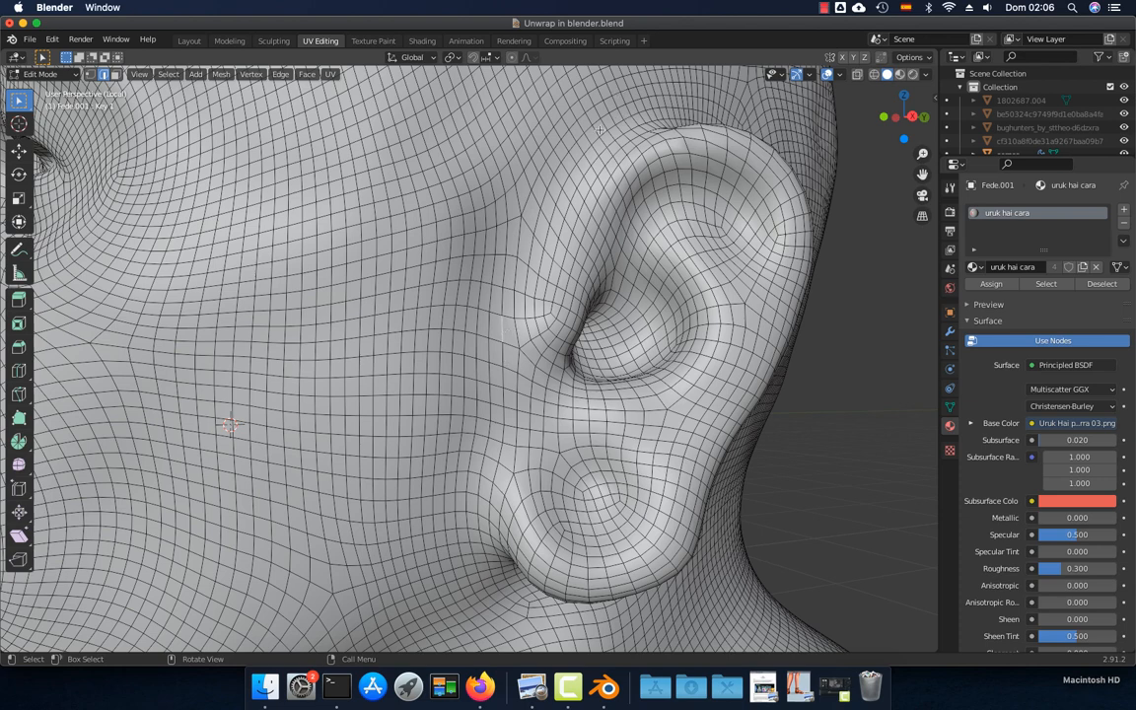
pyautogui.keyDown('ctrl'); pyautogui.click(503, 330); pyautogui.keyUp('ctrl')
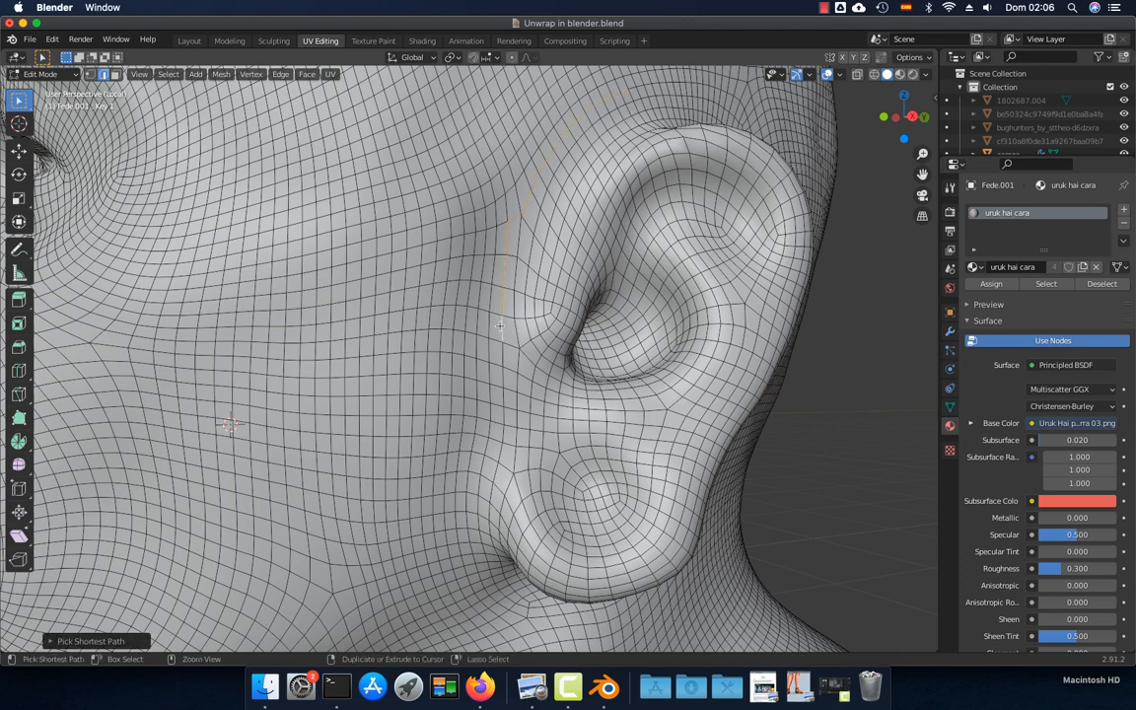
pyautogui.moveTo(498, 357)
pyautogui.mouseDown(button='middle')
pyautogui.moveTo(477, 198)
pyautogui.moveTo(515, 276)
pyautogui.moveTo(495, 271)
pyautogui.mouseUp(button='middle')
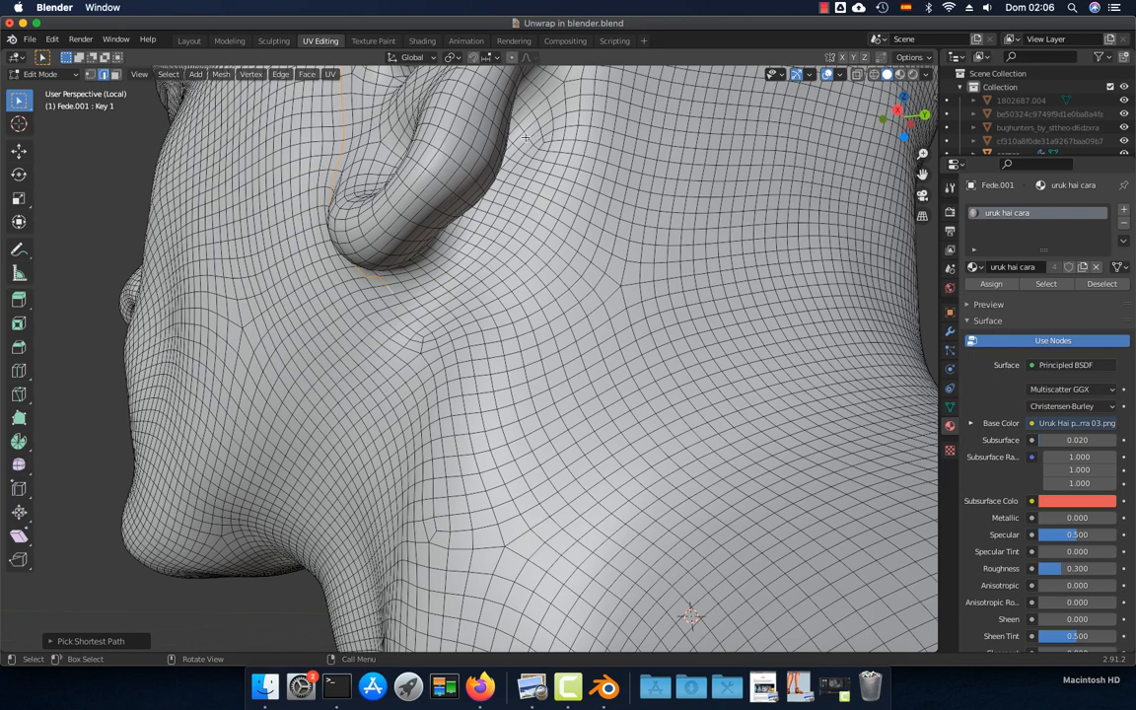
# Undo the last path picks under the left lobe and reroute the path behind and over the ear to close the loop
pyautogui.press('super+z')
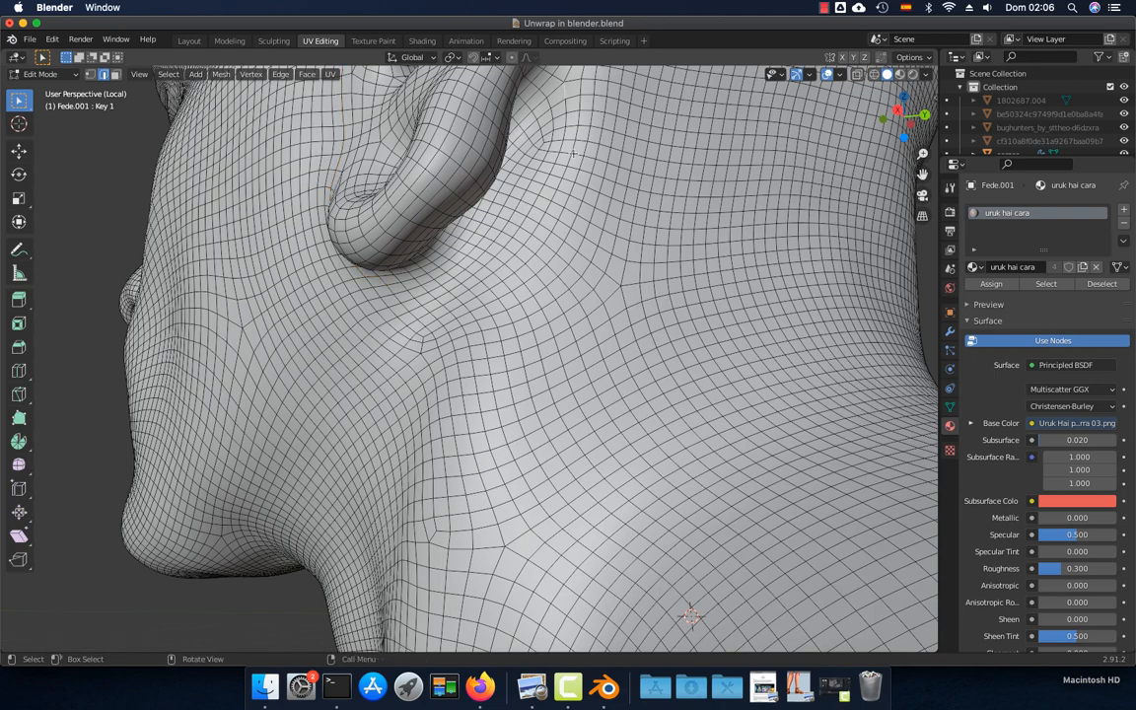
pyautogui.press('super+z')
pyautogui.keyDown('ctrl'); pyautogui.click(565, 92); pyautogui.keyUp('ctrl')
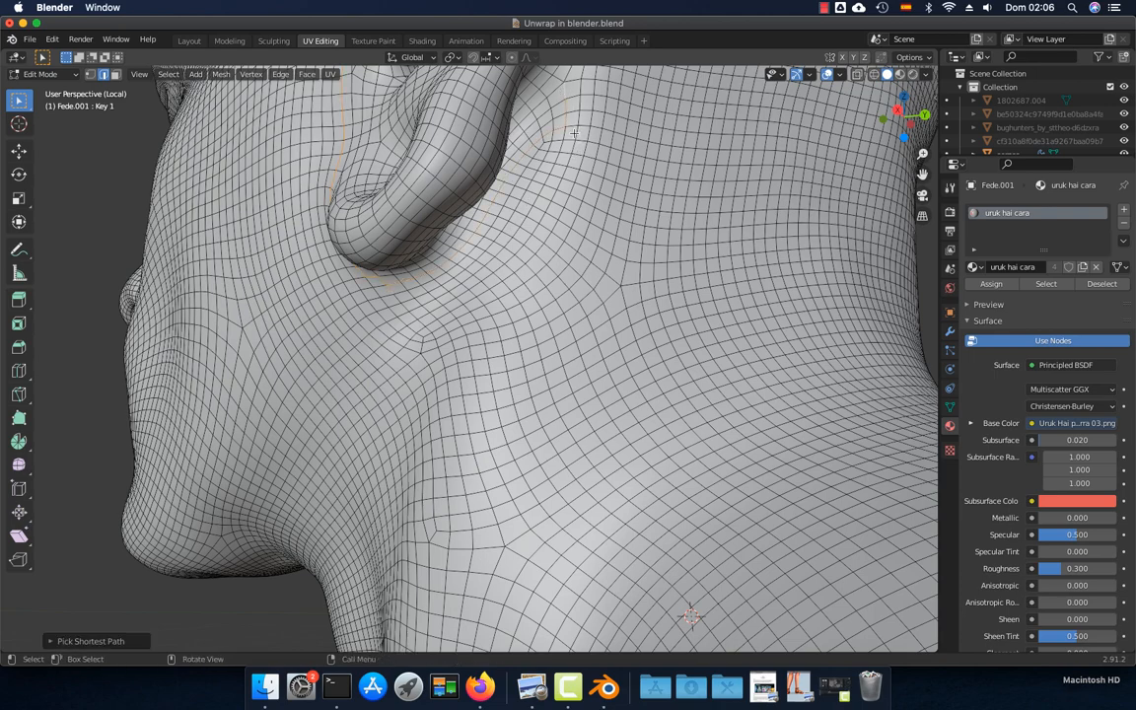
pyautogui.moveTo(565, 92); pyautogui.dragTo(447, 196, button='middle')
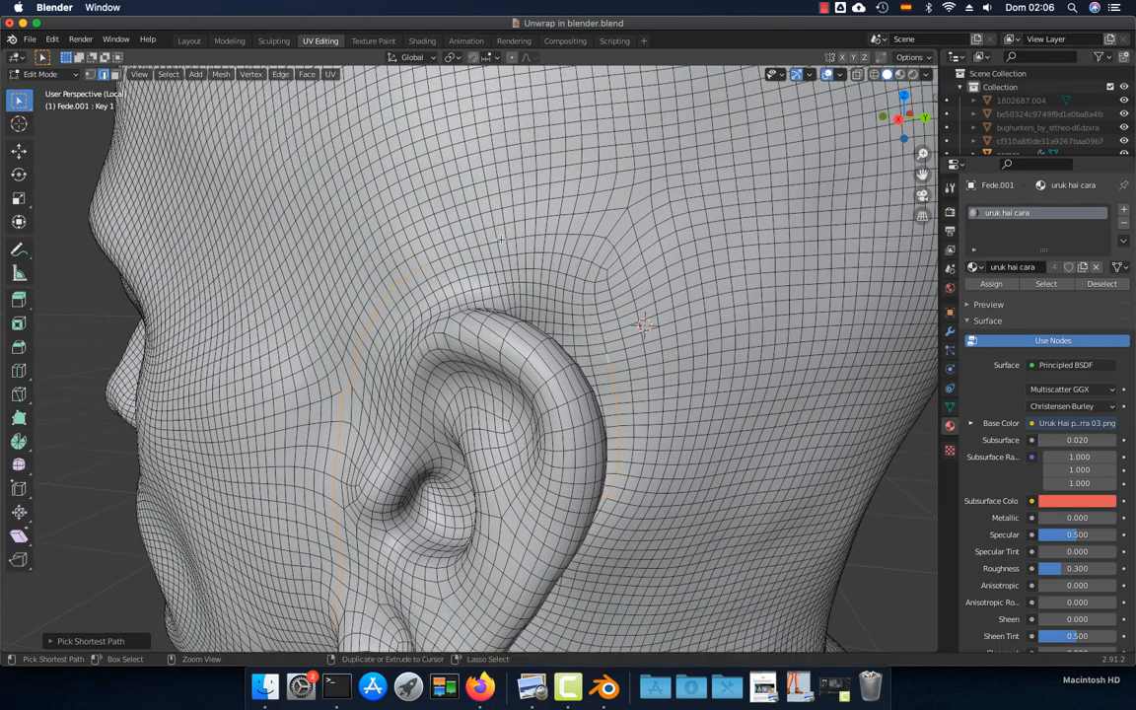
pyautogui.keyDown('ctrl'); pyautogui.click(435, 258); pyautogui.keyUp('ctrl')
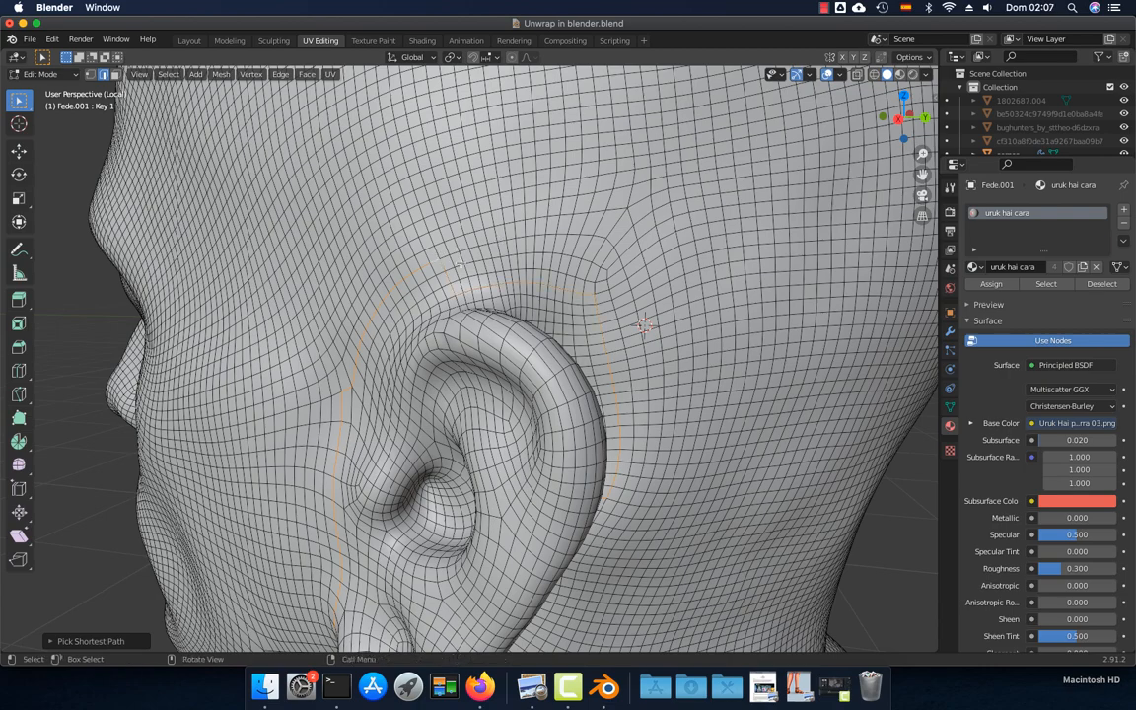
# Mark the edge loop around the left ear as a seam
pyautogui.moveTo(461, 263); pyautogui.dragTo(560, 294, button='middle')
pyautogui.scroll(-3, 560, 294)
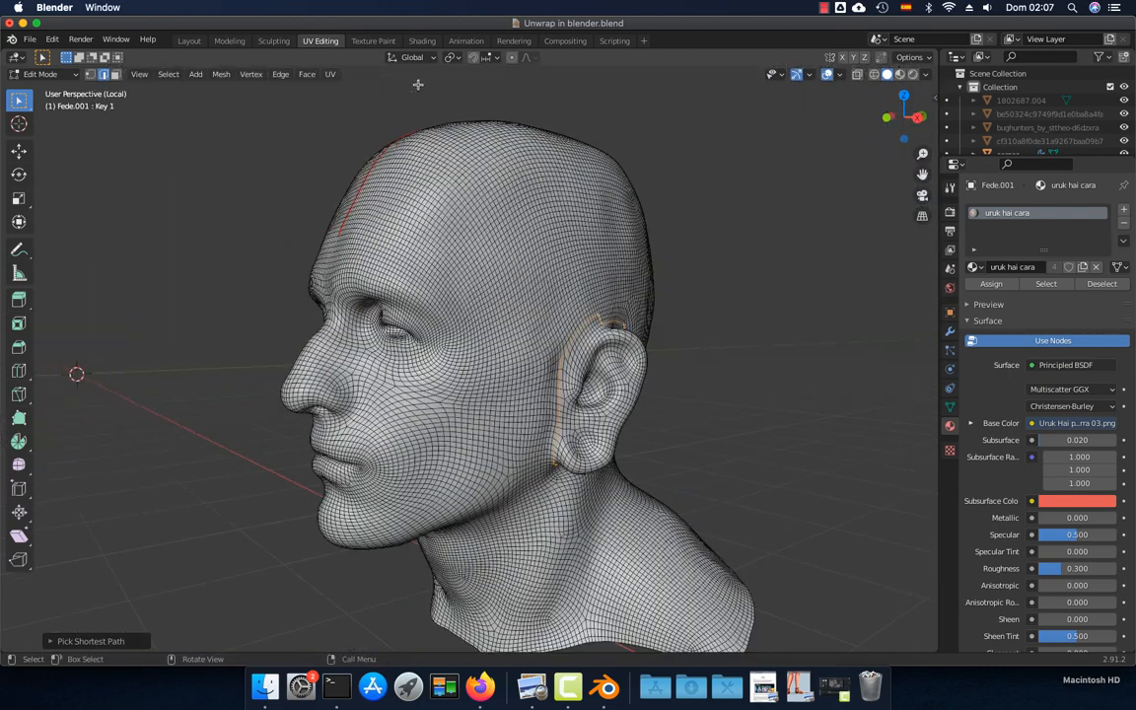
pyautogui.click(330, 74)
pyautogui.click(364, 237)
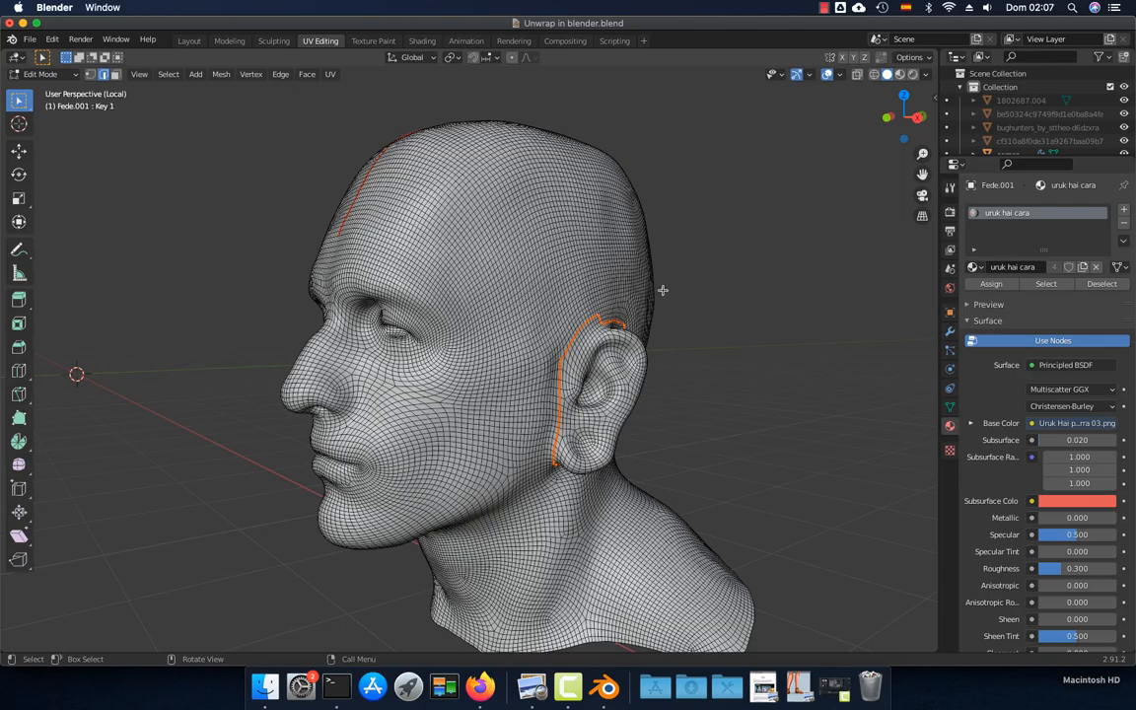
# Select the edge path along the upper lid of the head's right eye, from the inner to the outer corner
pyautogui.moveTo(450, 296); pyautogui.dragTo(460, 323, button='middle')
pyautogui.scroll(4, 459, 322)
pyautogui.scroll(4, 459, 322)
pyautogui.keyDown('shift'); pyautogui.moveTo(424, 143); pyautogui.dragTo(545, 279, button='middle'); pyautogui.keyUp('shift')
pyautogui.scroll(2, 439, 302)
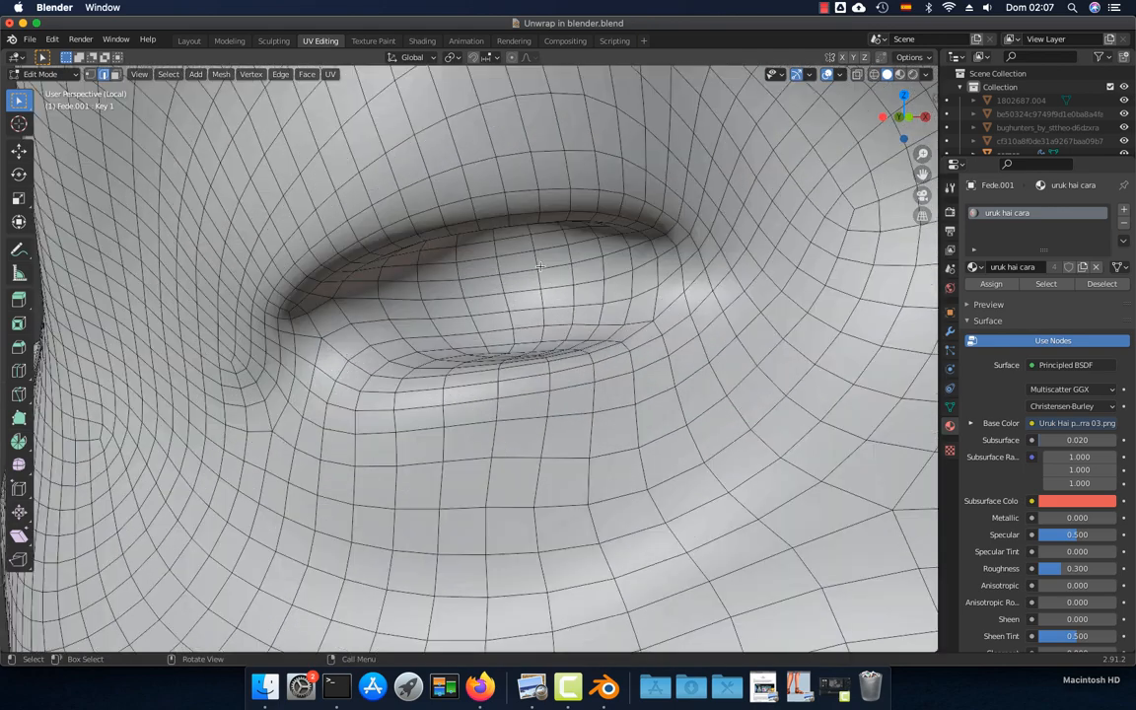
pyautogui.click(669, 213)
pyautogui.keyDown('ctrl'); pyautogui.click(287, 292); pyautogui.keyUp('ctrl')
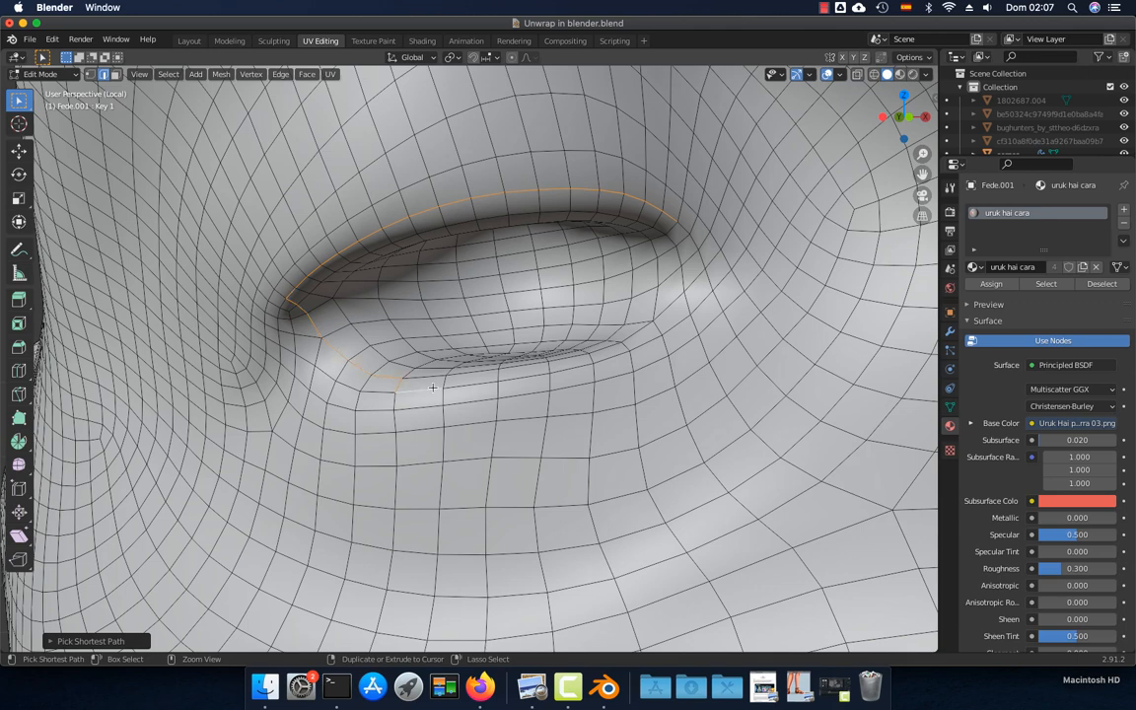
# Correct the path at the eye's outer corner and extend it along the first part of the lower lid
pyautogui.keyDown('shift'); pyautogui.click(284, 309); pyautogui.keyUp('shift')
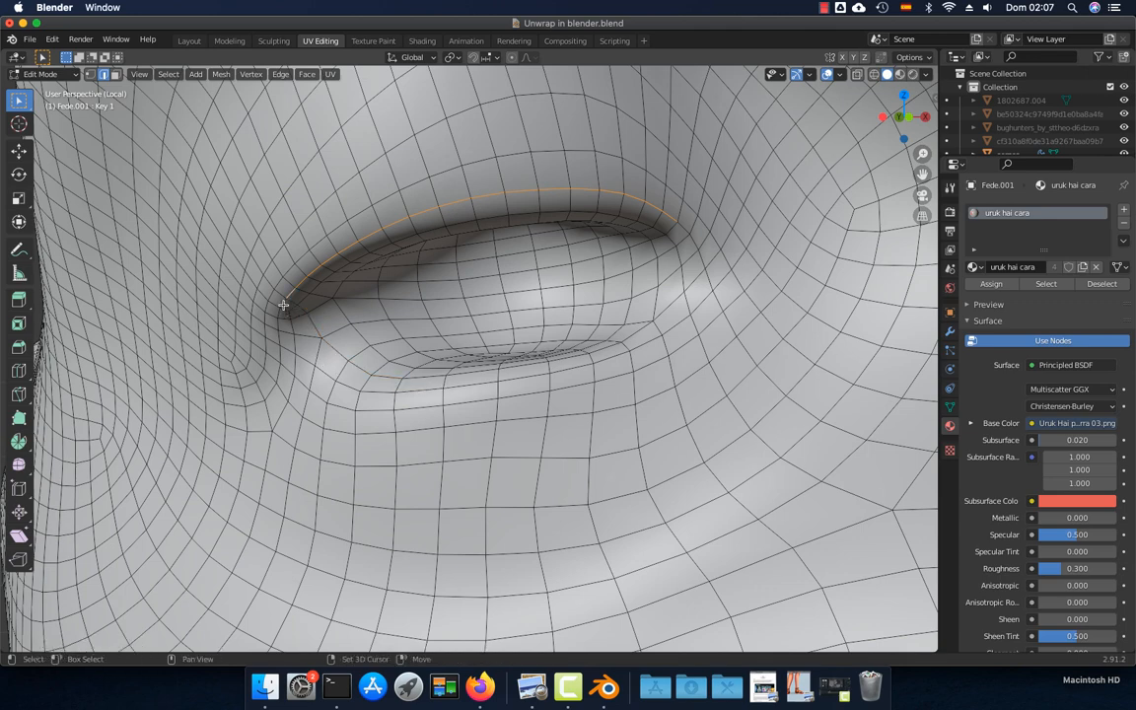
pyautogui.keyDown('shift'); pyautogui.click(280, 310); pyautogui.keyUp('shift')
pyautogui.keyDown('ctrl'); pyautogui.click(462, 385); pyautogui.keyUp('ctrl')
pyautogui.moveTo(462, 385); pyautogui.dragTo(648, 350, button='middle')
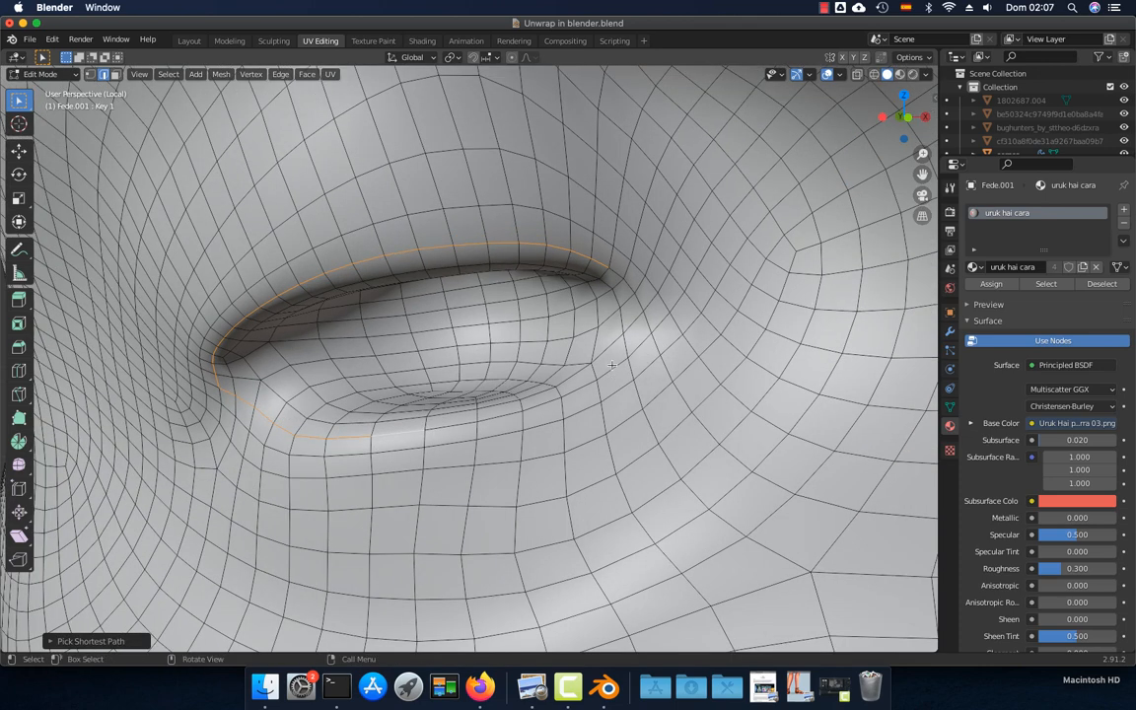
# Undo the stray selection and continue the lower lid path to the inner corner, closing the loop around the right eye
pyautogui.click(614, 364)
pyautogui.press('super+z')
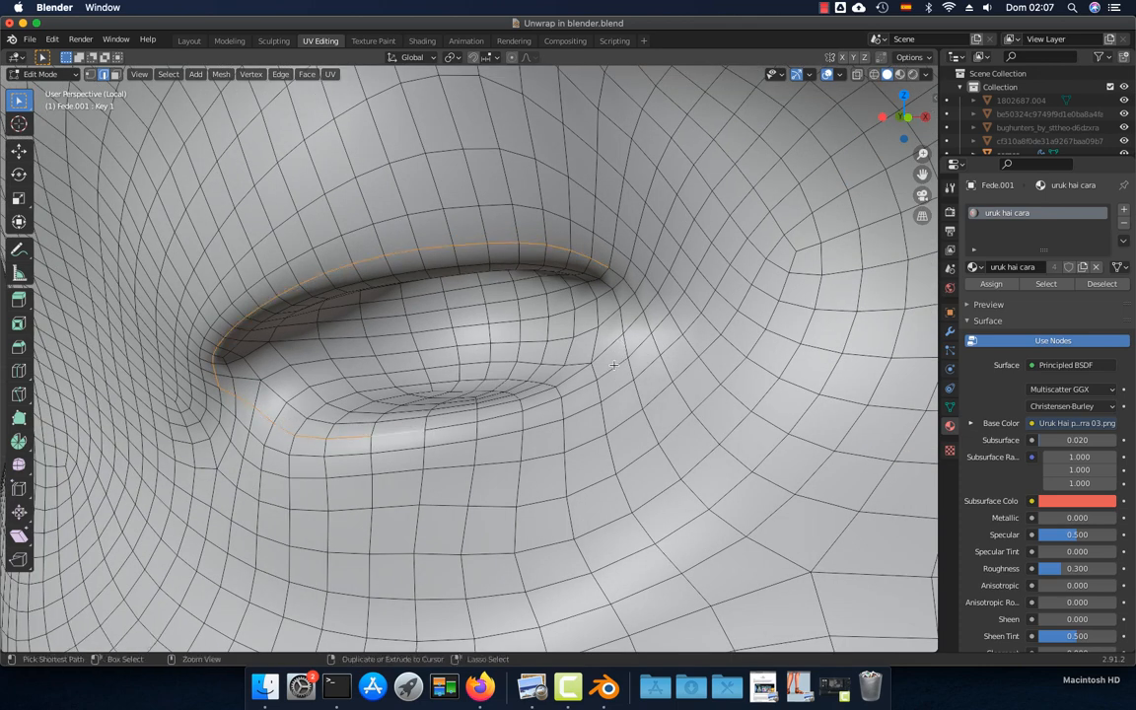
pyautogui.keyDown('ctrl'); pyautogui.click(616, 298); pyautogui.keyUp('ctrl')
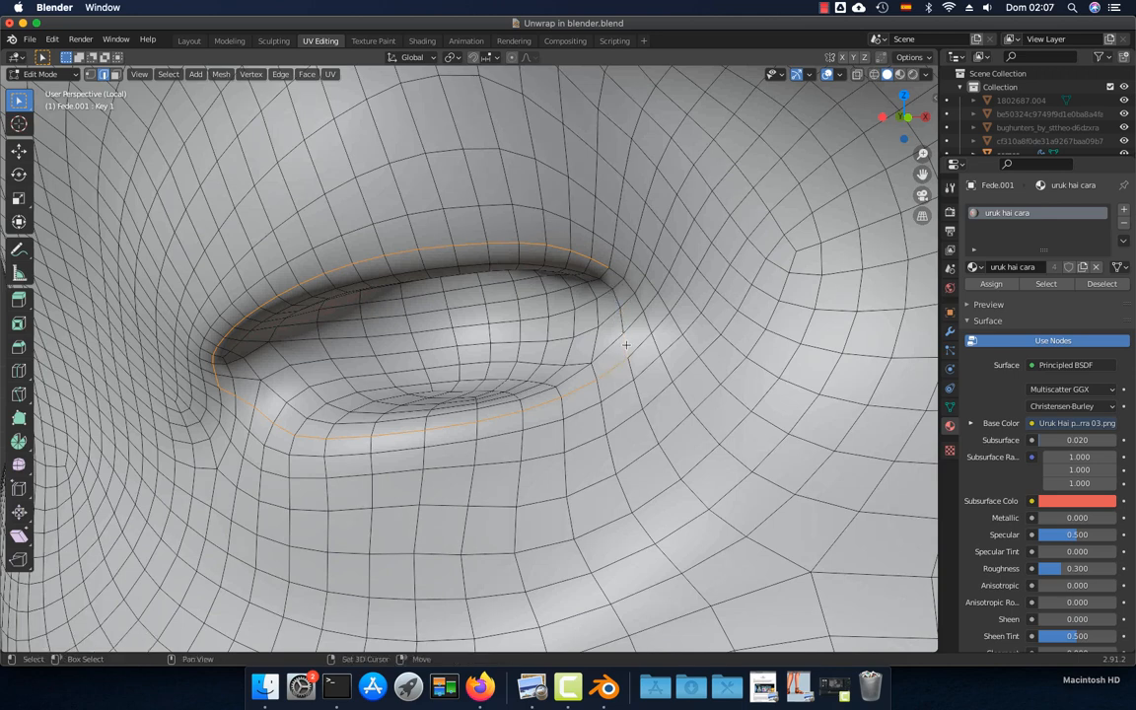
pyautogui.keyDown('ctrl'); pyautogui.click(615, 273); pyautogui.keyUp('ctrl')
pyautogui.scroll(-6, 638, 309)
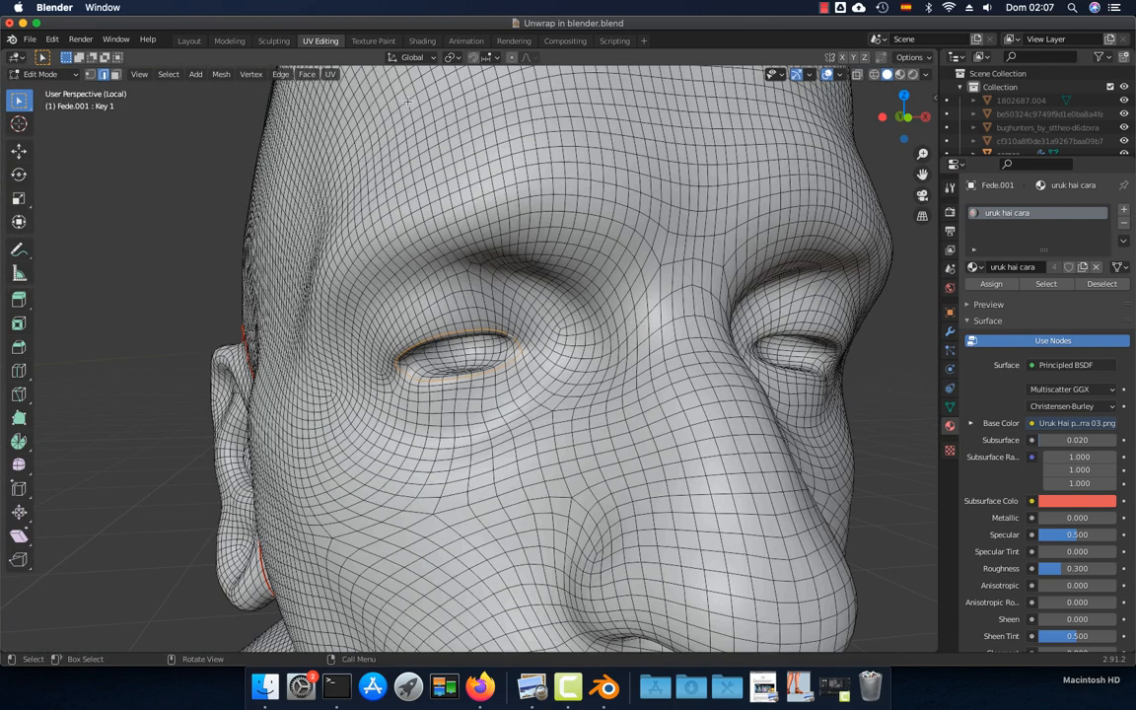
# Mark the loop around the head's right eye as a seam and select the edge path along the left eye's upper lid
pyautogui.click(330, 74)
pyautogui.click(332, 213)
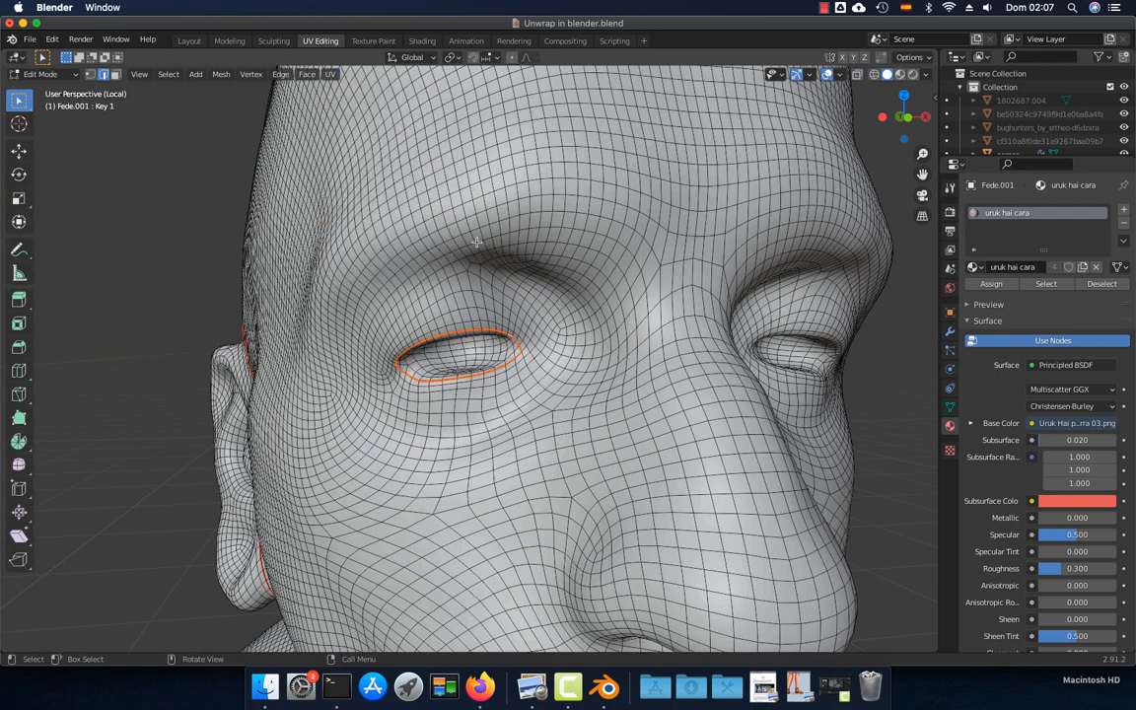
pyautogui.moveTo(522, 279); pyautogui.dragTo(384, 212, button='middle')
pyautogui.scroll(5, 557, 298)
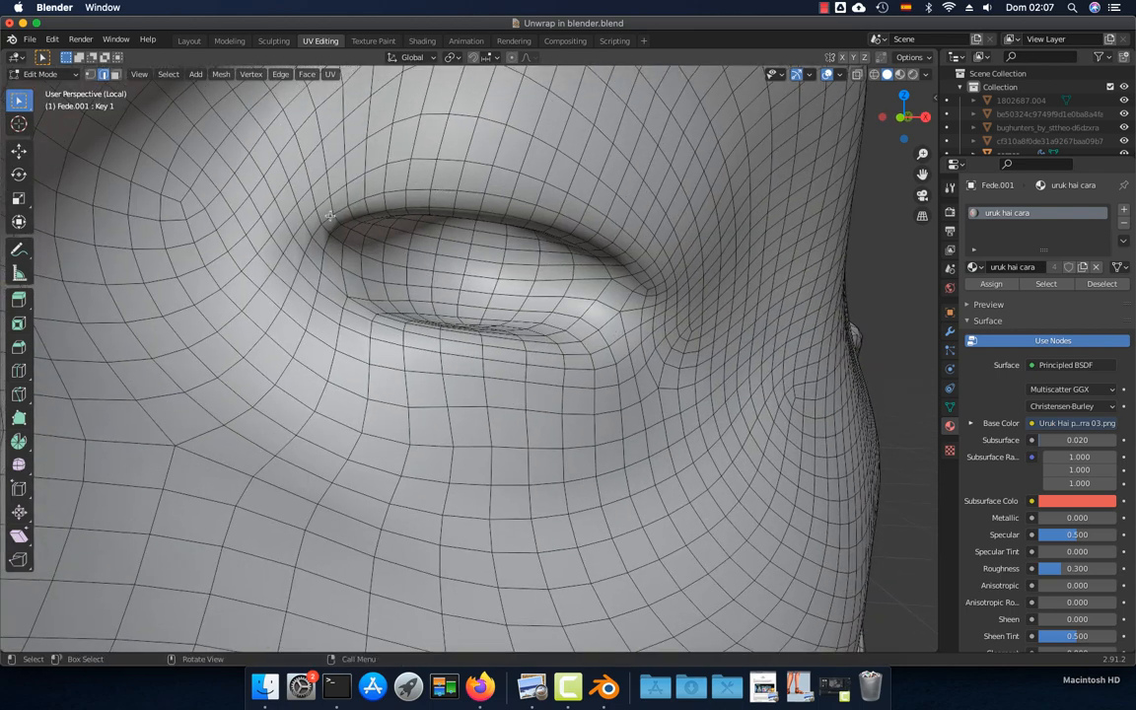
pyautogui.keyDown('ctrl'); pyautogui.click(633, 255); pyautogui.keyUp('ctrl')
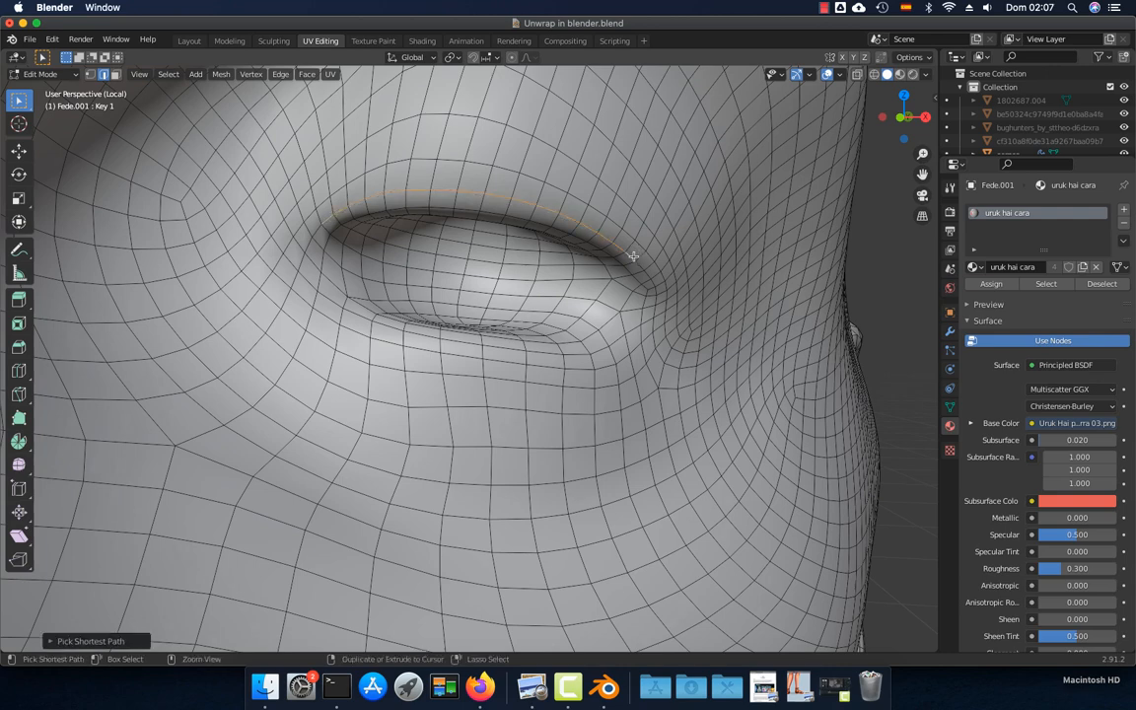
# Extend the left eye's edge path from the outer corner along the lower lid and around the inner corner
pyautogui.keyDown('ctrl'); pyautogui.click(649, 277); pyautogui.keyUp('ctrl')
pyautogui.keyDown('ctrl'); pyautogui.click(545, 348); pyautogui.keyUp('ctrl')
pyautogui.keyDown('ctrl'); pyautogui.click(321, 287); pyautogui.keyUp('ctrl')
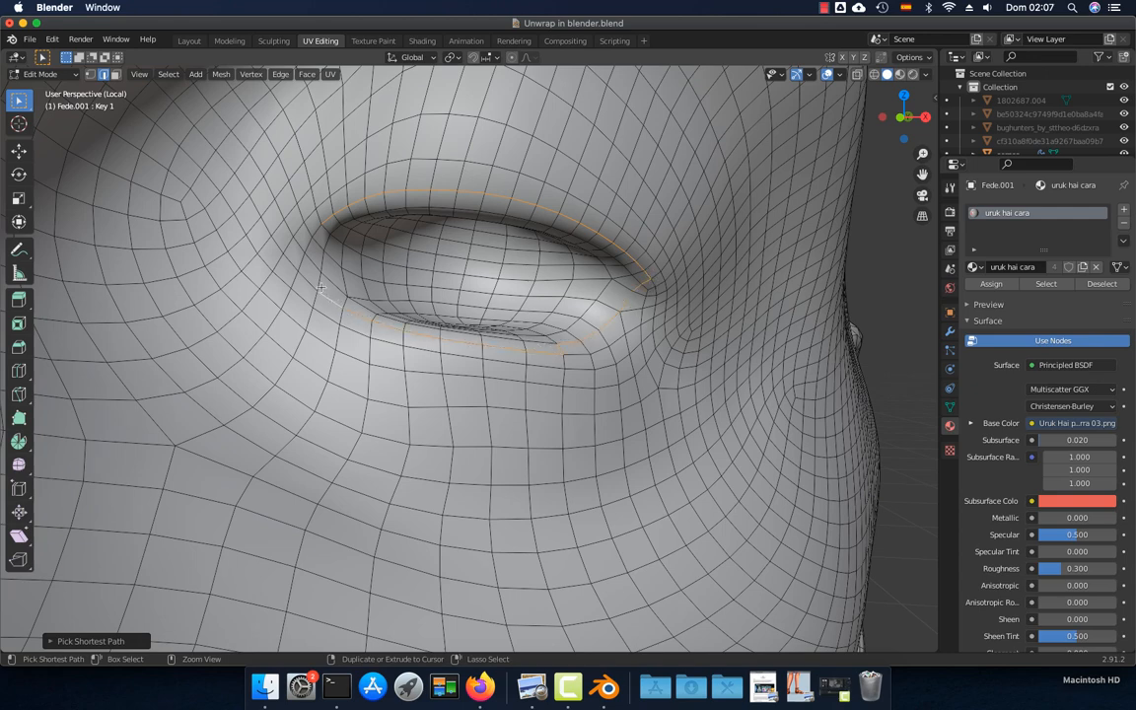
pyautogui.keyDown('ctrl'); pyautogui.click(286, 236); pyautogui.keyUp('ctrl')
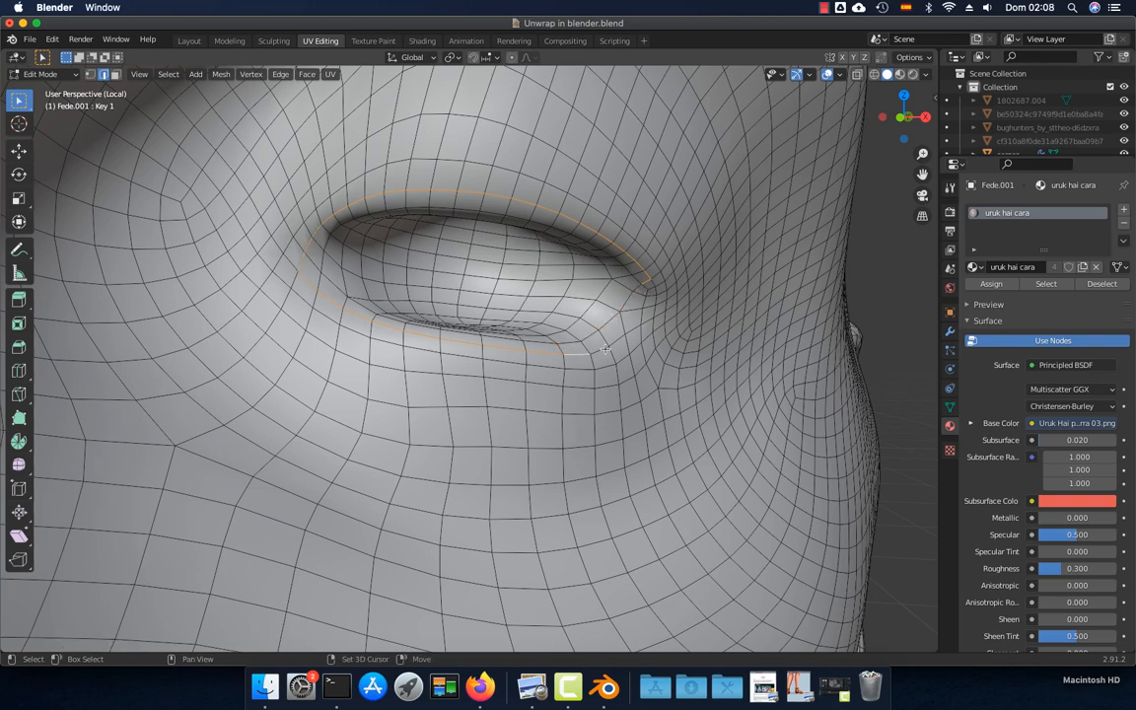
# Complete the selection around the left eye's outer corner edge by edge and mark the closed loop as a seam
pyautogui.keyDown('shift'); pyautogui.click(609, 351); pyautogui.keyUp('shift')
pyautogui.keyDown('shift'); pyautogui.click(628, 343); pyautogui.keyUp('shift')
pyautogui.keyDown('shift'); pyautogui.click(642, 333); pyautogui.keyUp('shift')
pyautogui.keyDown('shift'); pyautogui.click(647, 317); pyautogui.keyUp('shift')
pyautogui.scroll(4, 651, 288)
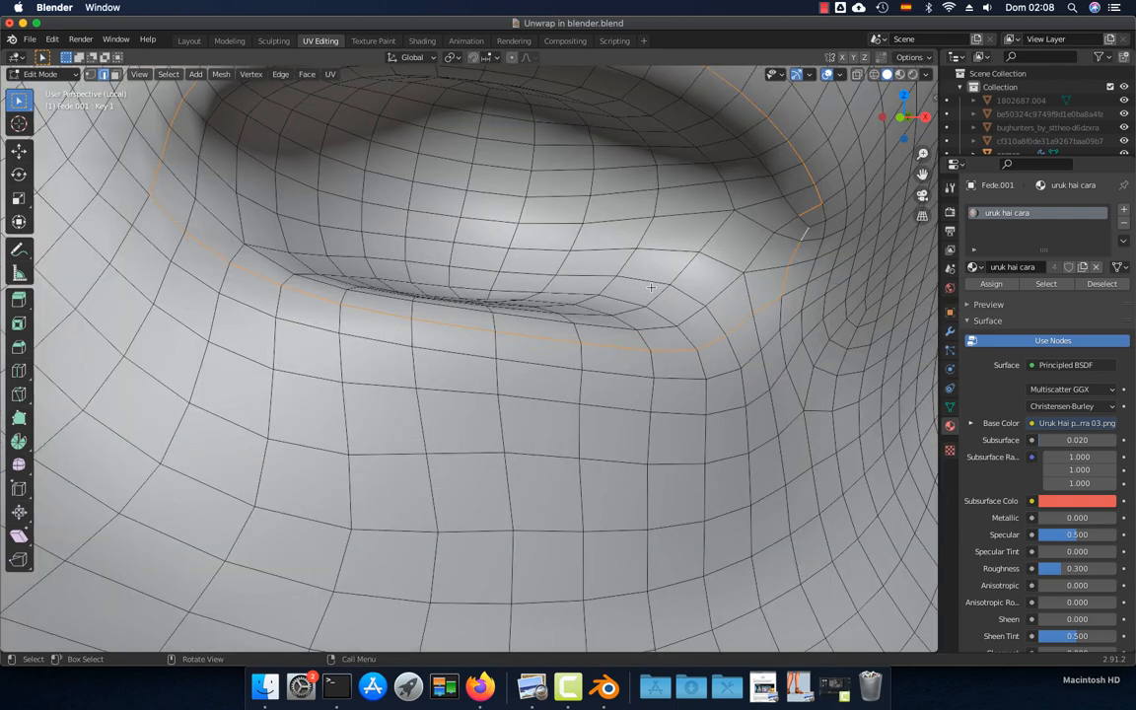
pyautogui.keyDown('shift'); pyautogui.moveTo(807, 235); pyautogui.dragTo(590, 289, button='middle'); pyautogui.keyUp('shift')
pyautogui.keyDown('shift'); pyautogui.click(465, 273); pyautogui.keyUp('shift')
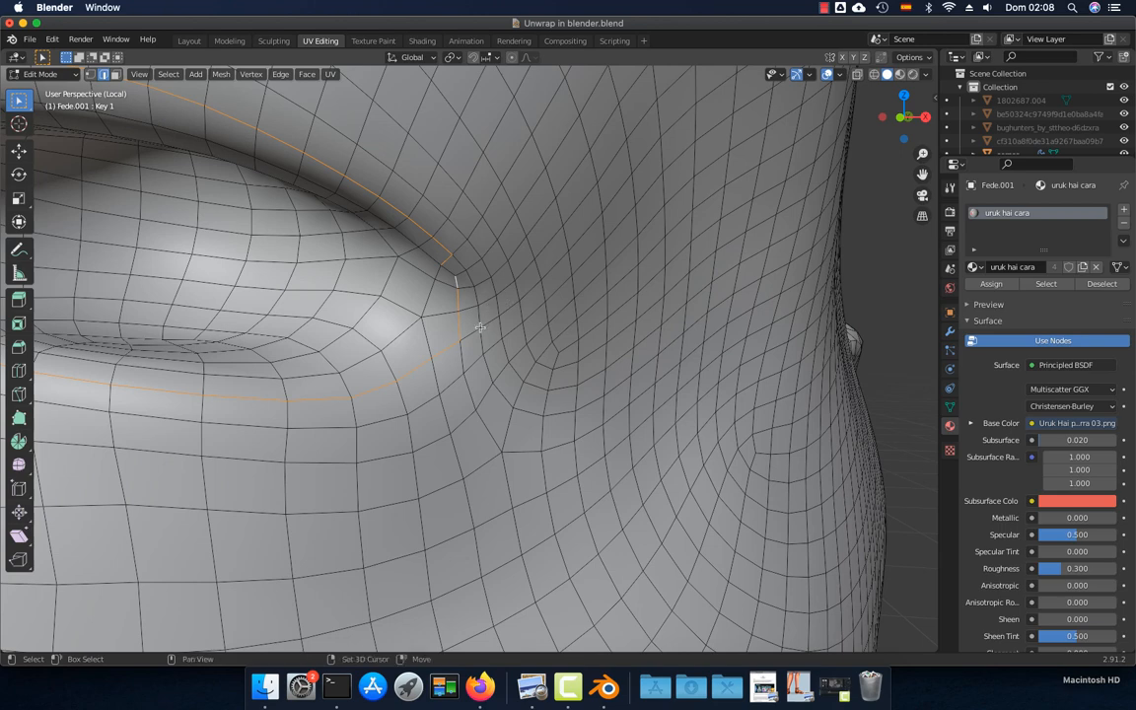
pyautogui.keyDown('shift'); pyautogui.click(451, 273); pyautogui.keyUp('shift')
pyautogui.click(331, 74)
pyautogui.click(360, 235)
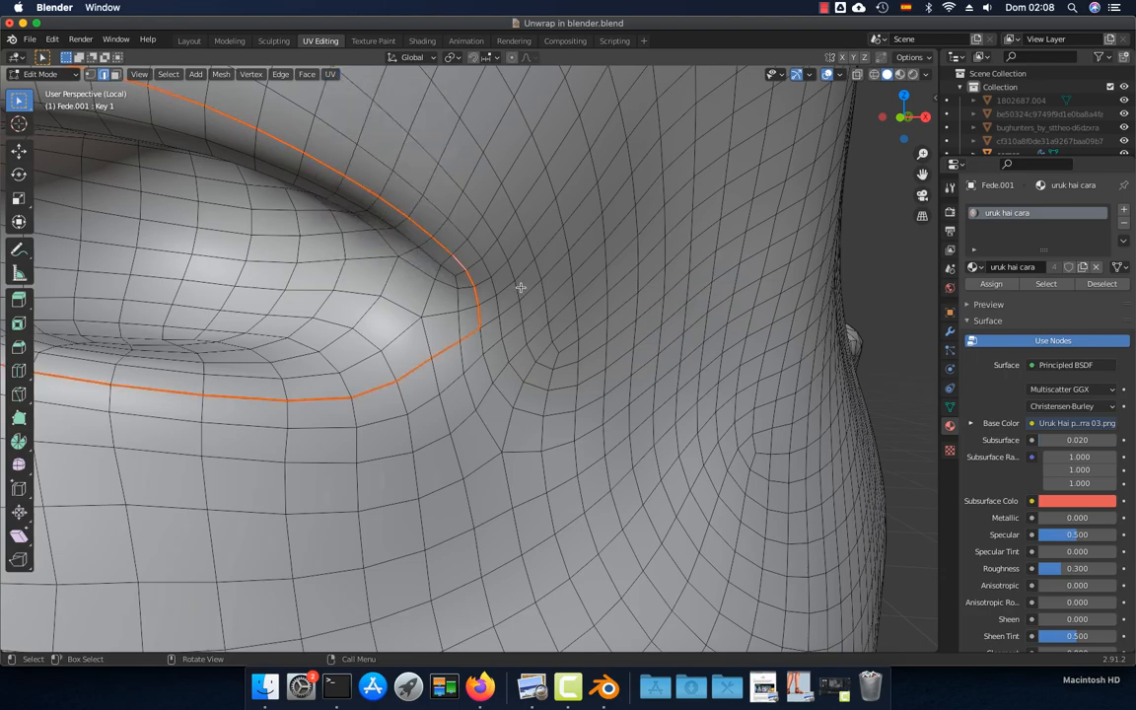
# Select the edge loop around the opening of the head's right nostril and mark it as a seam
pyautogui.scroll(-3, 520, 287)
pyautogui.scroll(-8, 495, 360)
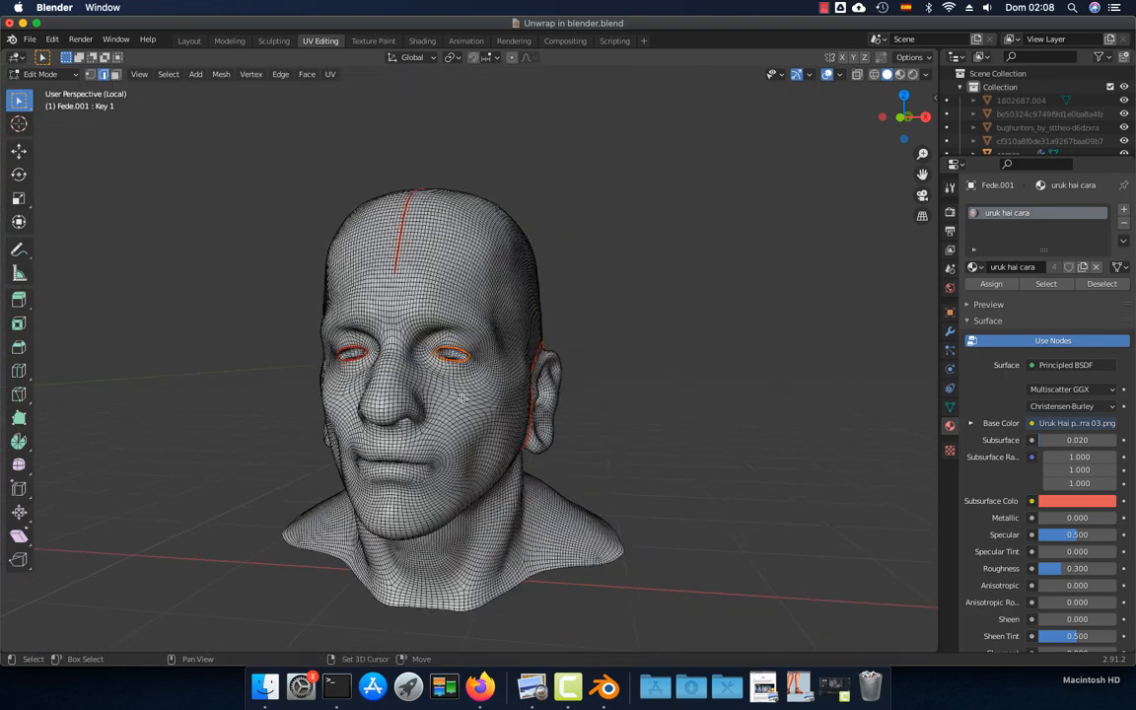
pyautogui.keyDown('shift'); pyautogui.moveTo(495, 359); pyautogui.dragTo(511, 301, button='middle'); pyautogui.keyUp('shift')
pyautogui.moveTo(424, 323); pyautogui.dragTo(476, 282, button='middle')
pyautogui.scroll(5, 475, 282)
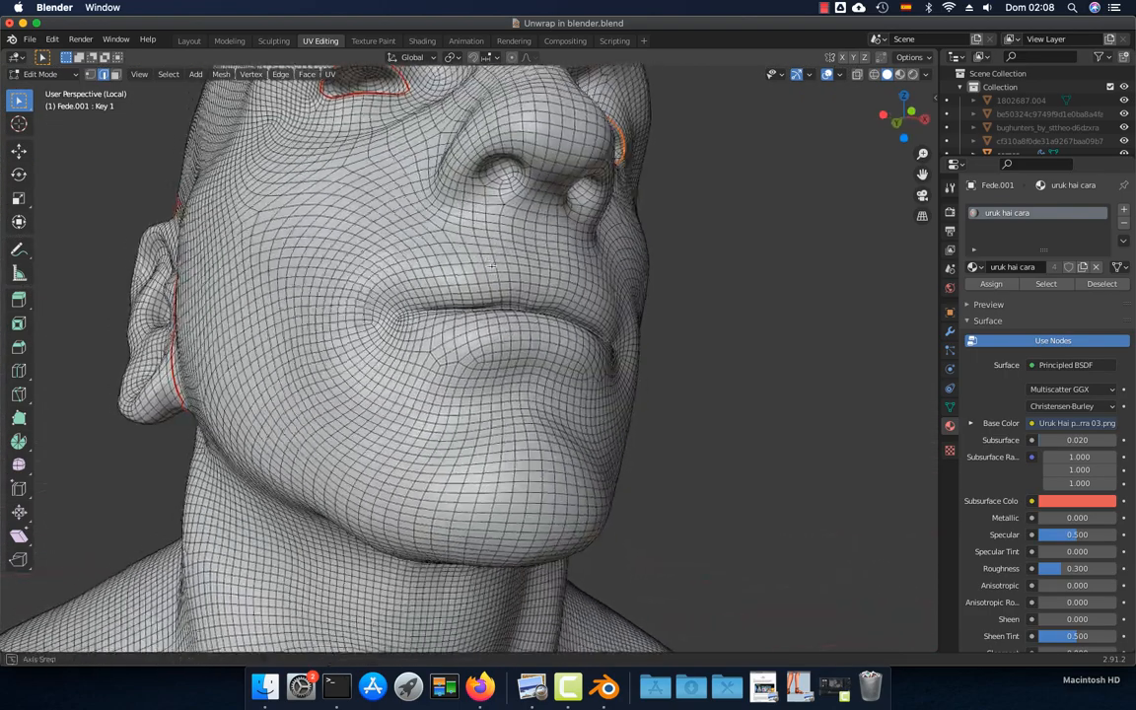
pyautogui.keyDown('shift'); pyautogui.moveTo(493, 197); pyautogui.dragTo(470, 321, button='middle'); pyautogui.keyUp('shift')
pyautogui.scroll(4, 475, 311)
pyautogui.scroll(3, 478, 350)
pyautogui.scroll(4, 474, 329)
pyautogui.scroll(-4, 475, 329)
pyautogui.click(393, 192)
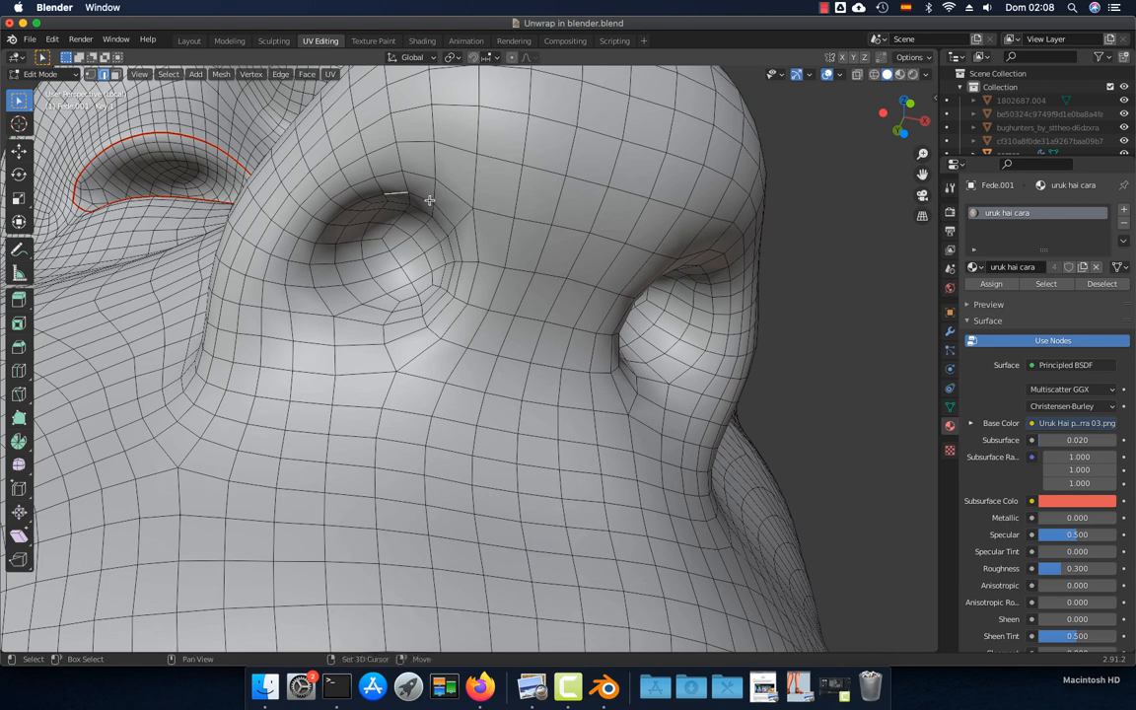
pyautogui.keyDown('ctrl'); pyautogui.click(437, 299); pyautogui.keyUp('ctrl')
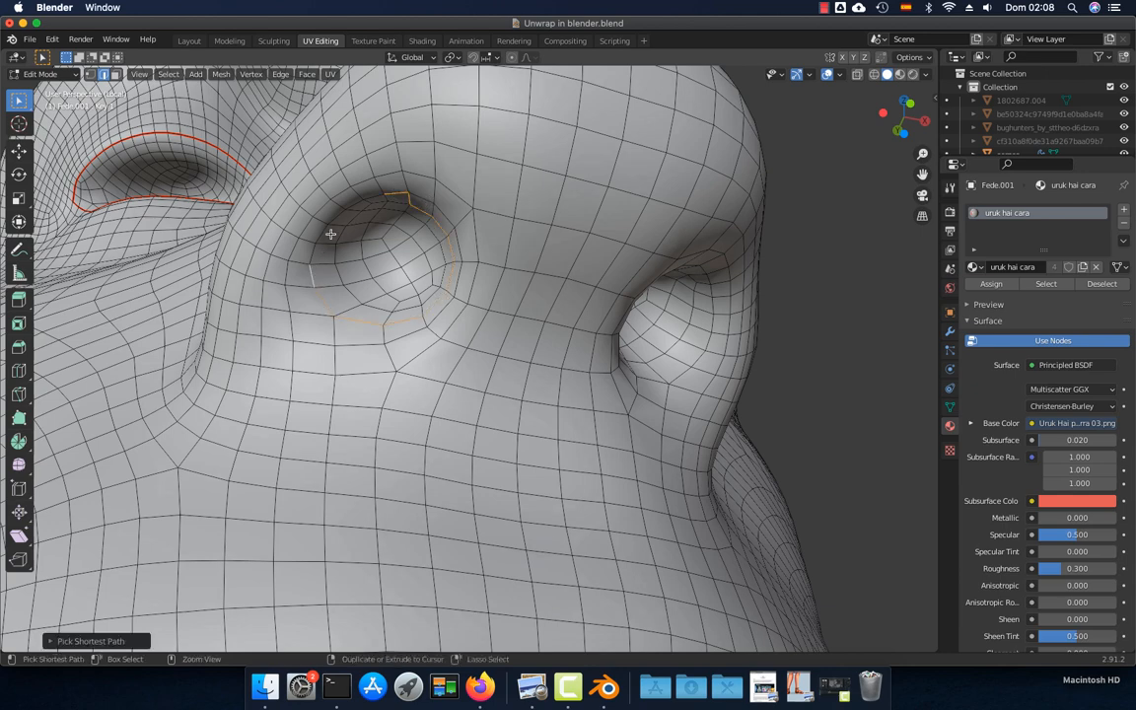
pyautogui.keyDown('ctrl'); pyautogui.click(373, 195); pyautogui.keyUp('ctrl')
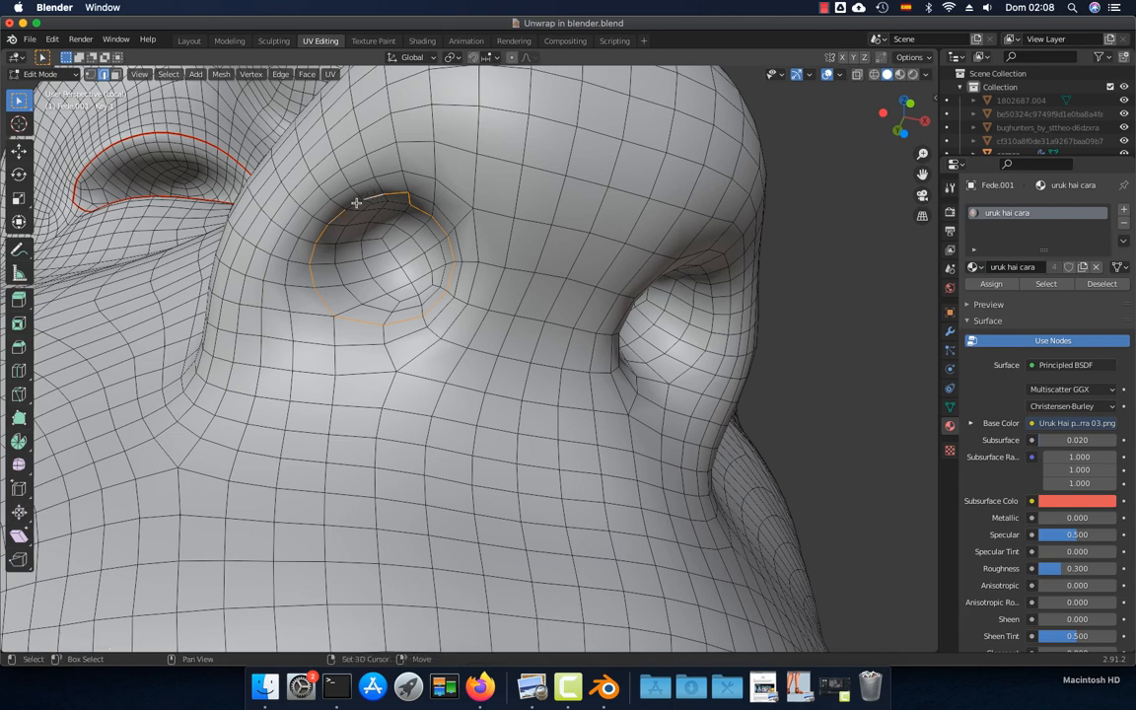
pyautogui.moveTo(380, 193); pyautogui.dragTo(514, 283, button='middle')
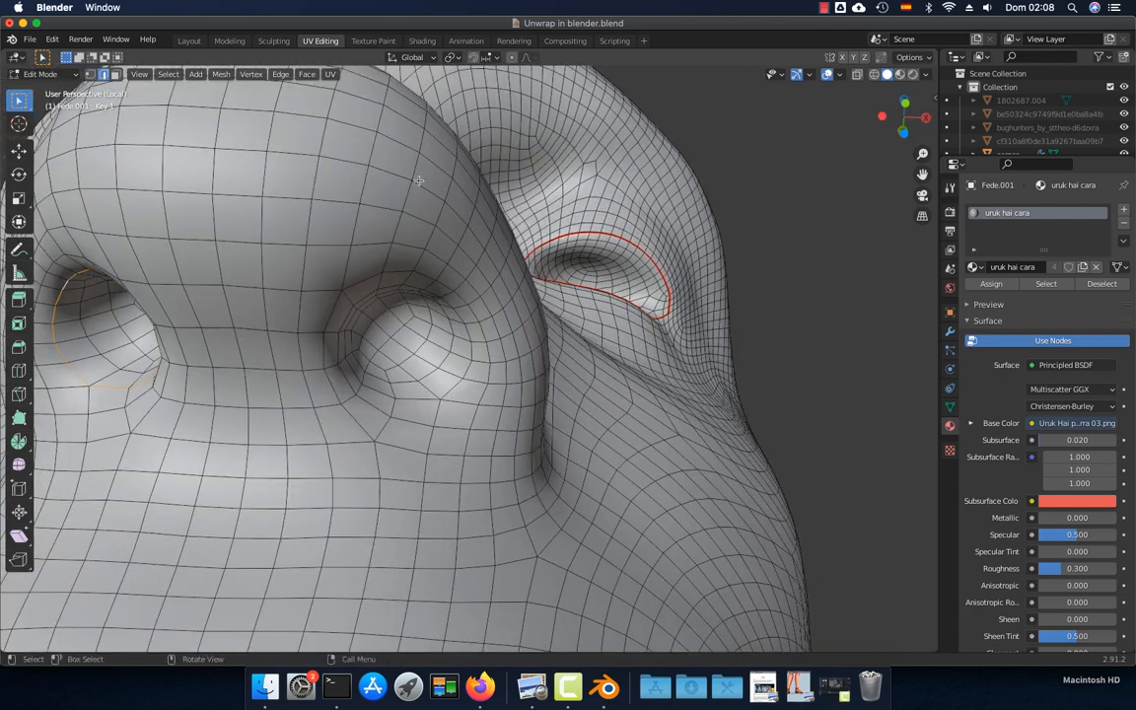
pyautogui.click(331, 74)
pyautogui.click(393, 235)
# Select the edge loop around the left nostril's opening, correcting its upper part, and mark it as a seam
pyautogui.click(396, 271)
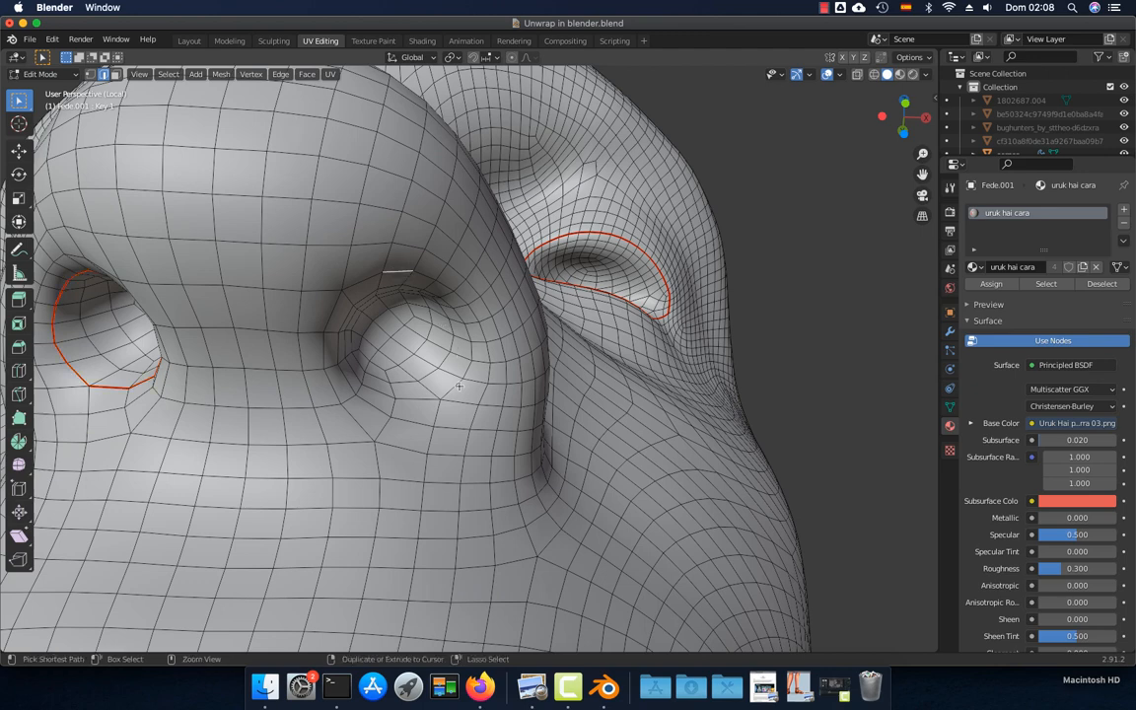
pyautogui.keyDown('ctrl'); pyautogui.click(418, 394); pyautogui.keyUp('ctrl')
pyautogui.keyDown('ctrl'); pyautogui.click(339, 347); pyautogui.keyUp('ctrl')
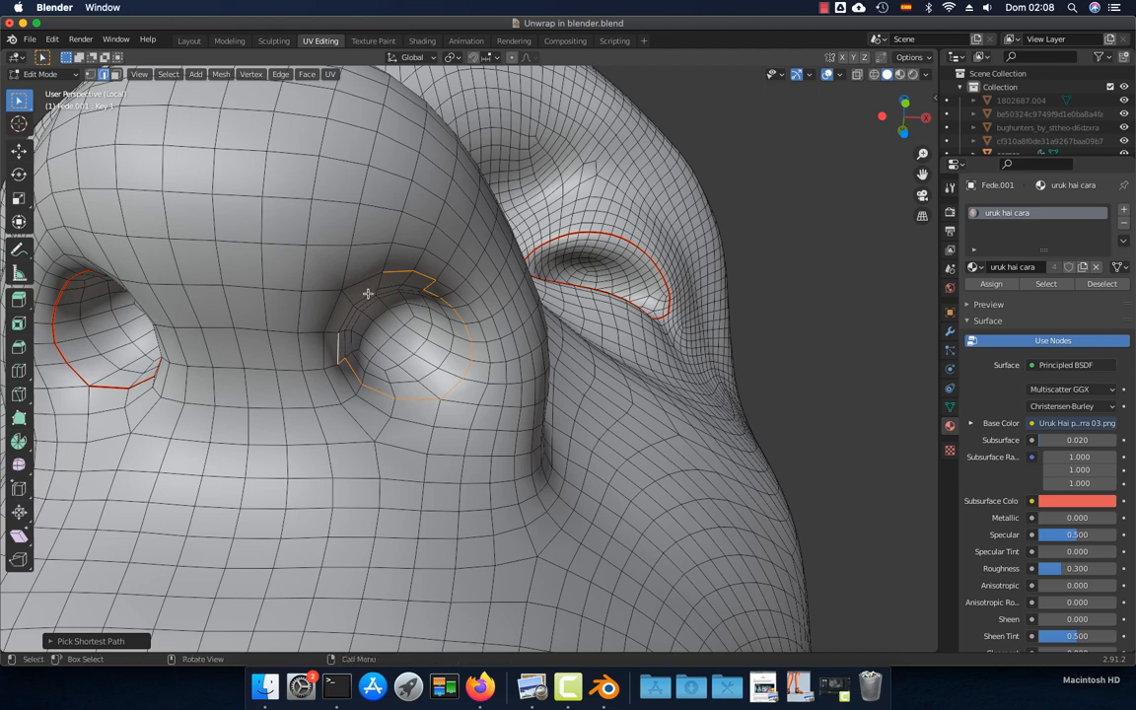
pyautogui.moveTo(369, 316); pyautogui.dragTo(360, 293, button='middle')
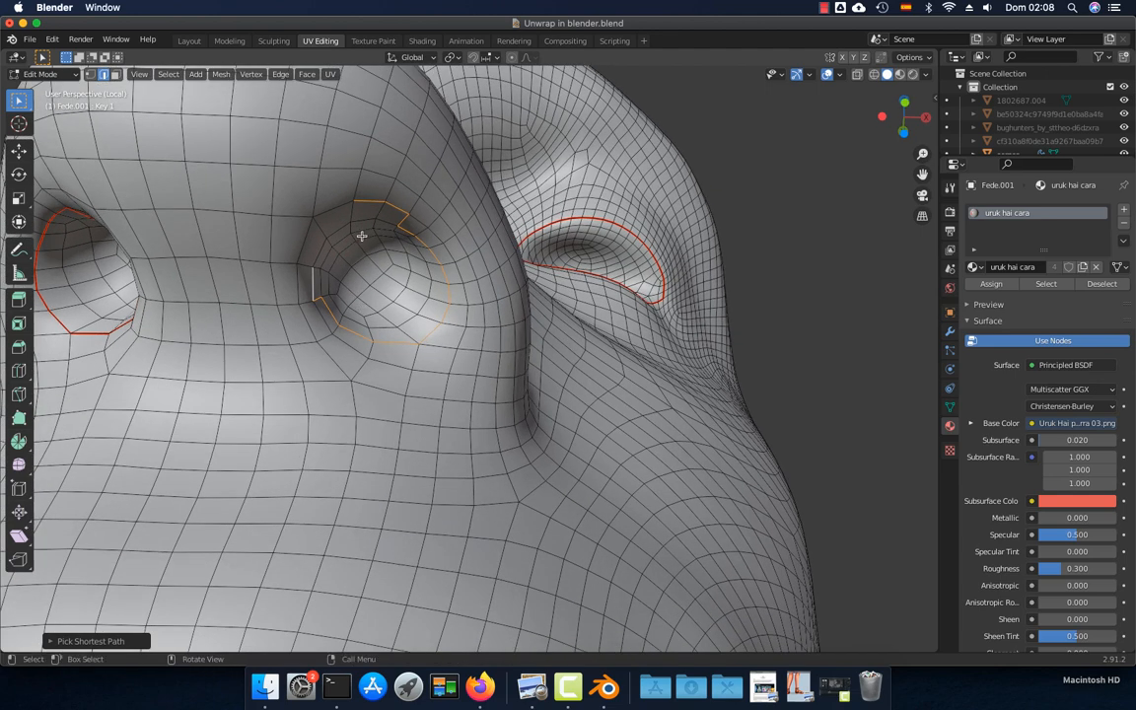
pyautogui.keyDown('alt'); pyautogui.keyDown('shift'); pyautogui.click(387, 219); pyautogui.keyUp('shift'); pyautogui.keyUp('alt')
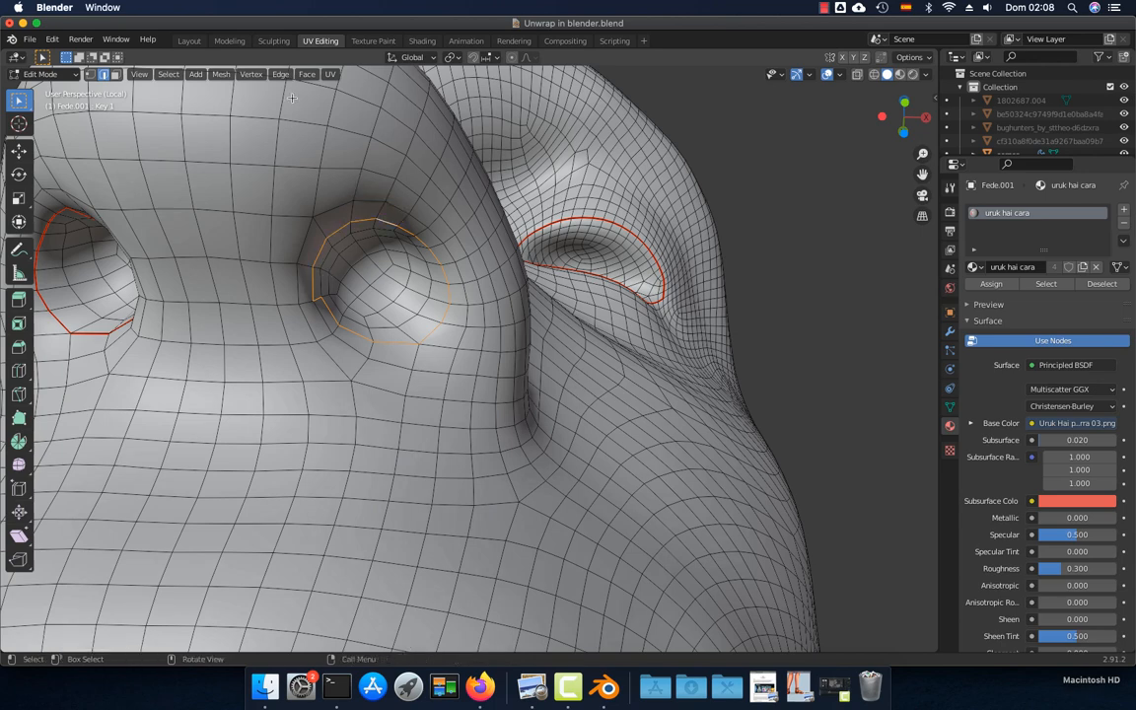
pyautogui.press('u')
pyautogui.click(341, 213)
# Select the entire head mesh and unwrap it along the marked seams
pyautogui.moveTo(340, 213); pyautogui.dragTo(522, 312, button='middle')
pyautogui.press('a')
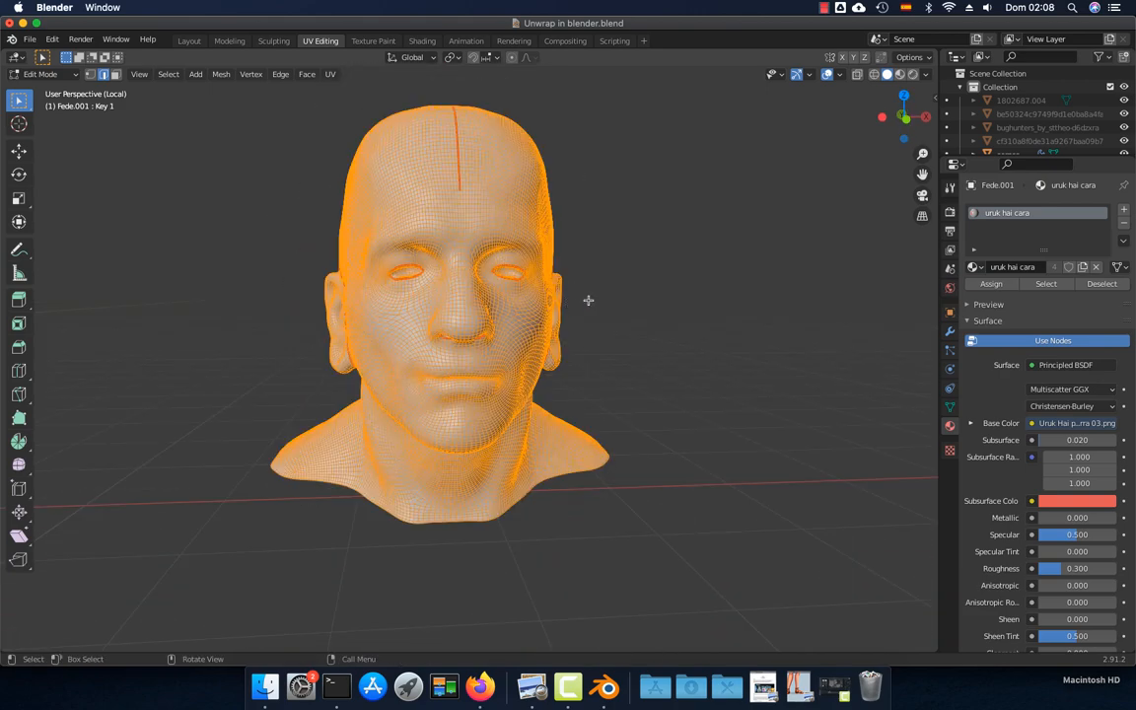
pyautogui.click(331, 74)
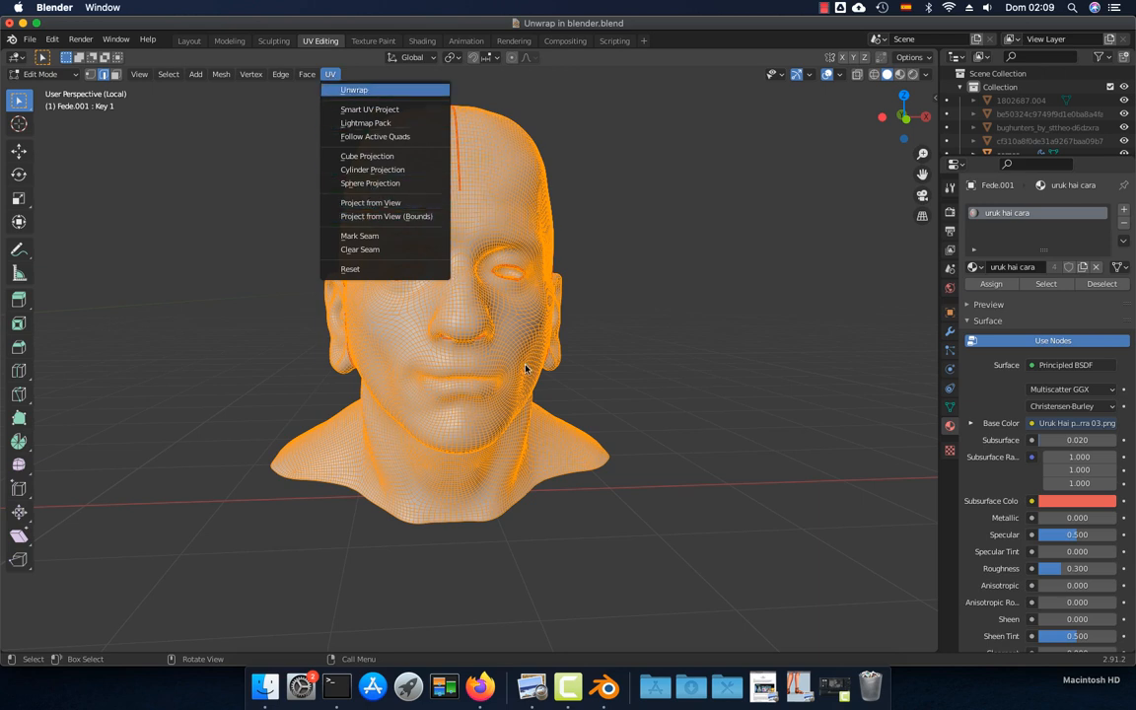
pyautogui.press('Return')
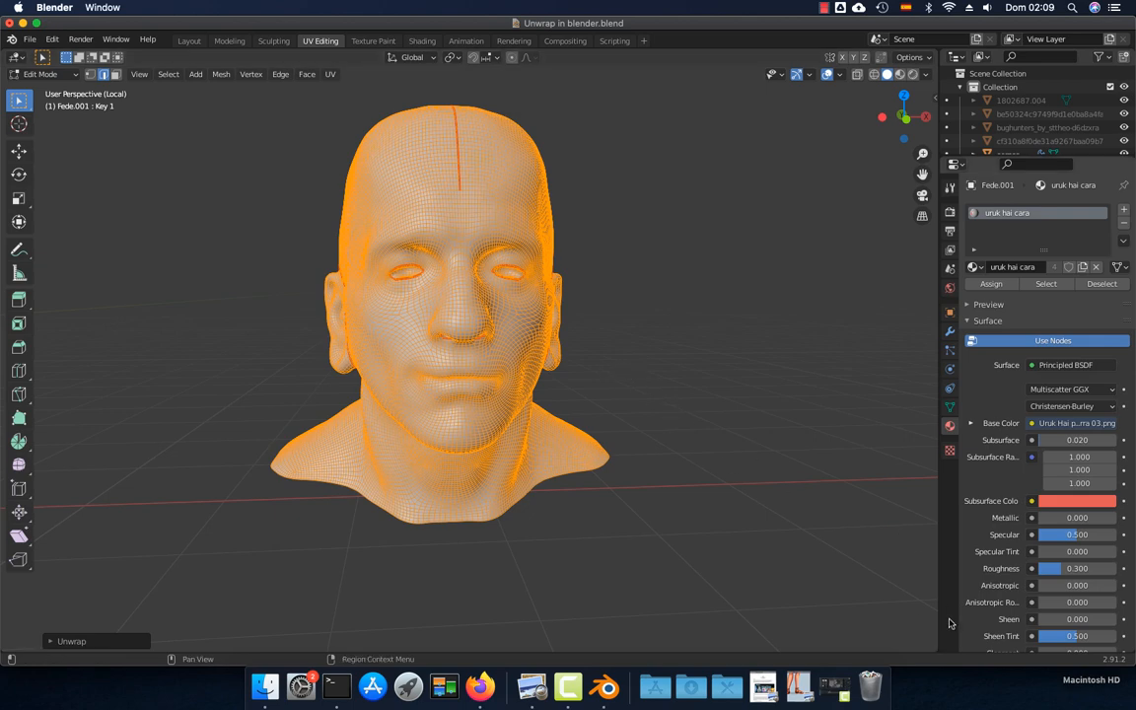
# Split the viewport into two stacked areas with a UV Editor in the lower one, and reduce the UV Editor's height
pyautogui.moveTo(932, 645); pyautogui.dragTo(30, 391)
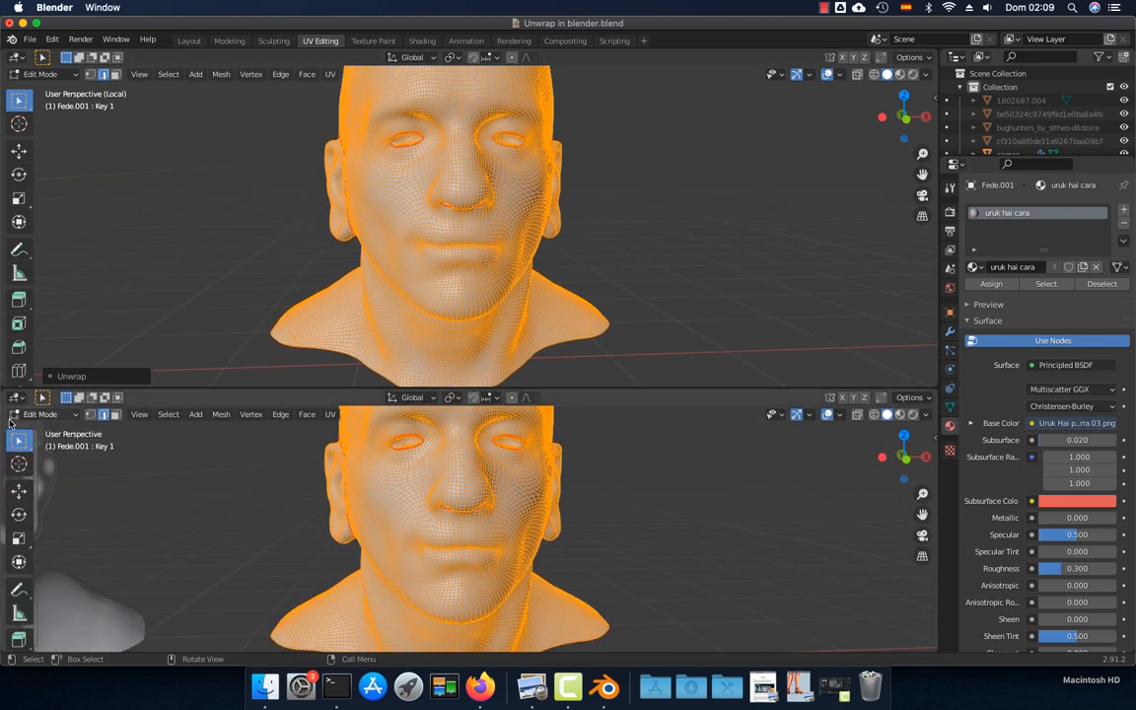
pyautogui.click(15, 396)
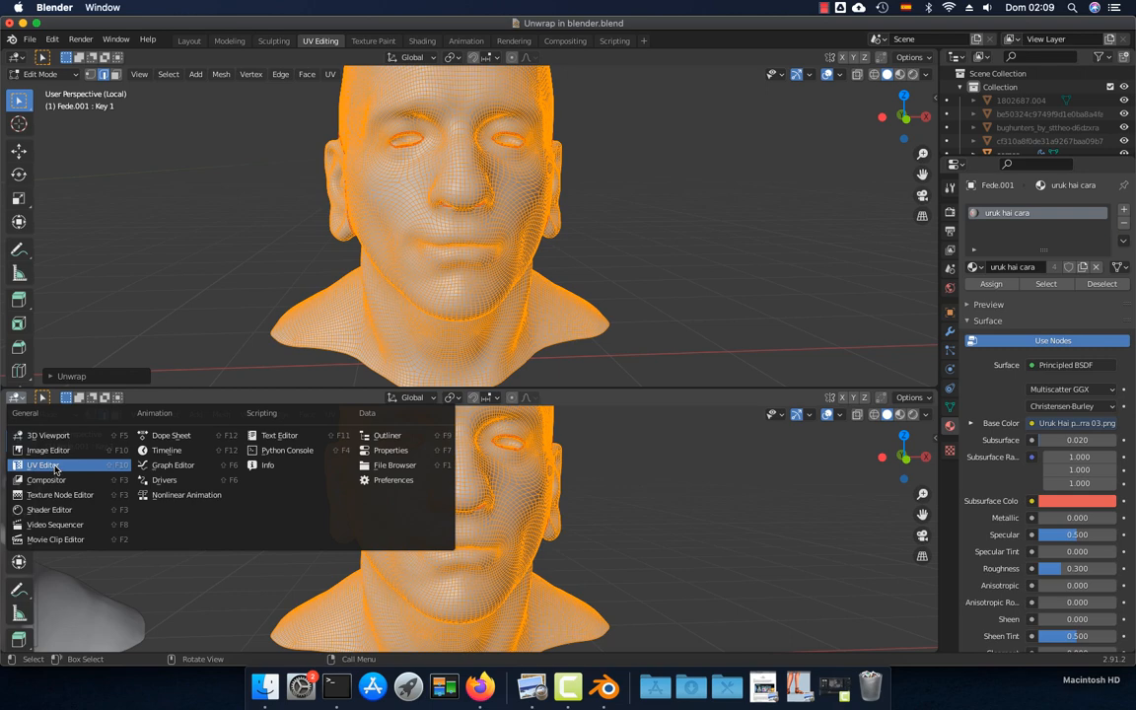
pyautogui.click(44, 464)
pyautogui.scroll(-5, 595, 497)
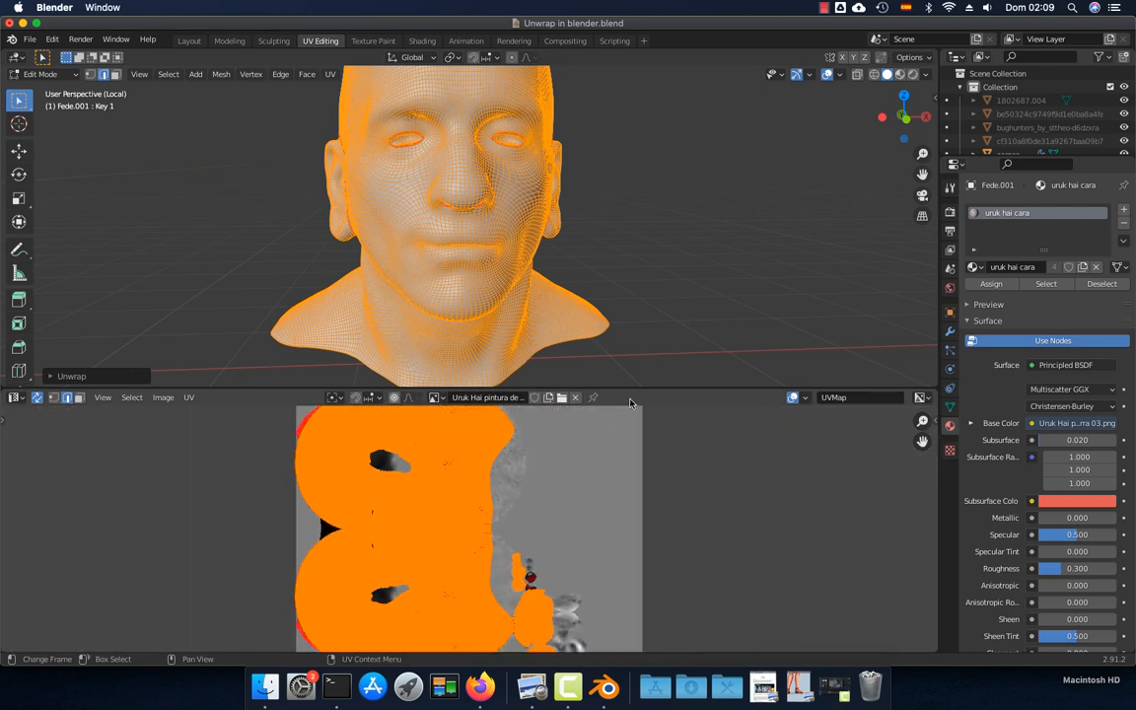
pyautogui.moveTo(630, 391); pyautogui.dragTo(623, 572)
pyautogui.scroll(1, 457, 440)
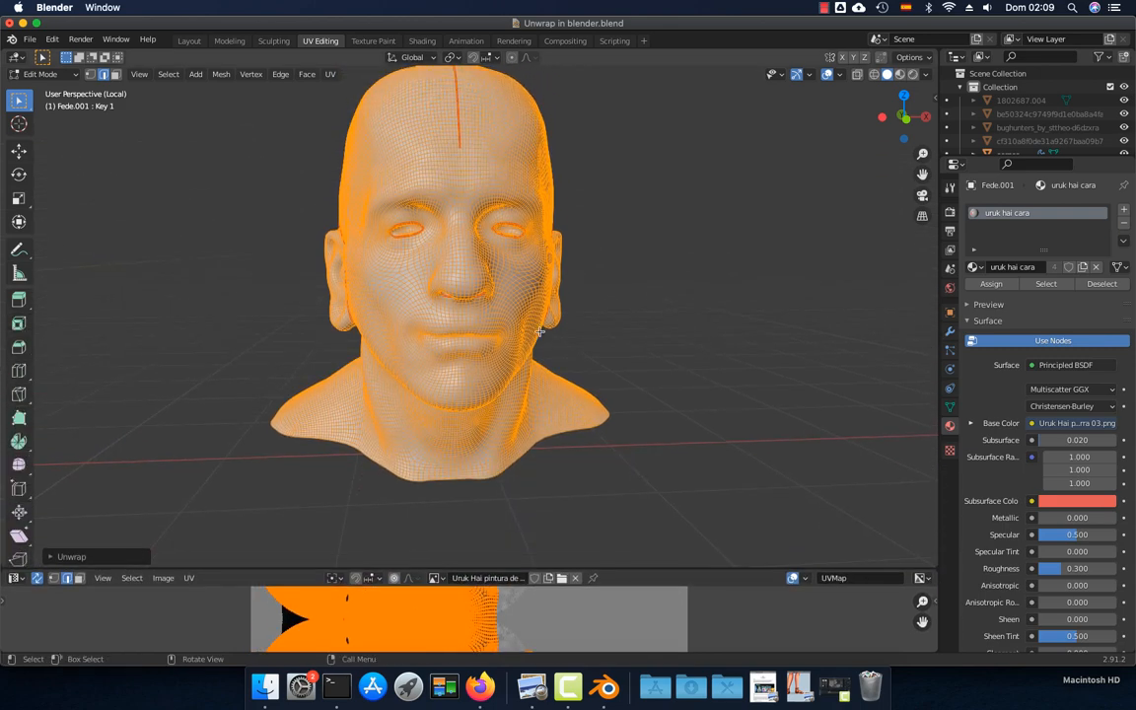
pyautogui.moveTo(571, 349); pyautogui.dragTo(546, 340, button='middle')
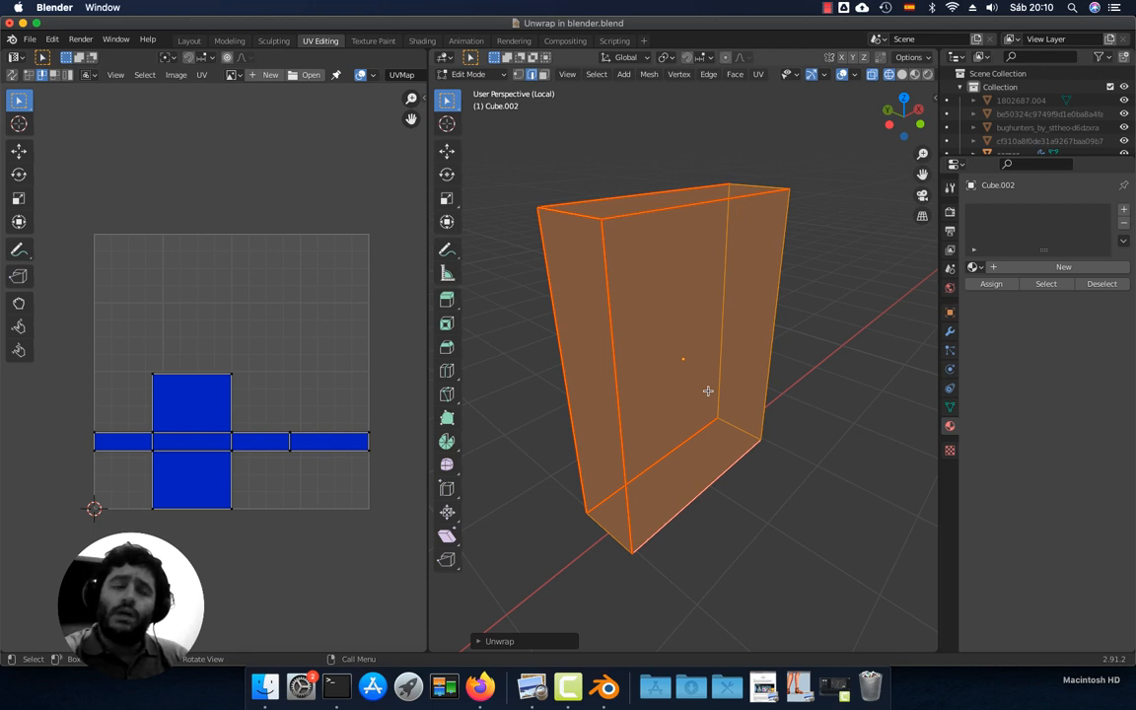
pyautogui.moveTo(230, 417); pyautogui.dragTo(216, 416, button='middle')
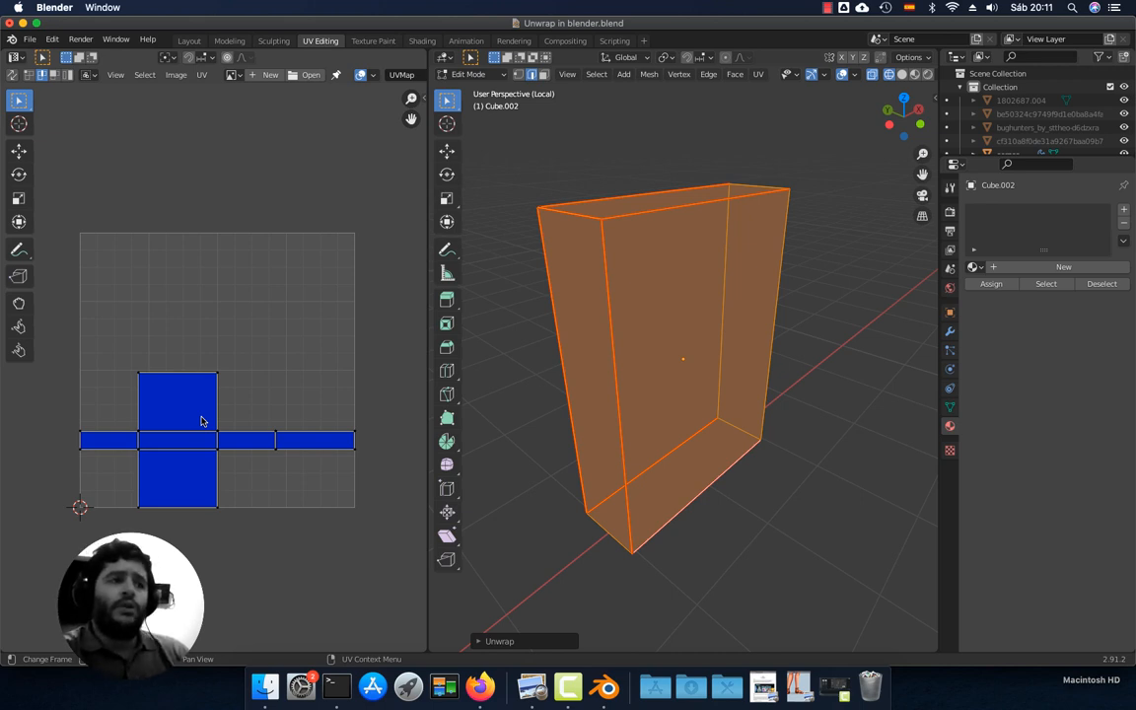
pyautogui.scroll(1, 201, 421)
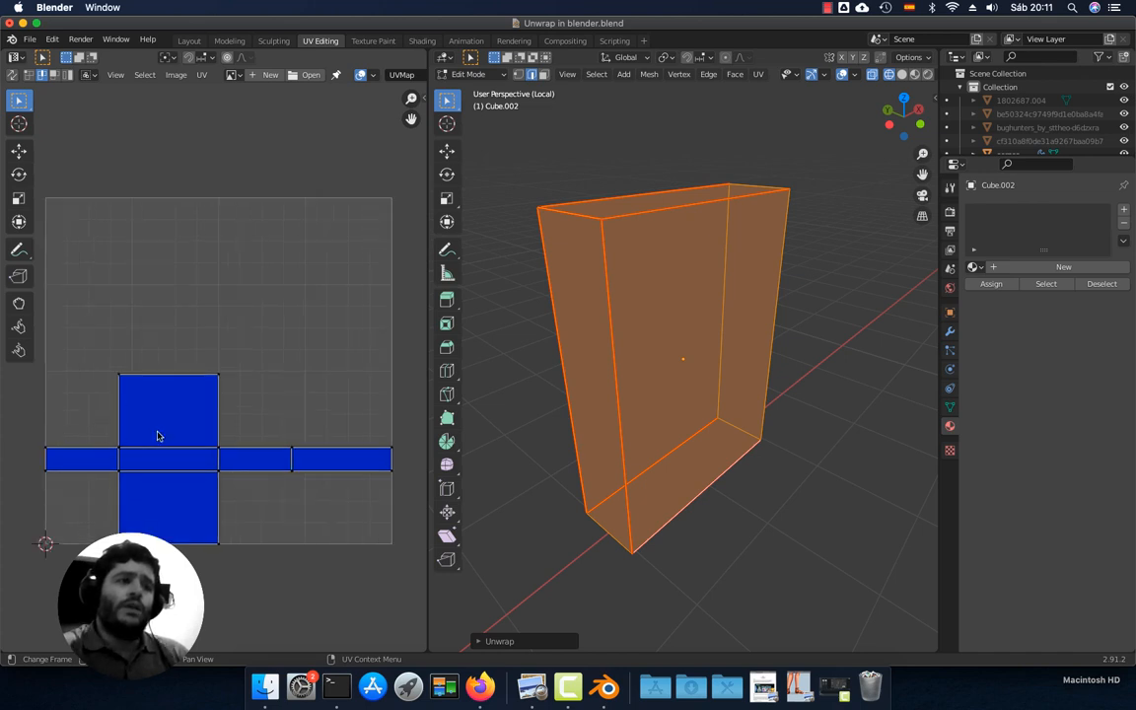
pyautogui.scroll(2, 169, 439)
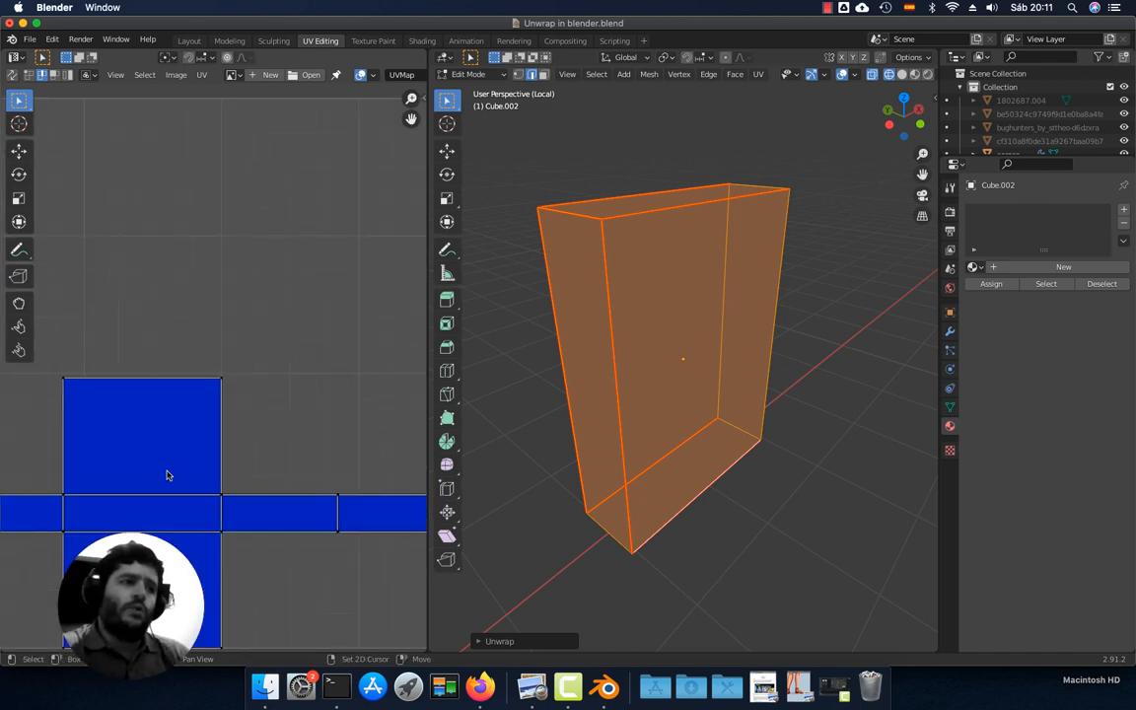
pyautogui.moveTo(168, 474); pyautogui.dragTo(225, 418, button='middle')
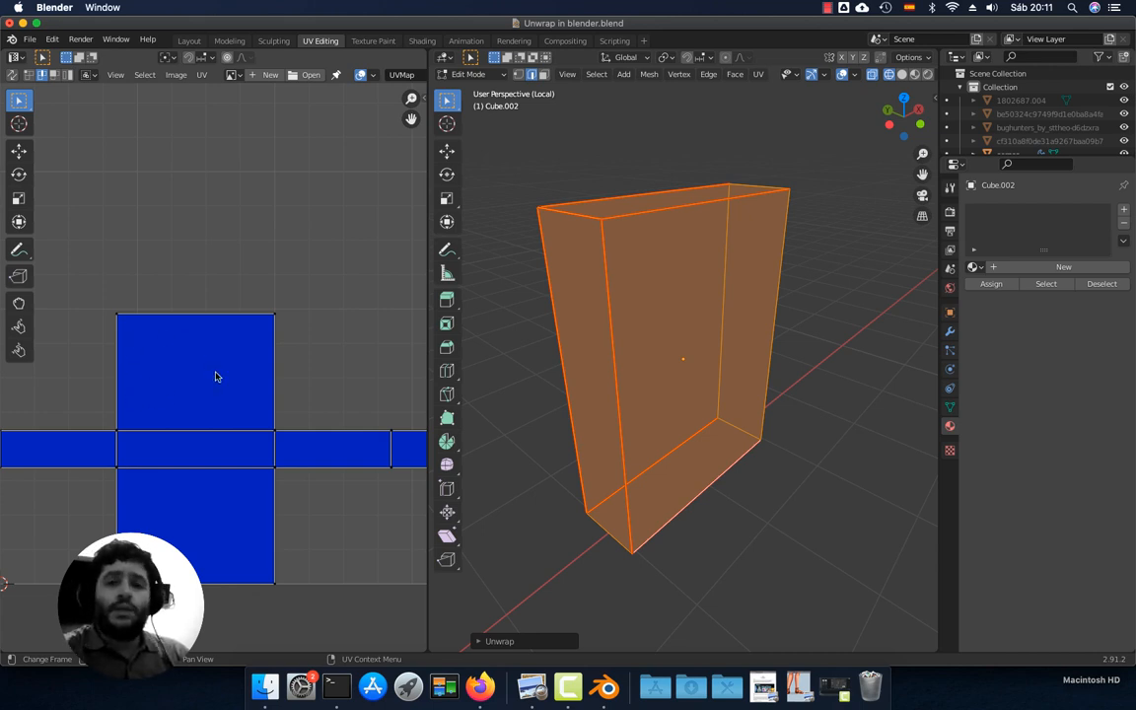
pyautogui.press('Home')
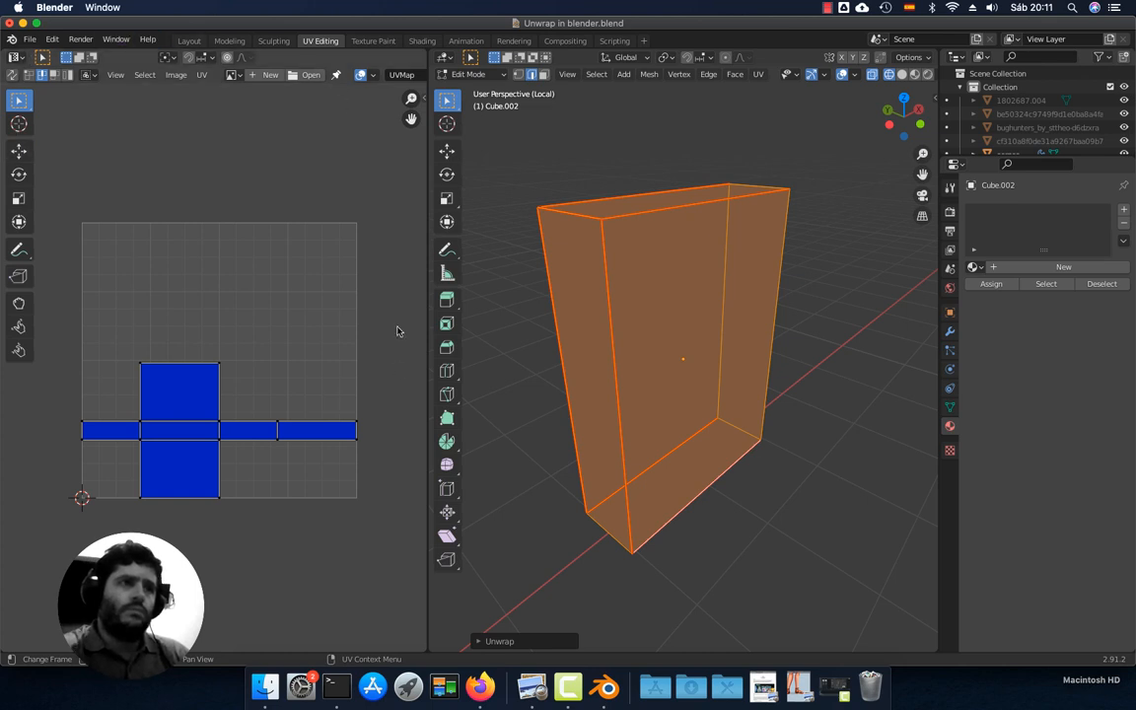
# Set up a UV layout export of the box as the PNG image "Granade UV.png", and cancel the export
pyautogui.click(202, 75)
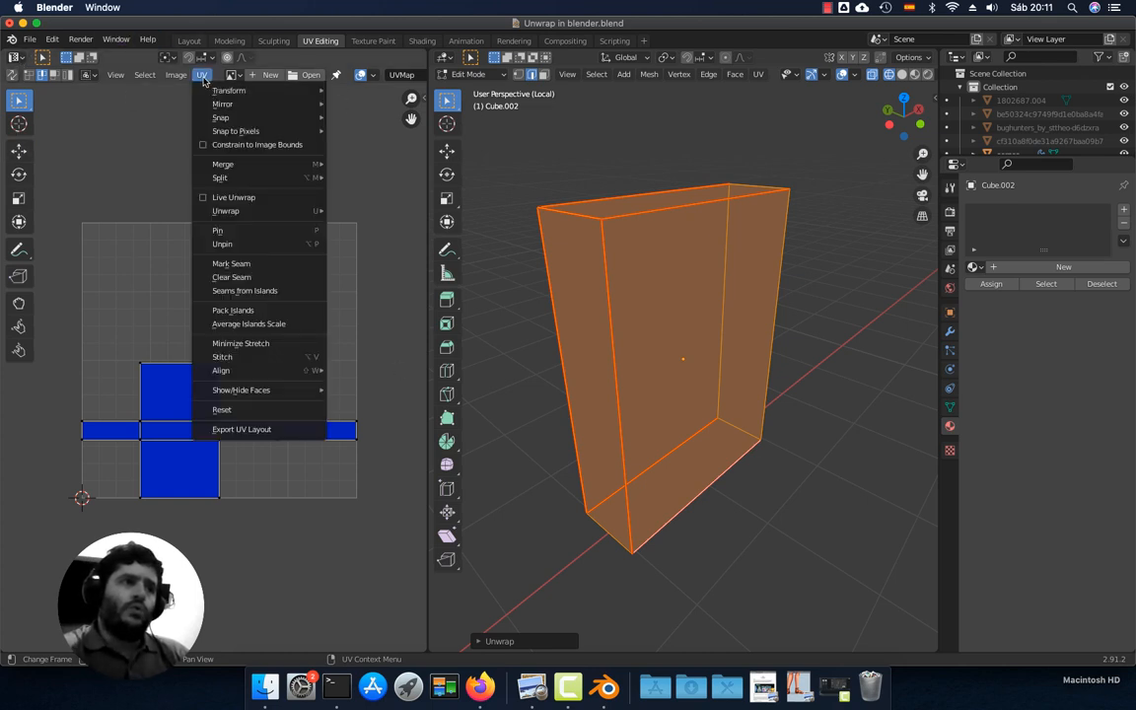
pyautogui.click(249, 434)
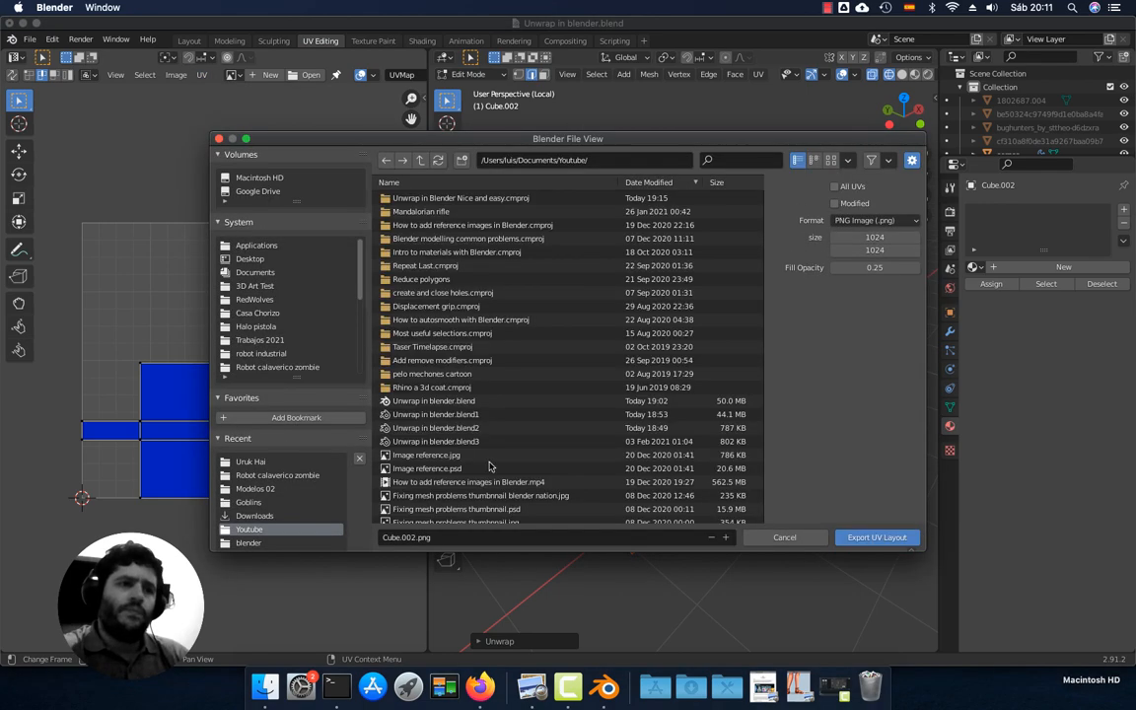
pyautogui.doubleClick(412, 538)
pyautogui.press('BackSpace')
pyautogui.press('BackSpace')
pyautogui.press('BackSpace')
pyautogui.press('BackSpace')
pyautogui.press('BackSpace')
pyautogui.press('BackSpace')
pyautogui.press('BackSpace')
pyautogui.press('BackSpace')
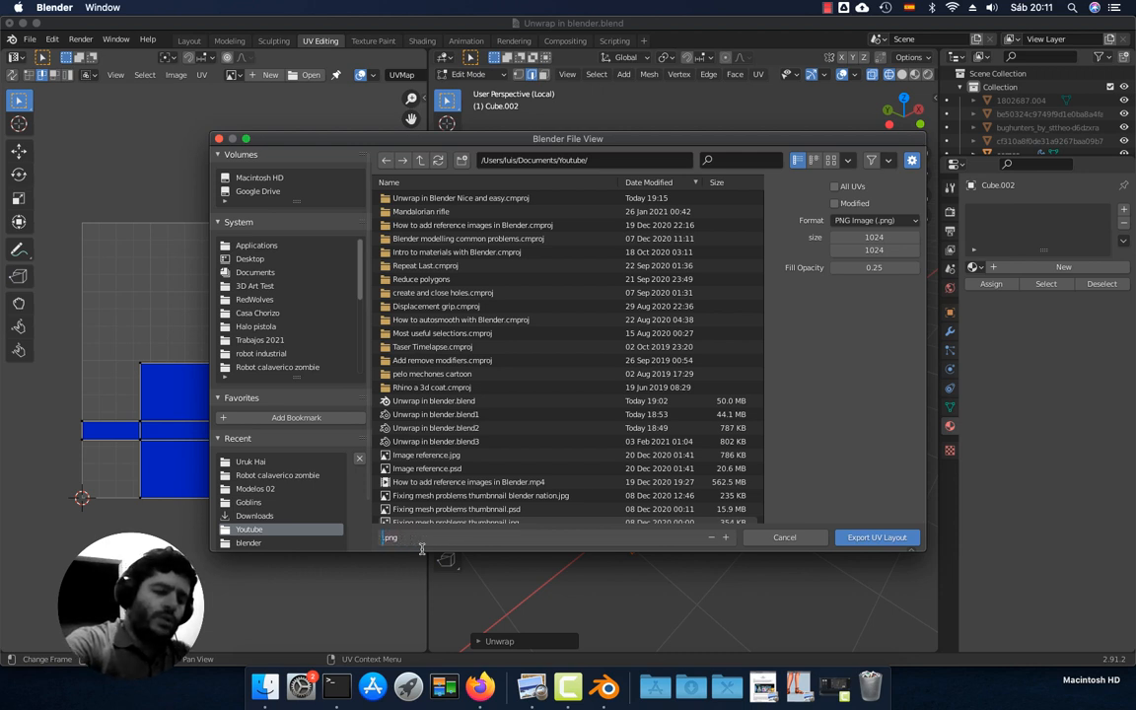
pyautogui.write('Granade')
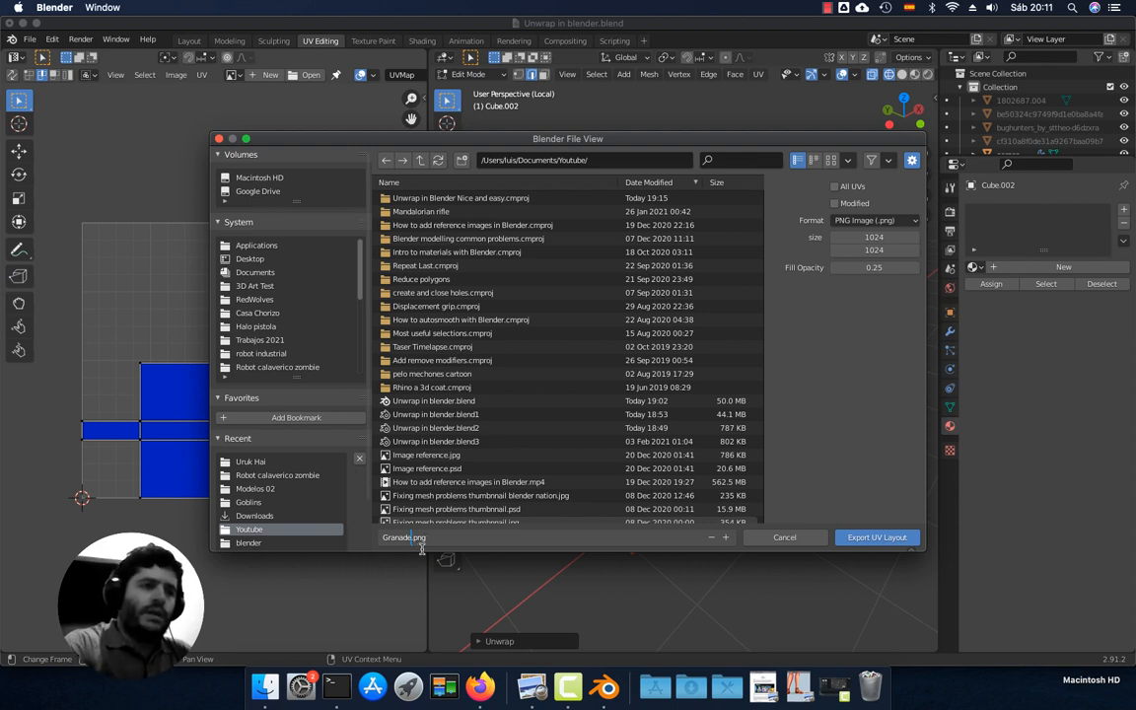
pyautogui.write(' UV')
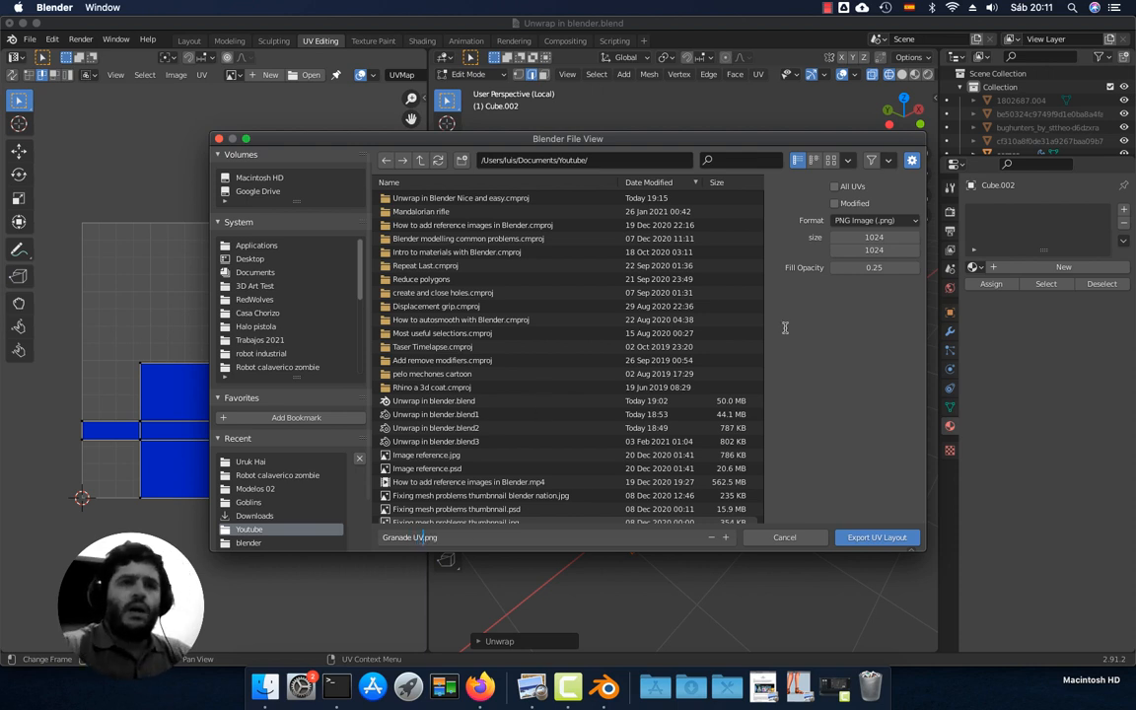
pyautogui.click(914, 221)
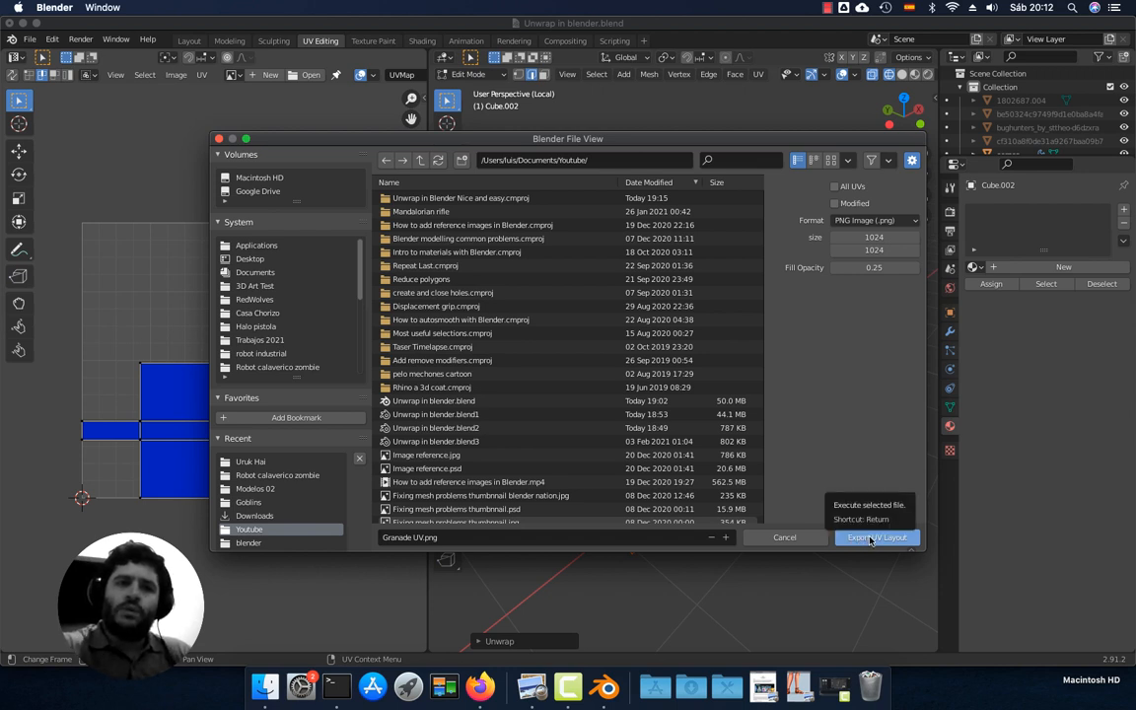
pyautogui.click(786, 539)
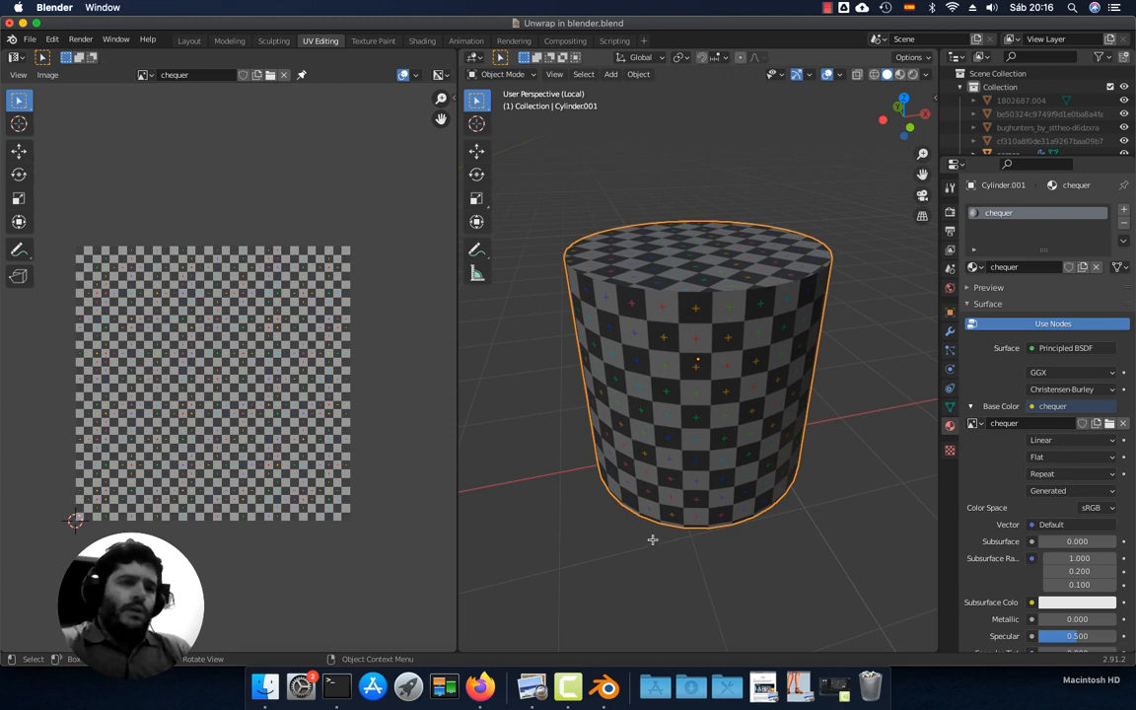
# Switch the checker-textured cylinder to Edit Mode and view its UV islands over the checker image
pyautogui.press('Tab')
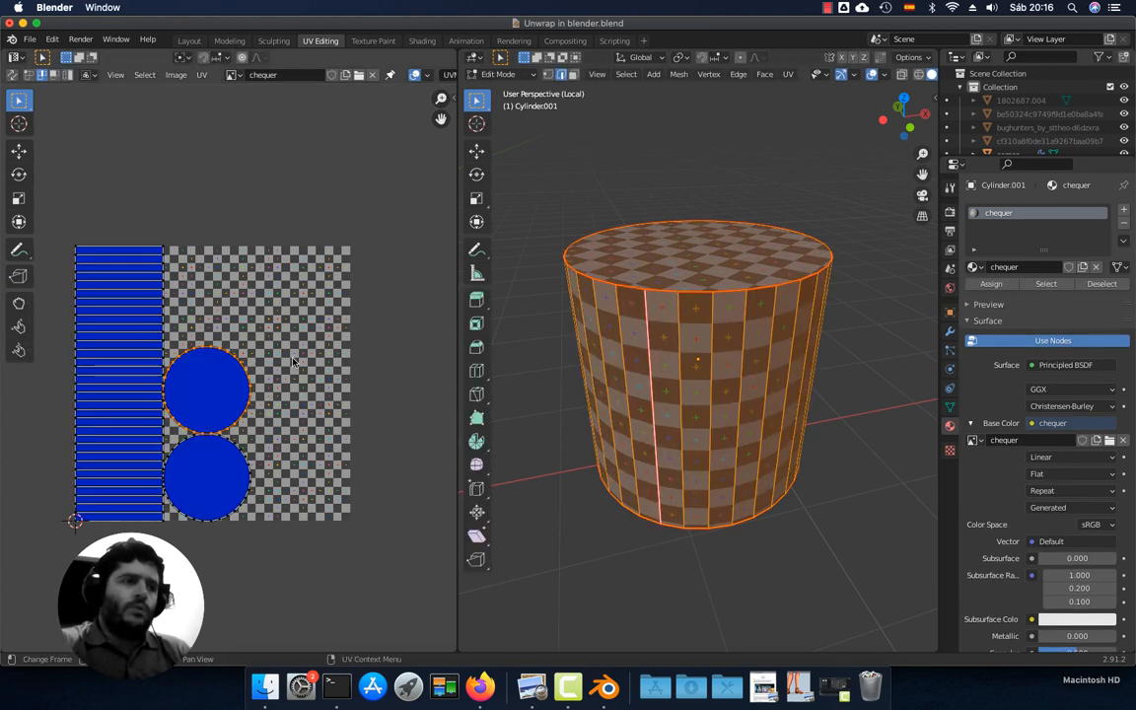
pyautogui.scroll(3, 293, 362)
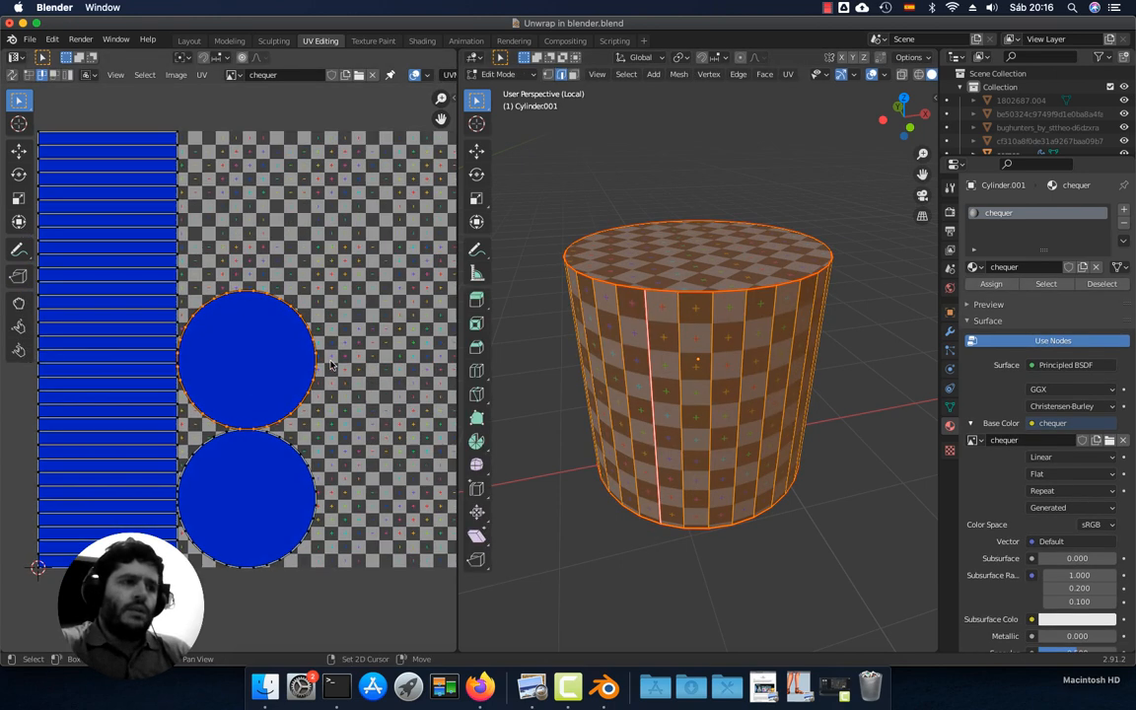
pyautogui.scroll(3, 336, 375)
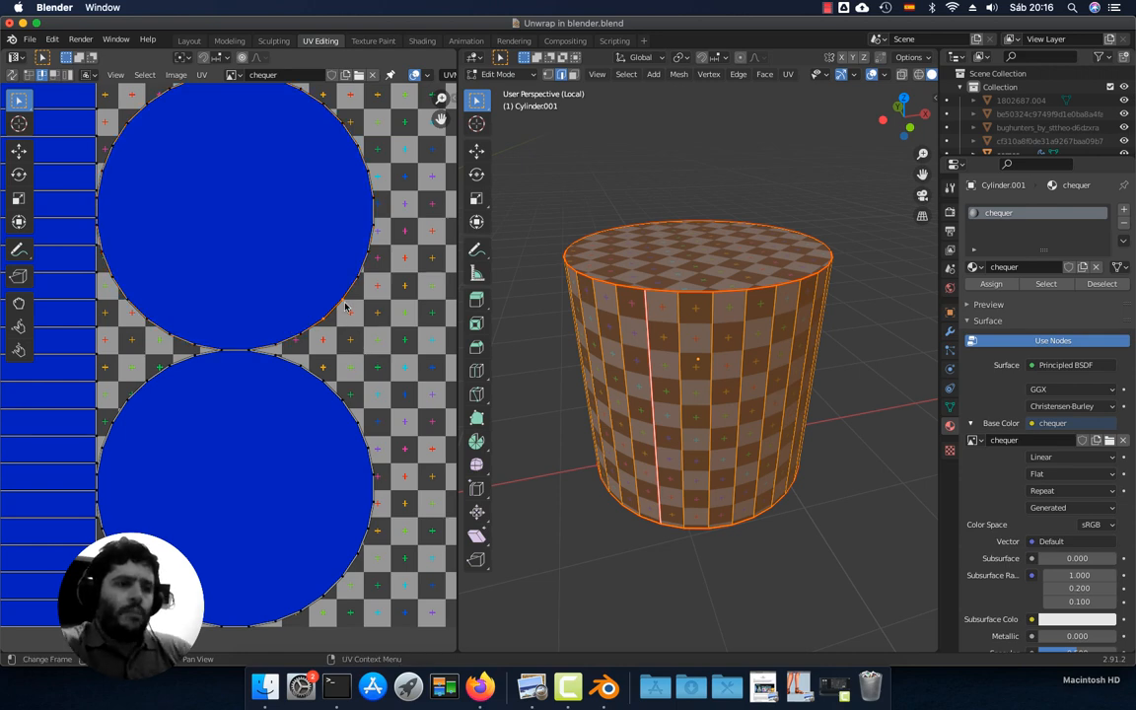
# Select the upper circular UV island of the cylinder and try to move it
pyautogui.press('l')
pyautogui.press('g')
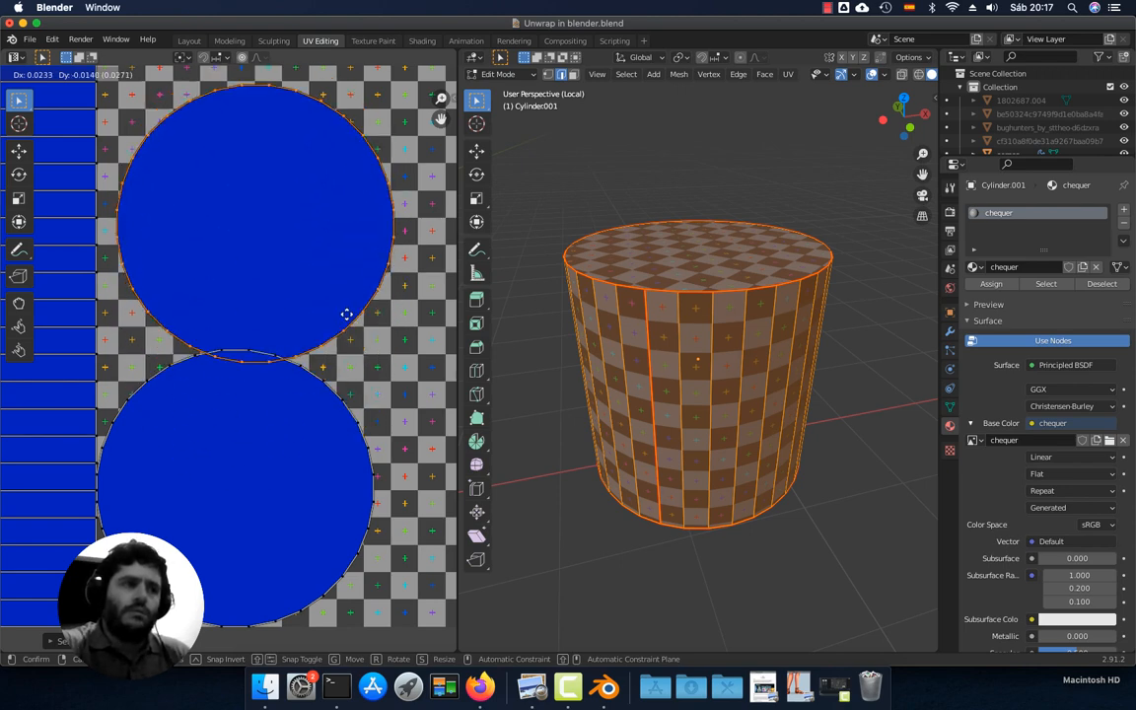
pyautogui.press('Escape')
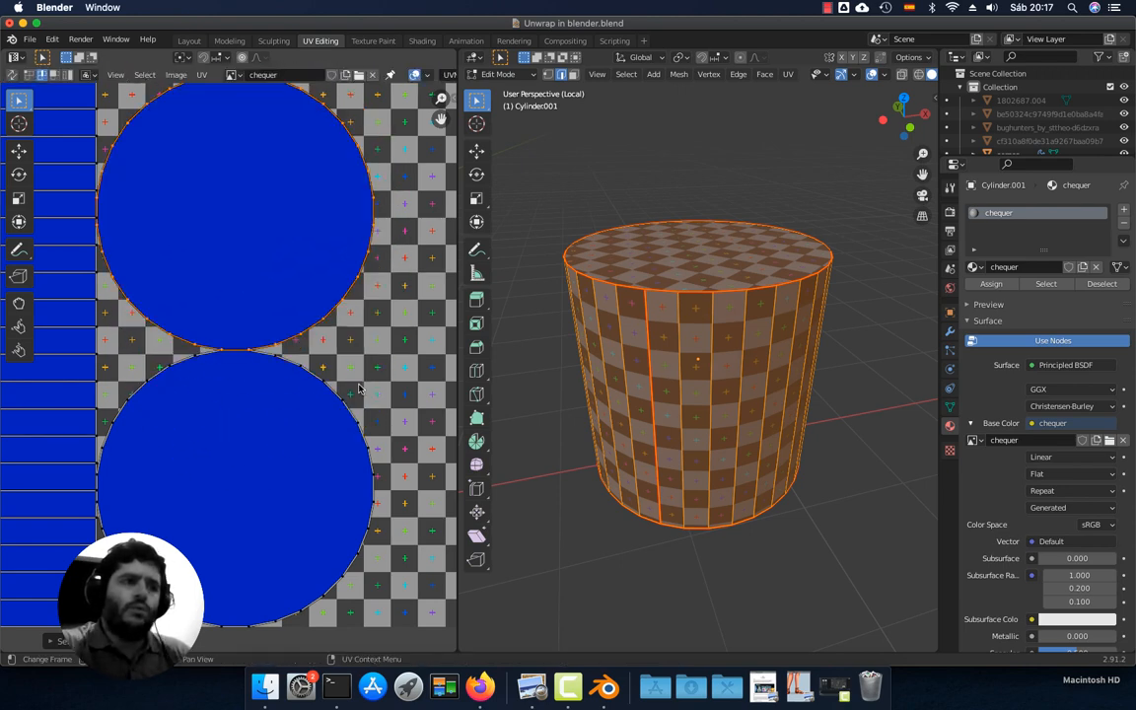
# Try moving one horizontal edge of the rectangular side UV island about 0.04 upward over its neighbour, and undo the move
pyautogui.moveTo(261, 386); pyautogui.dragTo(335, 378, button='middle')
pyautogui.scroll(5, 244, 345)
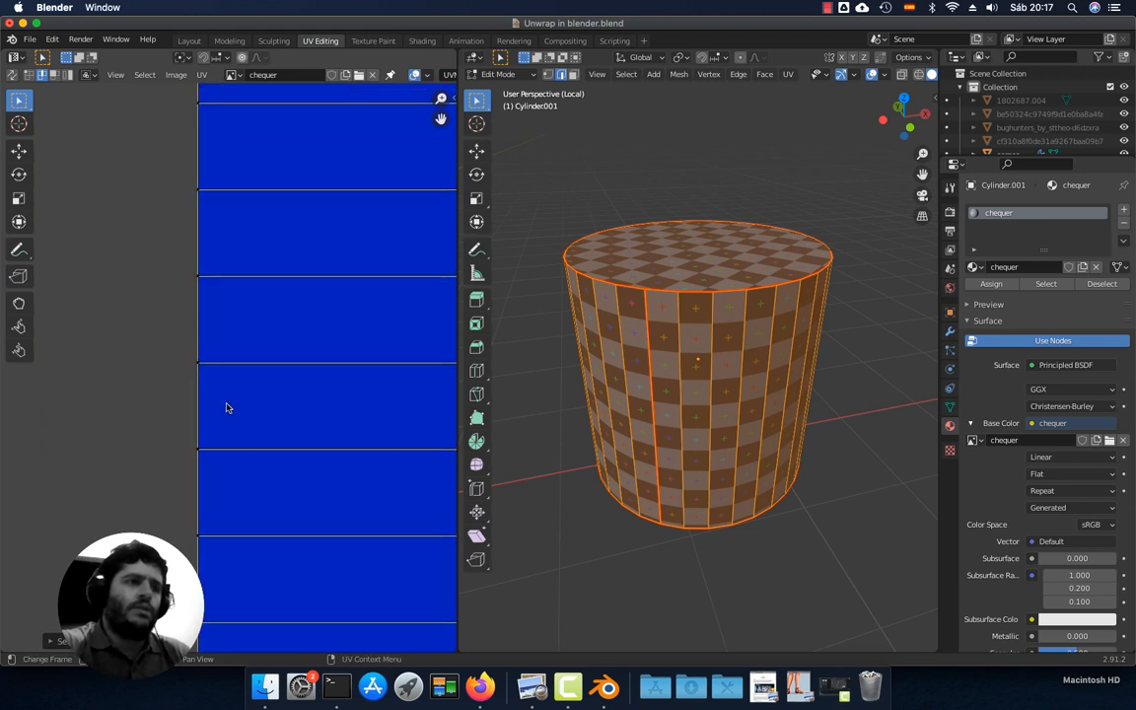
pyautogui.click(203, 361)
pyautogui.press('g')
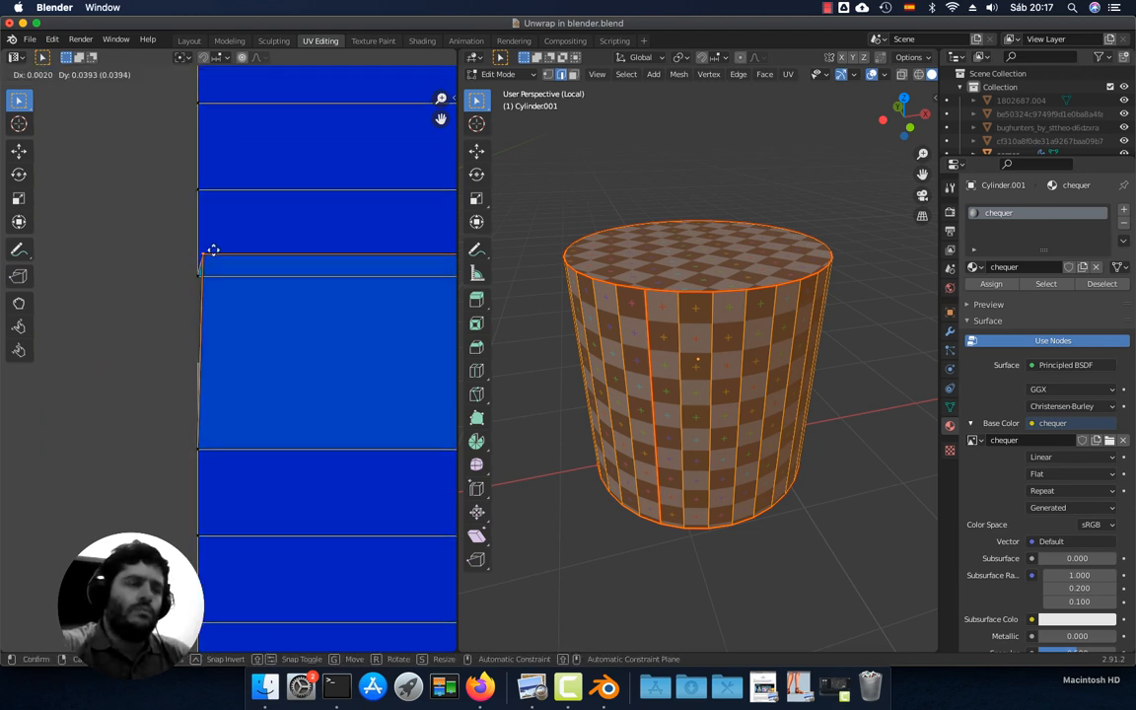
pyautogui.click(223, 251)
pyautogui.scroll(-1, 235, 307)
pyautogui.scroll(-1, 235, 307)
pyautogui.moveTo(262, 330); pyautogui.dragTo(161, 368, button='middle')
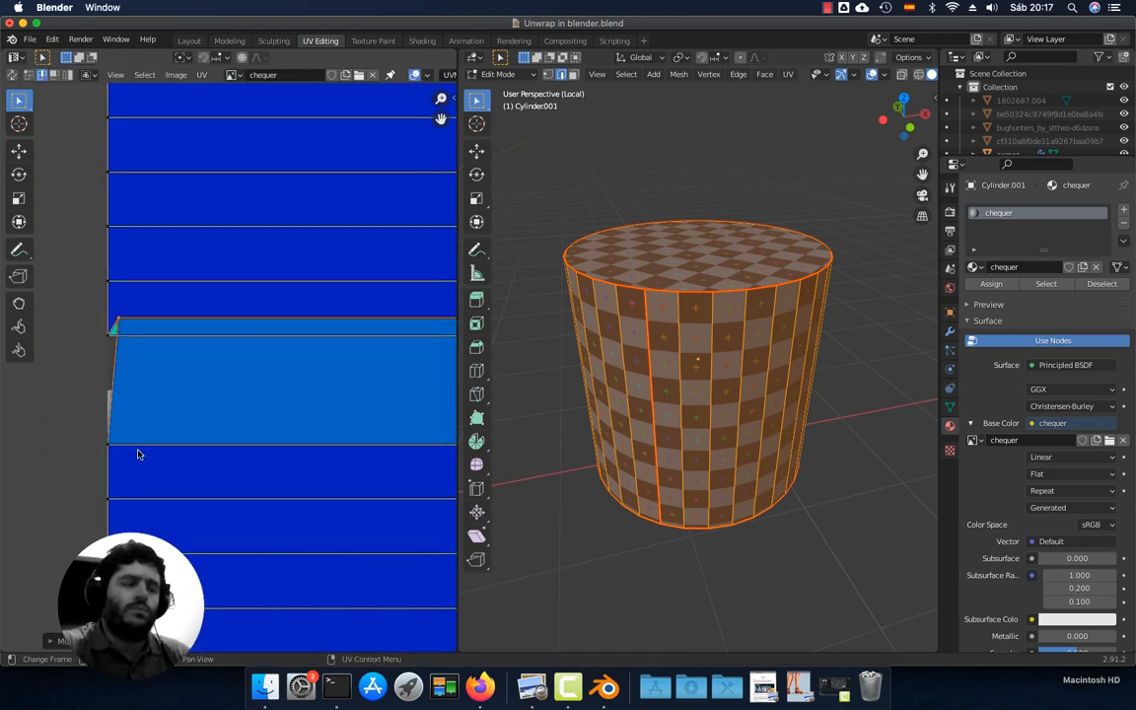
pyautogui.scroll(-2, 148, 444)
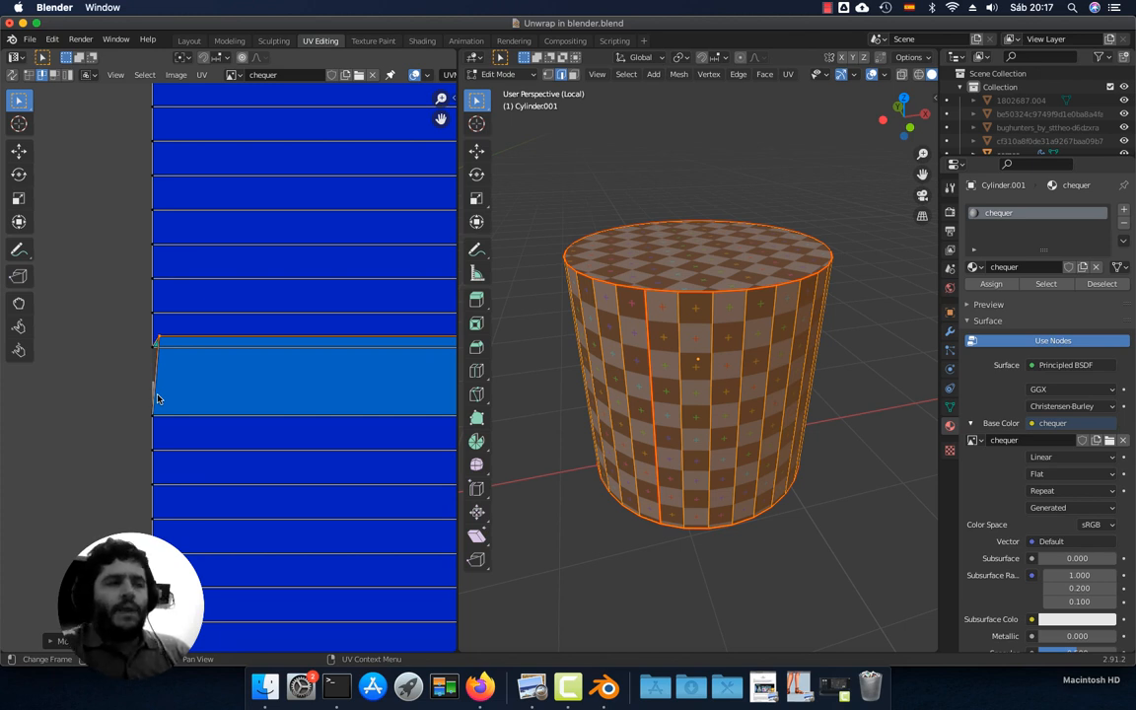
pyautogui.scroll(2, 158, 399)
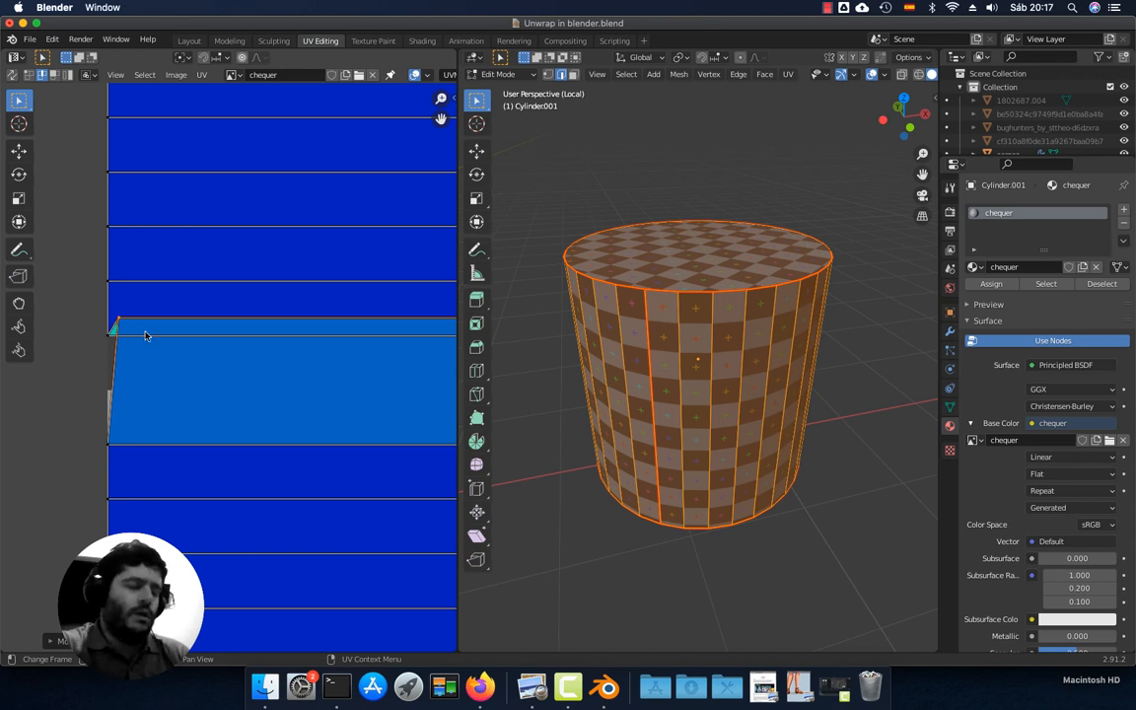
pyautogui.press('super+z')
# Select the upper circular UV island, move it out beyond the checker image, and bring it back above the other circle
pyautogui.press('Home')
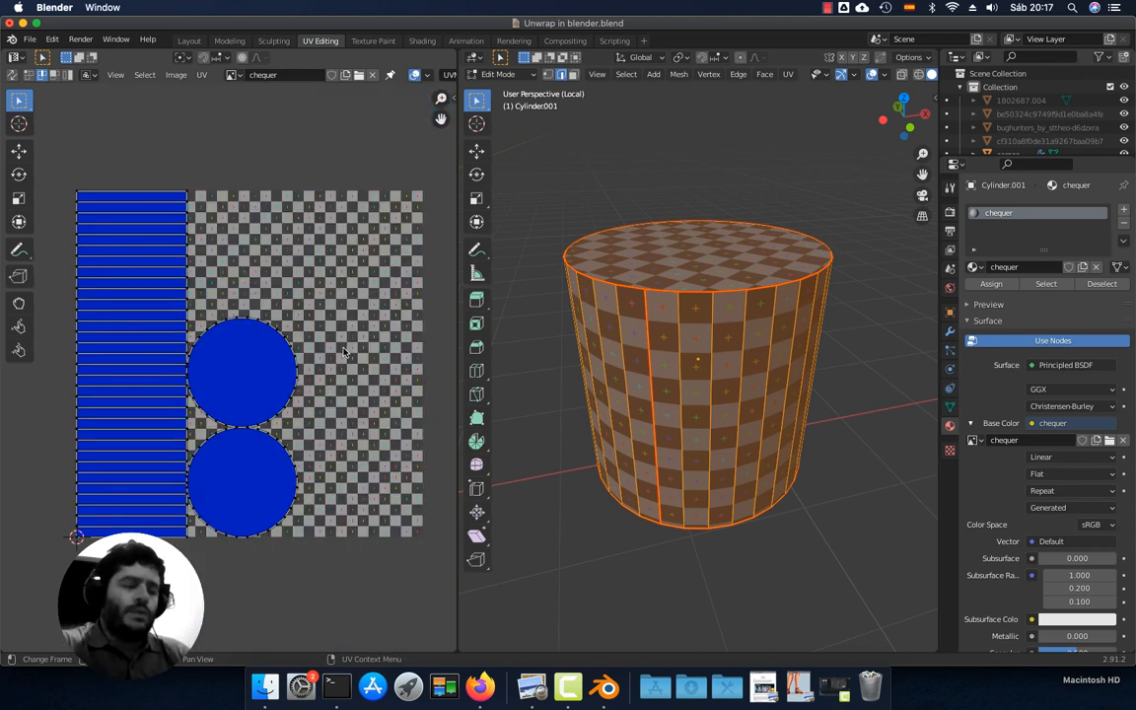
pyautogui.press('l')
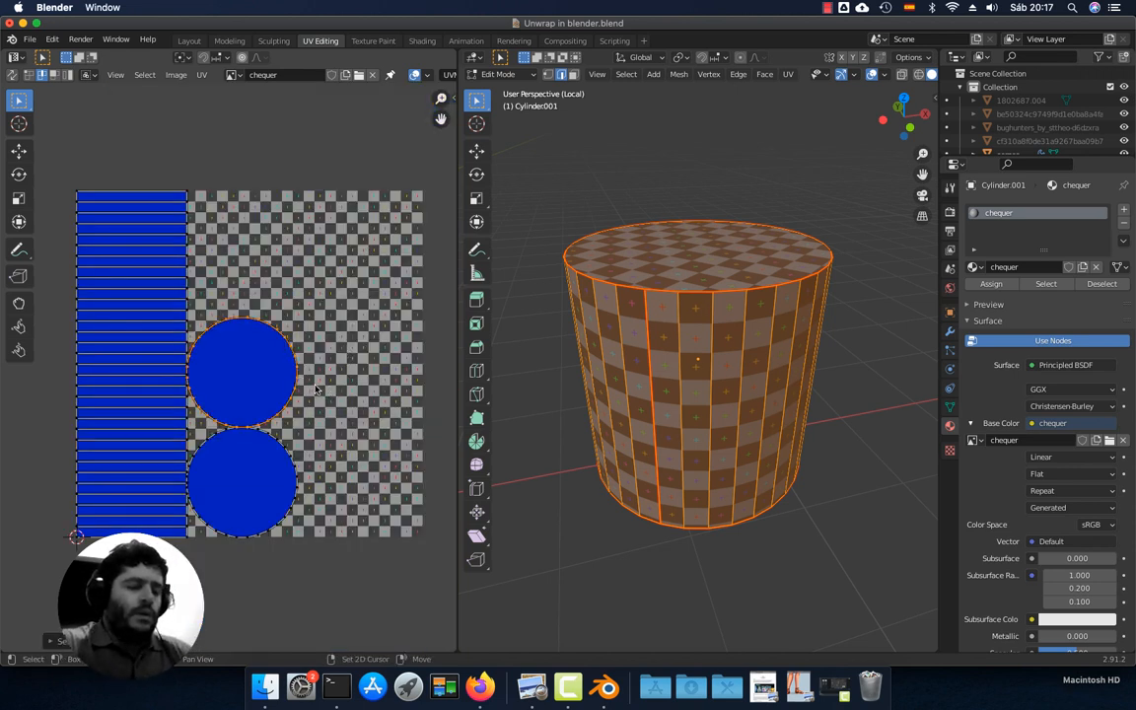
pyautogui.hscroll(2, 288, 380)
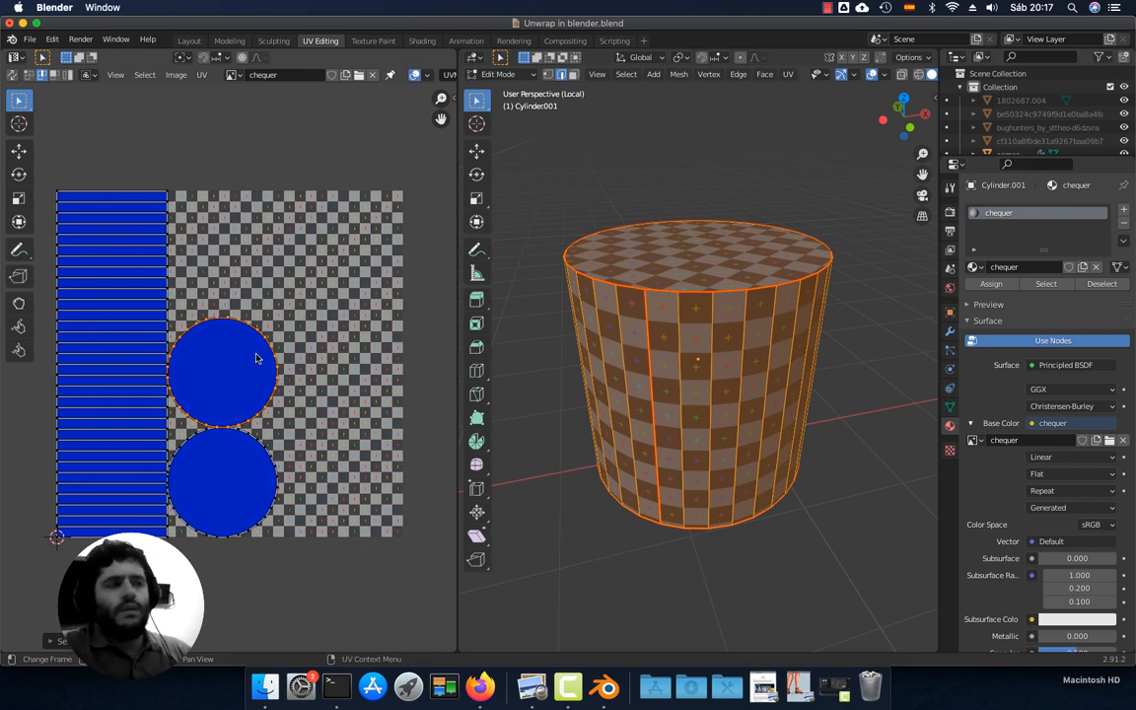
pyautogui.scroll(-1, 257, 358)
pyautogui.press('g')
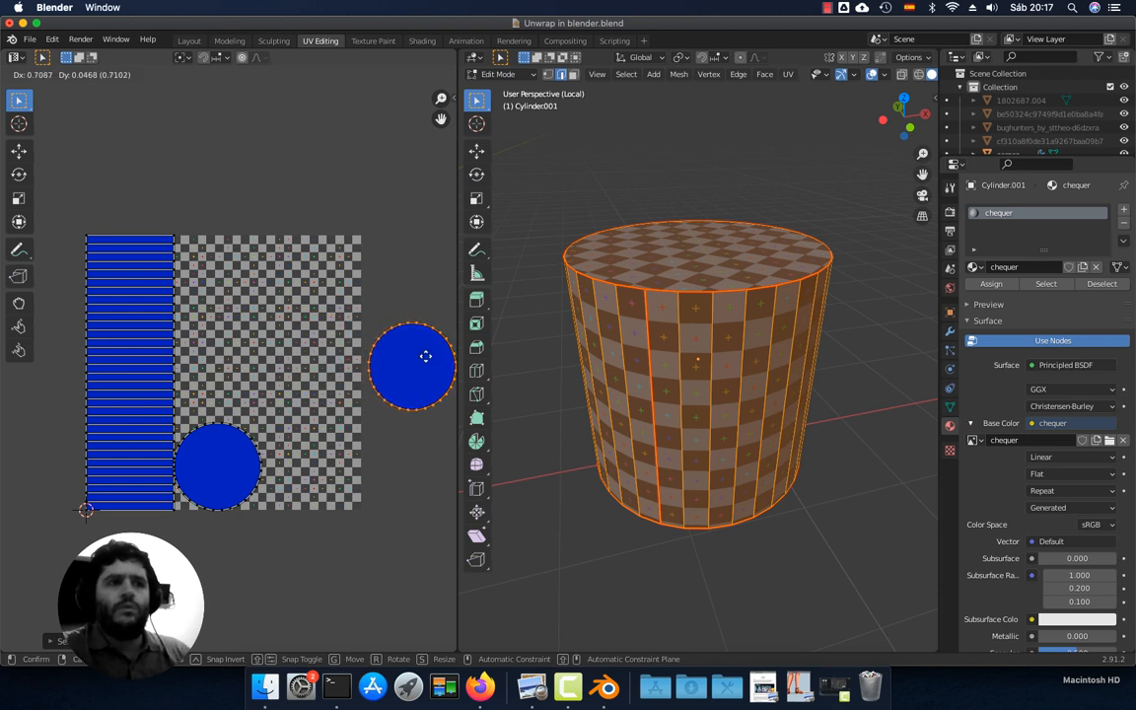
pyautogui.click(421, 355)
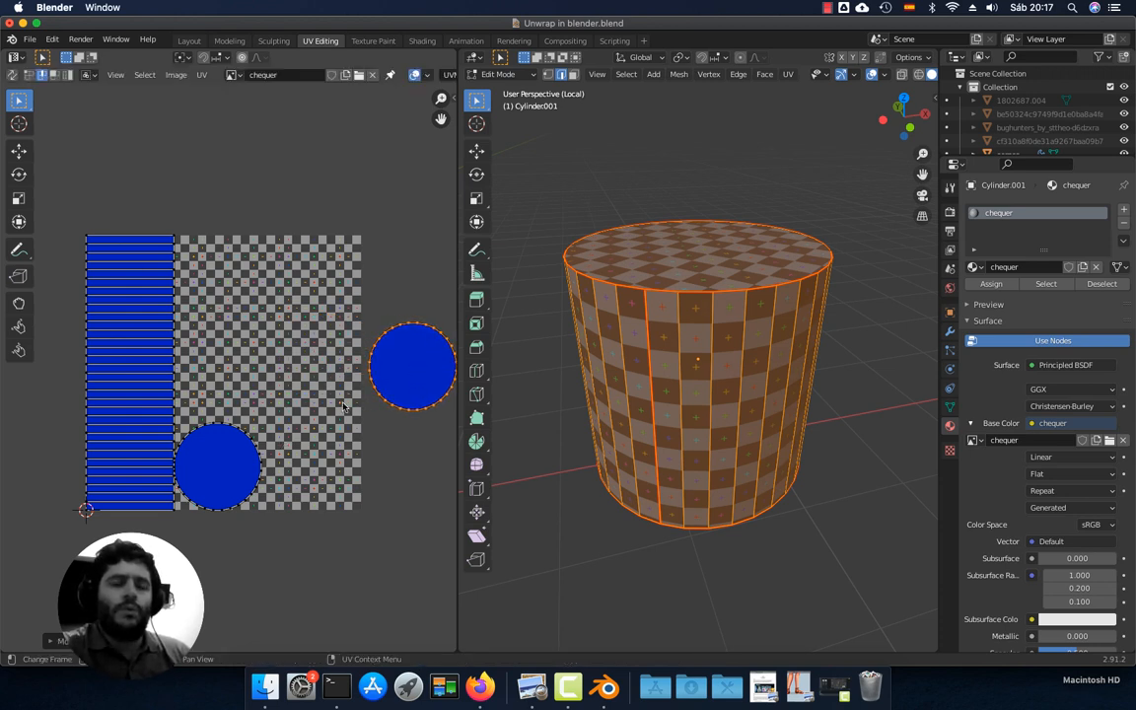
pyautogui.press('g')
pyautogui.click(225, 357)
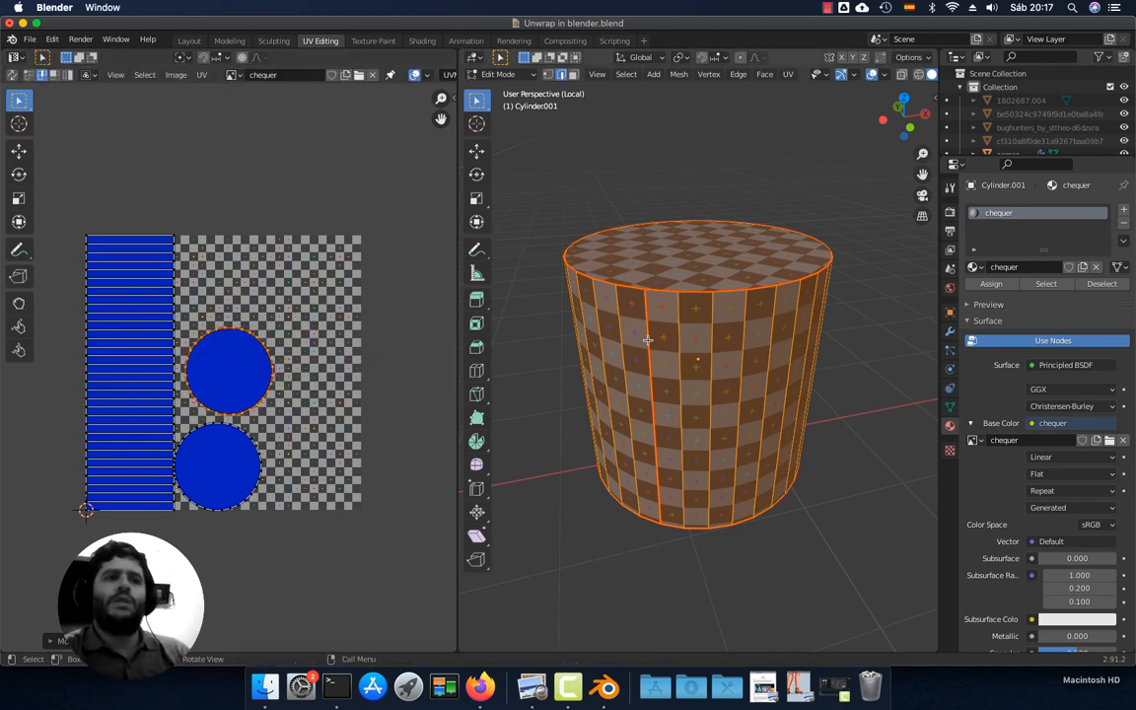
# Unwrap the whole cylinder again along its seams and zoom in on the gap between the two circular UV islands
pyautogui.press('u')
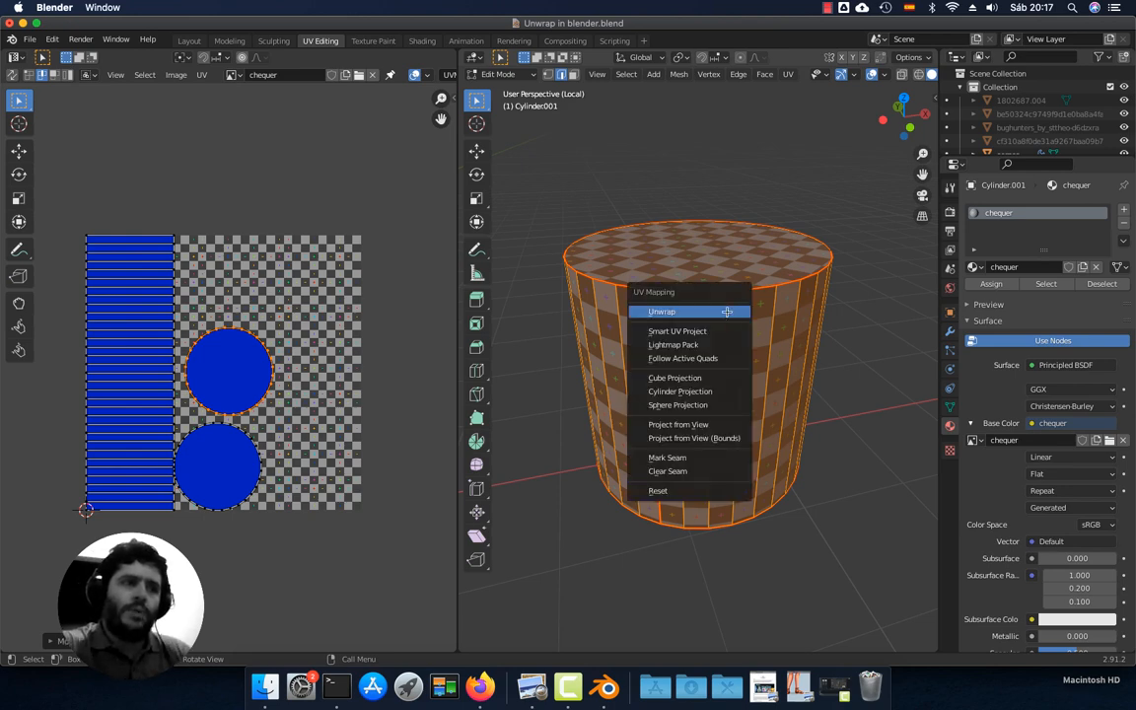
pyautogui.click(727, 311)
pyautogui.scroll(6, 302, 368)
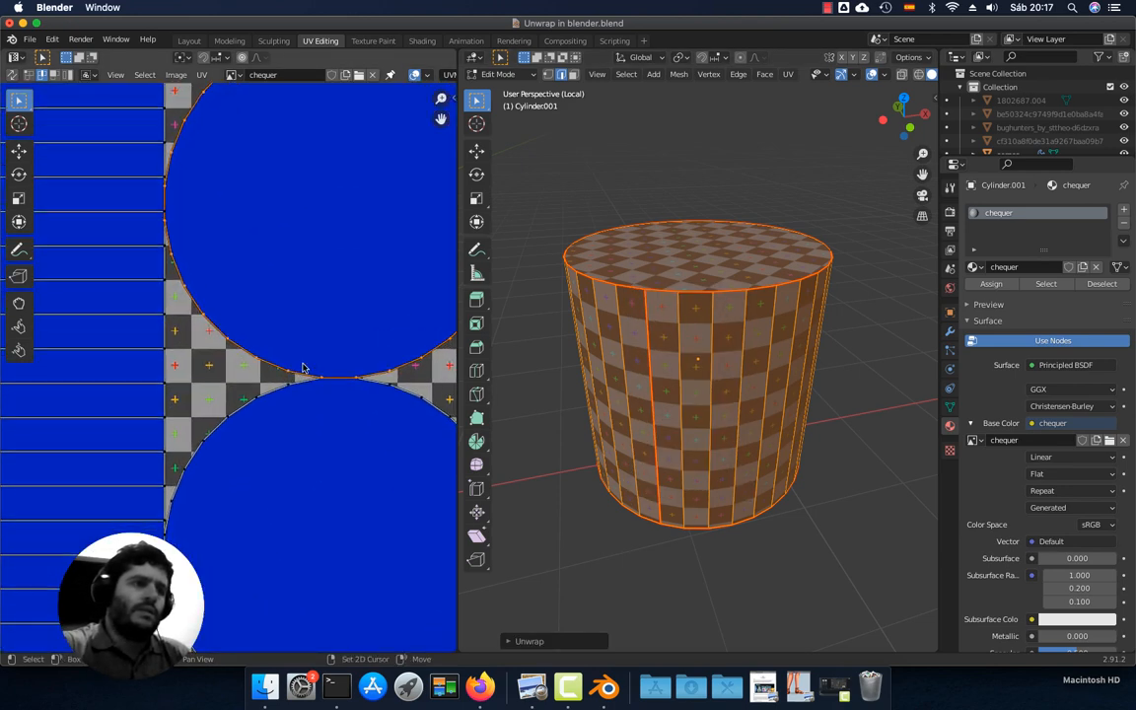
pyautogui.scroll(8, 303, 367)
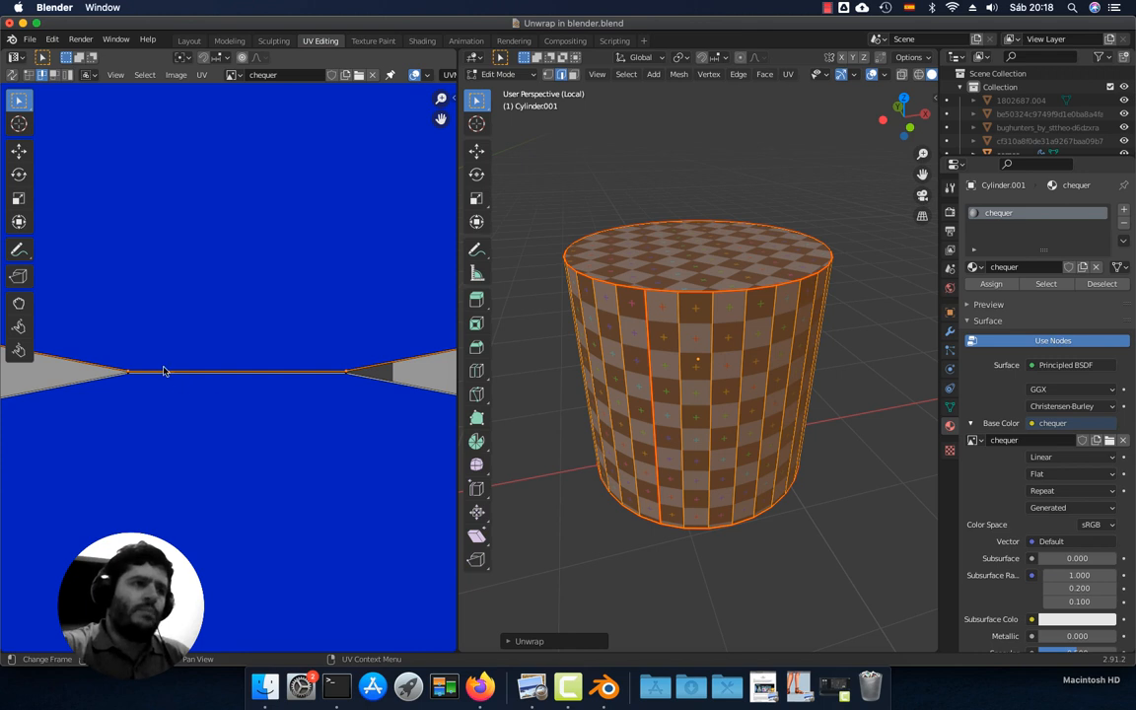
# Set the Unwrap operation's margin to 0.023 to widen the gap between the cylinder's UV islands
pyautogui.click(523, 641)
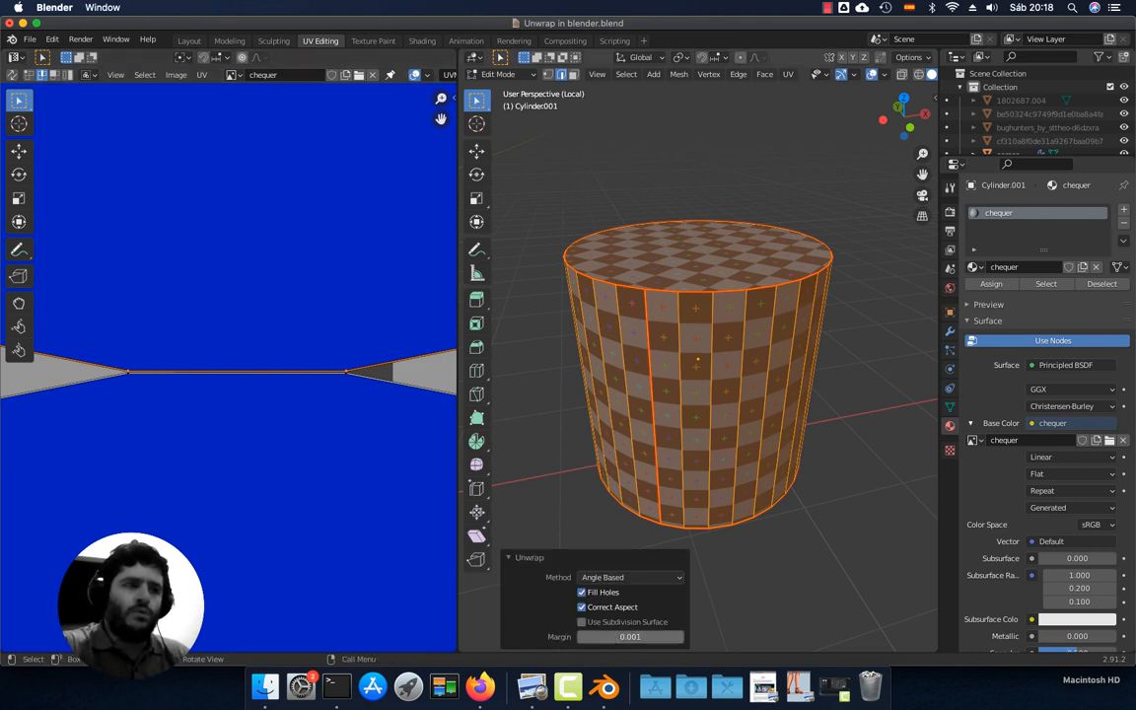
pyautogui.moveTo(621, 636); pyautogui.dragTo(644, 636)
pyautogui.scroll(-4, 329, 499)
pyautogui.scroll(6, 302, 423)
pyautogui.scroll(-10, 317, 436)
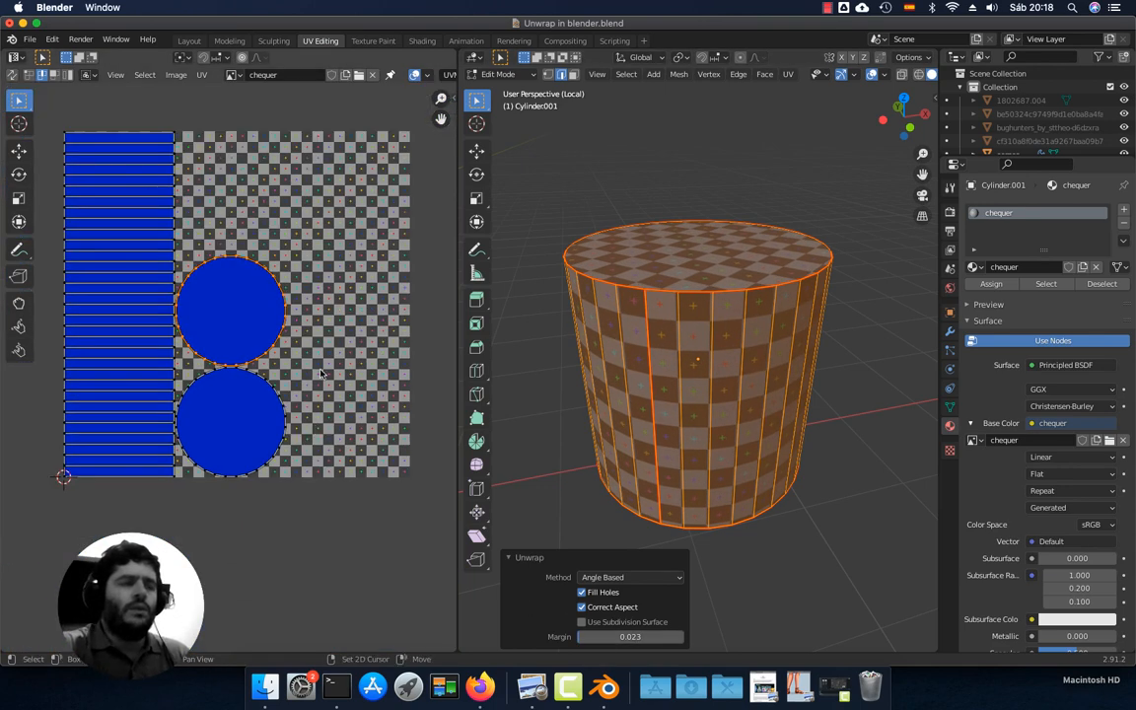
# Select the upper circular UV island and scale it down to about 0.4 of its size
pyautogui.moveTo(321, 373); pyautogui.dragTo(313, 436, button='middle')
pyautogui.click(249, 304)
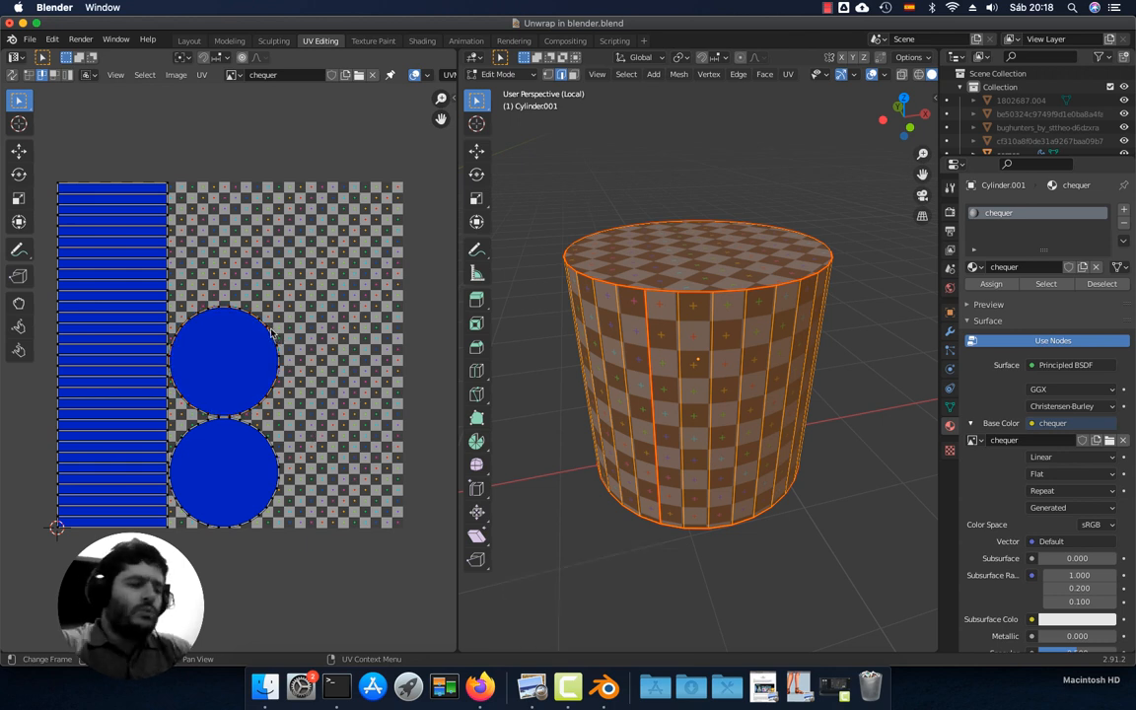
pyautogui.click(273, 333)
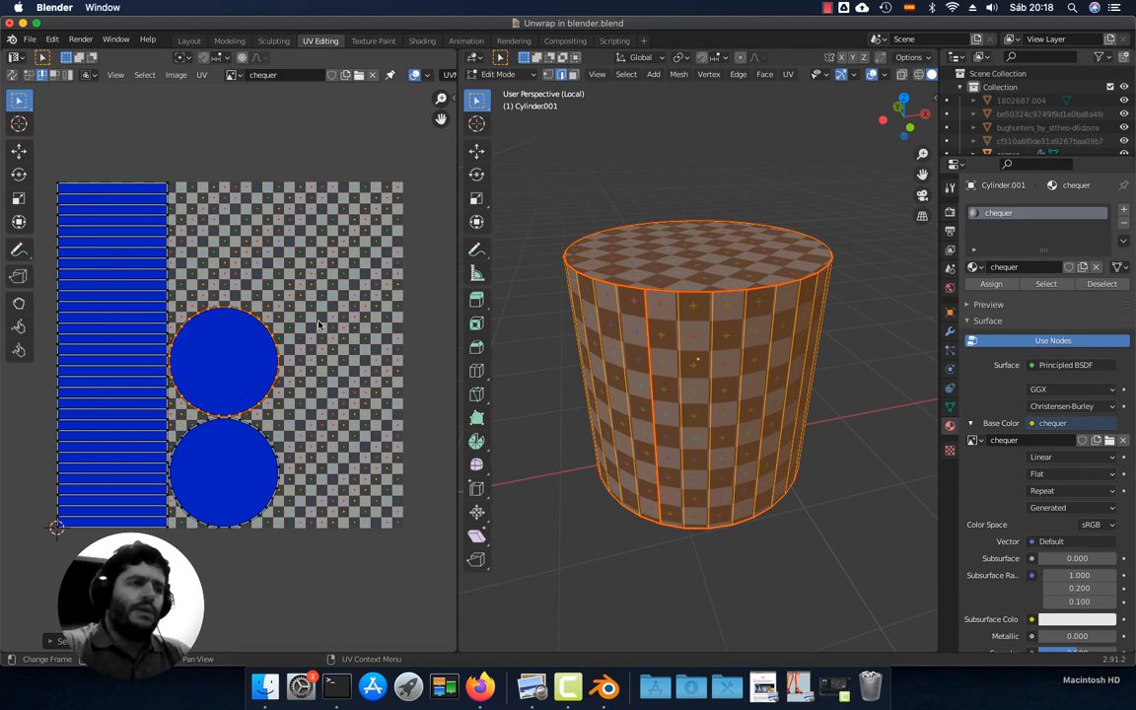
pyautogui.moveTo(652, 327); pyautogui.dragTo(658, 347, button='middle')
pyautogui.press('s')
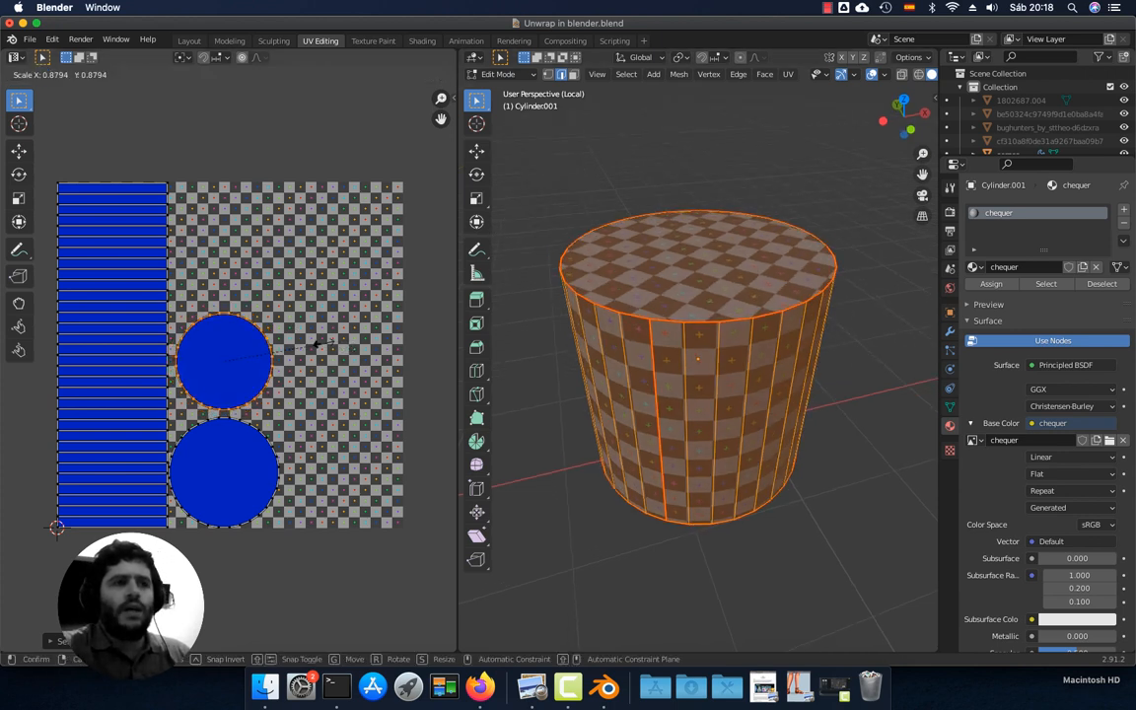
pyautogui.press('Escape')
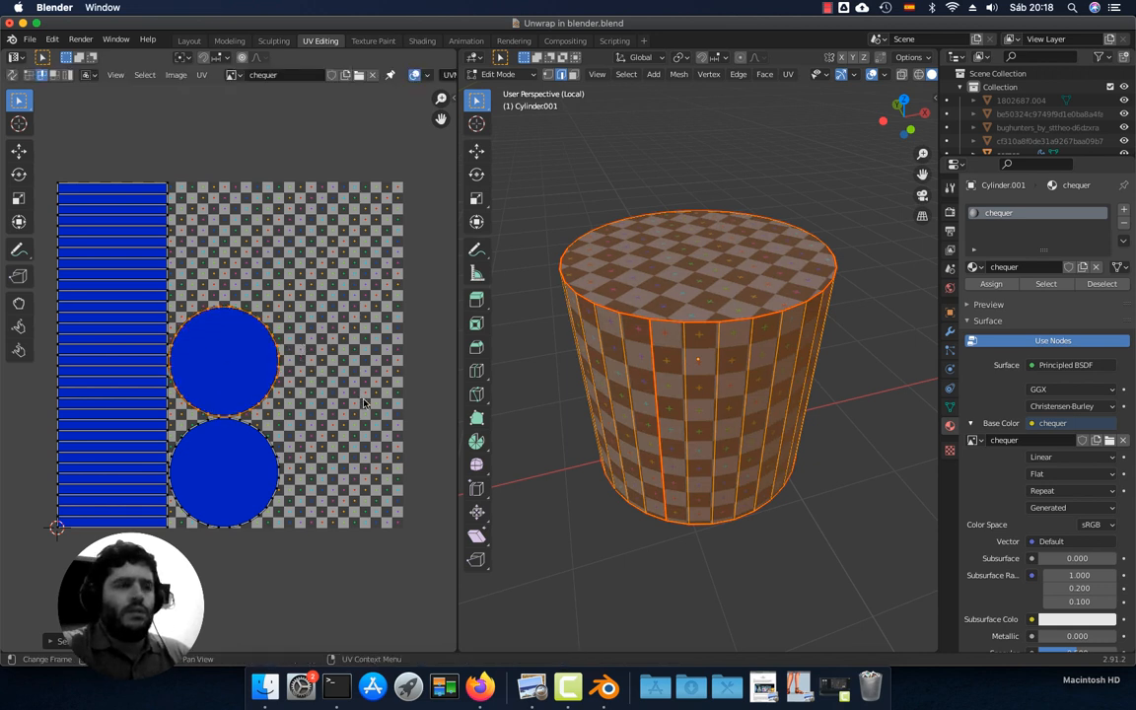
pyautogui.press('s')
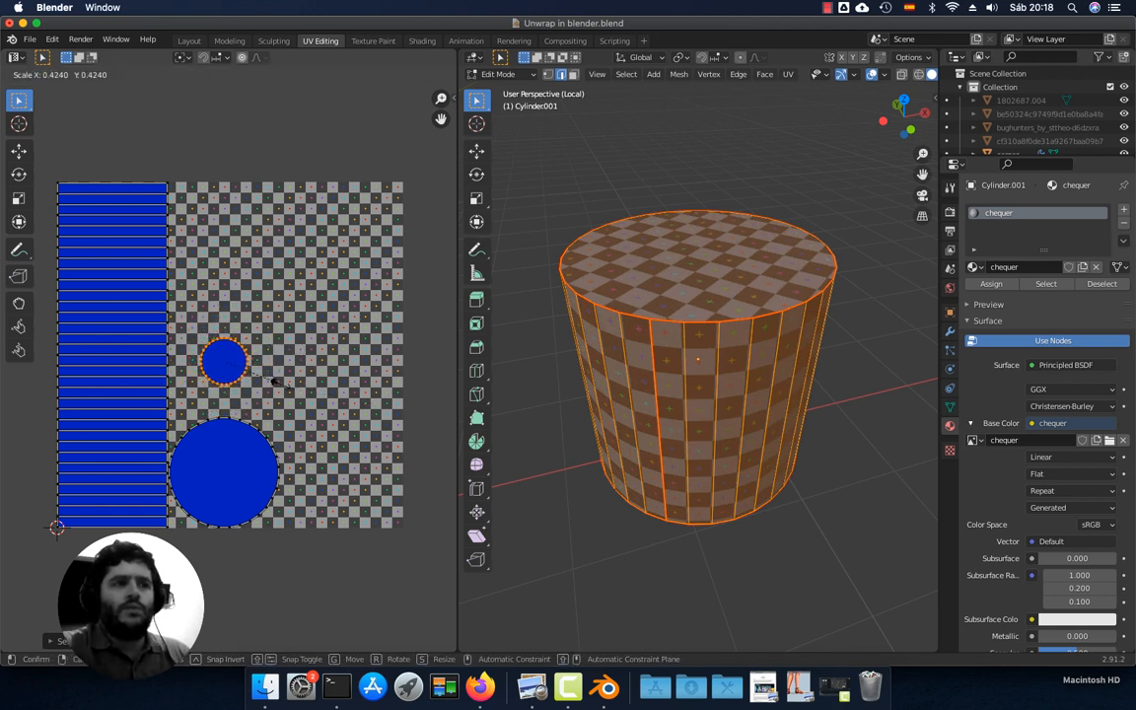
pyautogui.click(269, 380)
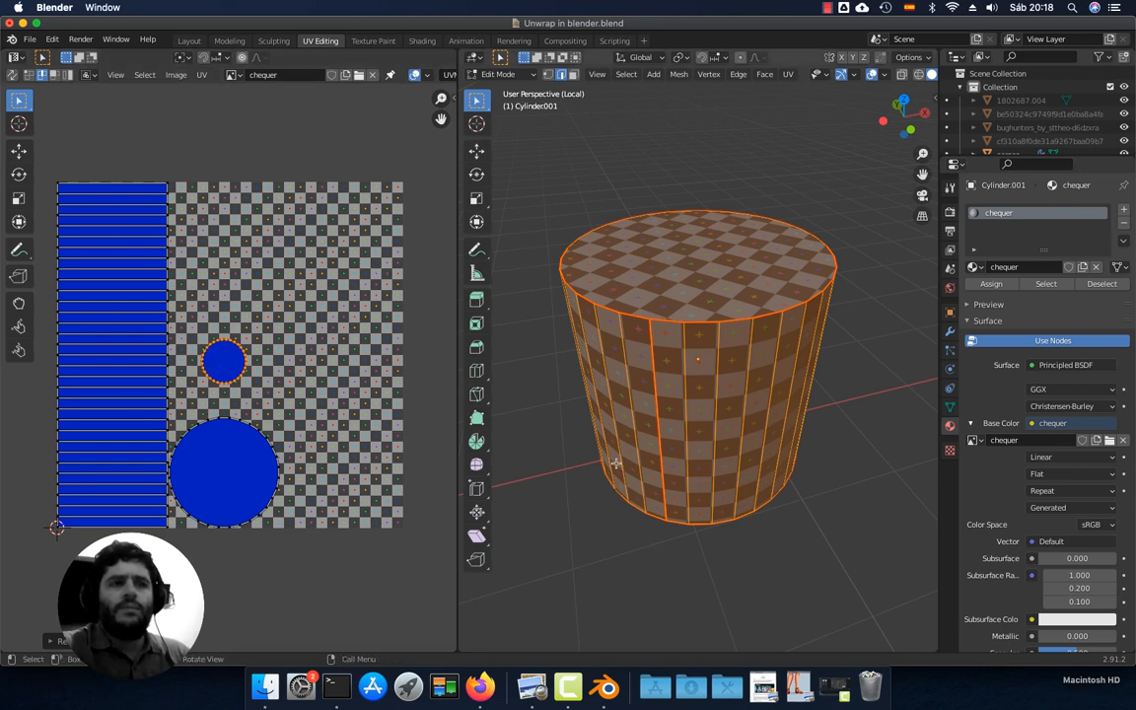
pyautogui.moveTo(555, 417); pyautogui.dragTo(688, 341, button='middle')
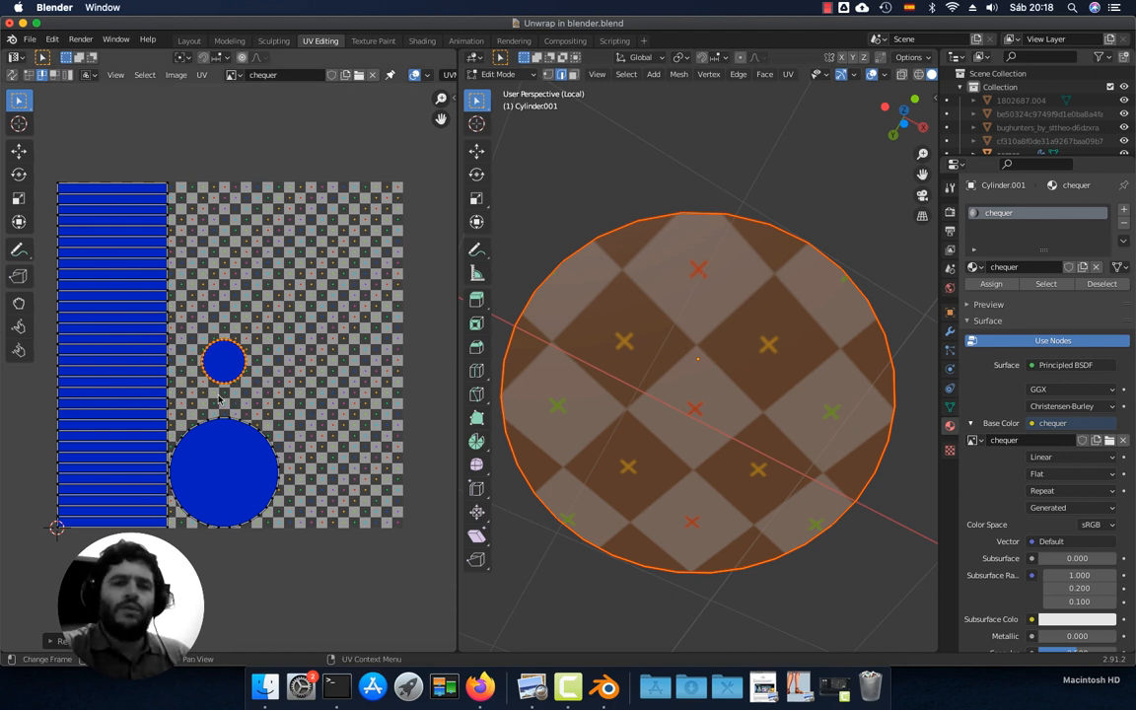
# Scale the upper circular UV island down to a tiny disc and move it diagonally onto a corner where checker squares meet
pyautogui.press('s')
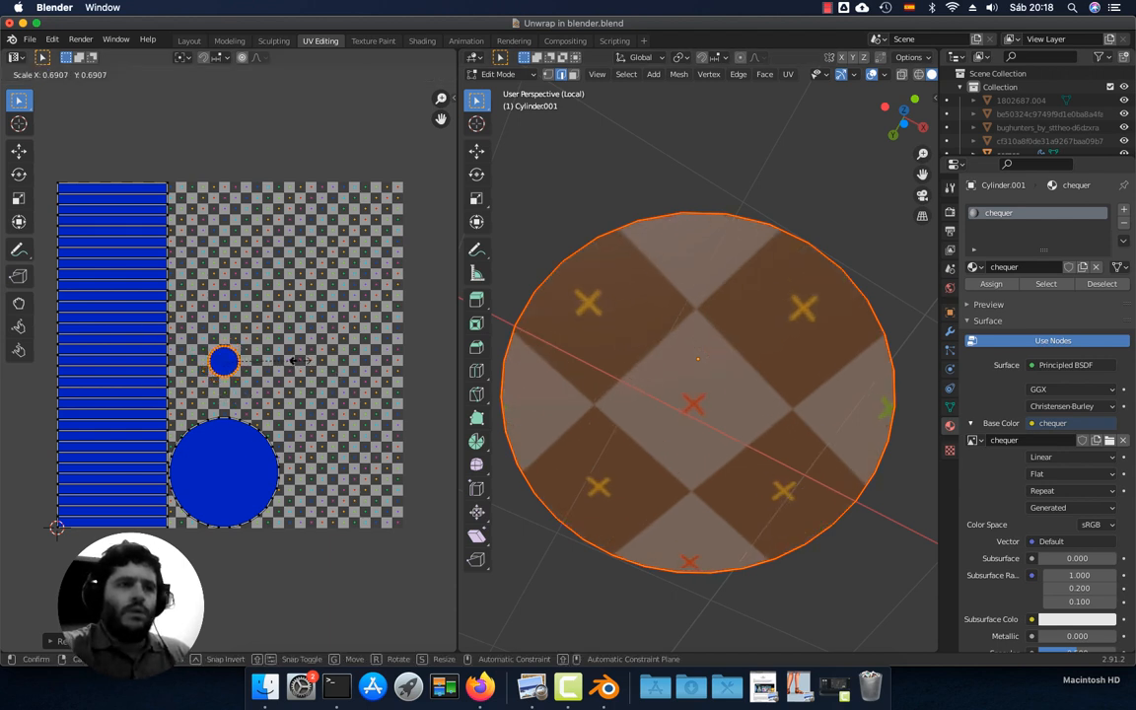
pyautogui.click(284, 359)
pyautogui.press('s')
pyautogui.click(276, 343)
pyautogui.press('g')
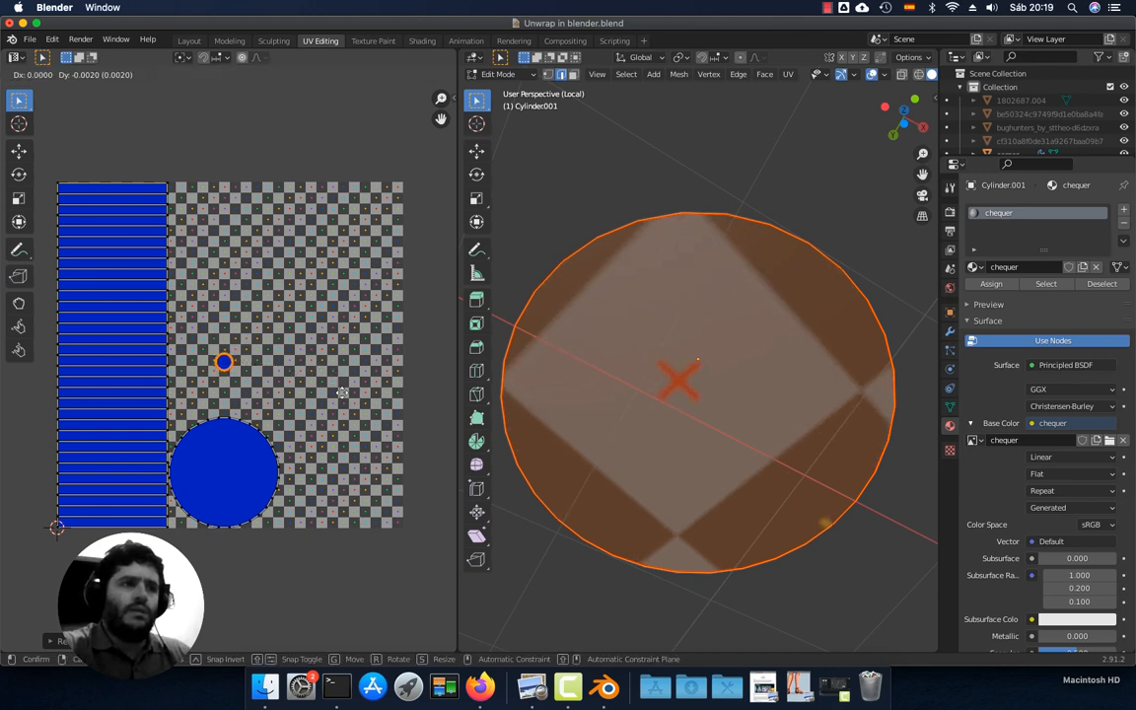
pyautogui.click(345, 400)
pyautogui.press('s')
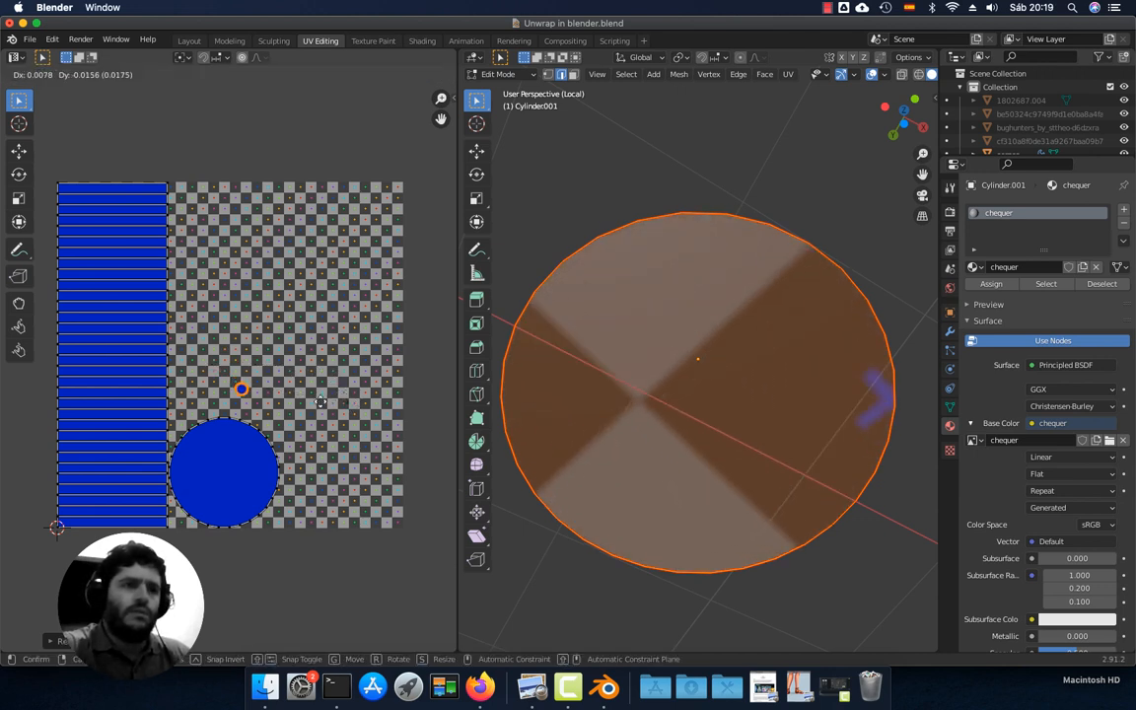
pyautogui.click(401, 404)
# Examine the texture sharpness on the cylinder cap with the shrunken UV island and compare it with the other cap and the side
pyautogui.scroll(5, 662, 379)
pyautogui.keyDown('shift'); pyautogui.moveTo(664, 382); pyautogui.dragTo(708, 375, button='middle'); pyautogui.keyUp('shift')
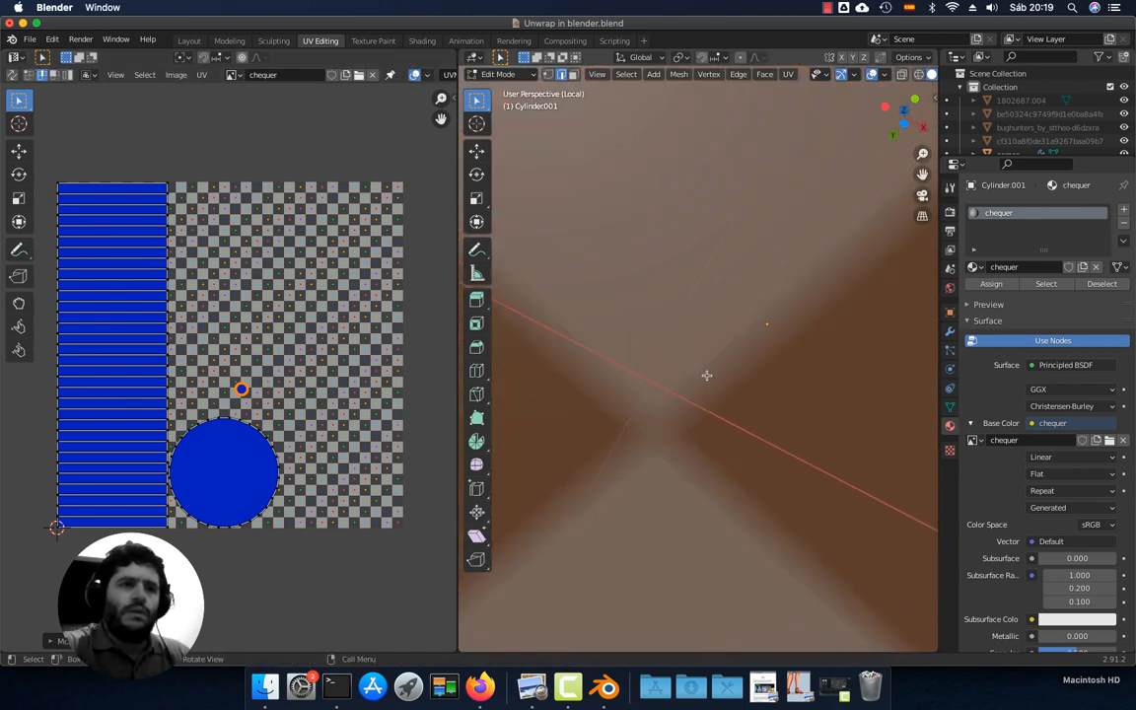
pyautogui.scroll(-6, 723, 345)
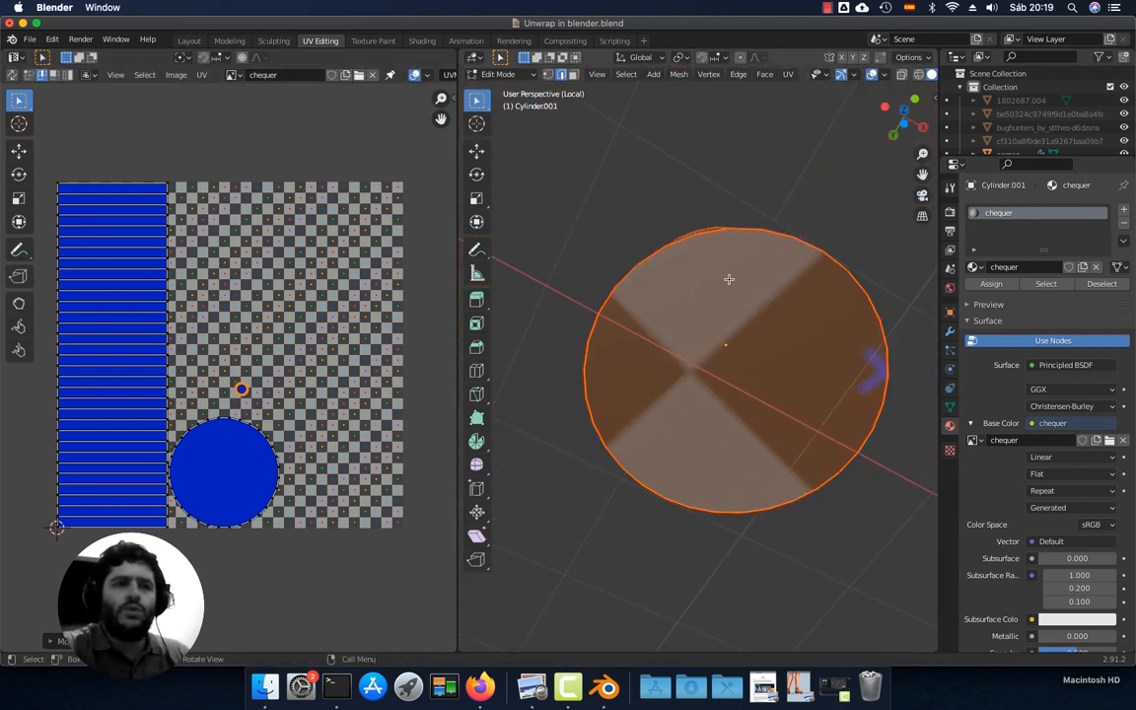
pyautogui.moveTo(730, 279); pyautogui.dragTo(704, 392, button='middle')
pyautogui.scroll(10, 703, 391)
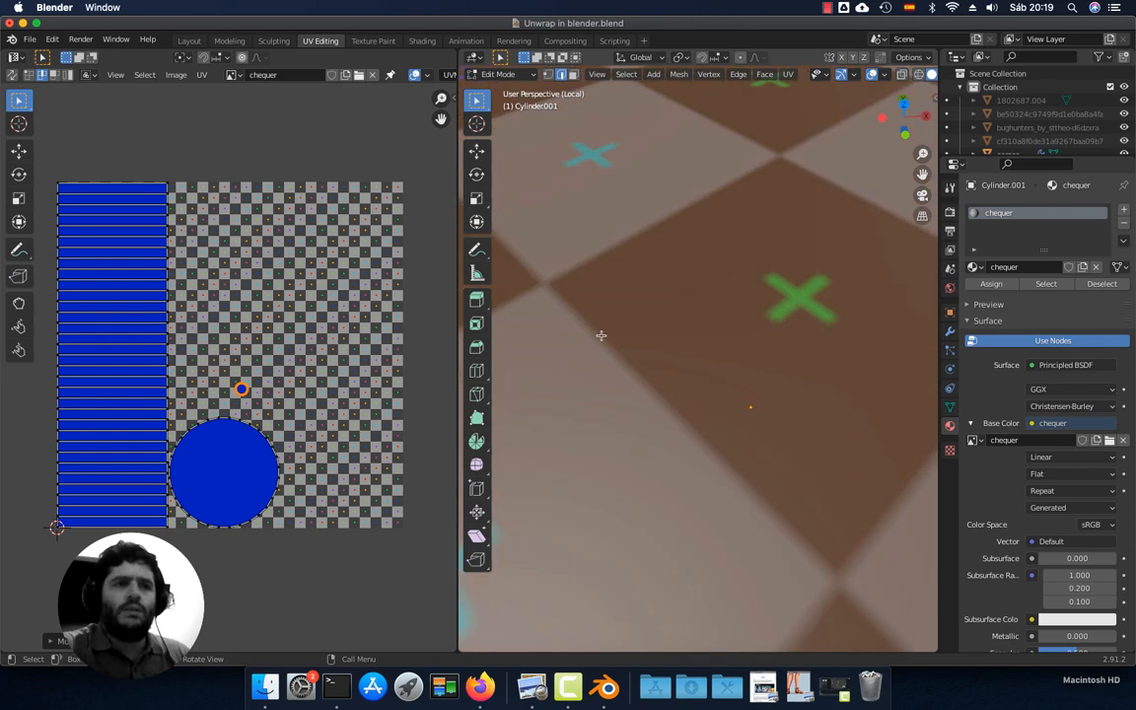
pyautogui.scroll(-3, 600, 332)
pyautogui.scroll(-8, 753, 327)
pyautogui.moveTo(753, 327); pyautogui.dragTo(735, 266, button='middle')
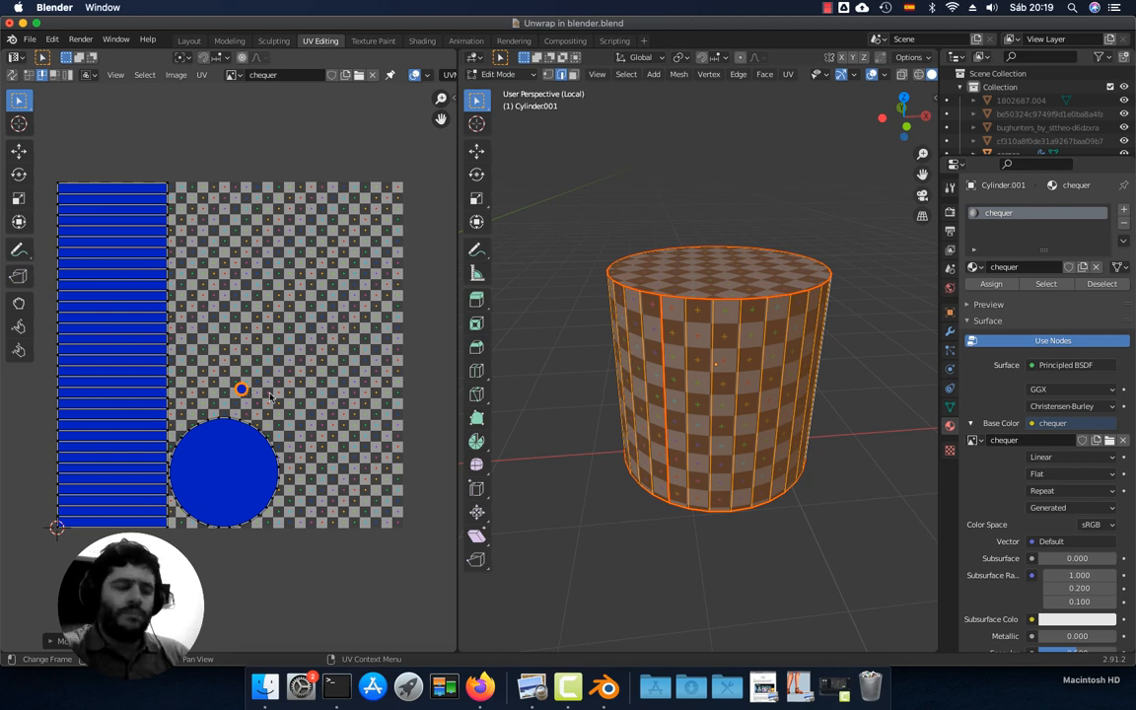
# Undo the scaling and moving of the upper circular UV island back to the unwrapped layout, and collapse the Unwrap settings
pyautogui.press('super+z')
pyautogui.press('super+z')
pyautogui.scroll(-1, 271, 398)
pyautogui.scroll(1, 278, 408)
pyautogui.moveTo(664, 369); pyautogui.dragTo(692, 329, button='middle')
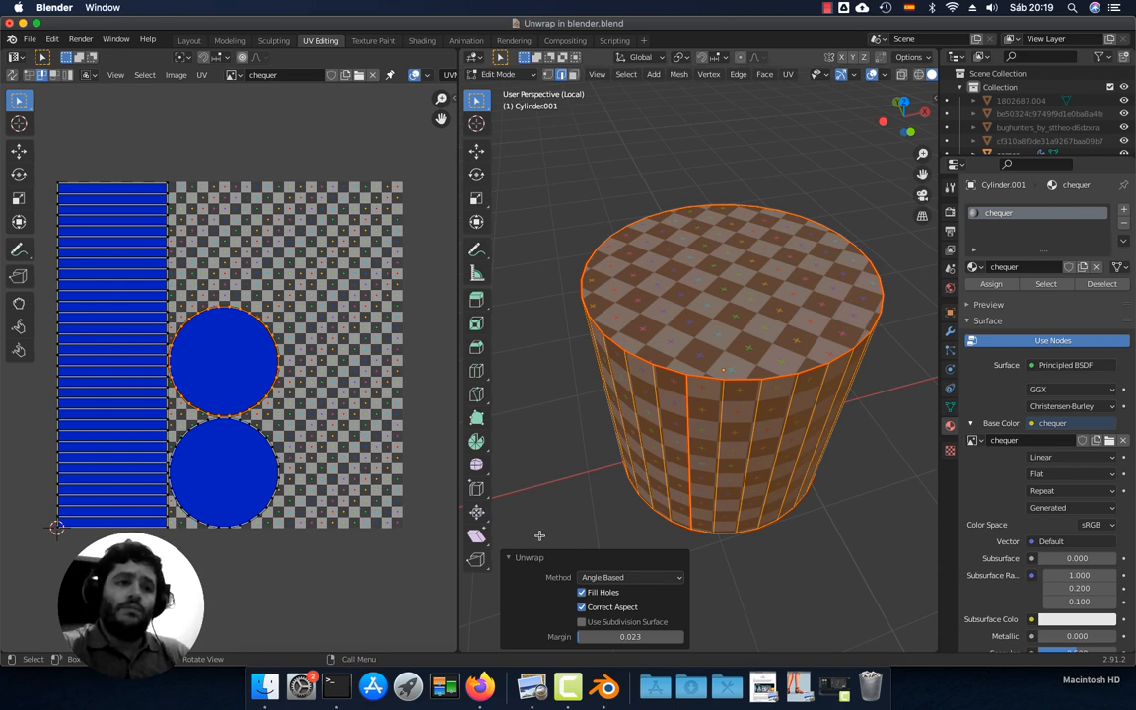
pyautogui.click(511, 559)
# Compare the size and density of the checker squares on the cylinder's two caps and its side
pyautogui.scroll(6, 708, 368)
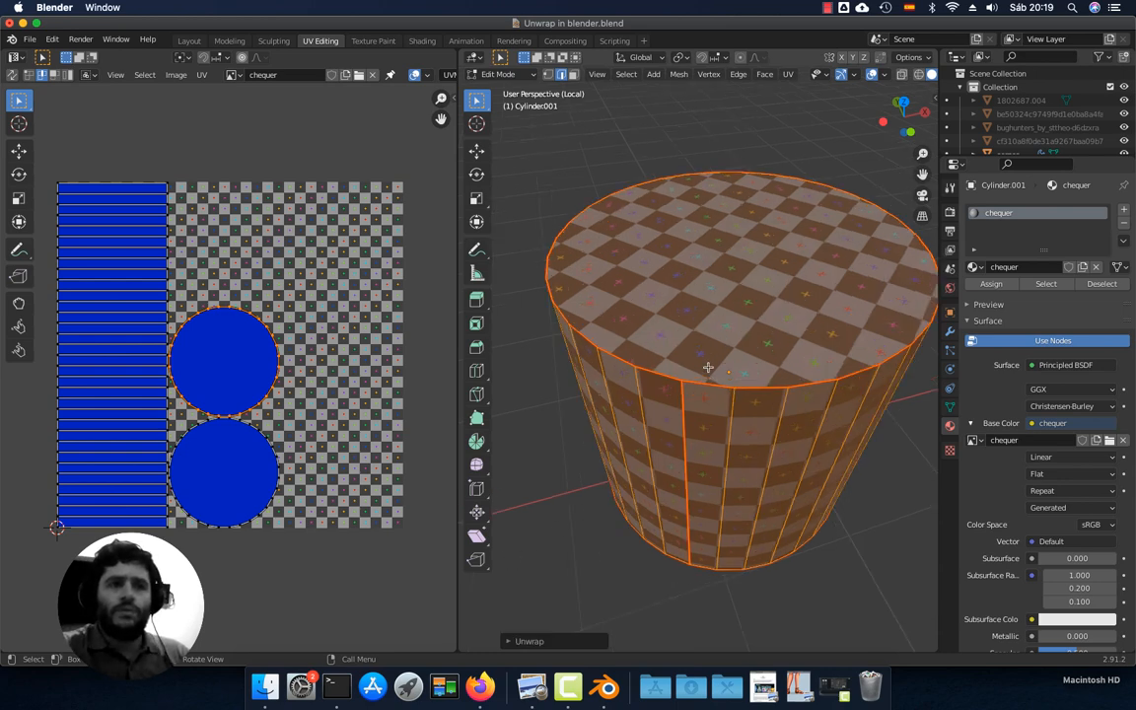
pyautogui.scroll(-4, 736, 365)
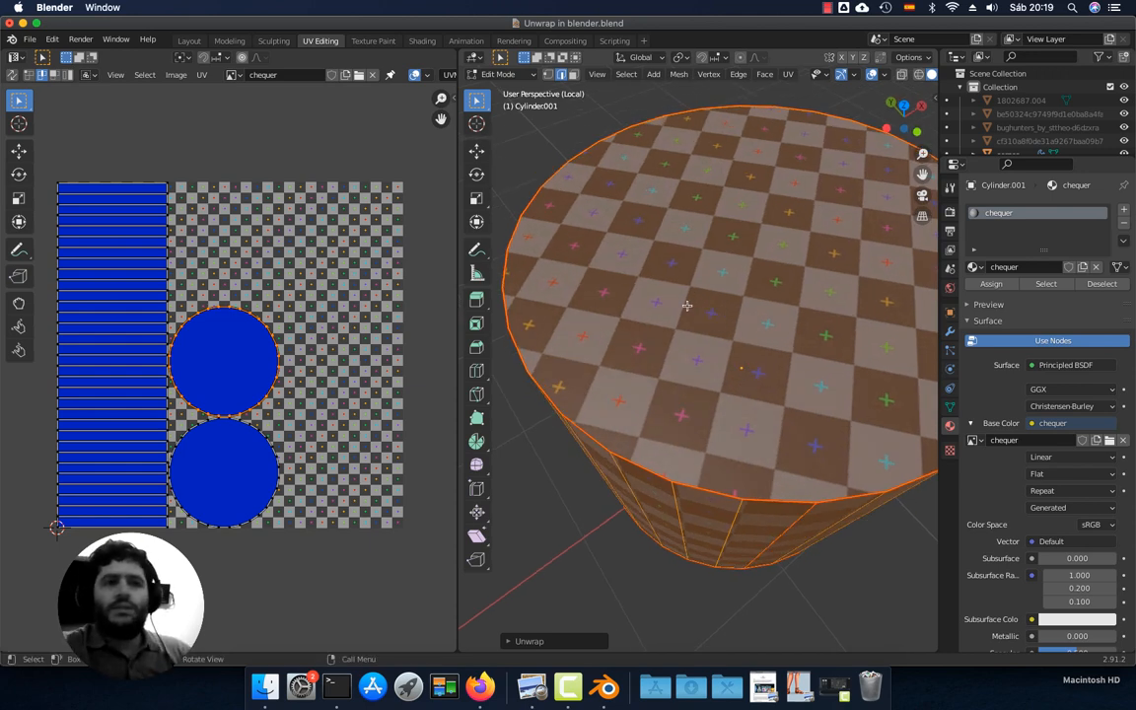
pyautogui.moveTo(719, 320); pyautogui.dragTo(732, 396, button='middle')
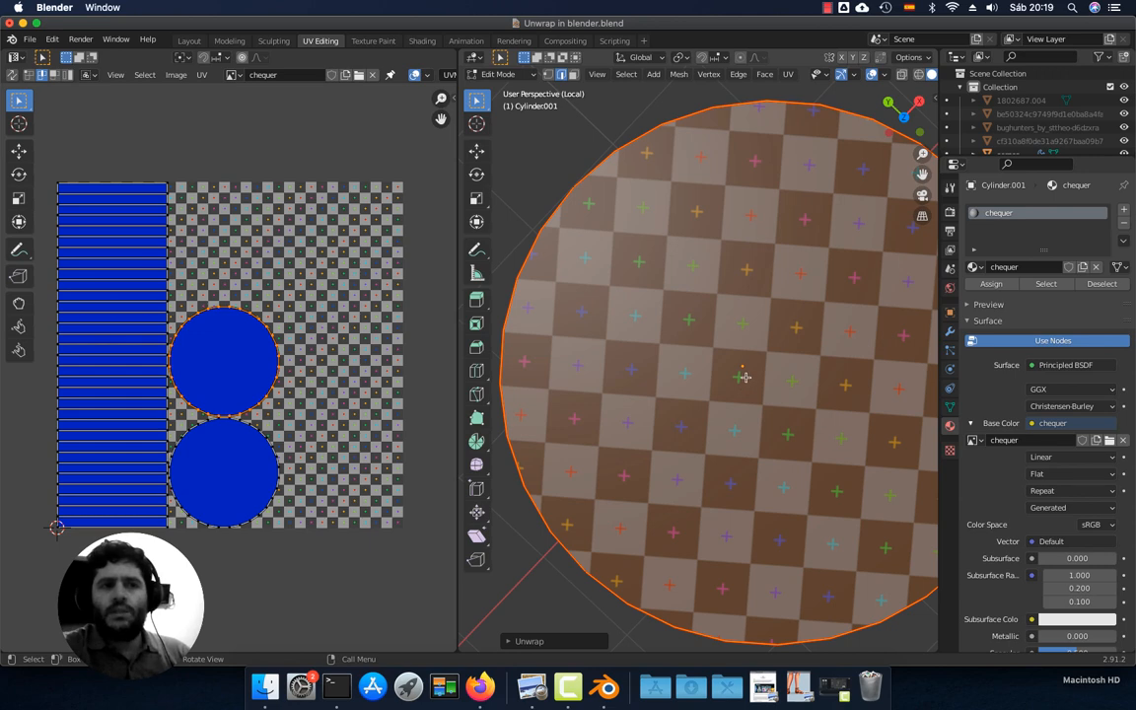
pyautogui.moveTo(742, 375); pyautogui.dragTo(741, 300, button='middle')
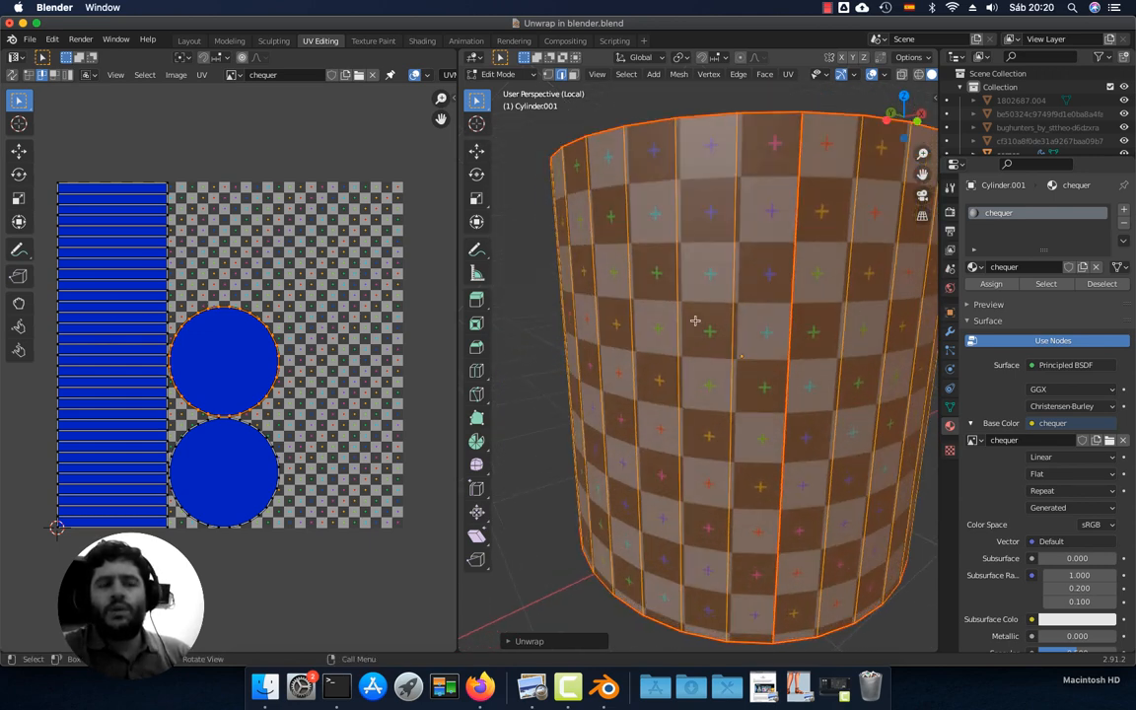
pyautogui.moveTo(658, 398); pyautogui.dragTo(688, 305, button='middle')
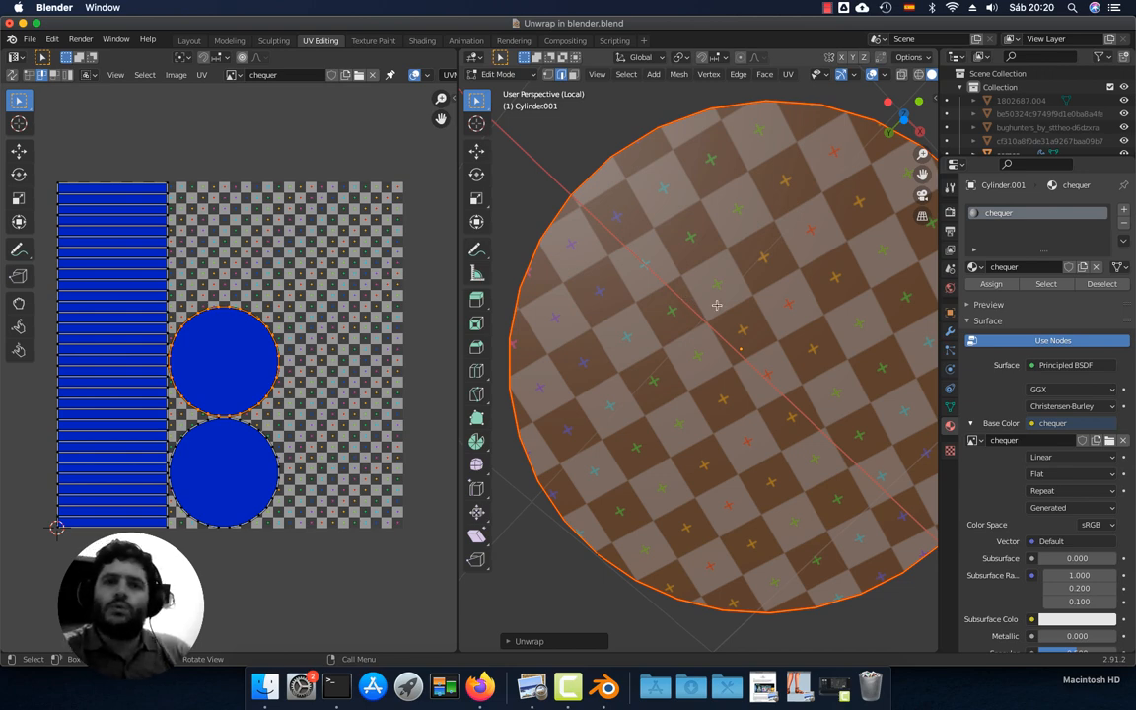
pyautogui.moveTo(718, 307); pyautogui.dragTo(721, 380, button='middle')
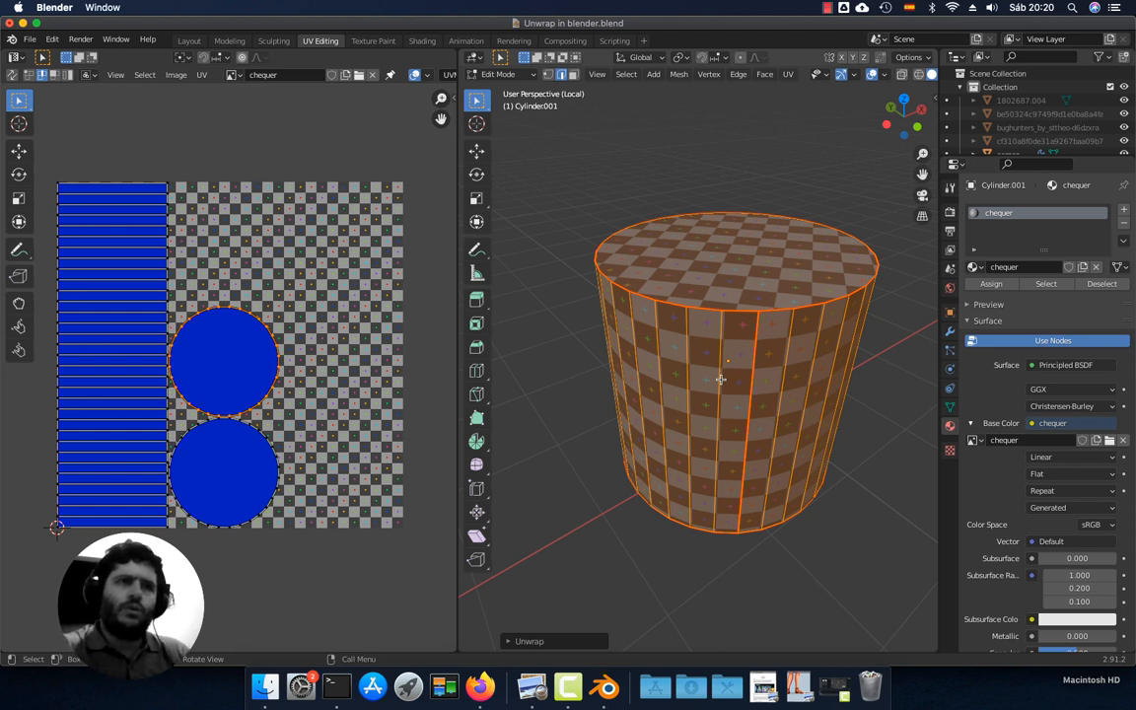